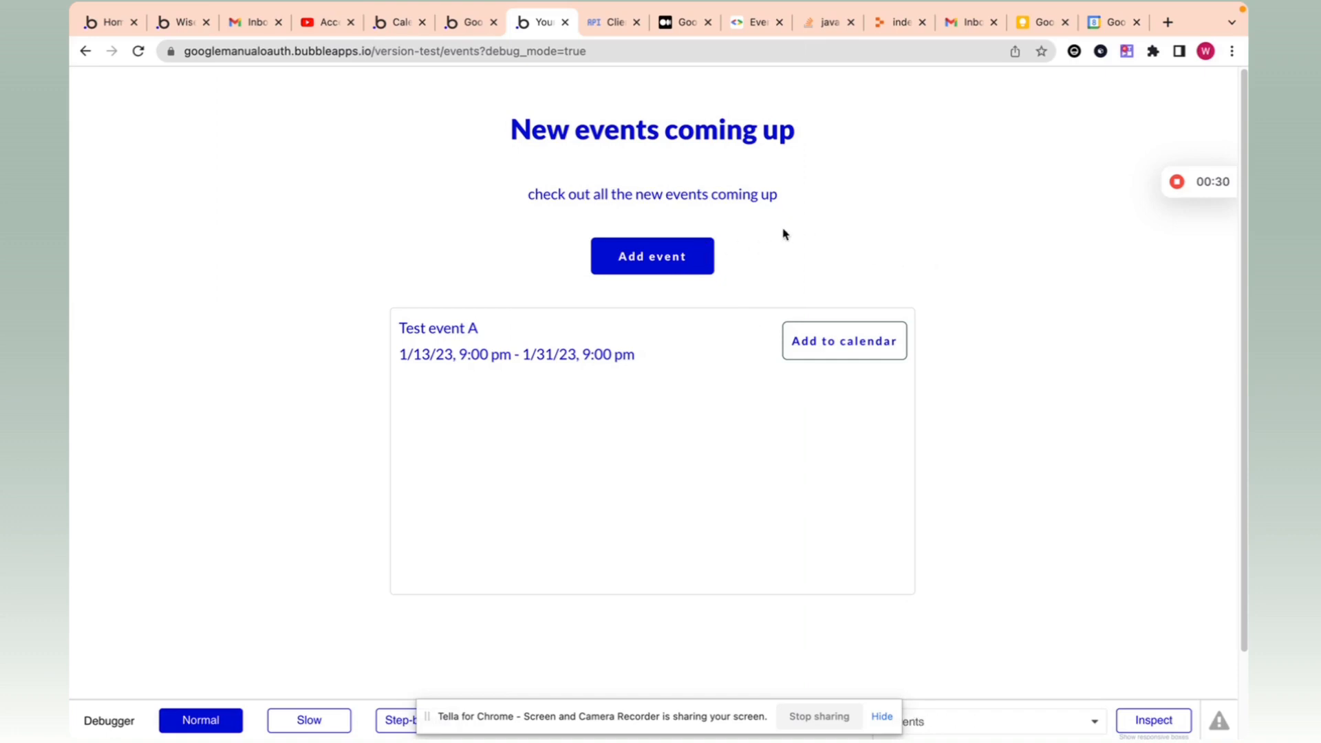
Step: Add Test event A to the calendar in the preview, then return to the Bubble editor tab
click(893, 332)
click(1177, 182)
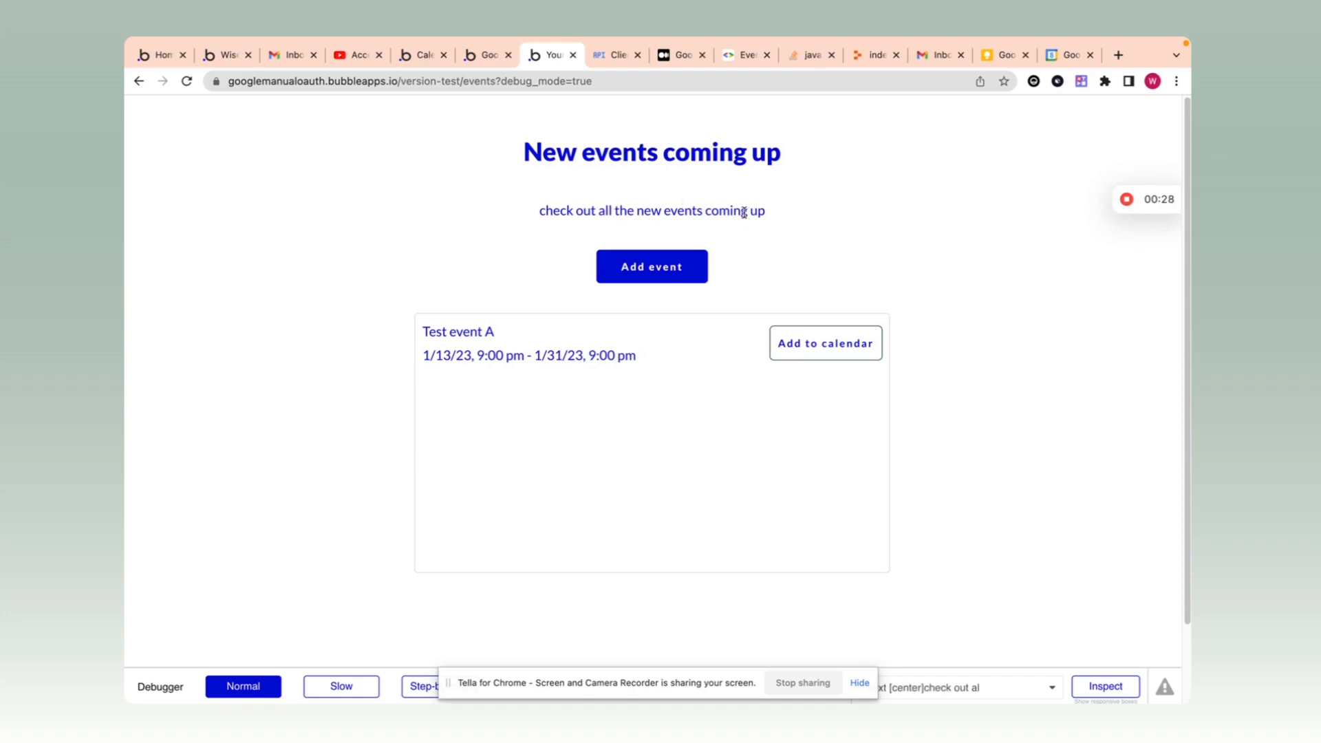
click(482, 57)
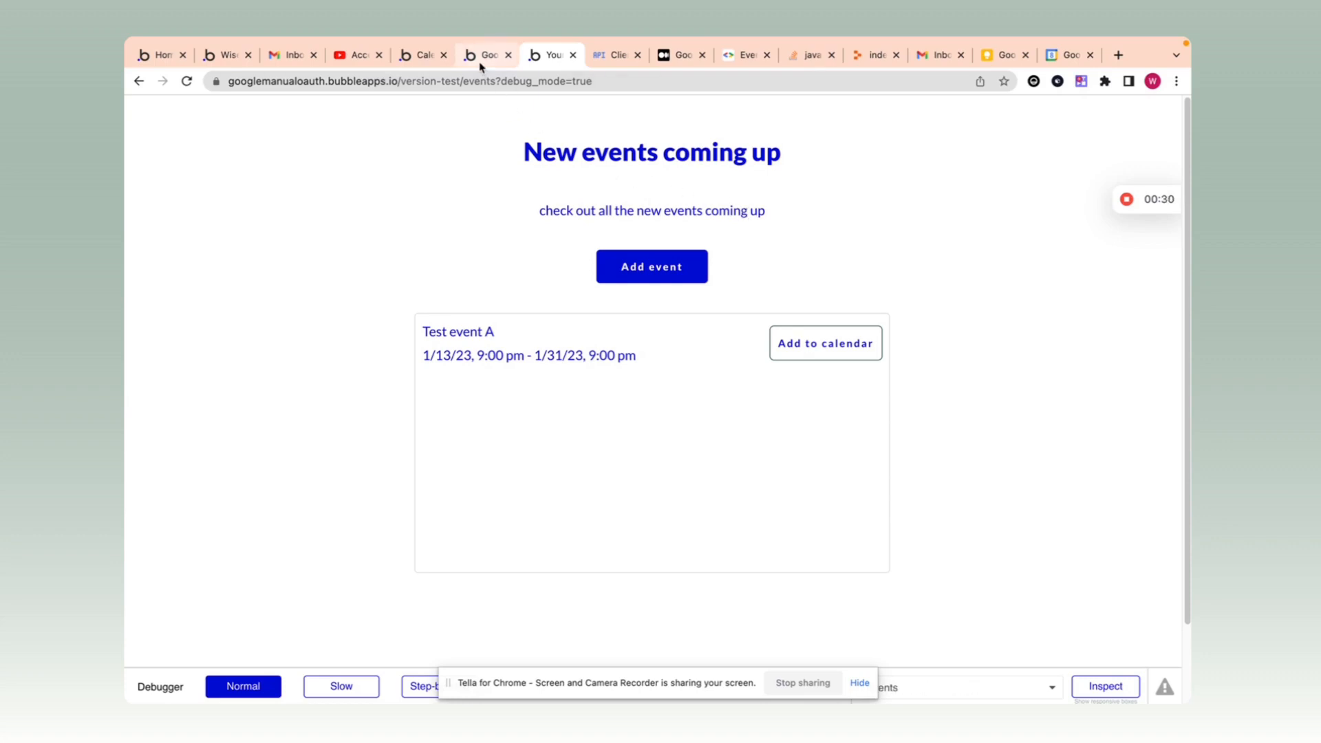
Step: Delete the index_copy page from the app's page list
click(241, 110)
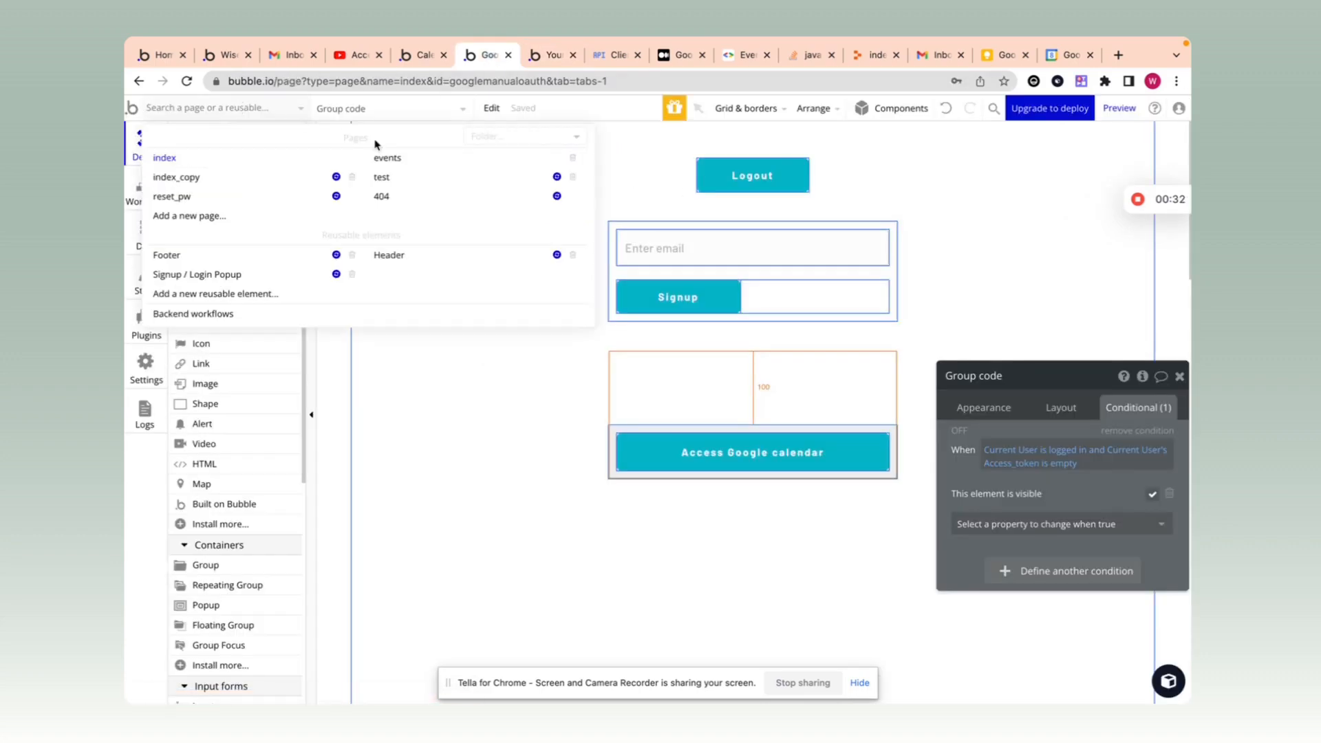
click(421, 156)
click(235, 110)
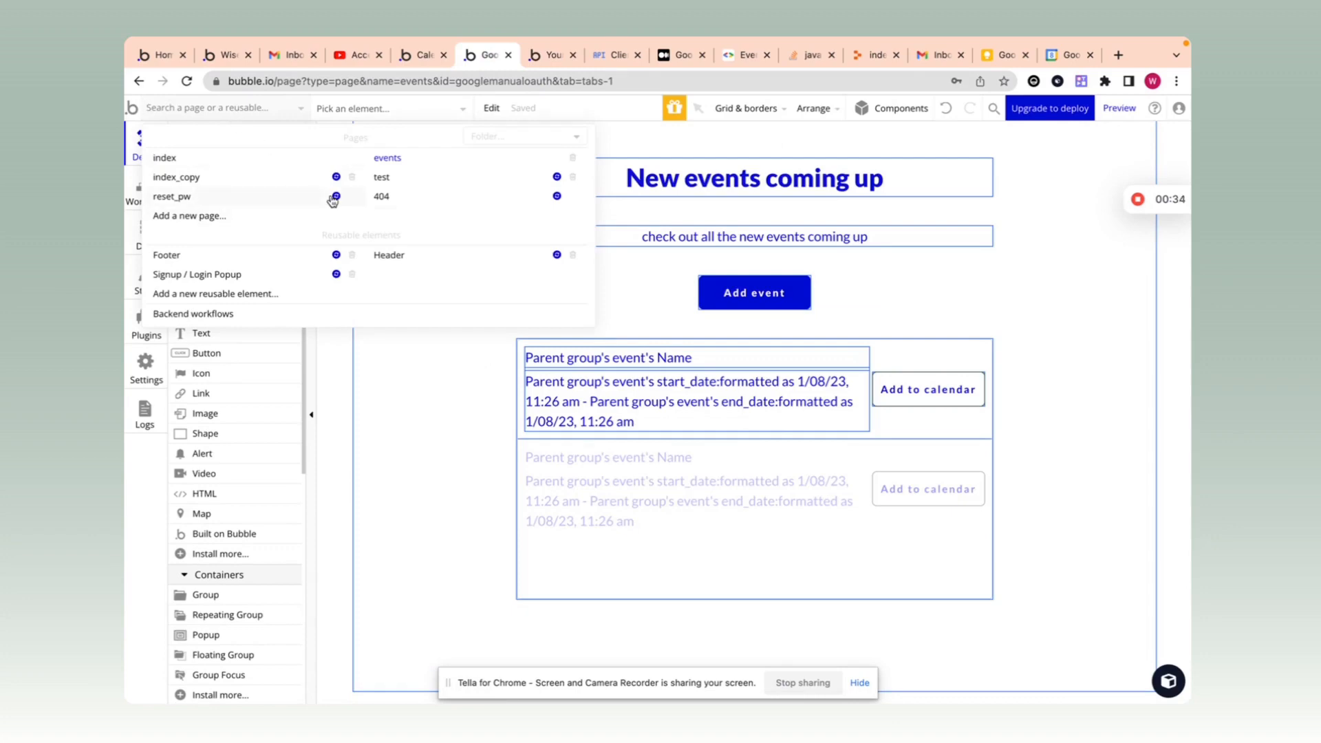
click(348, 176)
click(662, 265)
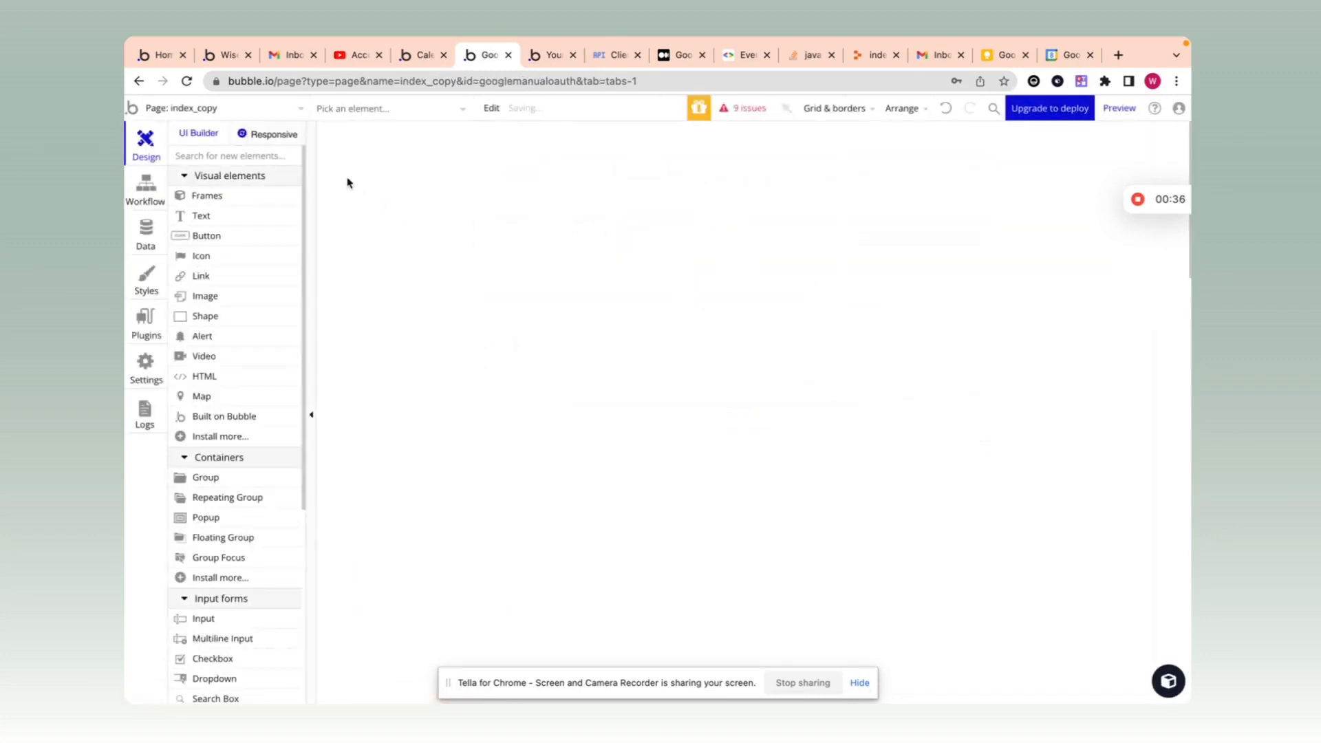
Step: On the index page, review the visibility conditions of Group signup and Group code
click(191, 109)
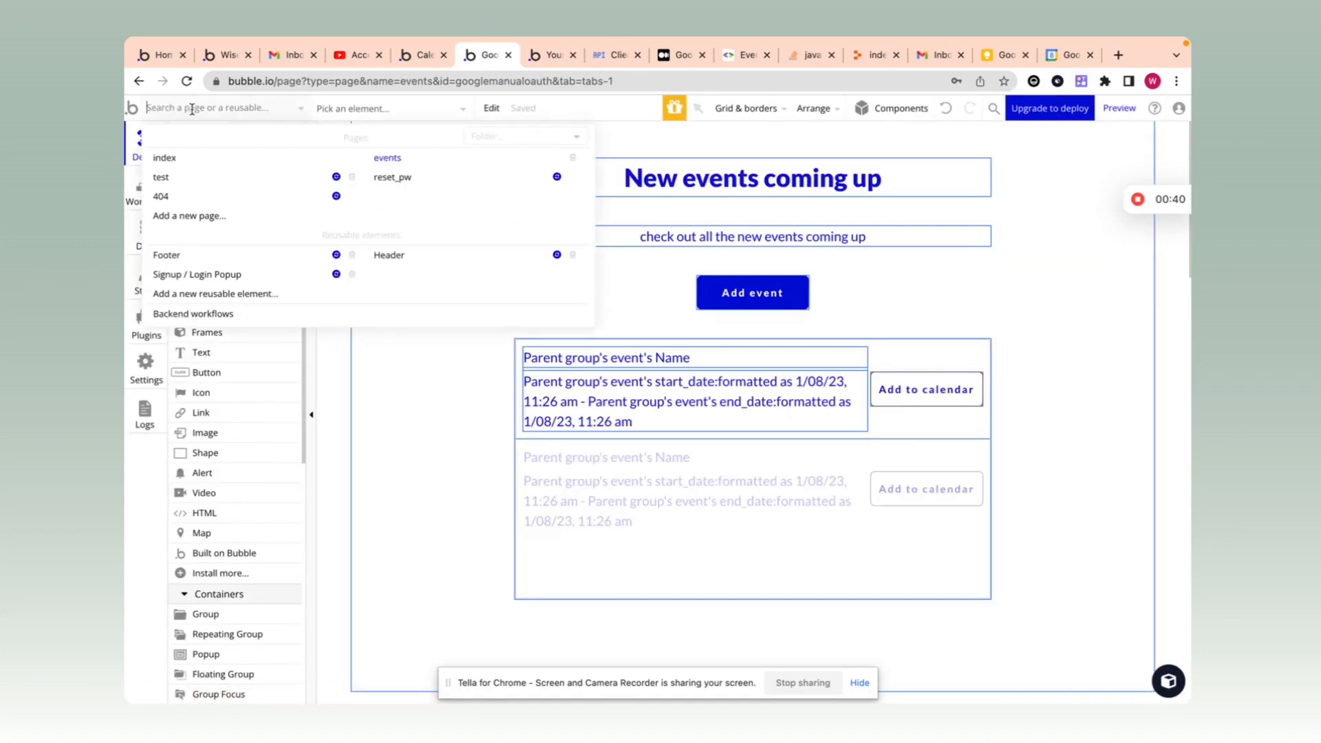
click(190, 164)
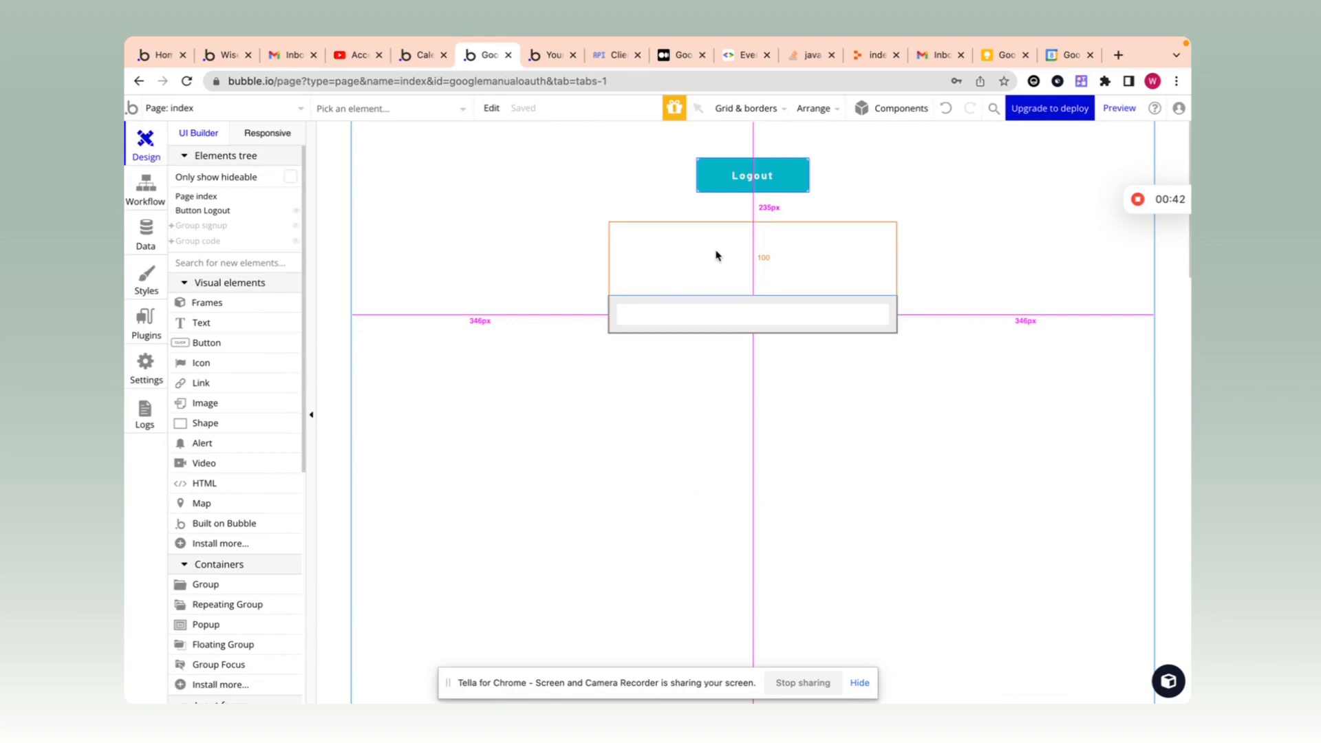
click(207, 226)
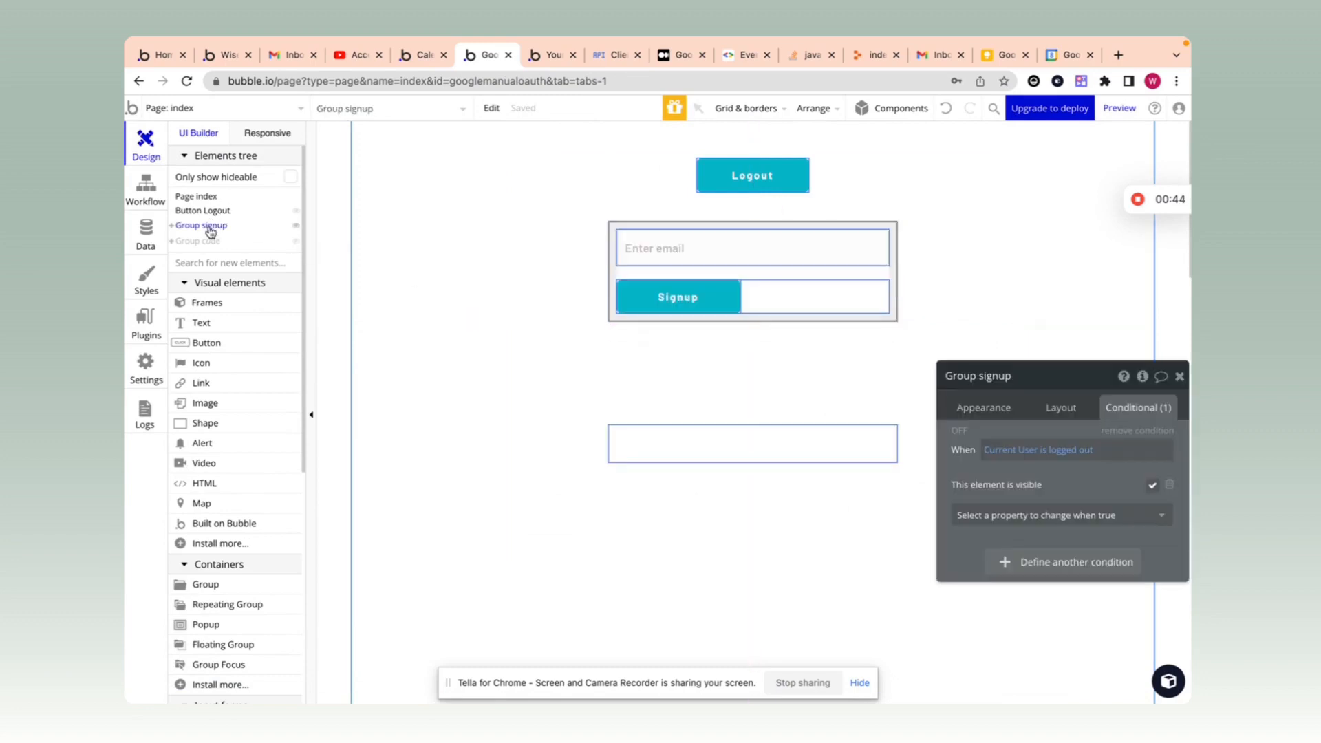
click(196, 240)
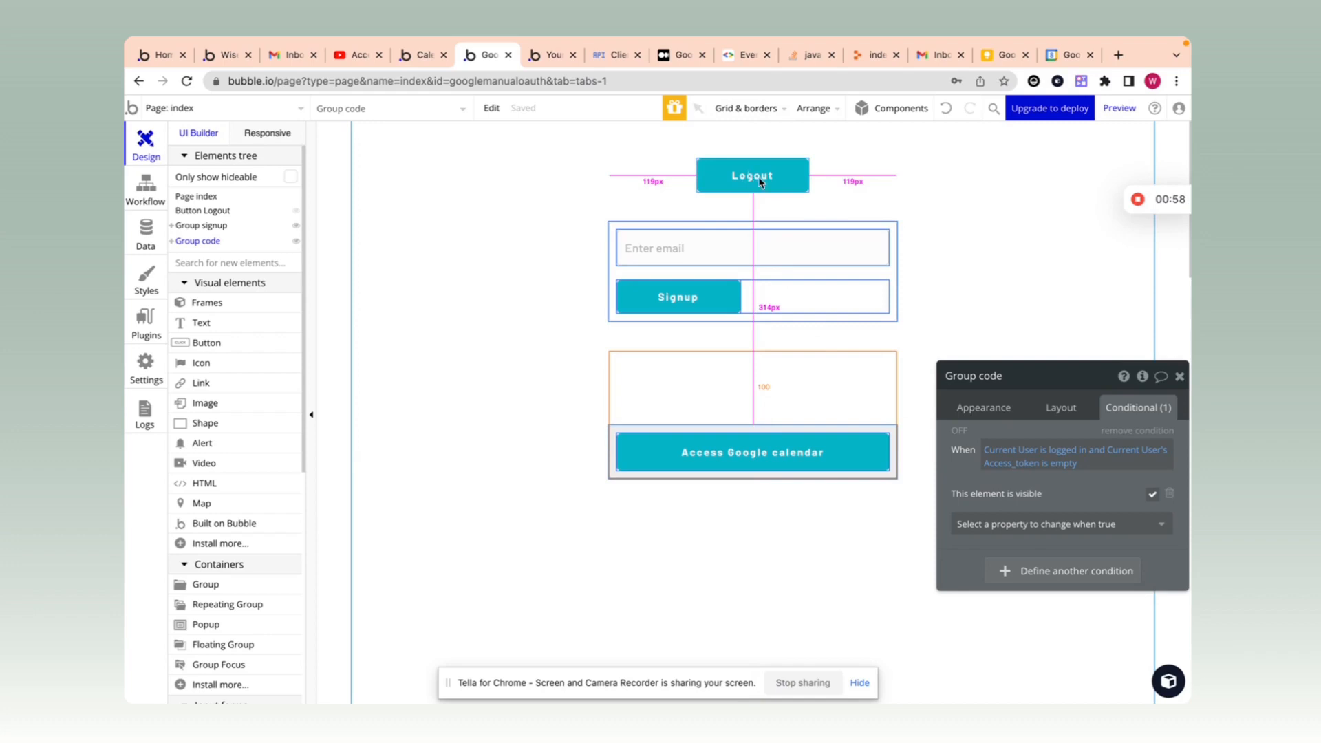
click(727, 226)
Step: Review the Logout button and Group code conditions, then show the User data type's fields
drag(1090, 484, 449, 237)
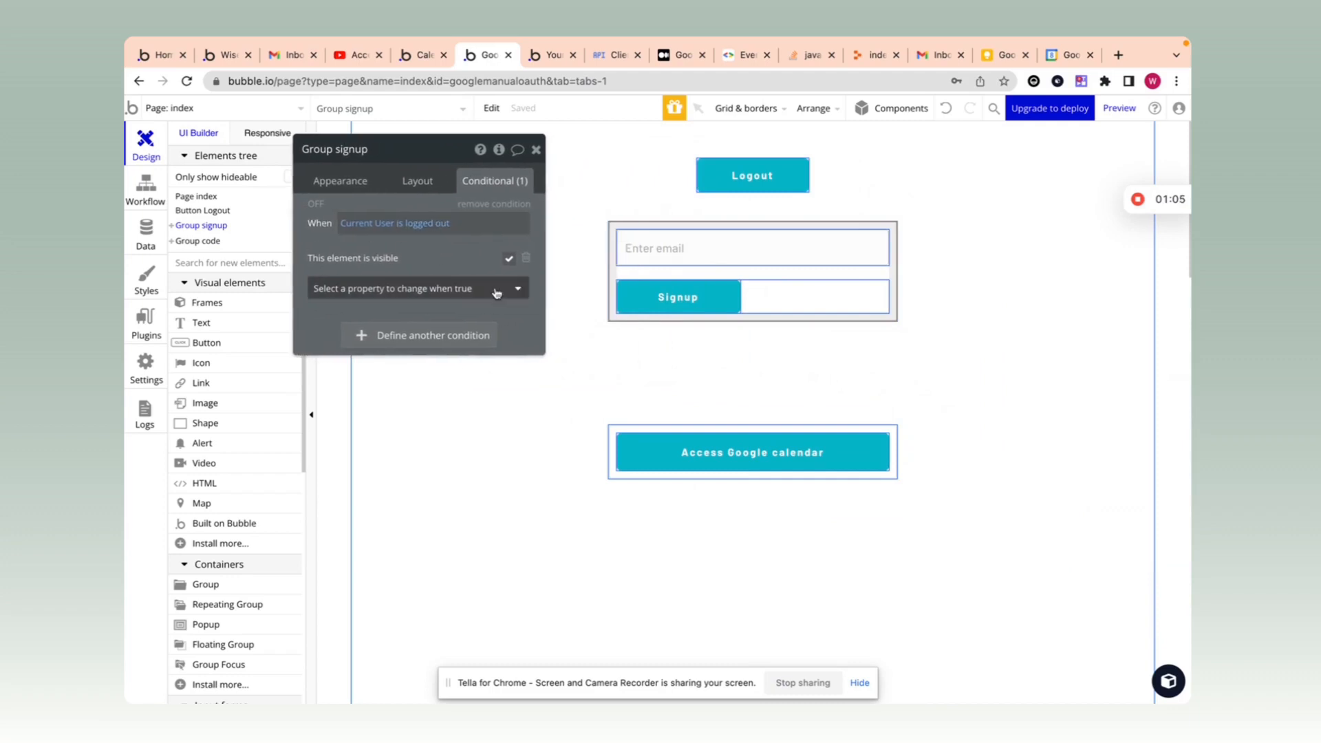
click(735, 179)
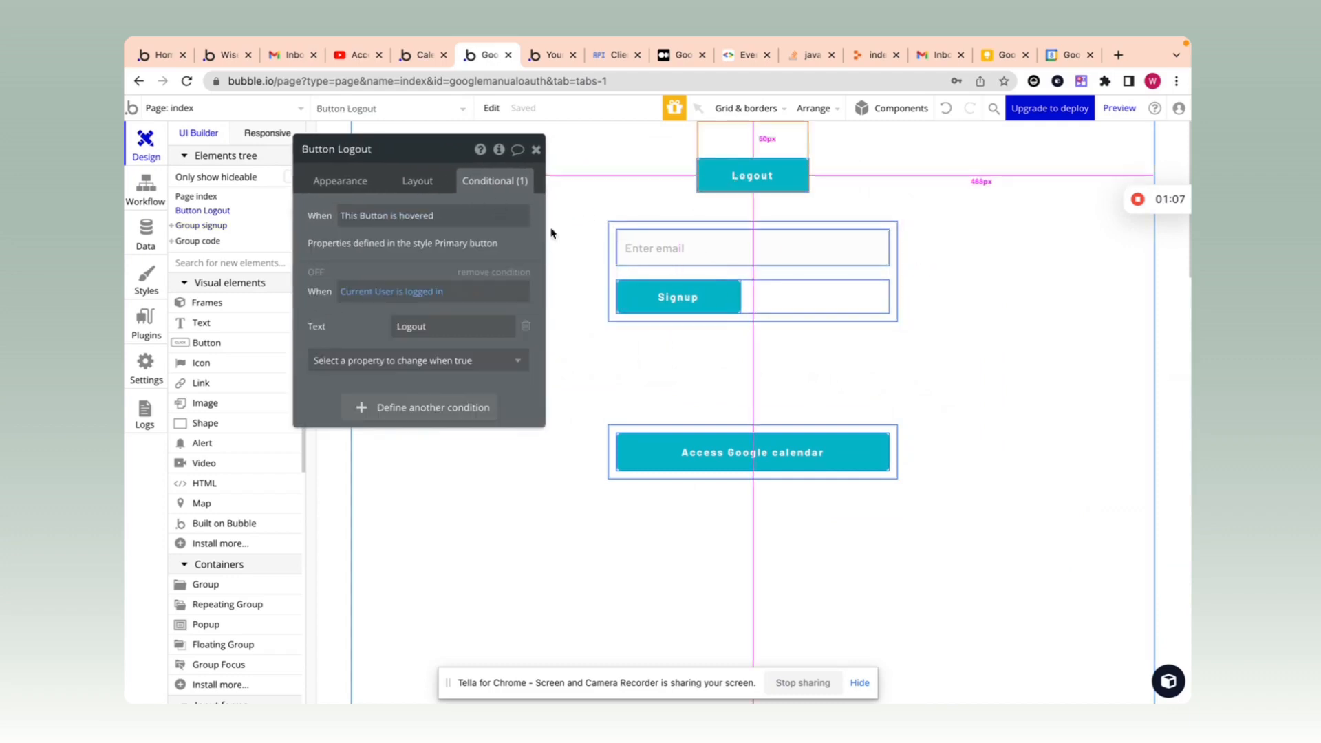
drag(373, 317, 373, 281)
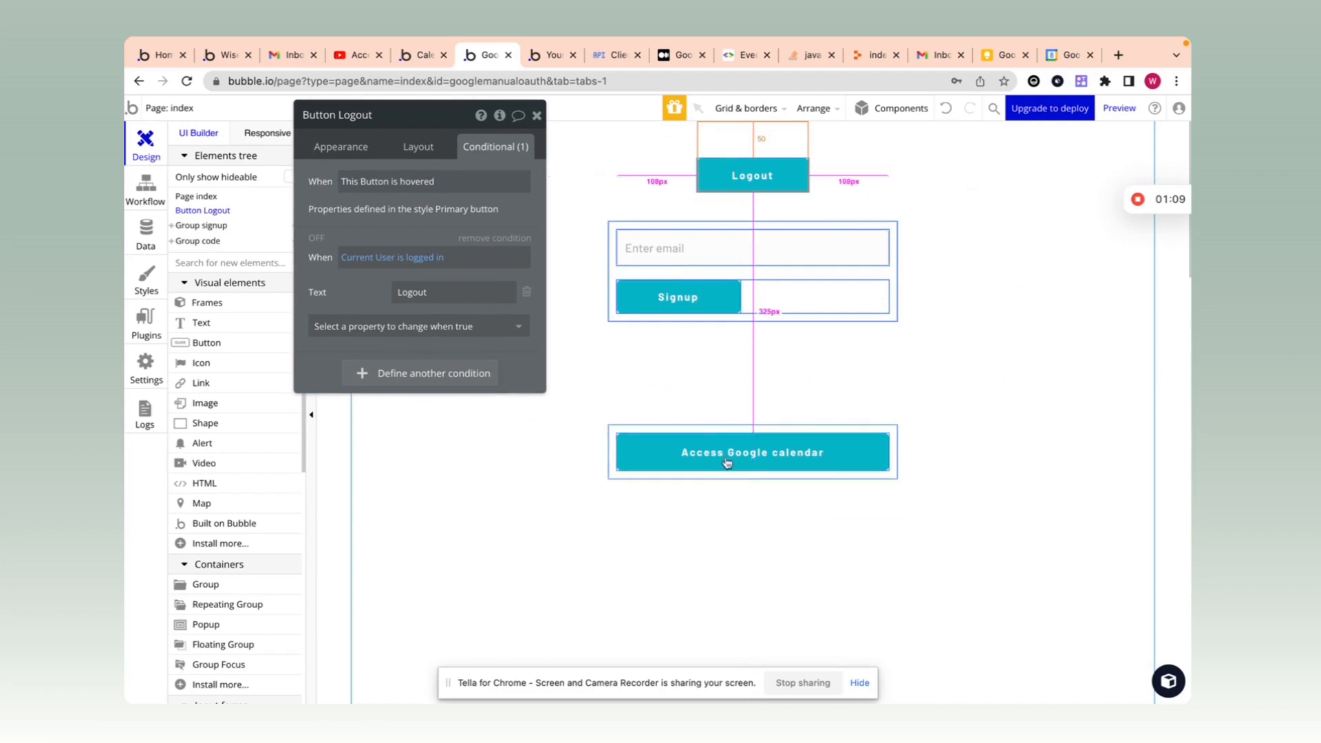
click(720, 431)
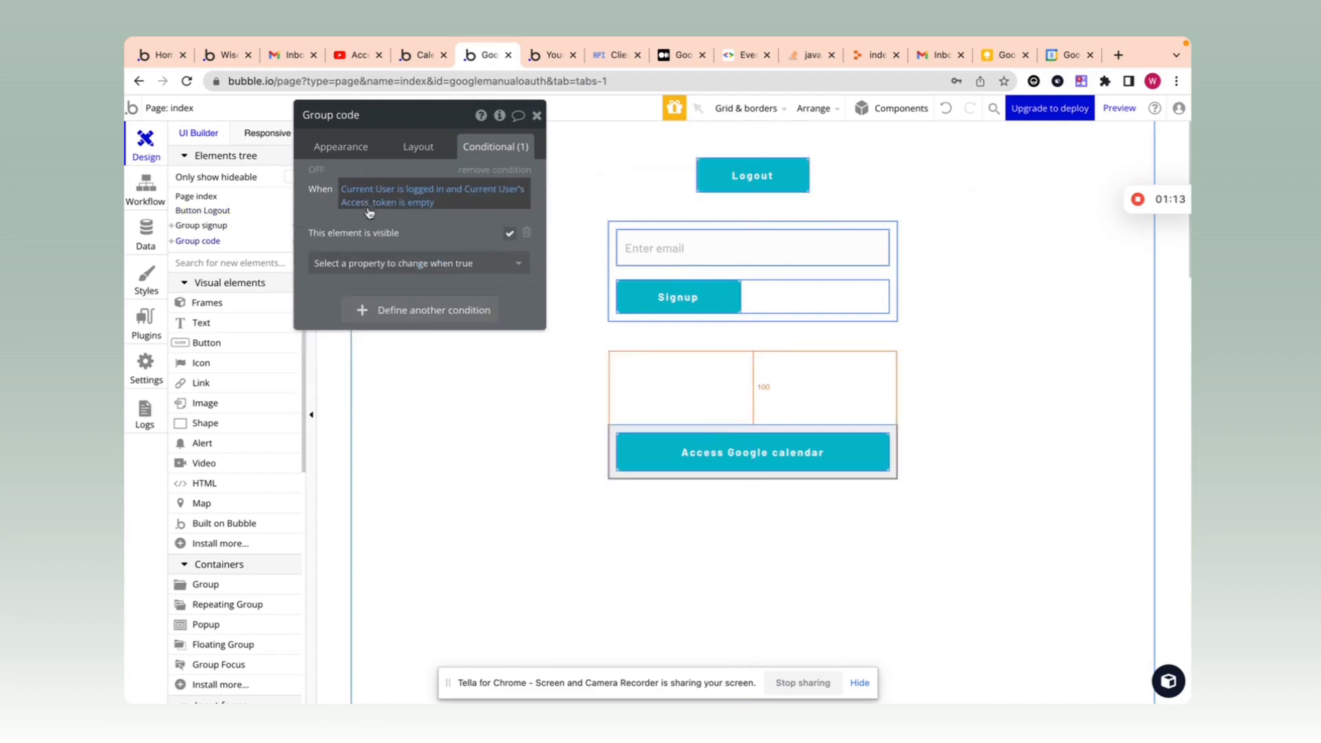
drag(431, 214, 431, 257)
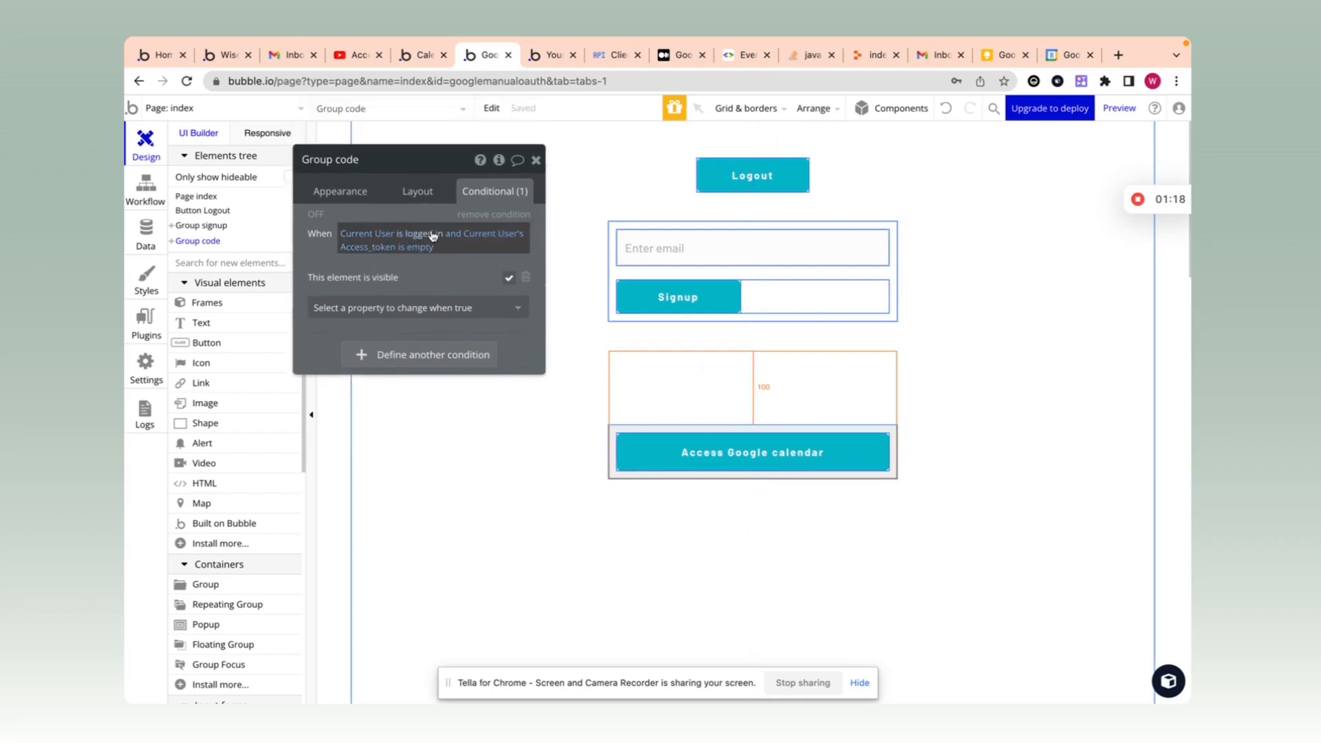
click(536, 161)
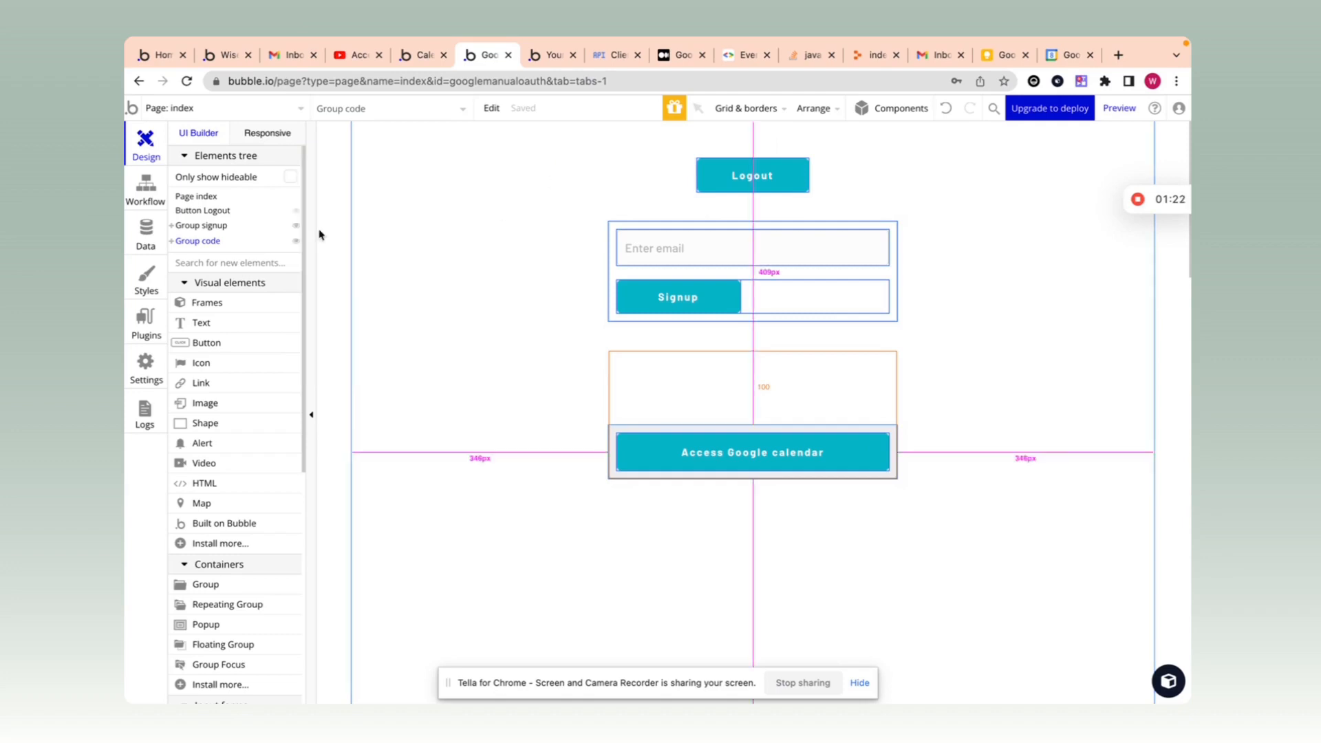
click(145, 231)
click(313, 270)
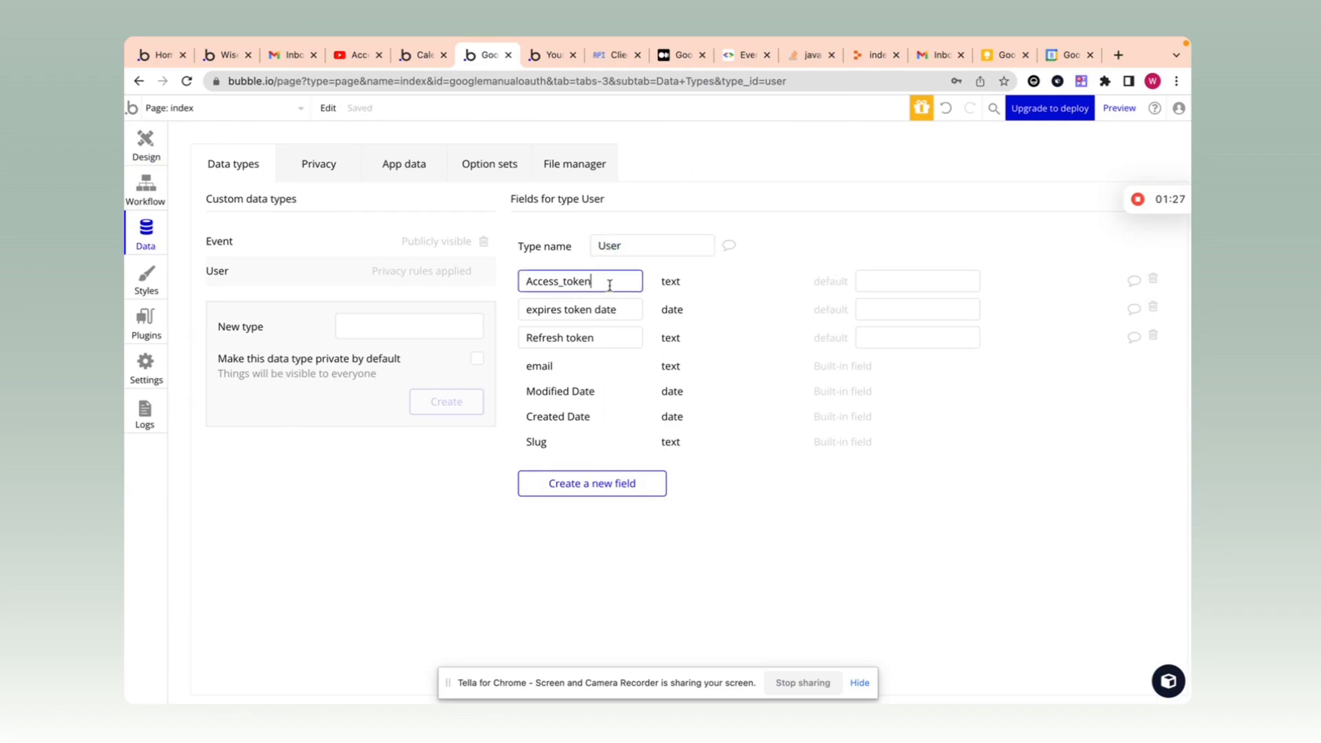
Step: Highlight the User type's Access_token, expires token date and Refresh token fields
drag(609, 282, 525, 283)
drag(632, 310, 487, 312)
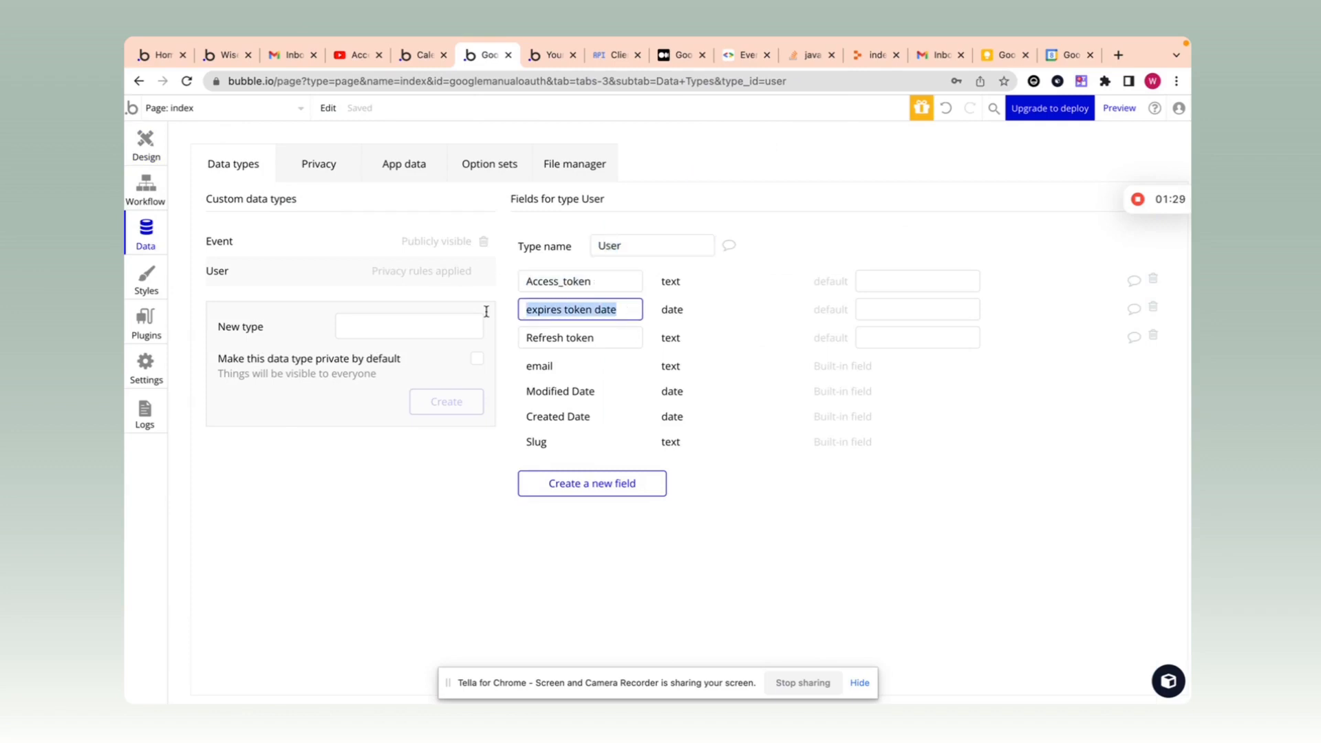
drag(611, 337, 490, 335)
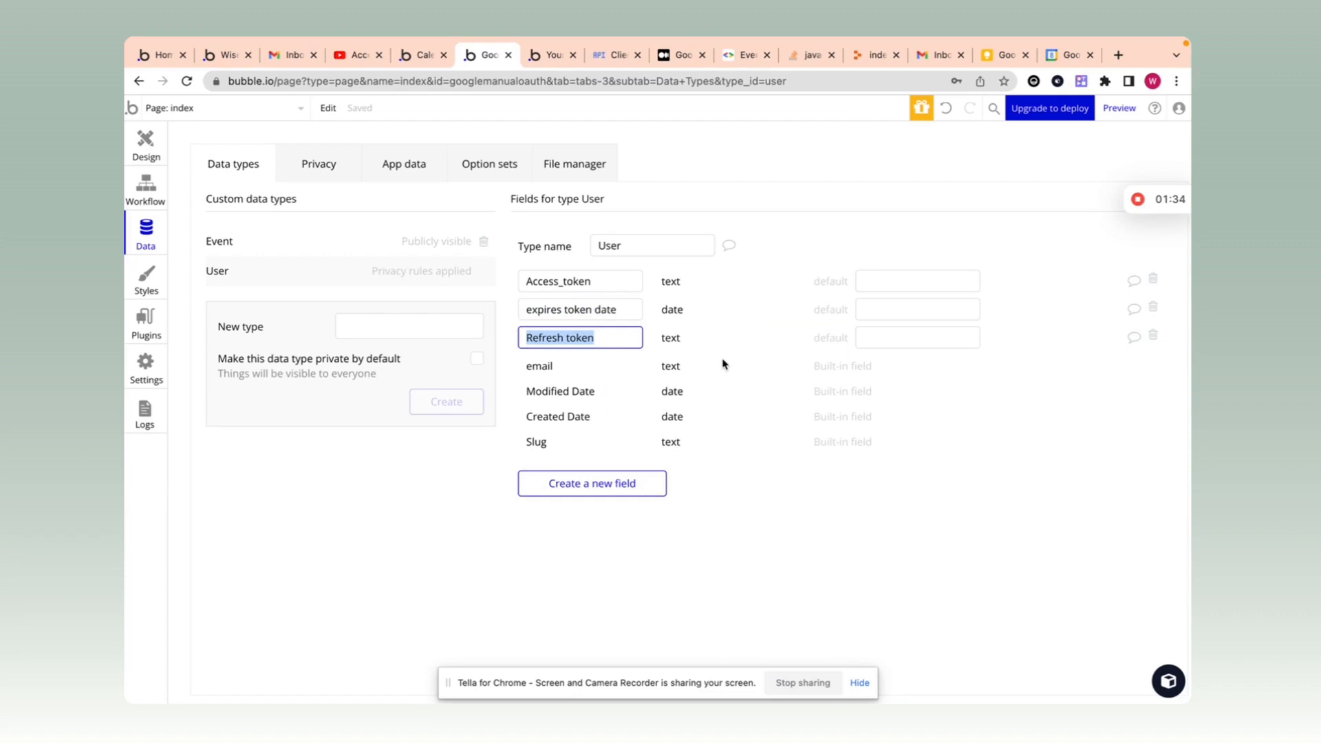
Step: Review the event type's Name, Description, start_date and end_date fields, then select the index page's Logout button
click(326, 253)
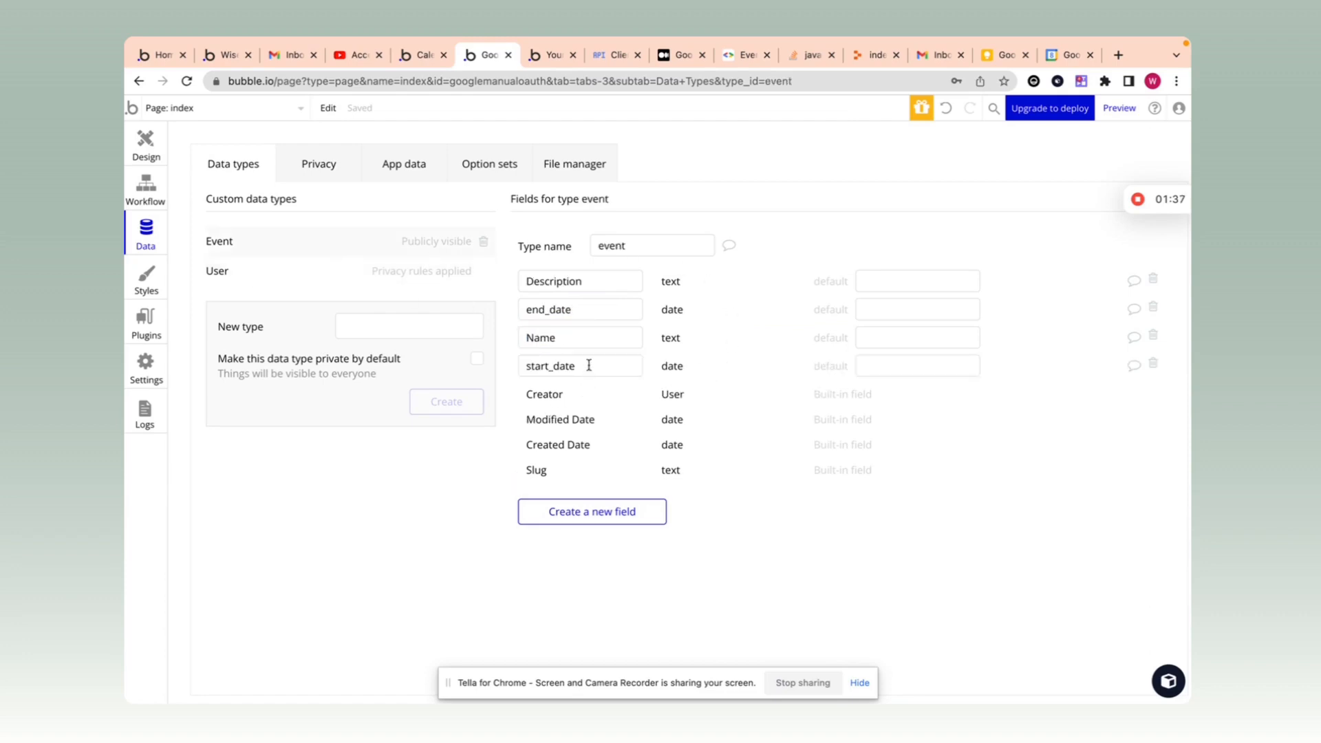
drag(588, 365, 475, 364)
click(579, 282)
drag(597, 337, 523, 337)
drag(587, 281, 496, 280)
drag(584, 363, 516, 372)
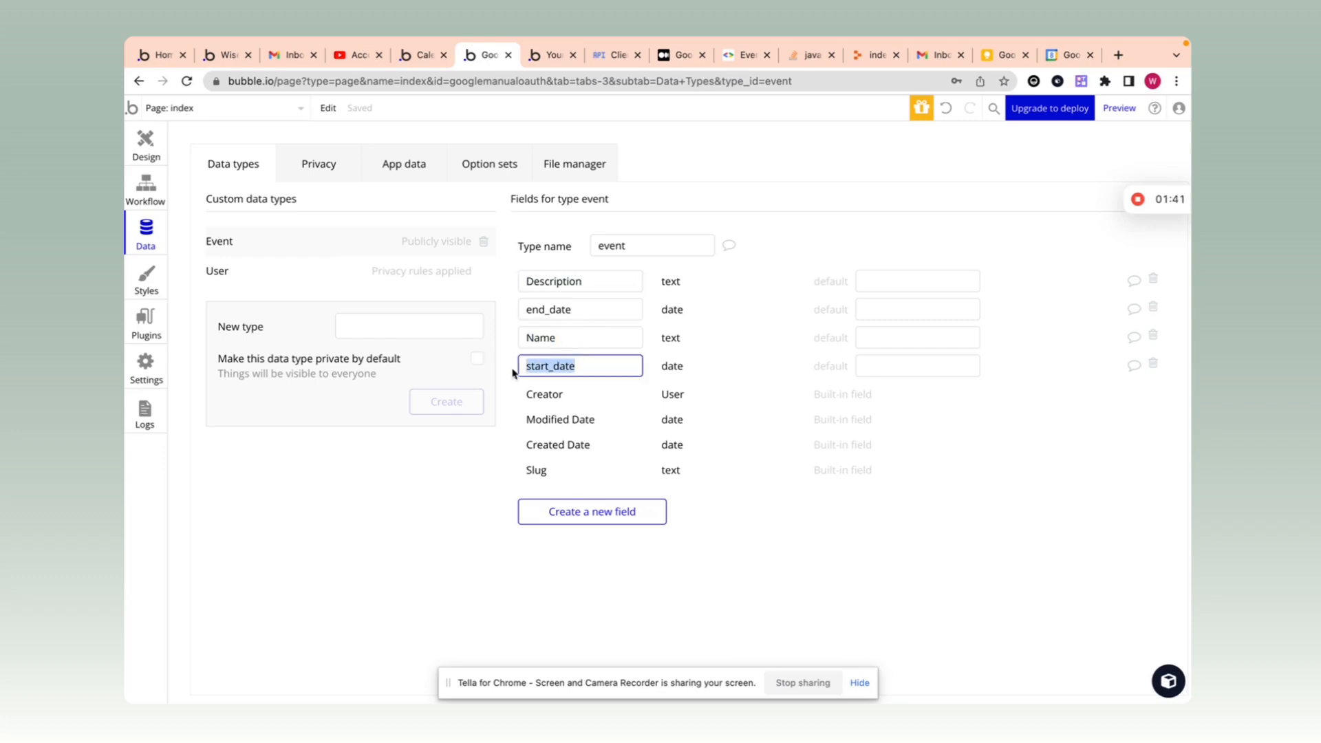
drag(527, 309, 619, 302)
click(677, 316)
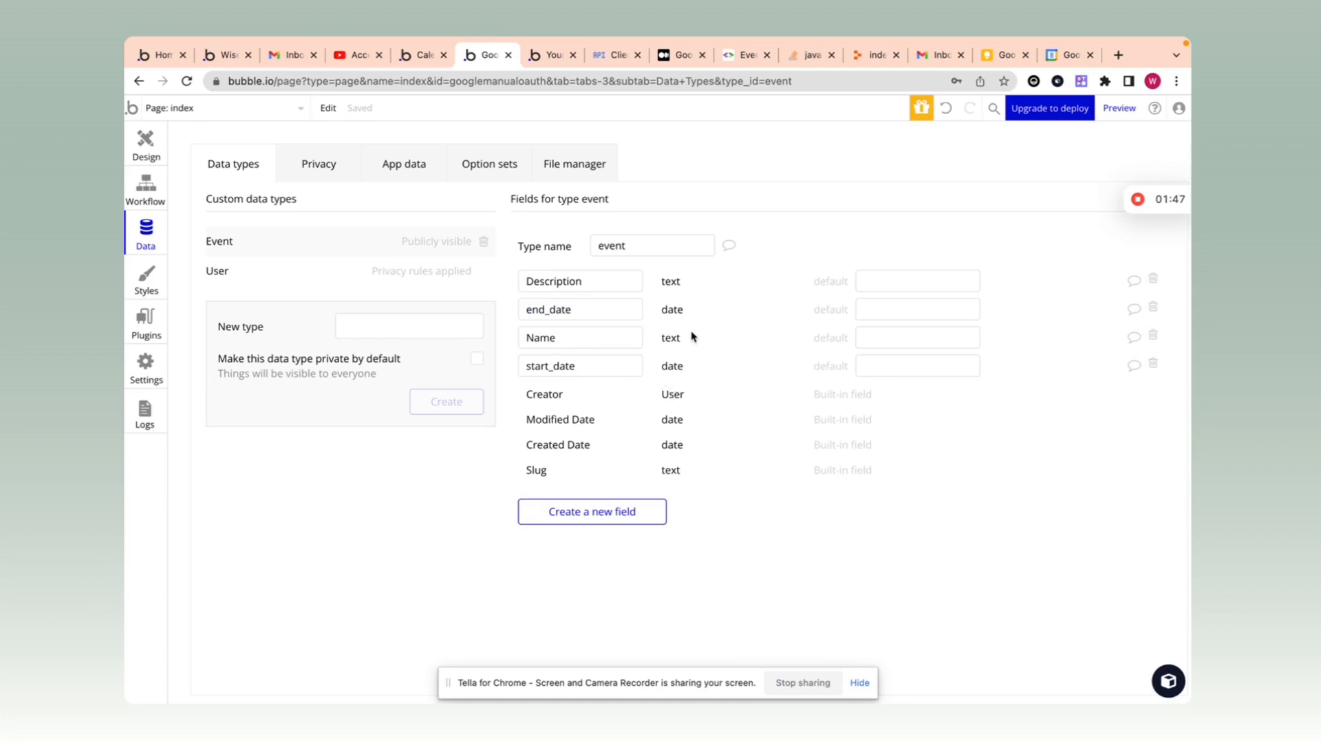
click(159, 143)
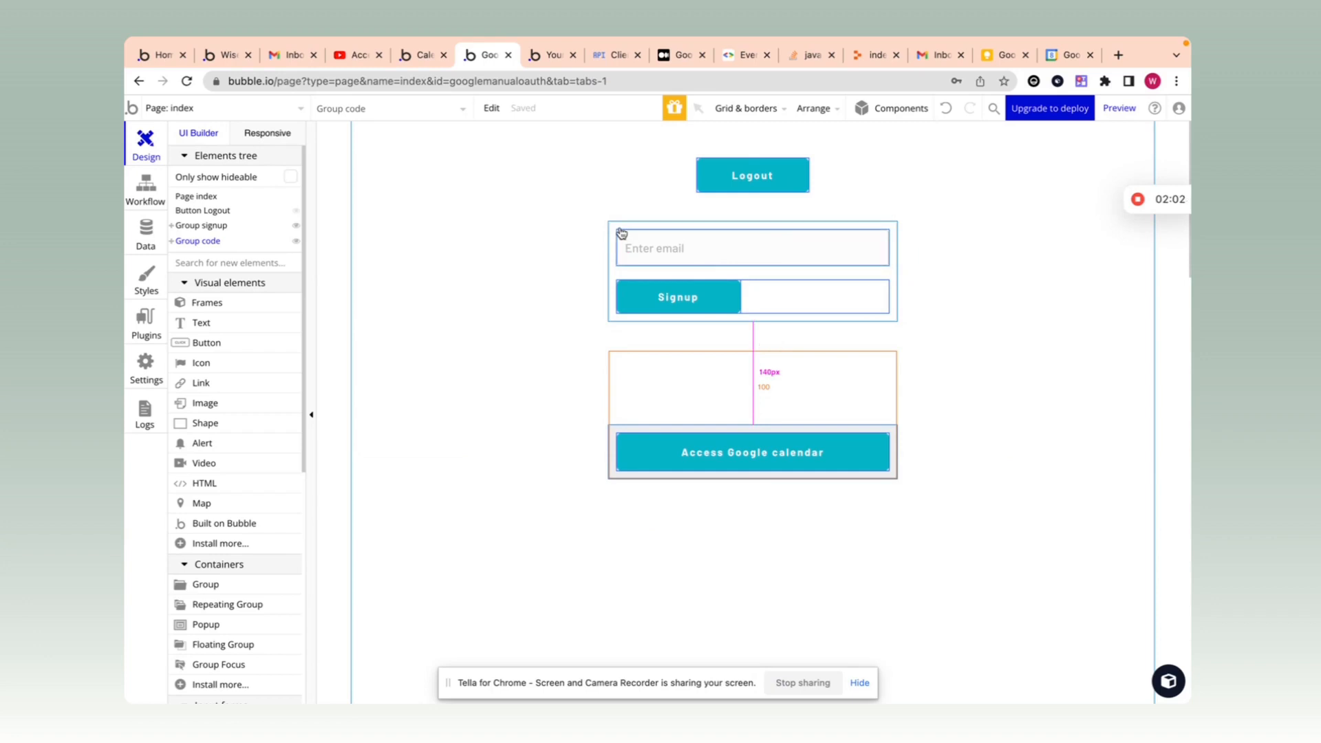
click(721, 183)
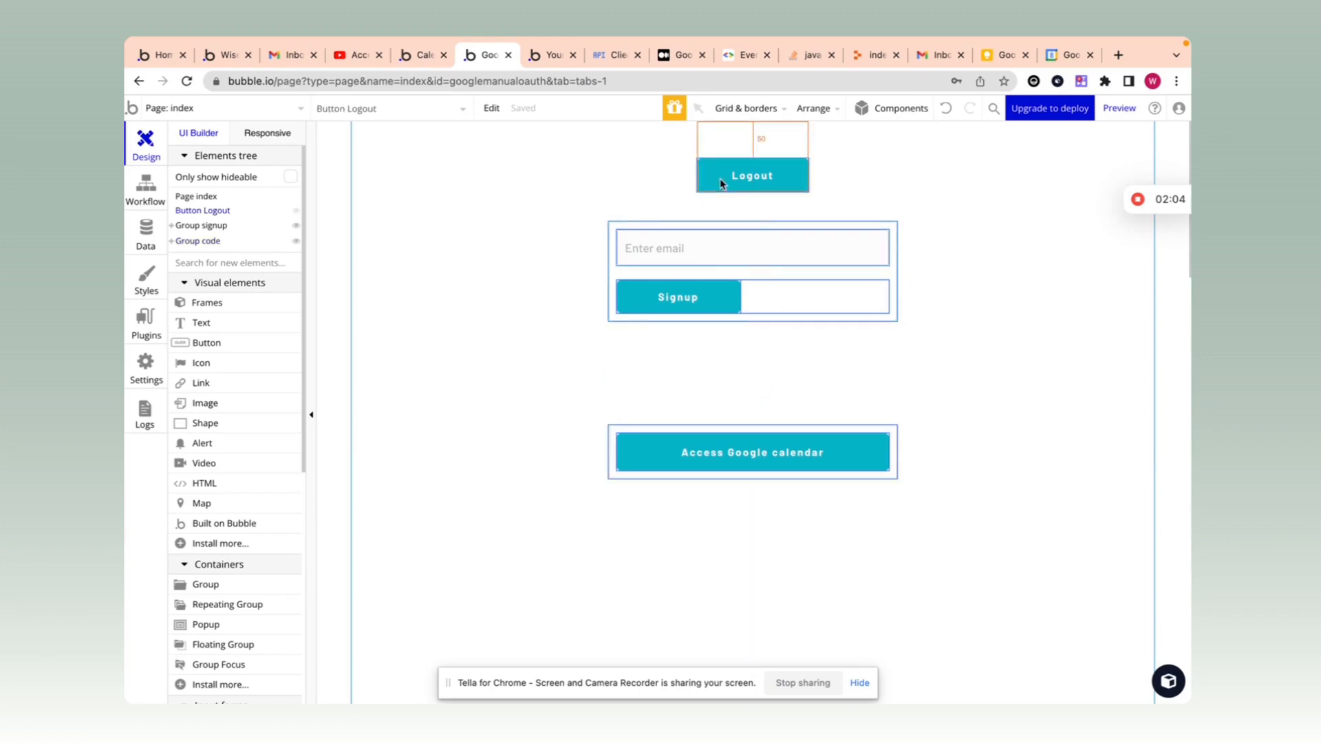
Step: Review the Web client 1 OAuth client in Google Cloud Credentials, then return to Bubble
click(615, 55)
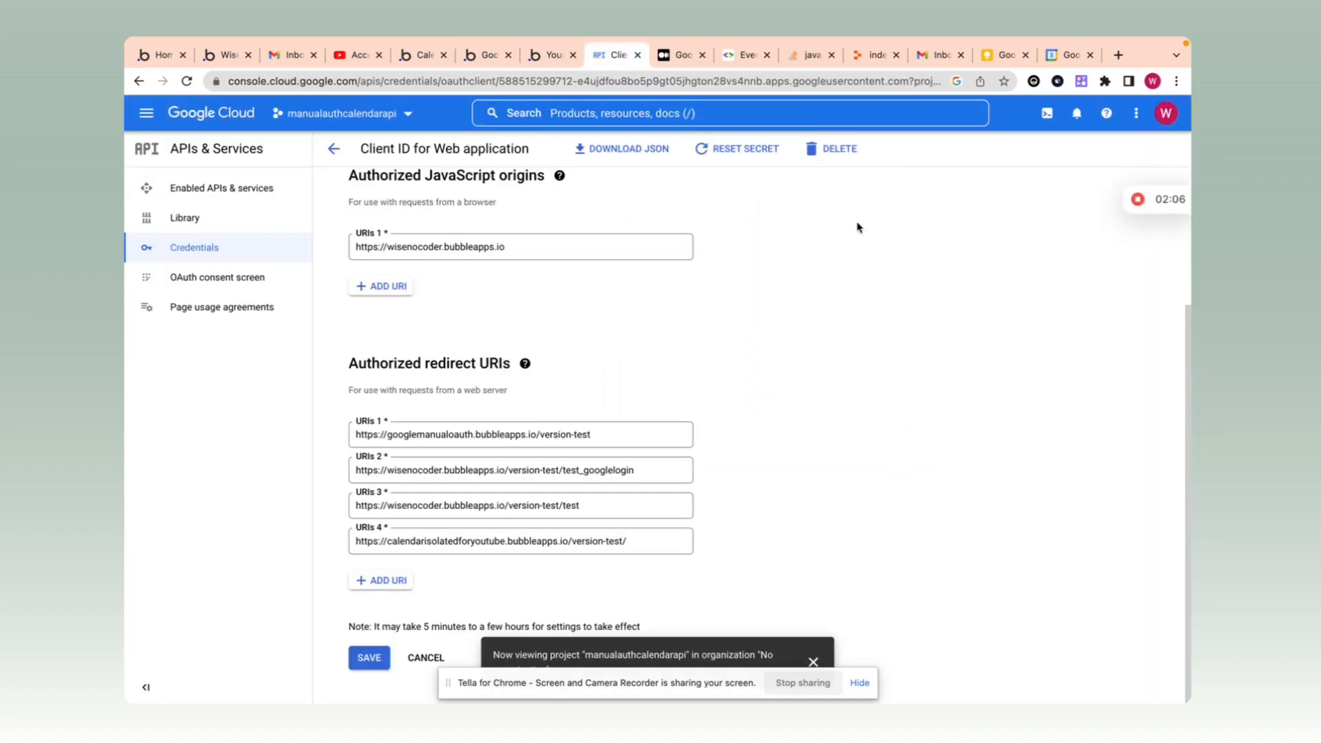
click(334, 149)
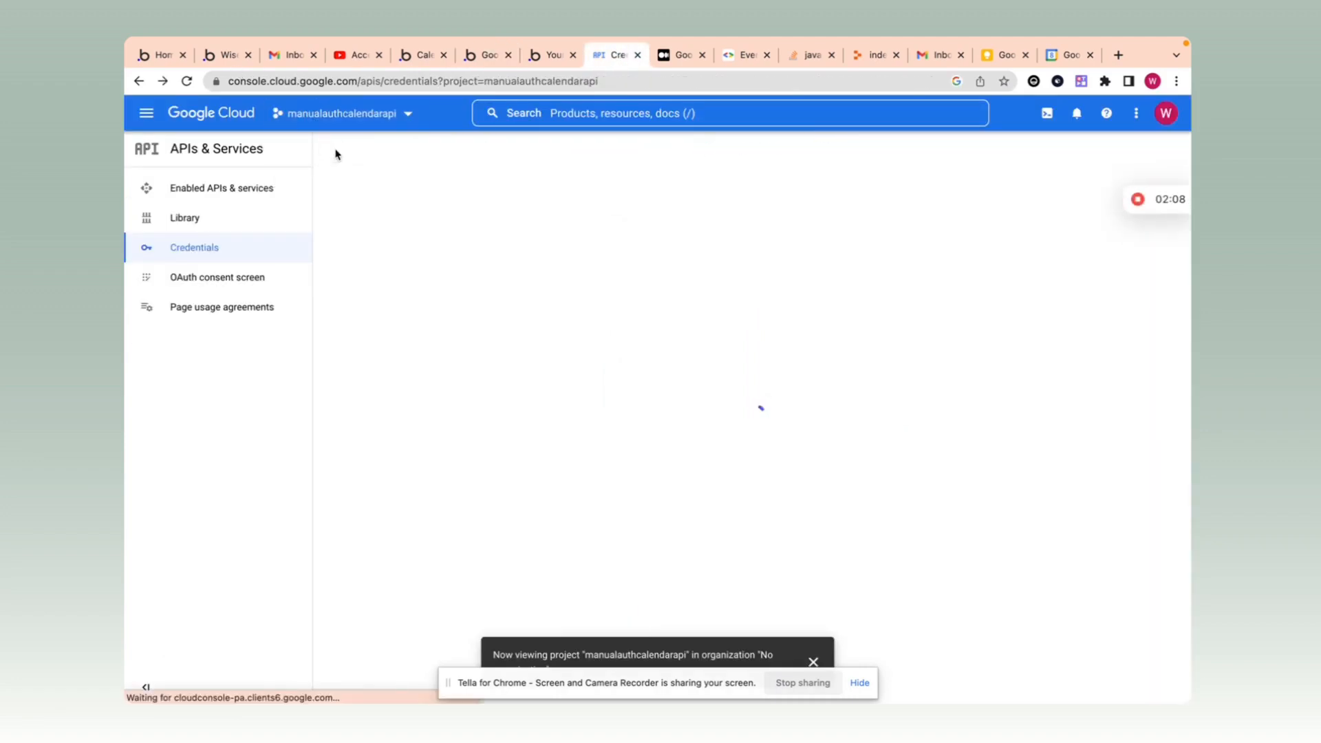
click(388, 372)
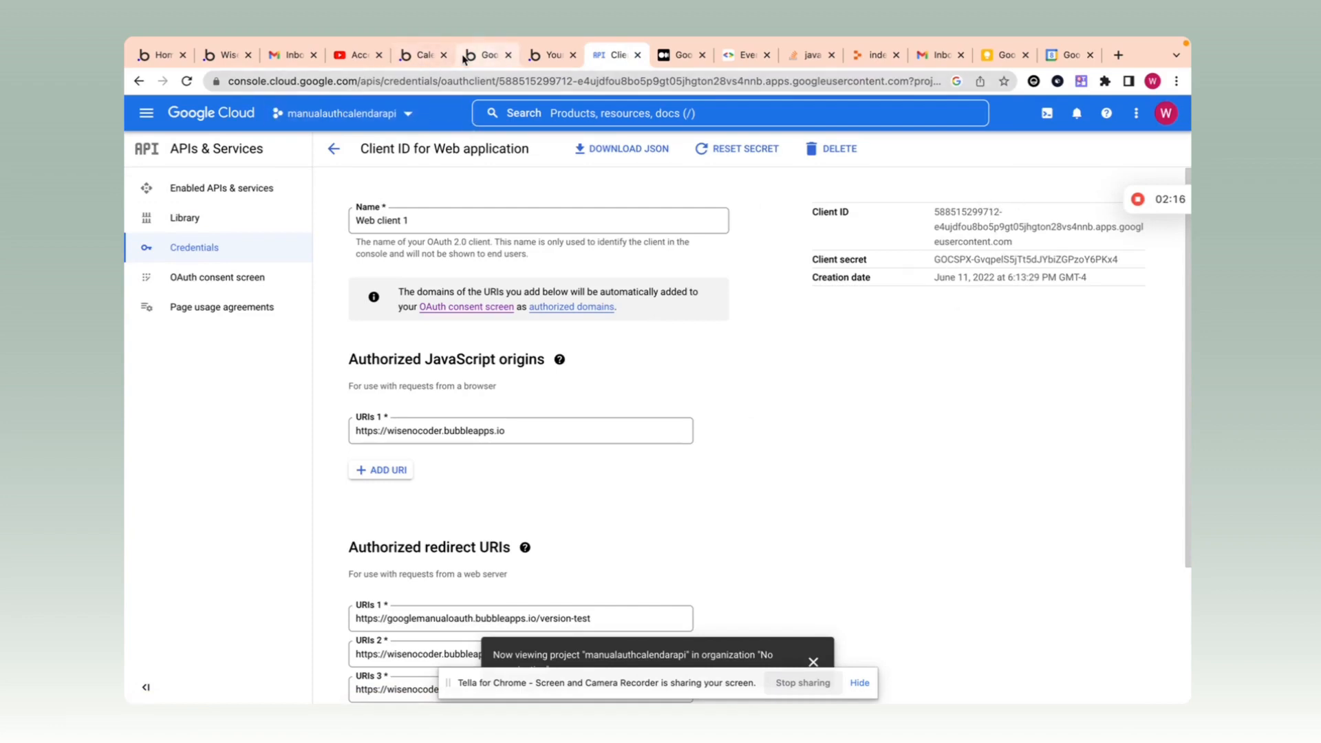
click(483, 57)
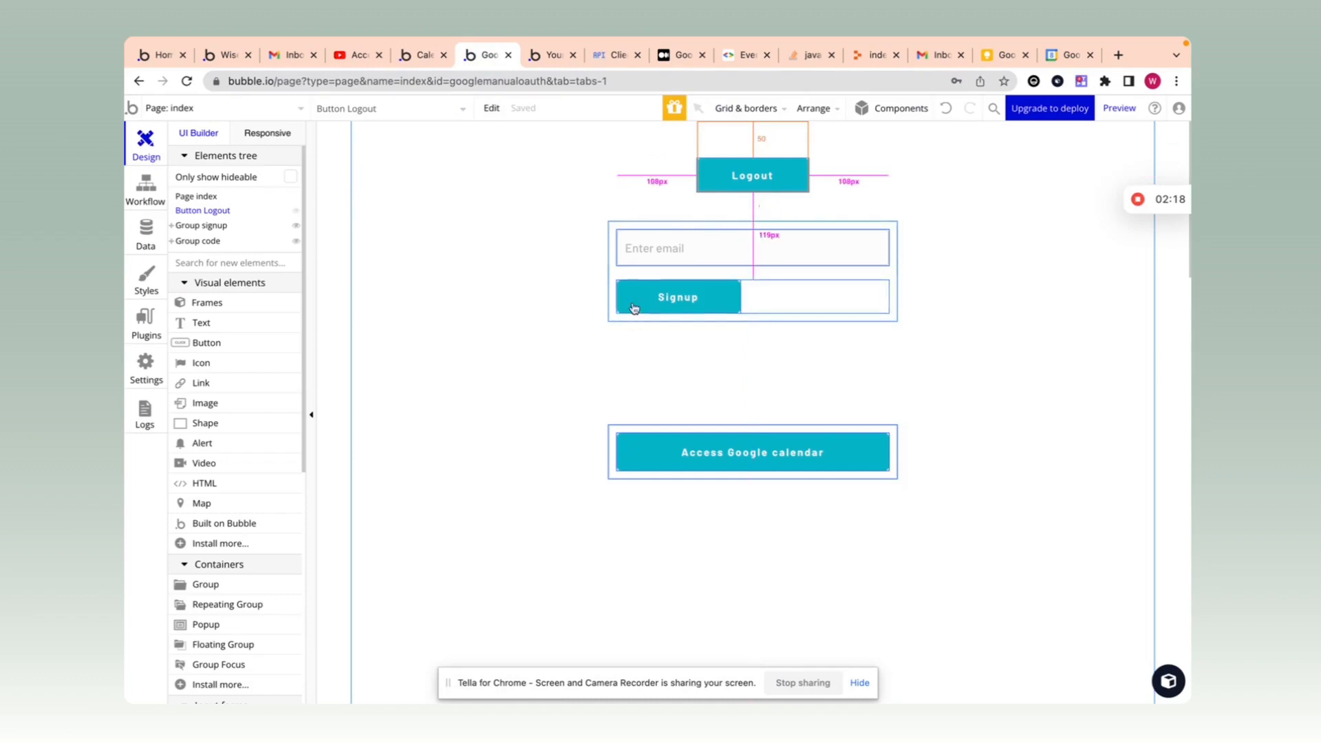
Step: Review the Signup button's workflow: the sign-up step's Email expression and random password settings
double_click(670, 297)
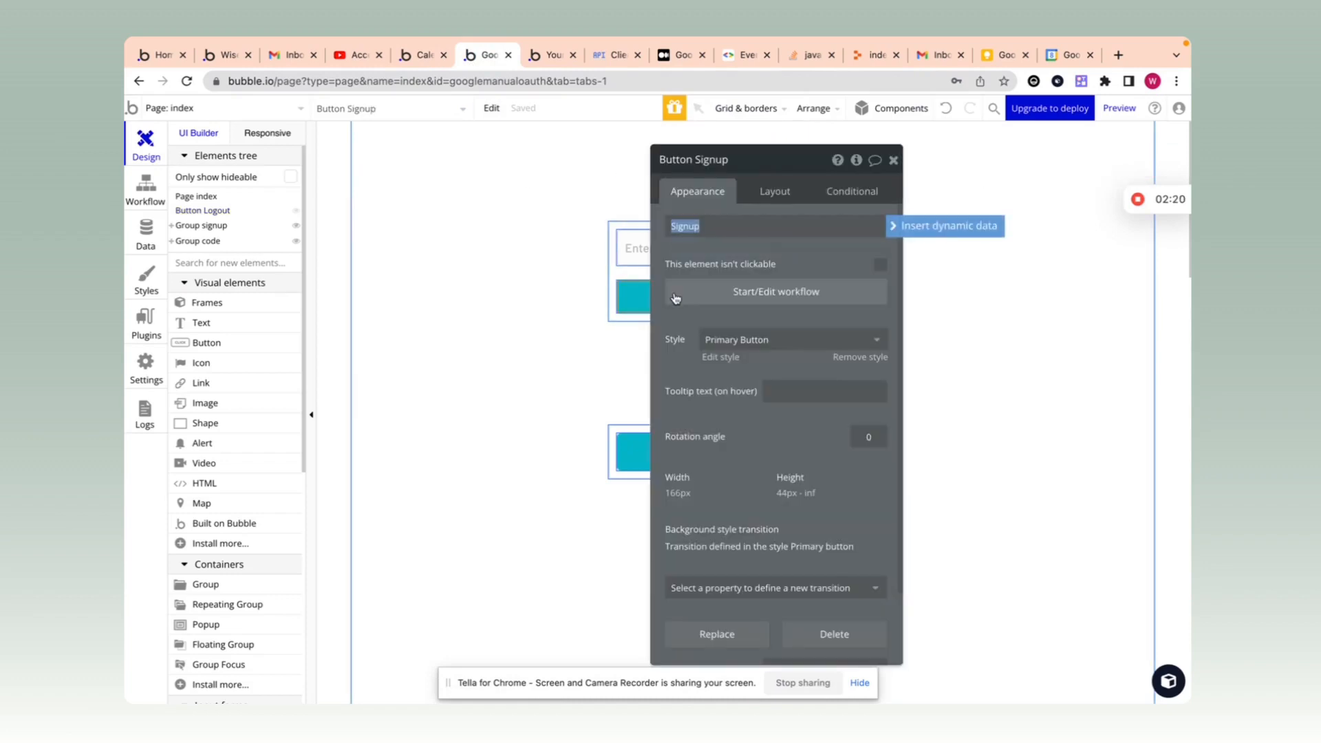
click(746, 294)
click(262, 295)
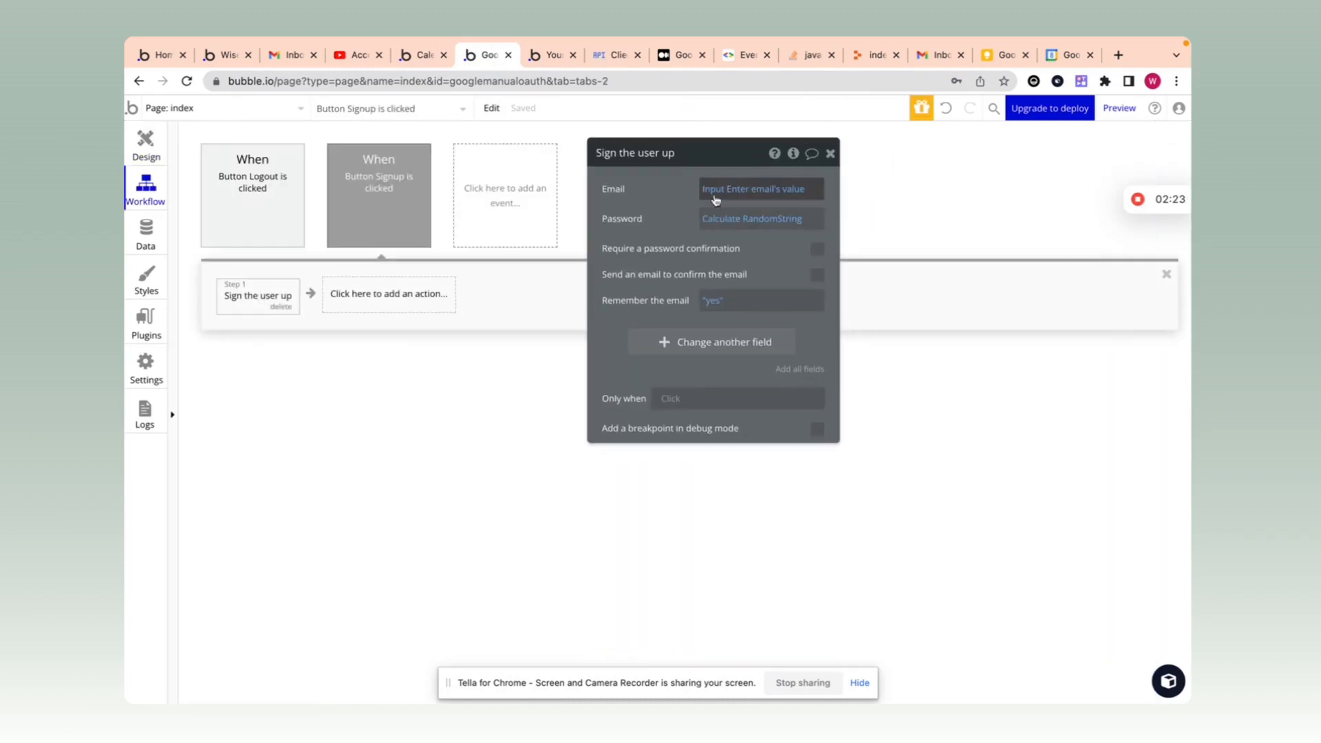
click(748, 190)
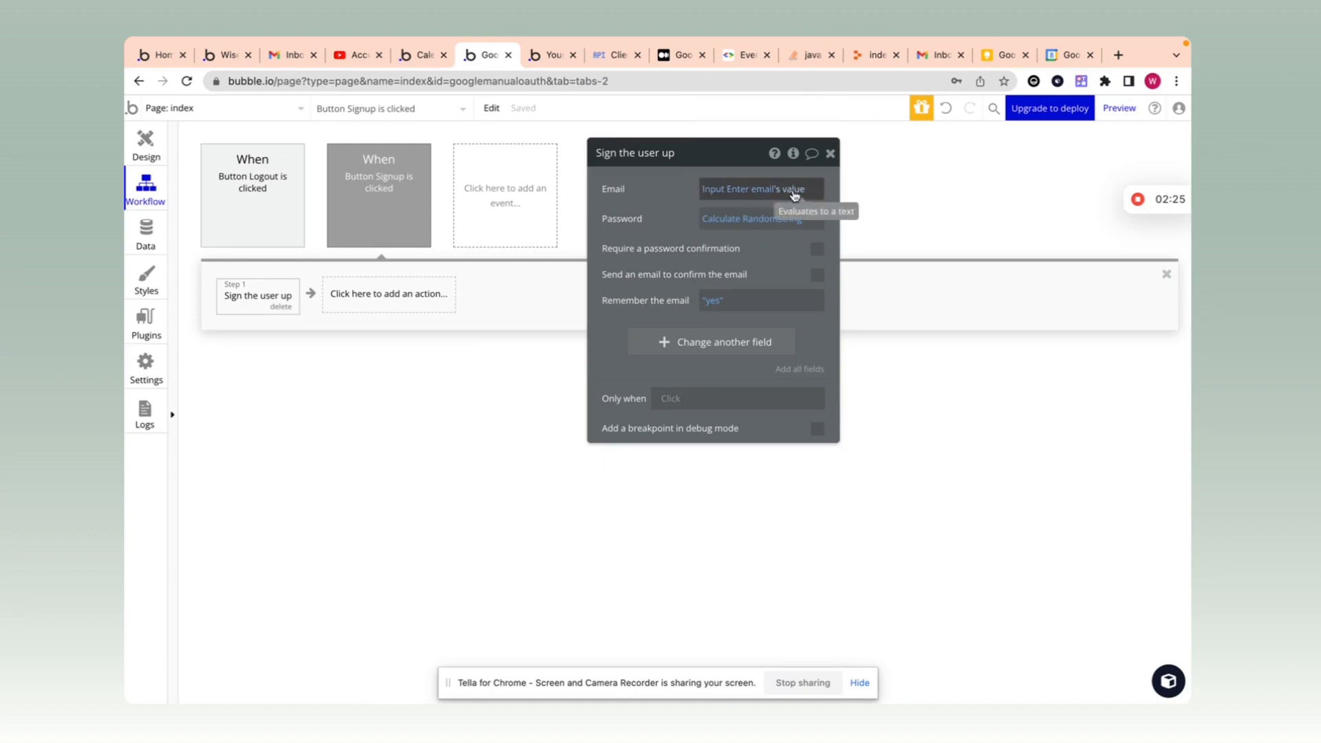
click(789, 205)
click(752, 219)
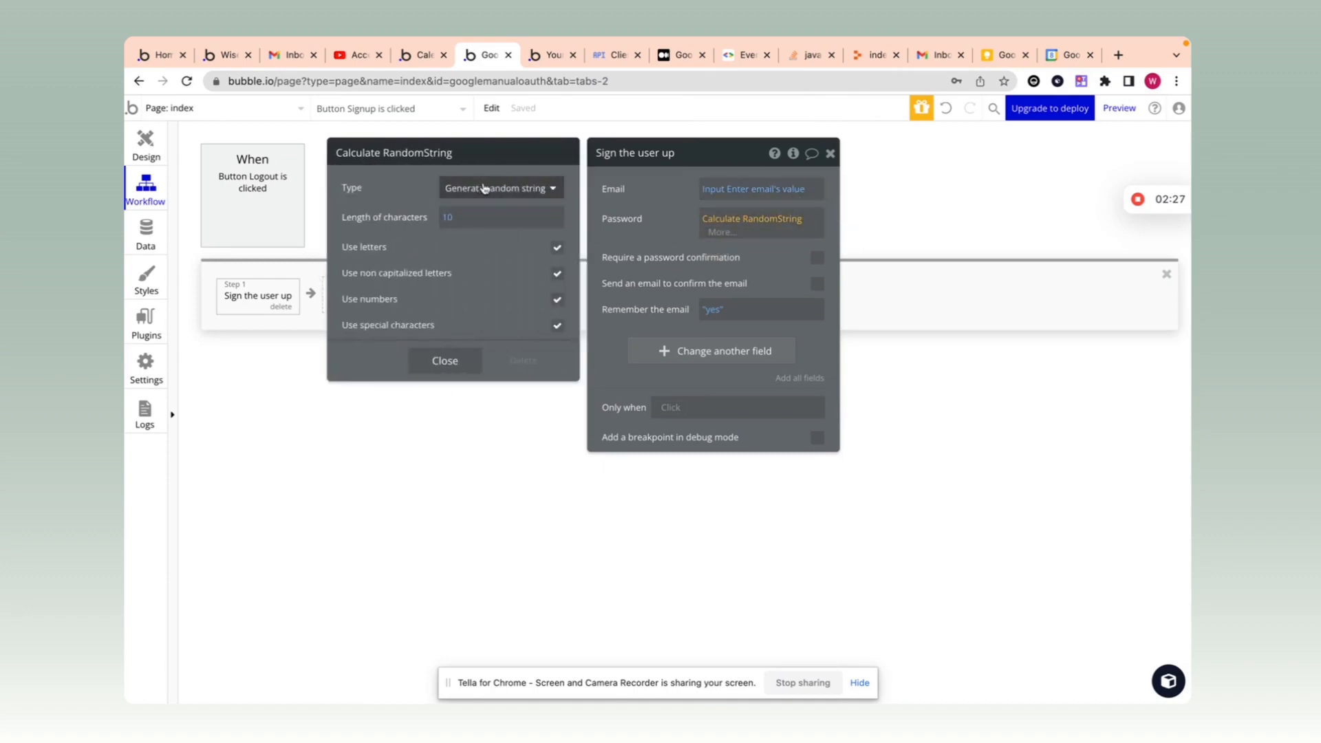
click(444, 360)
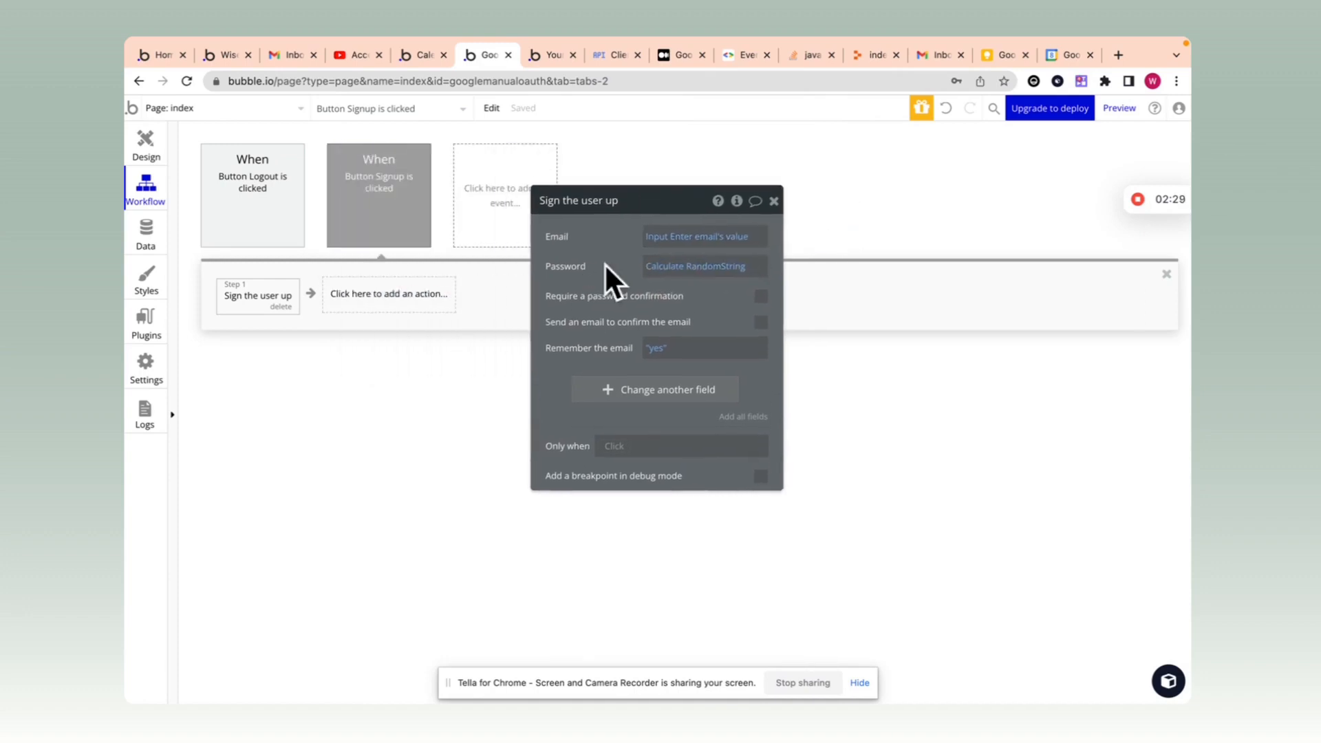
click(774, 201)
Step: Review the Logout button's log-out step, then return to the page design
click(244, 194)
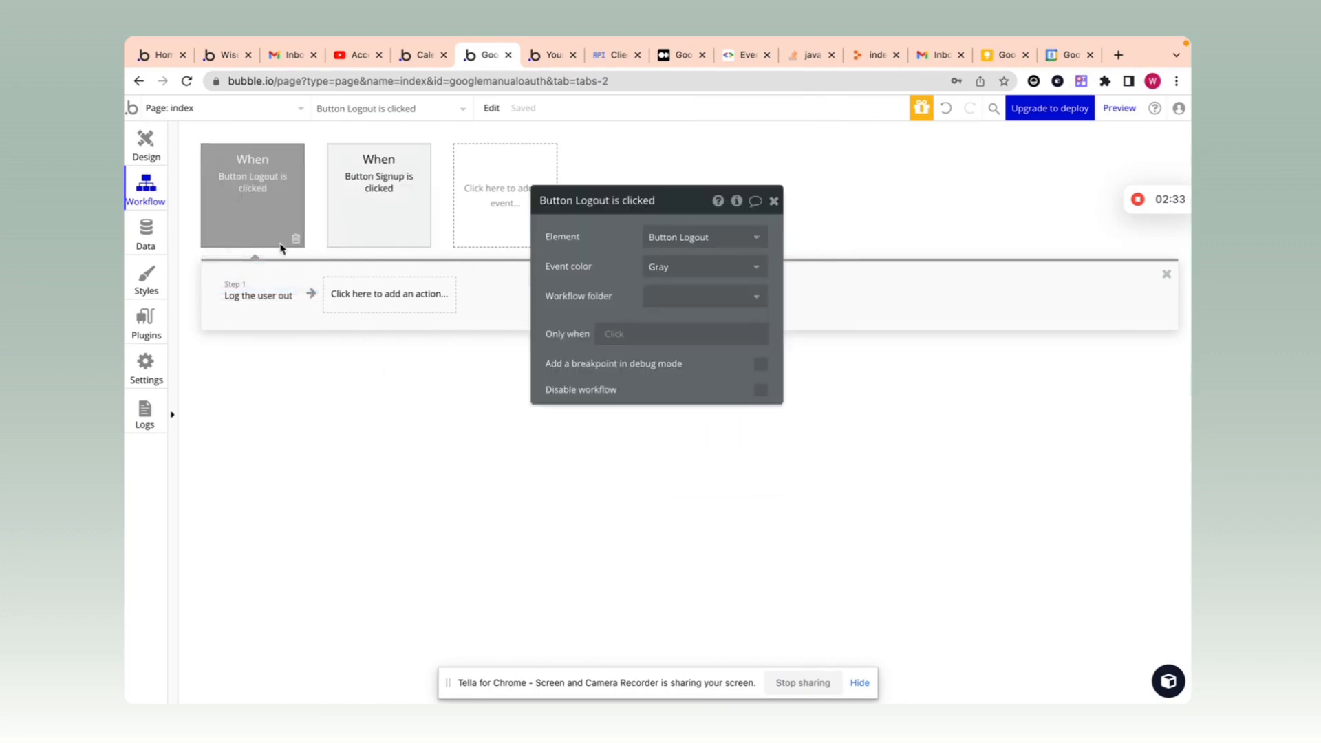
click(265, 288)
click(774, 201)
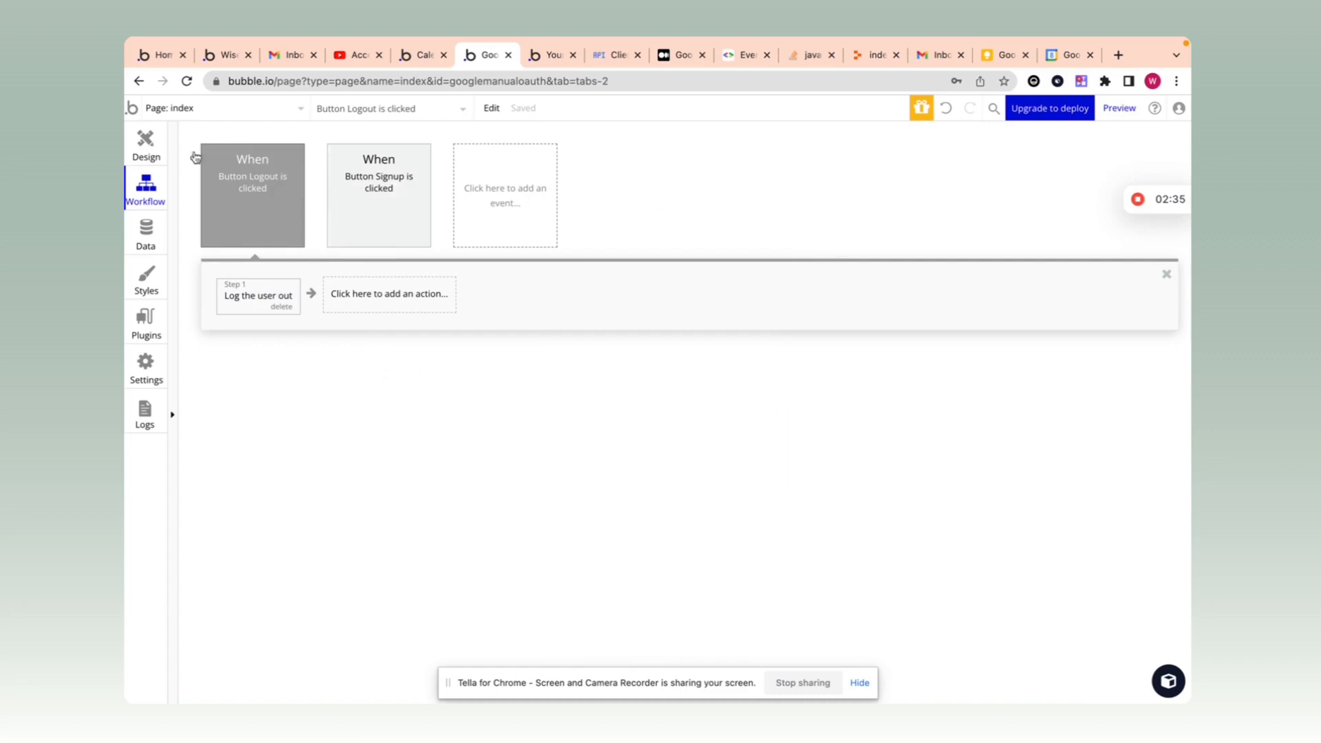
click(145, 141)
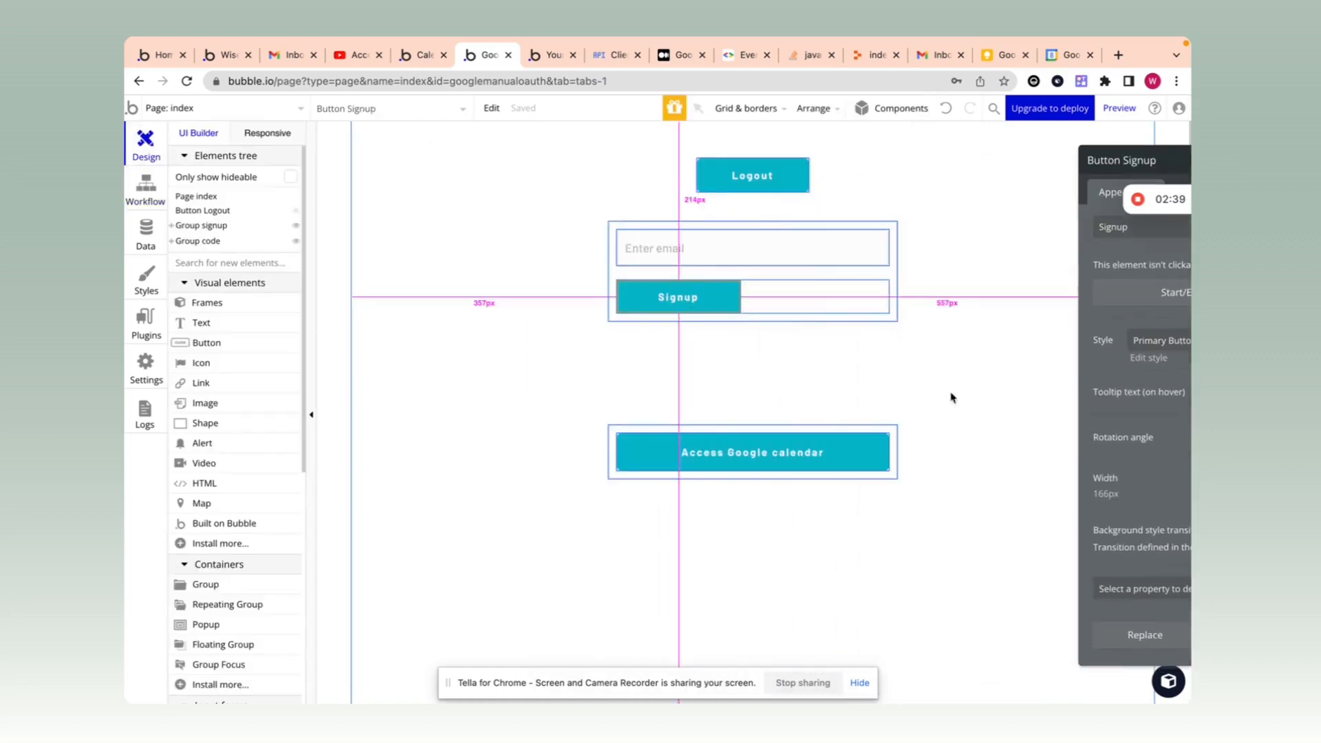
Step: Select Group code and check the User type's Access_token field in the Data tab
scroll(805, 457, down, 2)
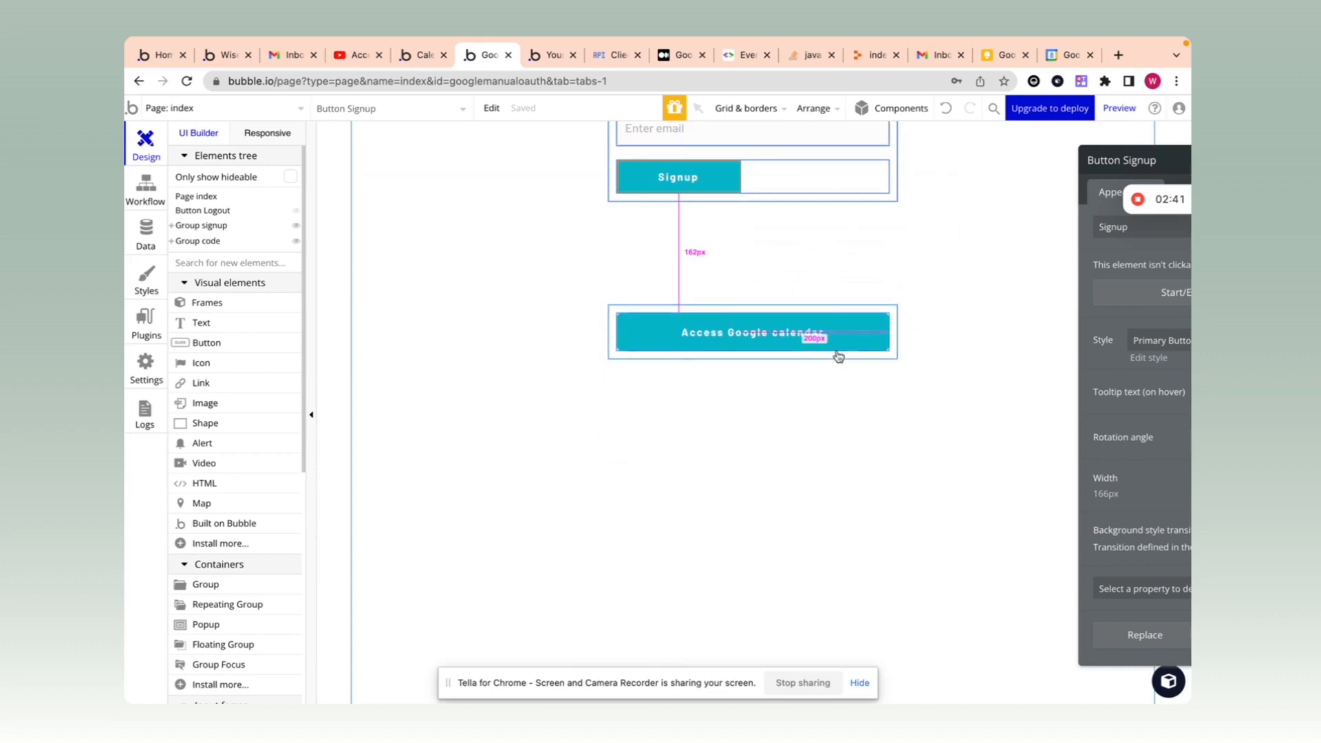
scroll(743, 344, up, 1)
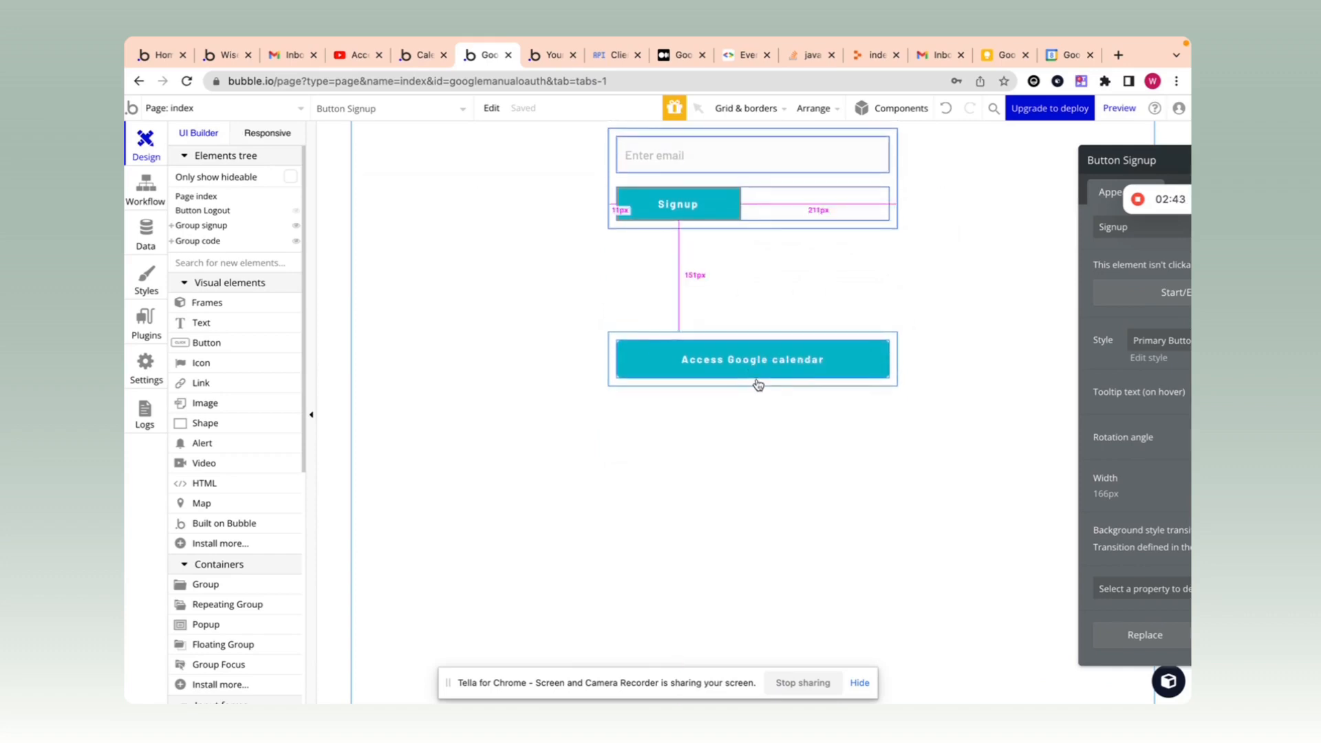
click(763, 334)
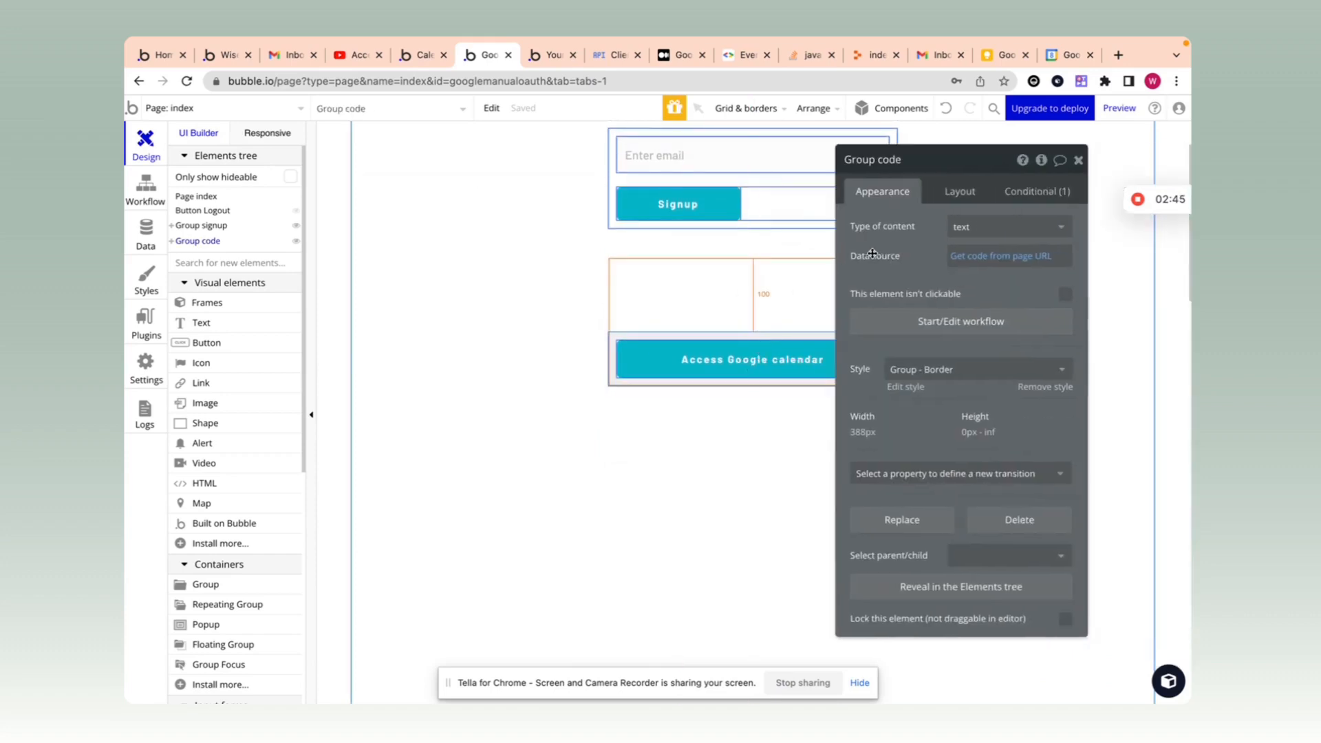
click(157, 231)
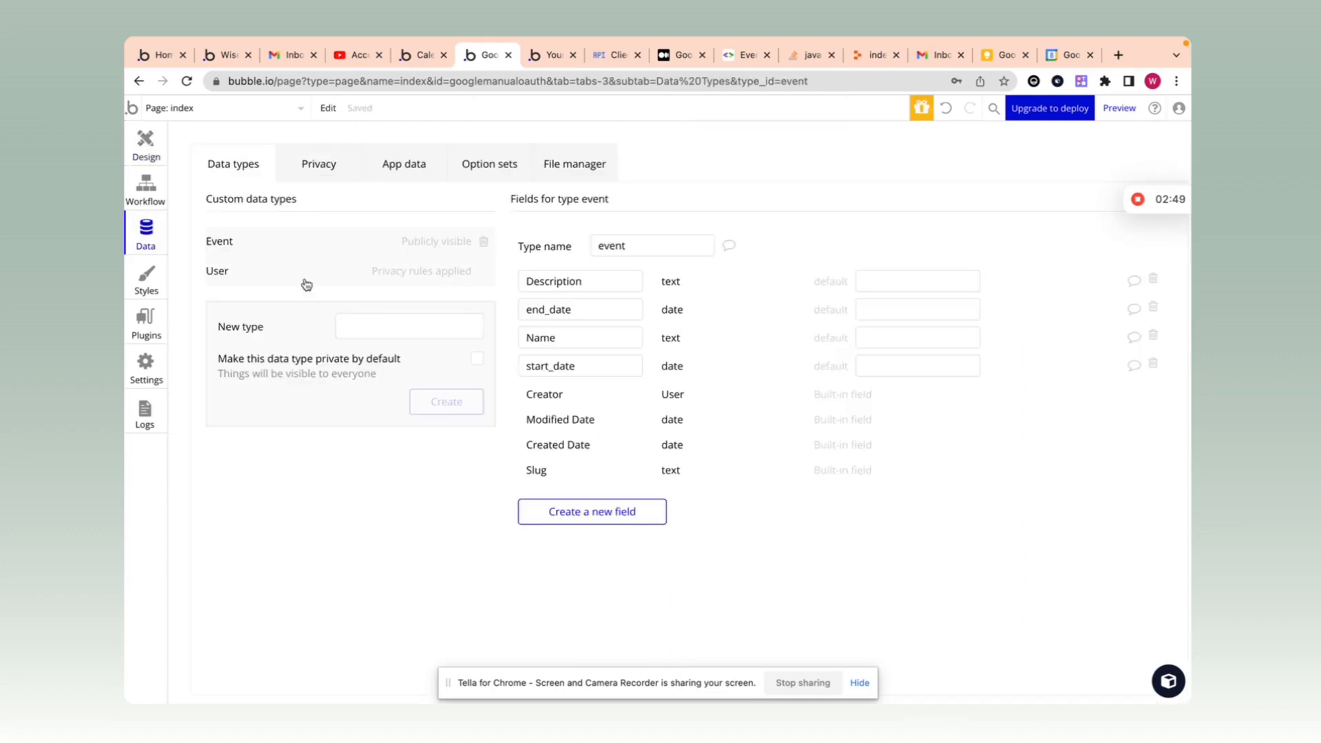
click(390, 277)
drag(627, 282, 500, 288)
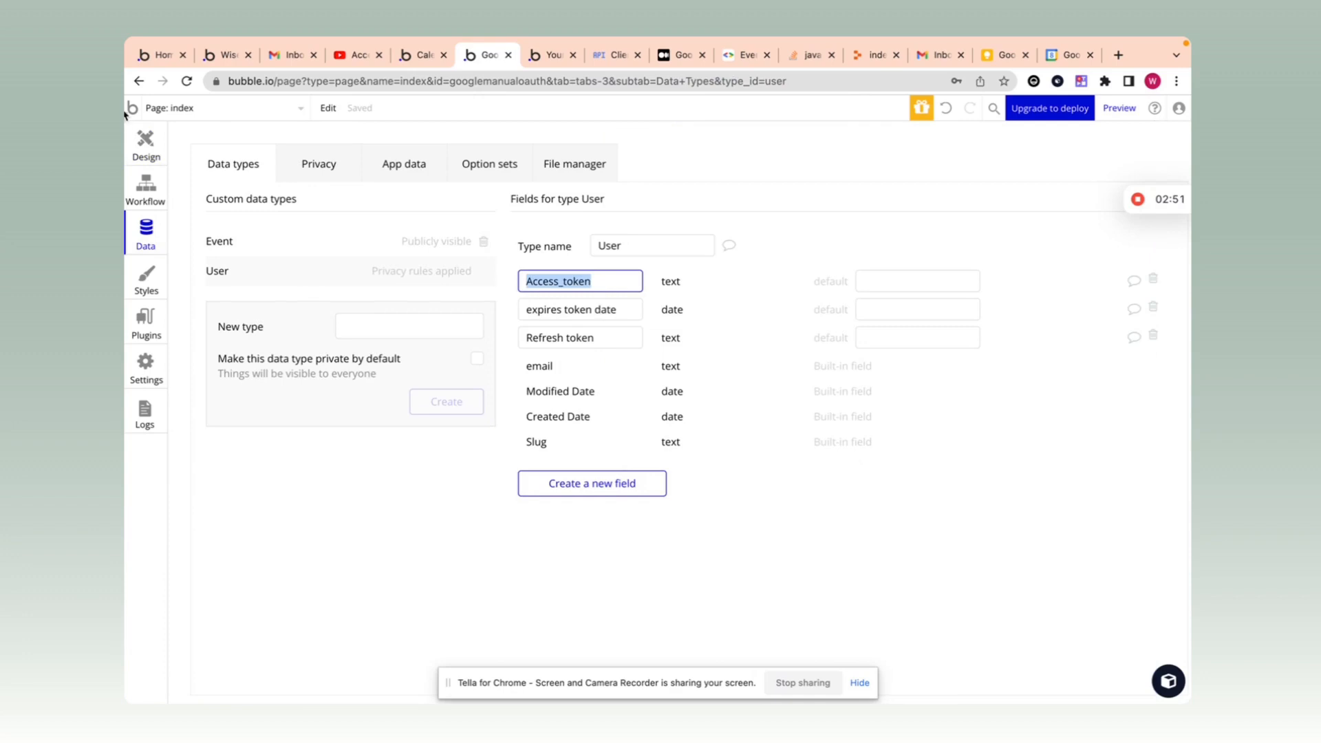
Step: Show Group code's rule: visible when Current User is logged in with an empty Access_token
click(145, 145)
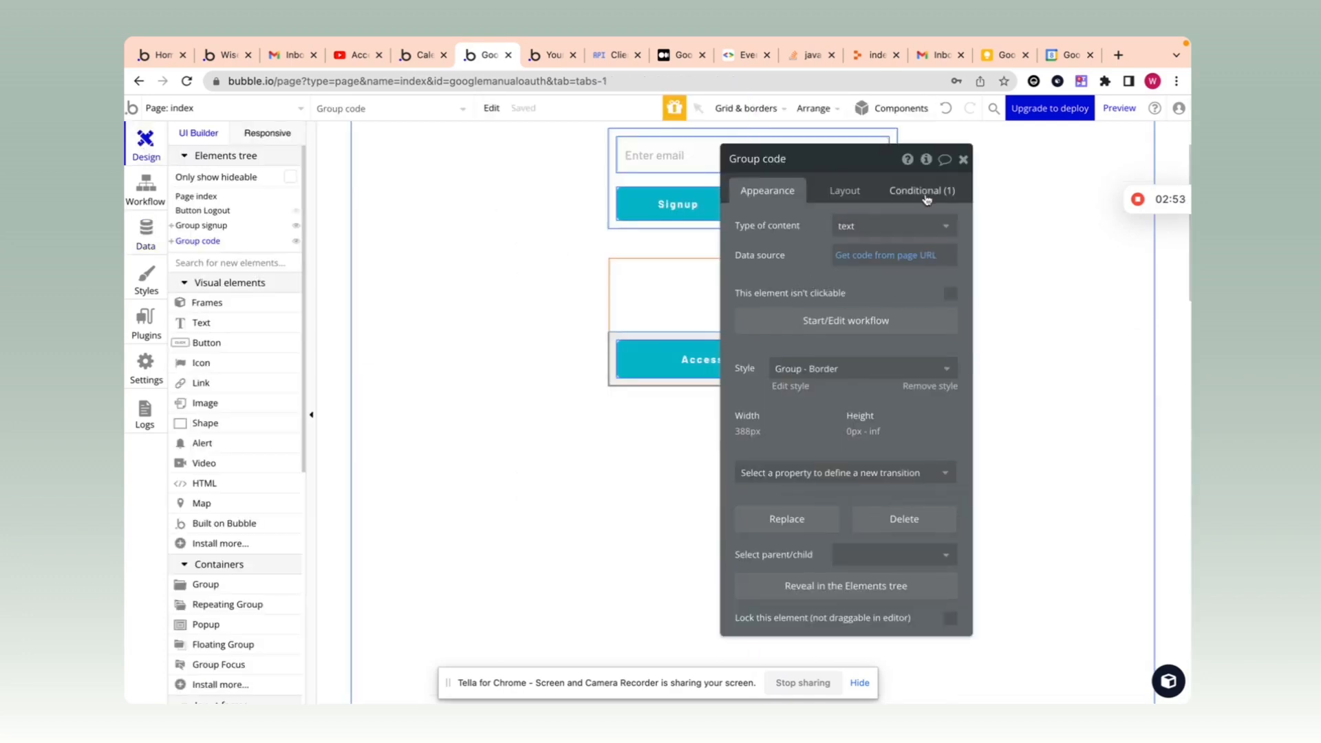
click(925, 197)
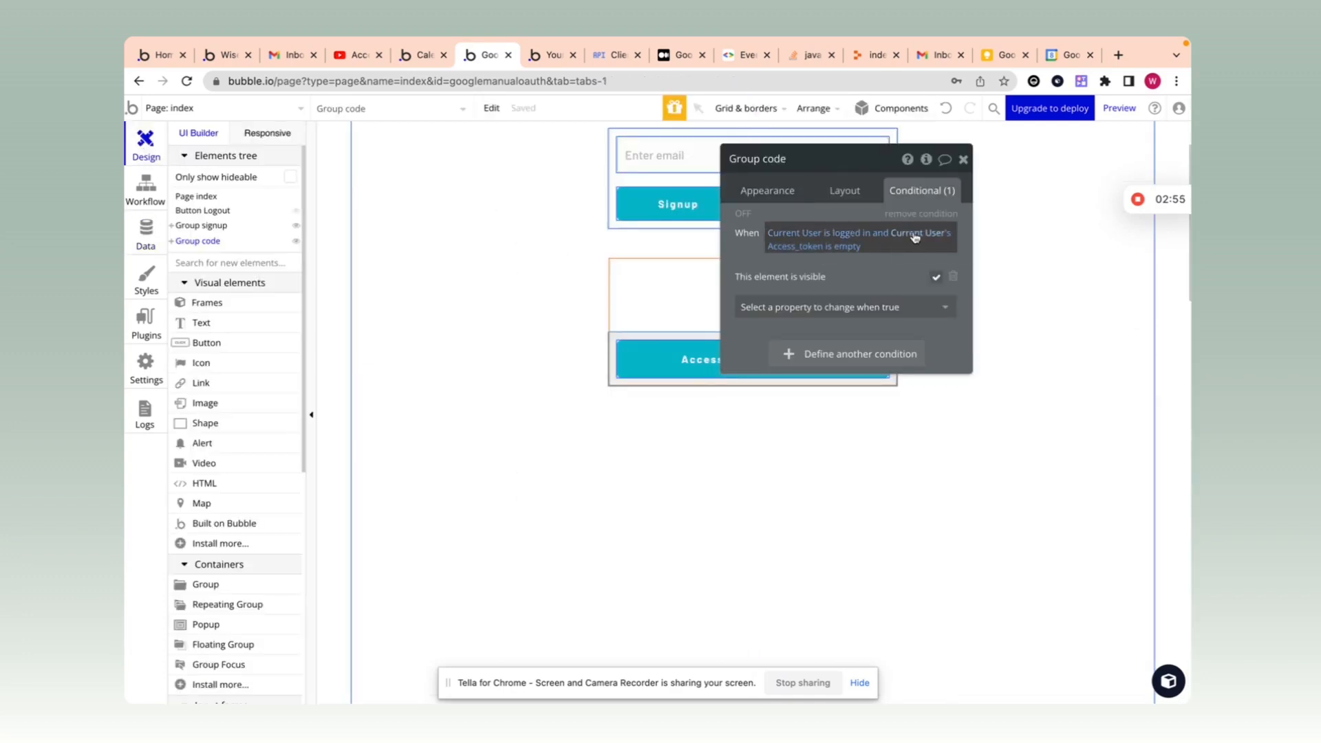
click(680, 258)
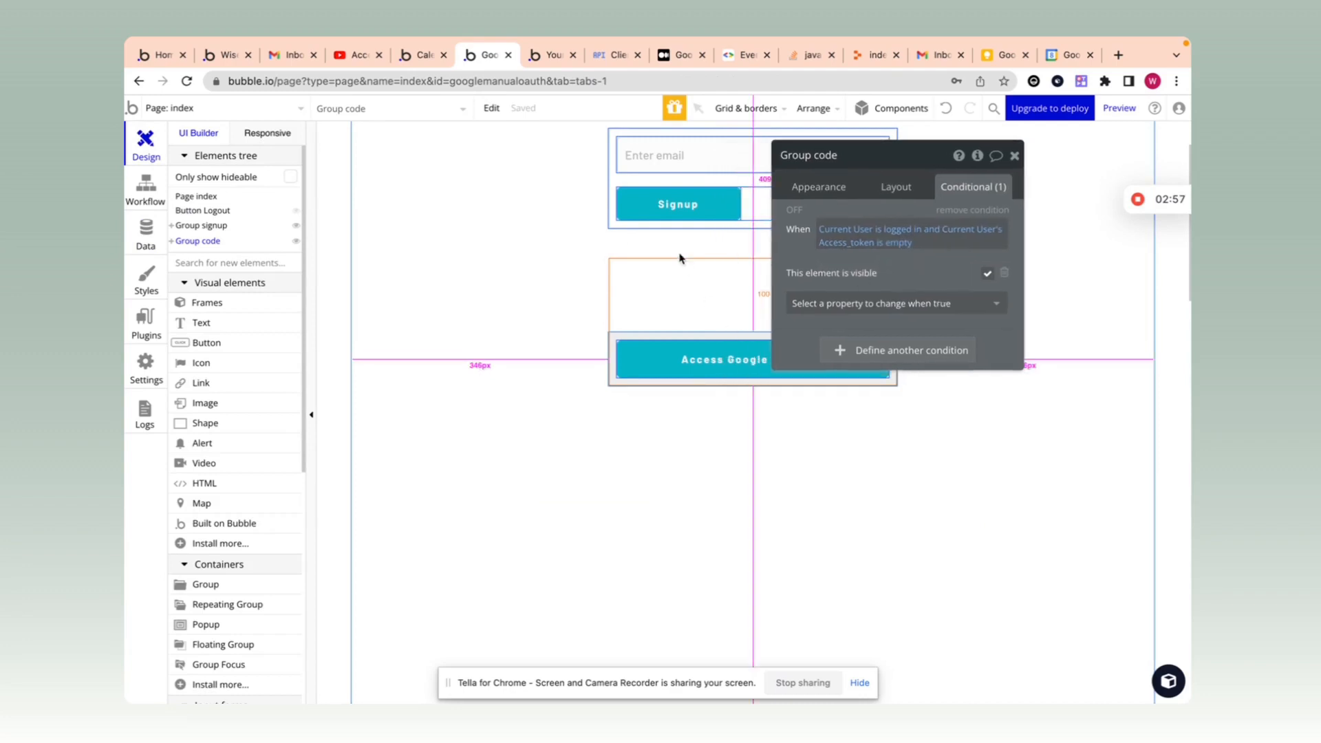
Step: Add an 'Open an external website' action to the Access Google calendar button's workflow
click(1014, 155)
double_click(764, 361)
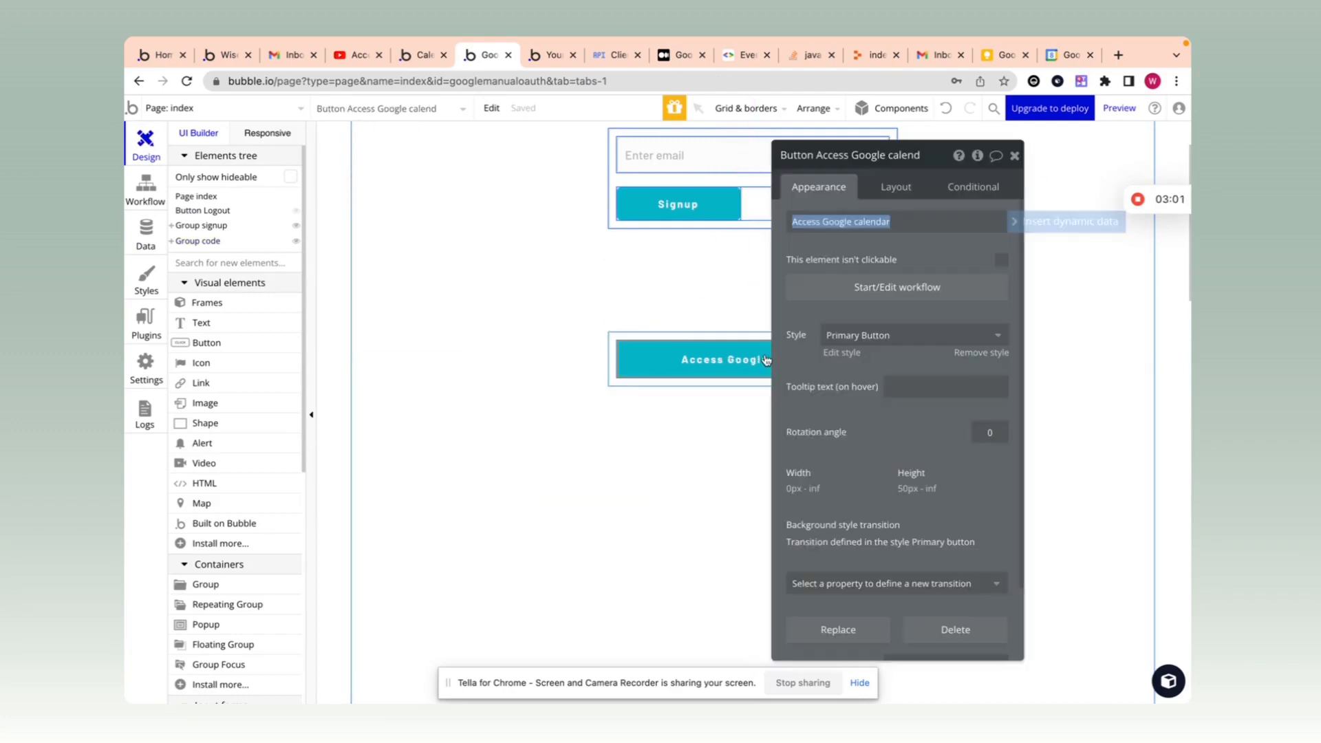
click(897, 289)
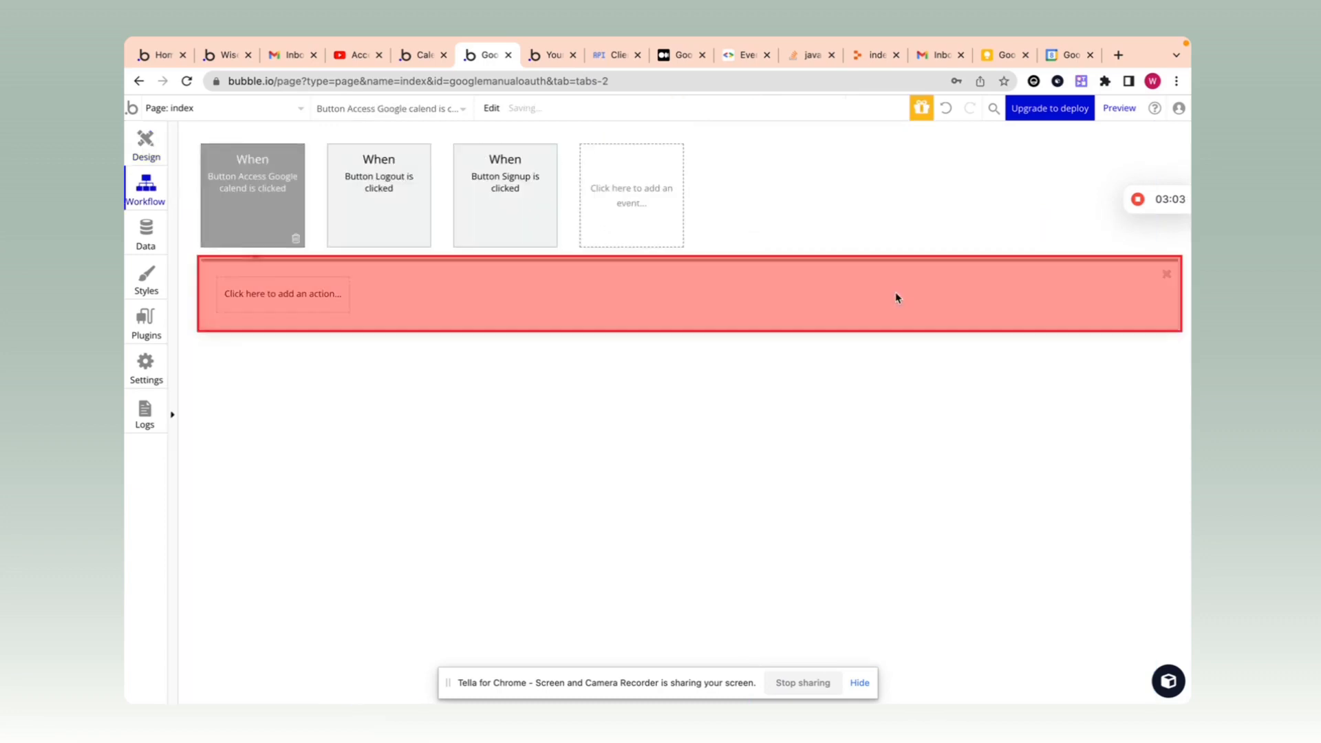
click(303, 295)
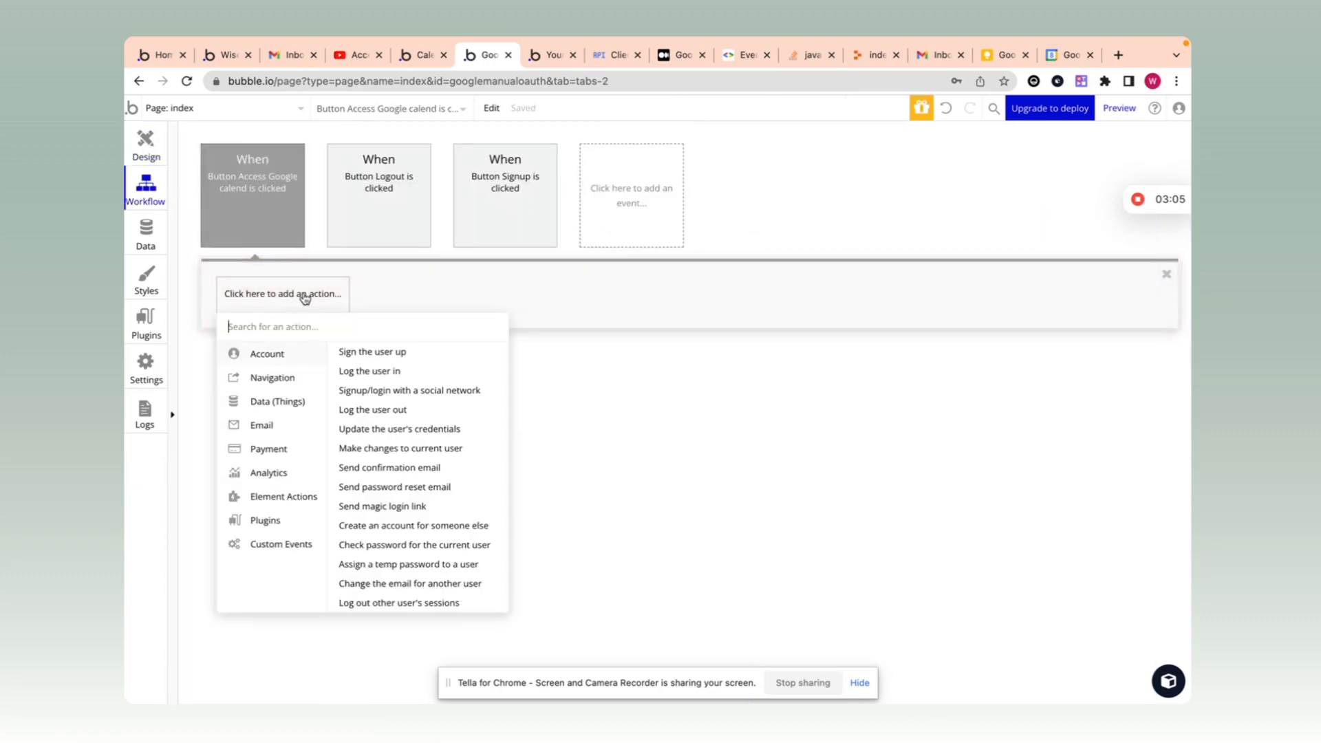
text(open)
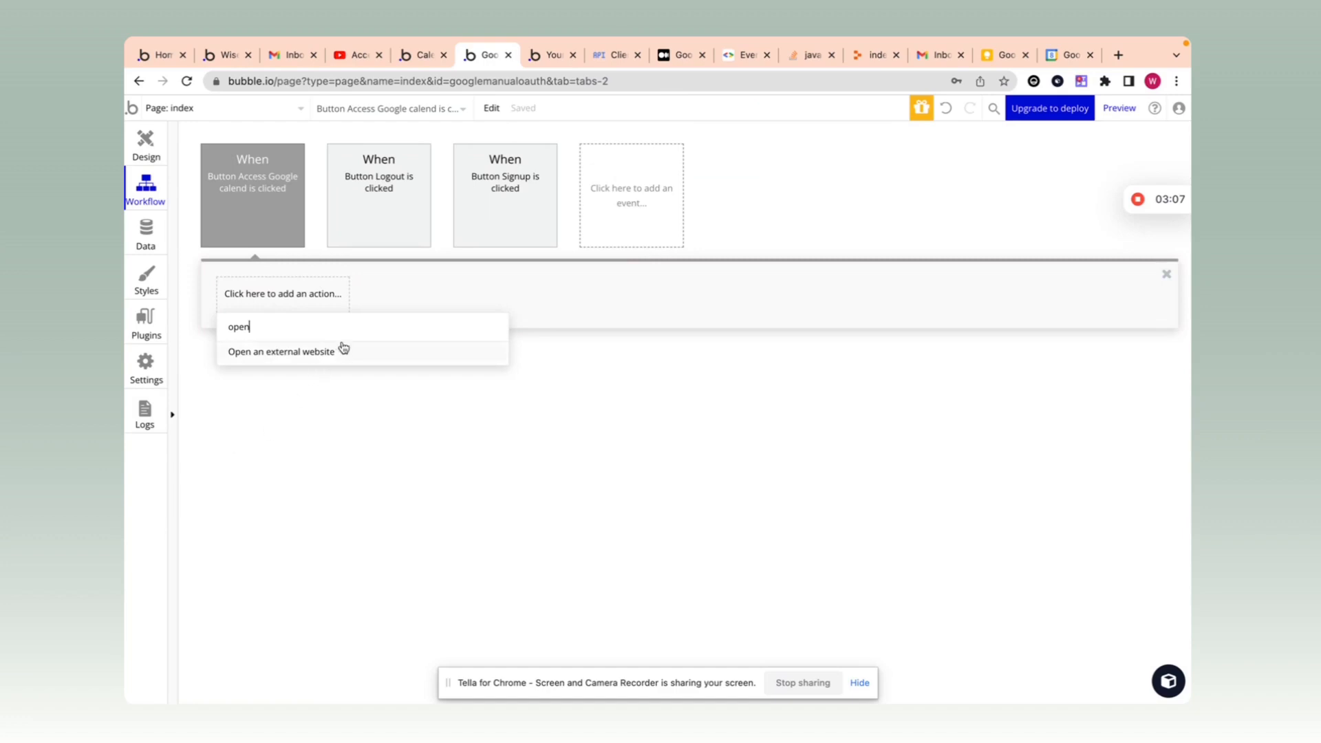
click(343, 350)
drag(892, 177, 589, 177)
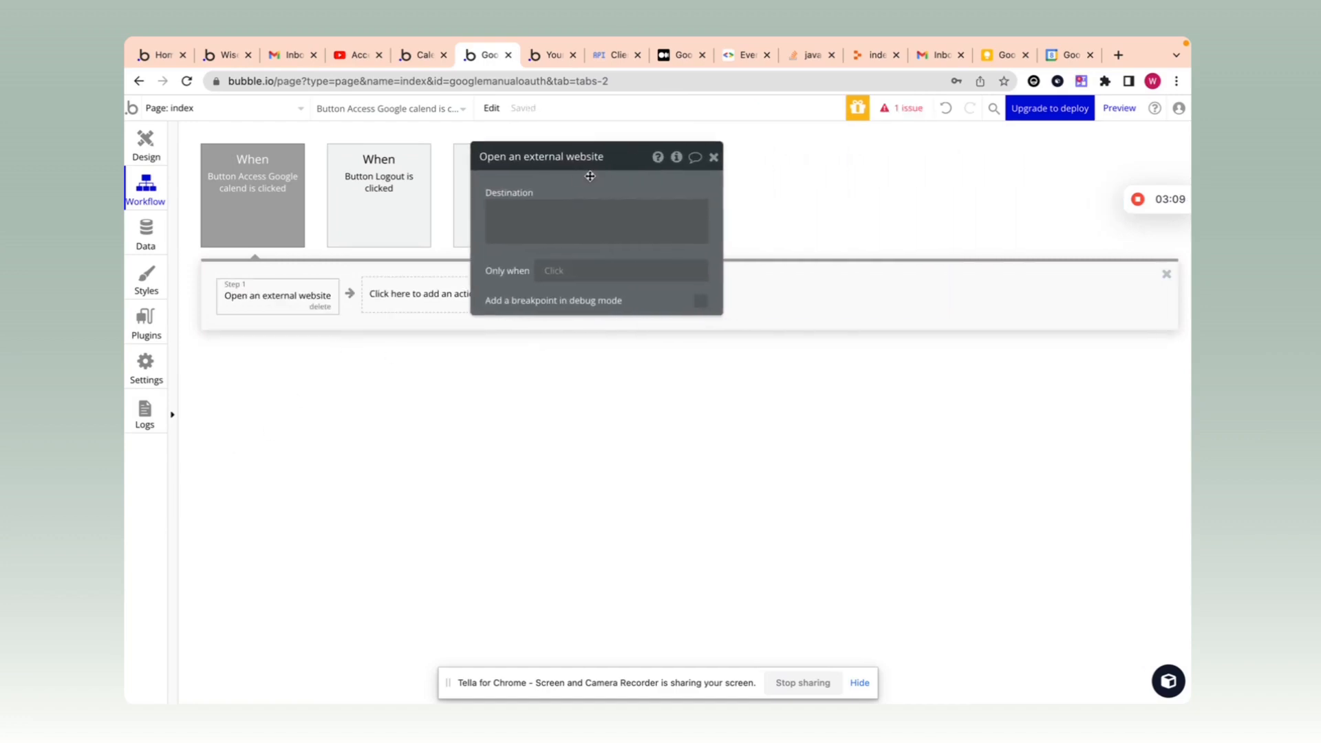
Step: Copy the Google OAuth authorization URL from the note and paste it as the action's Destination
click(994, 58)
drag(447, 313, 741, 385)
key(ctrl+c)
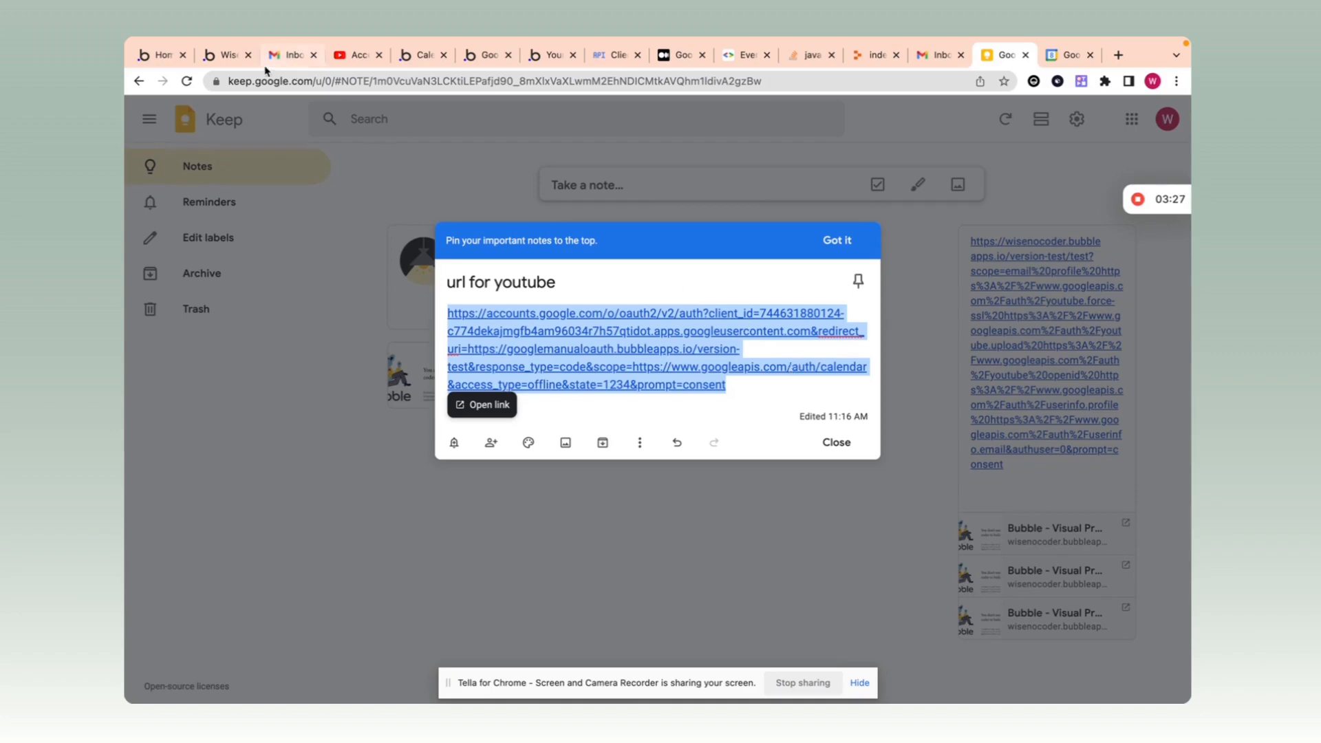
click(224, 56)
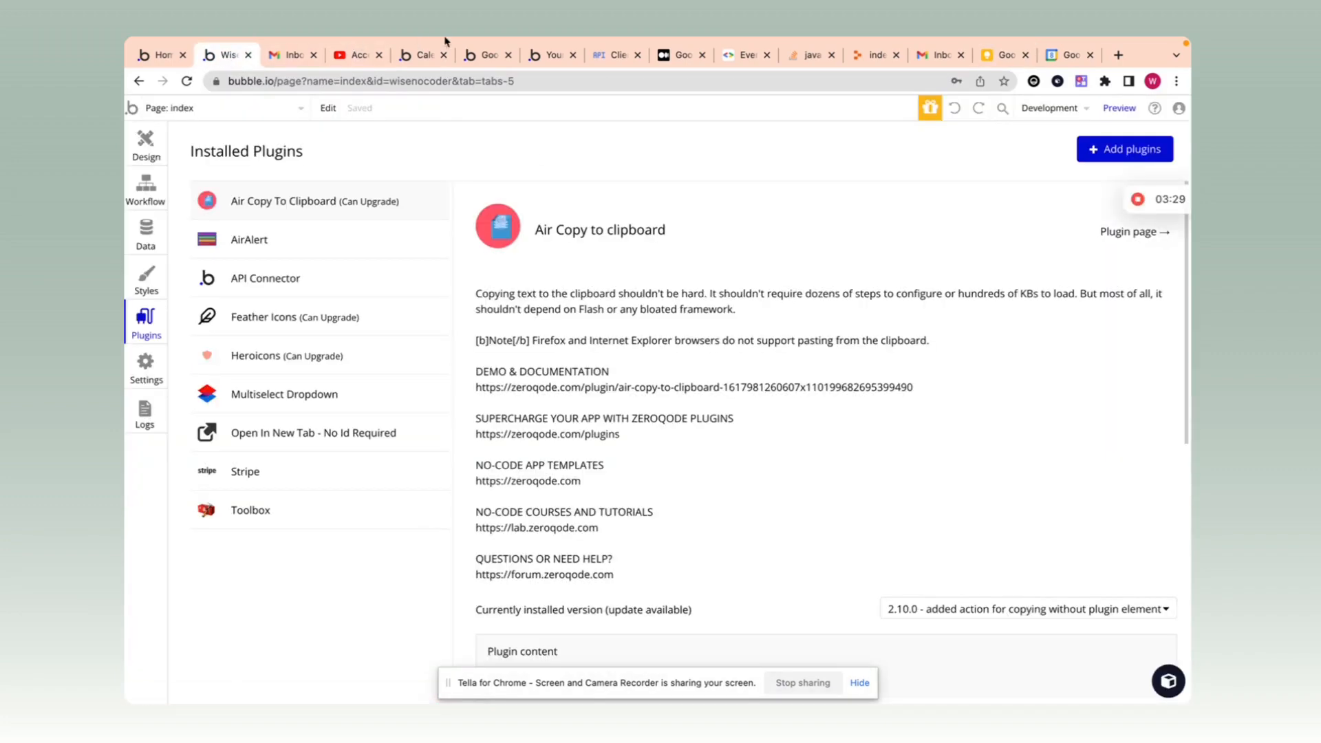
click(485, 55)
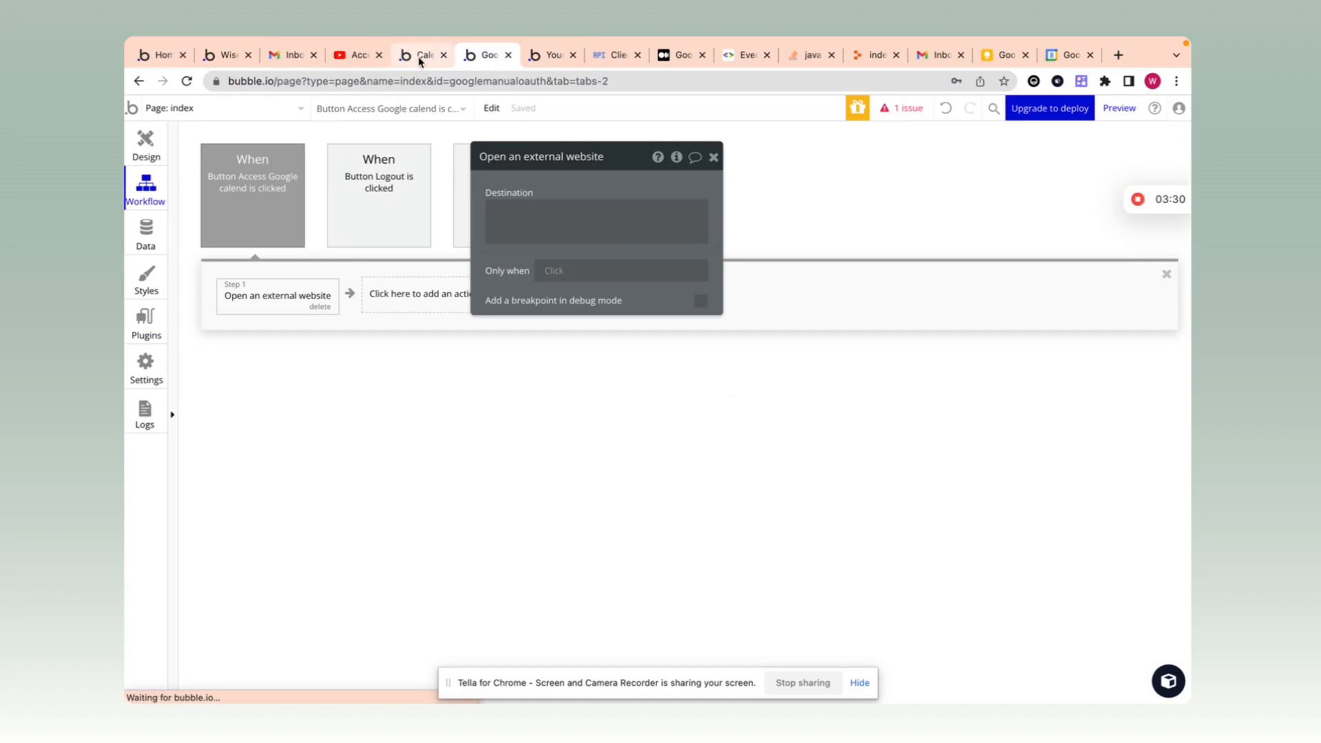
click(504, 210)
key(ctrl+v)
click(555, 186)
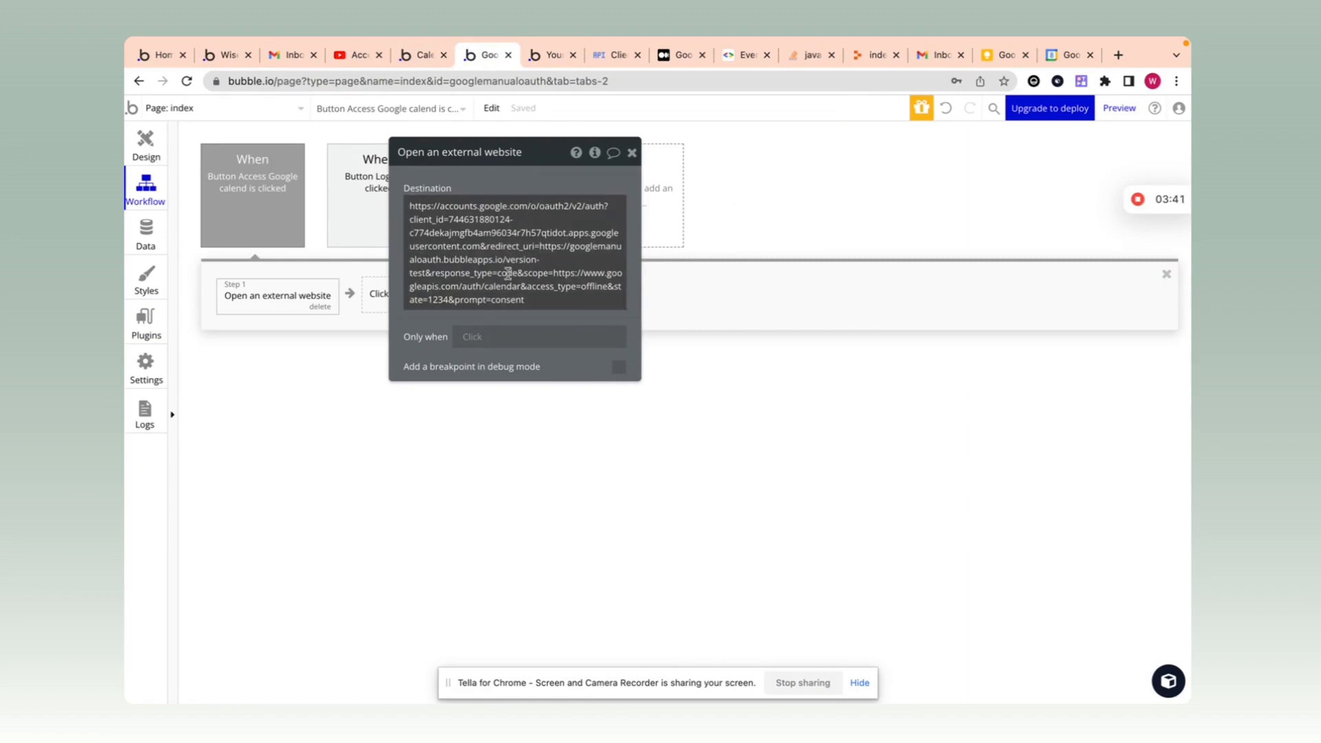
drag(525, 186, 664, 184)
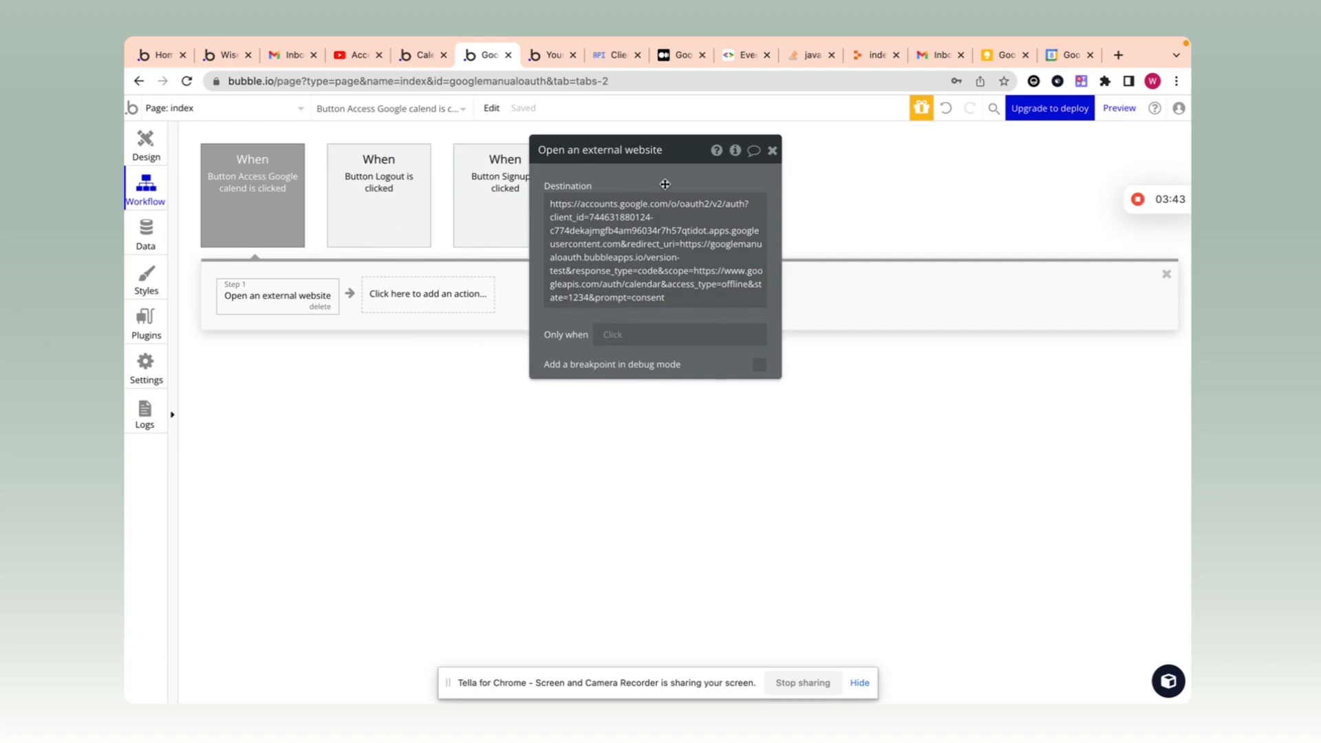
click(773, 151)
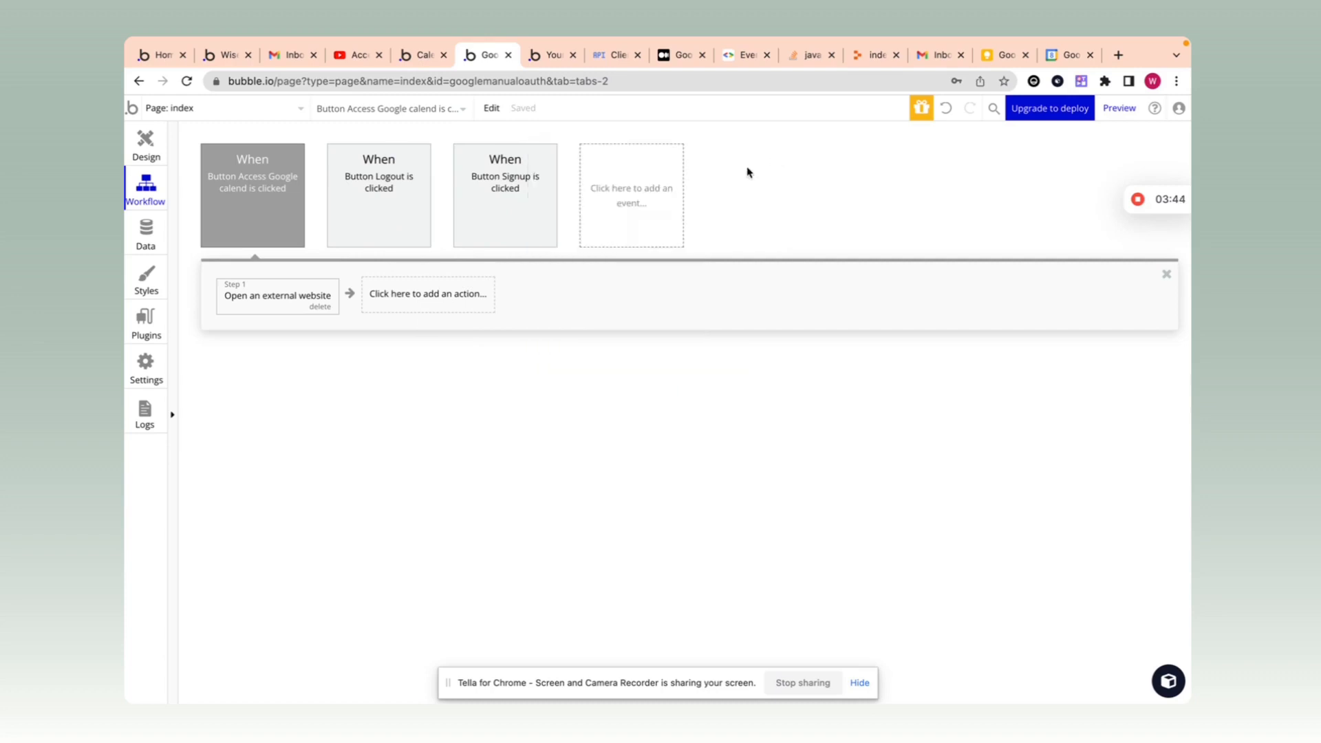
Step: Recheck Step 1's external website URL, then begin adding a new workflow event
click(300, 307)
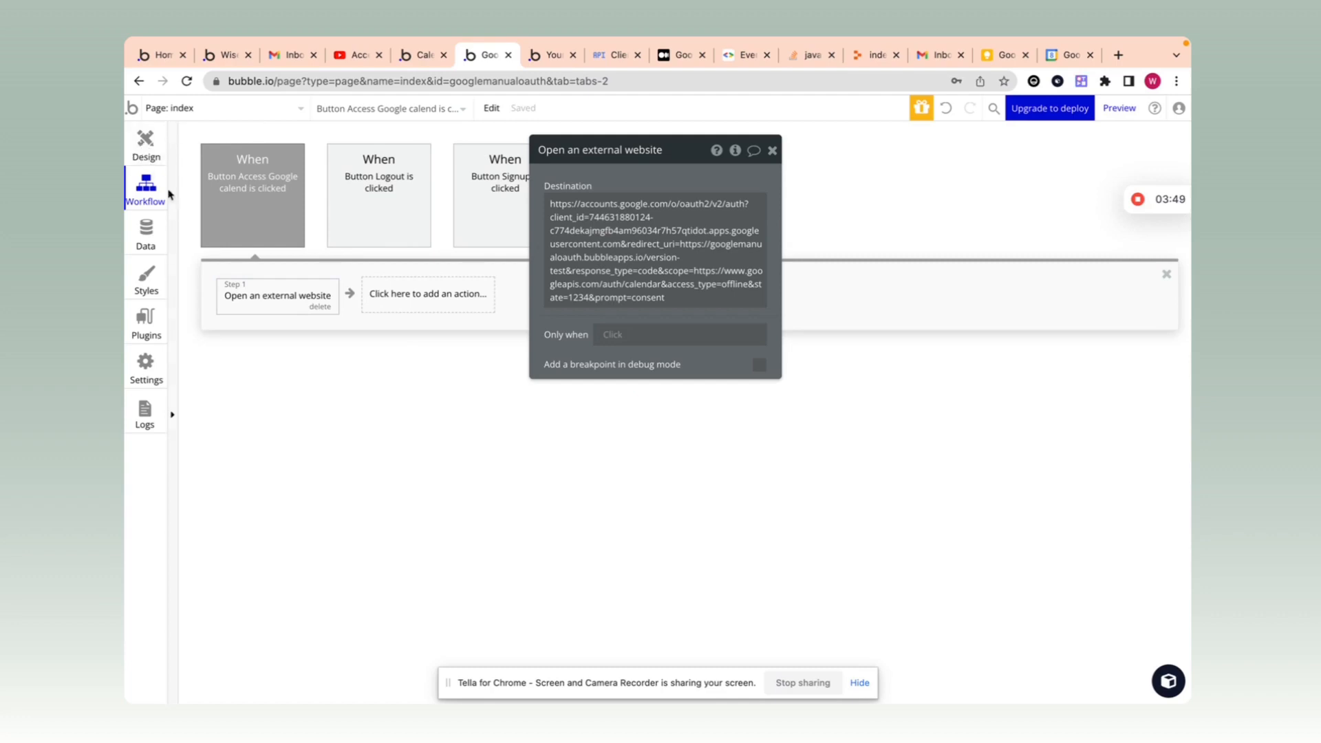
click(770, 217)
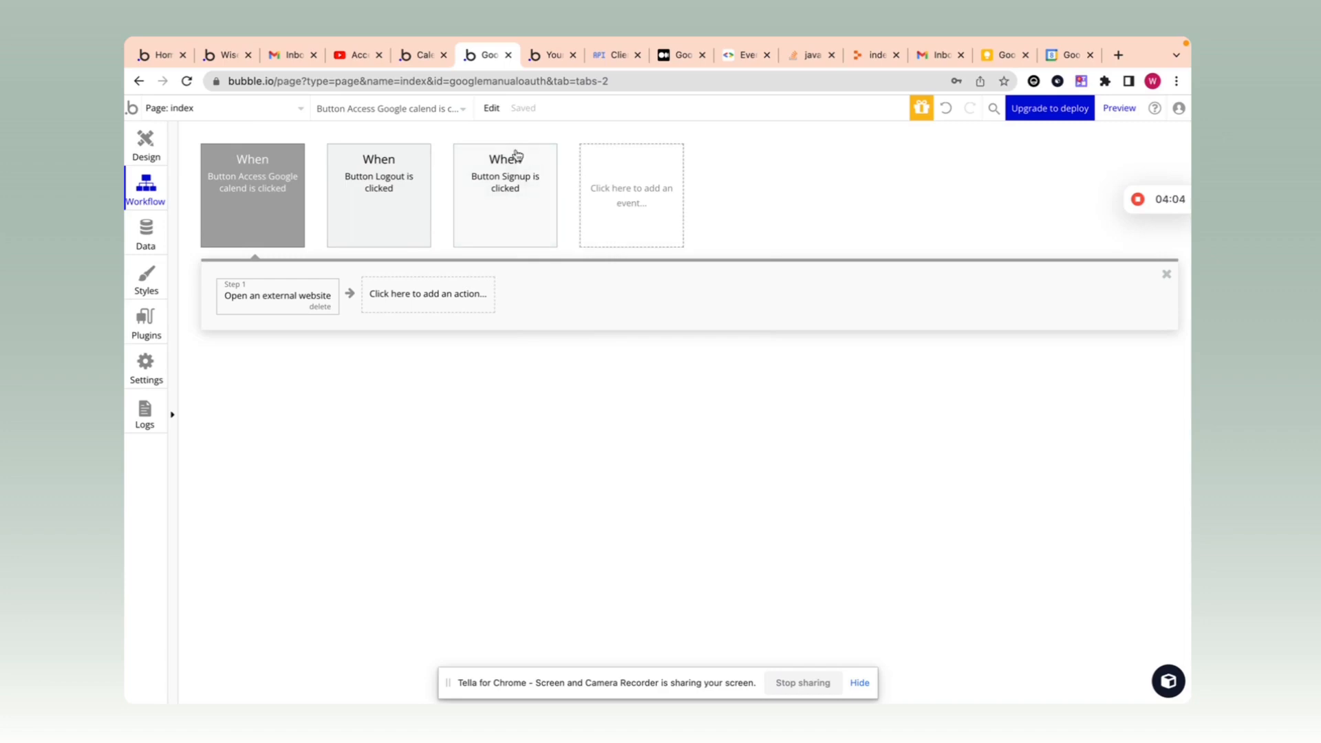
click(620, 85)
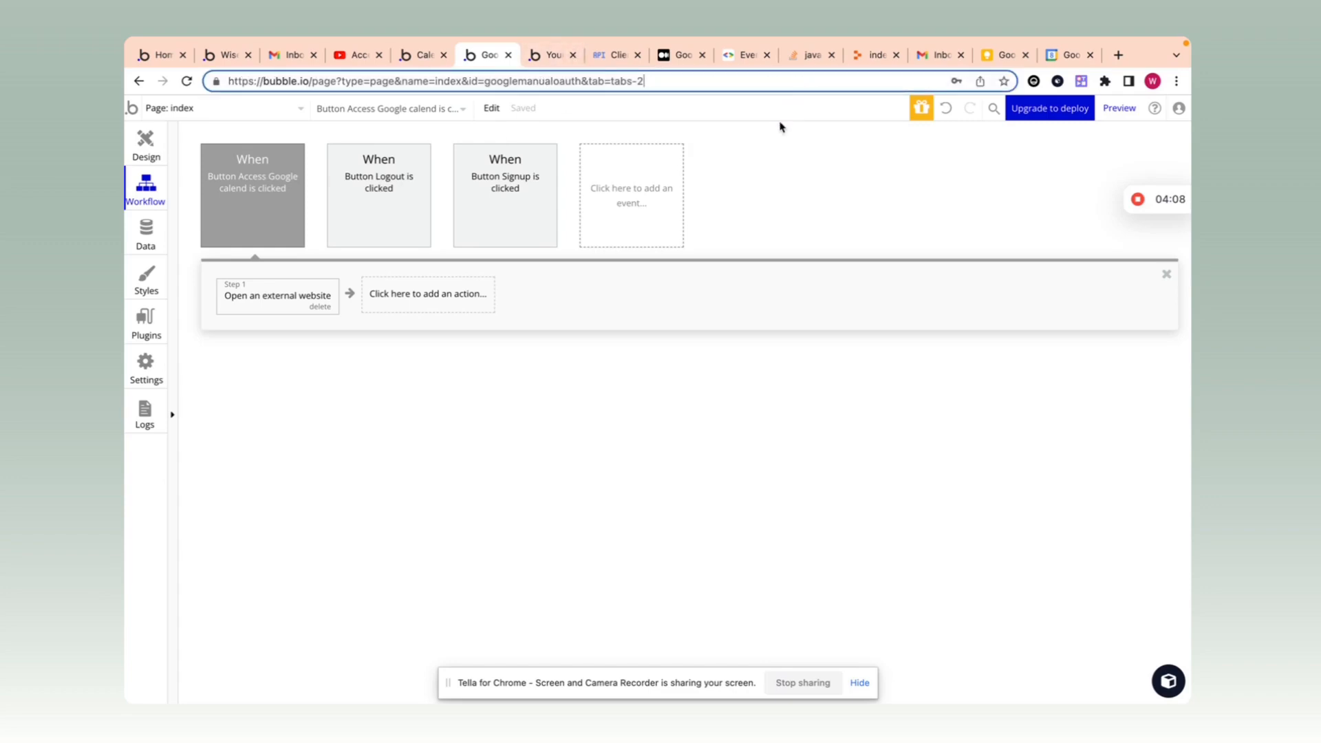
click(779, 153)
click(606, 194)
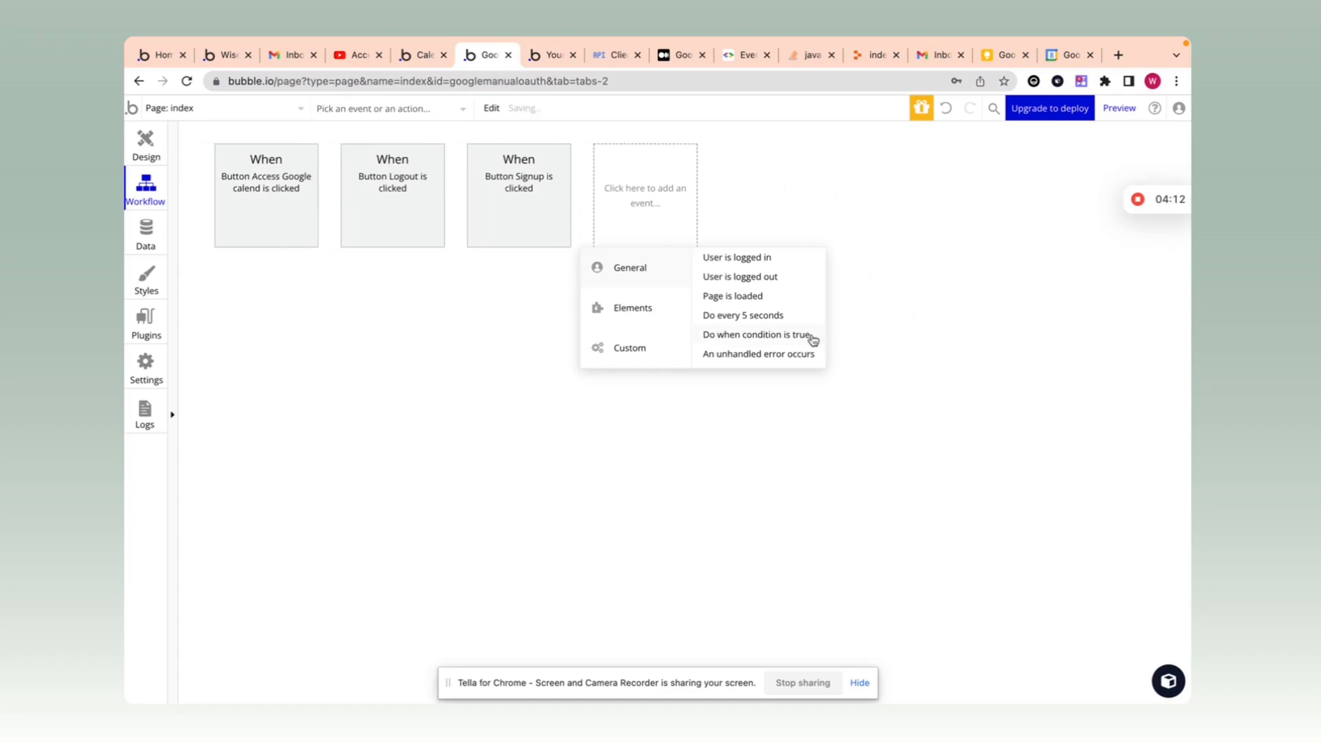
Step: Add a 'Do when condition is true' event that fires when Group code's text is not empty
click(806, 335)
click(606, 347)
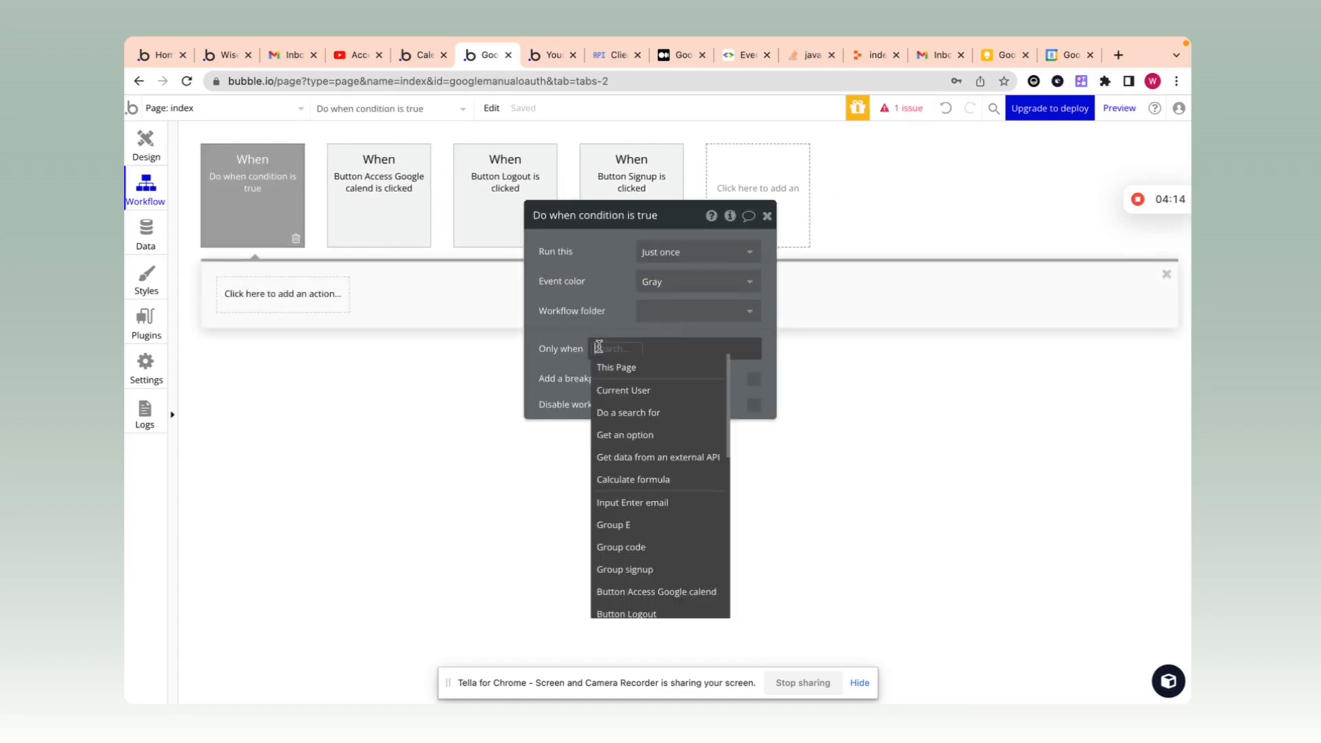
text(gr)
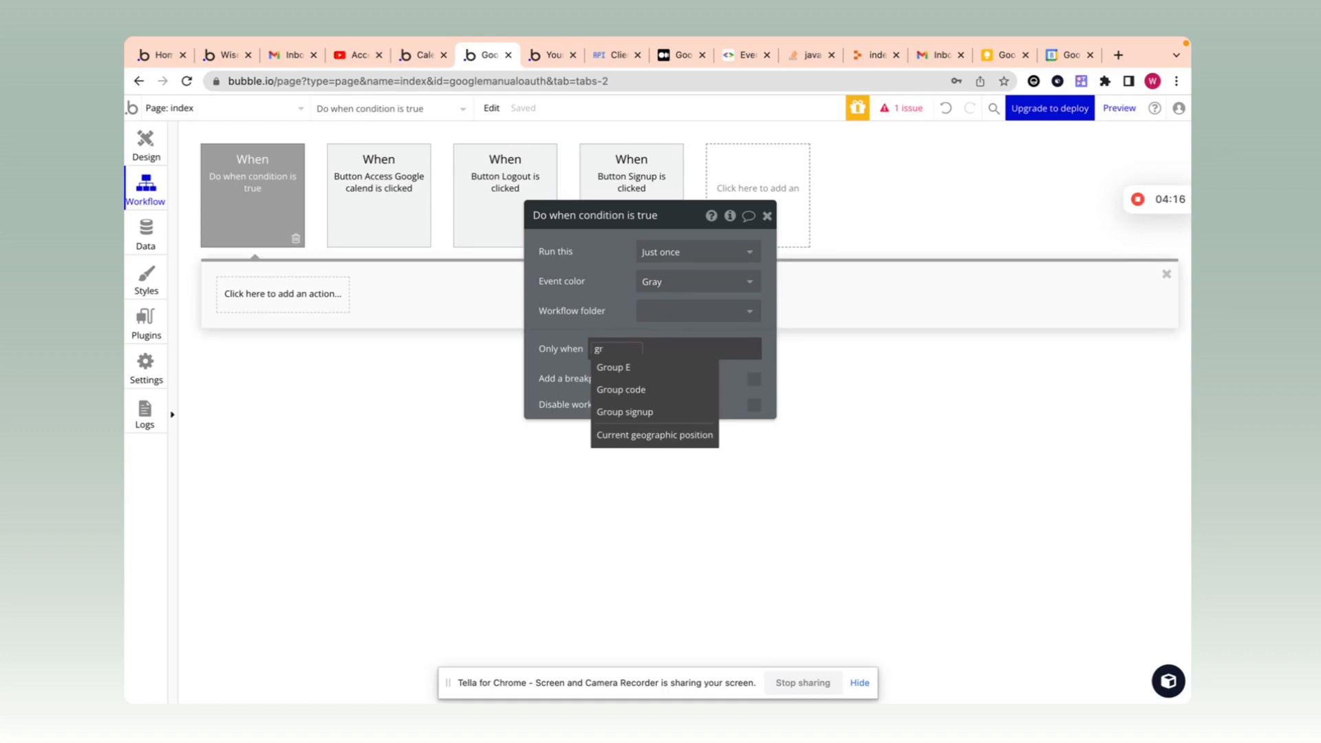
text(o)
click(616, 389)
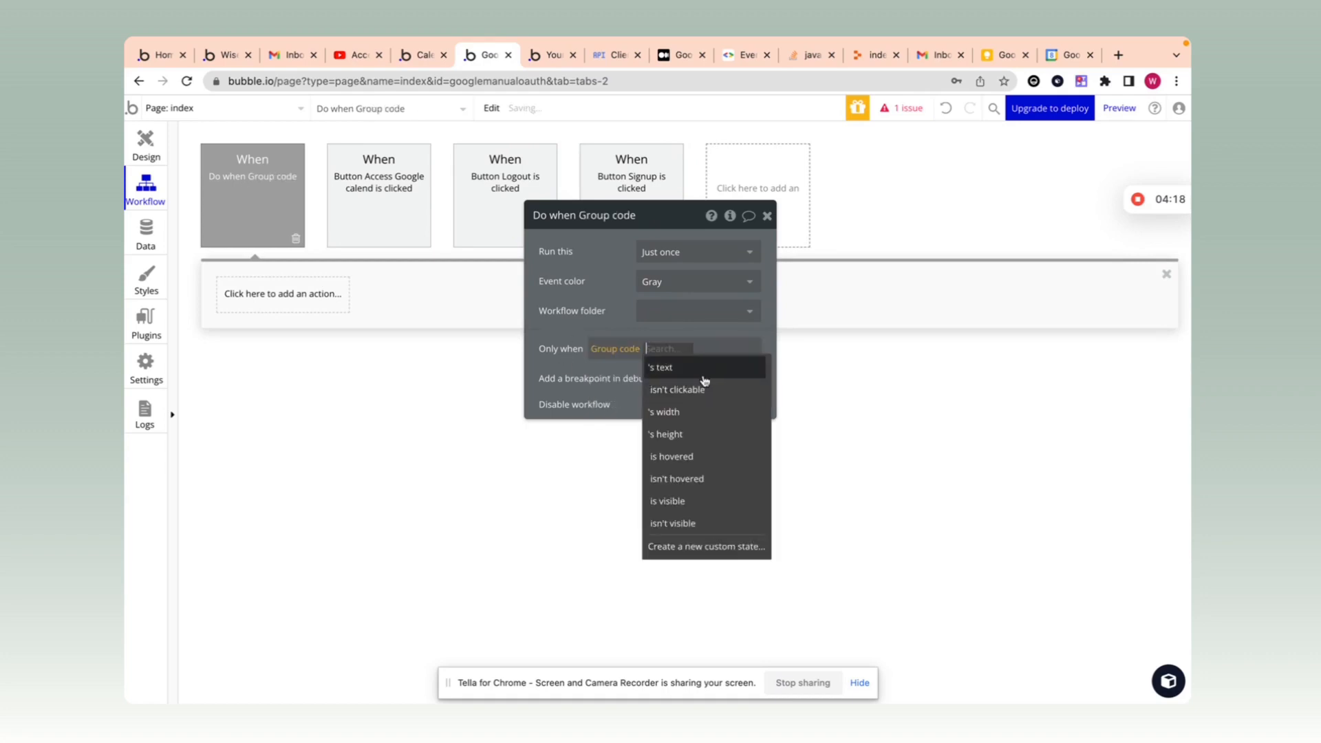
click(708, 372)
text(is)
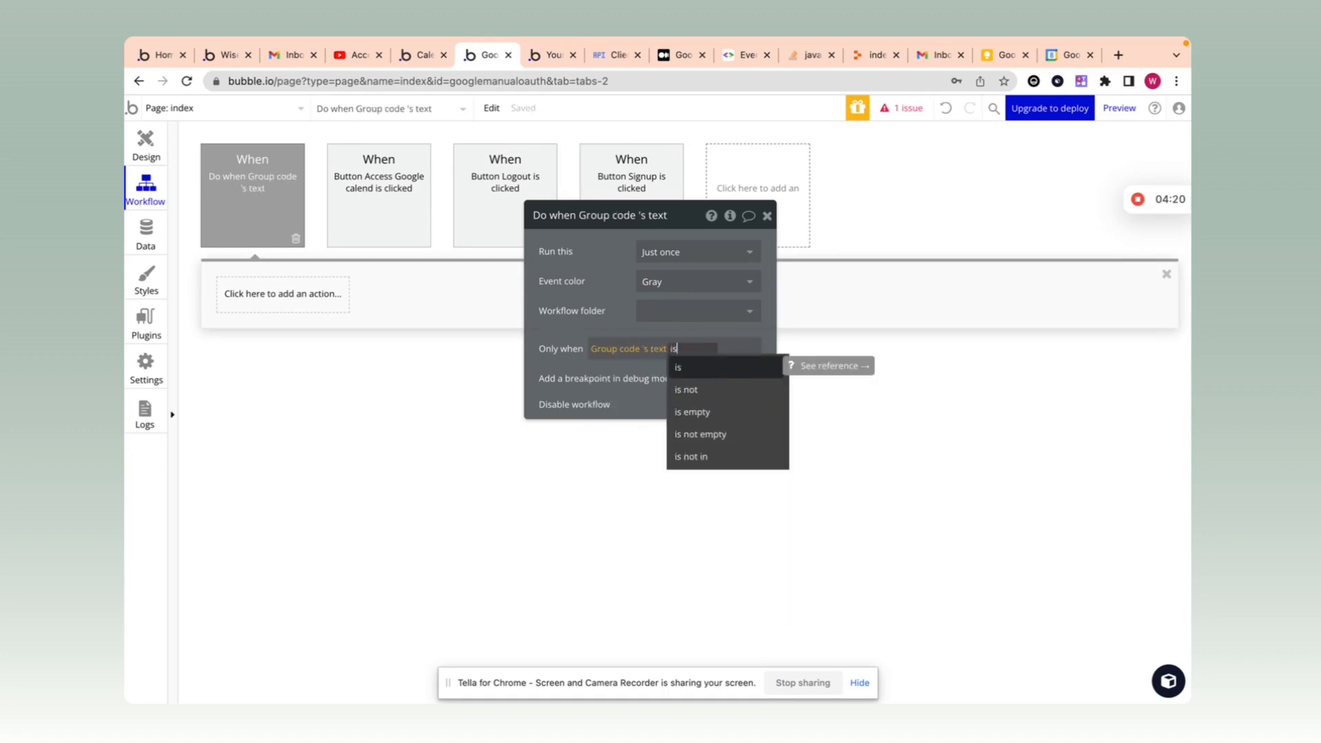
click(724, 434)
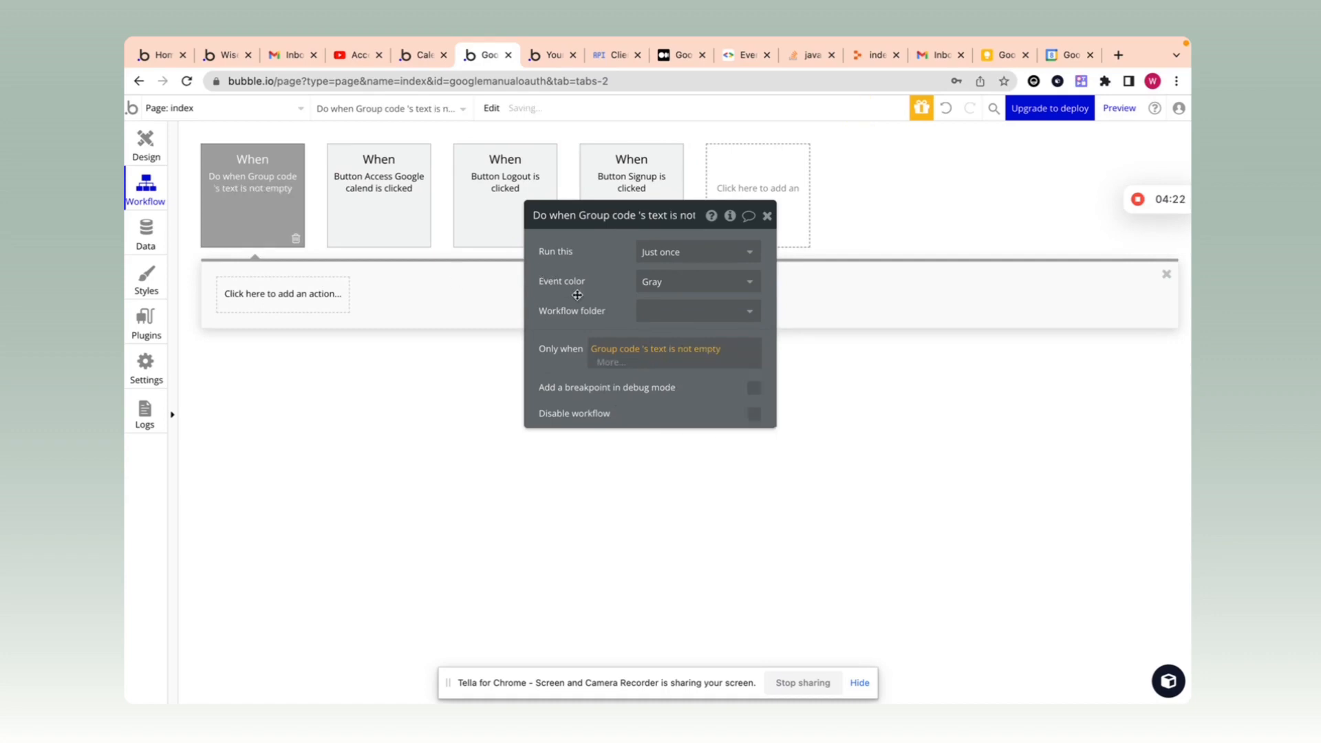
drag(578, 295, 575, 226)
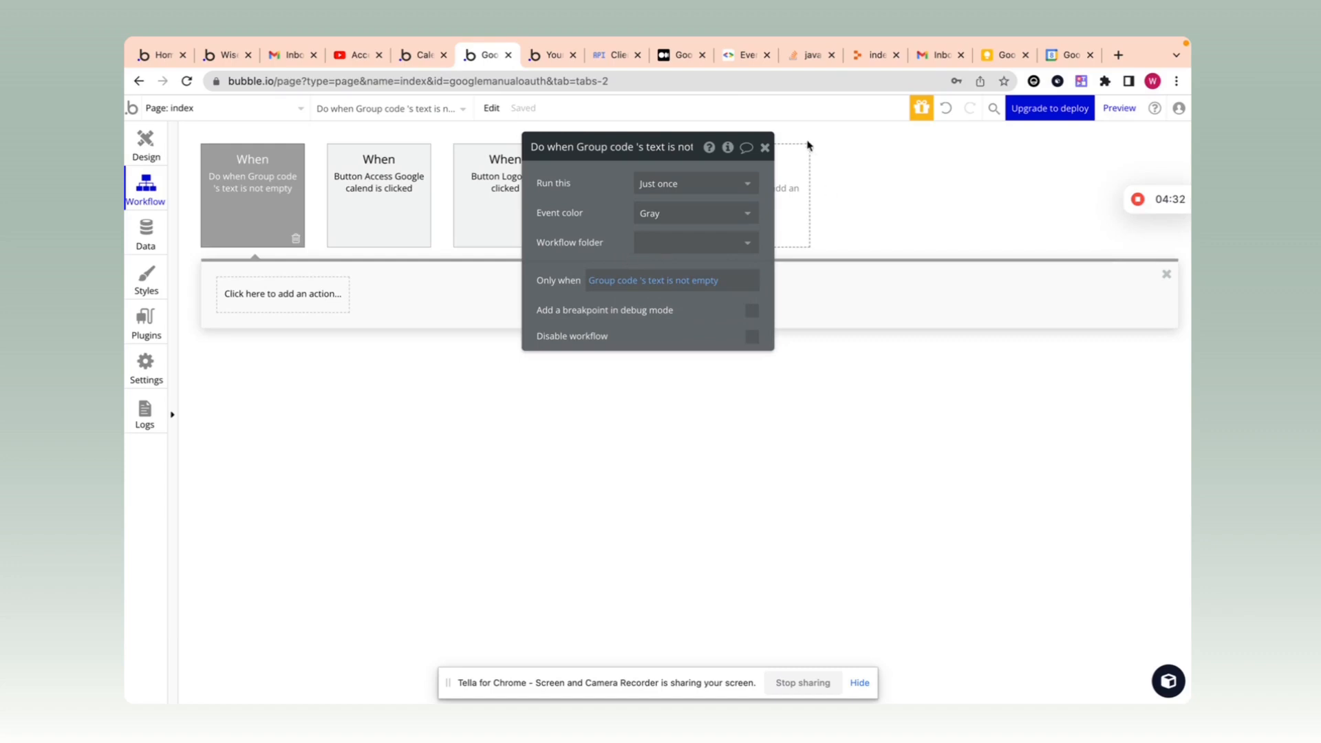
click(764, 148)
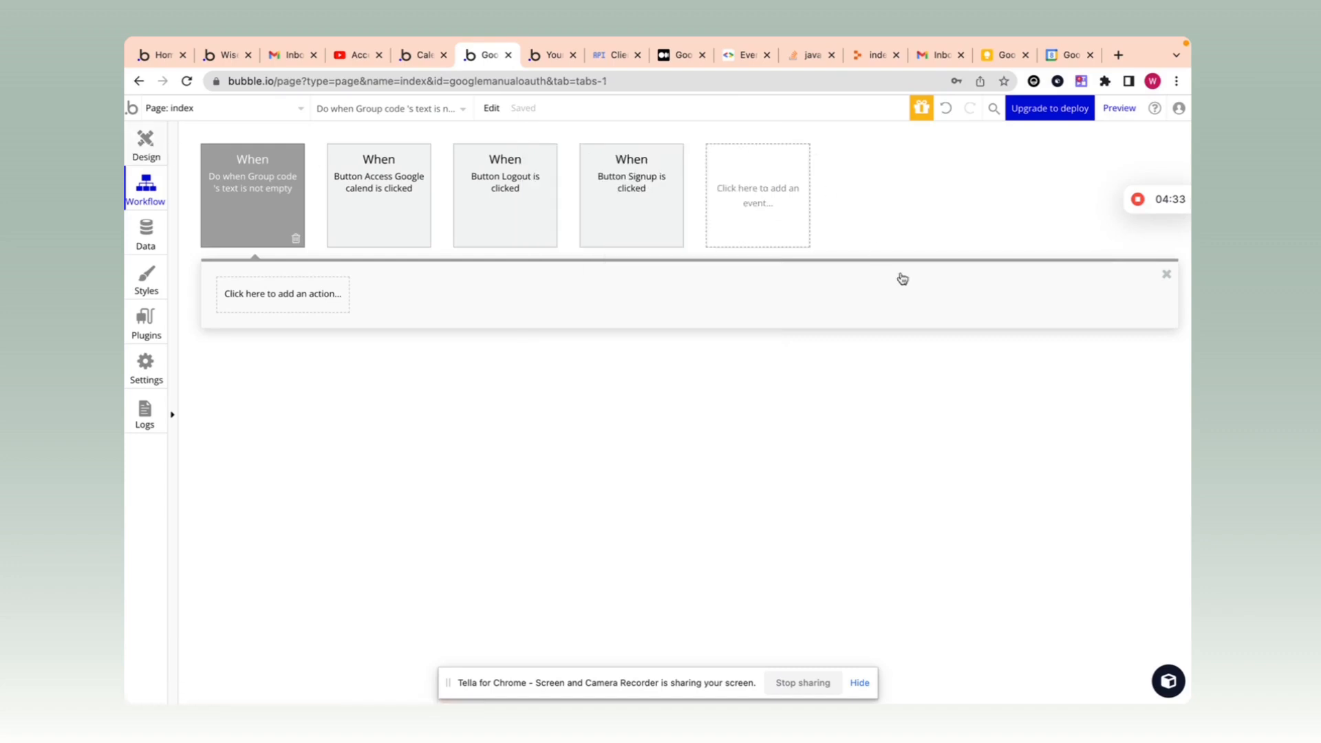
Step: Confirm Group code's data source is Get code from page URL with parameter 'code', then open the event's settings
click(883, 334)
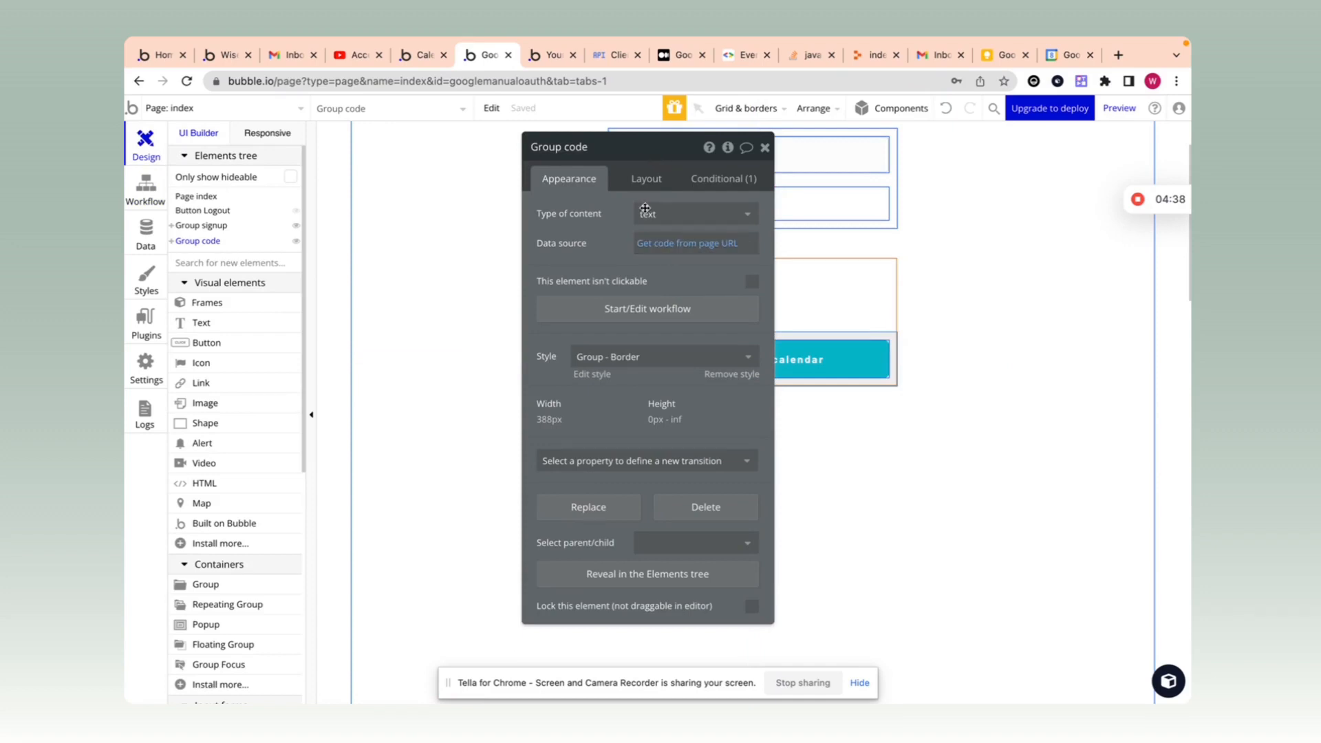
click(684, 247)
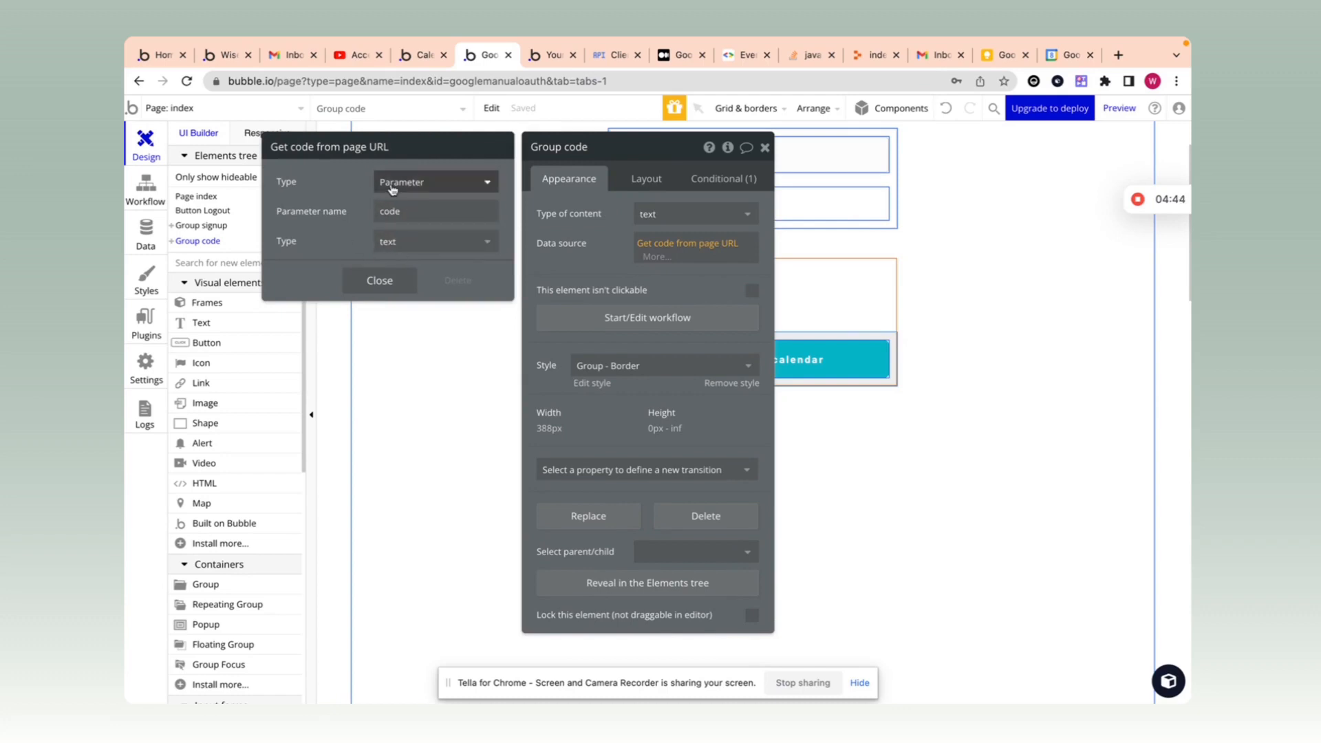
click(428, 203)
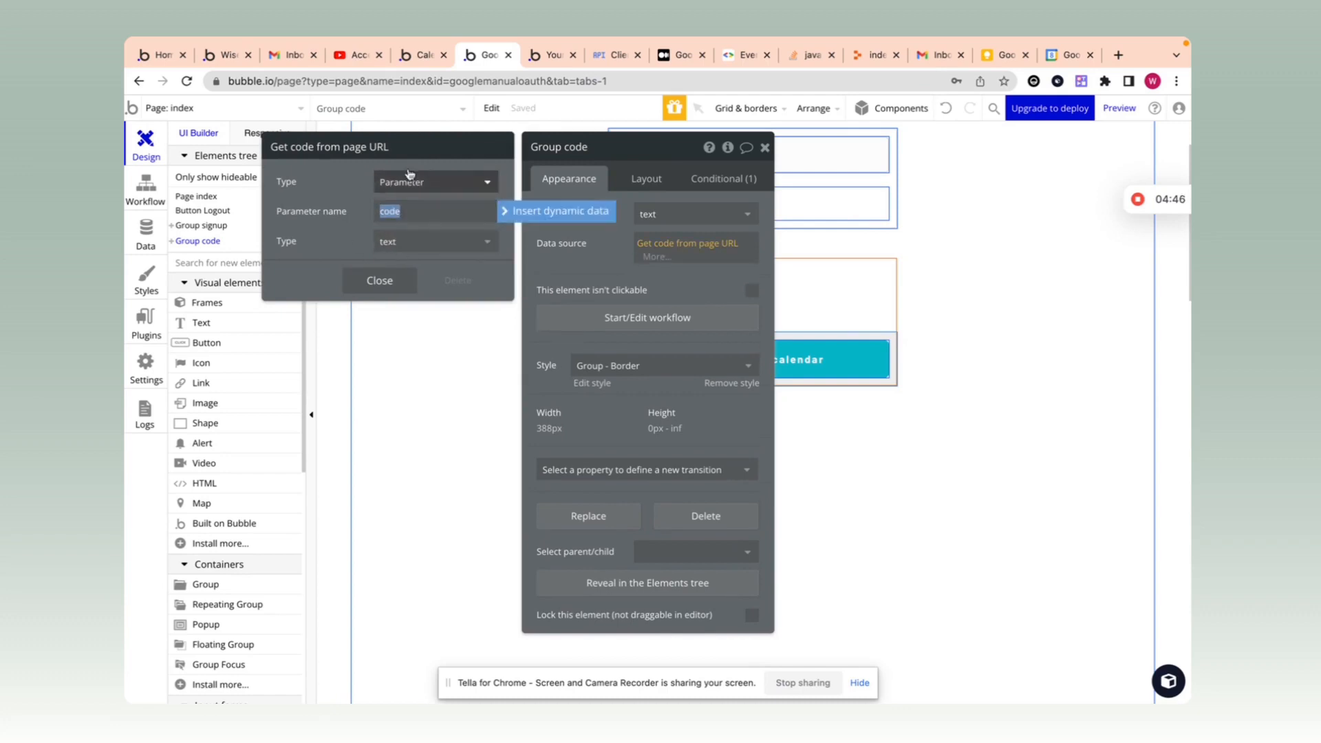
click(691, 246)
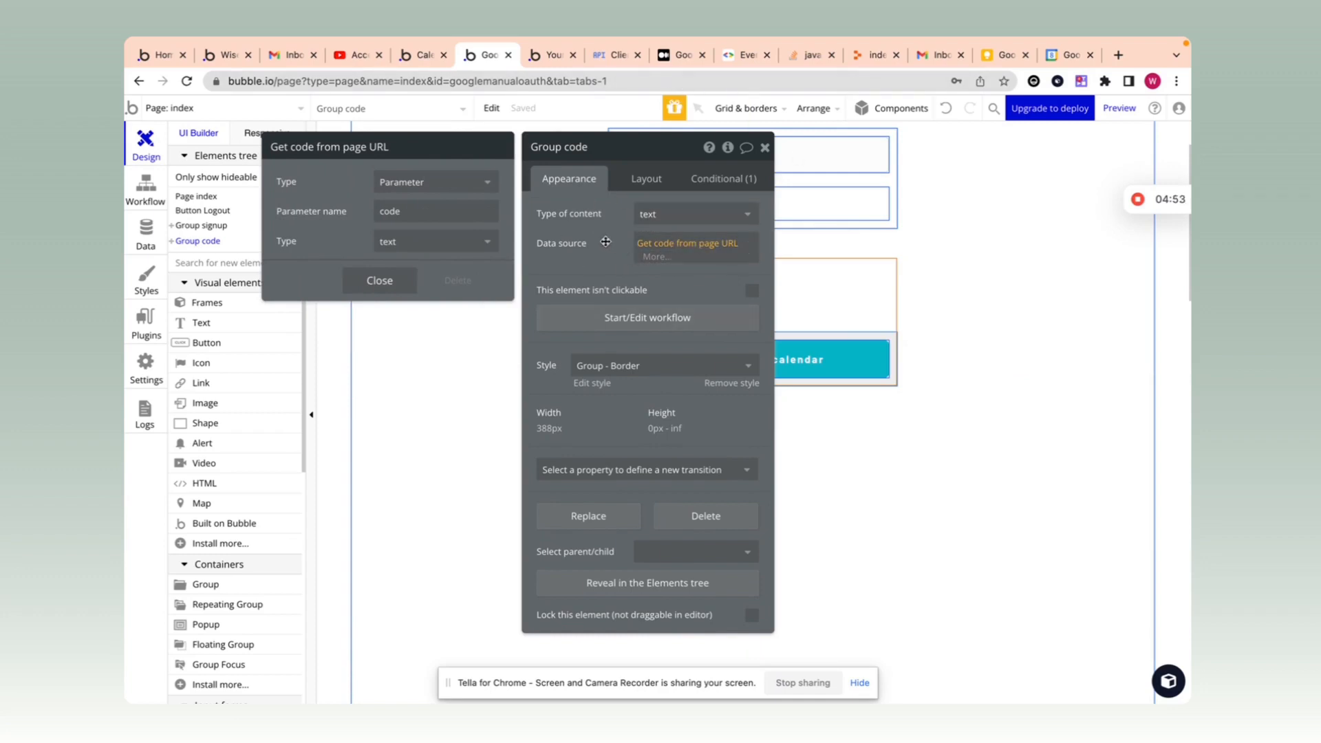
click(648, 317)
double_click(282, 188)
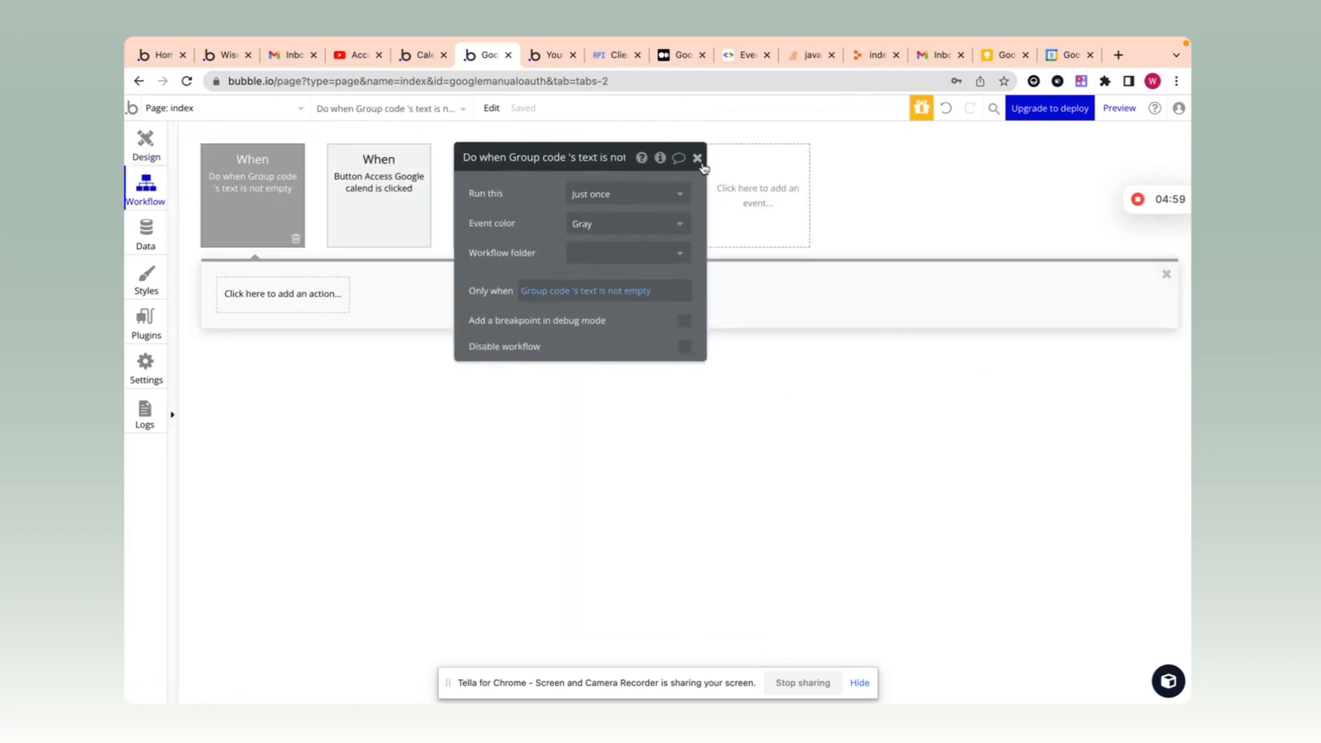
Step: Revisit the Group code event's action list and settings, then open the installed Plugins
click(698, 158)
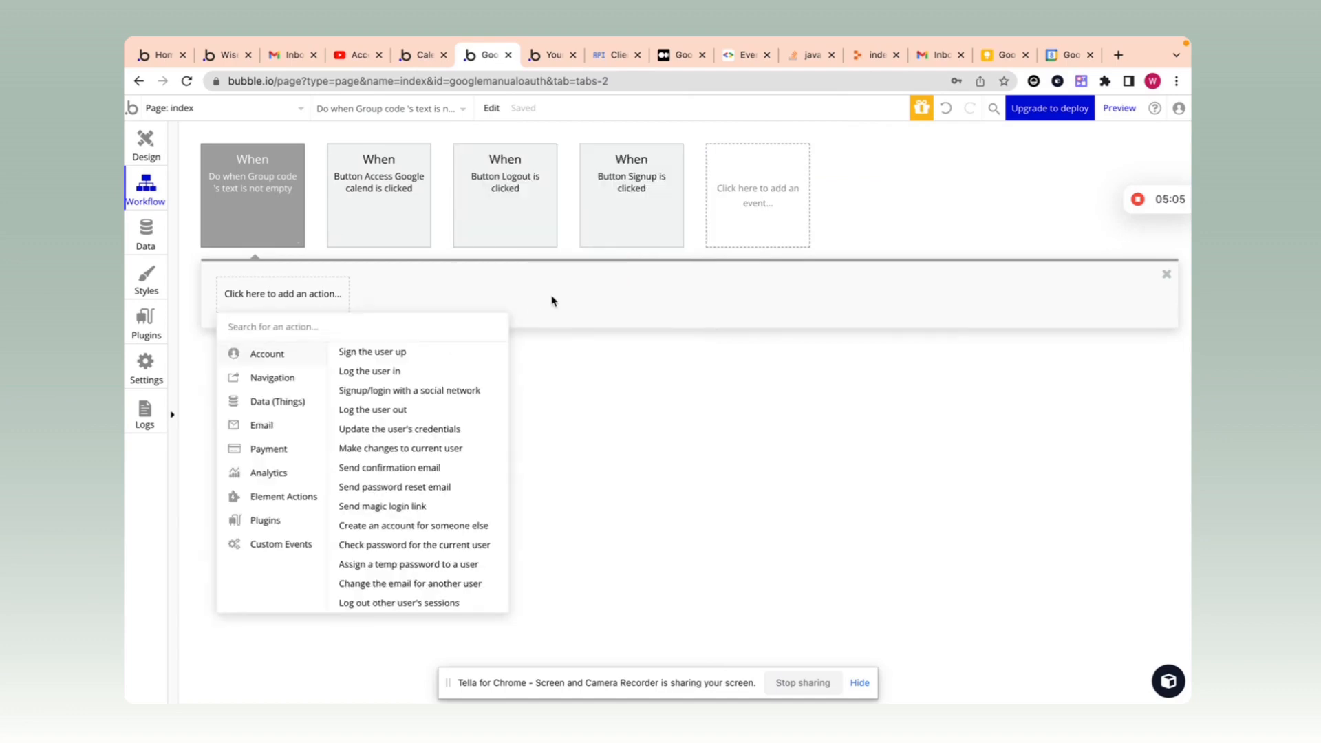
click(715, 358)
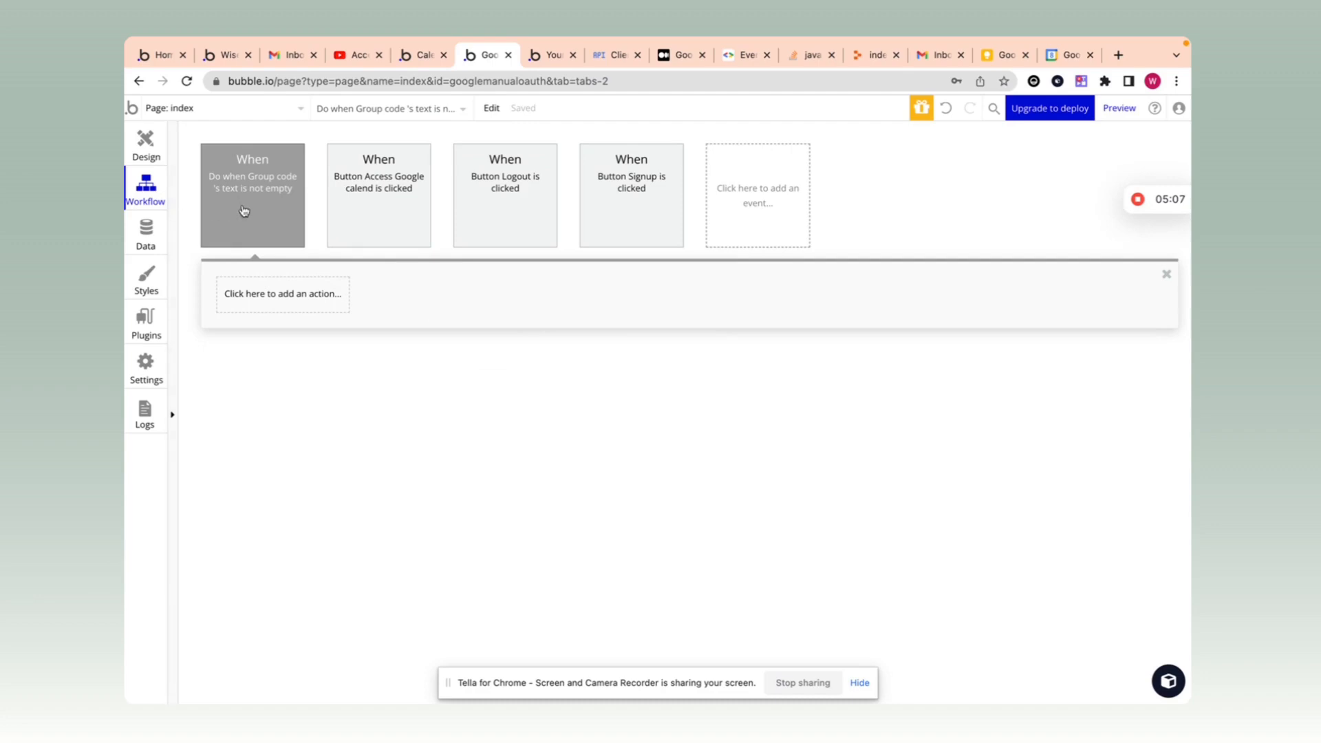
click(264, 215)
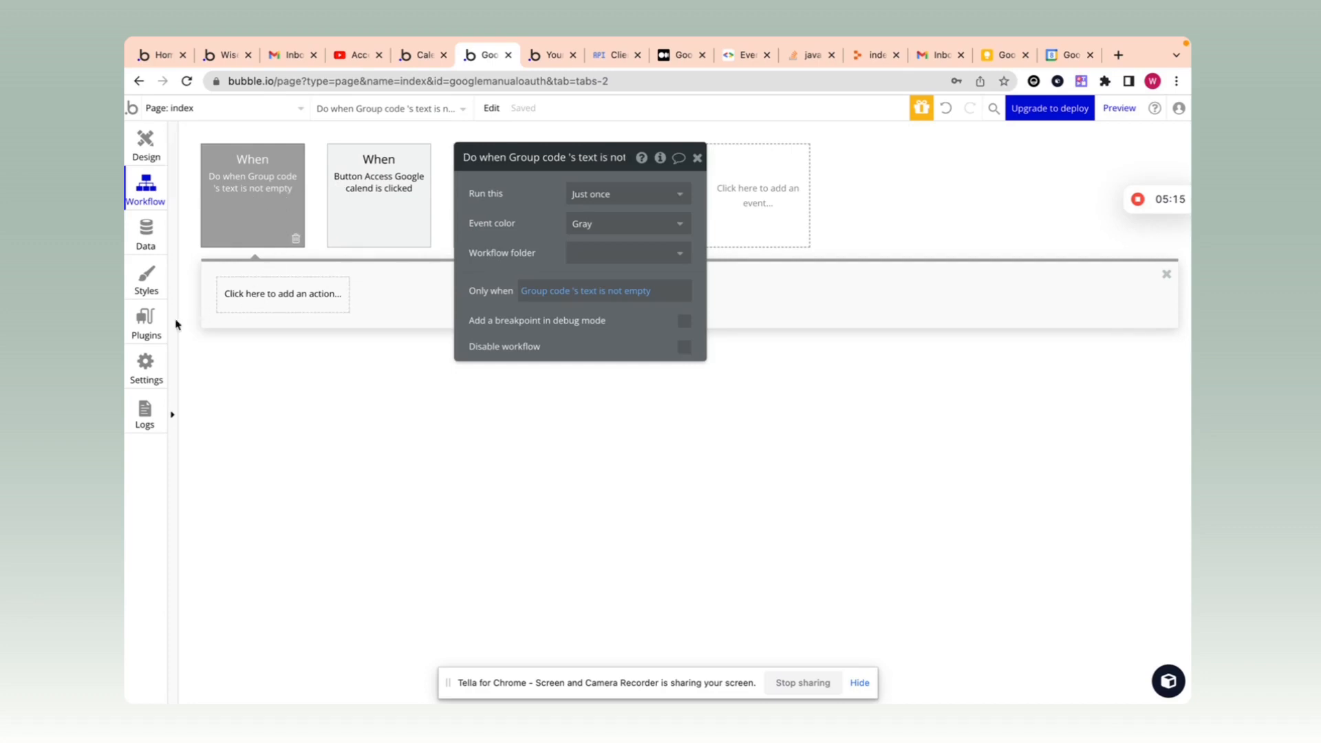
click(151, 329)
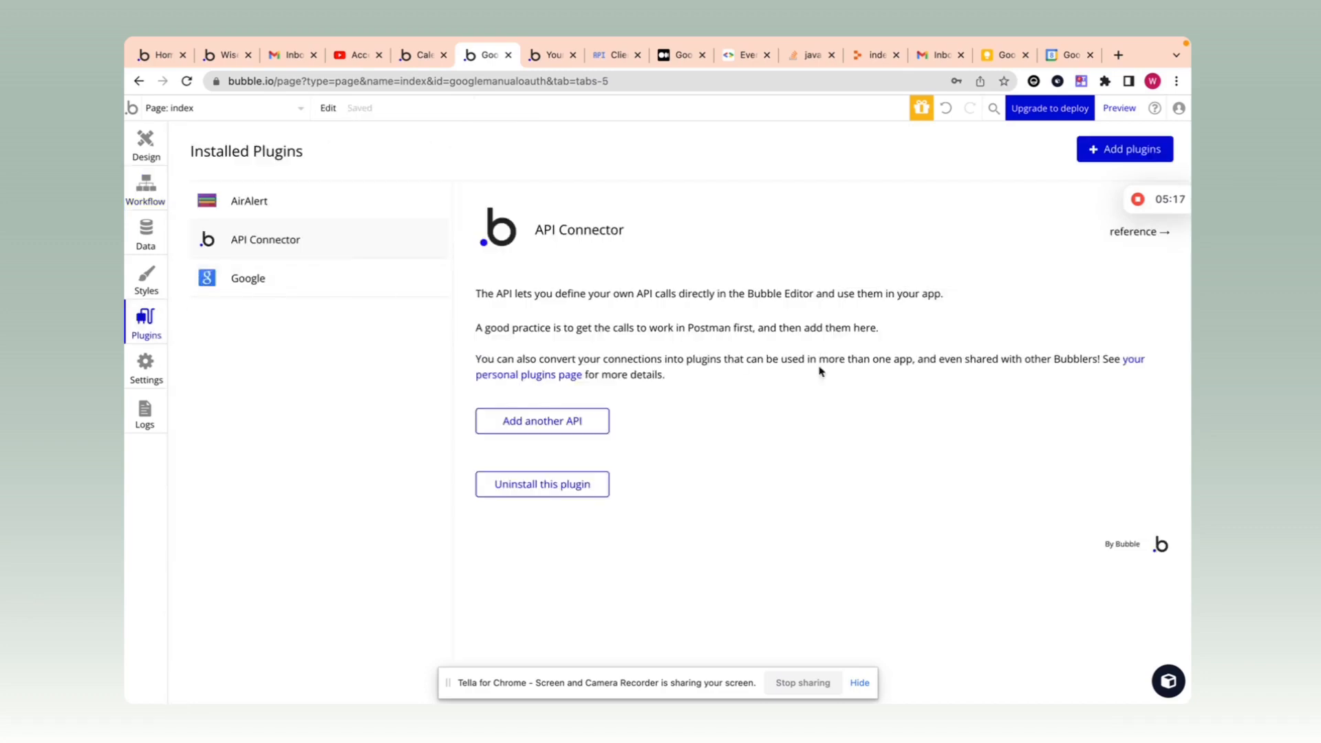
Step: Add another API named 'google auth' to the API Connector and expand its API Call
click(604, 425)
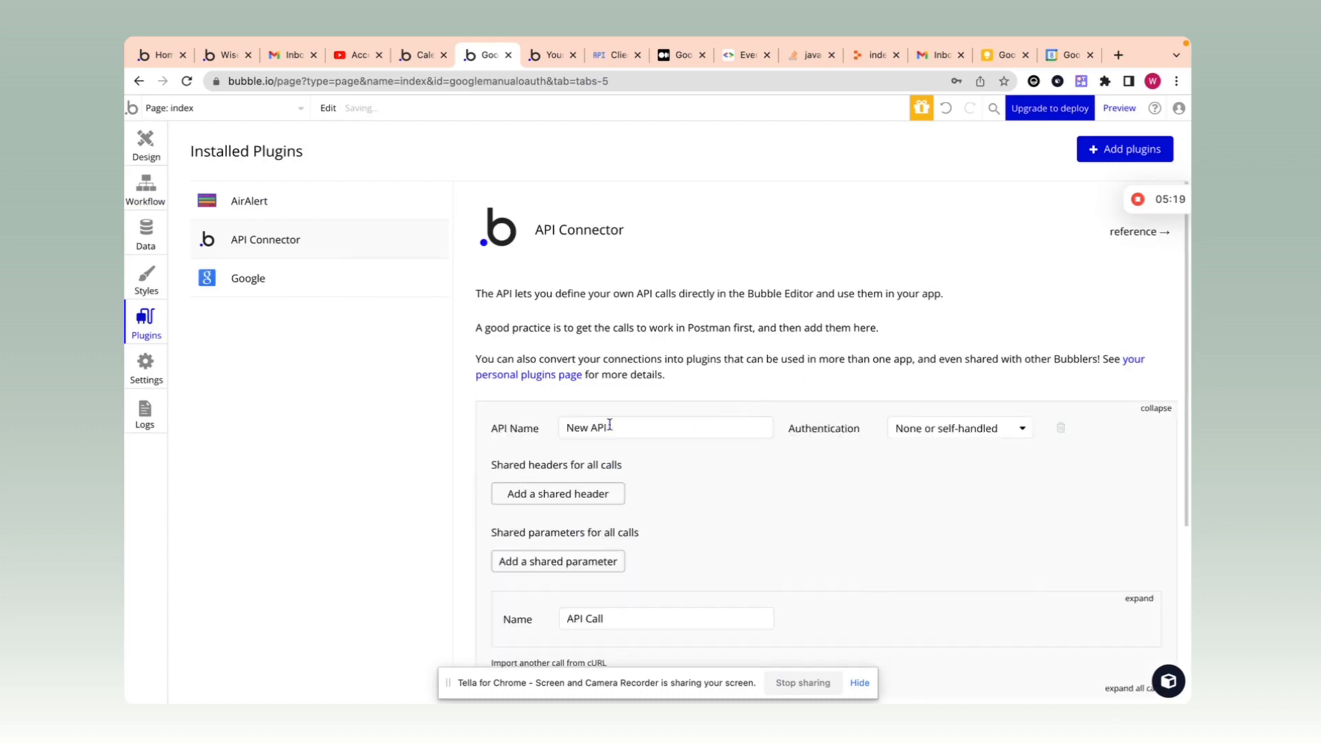
triple_click(686, 417)
scroll(686, 417, down, 2)
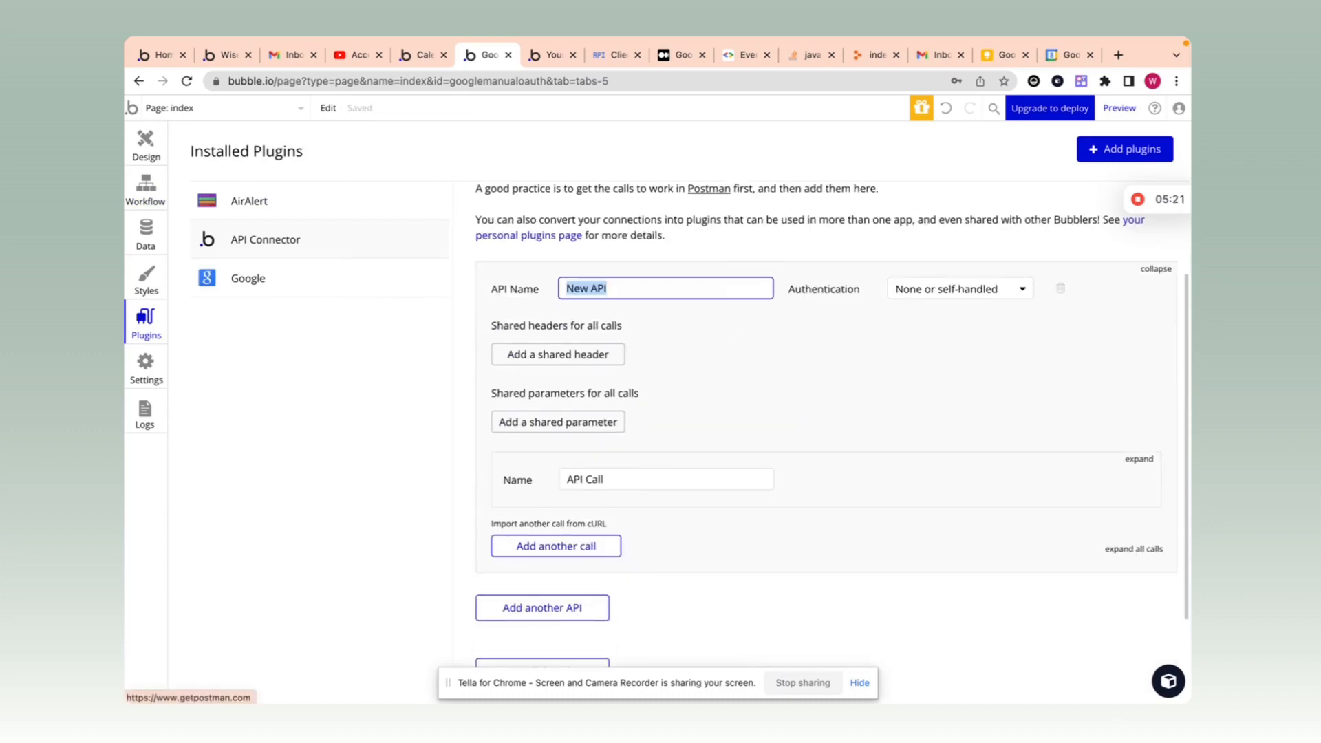
text(google auth2)
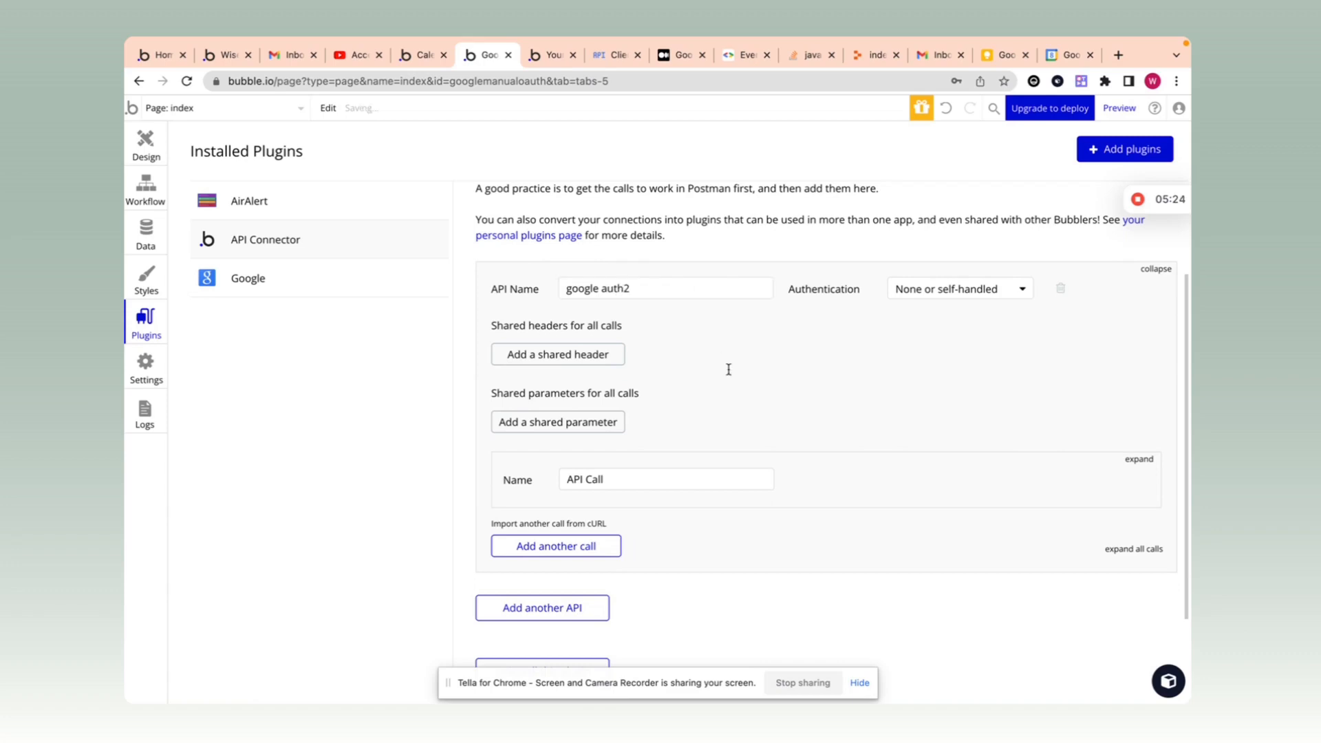
scroll(729, 369, down, 2)
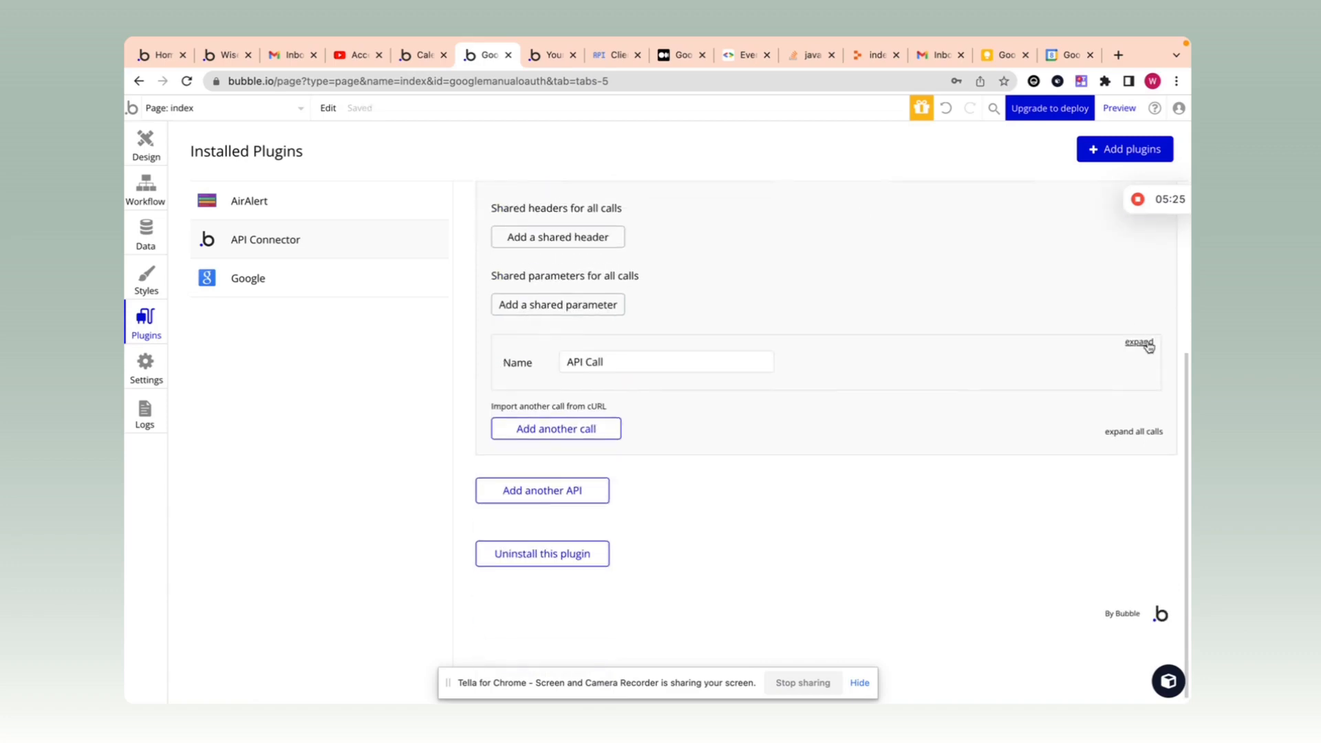
click(1139, 339)
scroll(895, 344, down, 1)
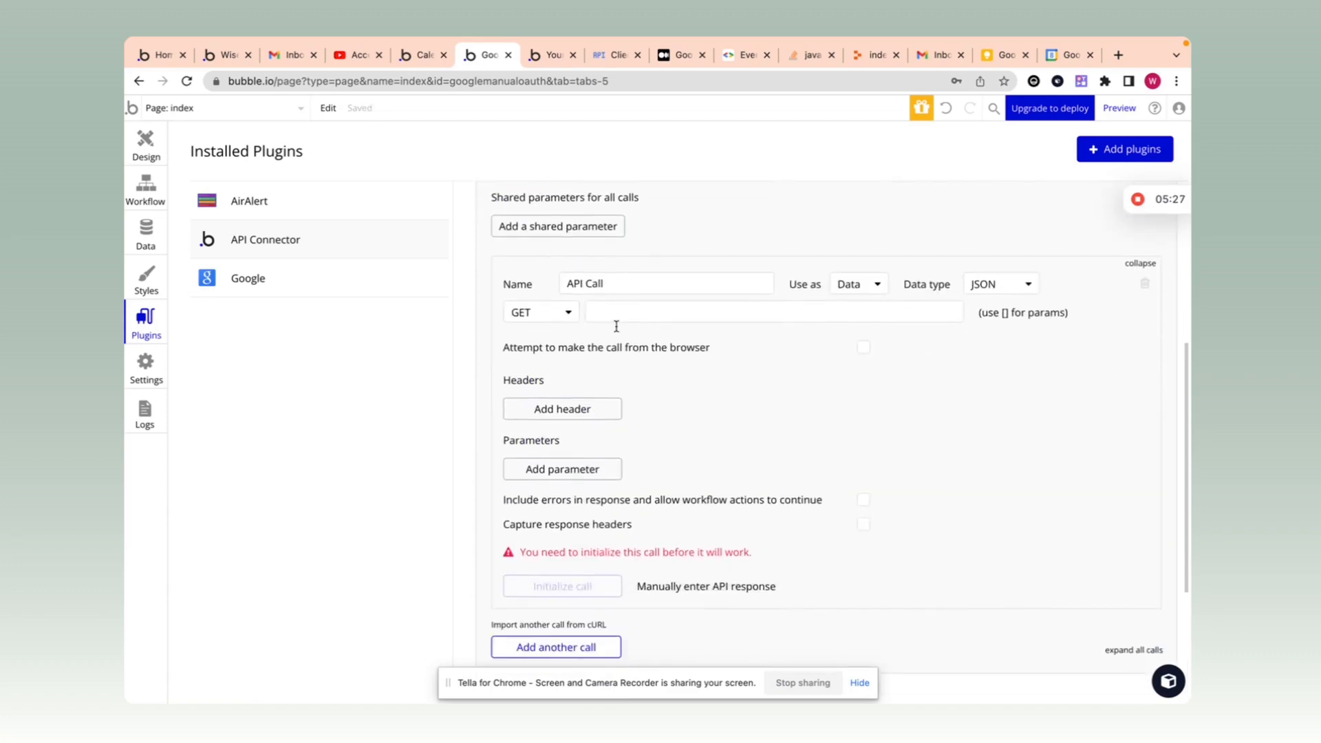
click(418, 54)
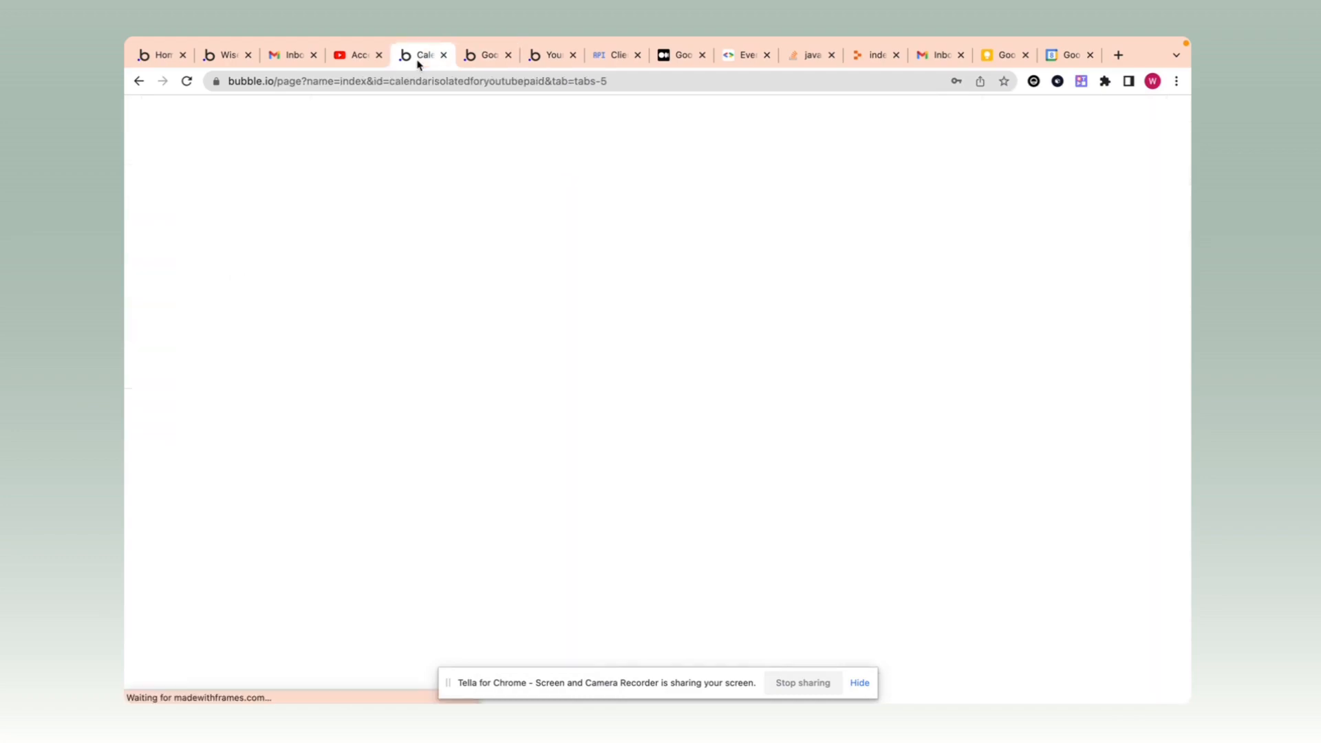
scroll(794, 370, up, 15)
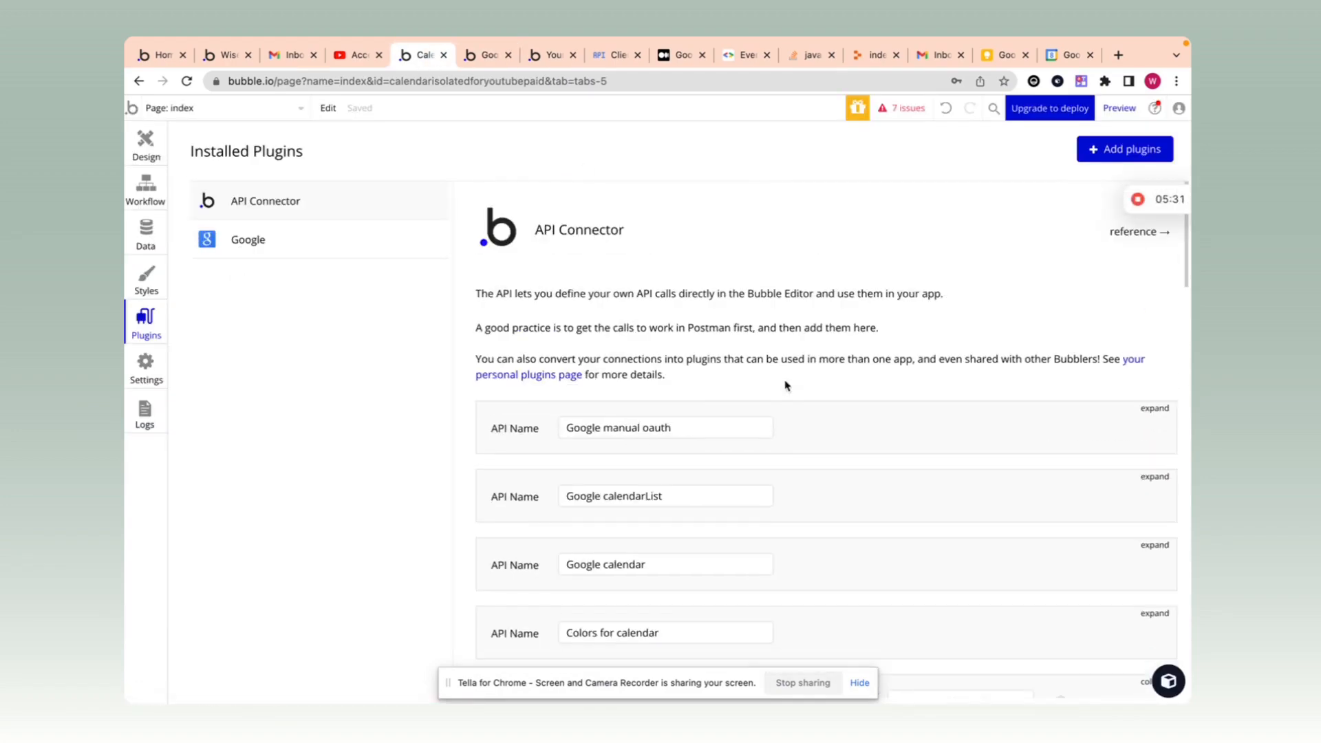
click(1154, 408)
scroll(889, 408, down, 4)
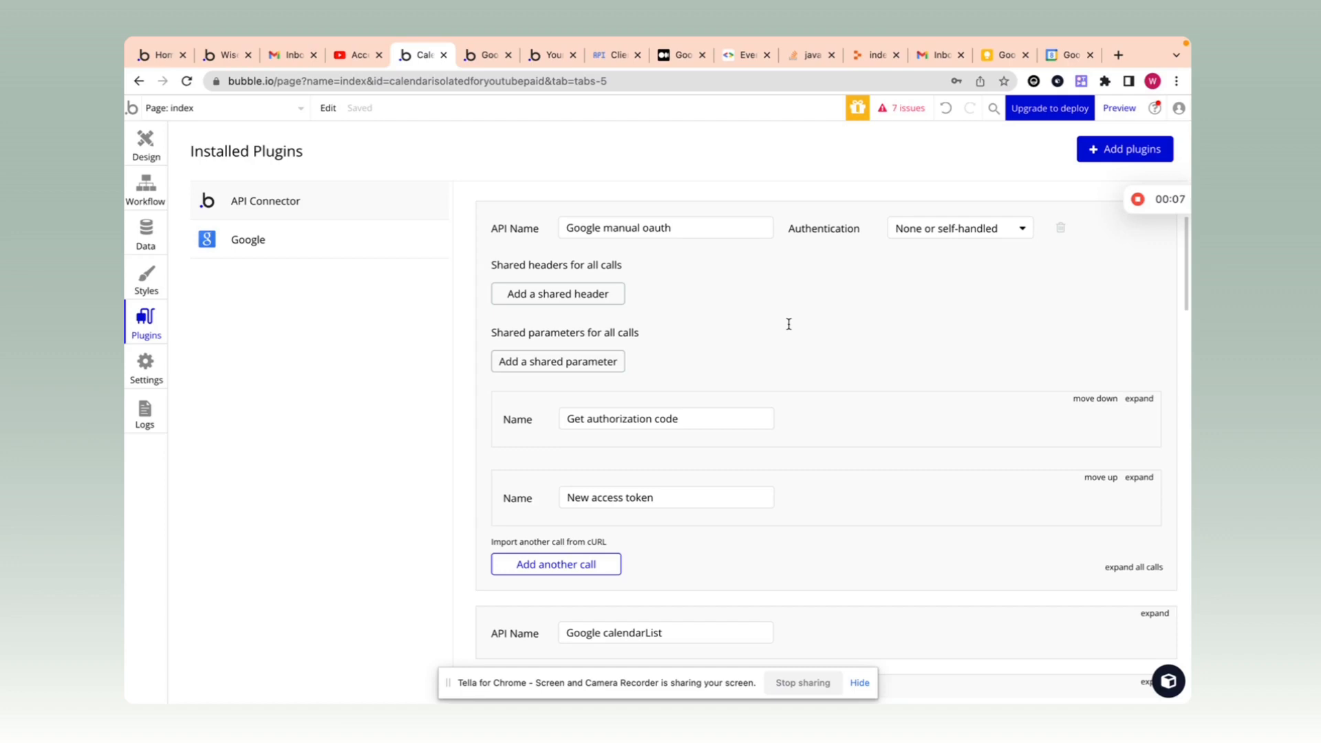
click(1140, 399)
scroll(1091, 328, down, 3)
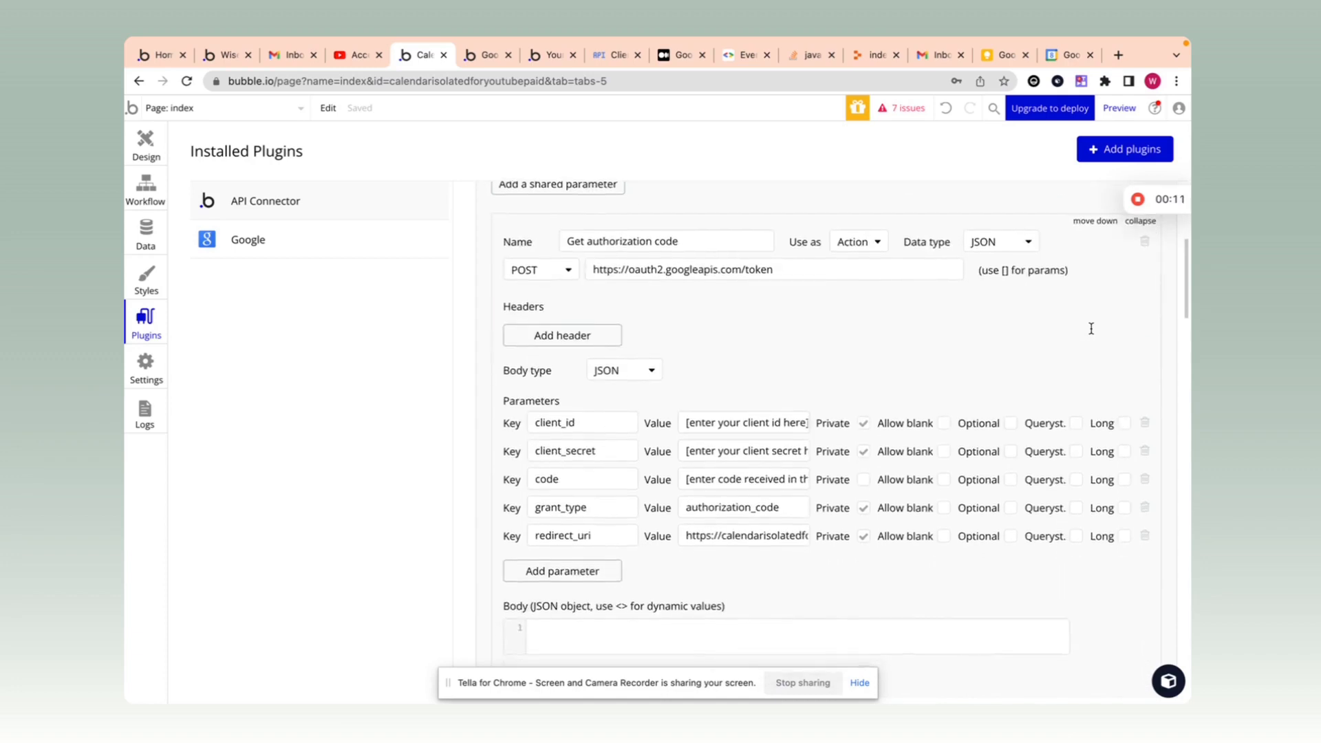
scroll(1091, 328, up, 2)
scroll(1091, 328, down, 3)
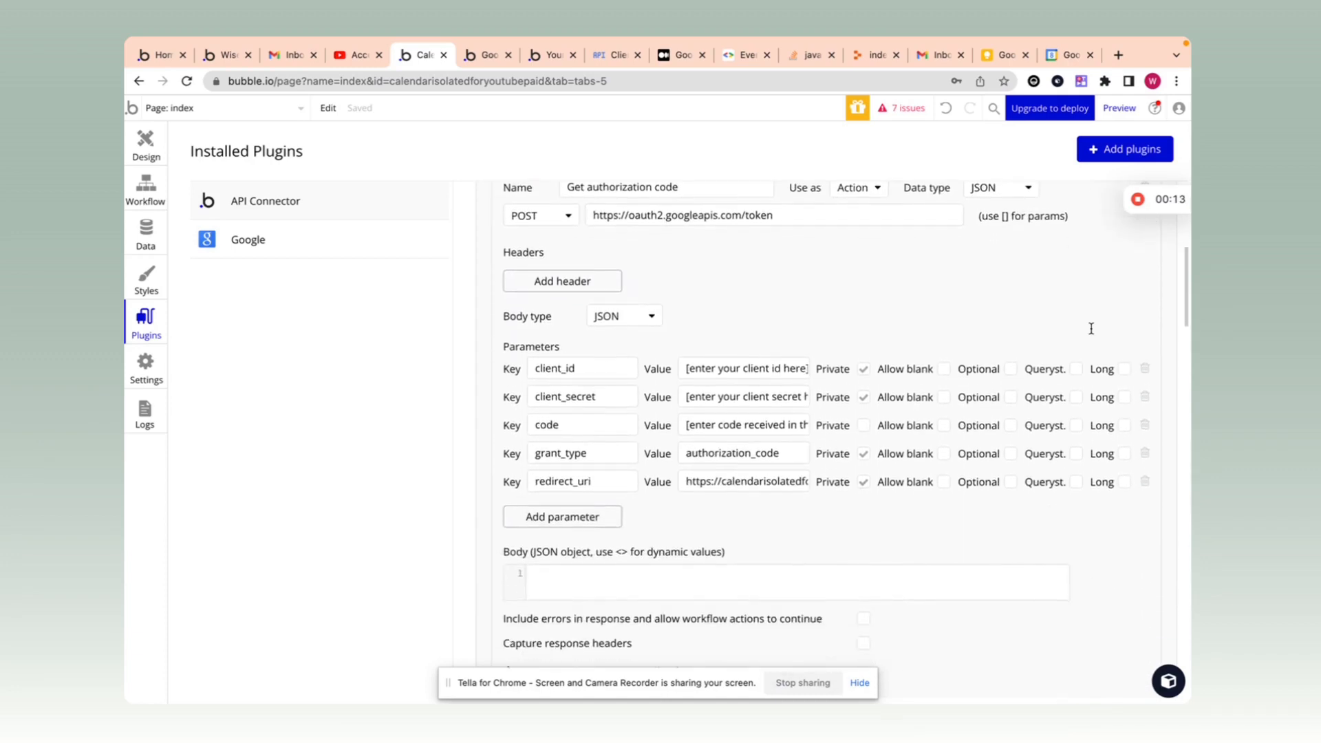
scroll(1090, 330, up, 3)
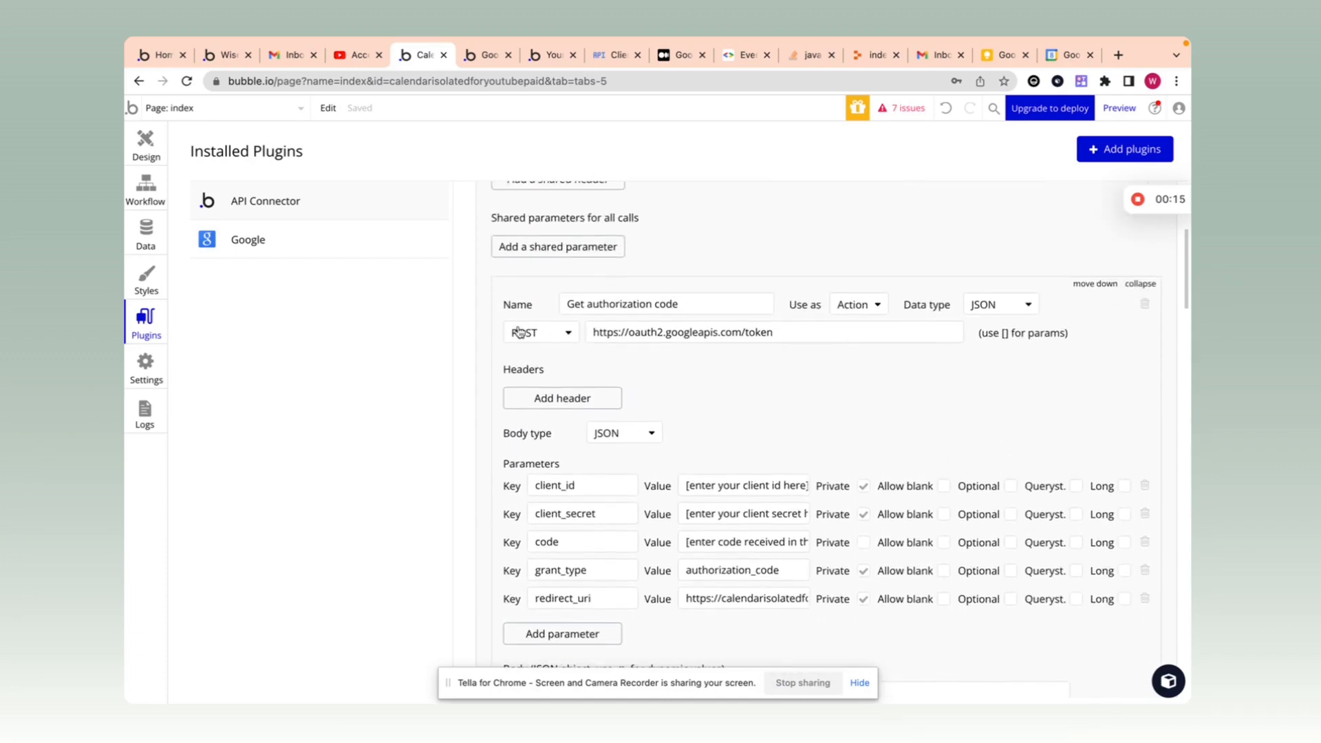
mouse_move(828, 333)
mouse_down()
mouse_move(596, 332)
mouse_move(805, 338)
mouse_up()
key(super+c)
click(591, 335)
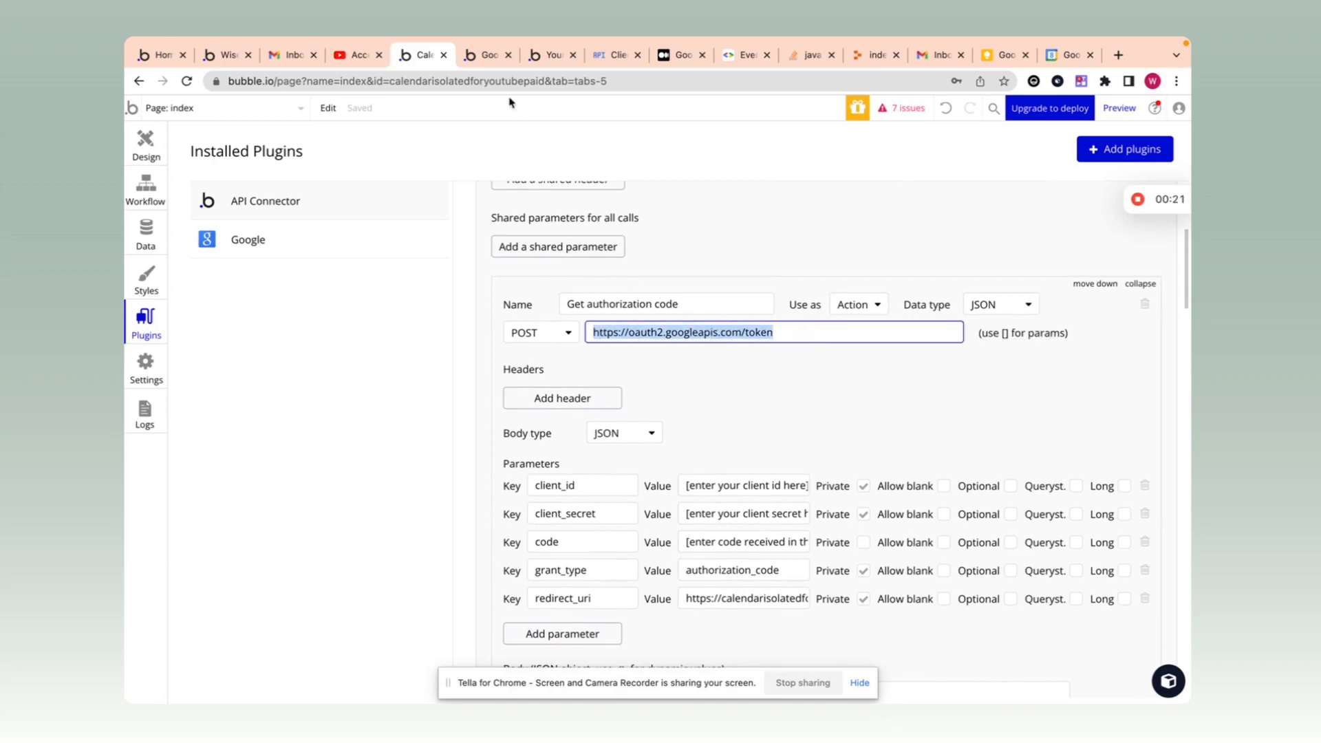
click(485, 55)
click(566, 313)
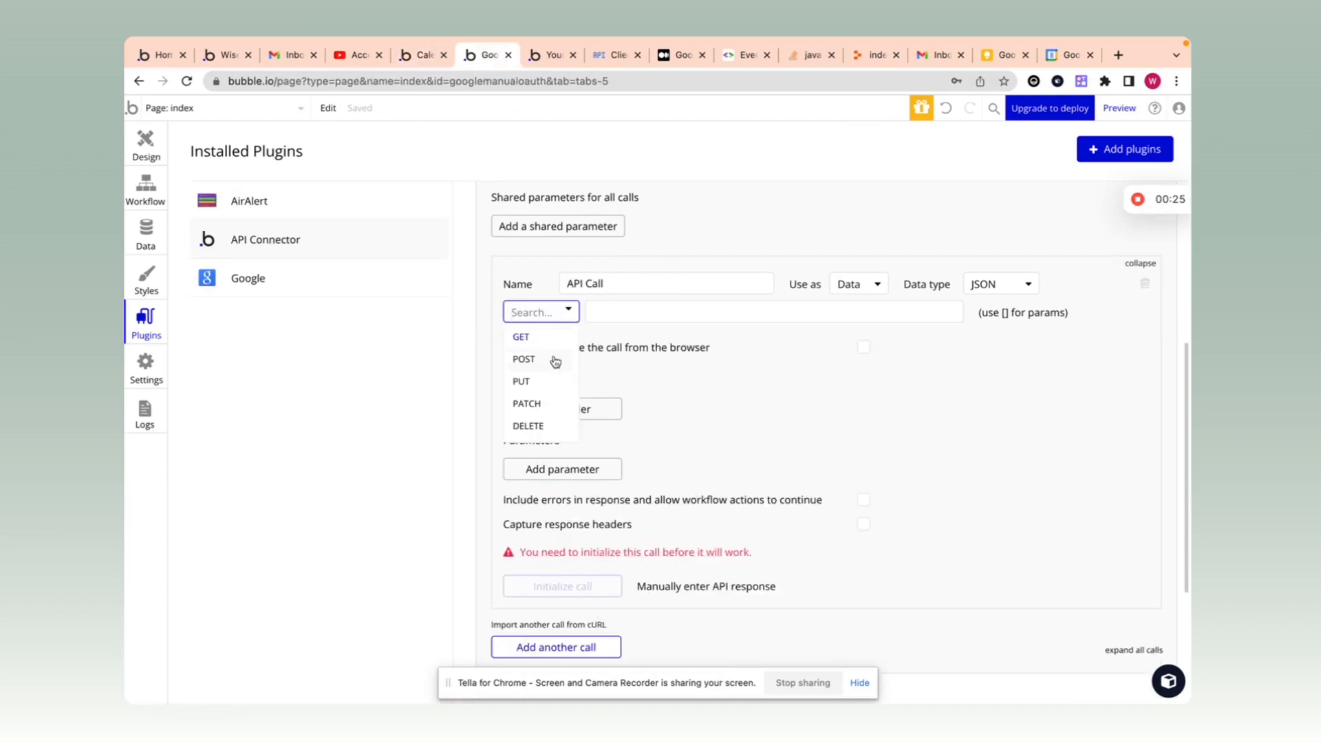
click(556, 358)
key(super+v)
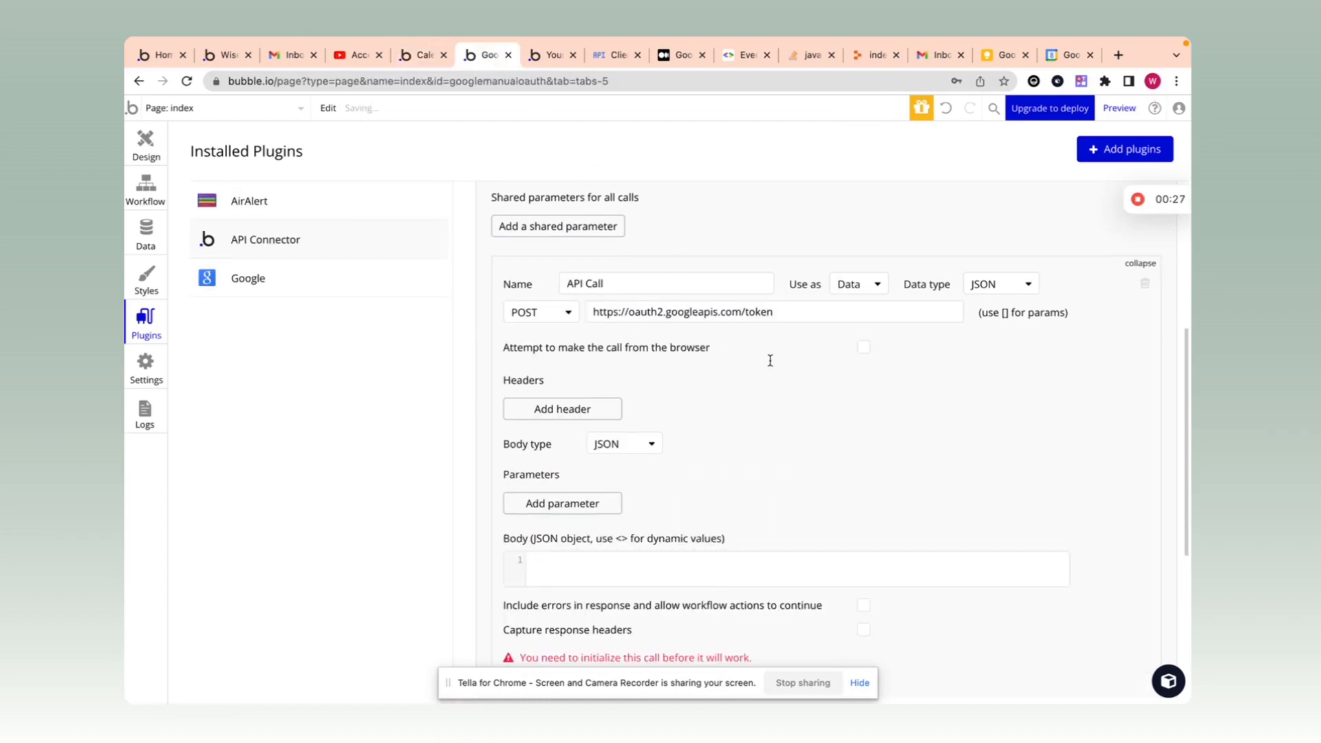
Step: Add client_id and client_secret parameter keys copied from the reference call
click(415, 60)
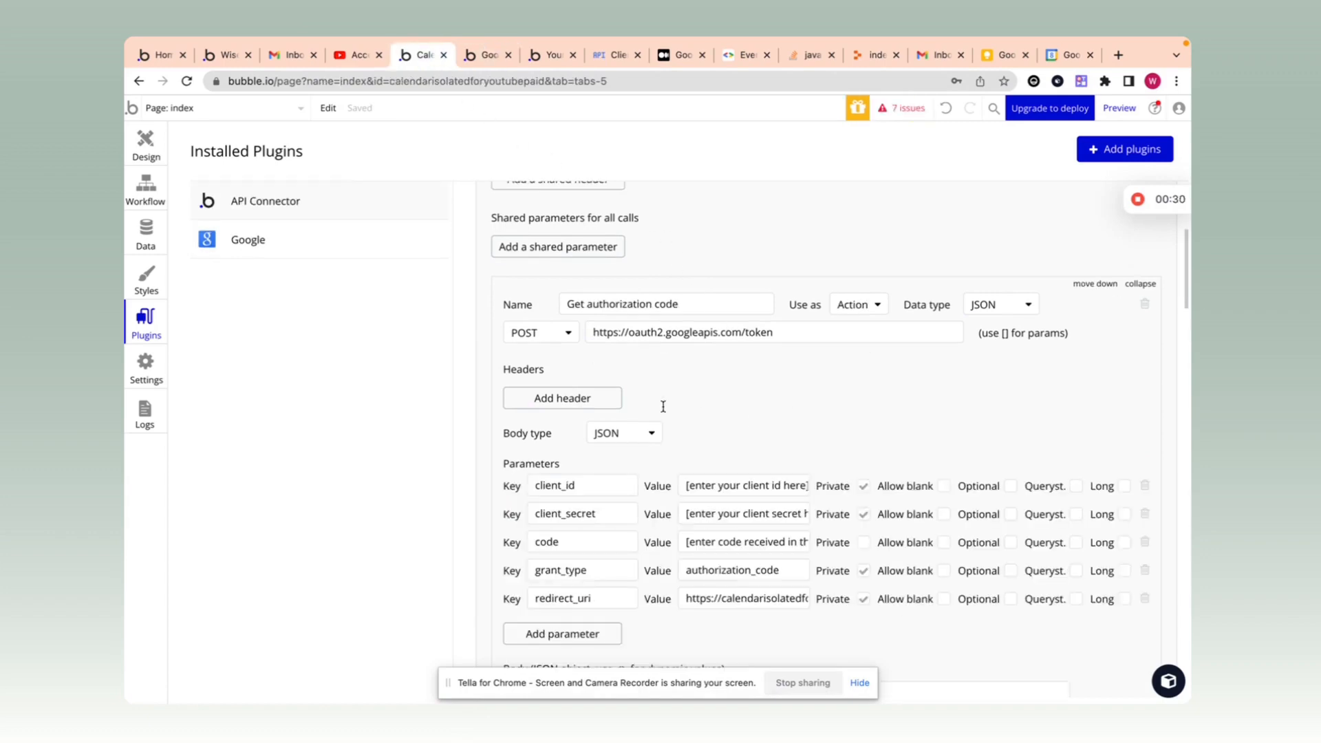
scroll(825, 403, down, 2)
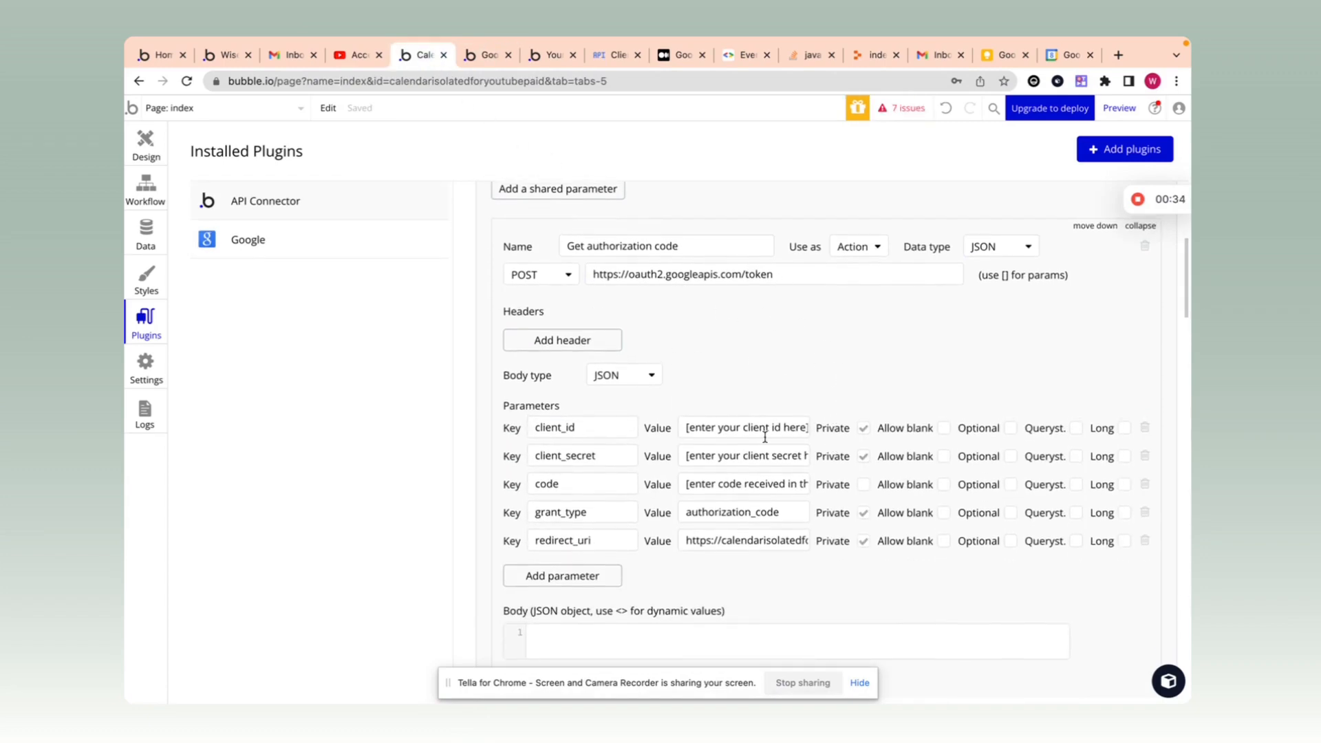
scroll(765, 436, up, 1)
scroll(867, 351, down, 1)
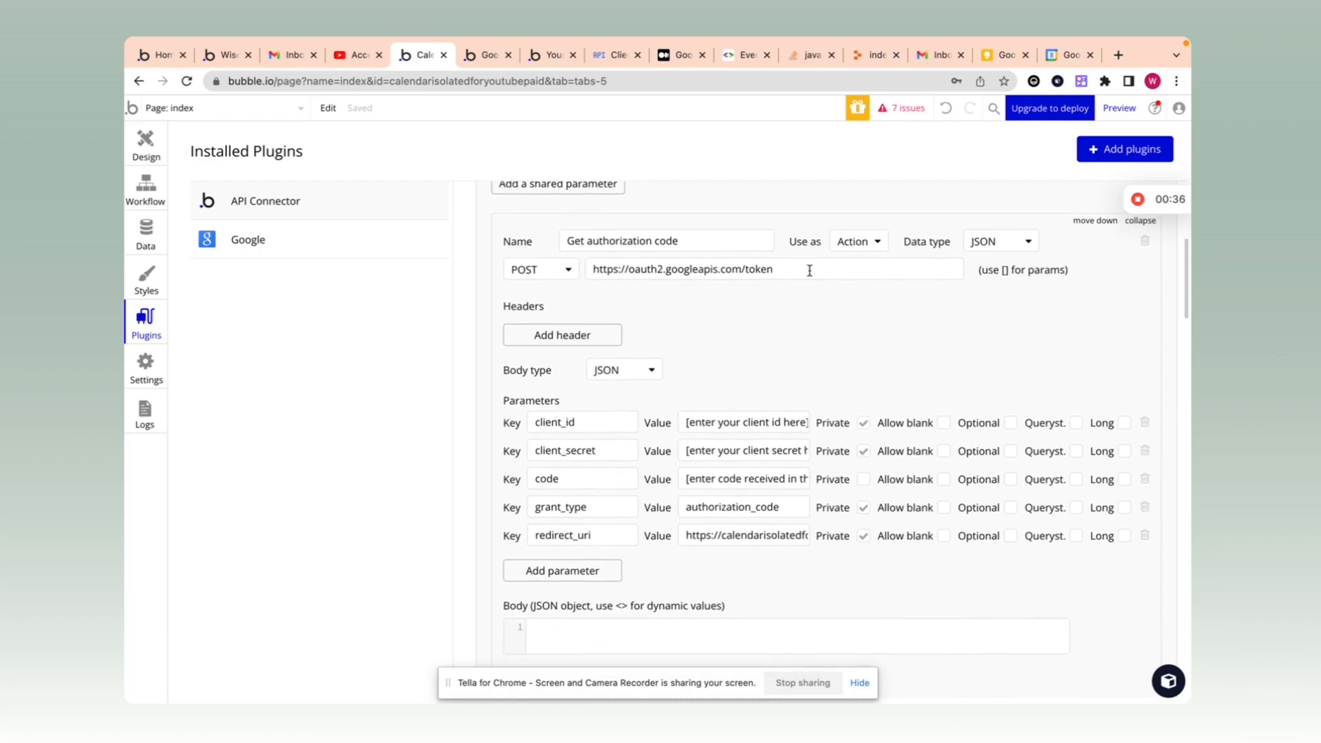
scroll(825, 365, down, 1)
drag(605, 407, 479, 408)
key(ctrl+c)
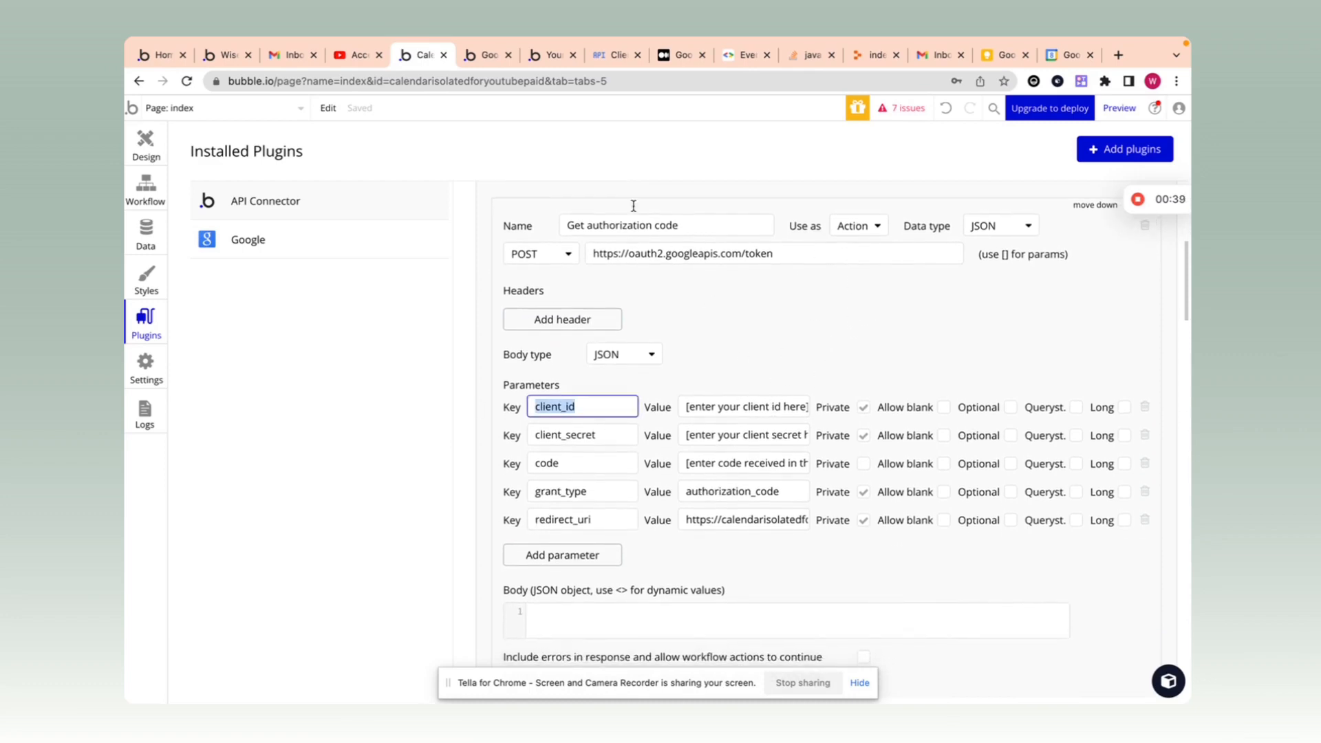
click(490, 59)
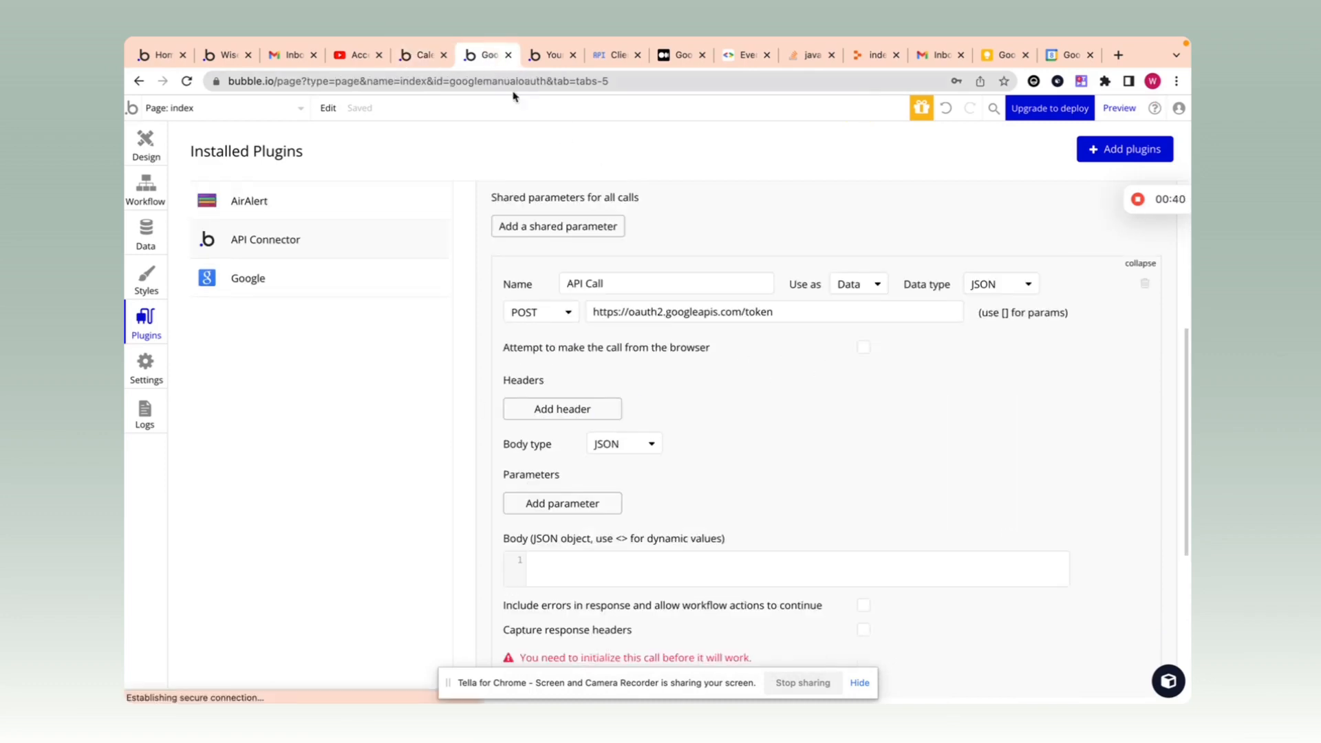
click(575, 504)
key(ctrl+v)
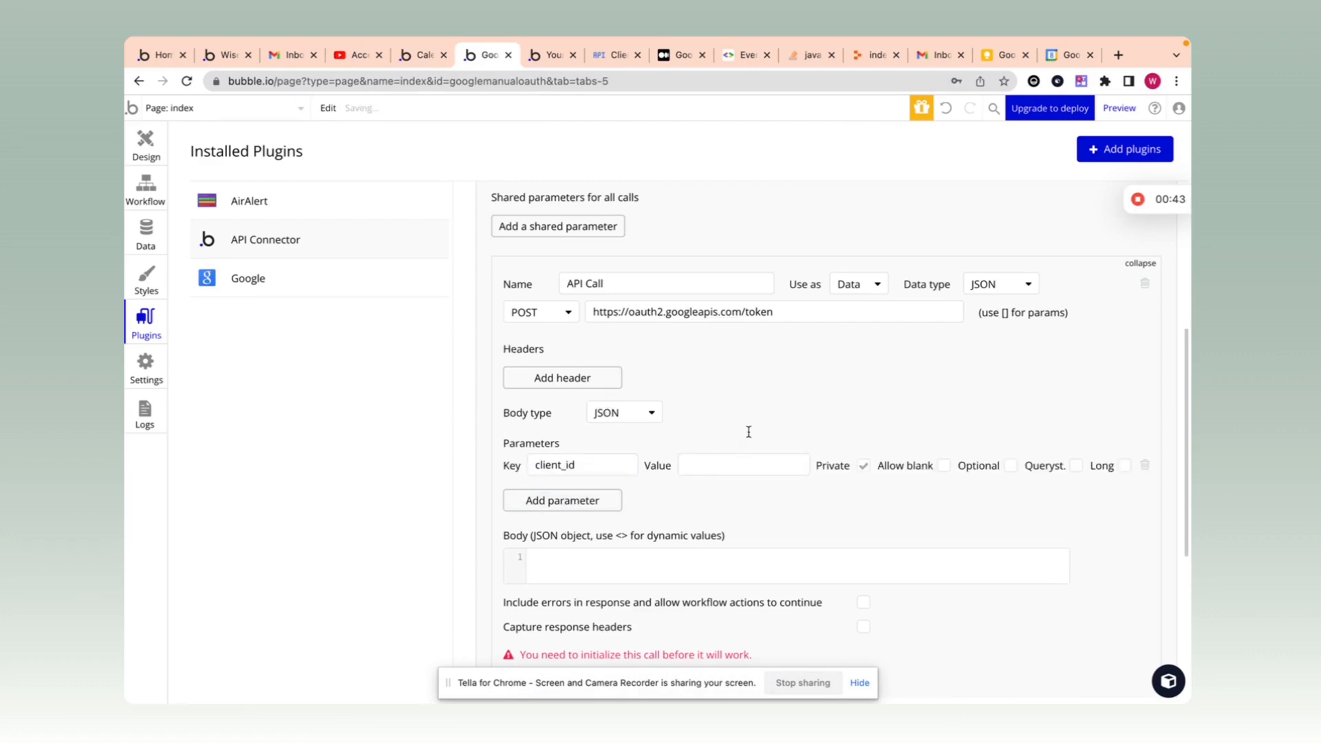
click(421, 55)
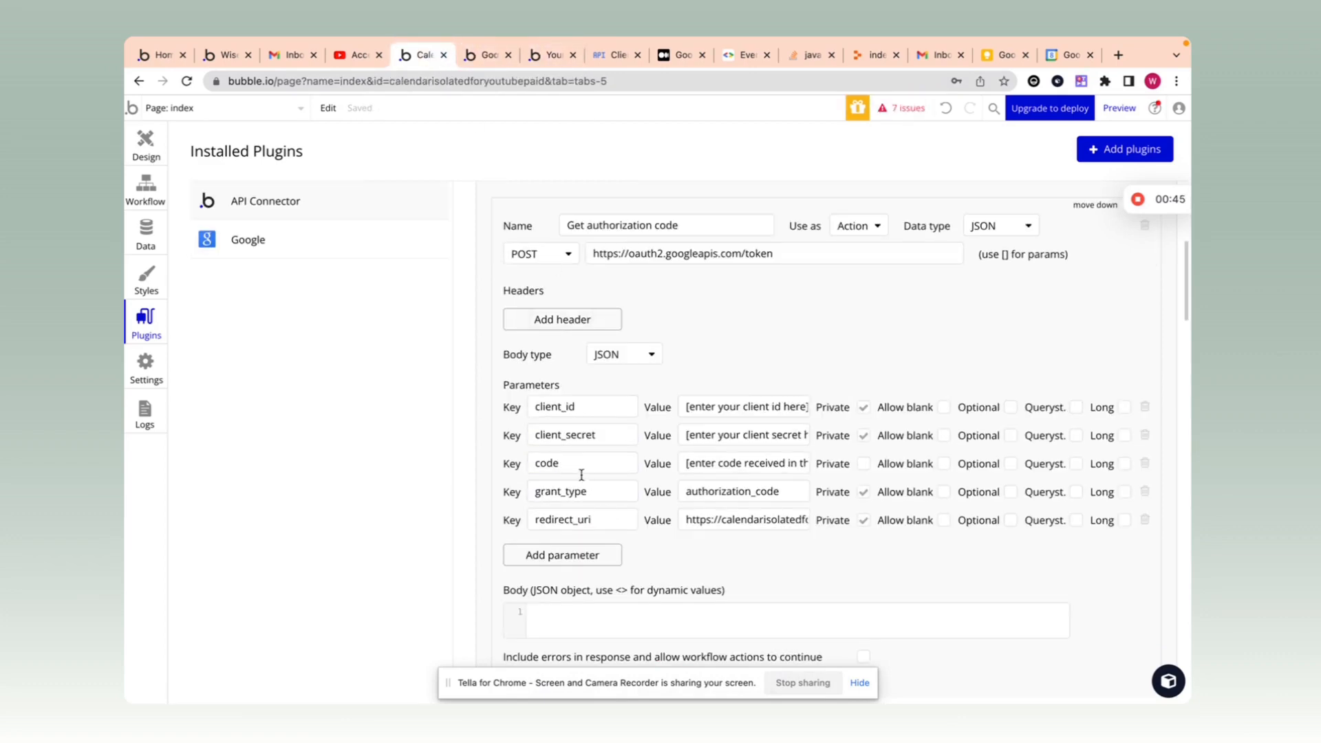
double_click(610, 436)
key(ctrl+c)
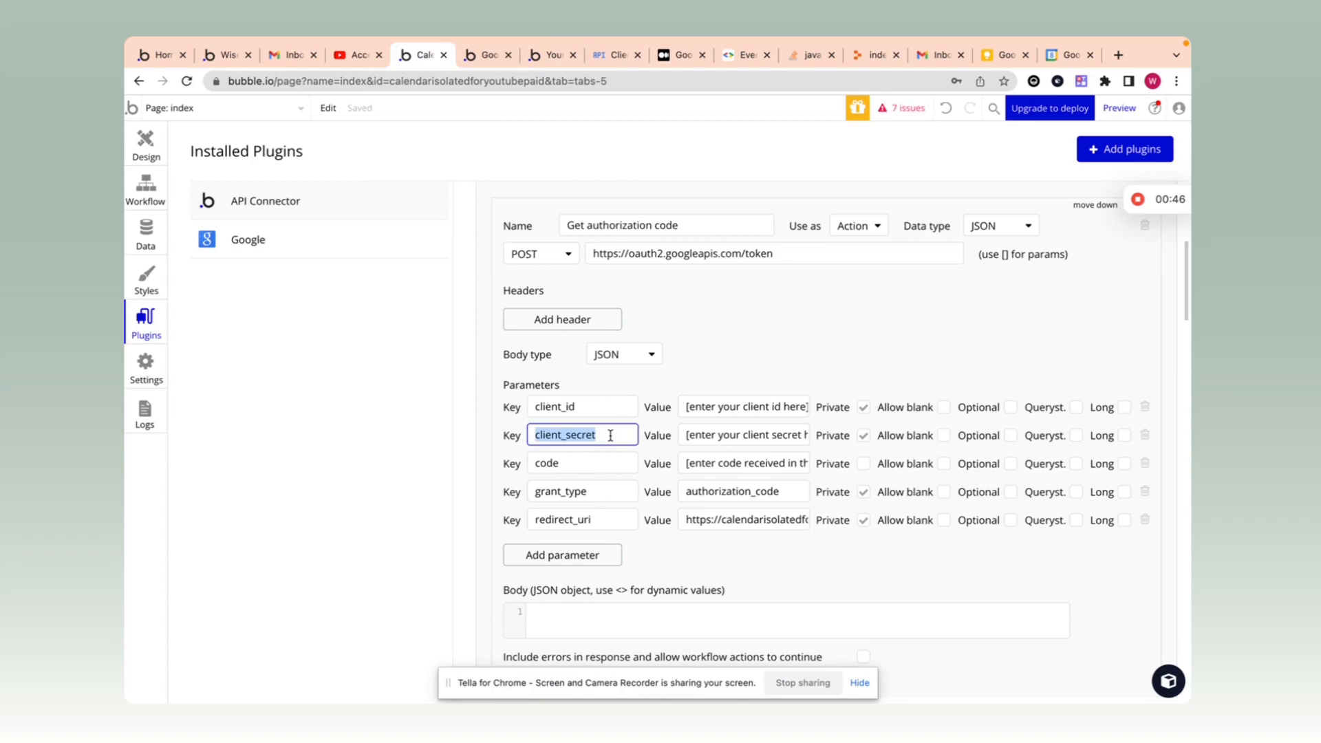
click(485, 55)
click(549, 500)
click(549, 501)
key(ctrl+v)
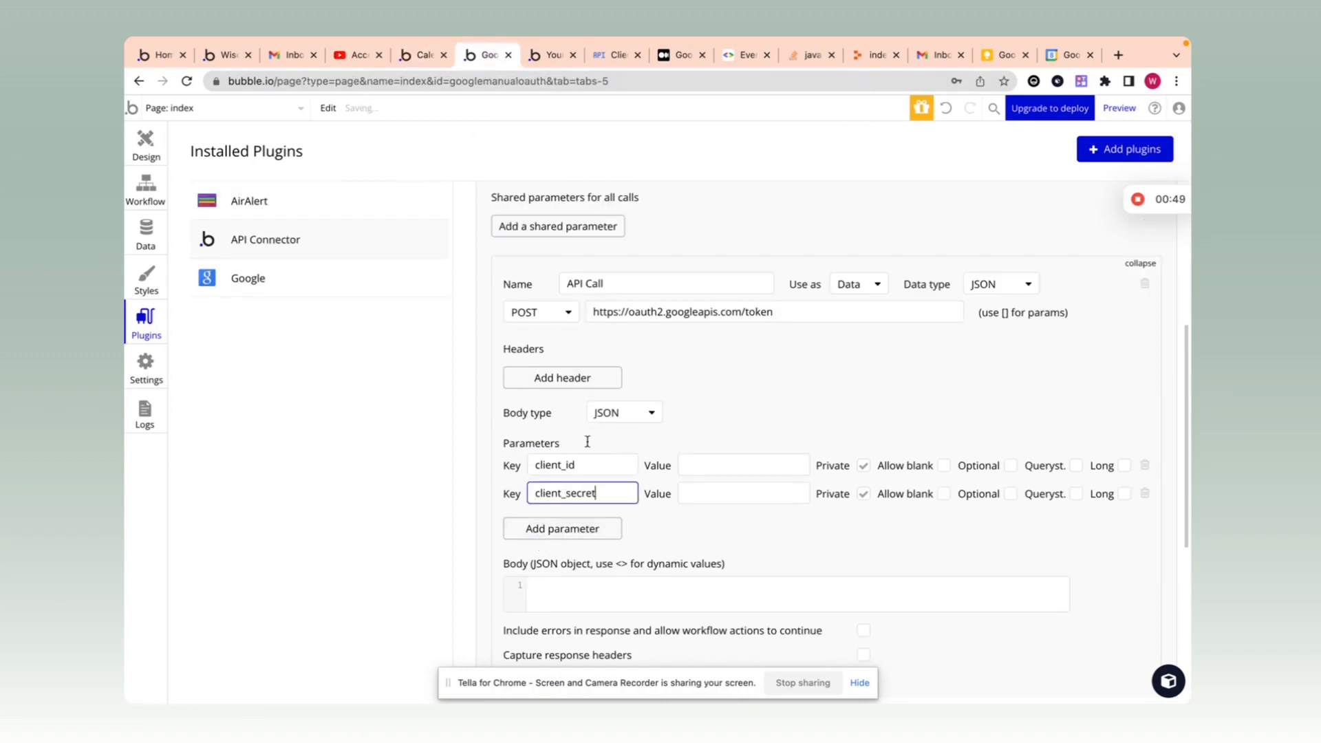
Step: Add the code and grant_type parameter keys matching the reference call
click(427, 48)
double_click(595, 464)
key(ctrl+c)
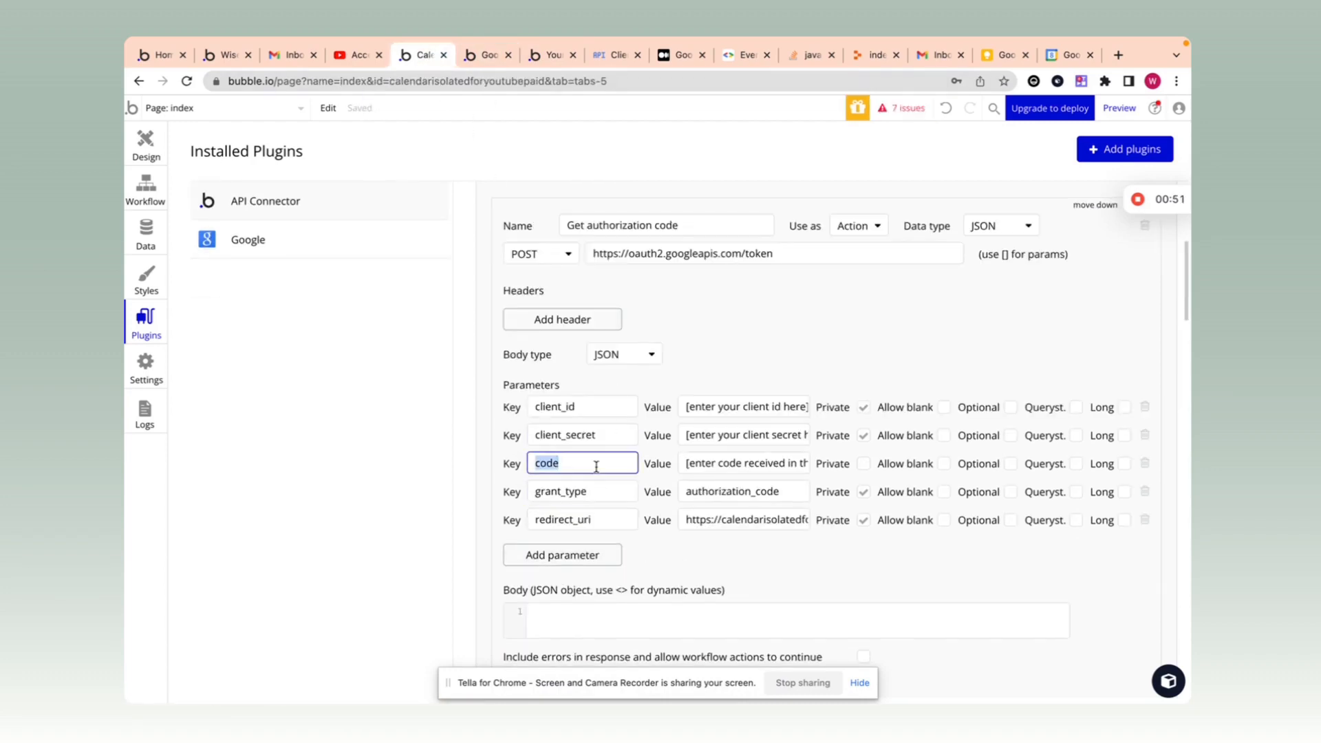
click(482, 55)
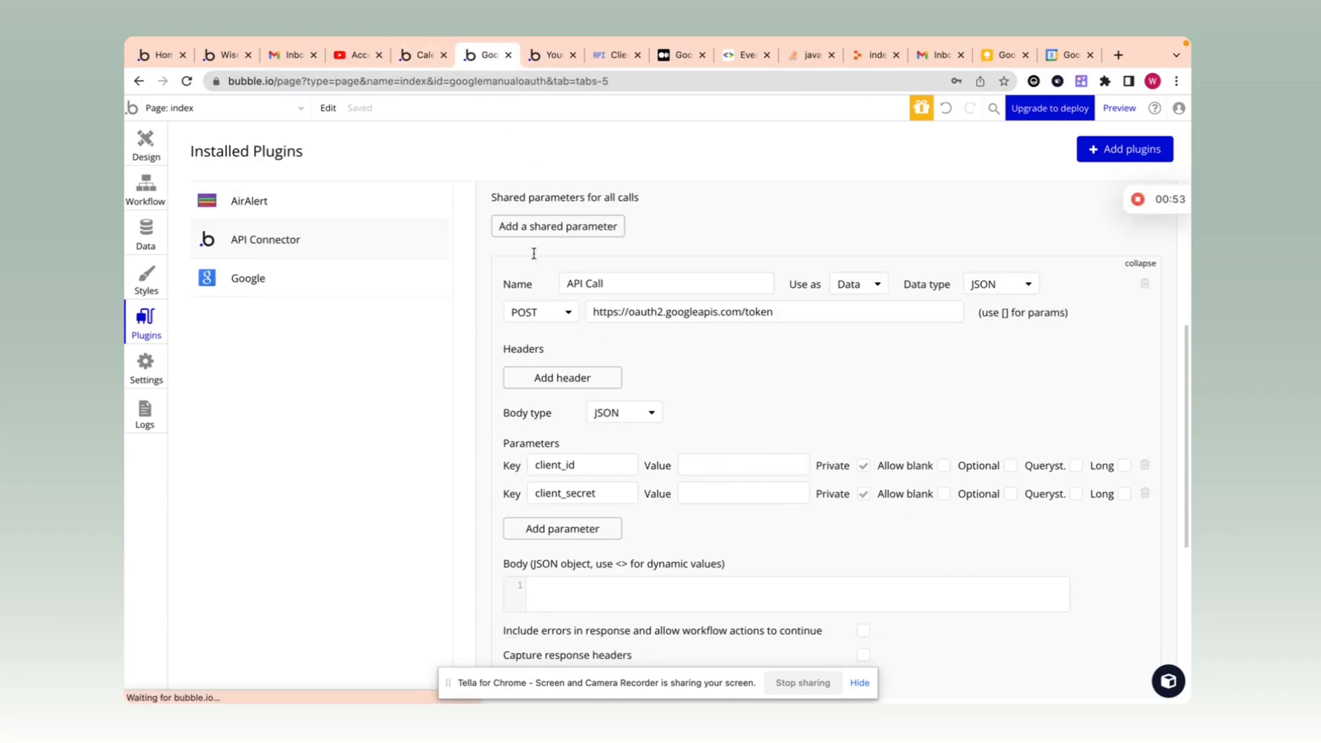
click(581, 524)
click(584, 521)
key(ctrl+v)
click(417, 55)
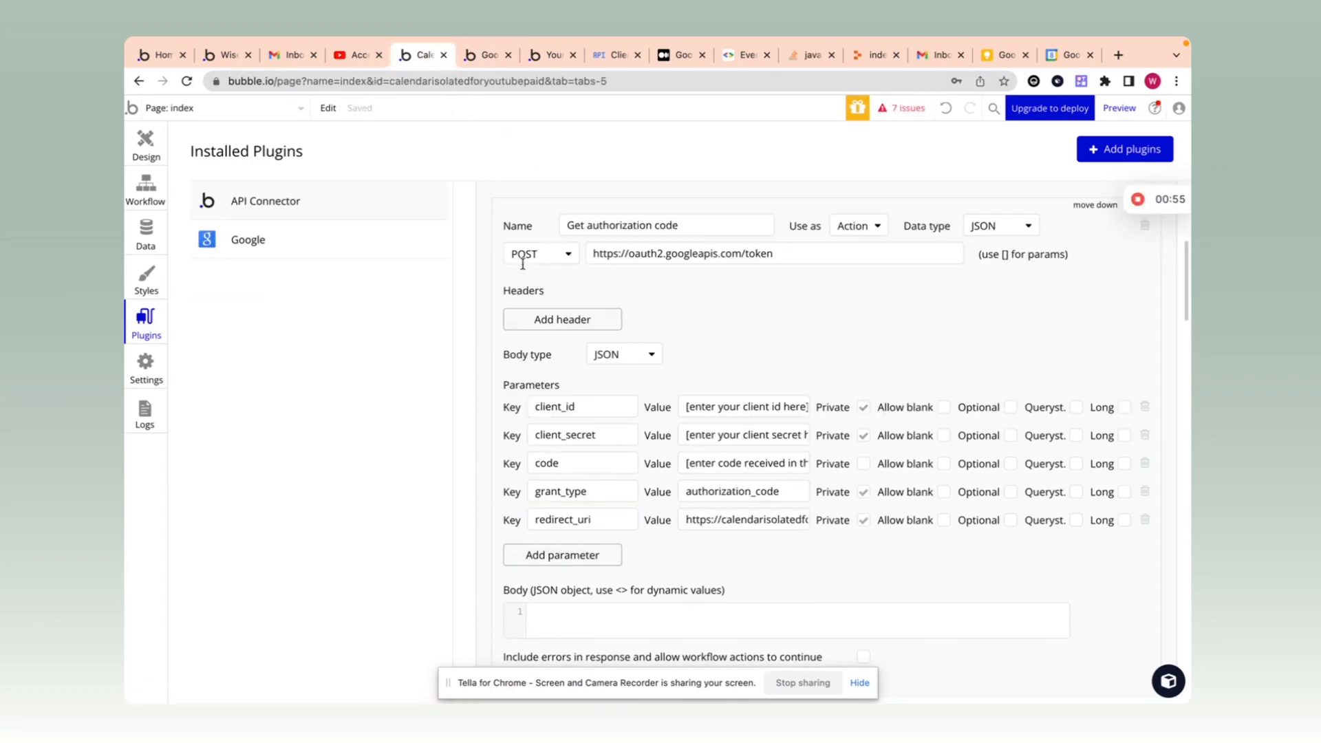
double_click(588, 493)
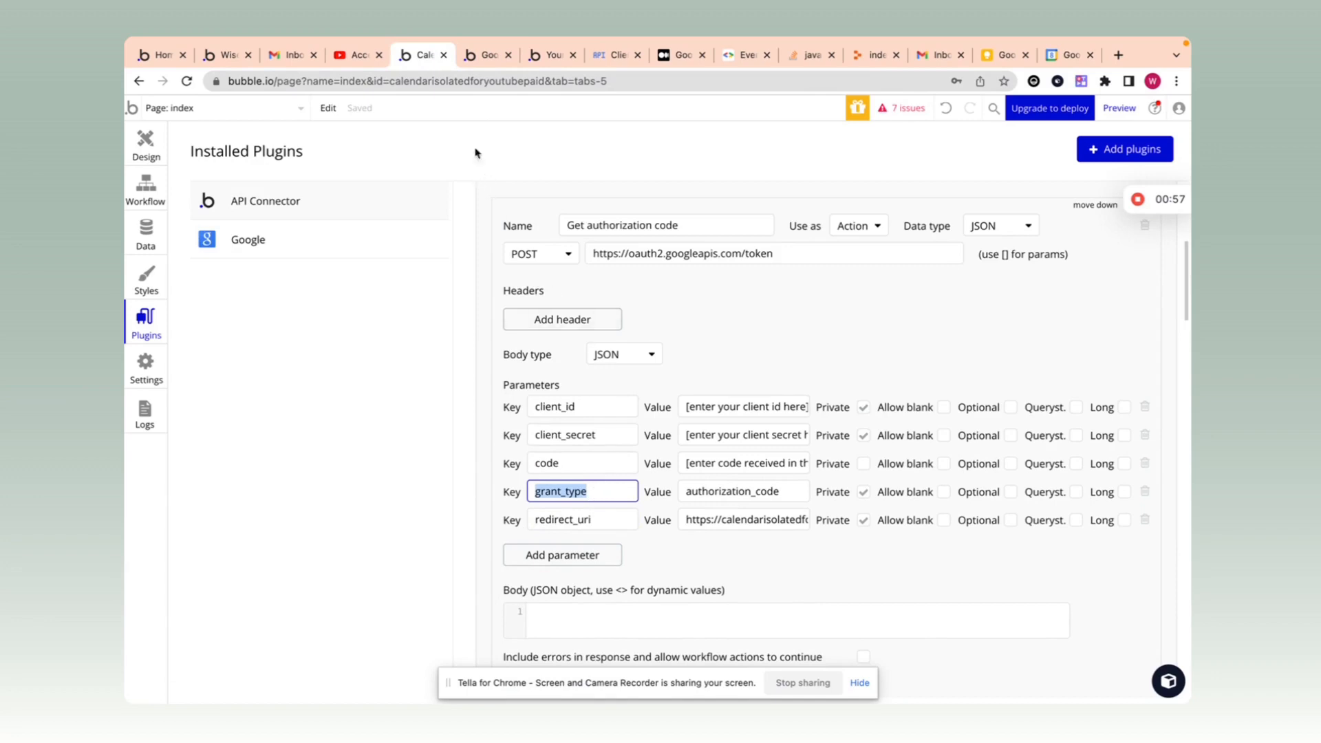
click(487, 54)
click(576, 557)
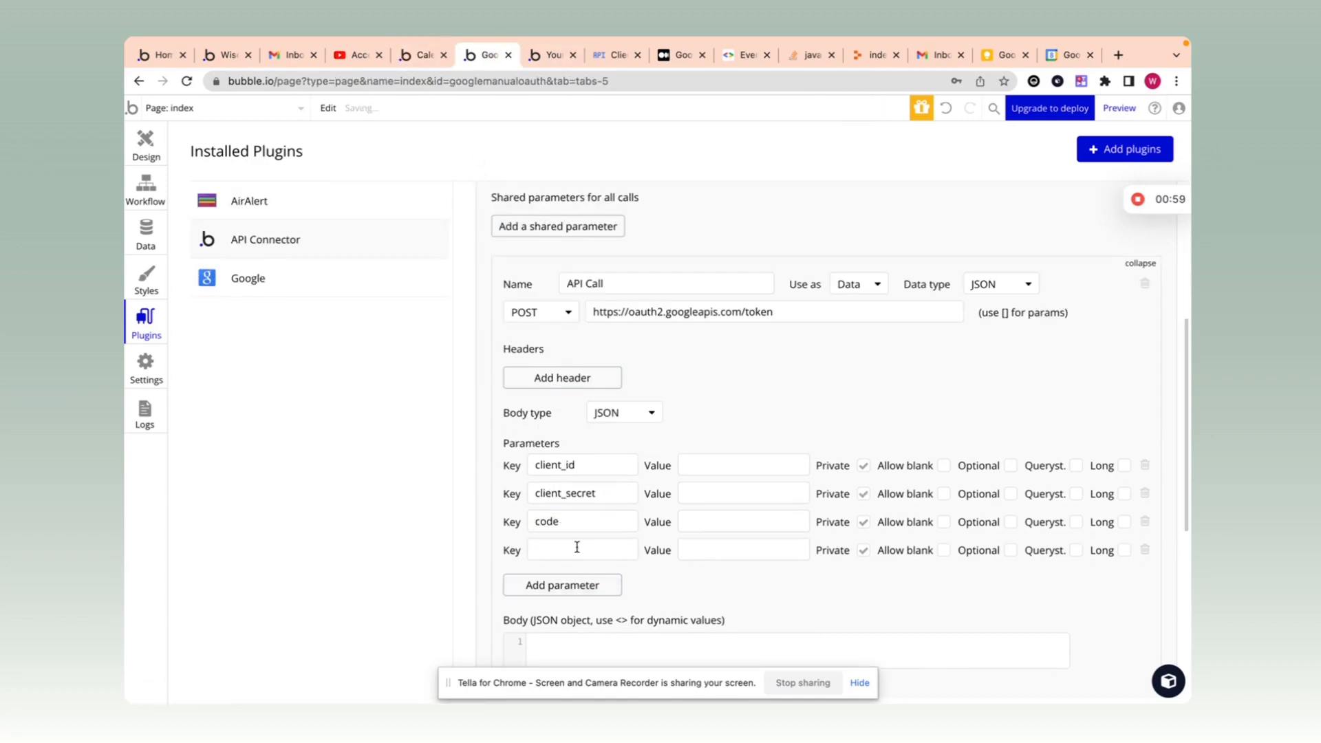
text(grant_type)
Step: Add the redirect_uri parameter key and commit it so all five keys save
click(430, 55)
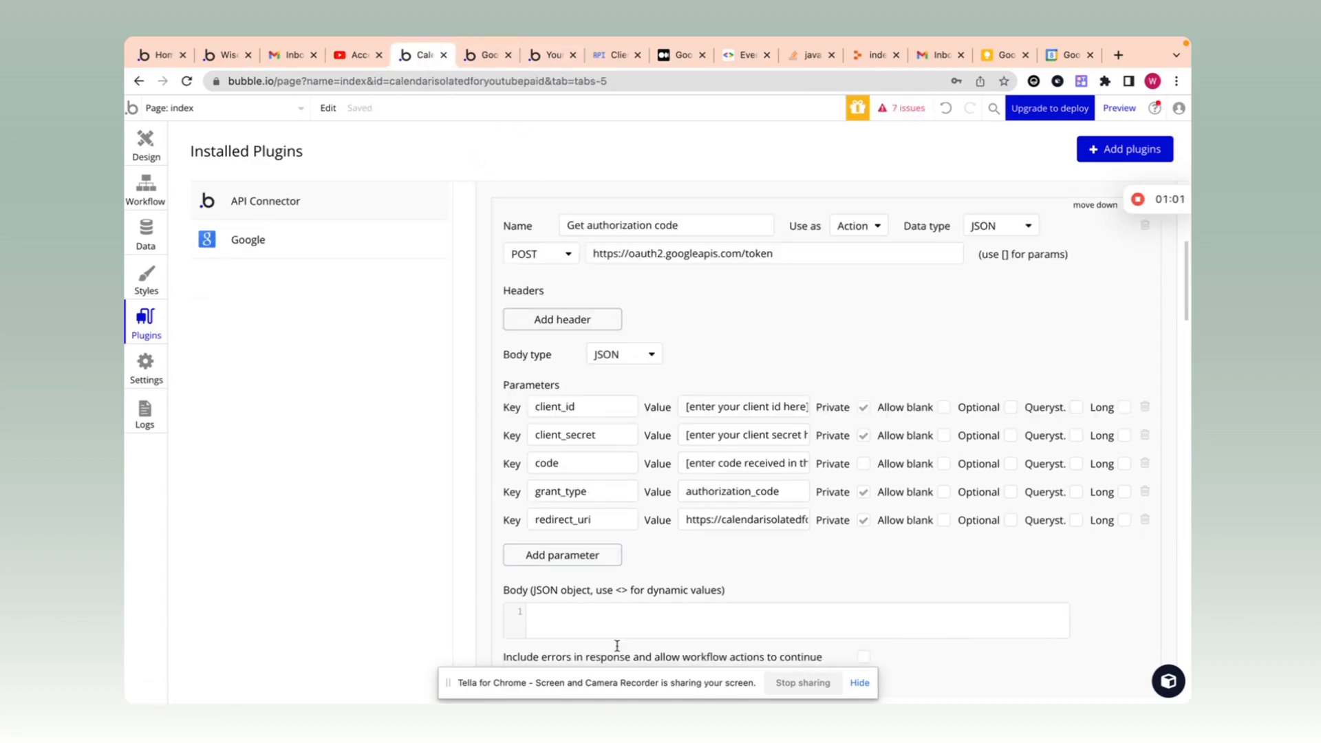
double_click(582, 517)
key(ctrl+c)
click(486, 54)
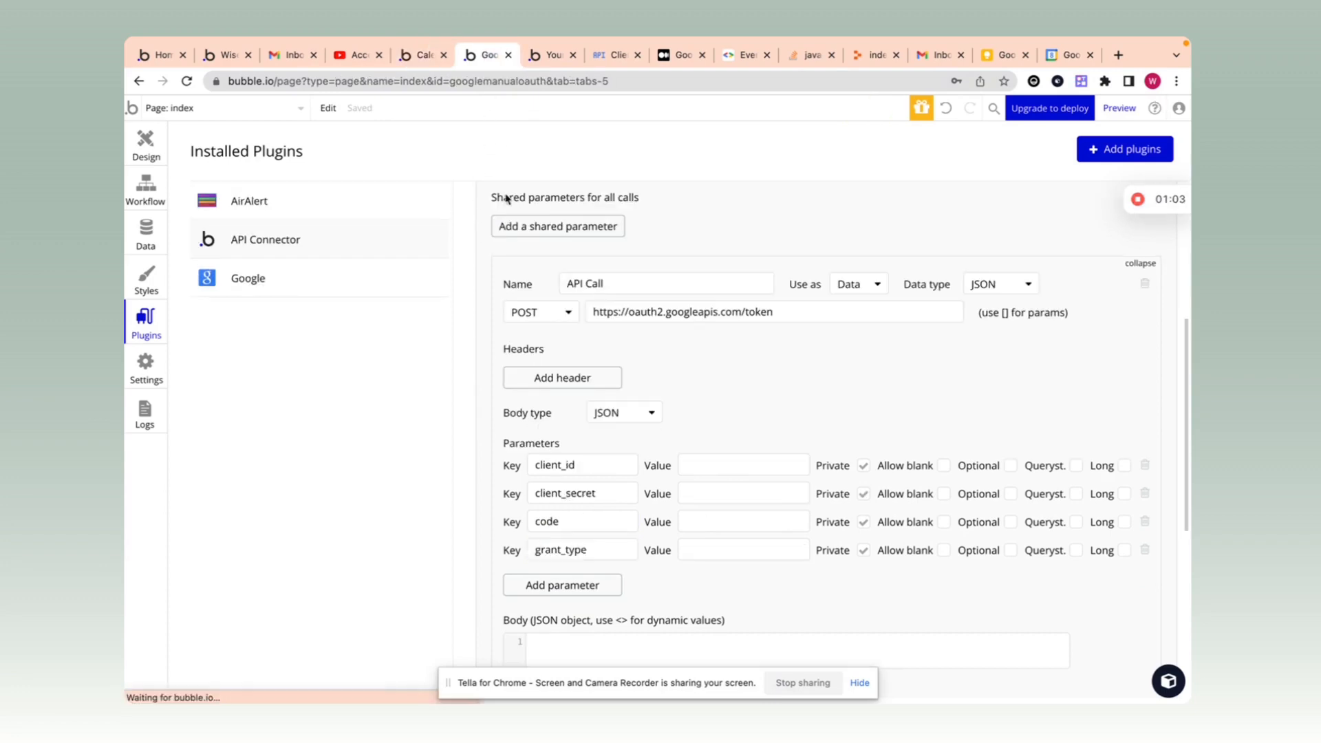
click(578, 582)
key(ctrl+v)
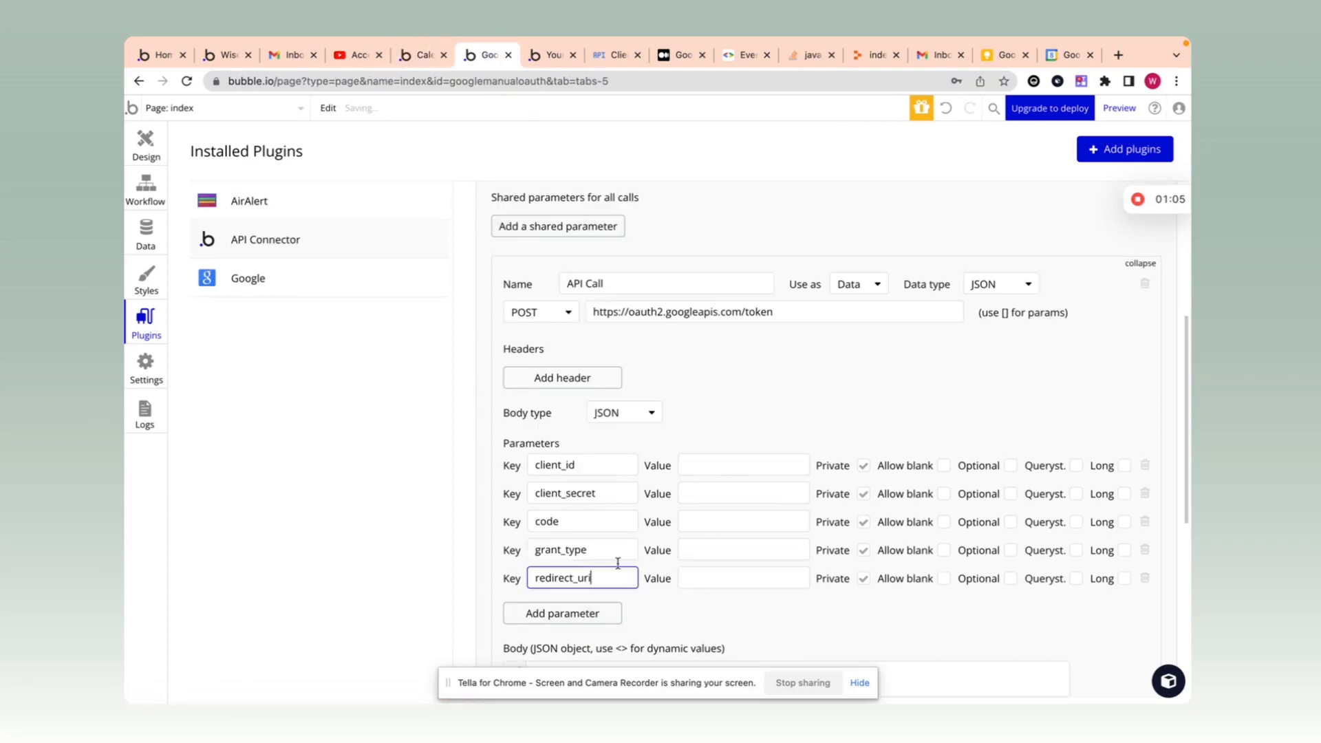
click(761, 427)
scroll(743, 394, down, 5)
scroll(743, 395, up, 2)
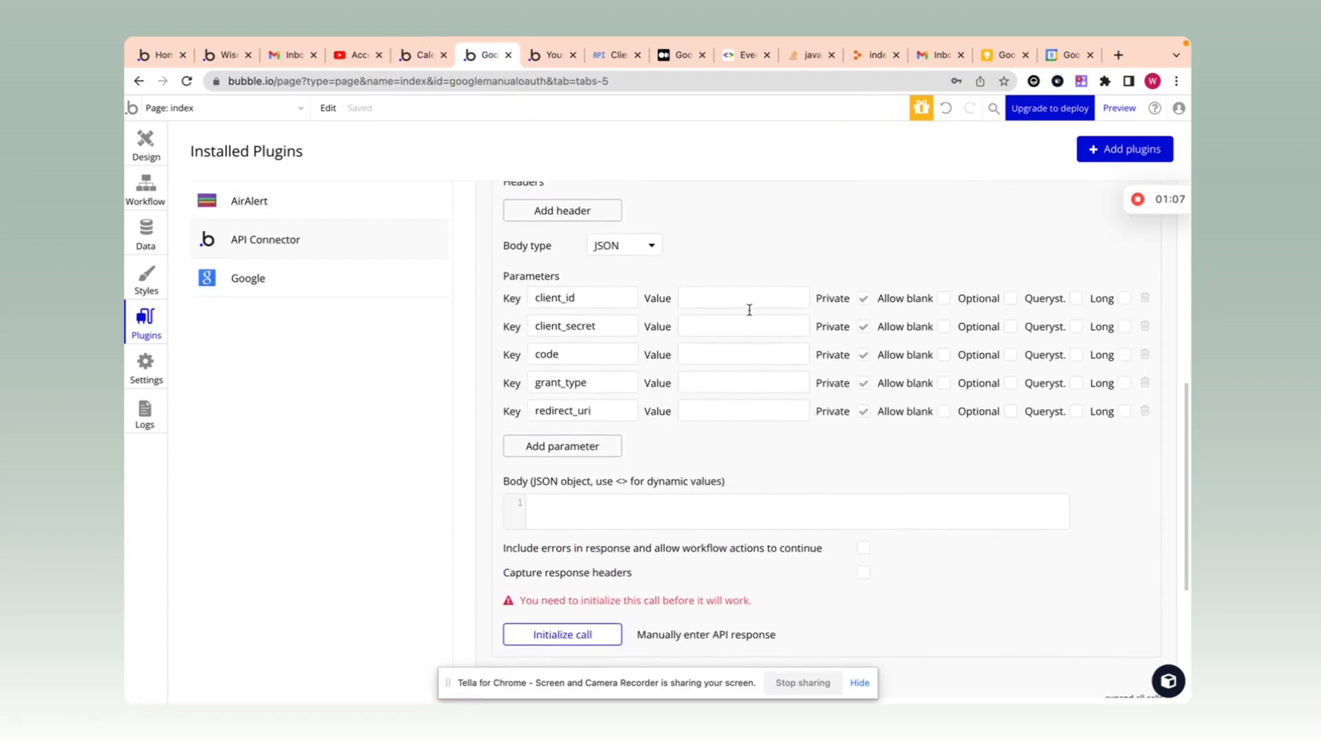
click(749, 292)
scroll(757, 274, up, 1)
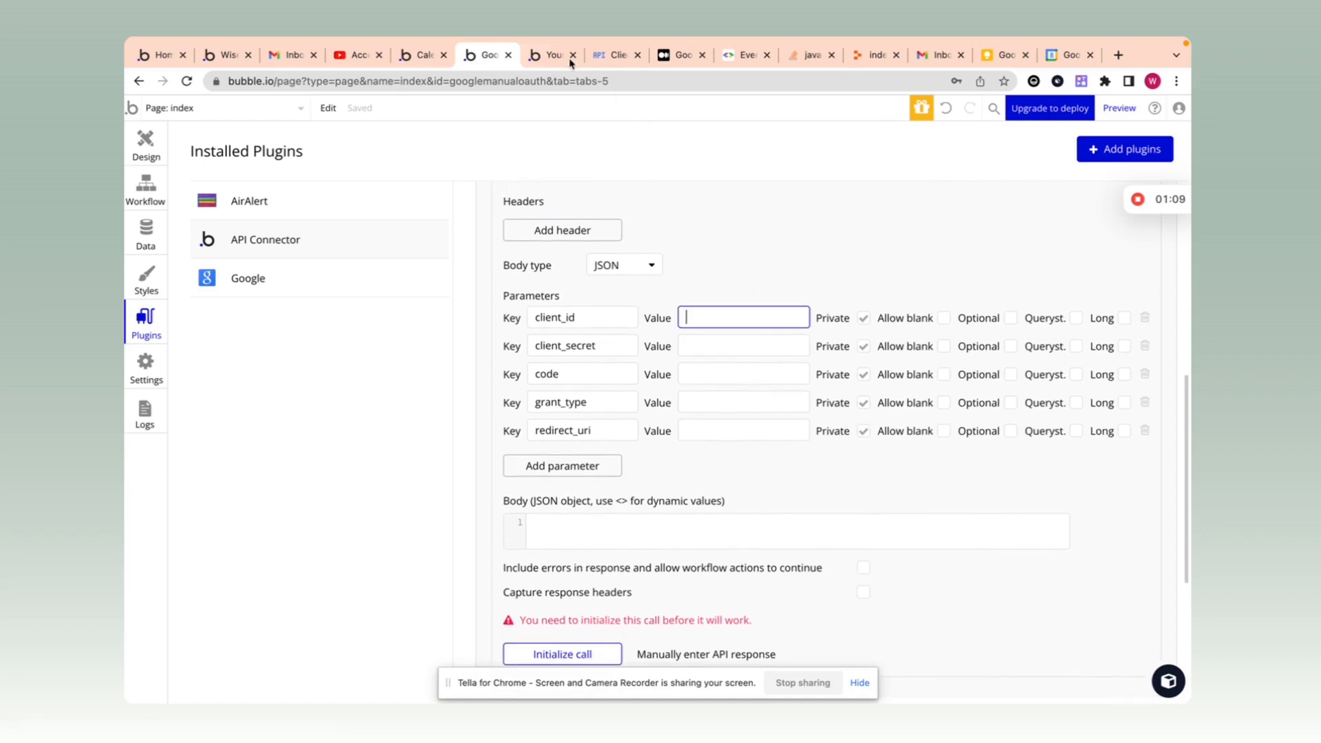
Step: Paste the Google Cloud OAuth client's Client ID into the client_id value
click(614, 55)
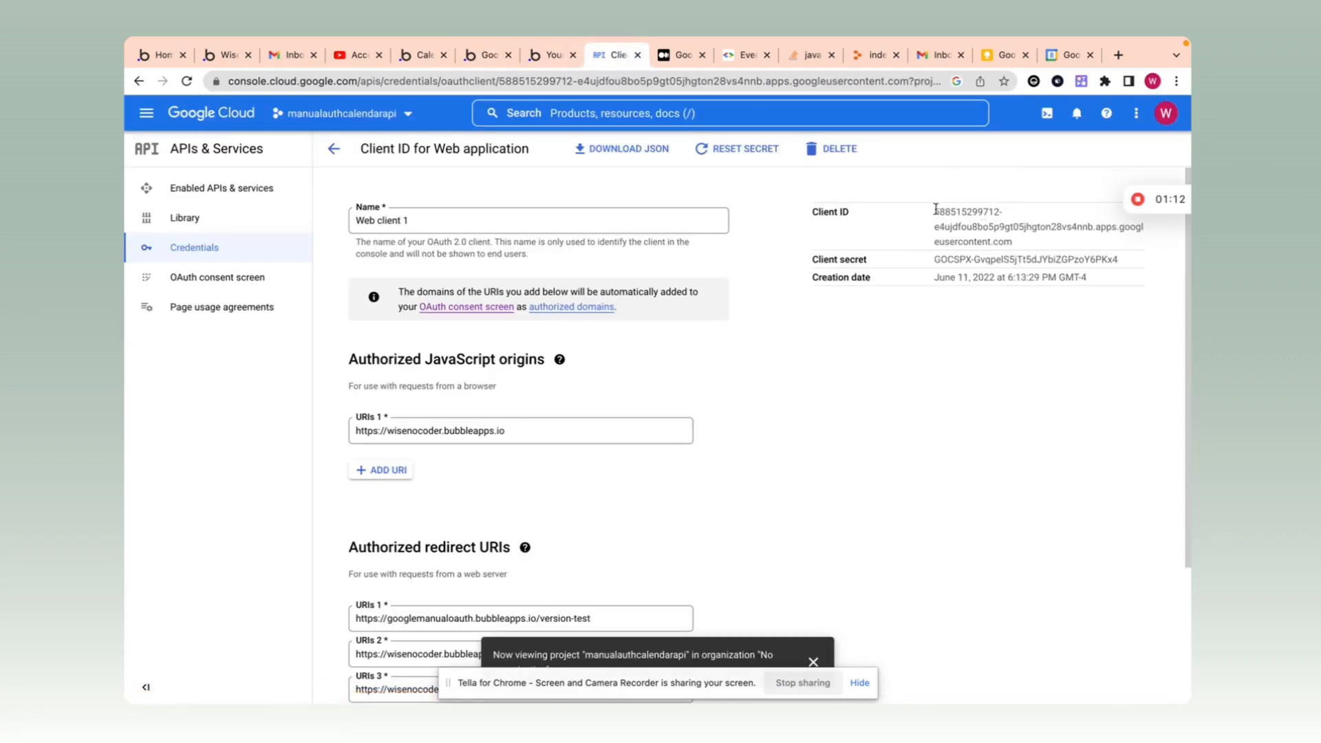
drag(932, 207, 1021, 249)
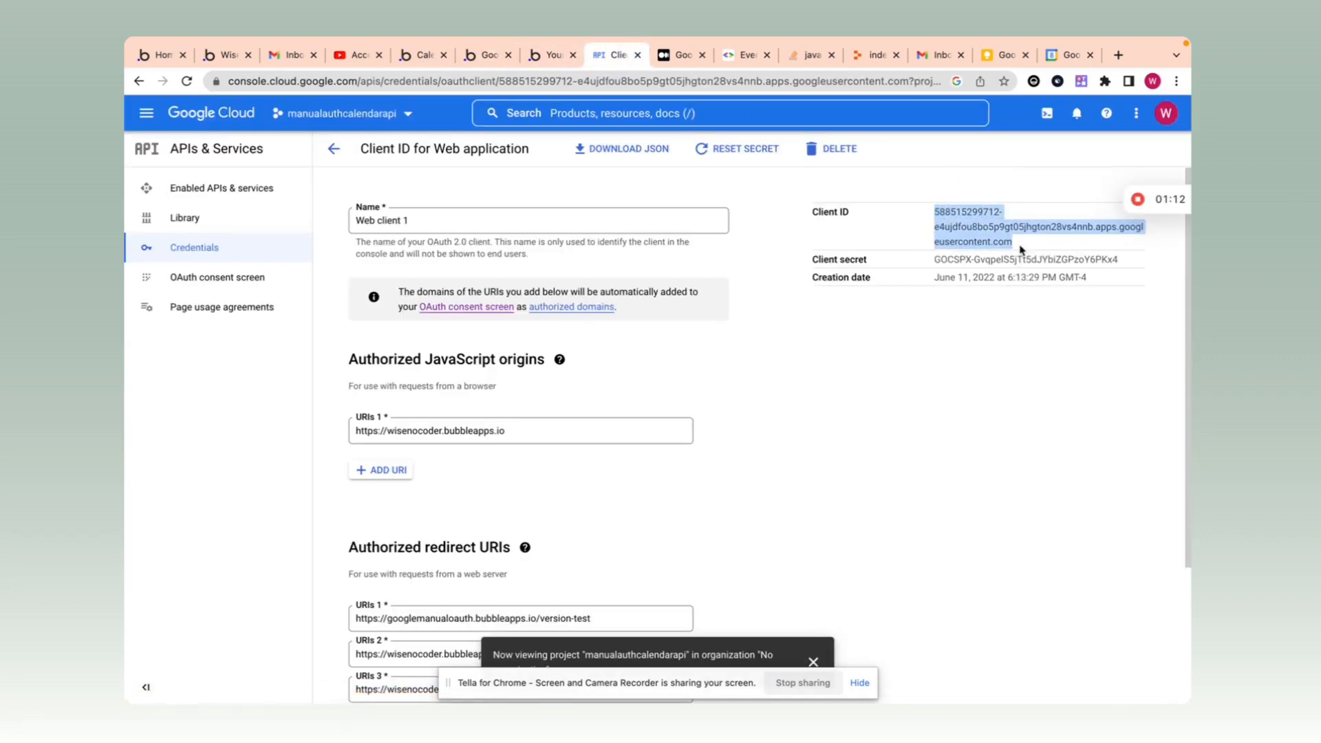
click(487, 57)
click(691, 313)
key(ctrl+v)
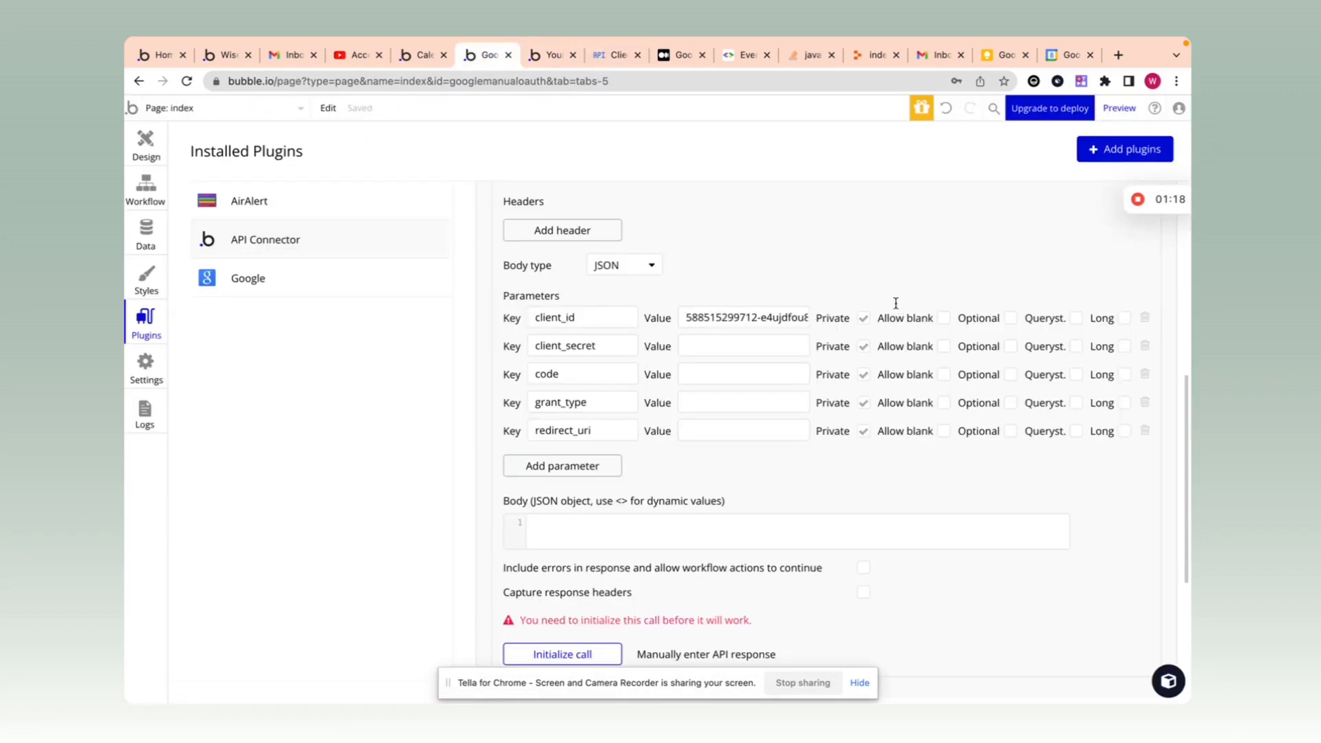
Step: Paste the Google Cloud client secret into the client_secret value
click(614, 57)
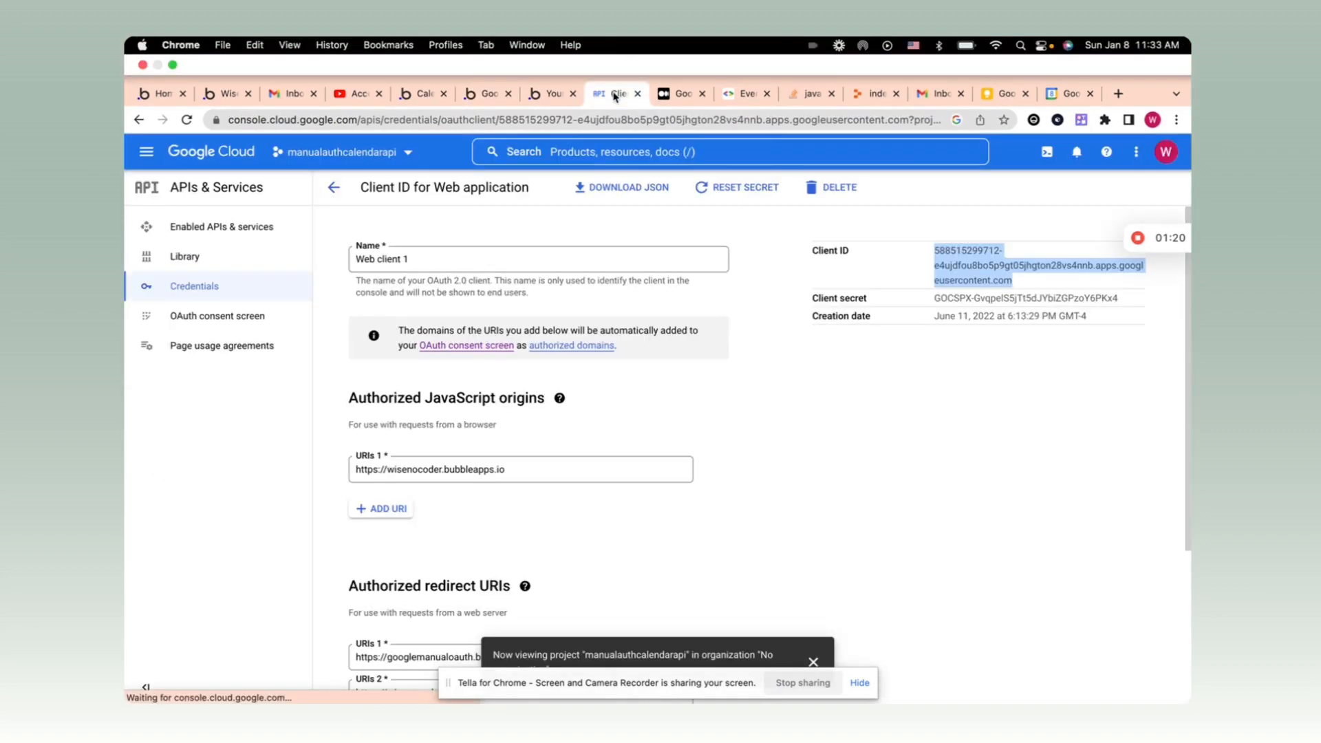
mouse_move(1134, 258)
mouse_down()
mouse_move(963, 279)
mouse_move(1134, 256)
mouse_up()
triple_click(1134, 258)
key(ctrl+c)
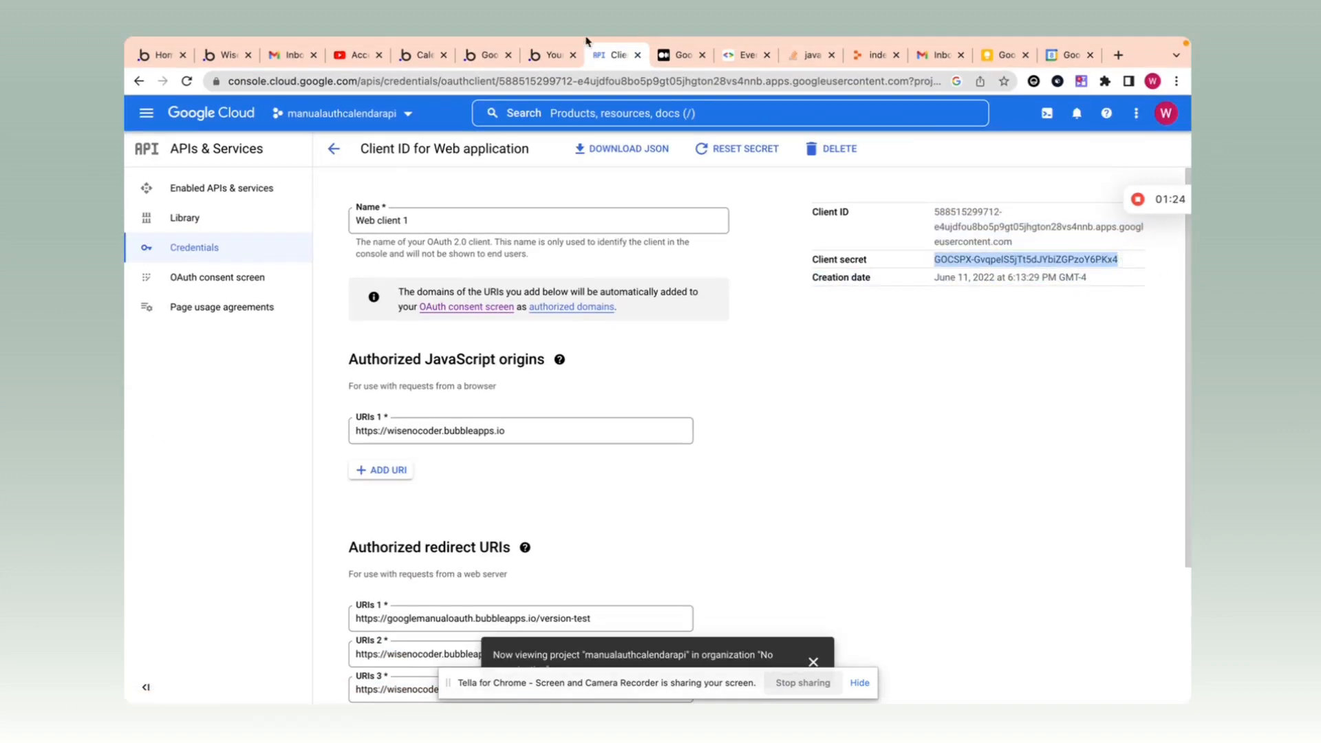
click(499, 58)
click(692, 346)
key(ctrl+v)
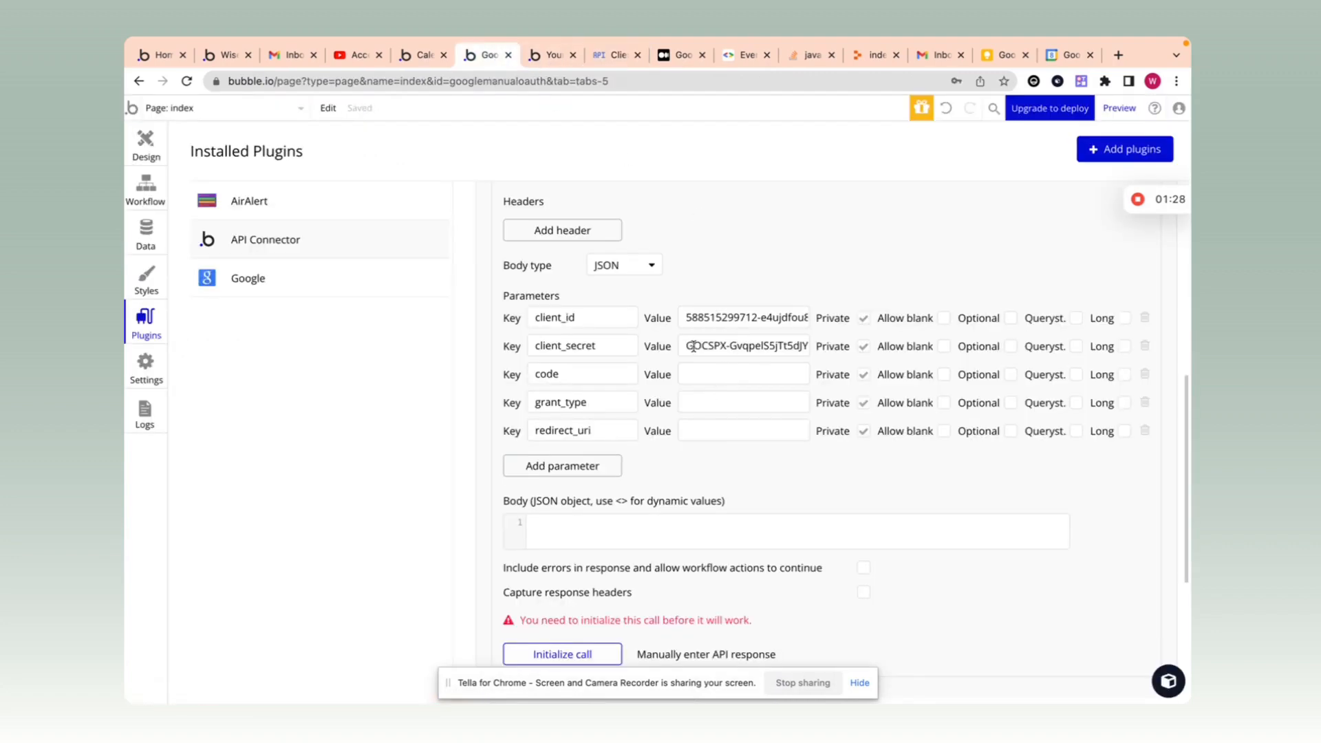
click(594, 58)
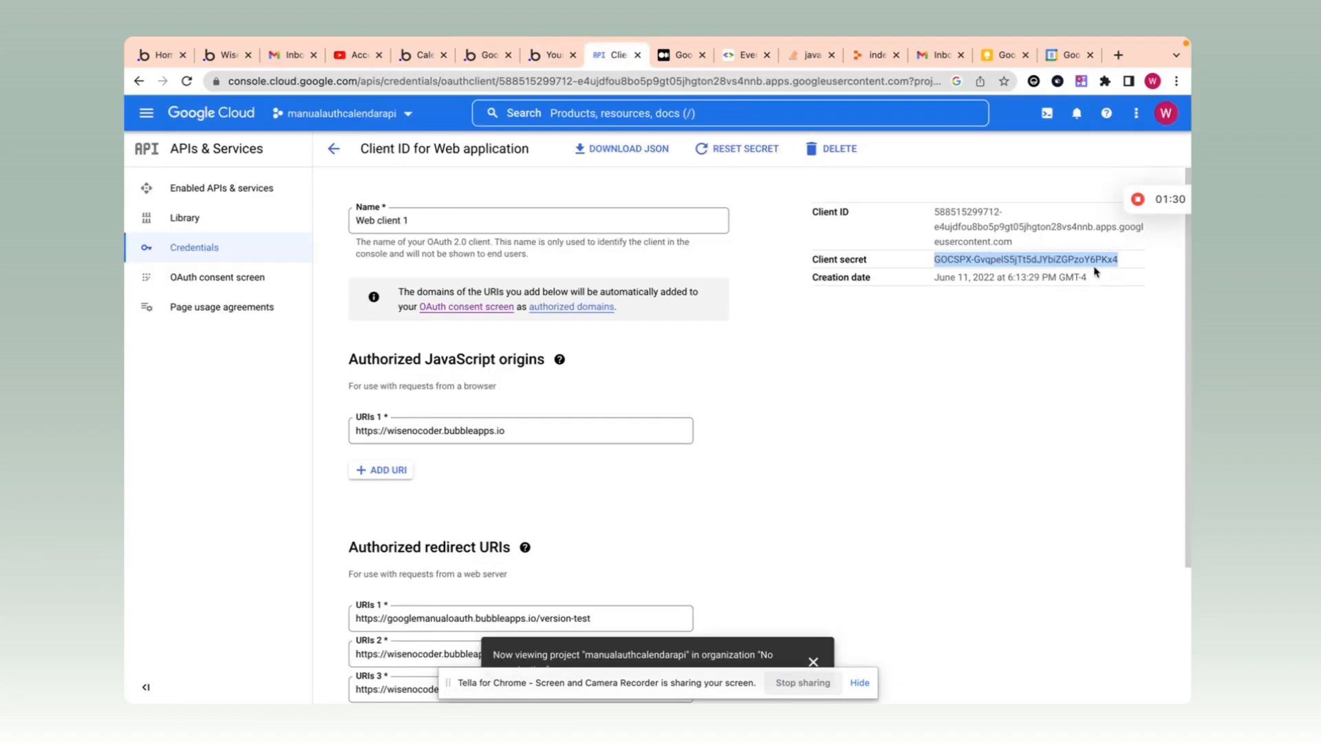
click(488, 56)
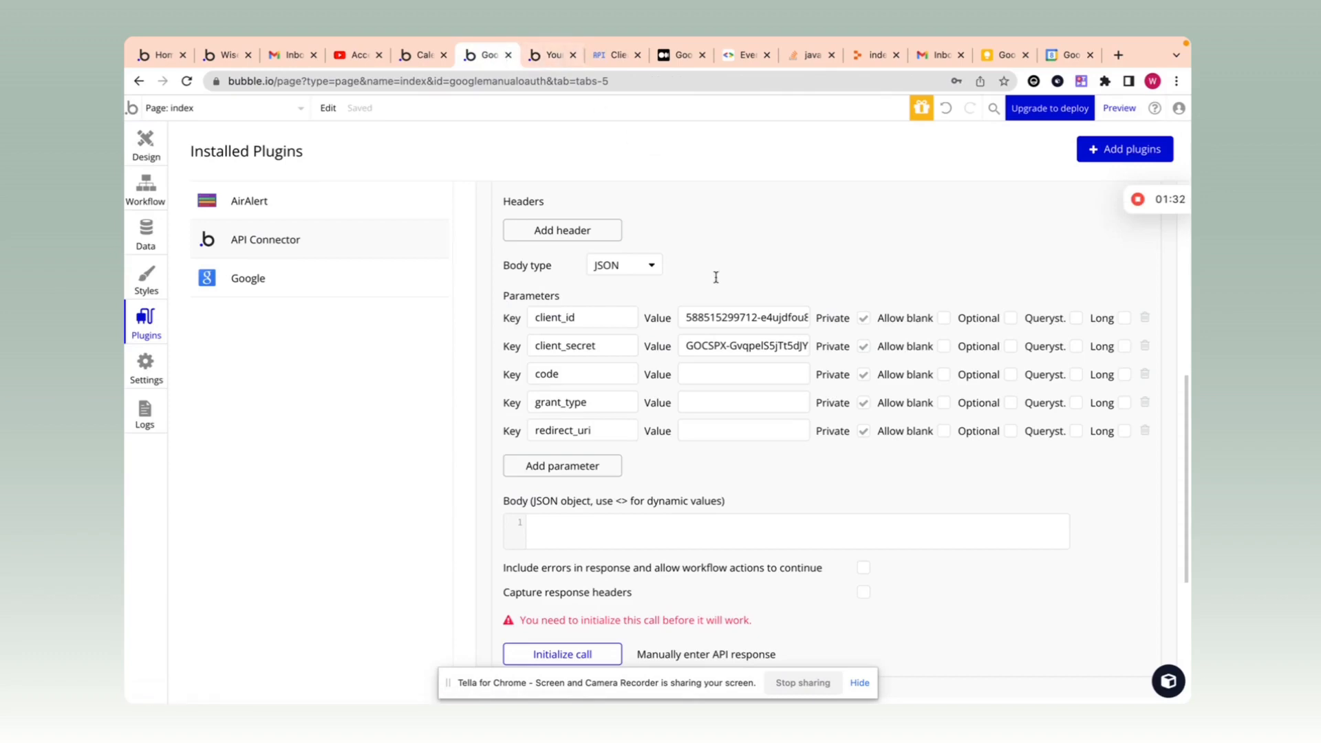
Step: Uncheck Private on the code parameter and begin filling the redirect_uri value
click(695, 377)
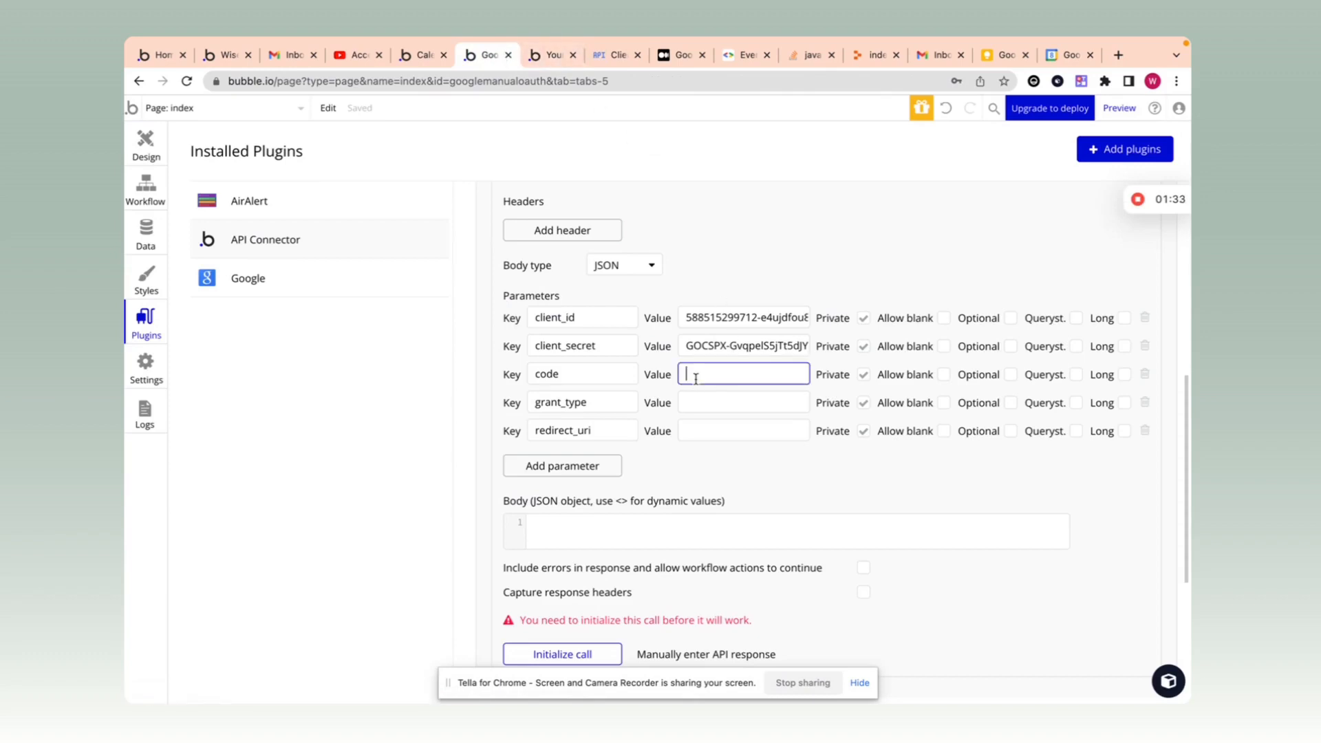
click(863, 375)
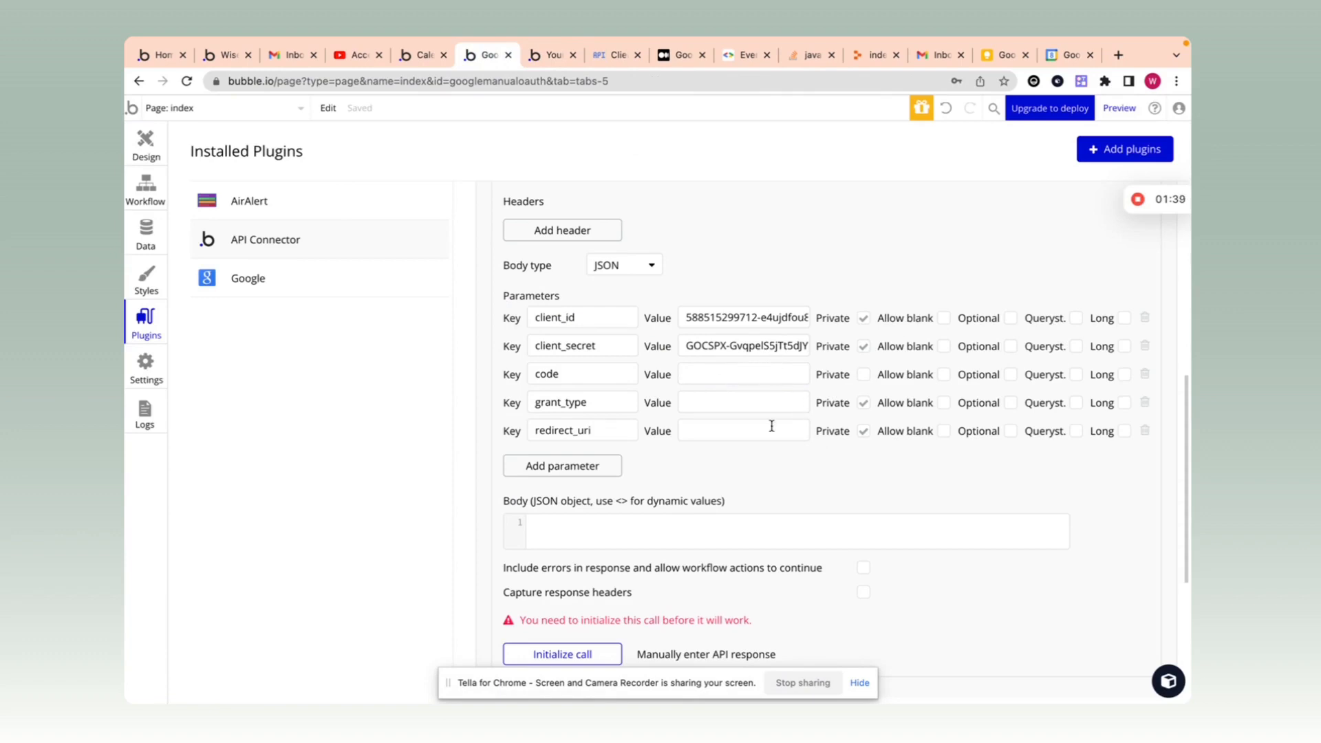
drag(612, 434, 528, 431)
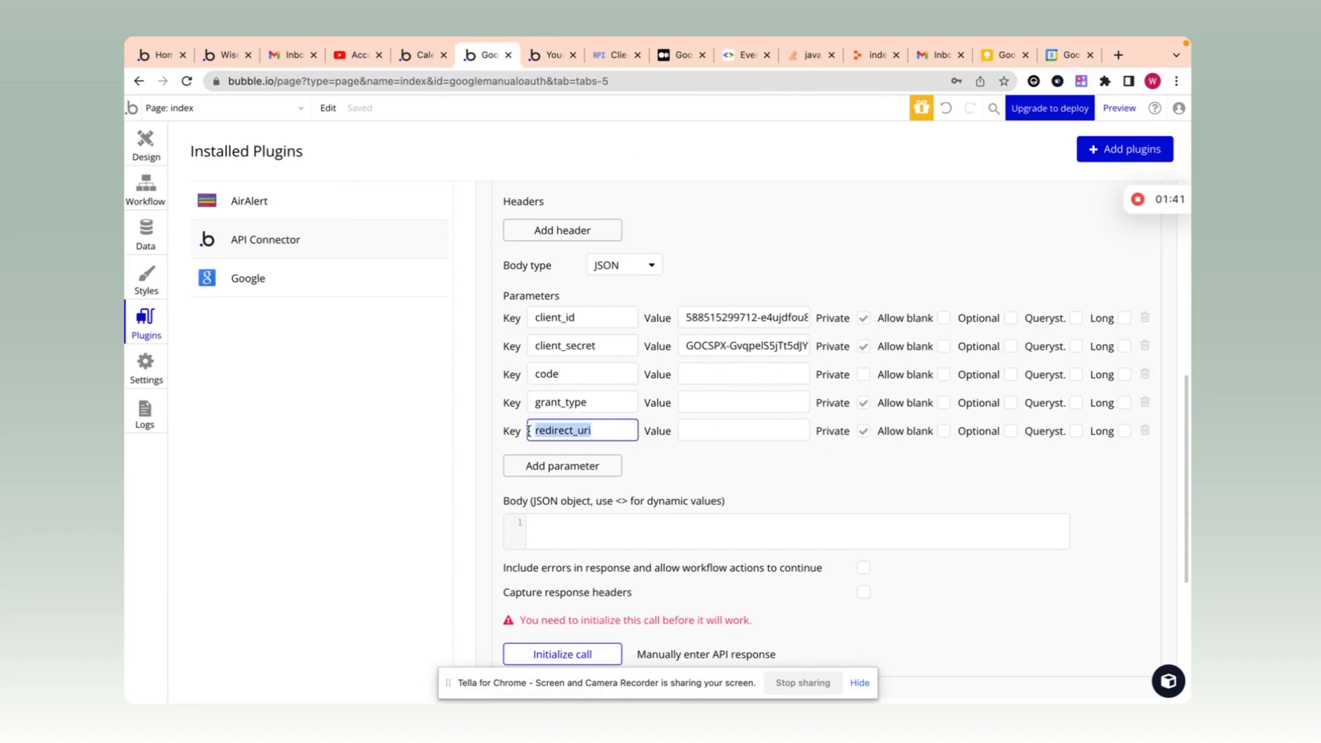
click(711, 437)
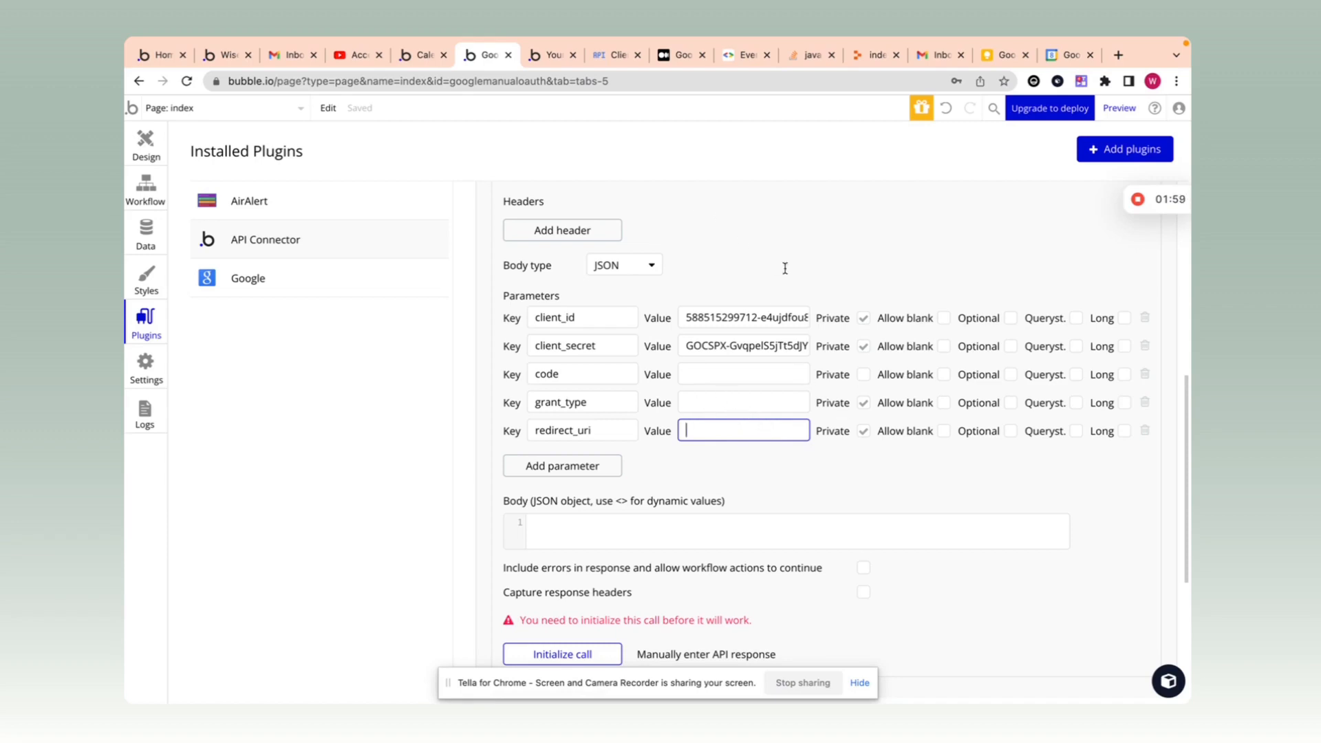
scroll(785, 268, up, 1)
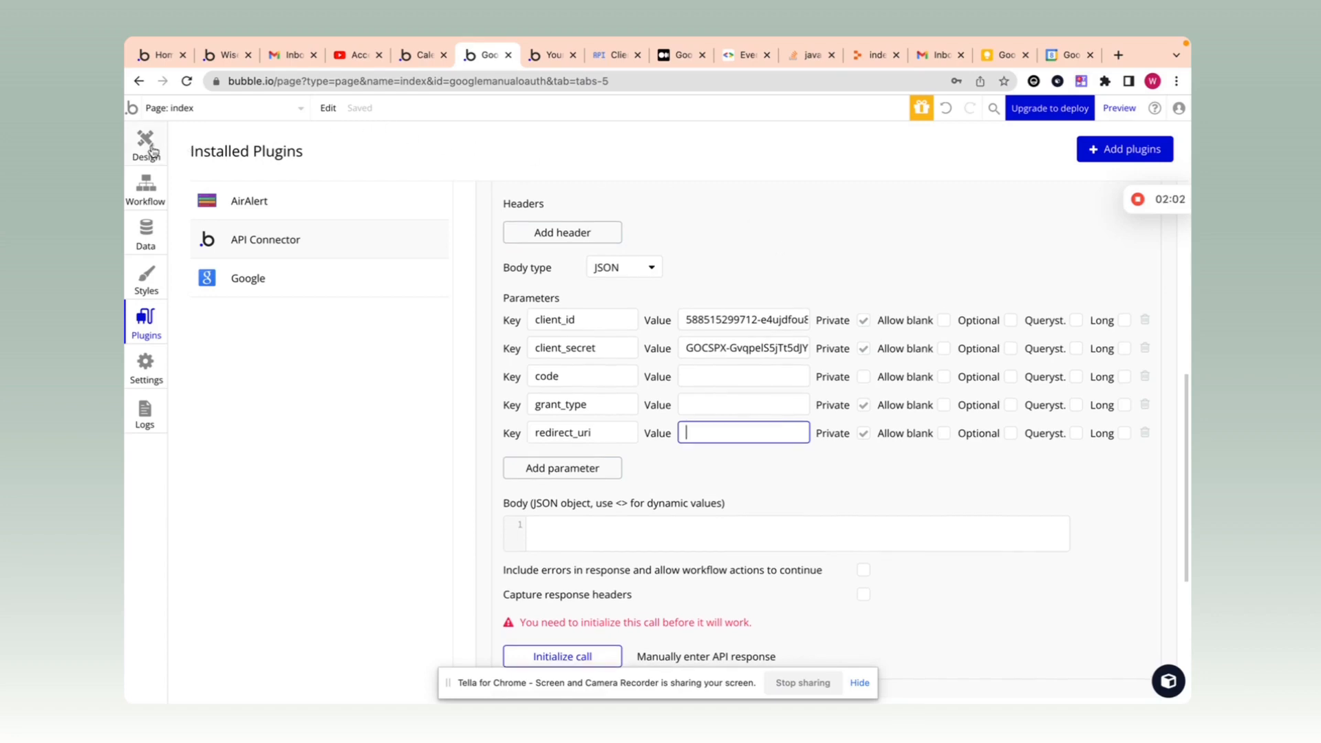
click(612, 55)
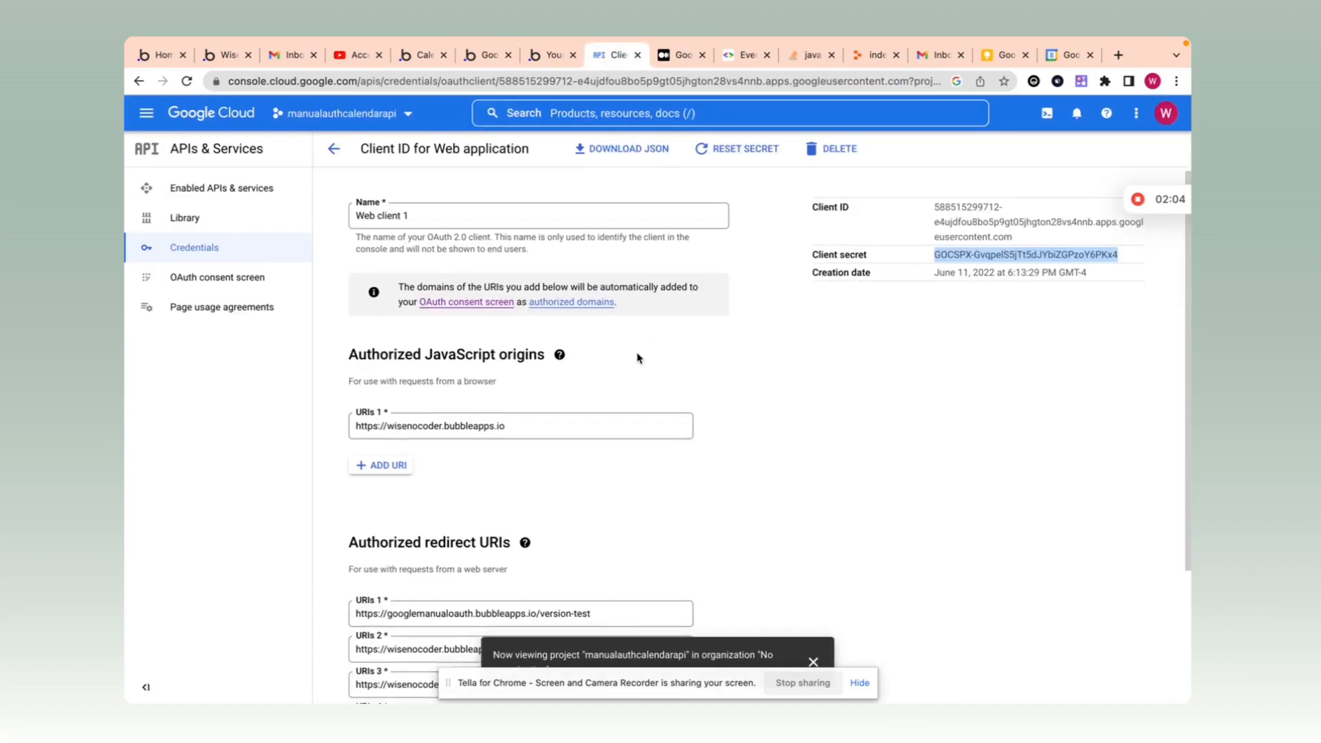
Step: Copy the first authorized redirect URI from Google Cloud, then return to Bubble's Design view
scroll(637, 358, down, 3)
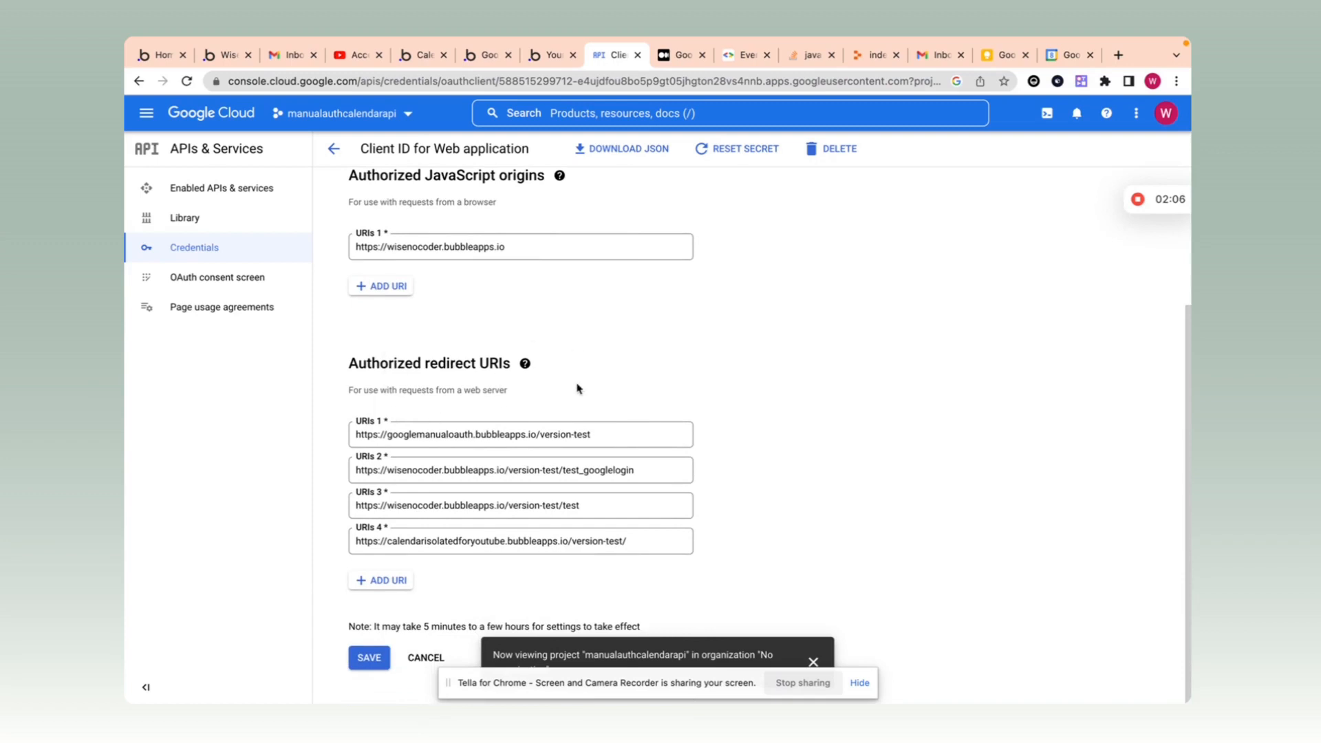
scroll(577, 385, up, 3)
scroll(578, 382, down, 2)
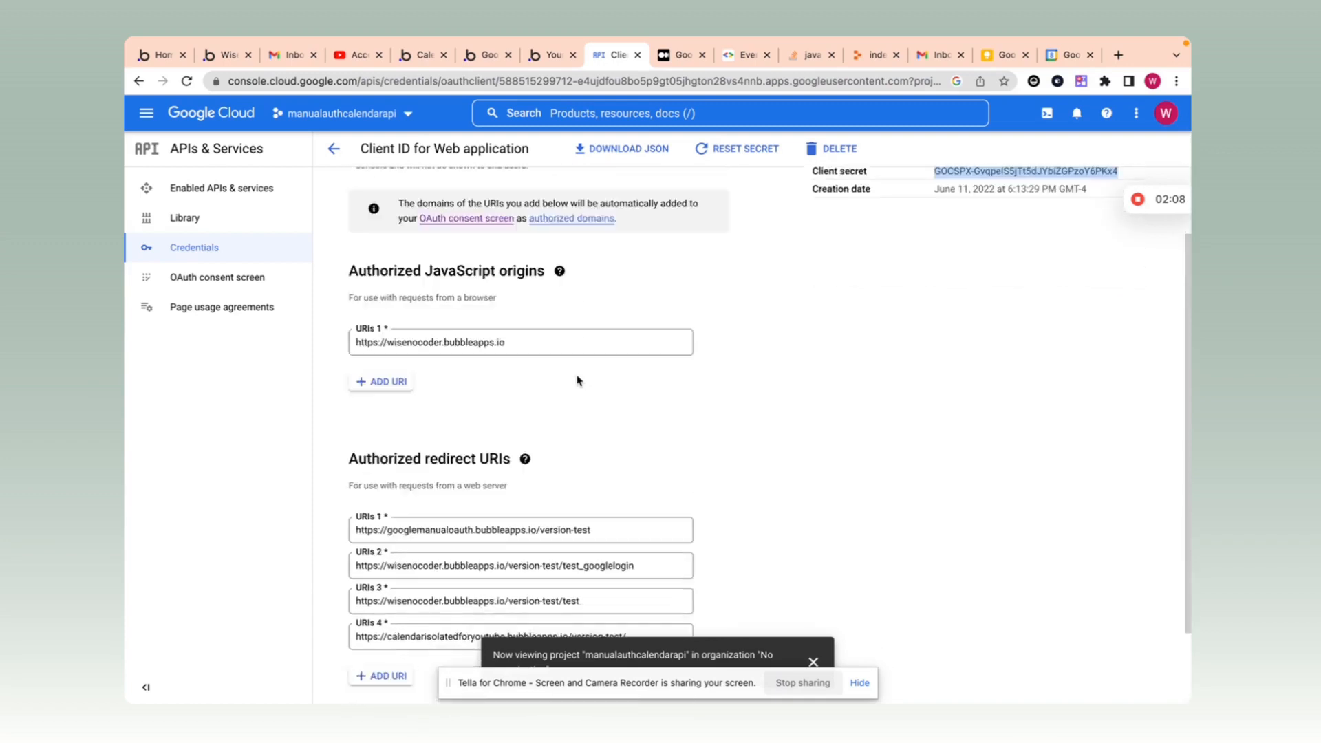
scroll(577, 381, down, 2)
drag(629, 433, 322, 436)
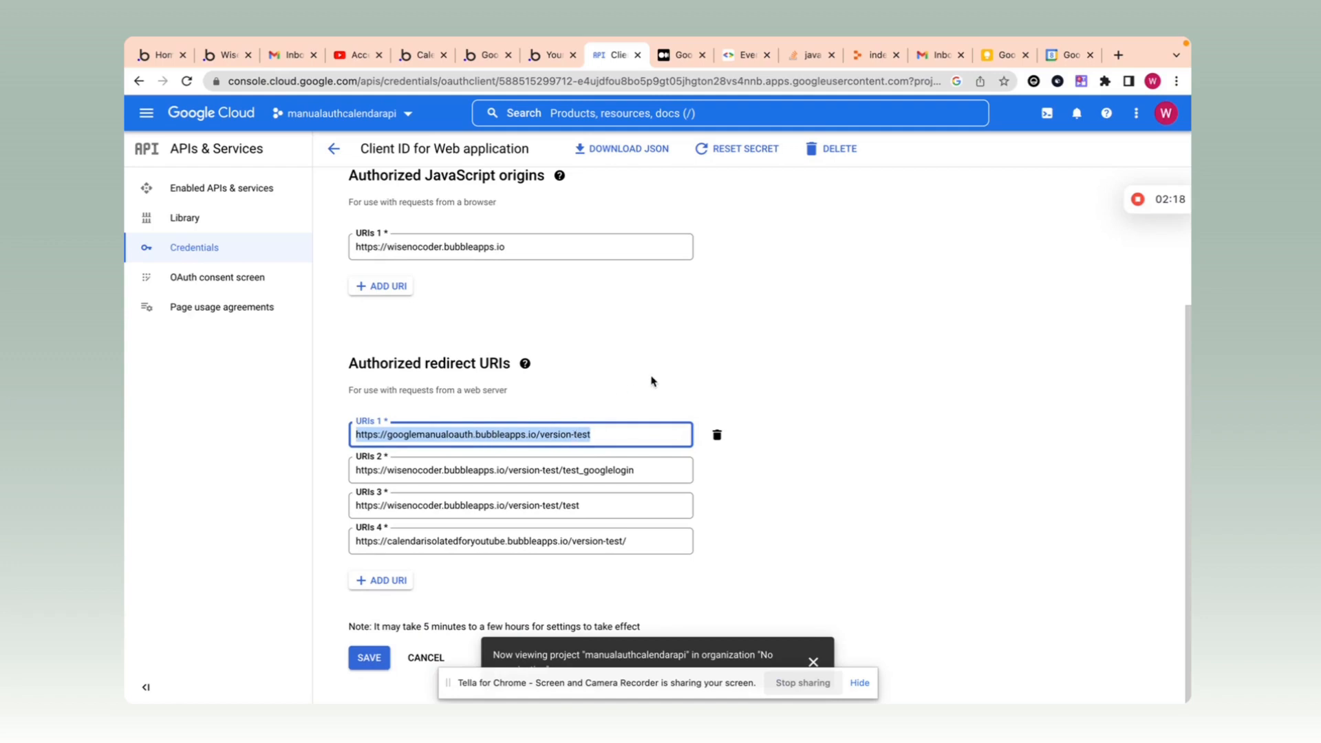
click(482, 55)
click(135, 144)
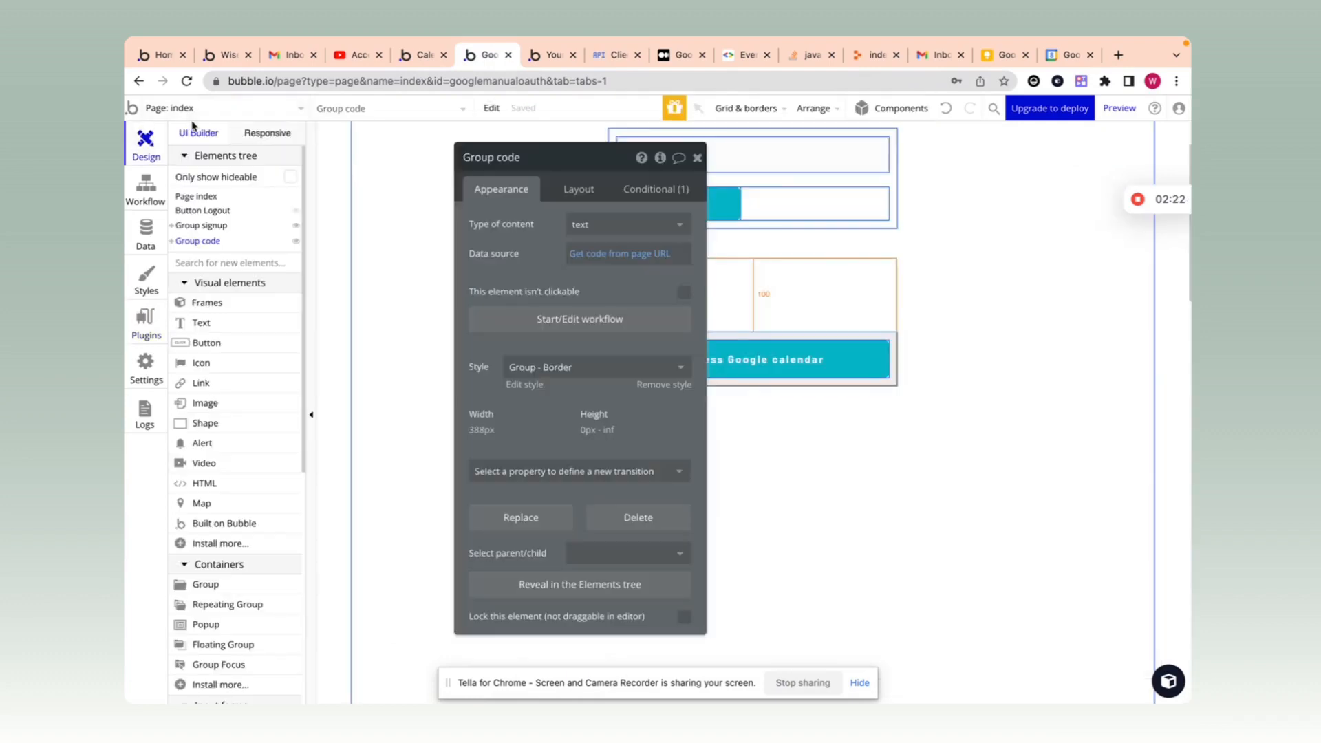
Step: Return to the API Connector call settings after rechecking the OAuth client's redirect URIs
click(146, 318)
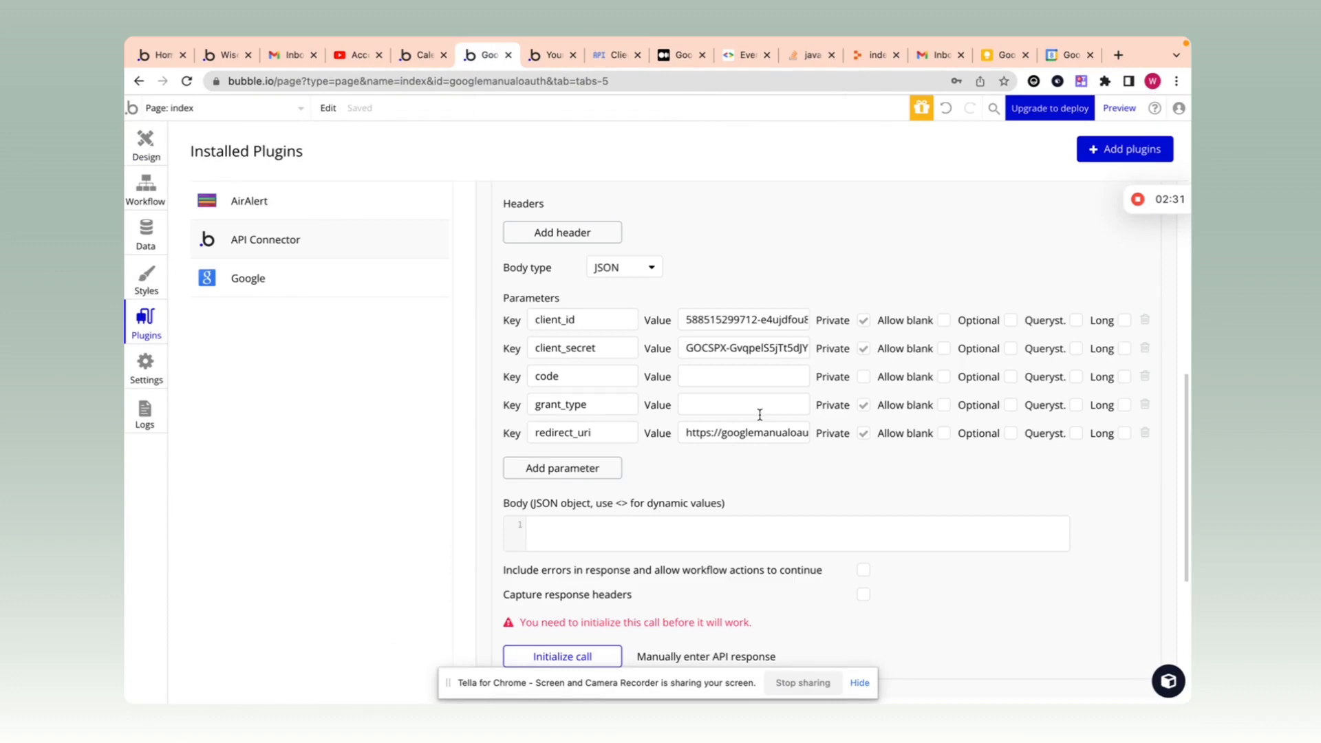
click(146, 145)
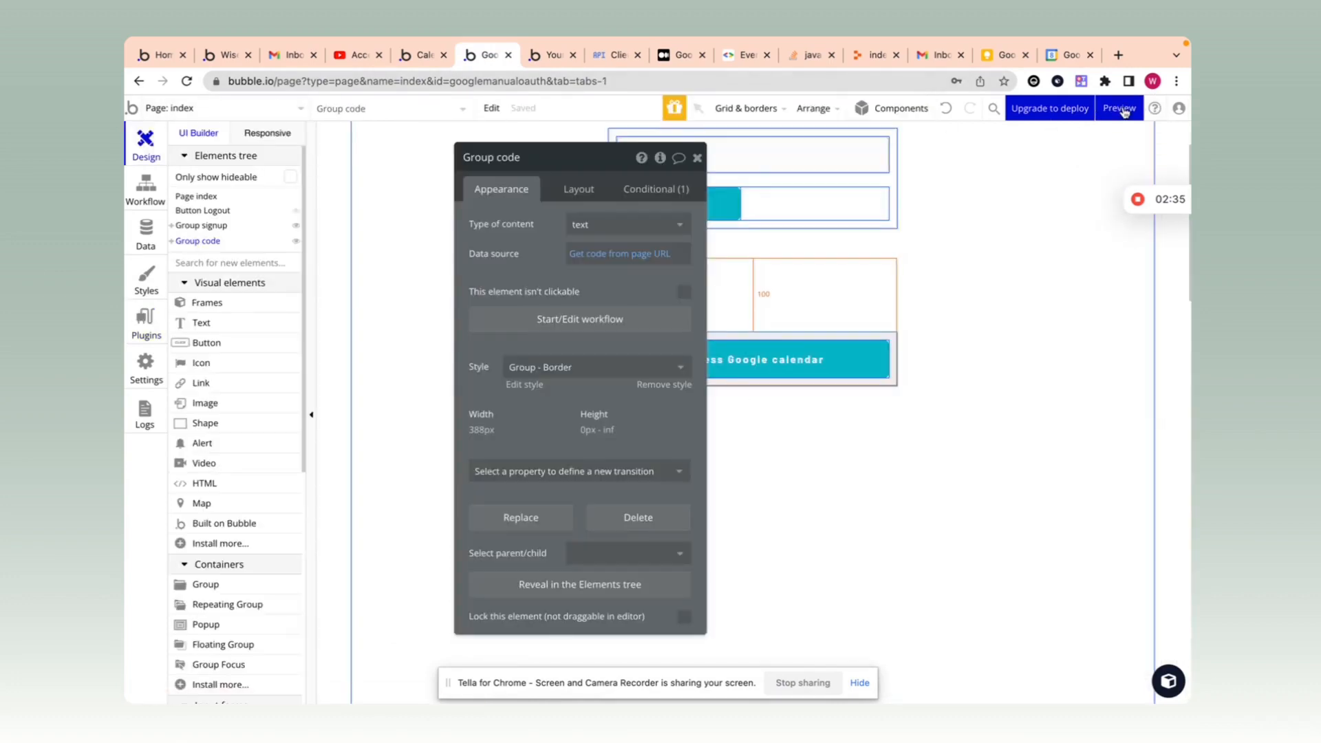
click(143, 322)
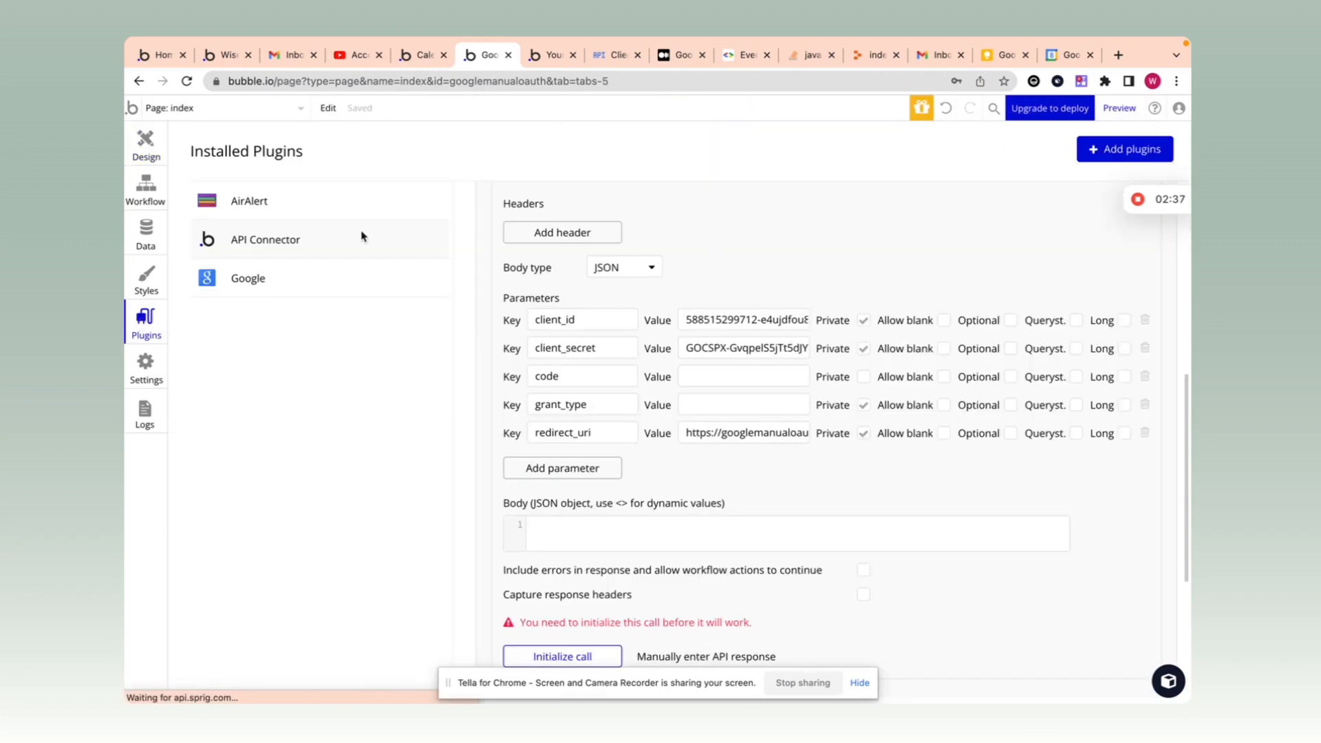
click(612, 55)
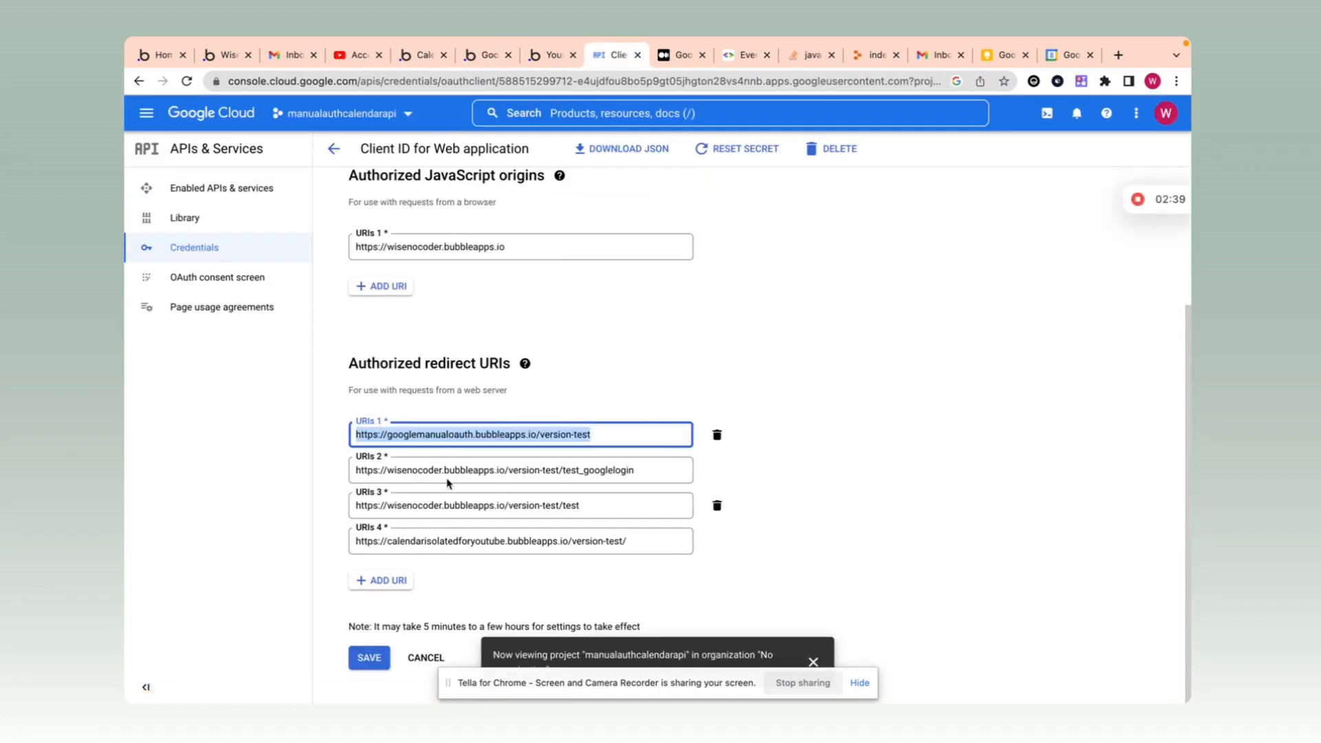
click(517, 55)
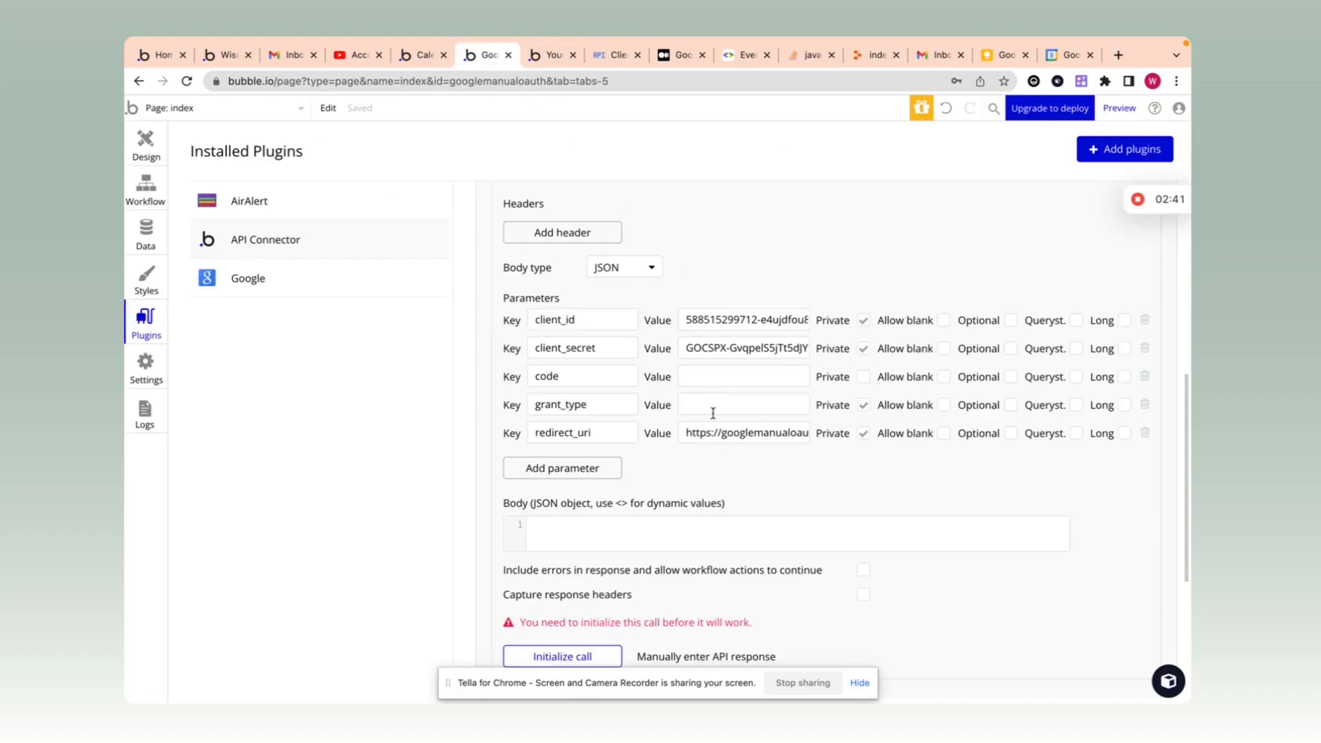
Step: Set the grant_type value to authorization_code, copied from the other app's token call
click(725, 402)
click(421, 55)
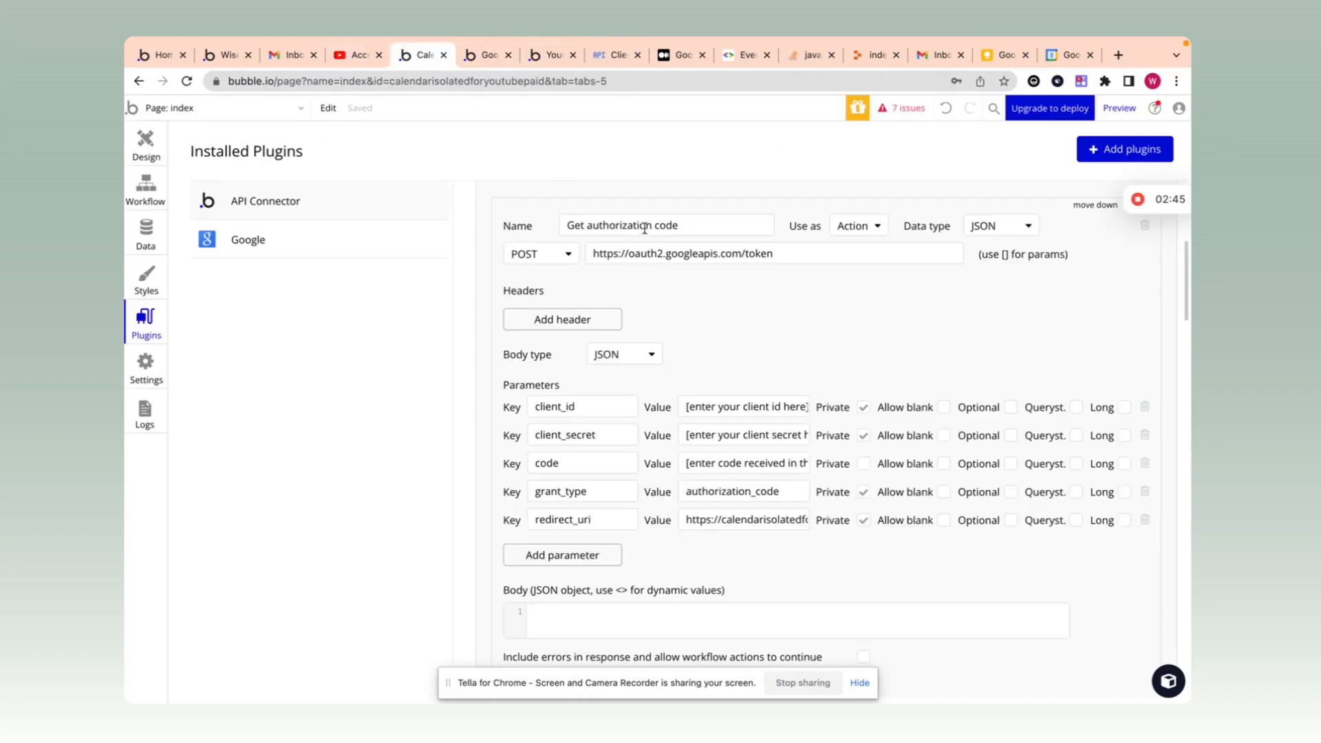
drag(784, 495, 688, 483)
key(super+c)
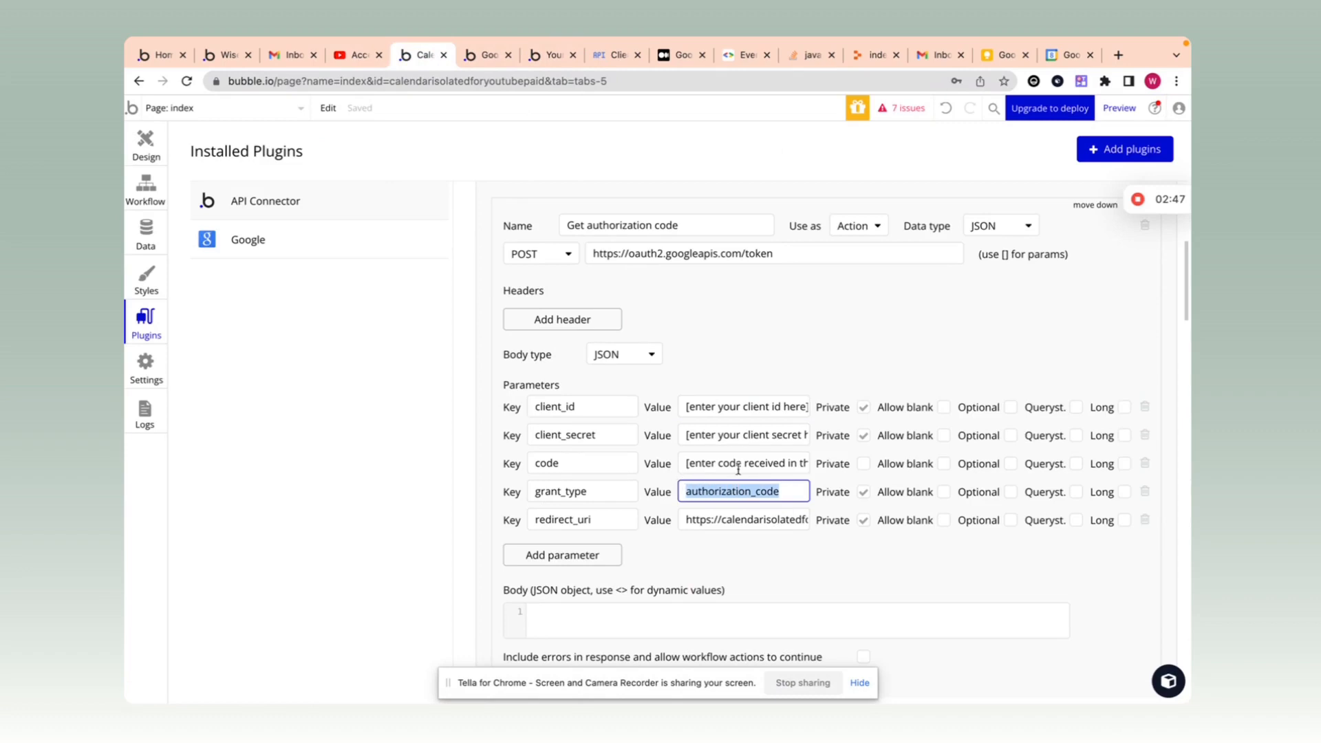
click(481, 55)
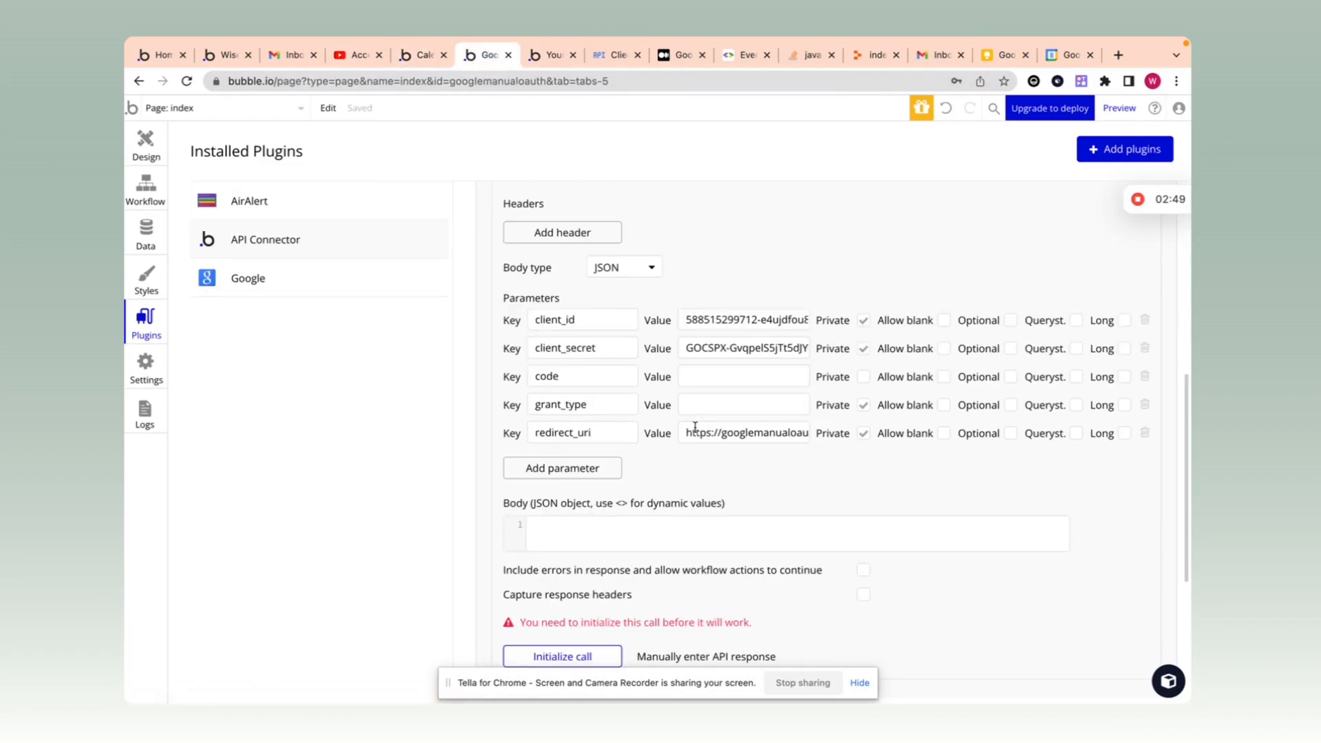
click(701, 406)
key(super+v)
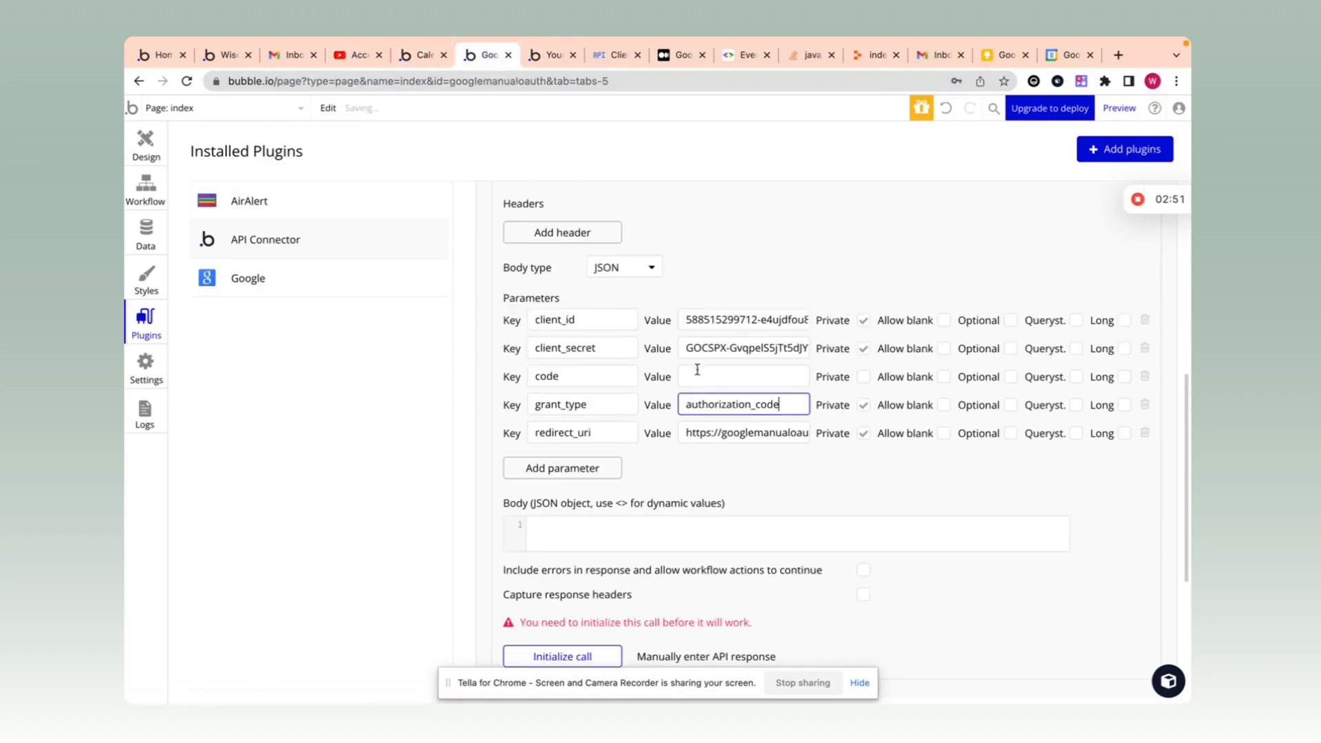
click(645, 377)
scroll(723, 420, down, 1)
scroll(805, 465, up, 2)
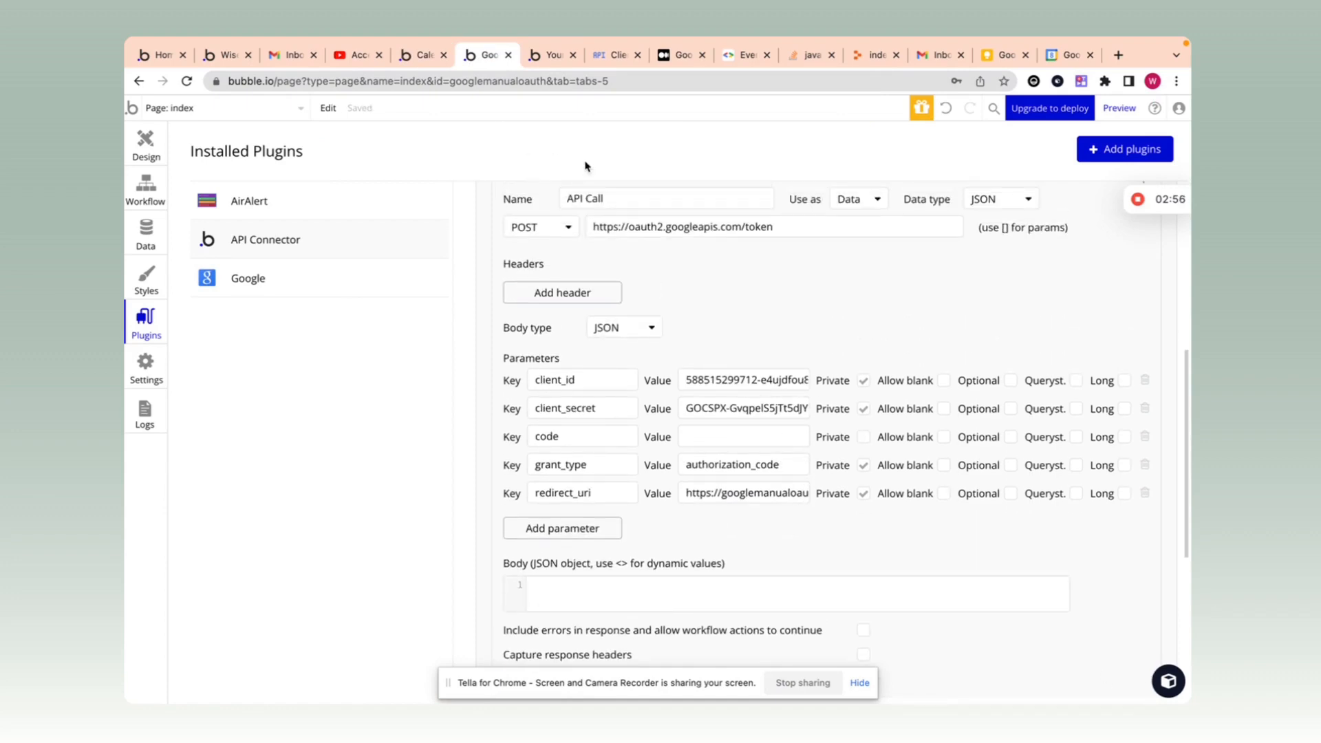
Step: Rename the token call to get_access_token
triple_click(623, 192)
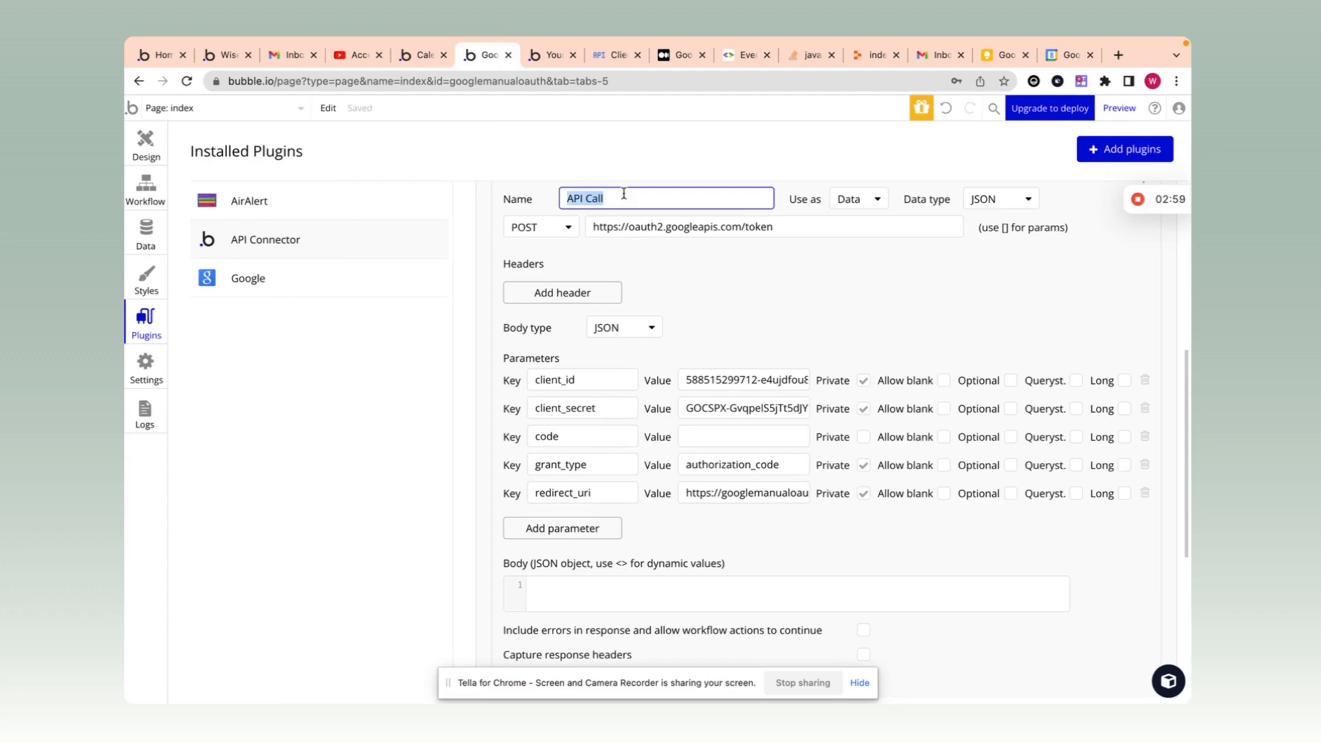
text(get_access_token)
click(678, 286)
scroll(725, 271, up, 1)
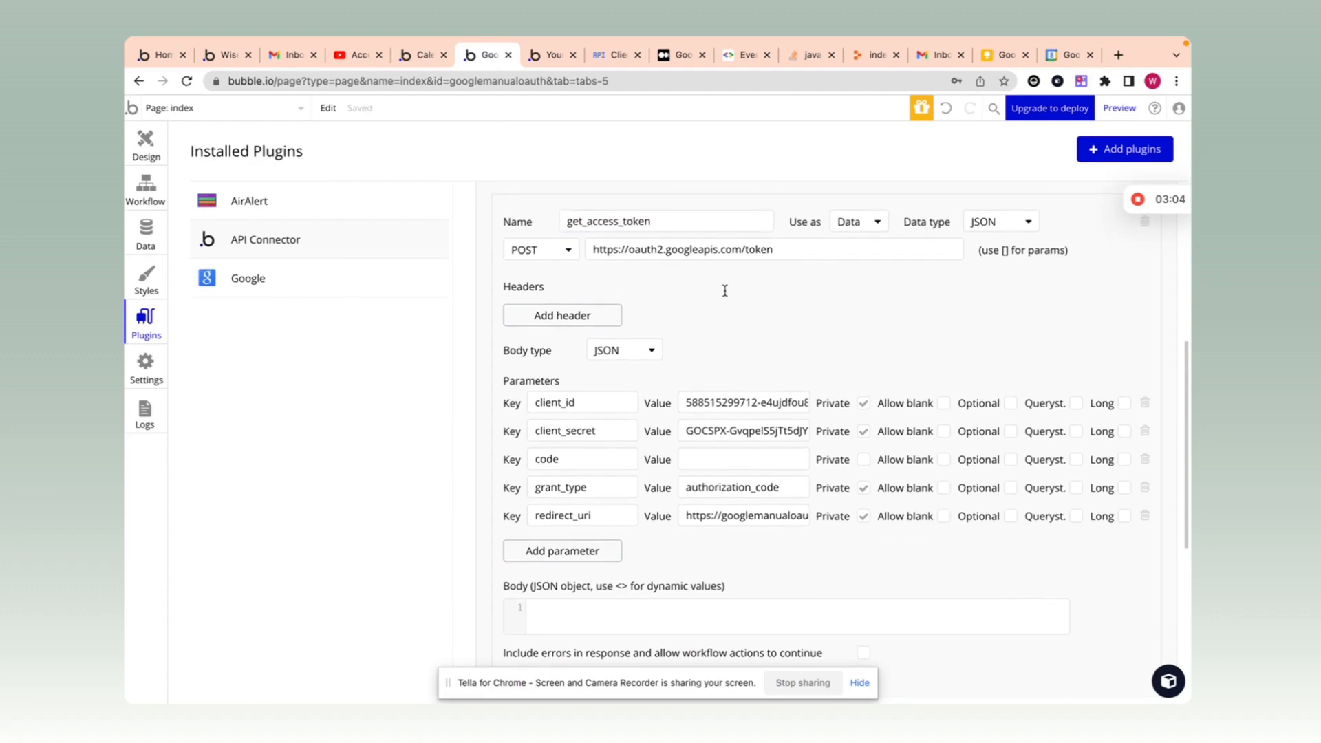
scroll(740, 360, down, 5)
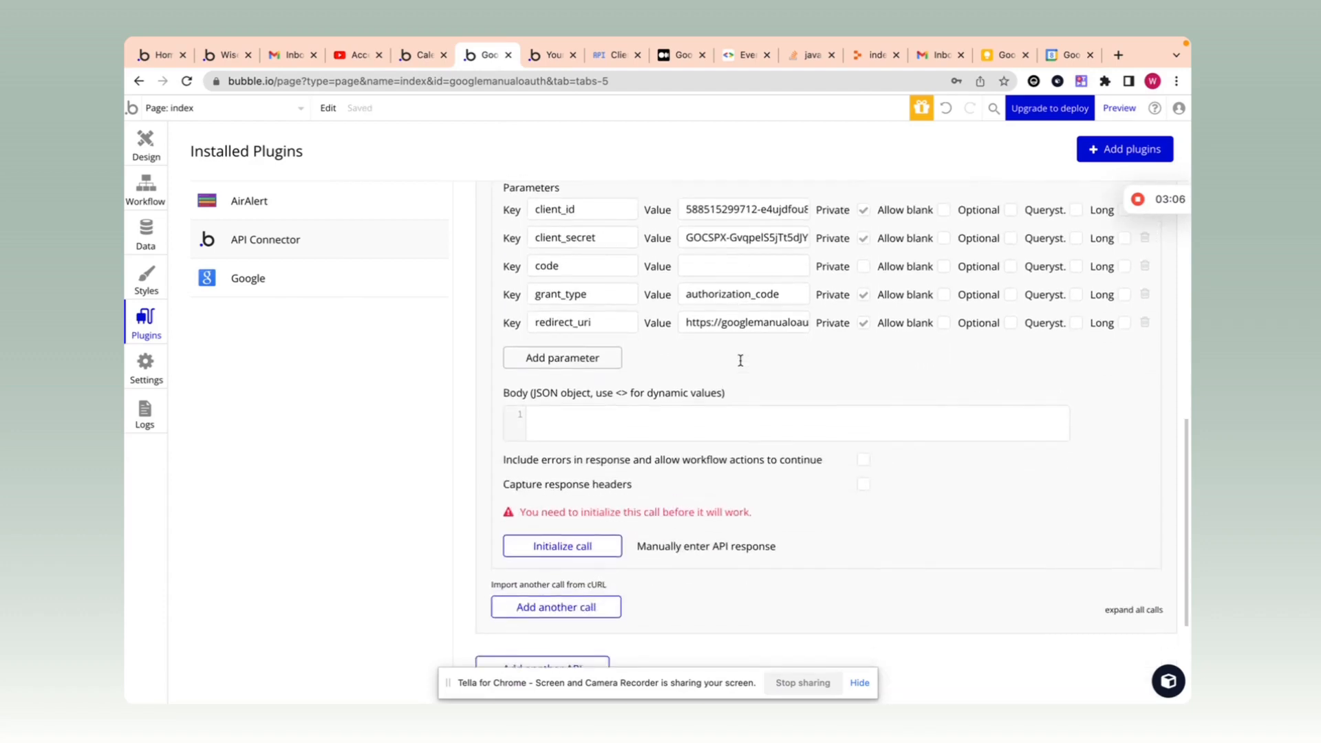
Step: Add a second call named get_access_token_via_refresh
click(556, 466)
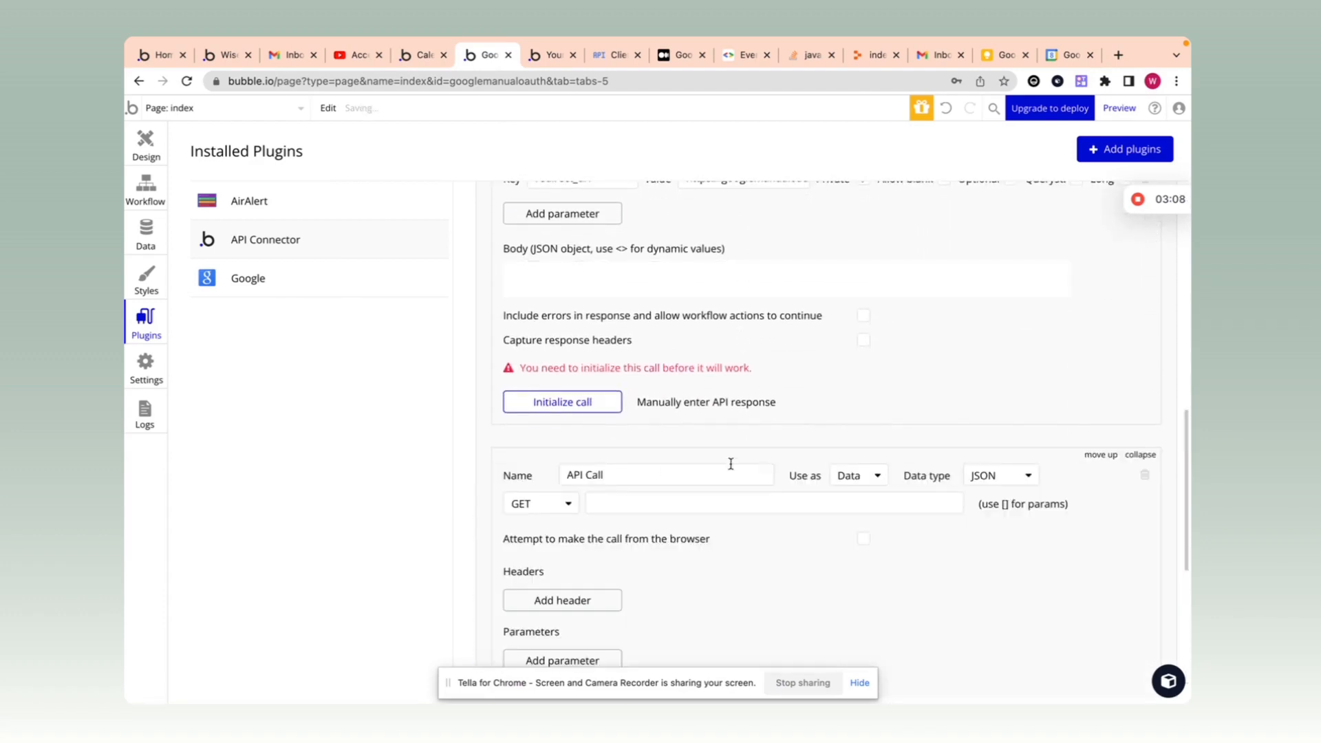
scroll(779, 415, up, 4)
scroll(761, 444, down, 3)
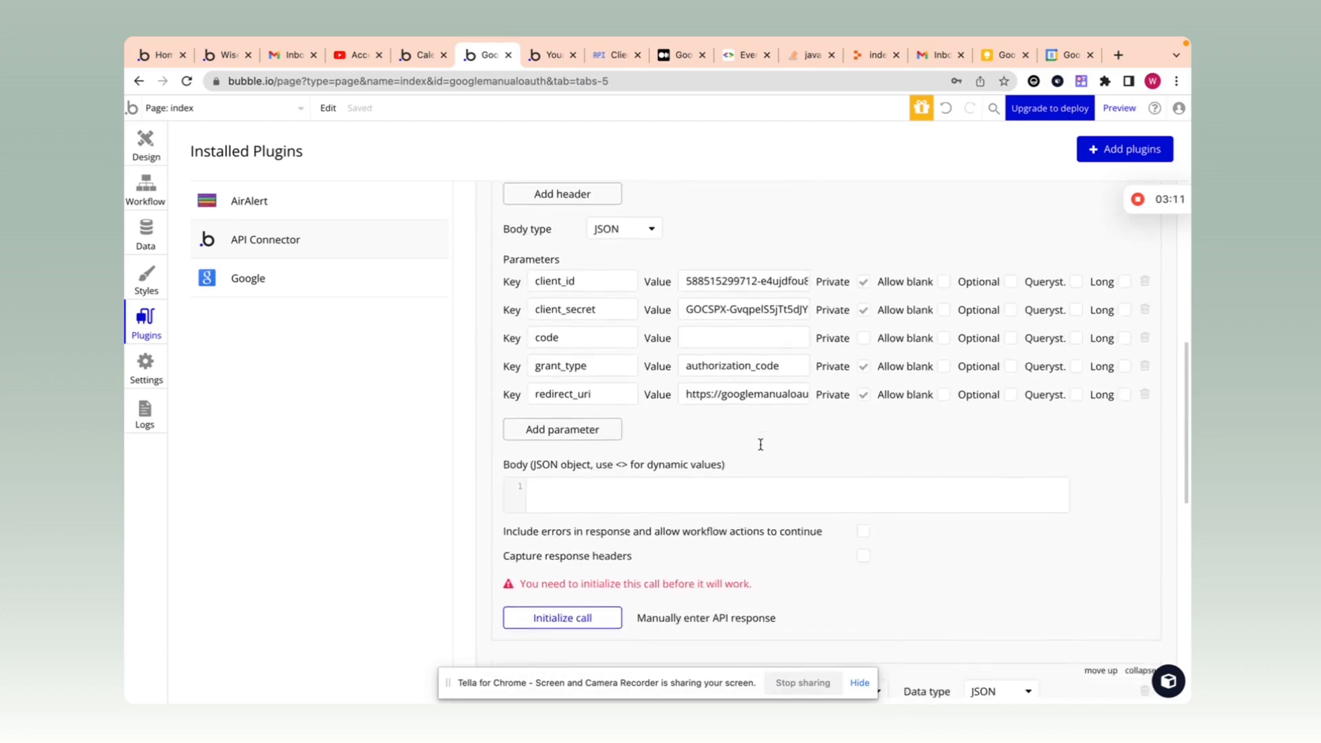
scroll(761, 447, up, 2)
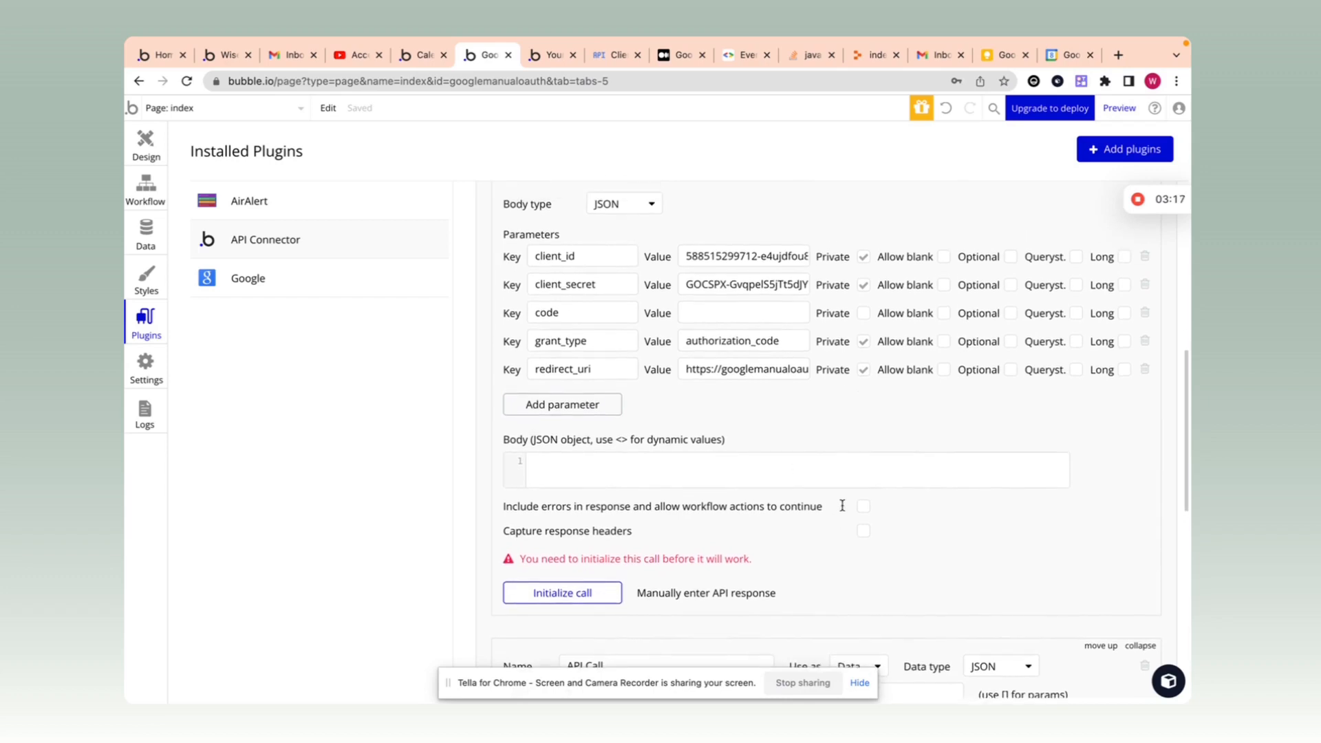
scroll(836, 505, down, 3)
triple_click(684, 463)
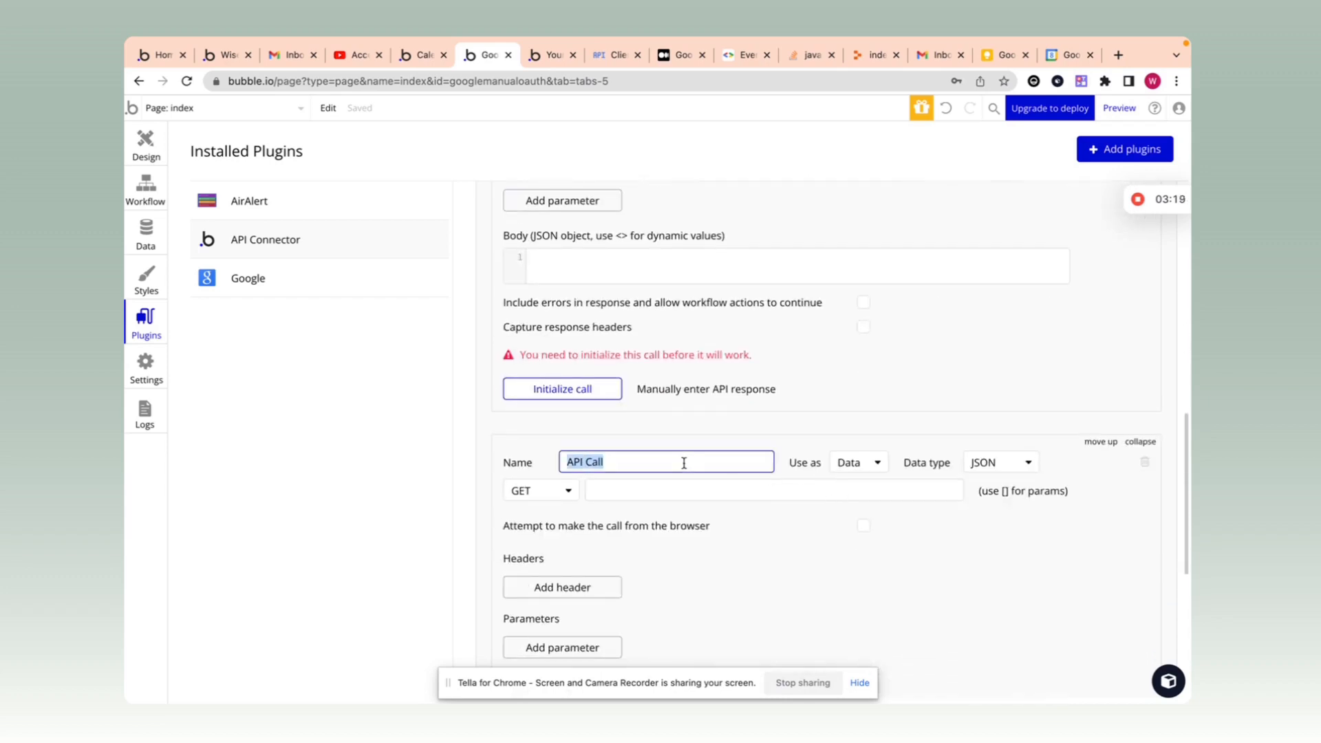
text(get_access_token)
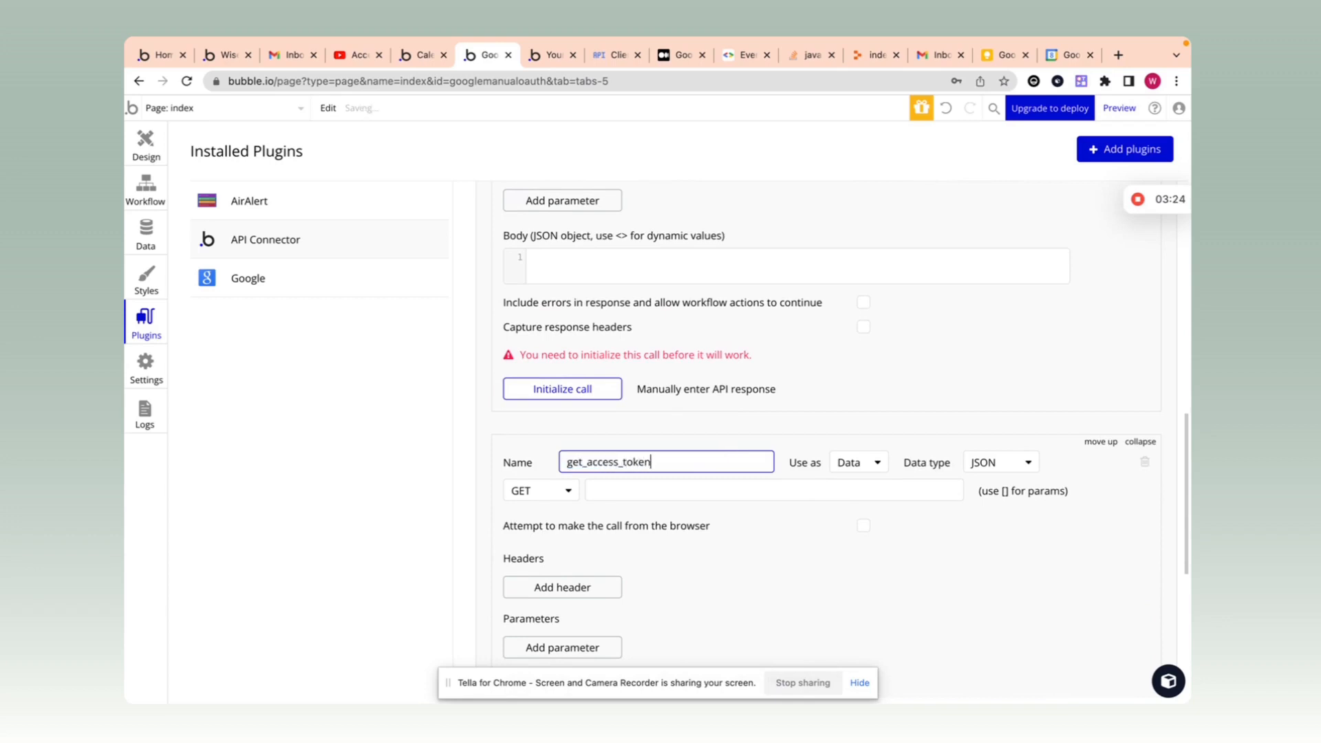
text(_via_refresh)
scroll(720, 447, up, 2)
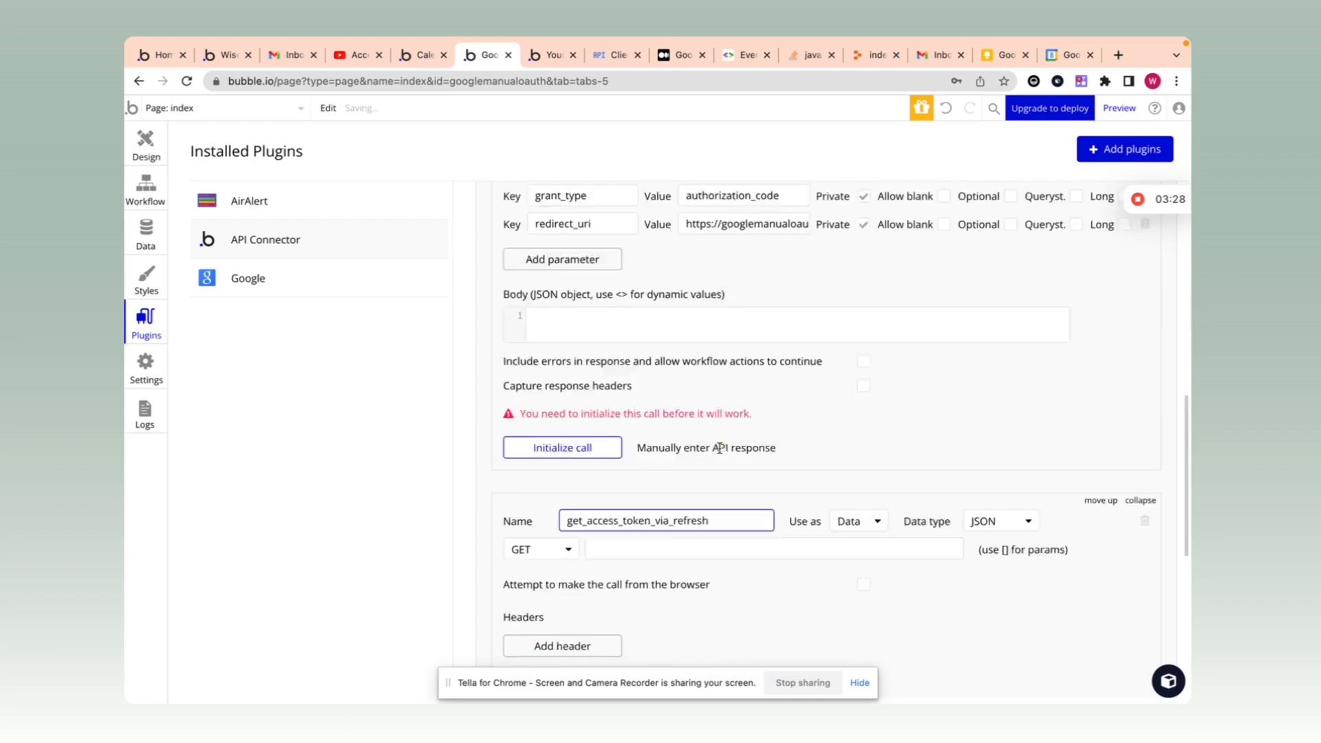
scroll(745, 308, up, 2)
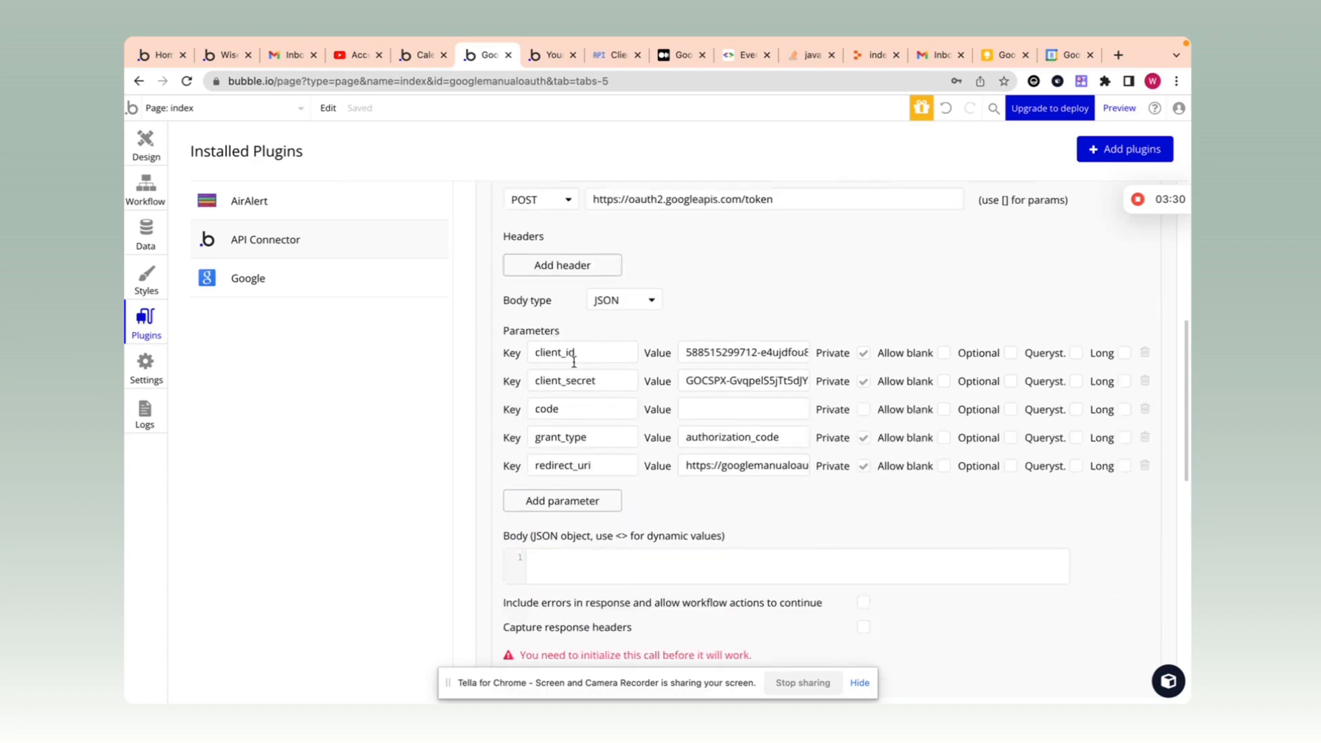
scroll(764, 330, down, 5)
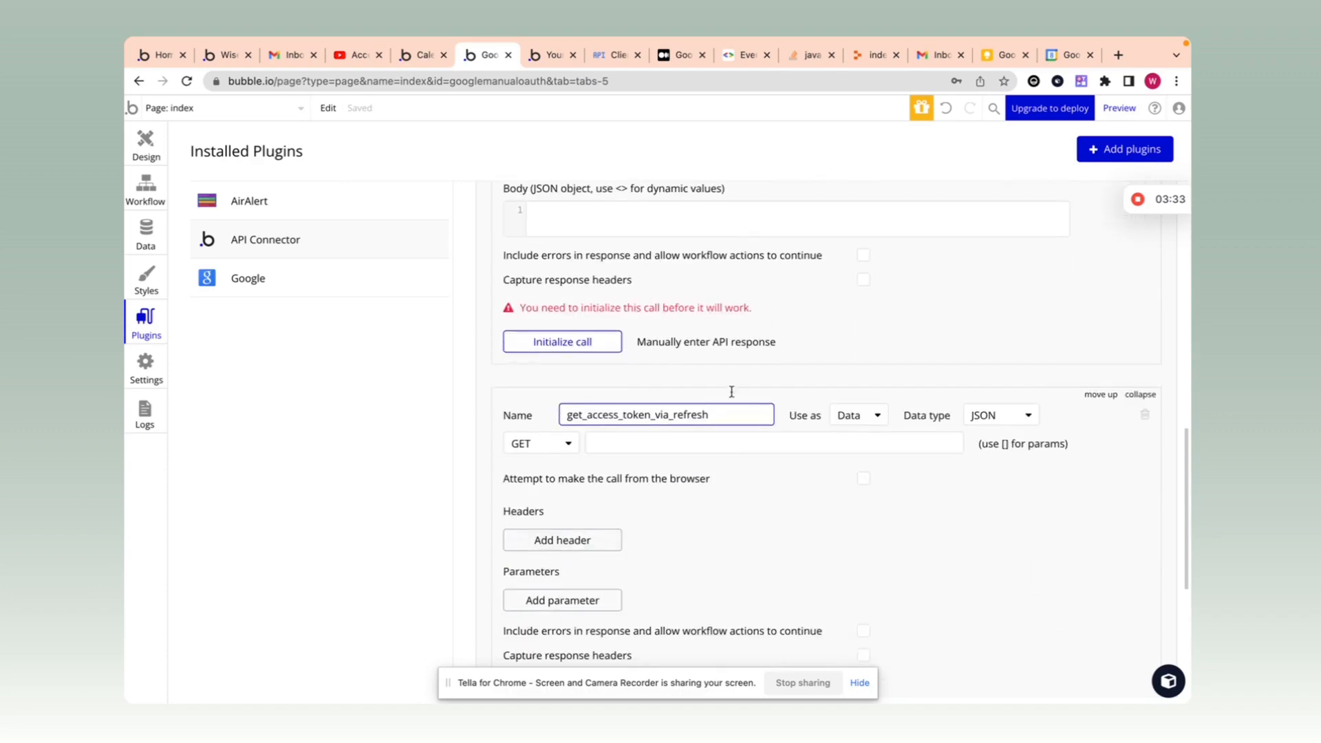
scroll(748, 459, up, 6)
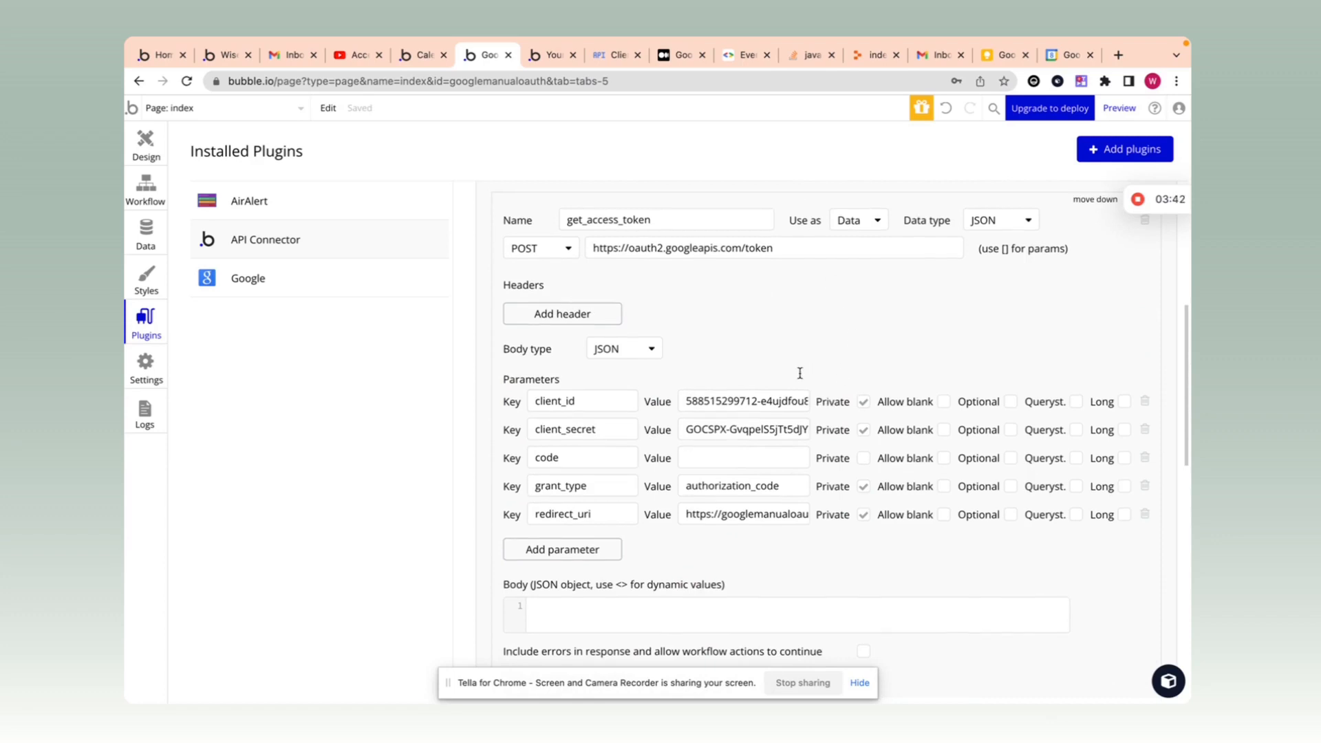
scroll(791, 413, down, 1)
drag(786, 440, 649, 441)
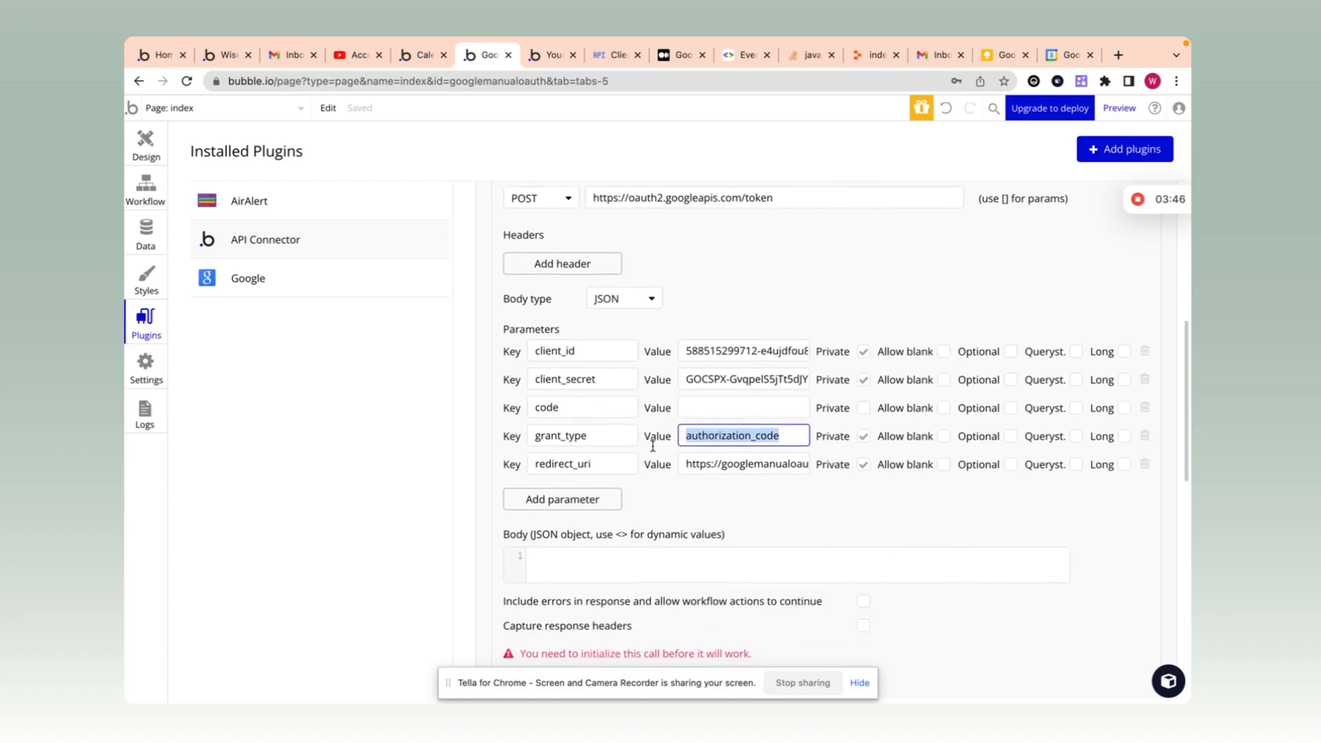
scroll(653, 446, up, 3)
scroll(653, 481, down, 1)
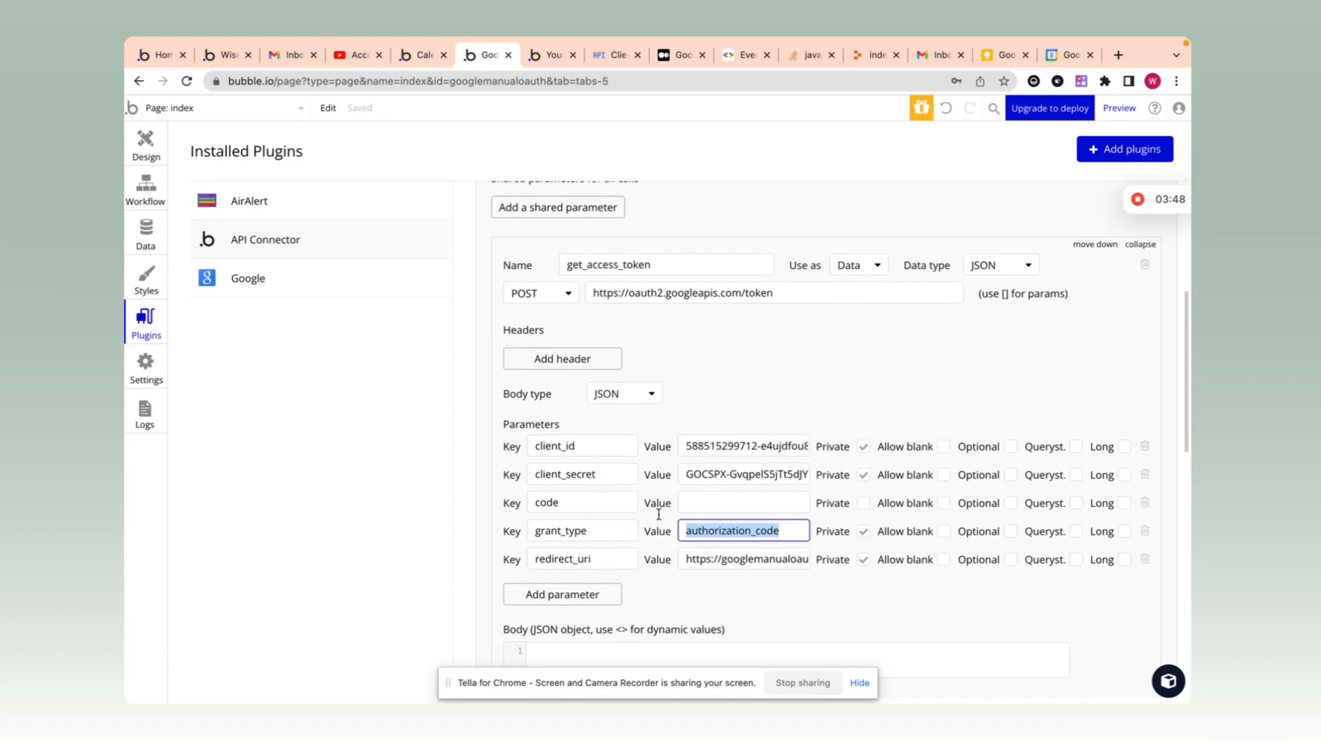
scroll(655, 499, down, 1)
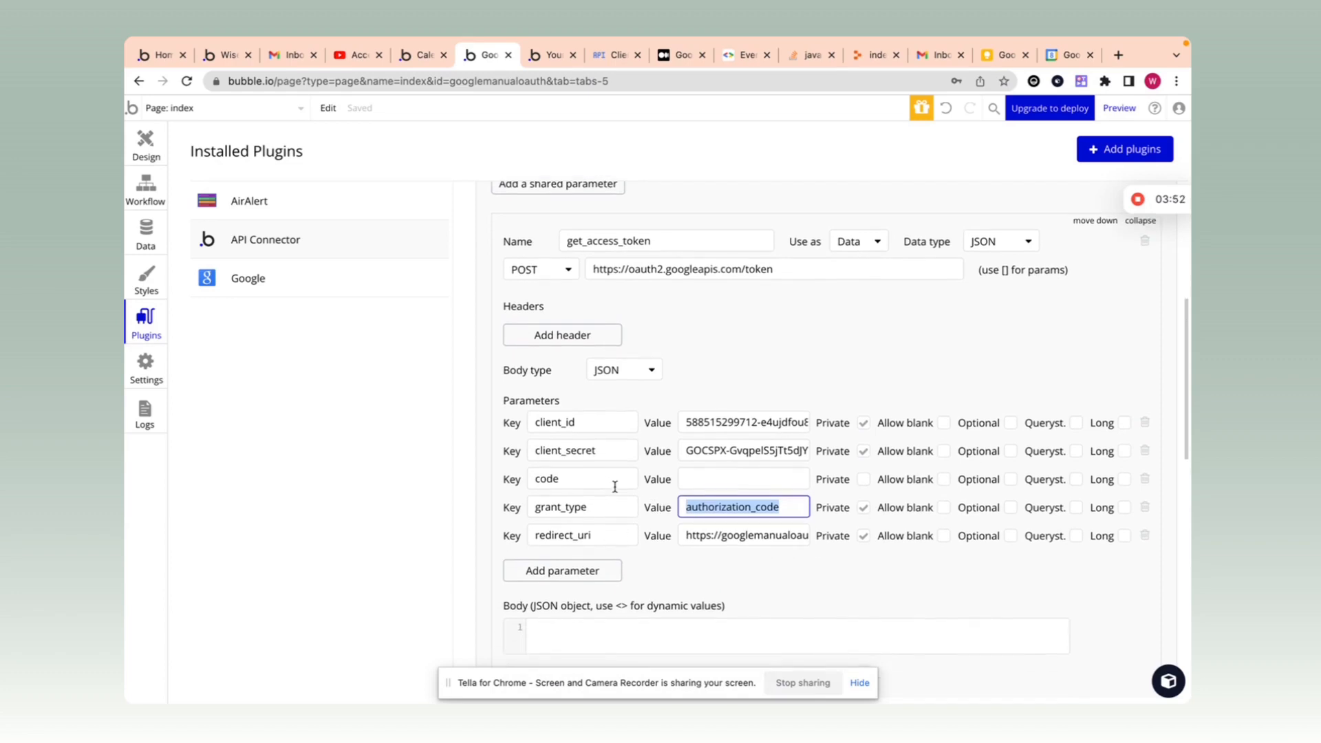
drag(615, 487, 565, 476)
scroll(739, 479, down, 5)
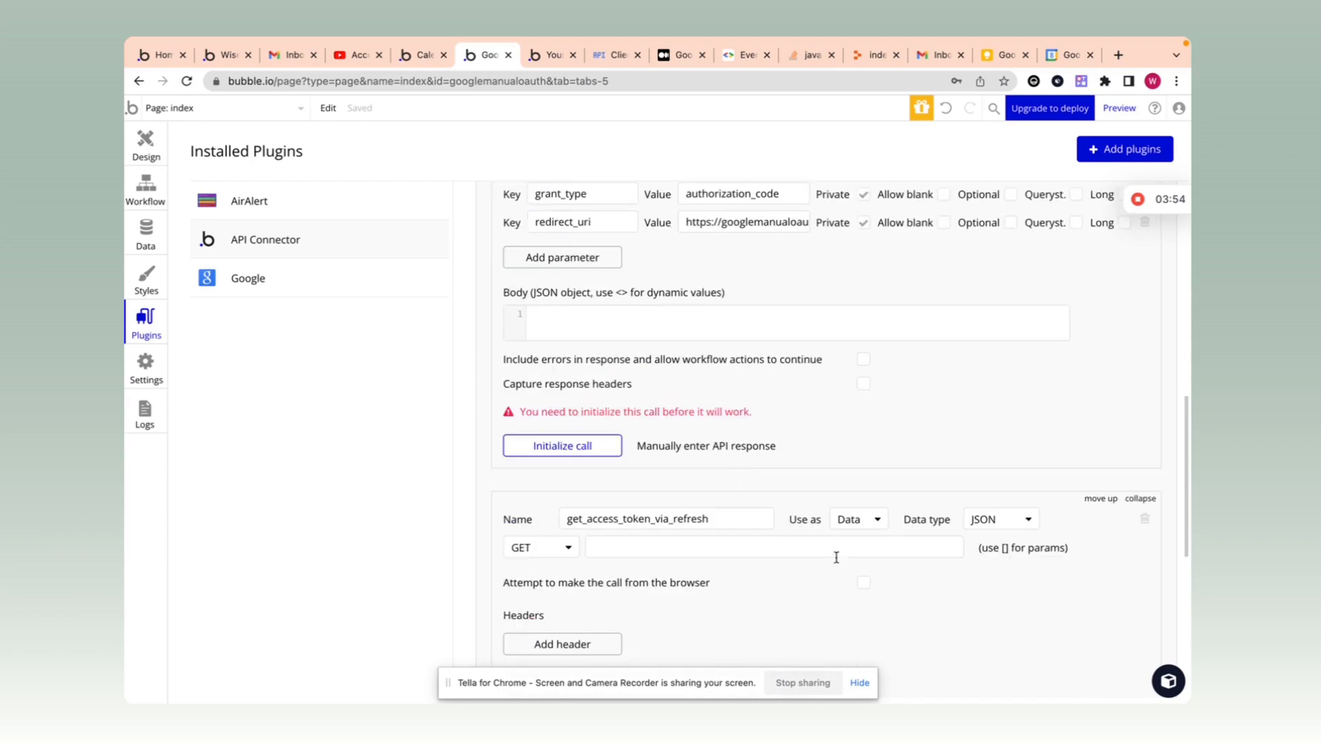
Step: Set the get_access_token_via_refresh call's method to POST
scroll(699, 566, down, 1)
click(540, 484)
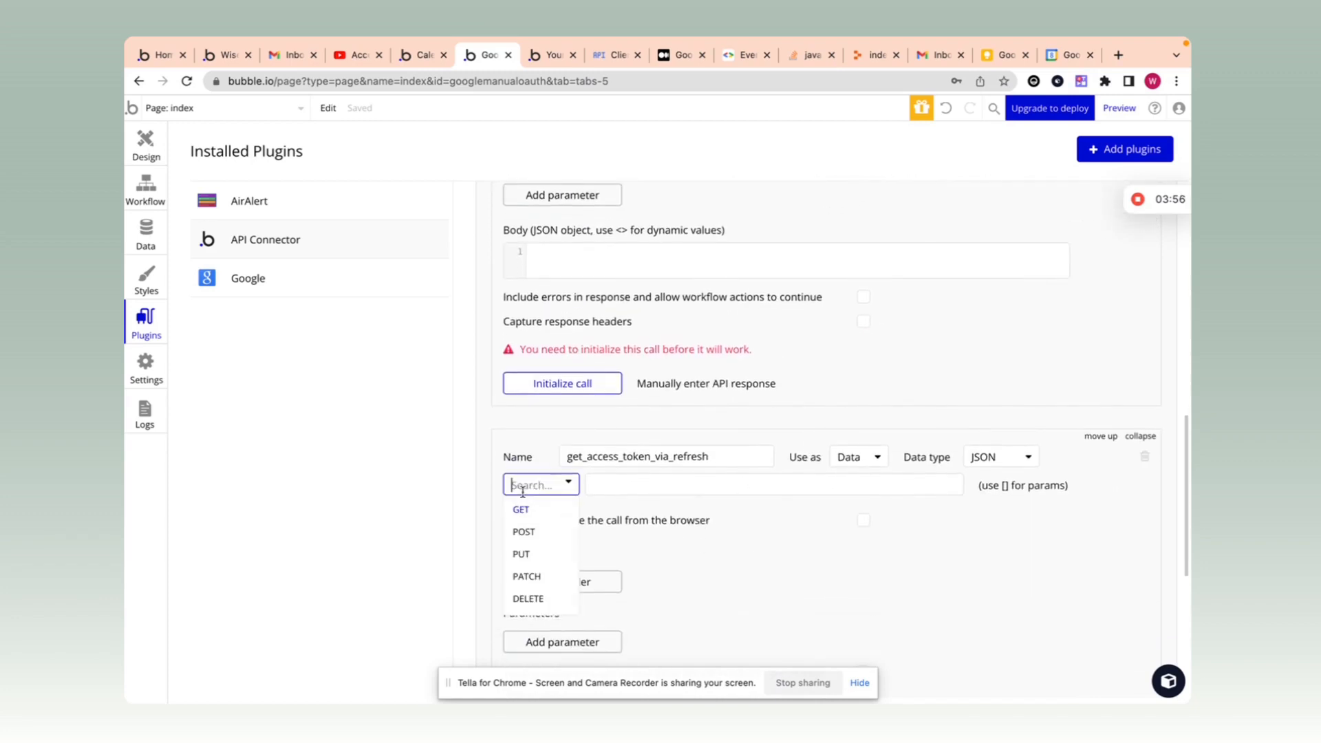
click(543, 531)
Step: Review get_access_token's parameters, confirming only the code value remains empty
scroll(715, 435, up, 4)
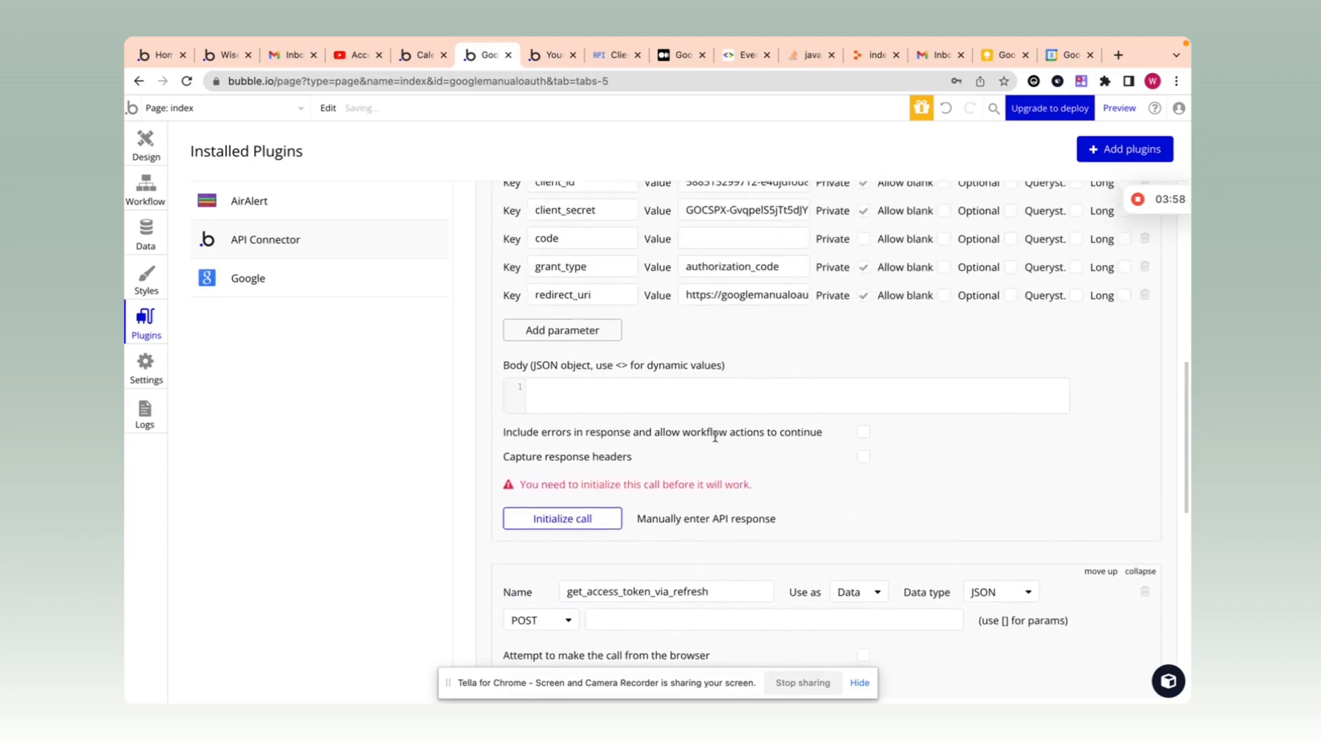
scroll(716, 436, down, 4)
scroll(715, 436, up, 4)
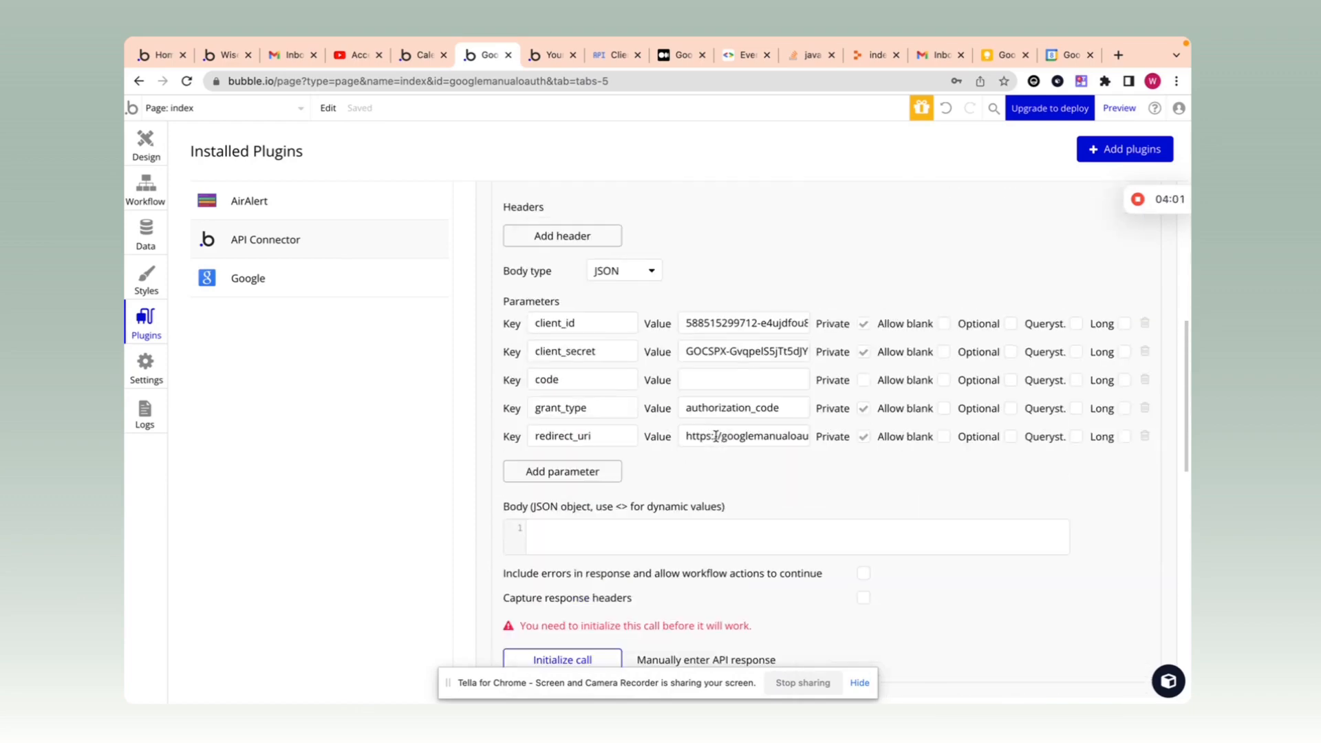
scroll(723, 383, down, 3)
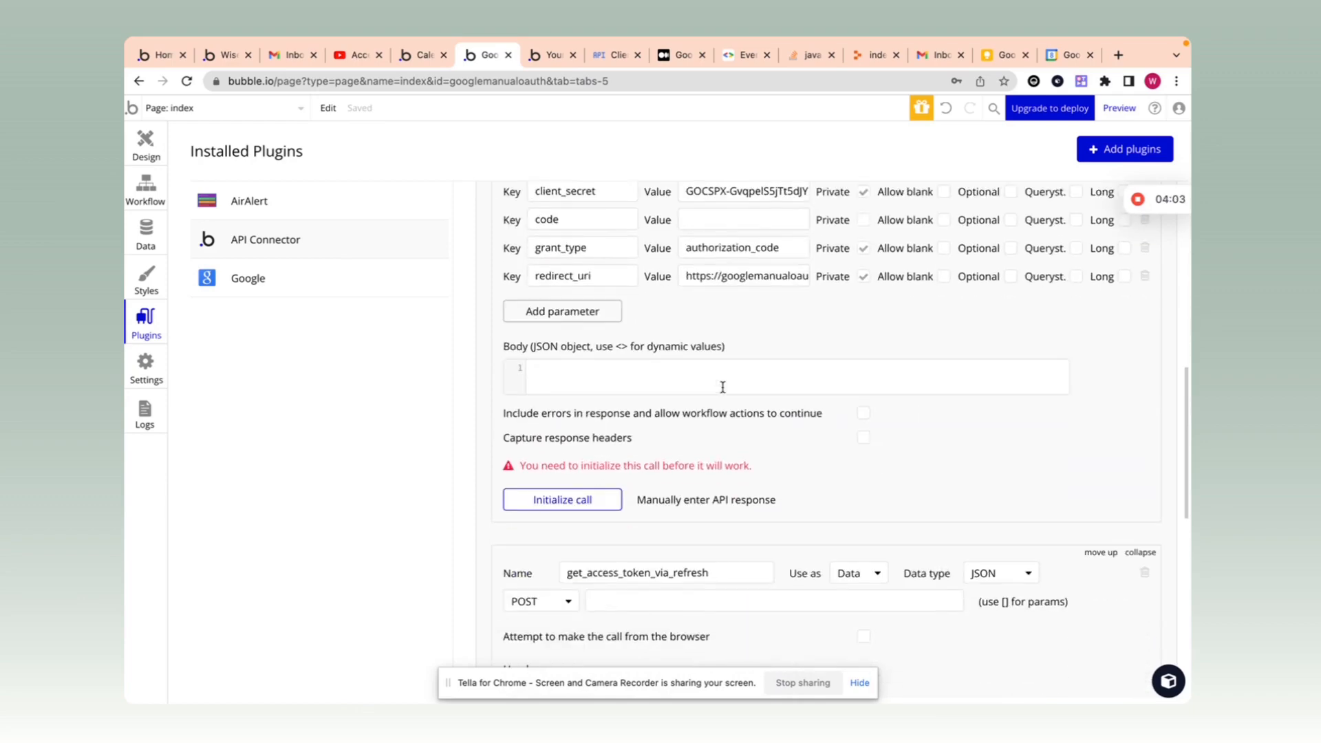
scroll(722, 385, up, 1)
scroll(722, 387, up, 3)
scroll(727, 323, up, 1)
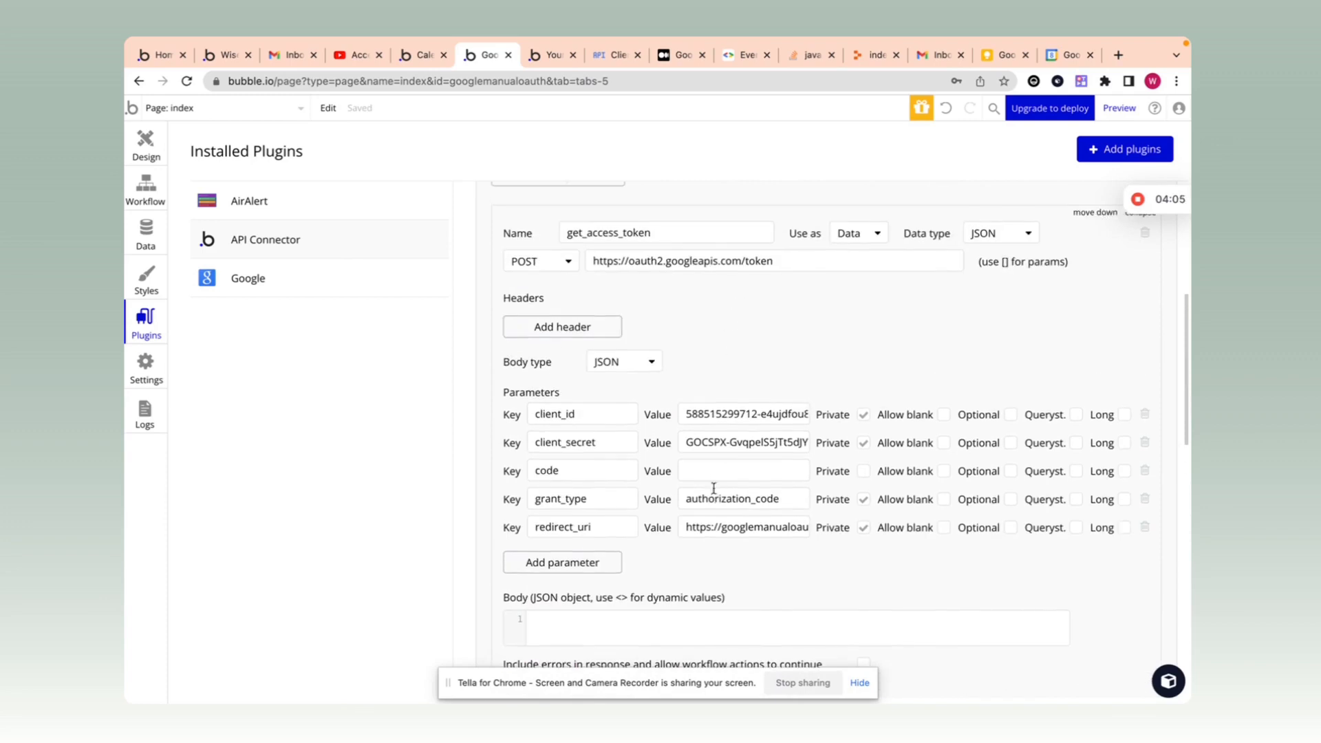
click(714, 471)
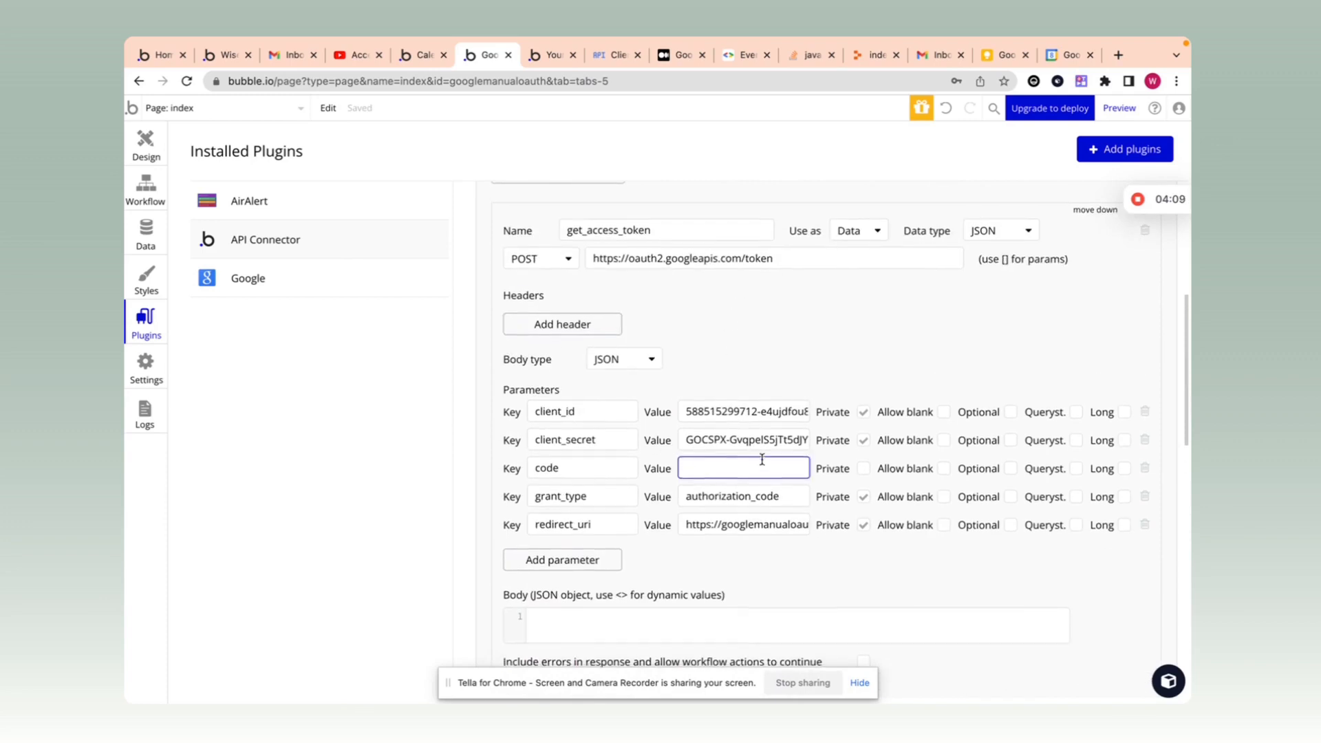
scroll(760, 461, down, 5)
scroll(725, 560, down, 2)
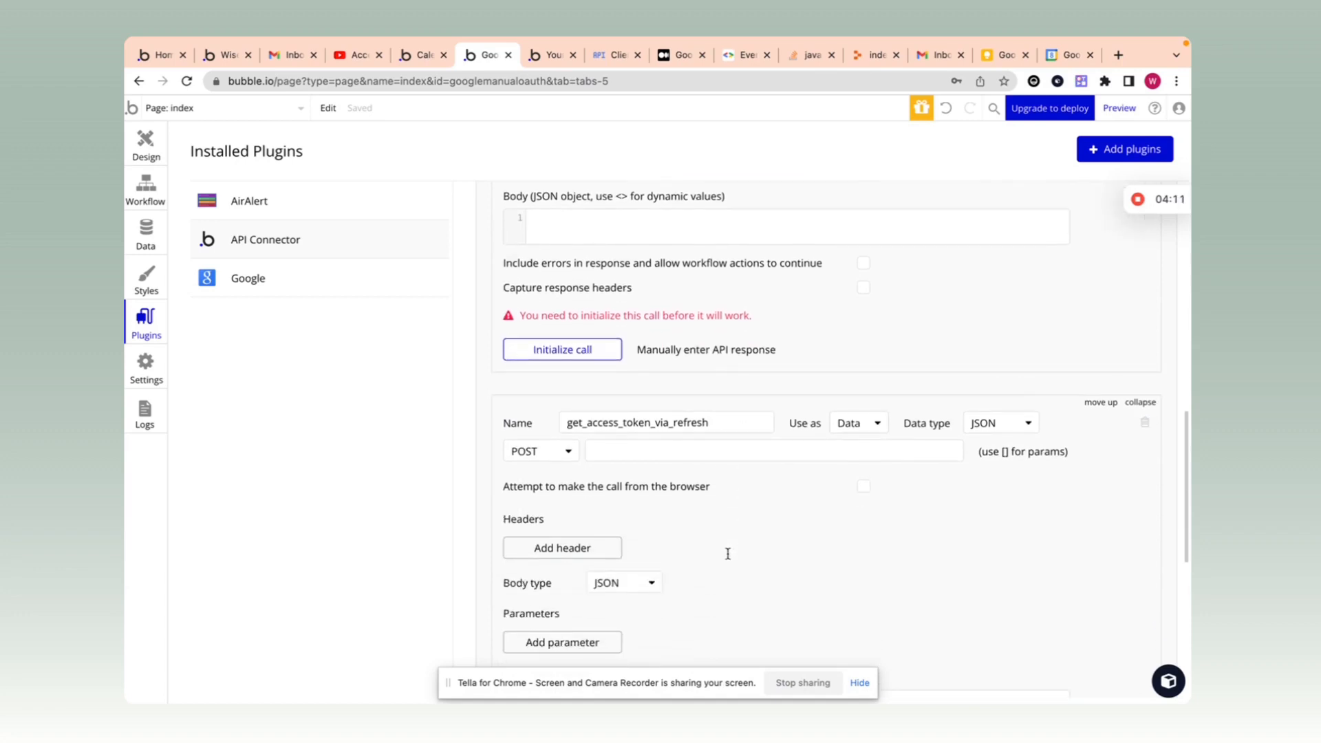
scroll(695, 525, down, 1)
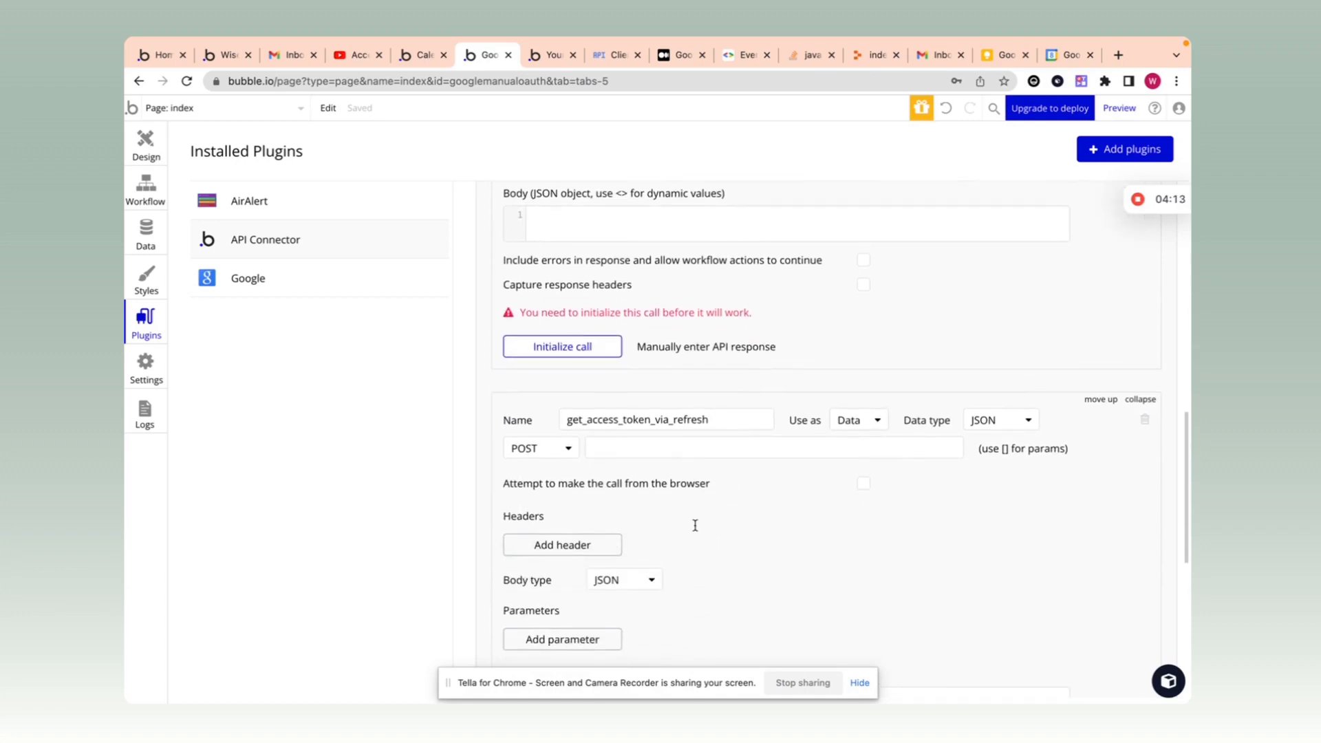
scroll(696, 518, down, 2)
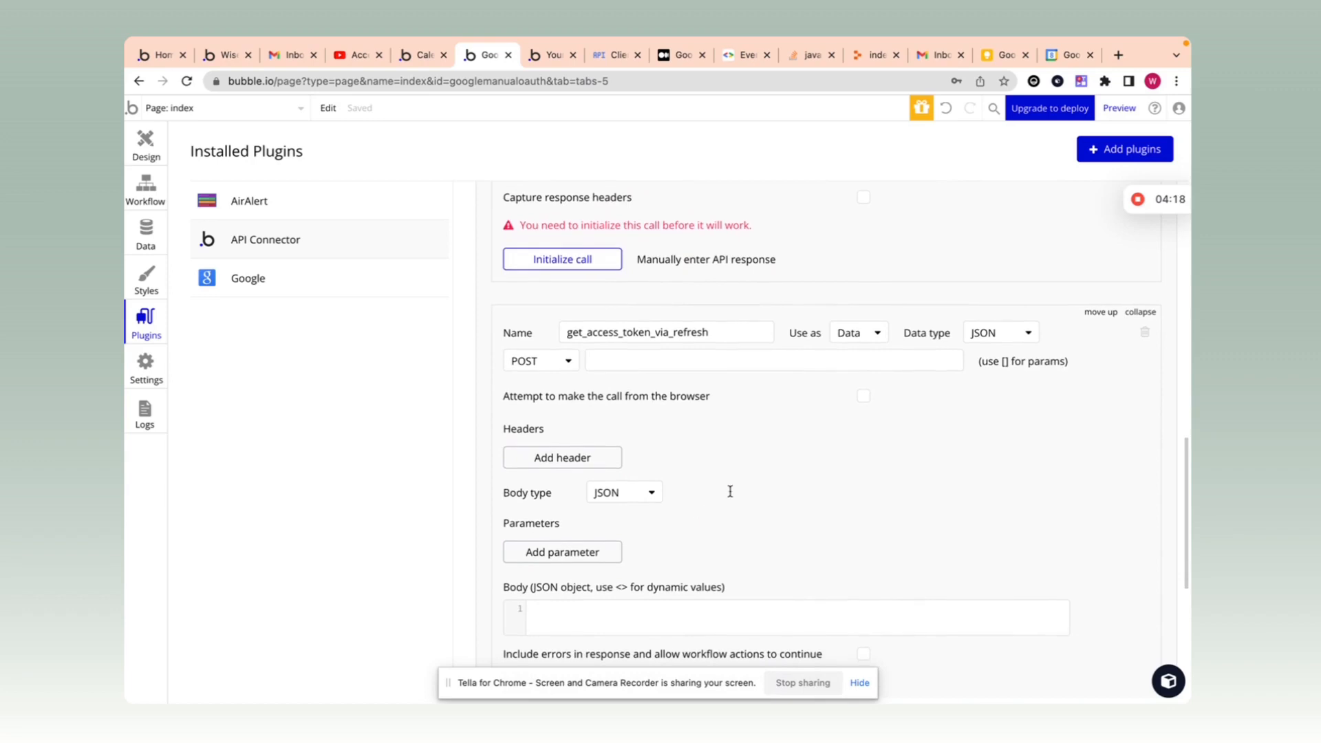
scroll(731, 454, up, 3)
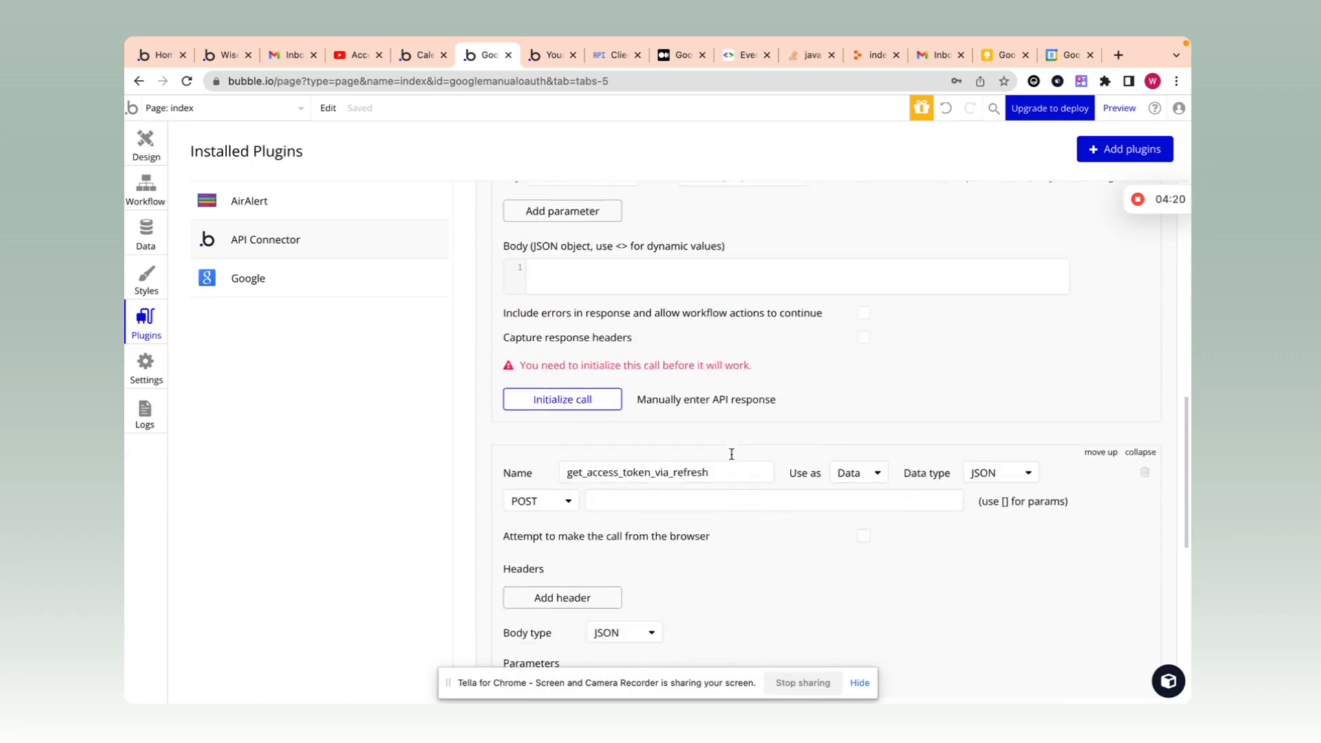
scroll(731, 455, down, 4)
scroll(725, 454, up, 7)
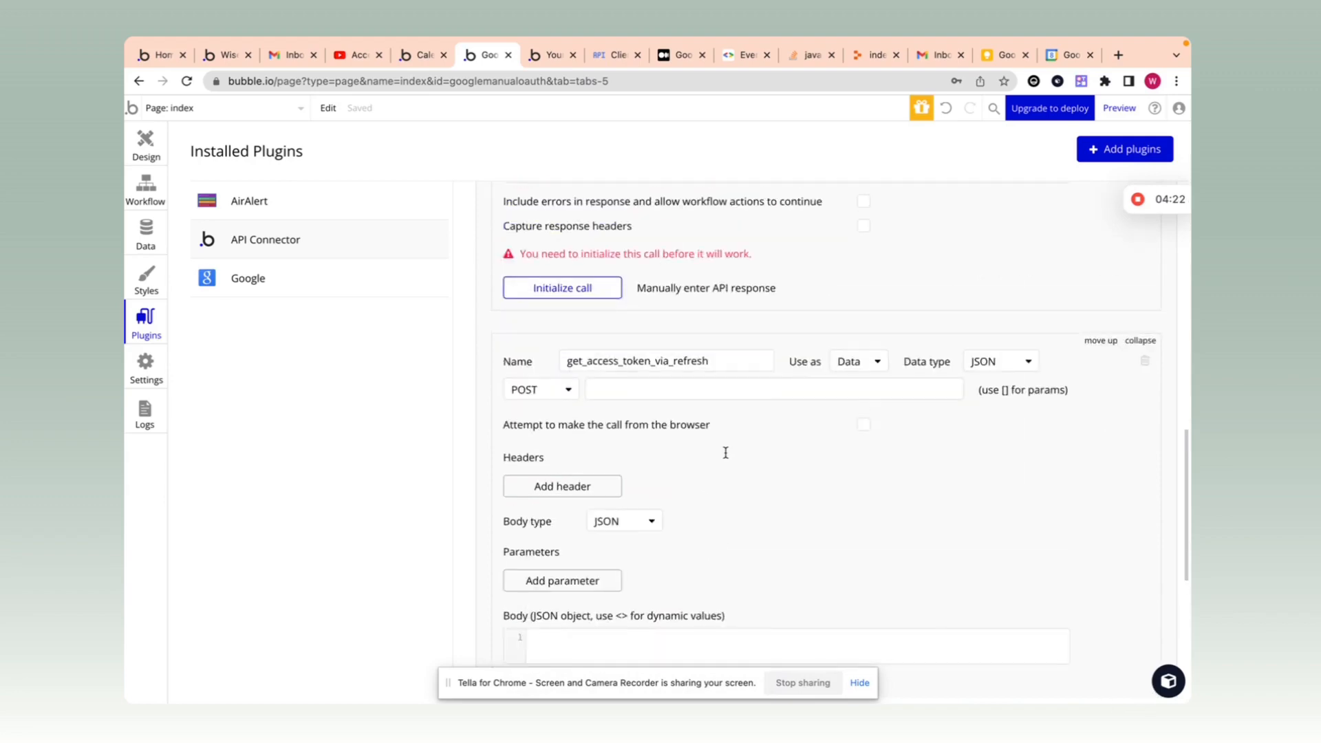
click(419, 55)
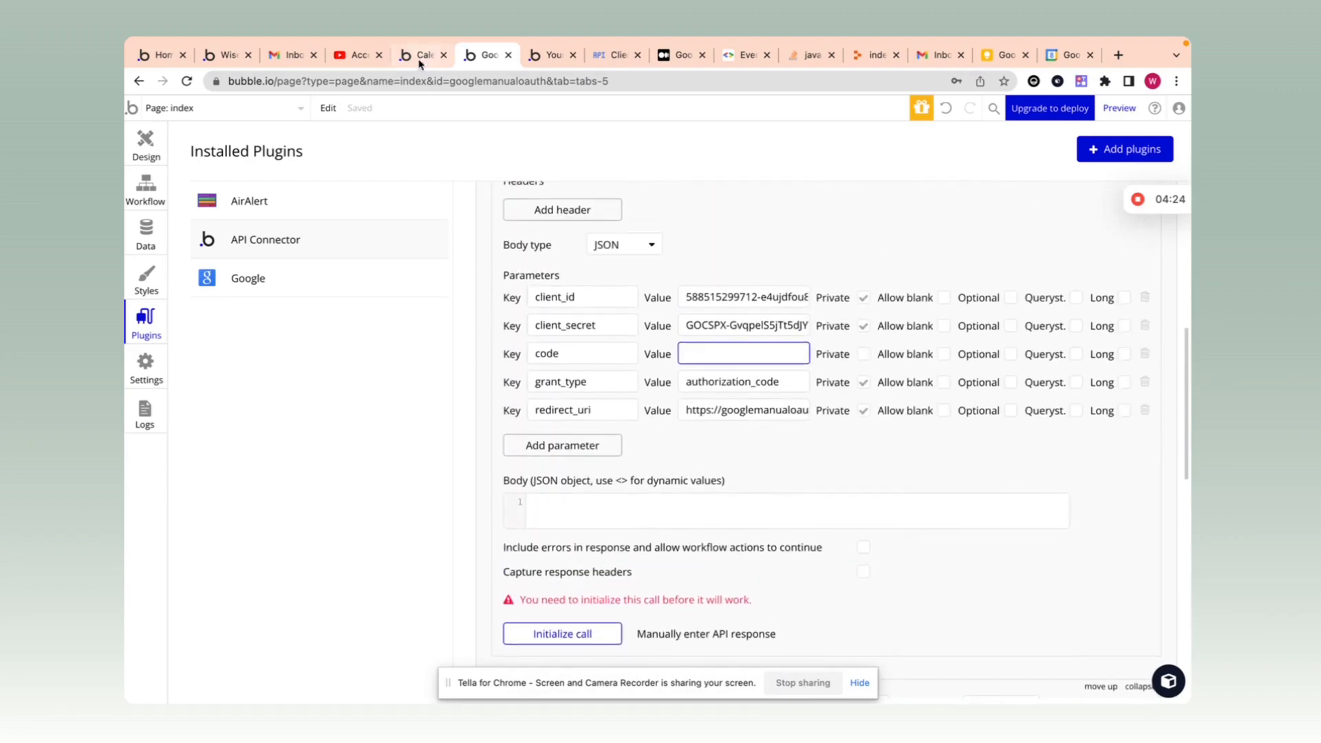
Step: Replace the get_access_token call name with 'New access token', copied from the other app's call
scroll(840, 419, up, 2)
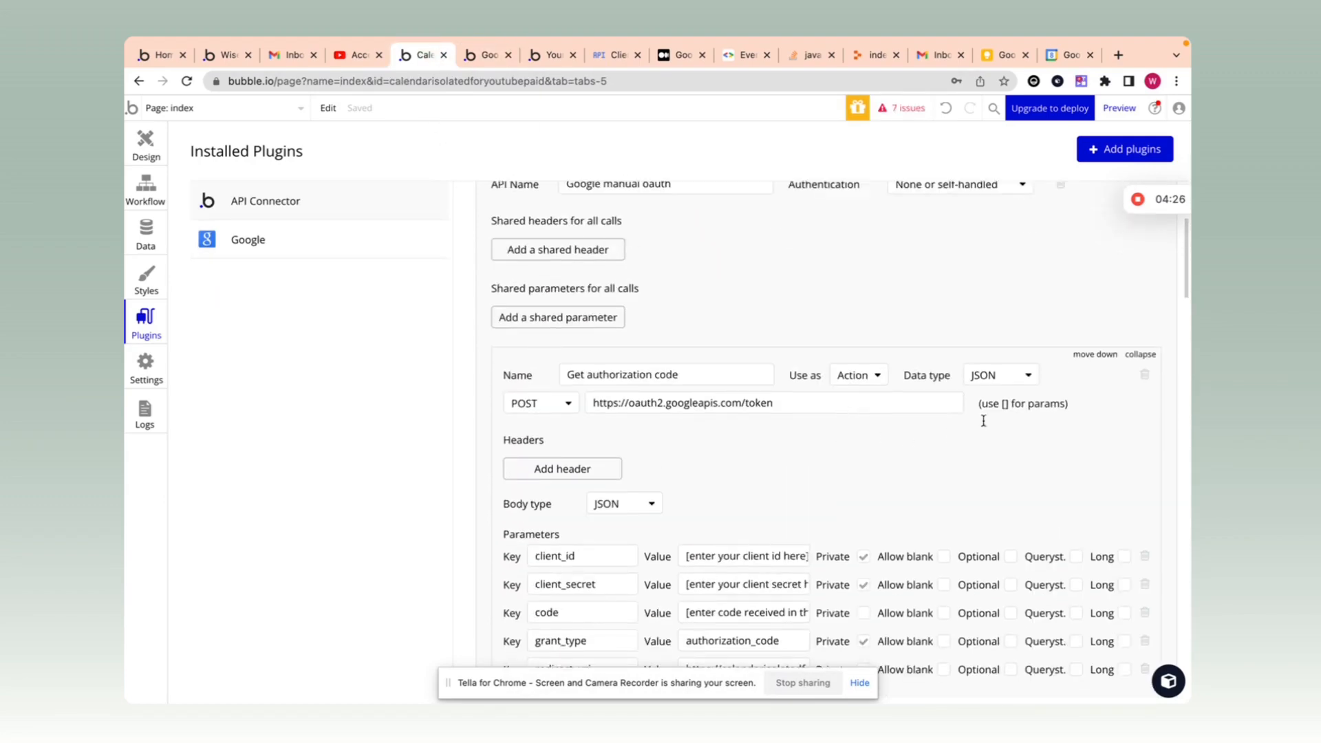
click(1125, 354)
scroll(1018, 348, down, 2)
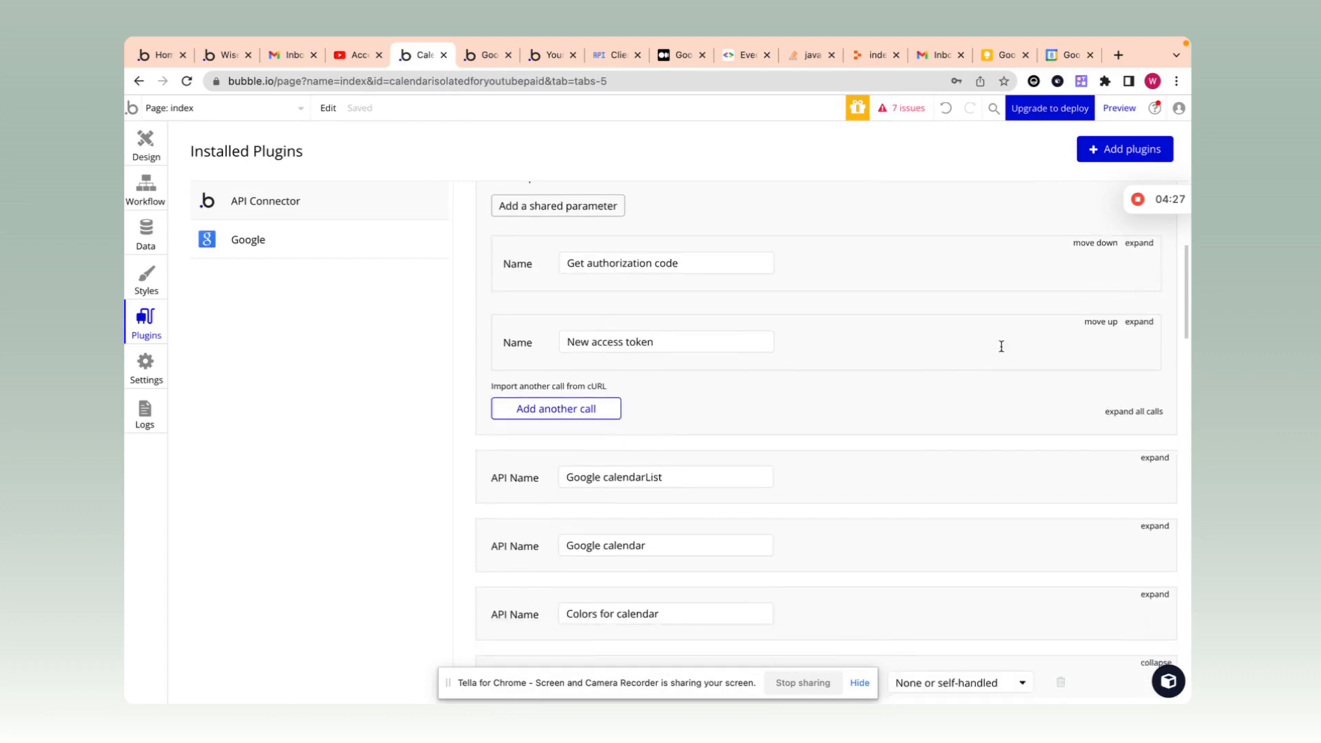
click(1139, 321)
key(ctrl+a)
key(ctrl+c)
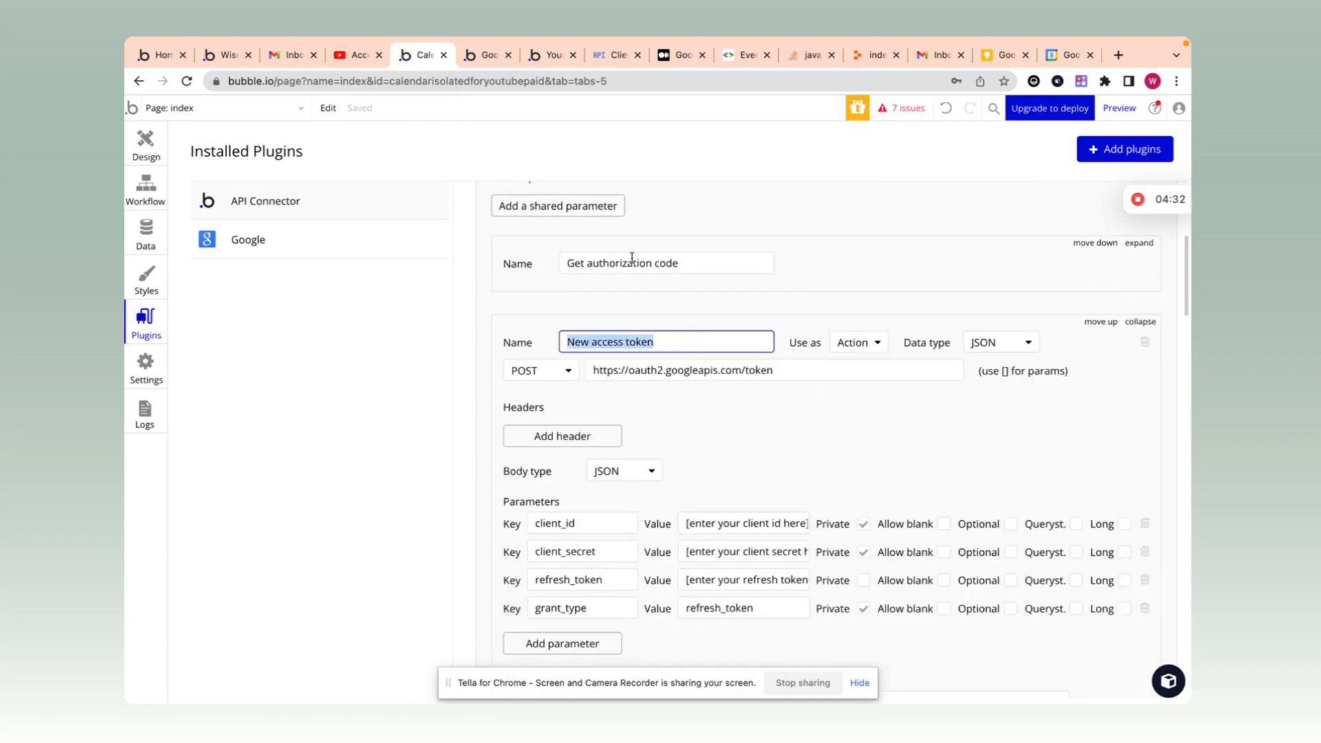
click(485, 60)
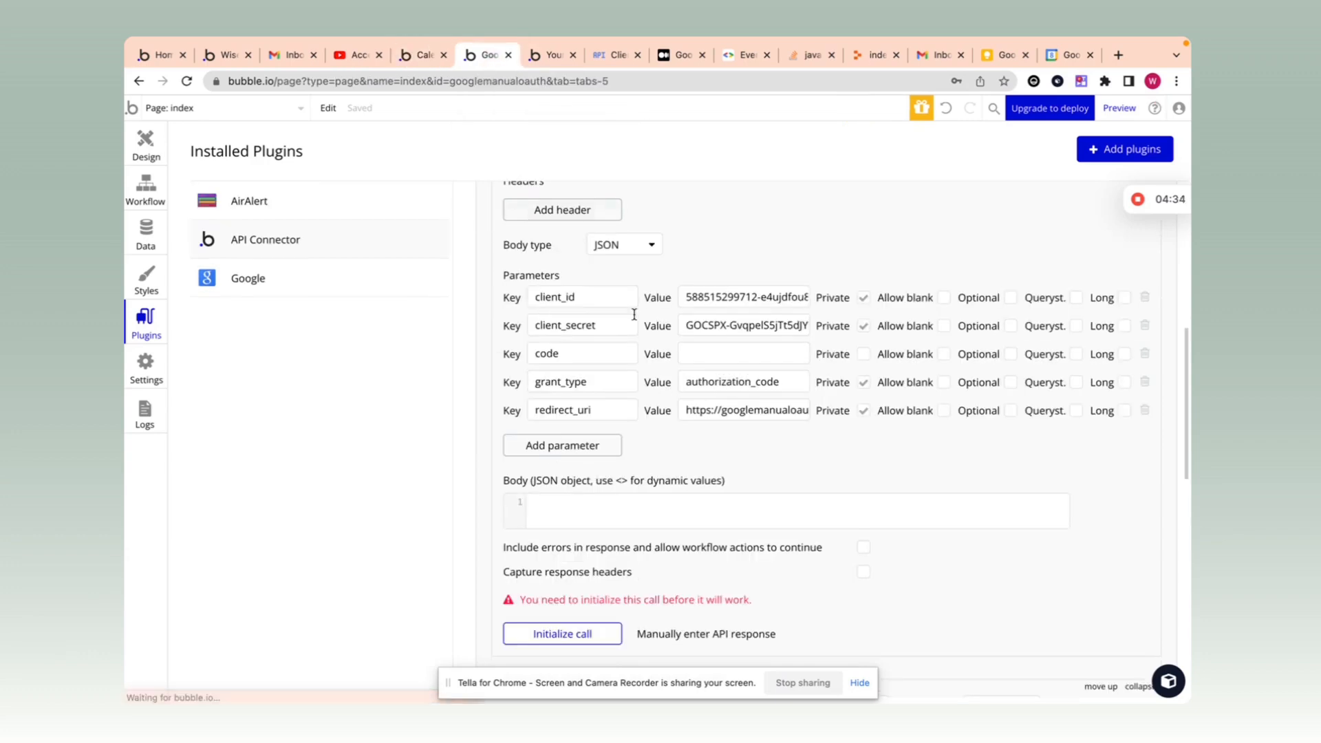
scroll(717, 371, up, 3)
scroll(718, 371, up, 2)
click(678, 335)
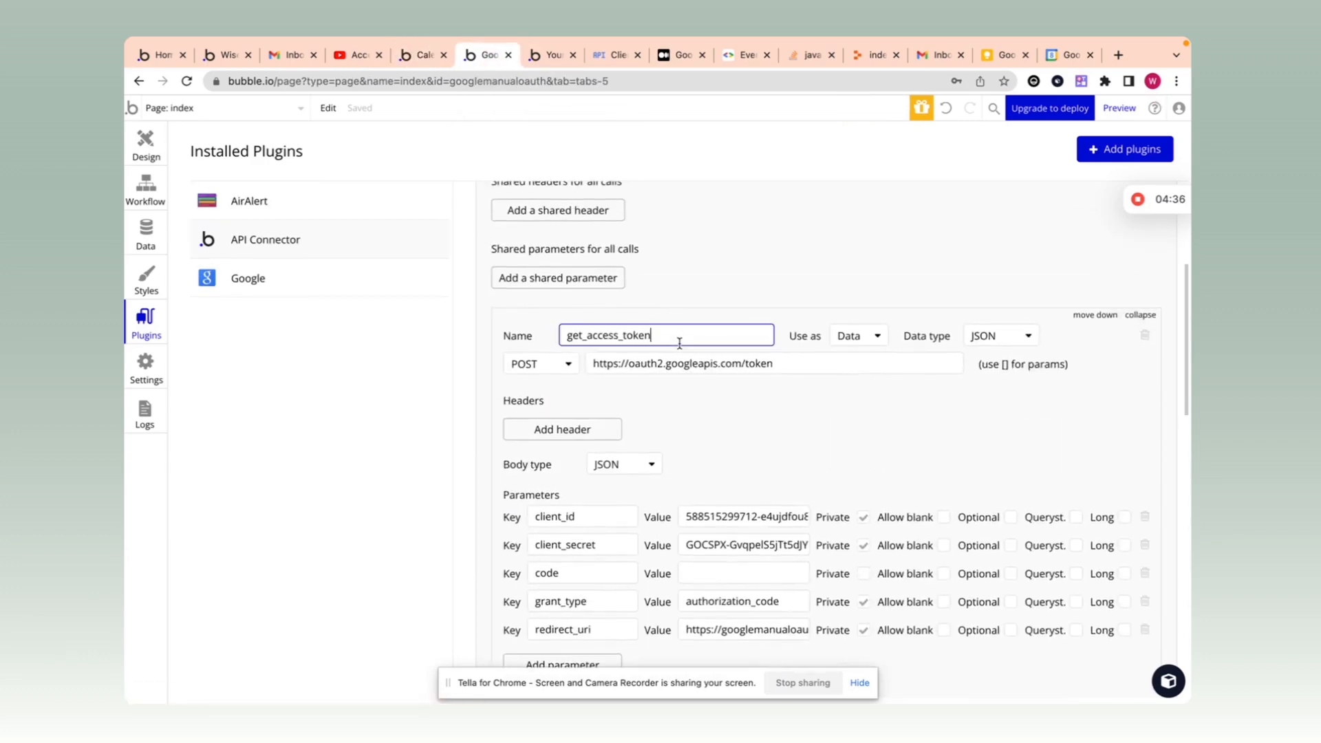
key(ctrl+a)
key(ctrl+v)
click(701, 410)
Step: Rename the token call to 'Get token via authorization code'
scroll(701, 409, down, 1)
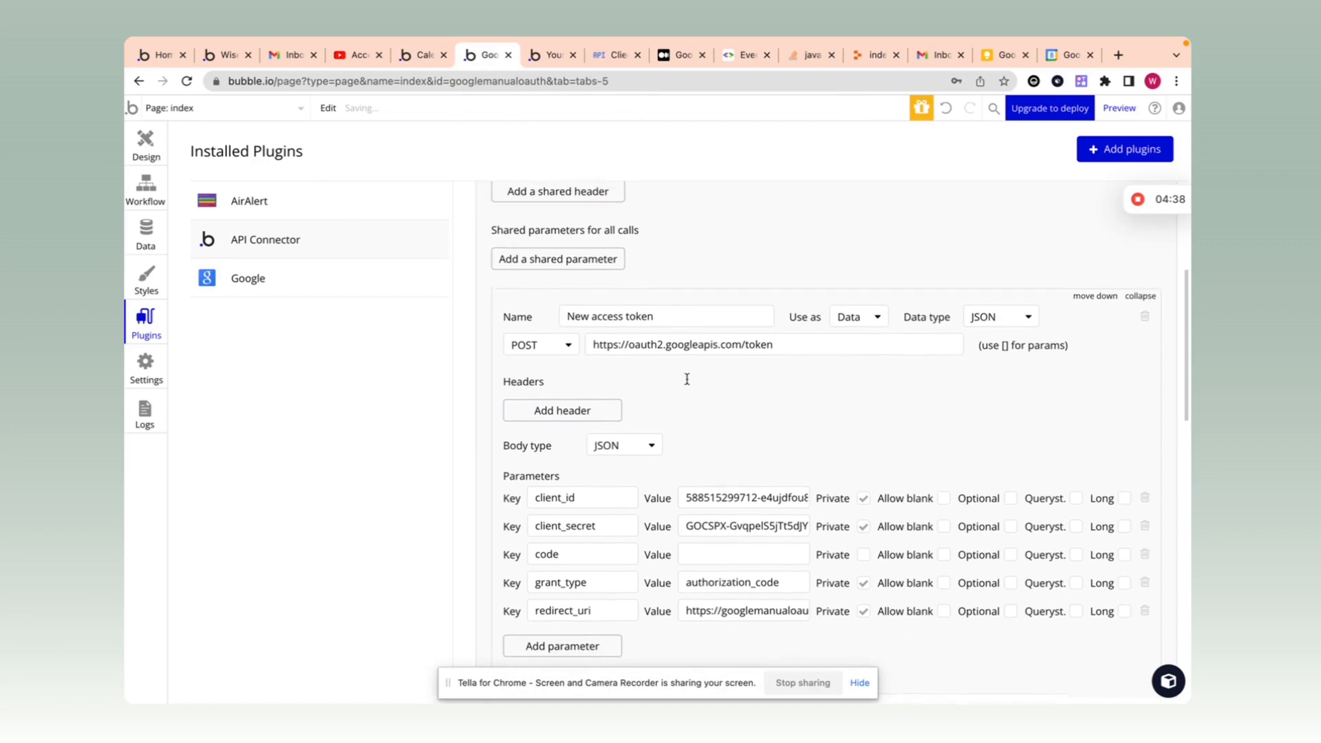
click(667, 318)
key(ctrl+a)
text(Ge)
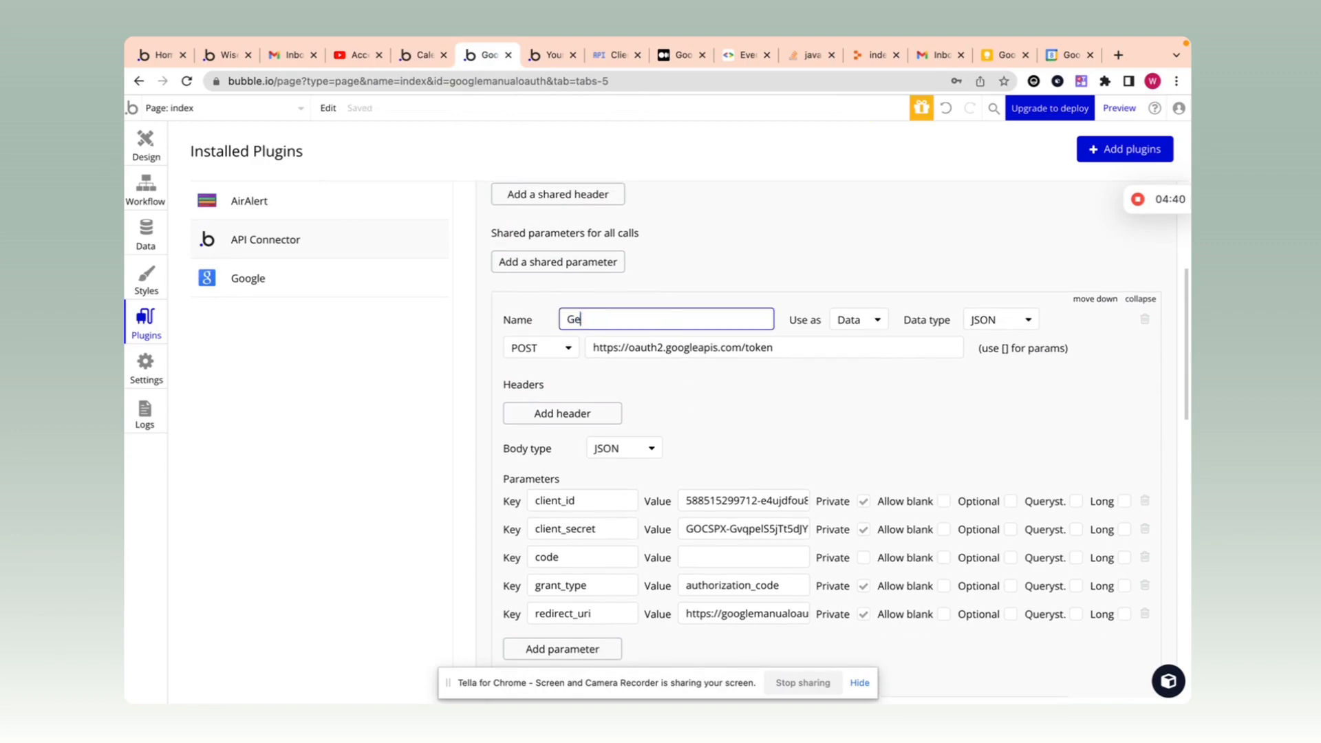
text(t token via authorization code)
scroll(660, 386, down, 10)
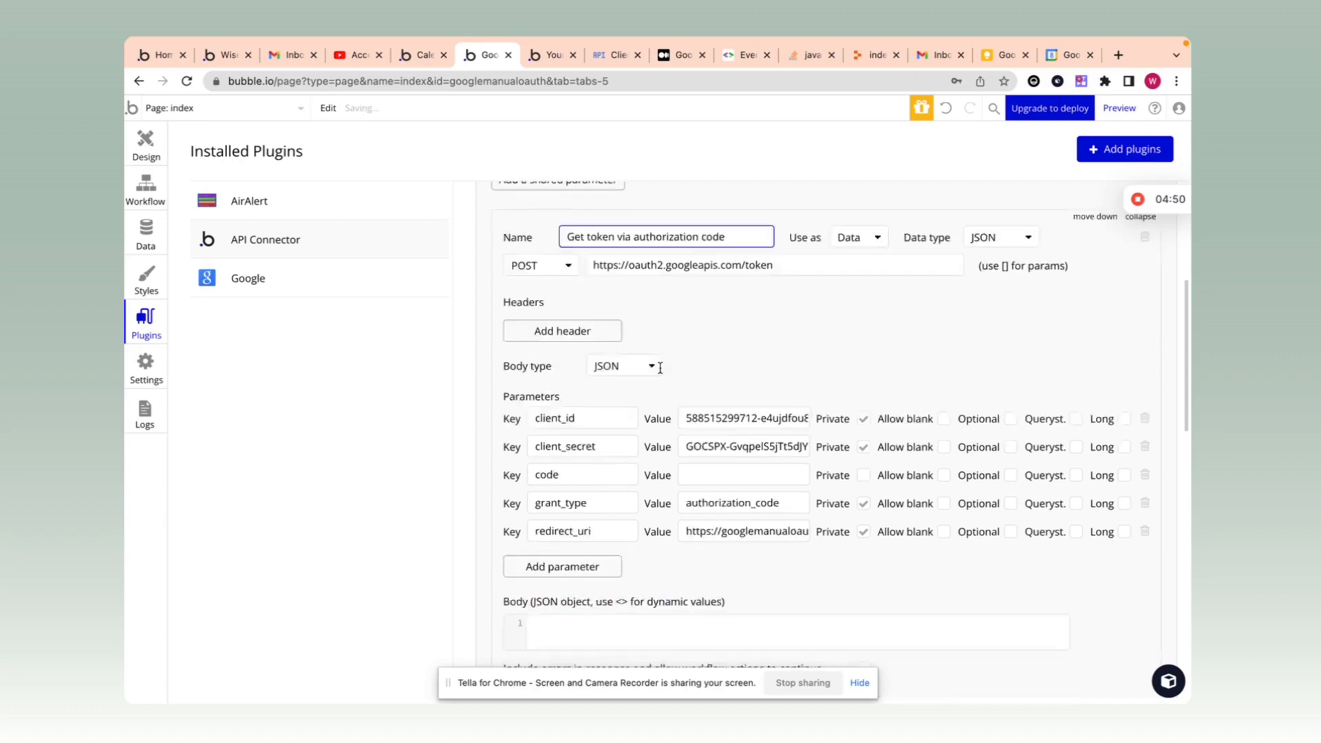
double_click(650, 388)
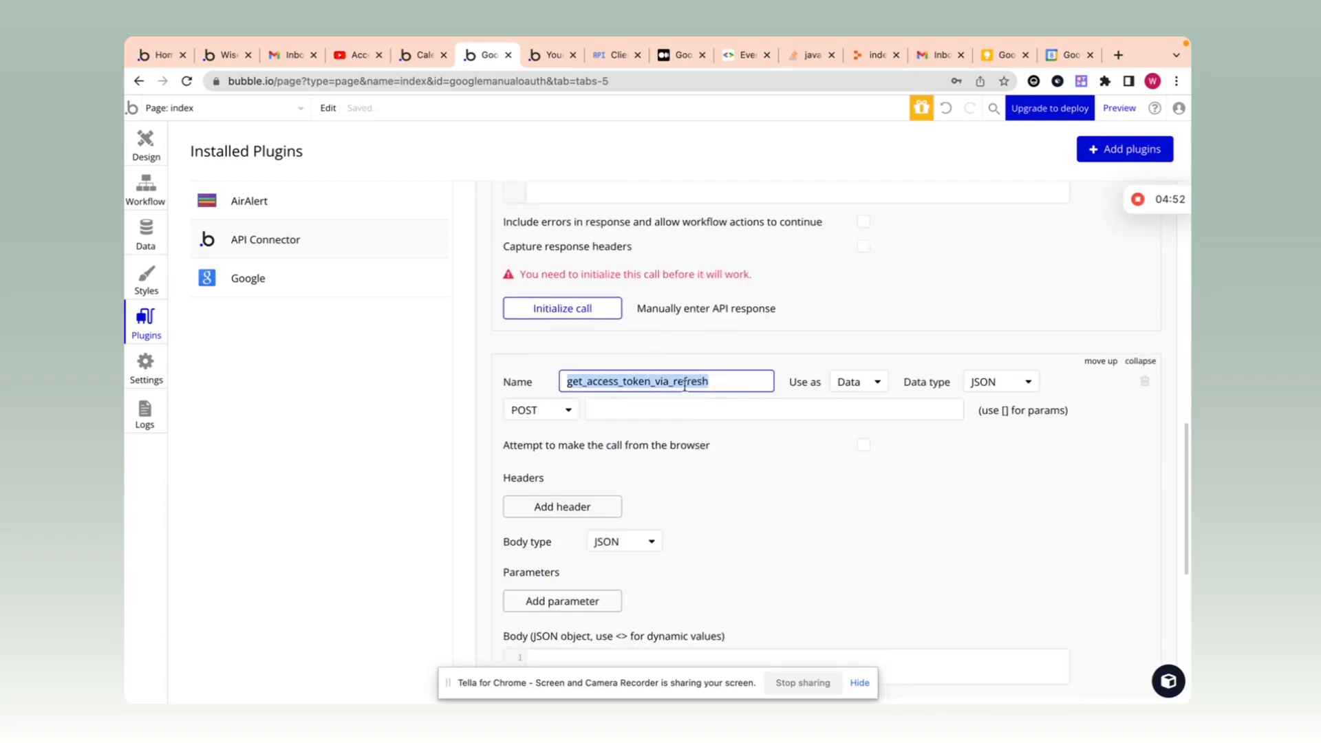
scroll(703, 401, down, 1)
scroll(725, 403, up, 2)
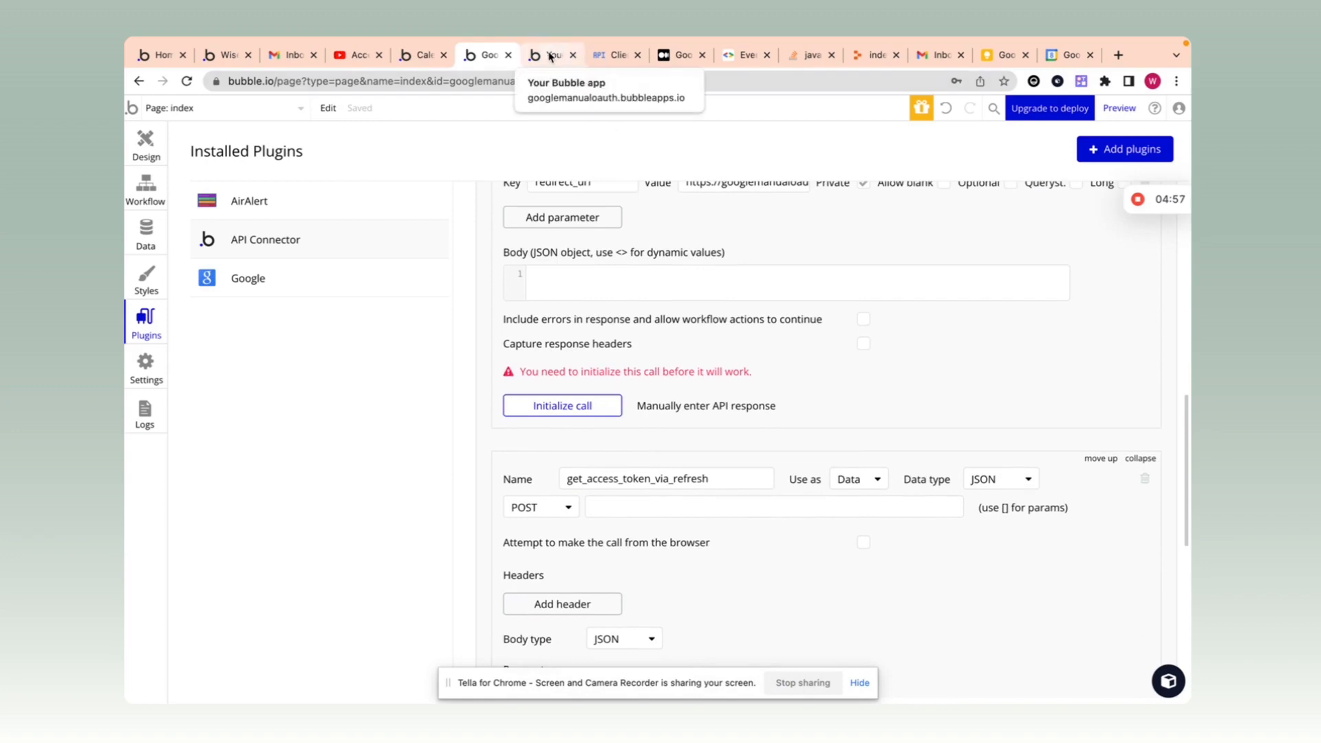
click(419, 55)
drag(776, 370, 592, 369)
key(ctrl+c)
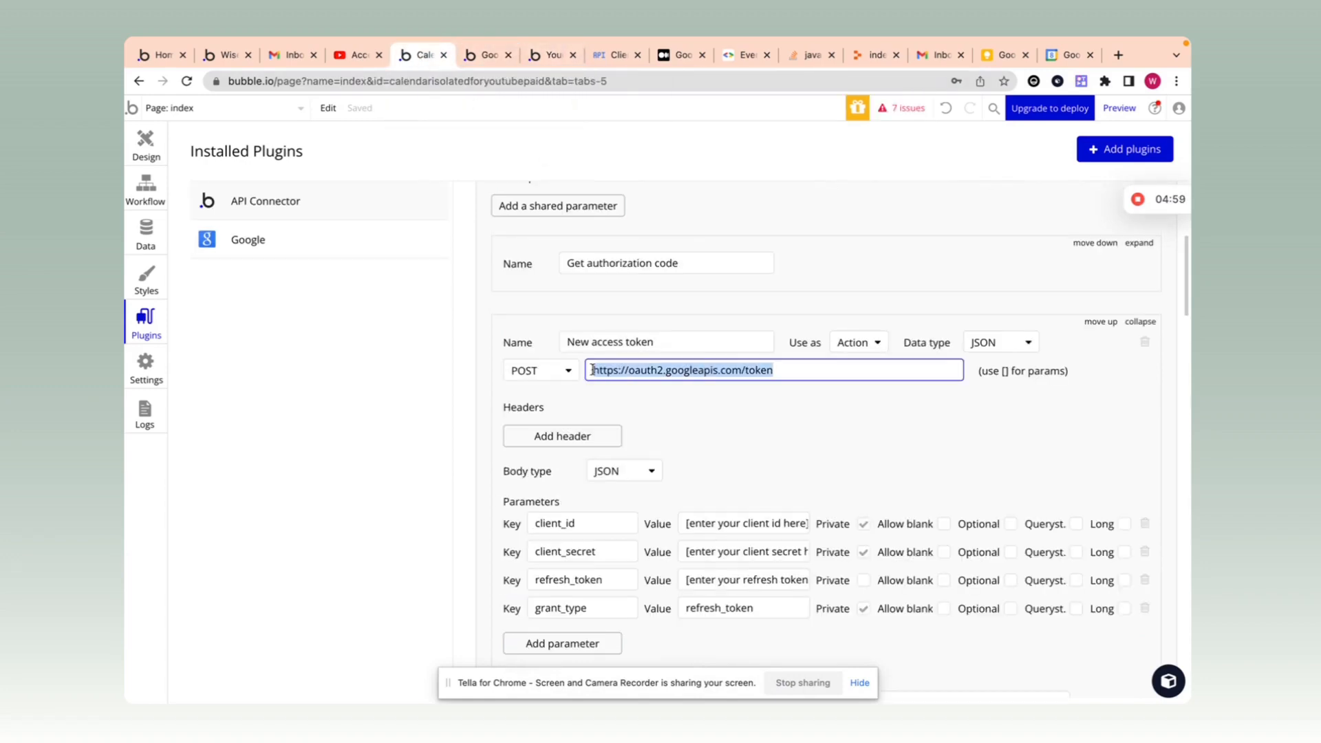
click(488, 55)
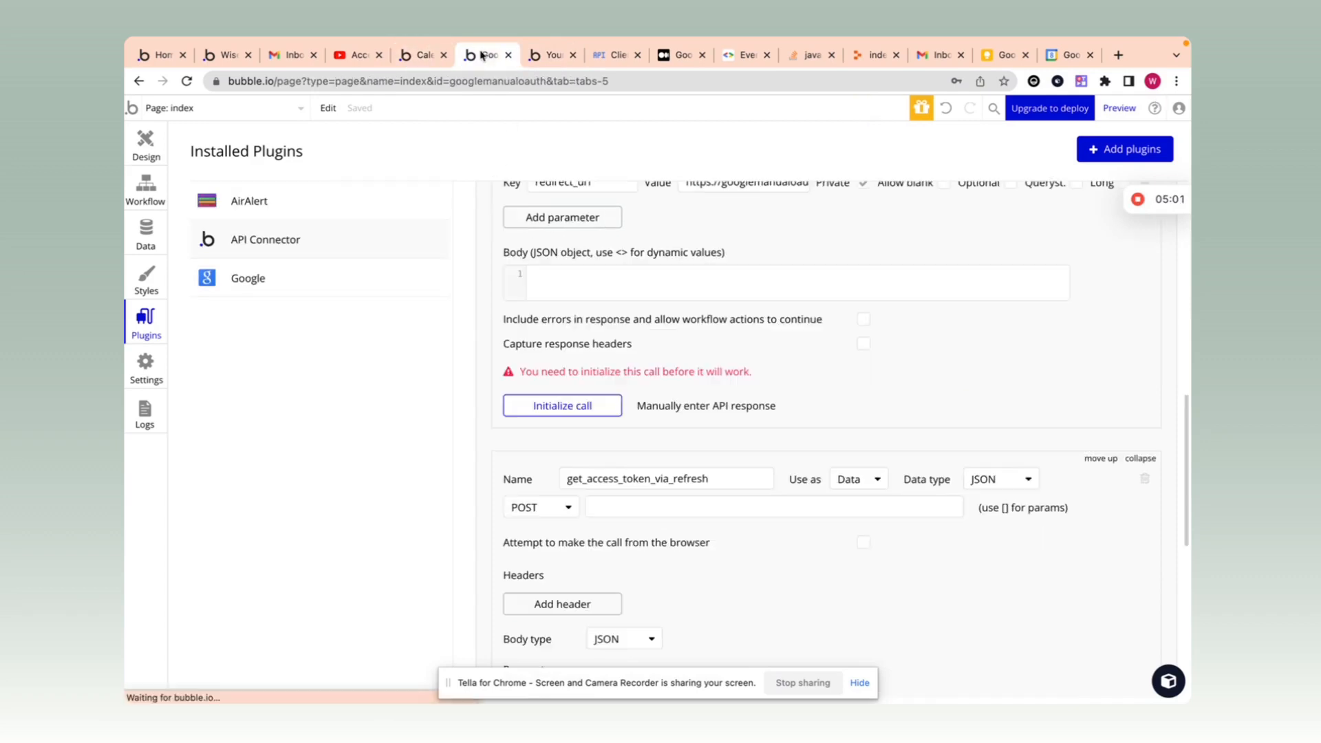
Step: Paste the token endpoint URL into the refresh call and add a client_id parameter
click(632, 511)
key(ctrl+v)
scroll(814, 551, down, 4)
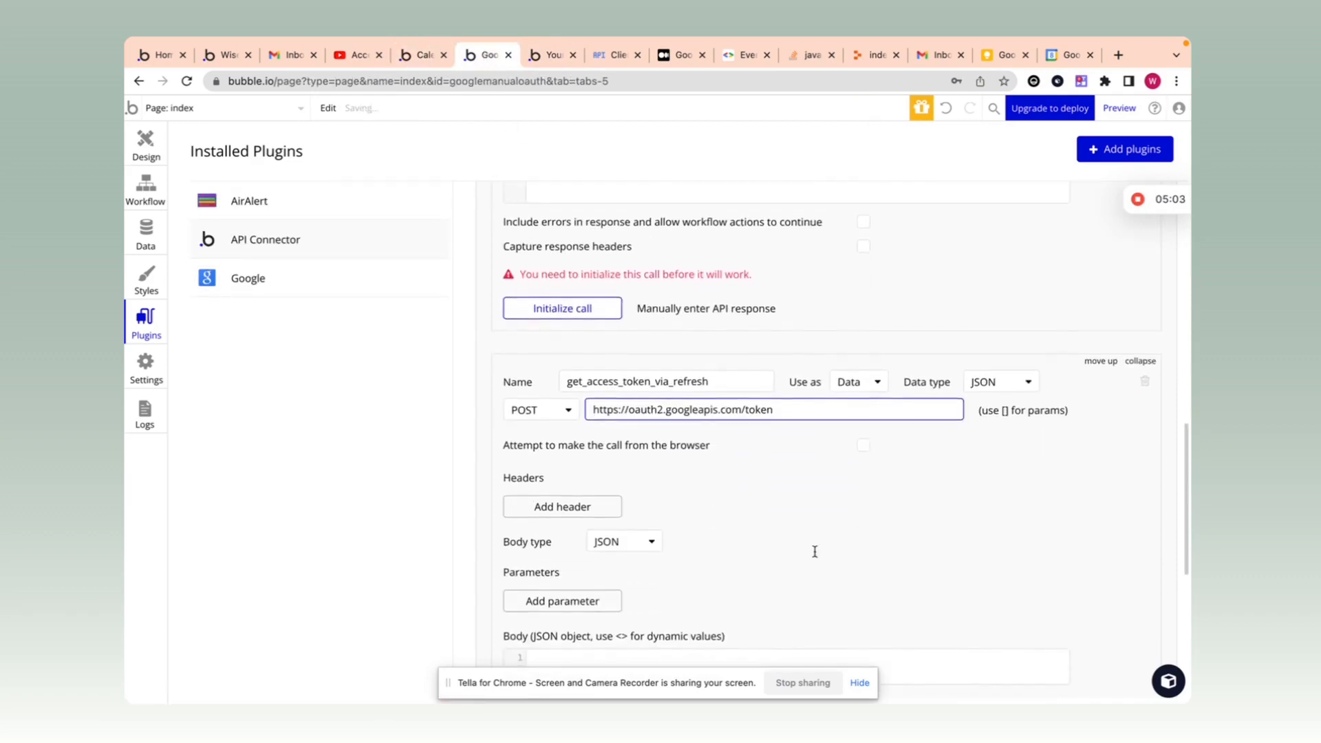
click(589, 466)
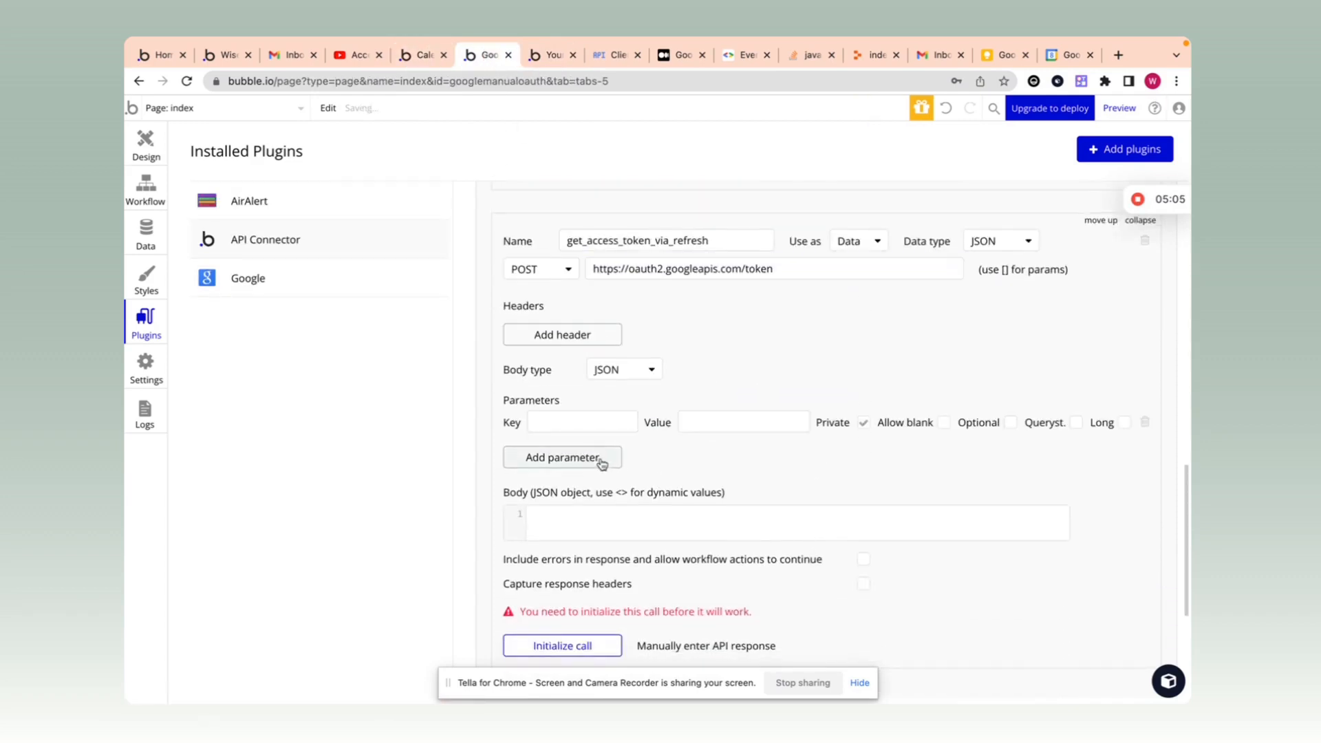
click(591, 418)
click(418, 55)
scroll(589, 413, down, 1)
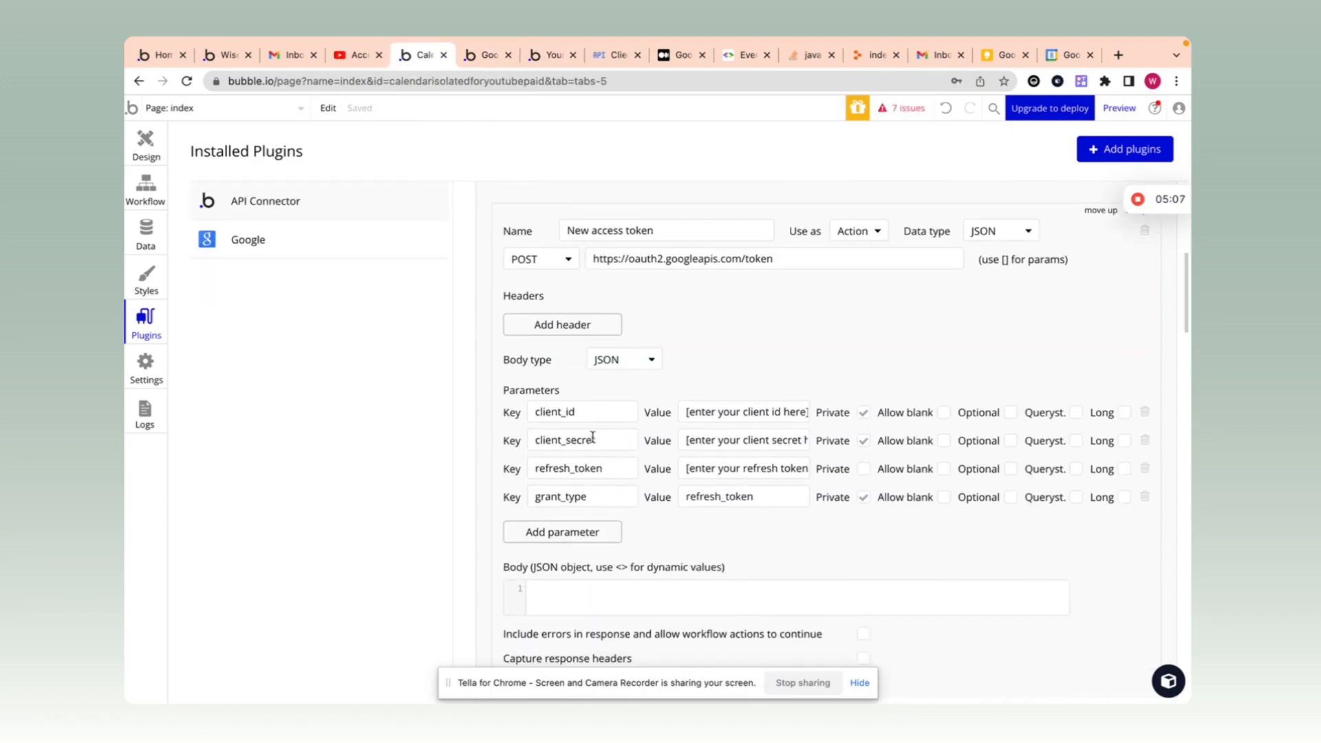
click(589, 412)
key(ctrl+a)
text(x)
key(ctrl+z)
key(ctrl+c)
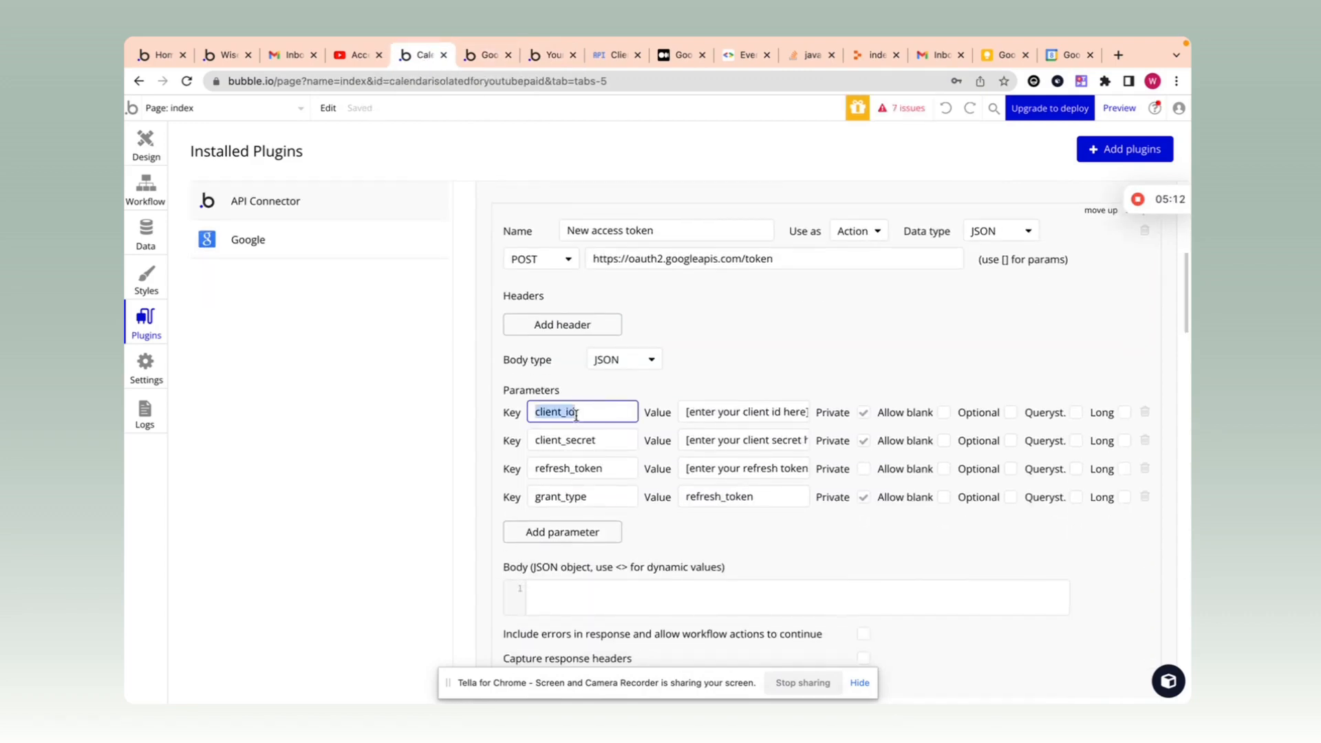
click(489, 55)
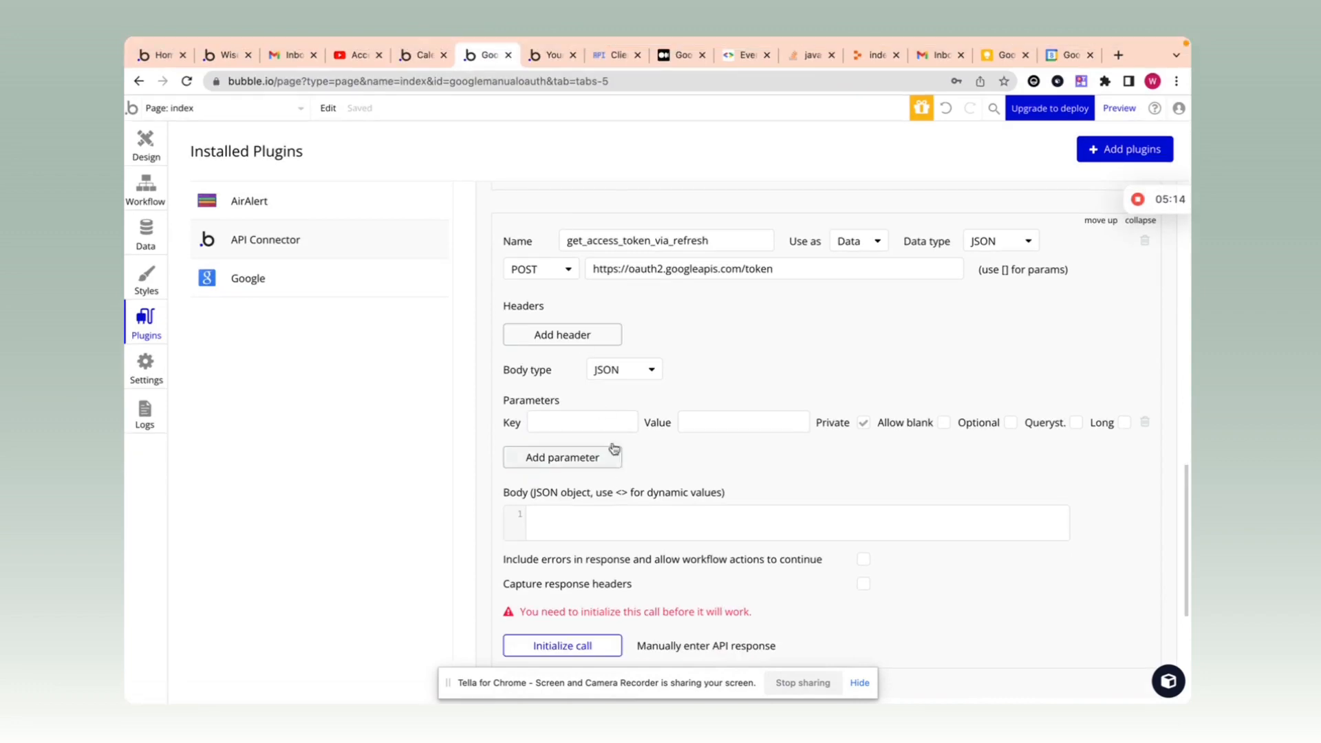
click(604, 413)
key(ctrl+v)
Step: Add client_secret and refresh_token parameter keys copied from the other app's call
click(438, 62)
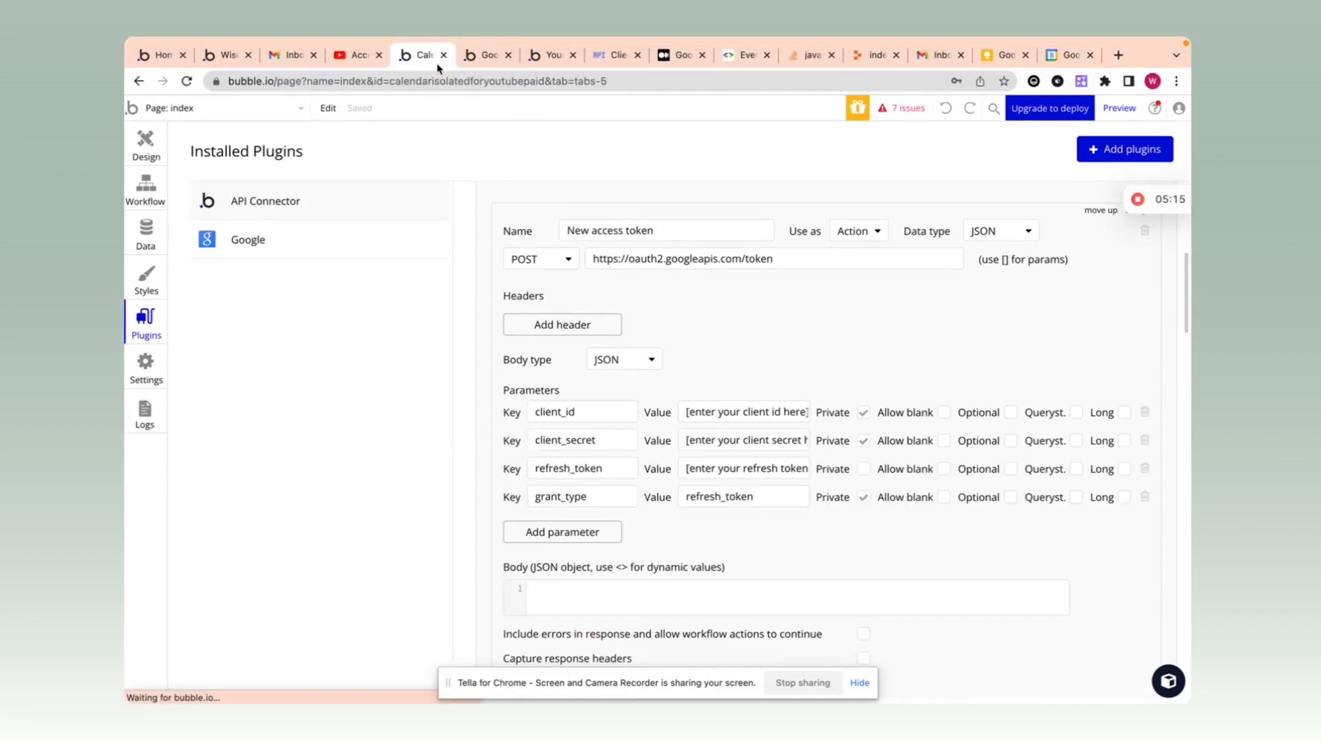
double_click(589, 443)
key(ctrl+c)
click(489, 55)
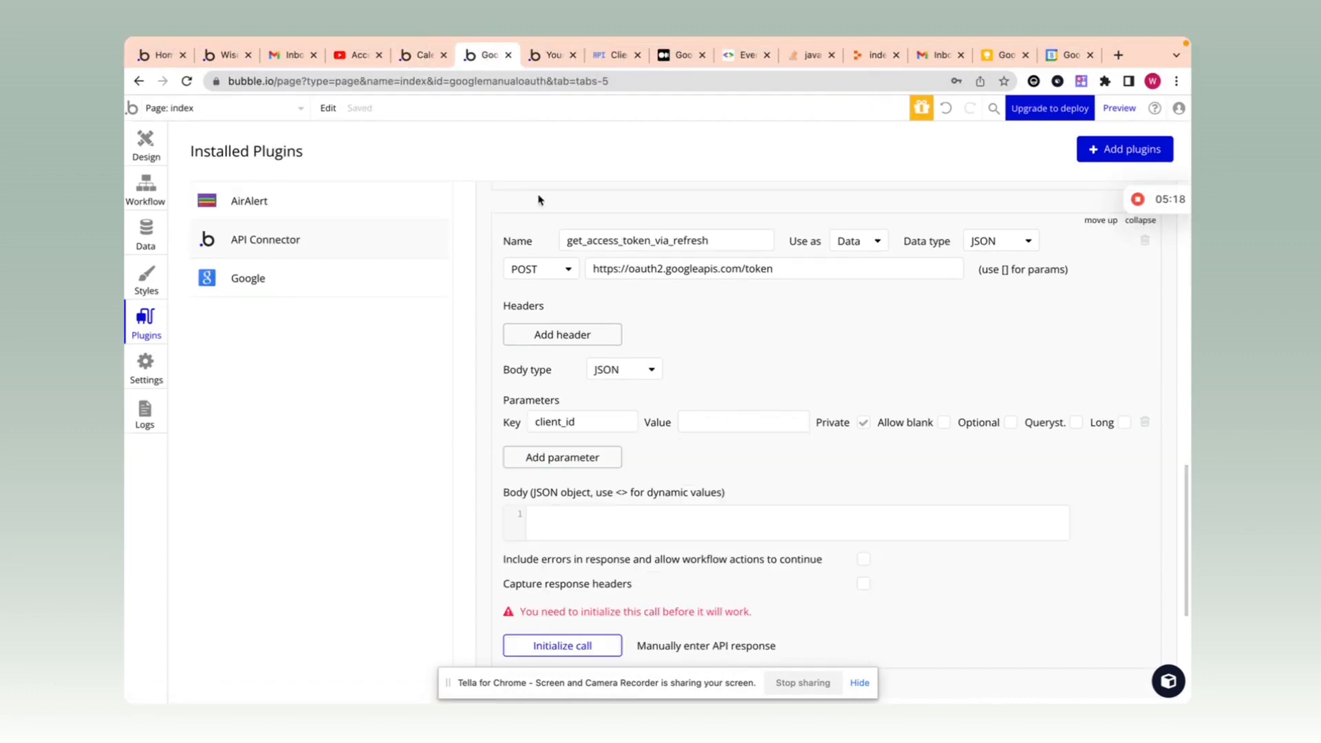
click(584, 457)
key(ctrl+v)
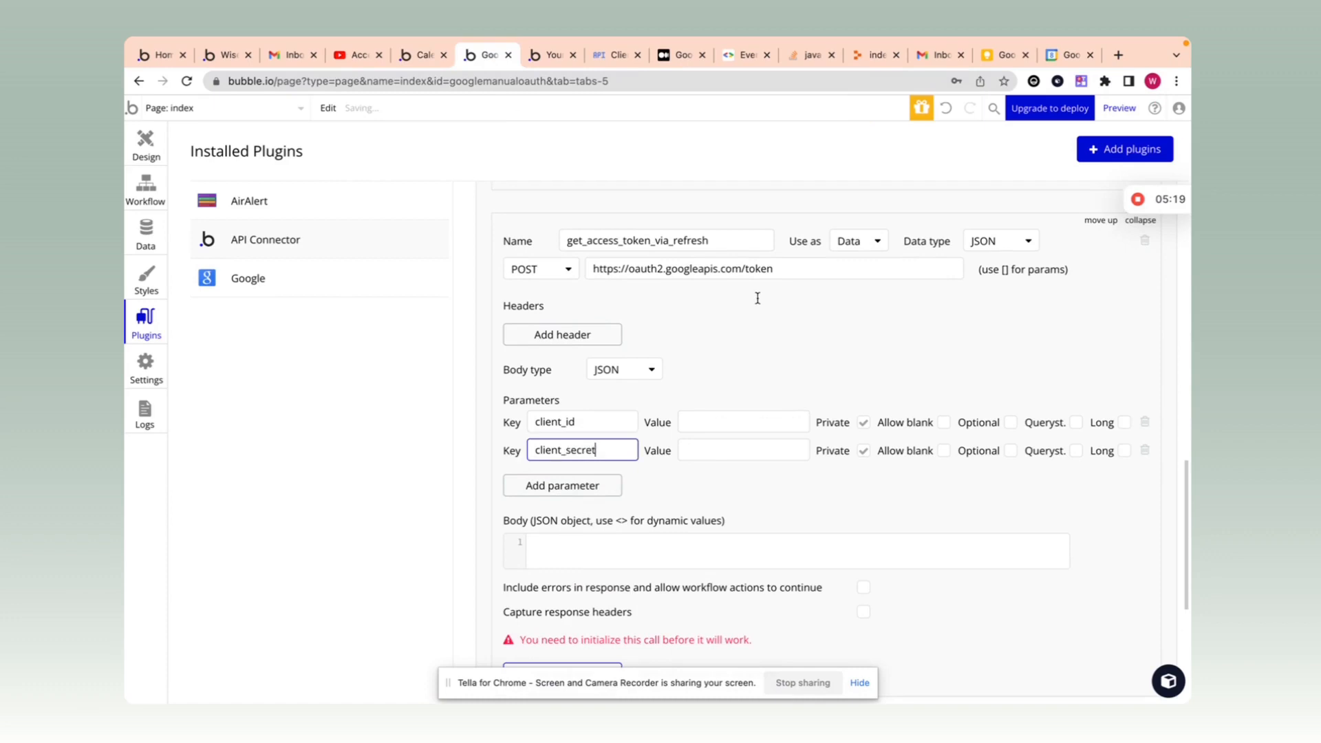
click(424, 58)
double_click(586, 468)
key(ctrl+c)
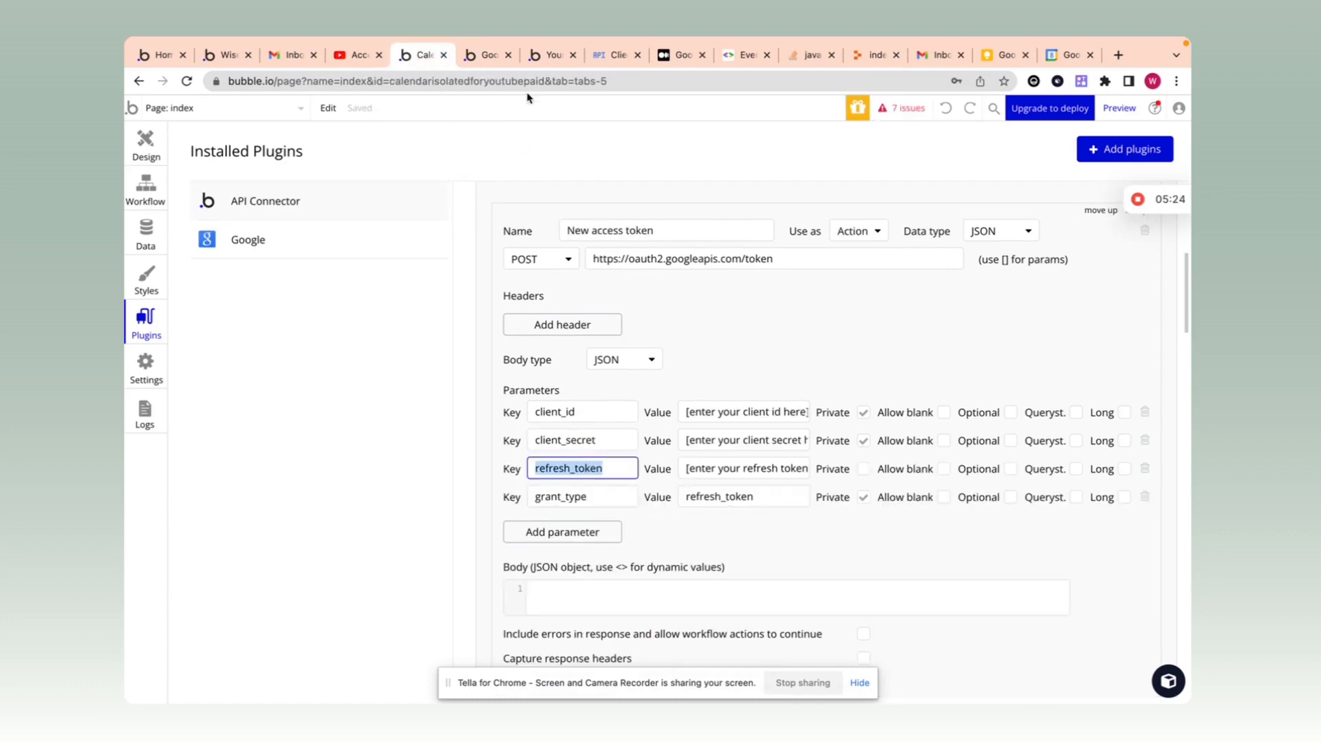
click(488, 55)
click(590, 486)
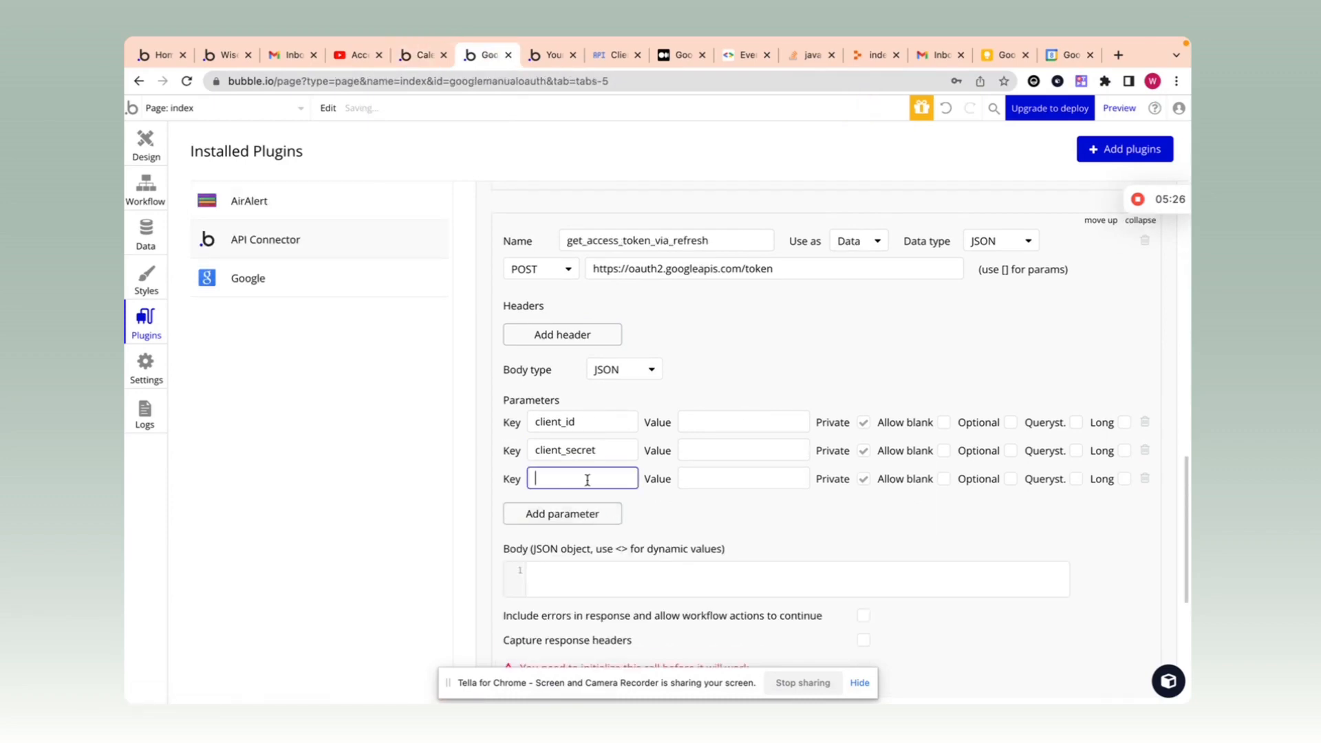
key(ctrl+v)
scroll(789, 368, up, 4)
scroll(724, 275, up, 4)
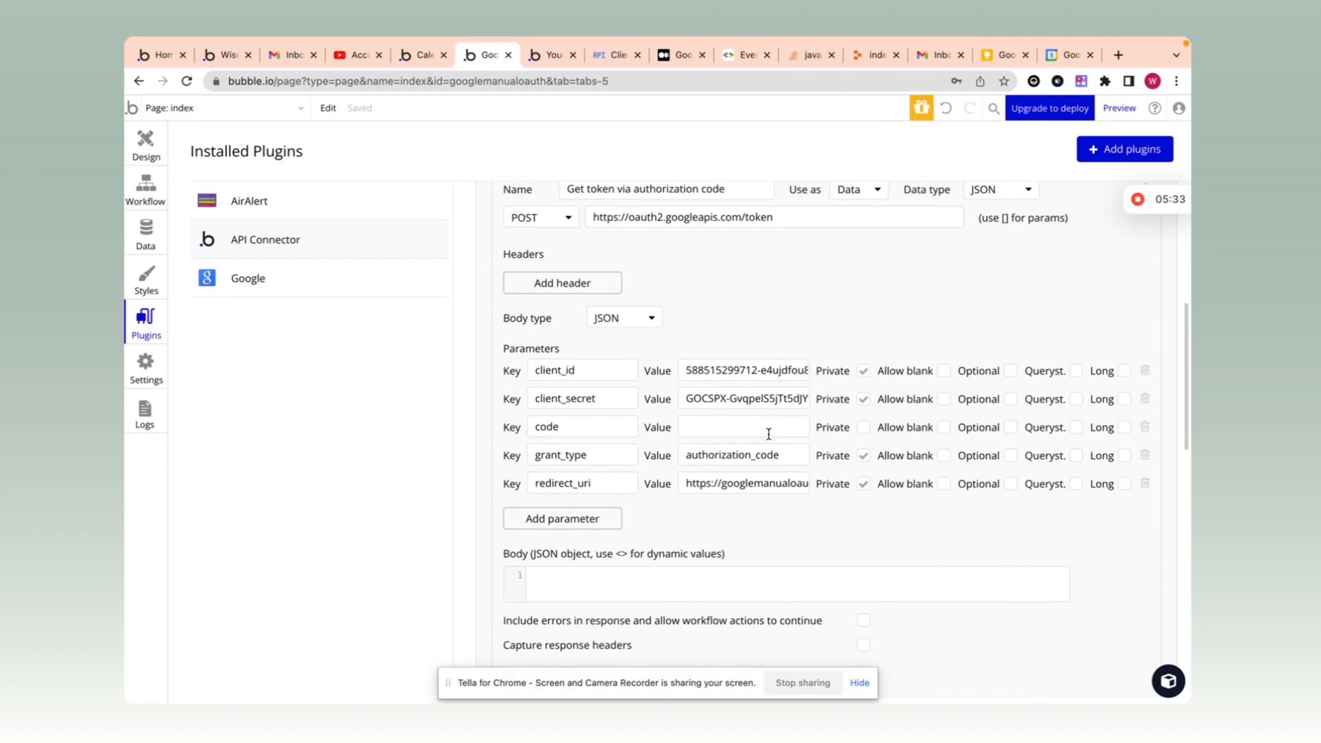
scroll(768, 434, down, 2)
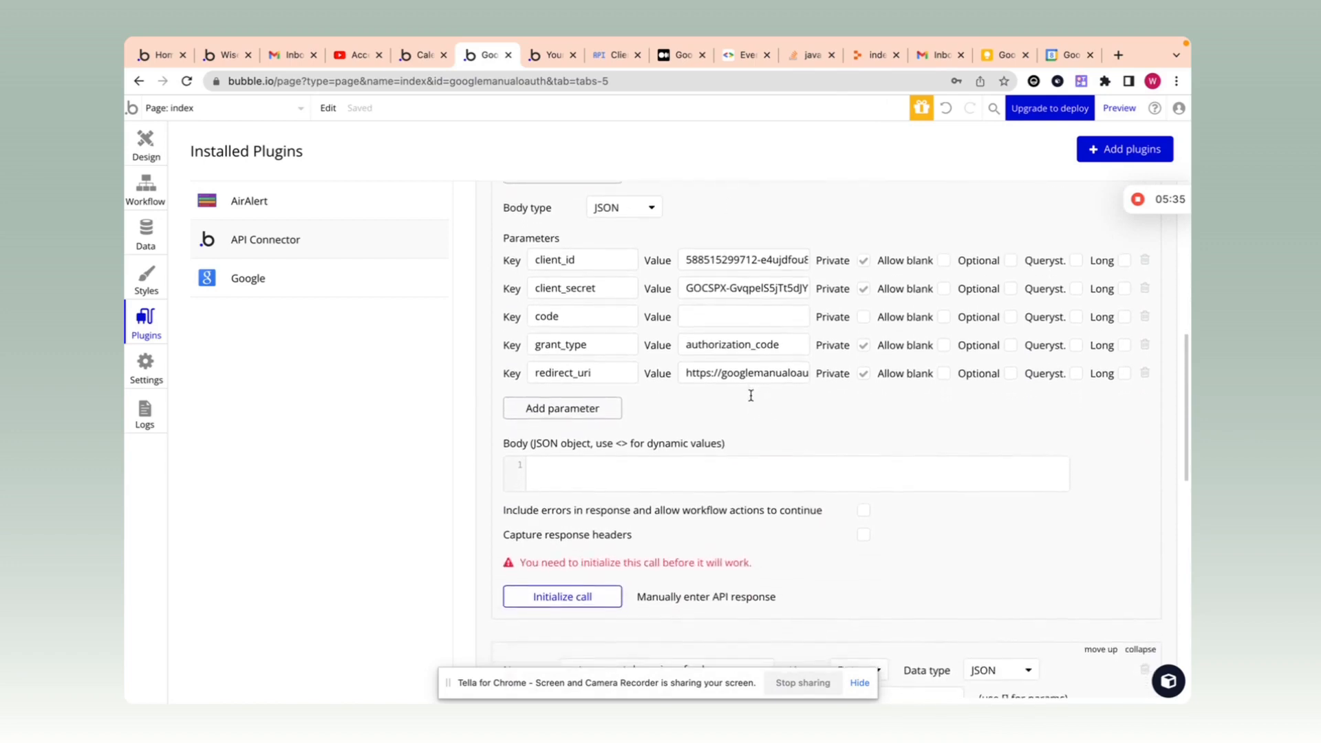
scroll(751, 395, down, 7)
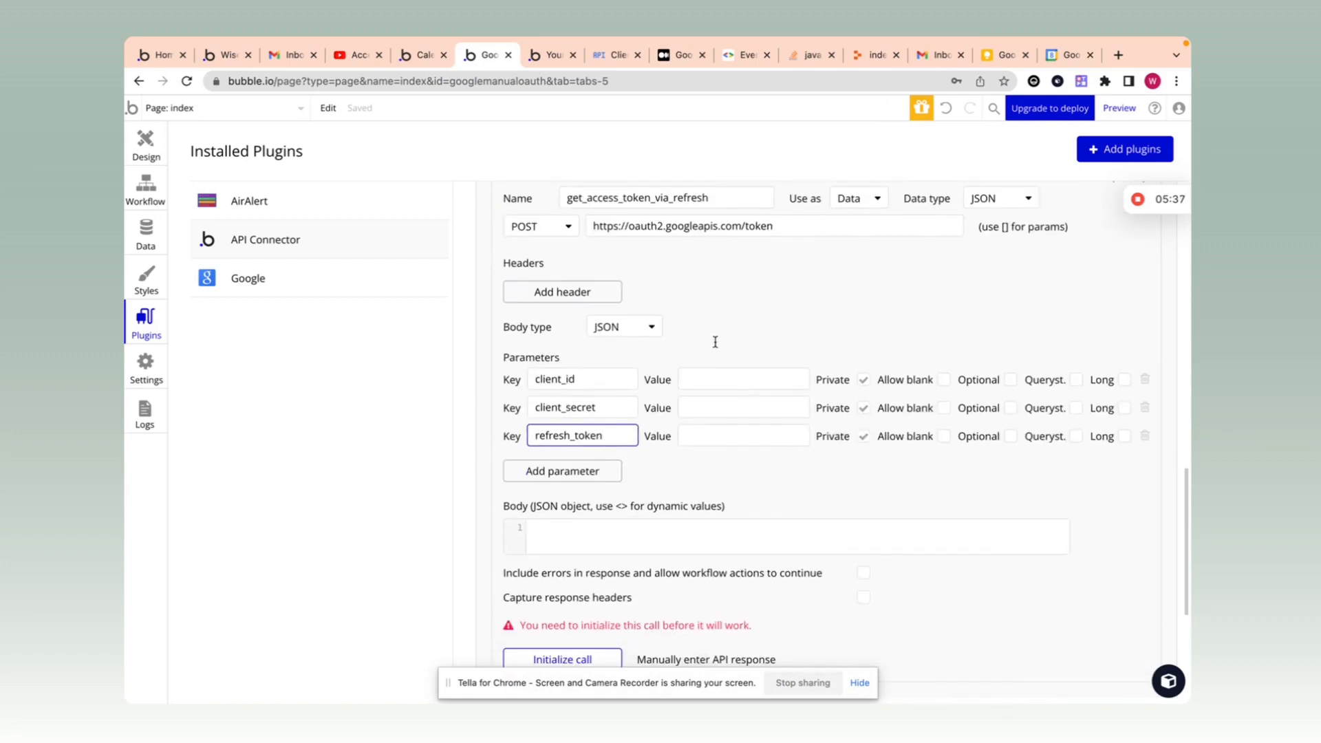
click(753, 468)
Step: Add a grant_type parameter with value refresh_token and make refresh_token non-private
click(608, 481)
click(573, 468)
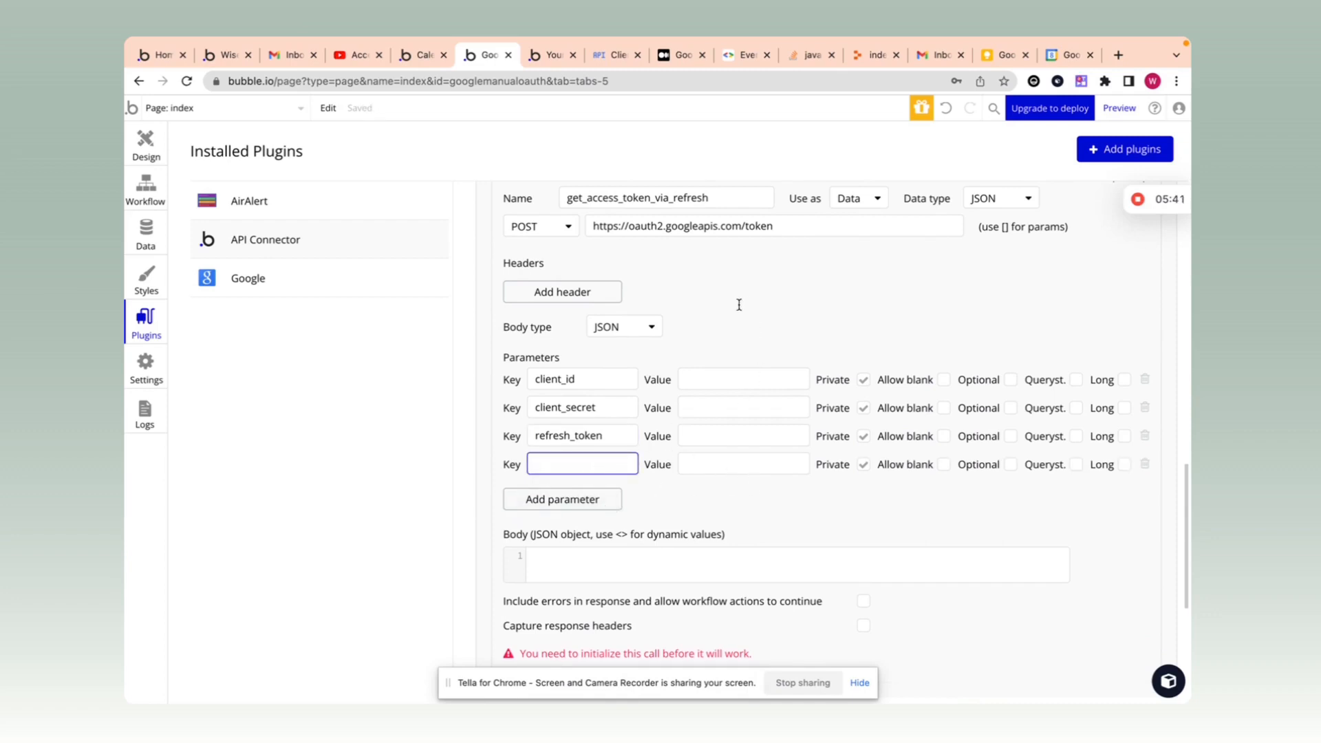
click(440, 62)
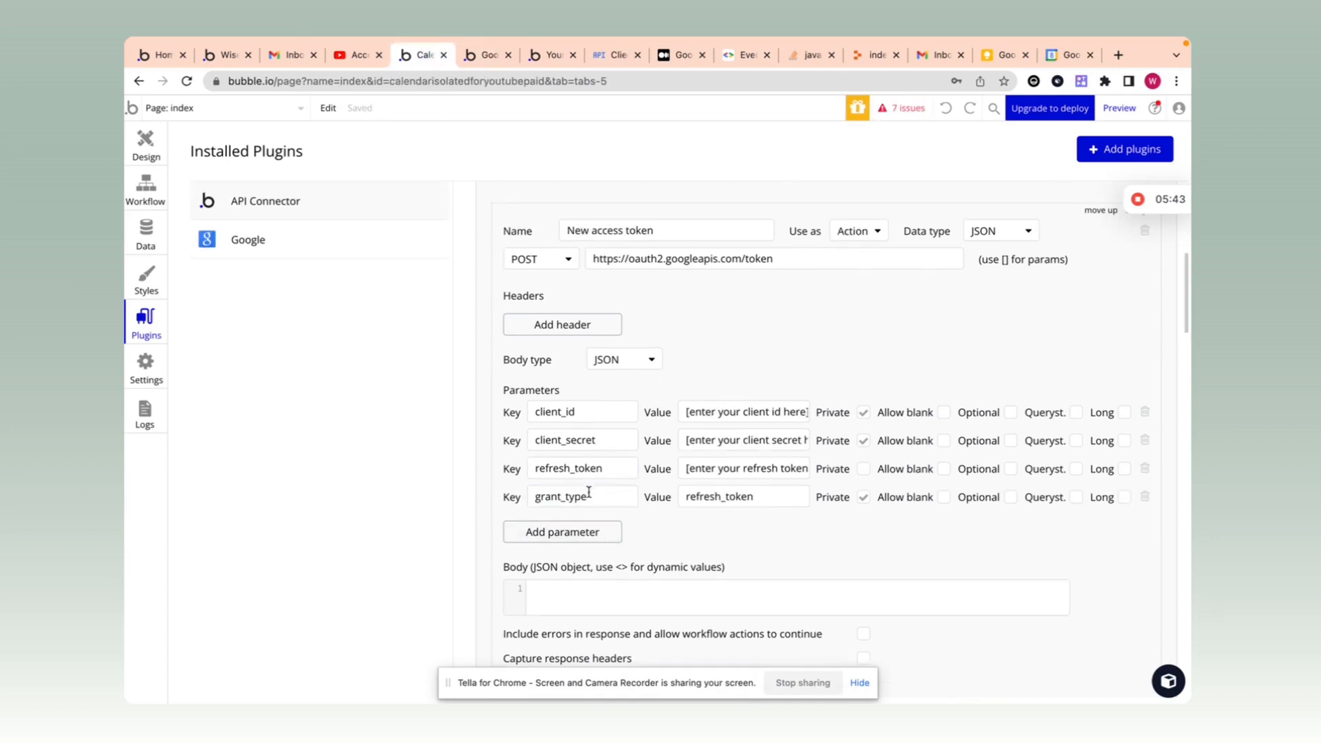
double_click(589, 495)
key(ctrl+c)
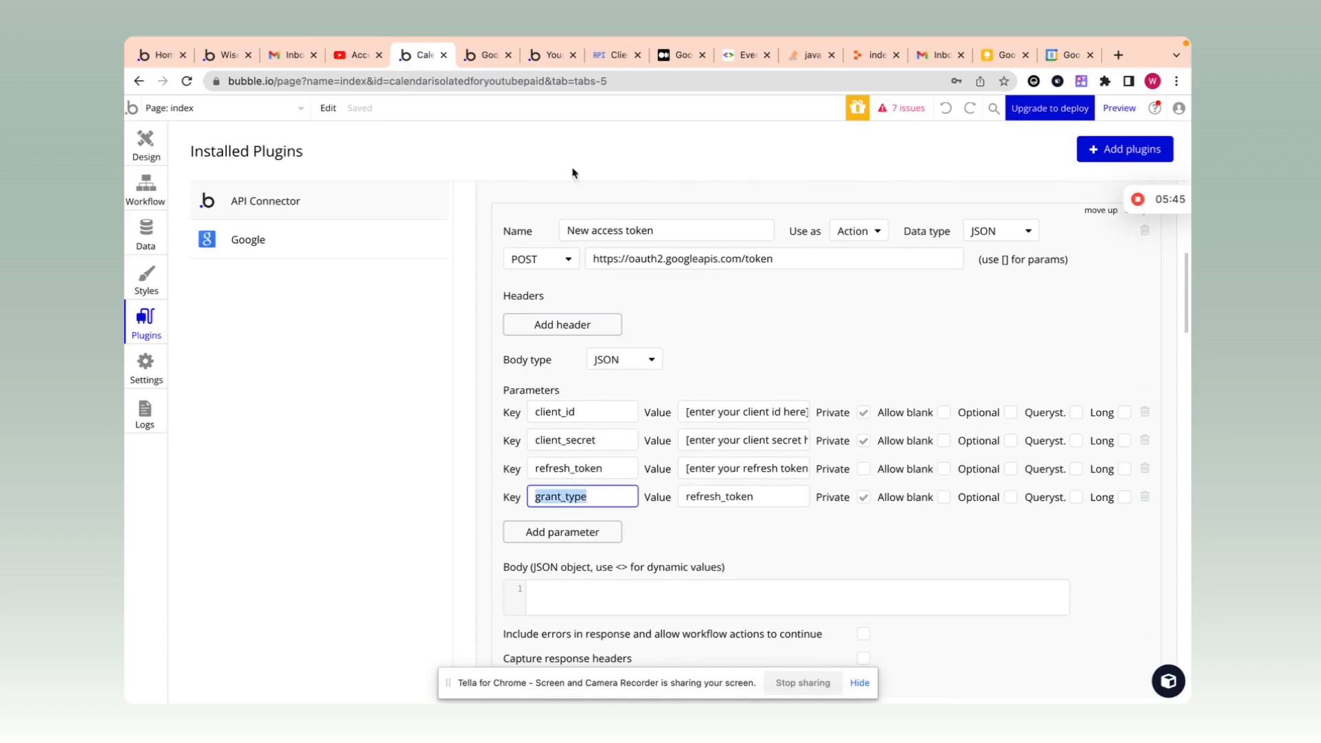
click(486, 55)
click(610, 457)
key(ctrl+v)
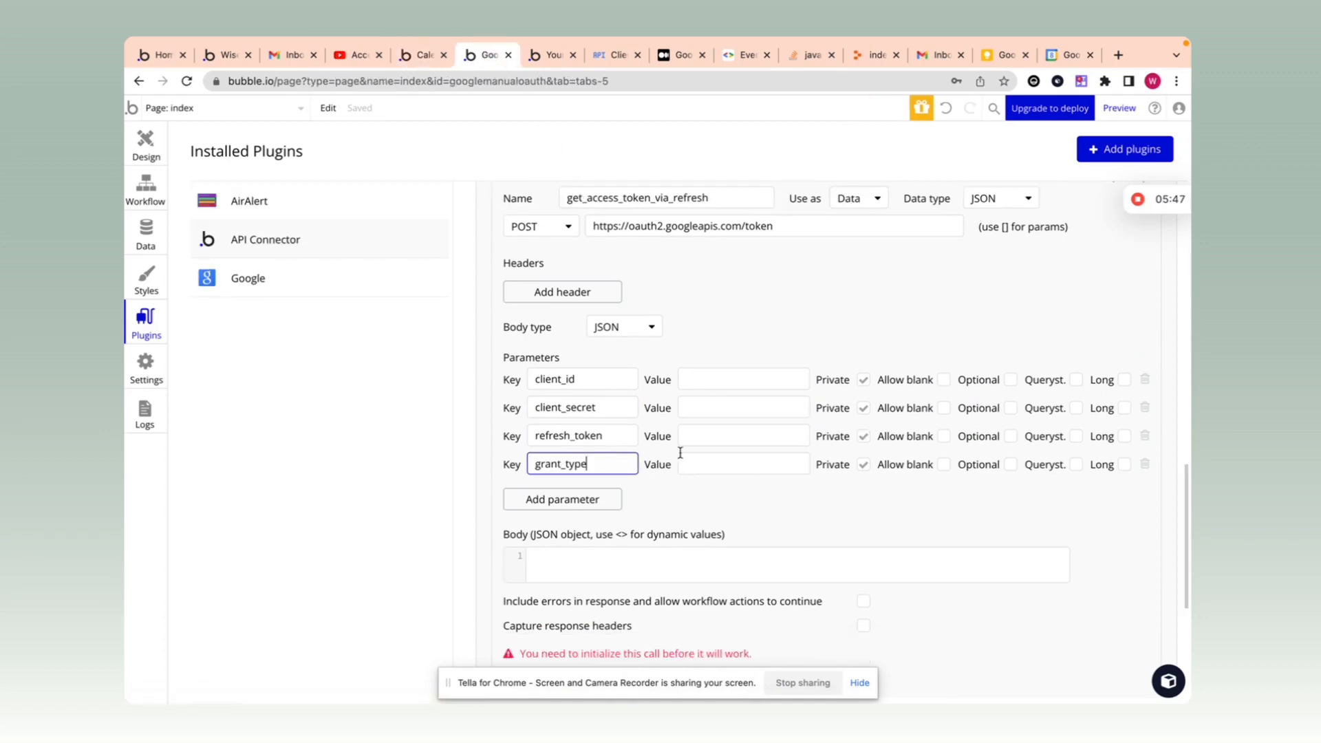
click(413, 58)
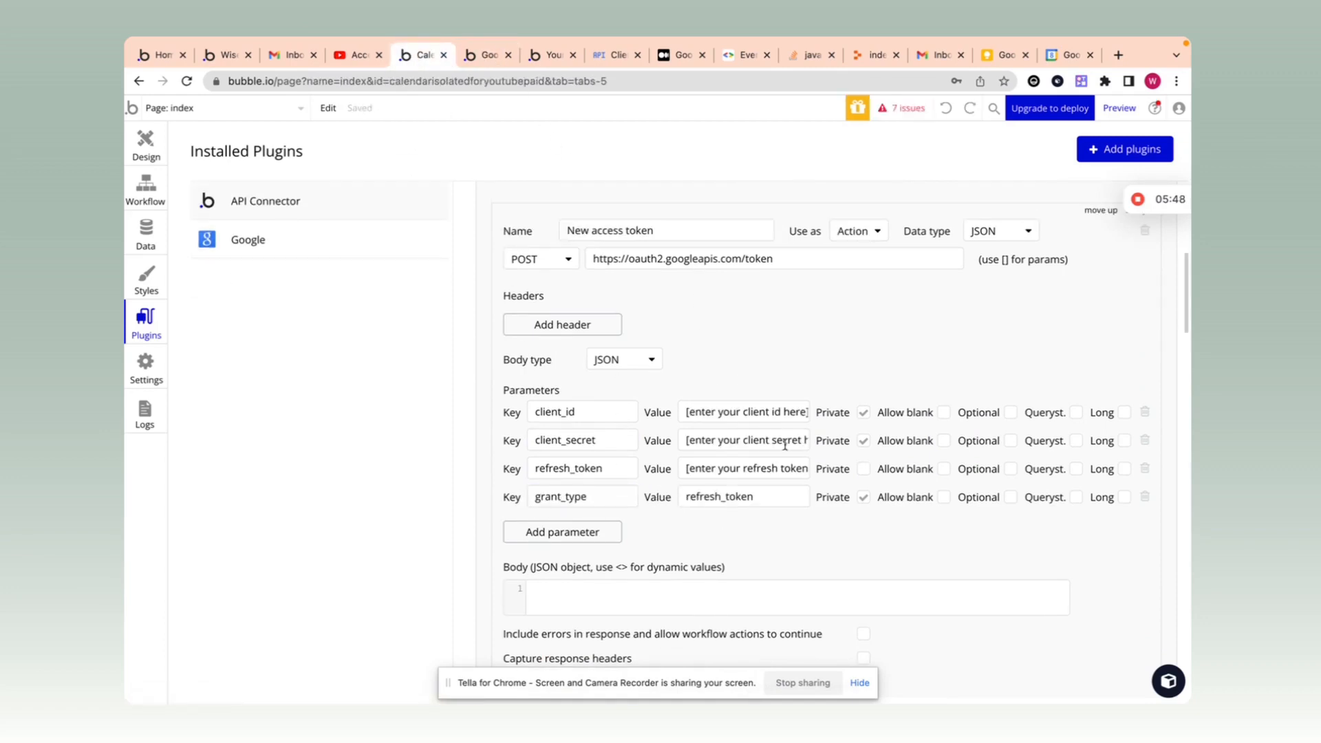
double_click(774, 507)
key(ctrl+c)
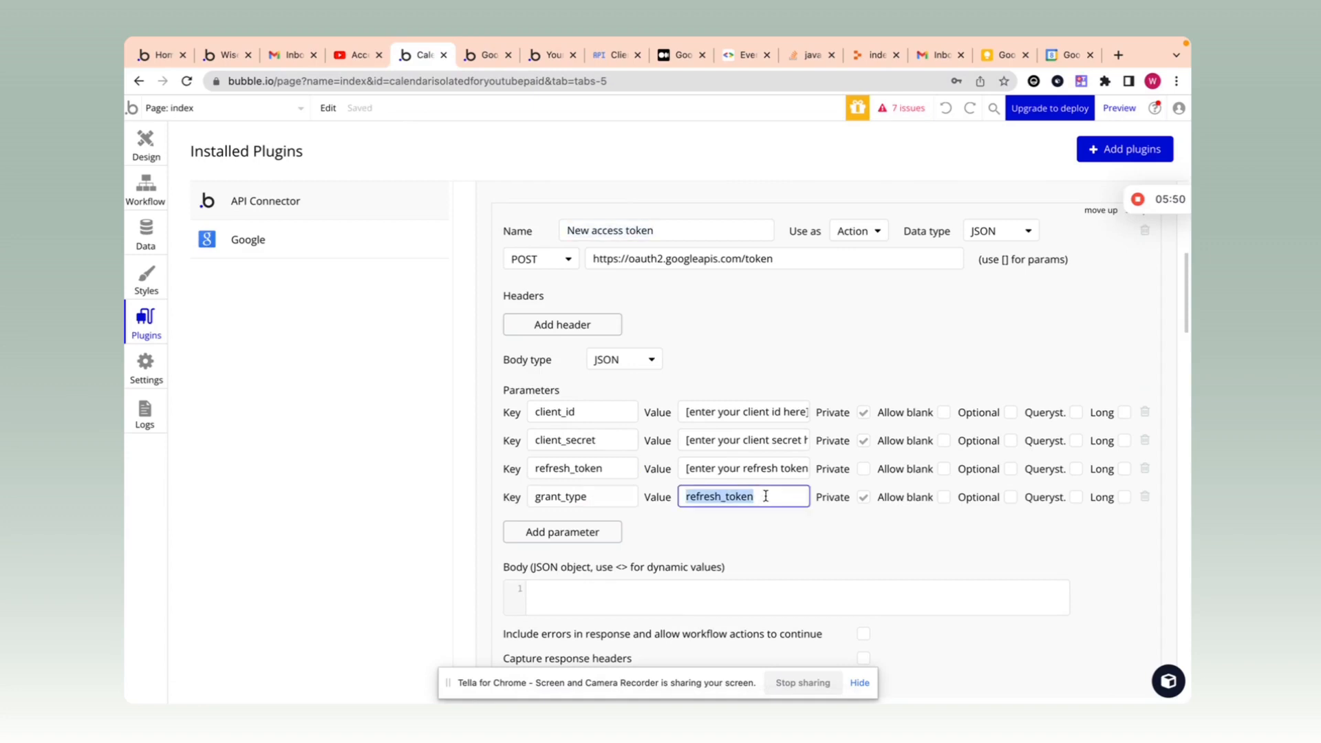
click(500, 57)
click(701, 464)
key(ctrl+v)
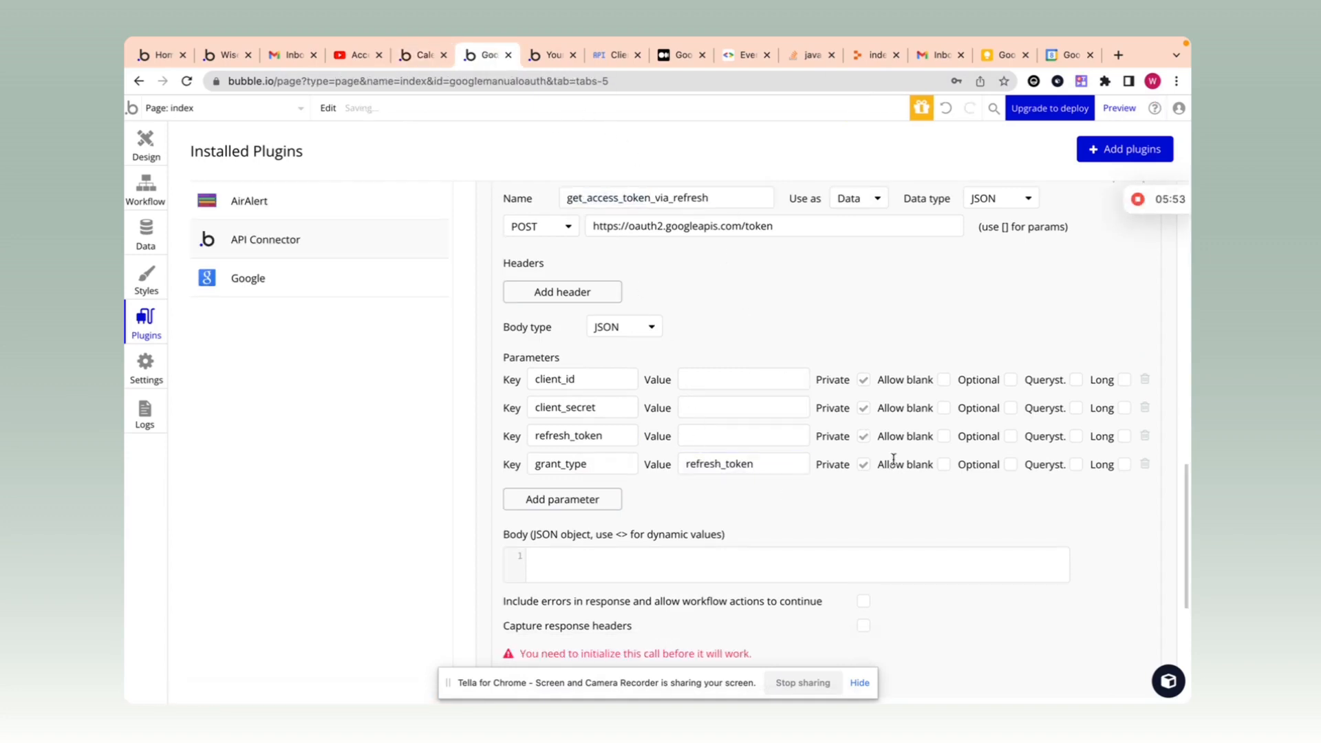
click(863, 436)
Step: Copy the first call's client_id value into the refresh call's client_id
scroll(819, 413, up, 7)
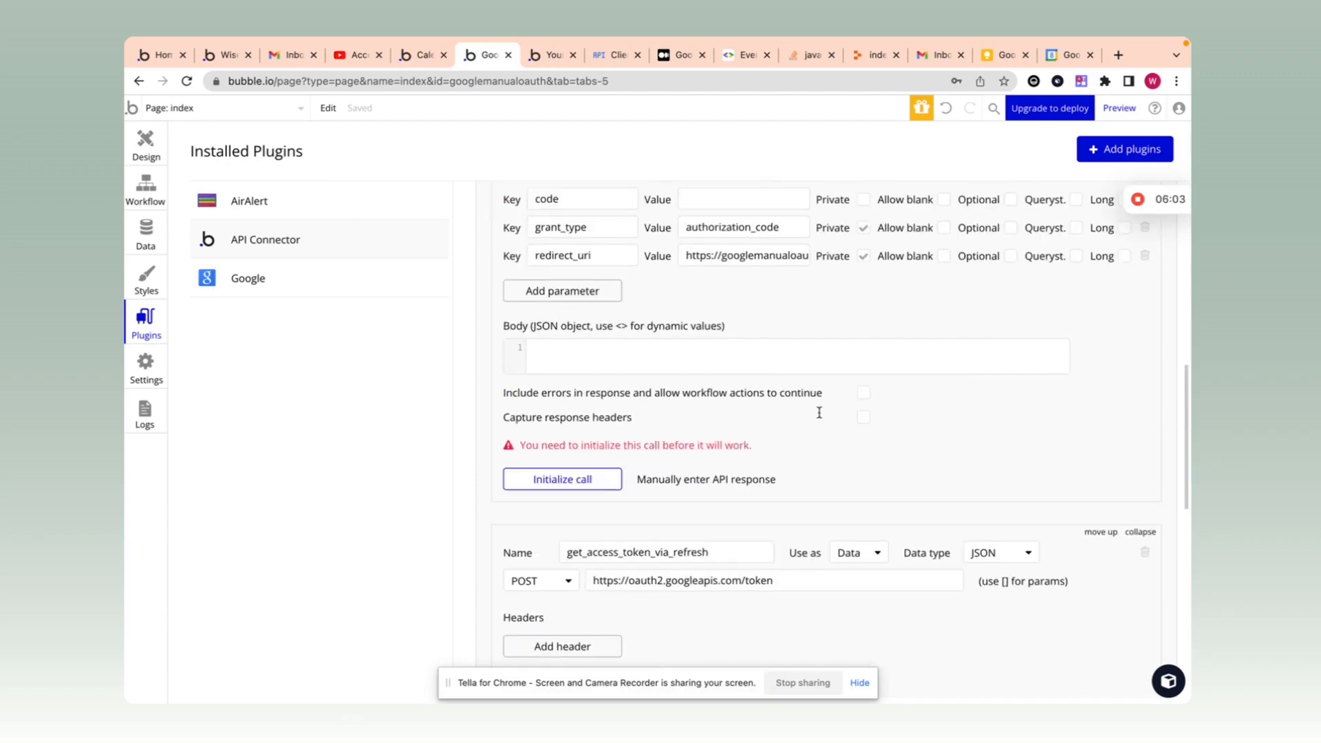
click(797, 274)
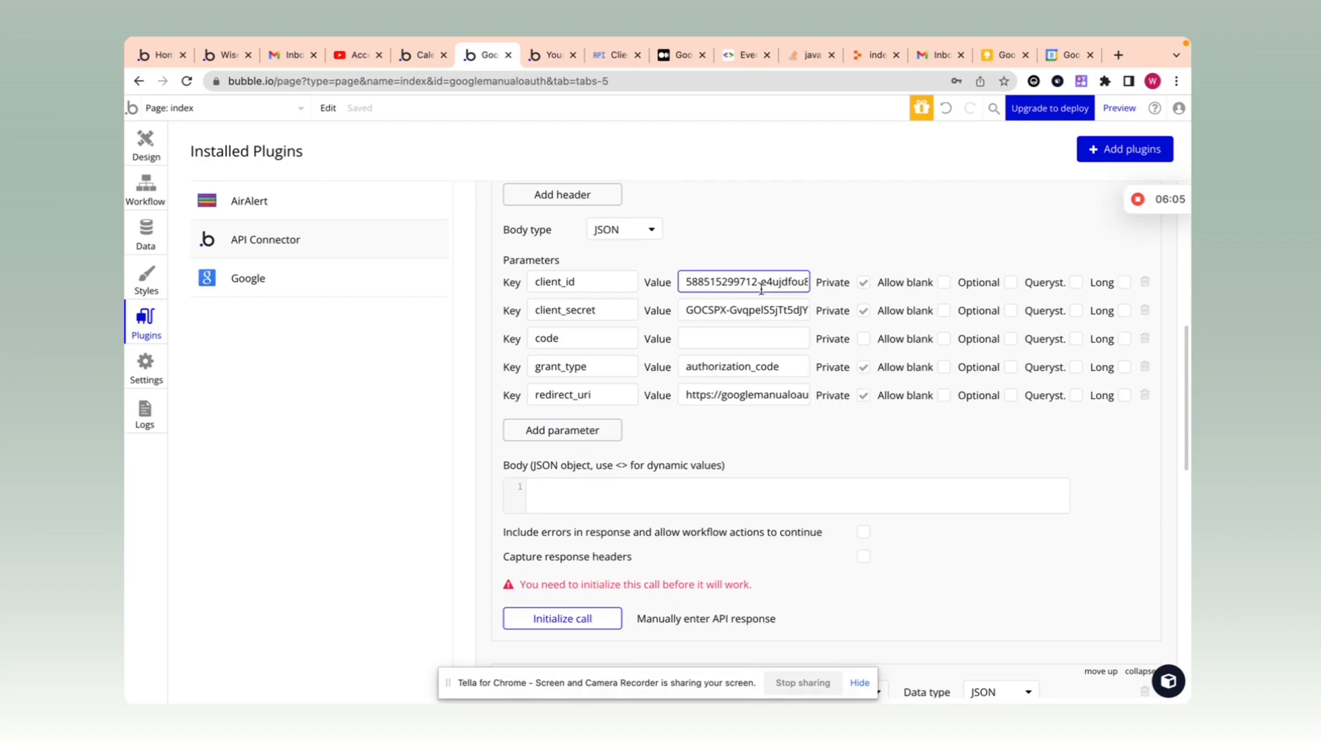
key(ctrl+a)
scroll(816, 406, down, 7)
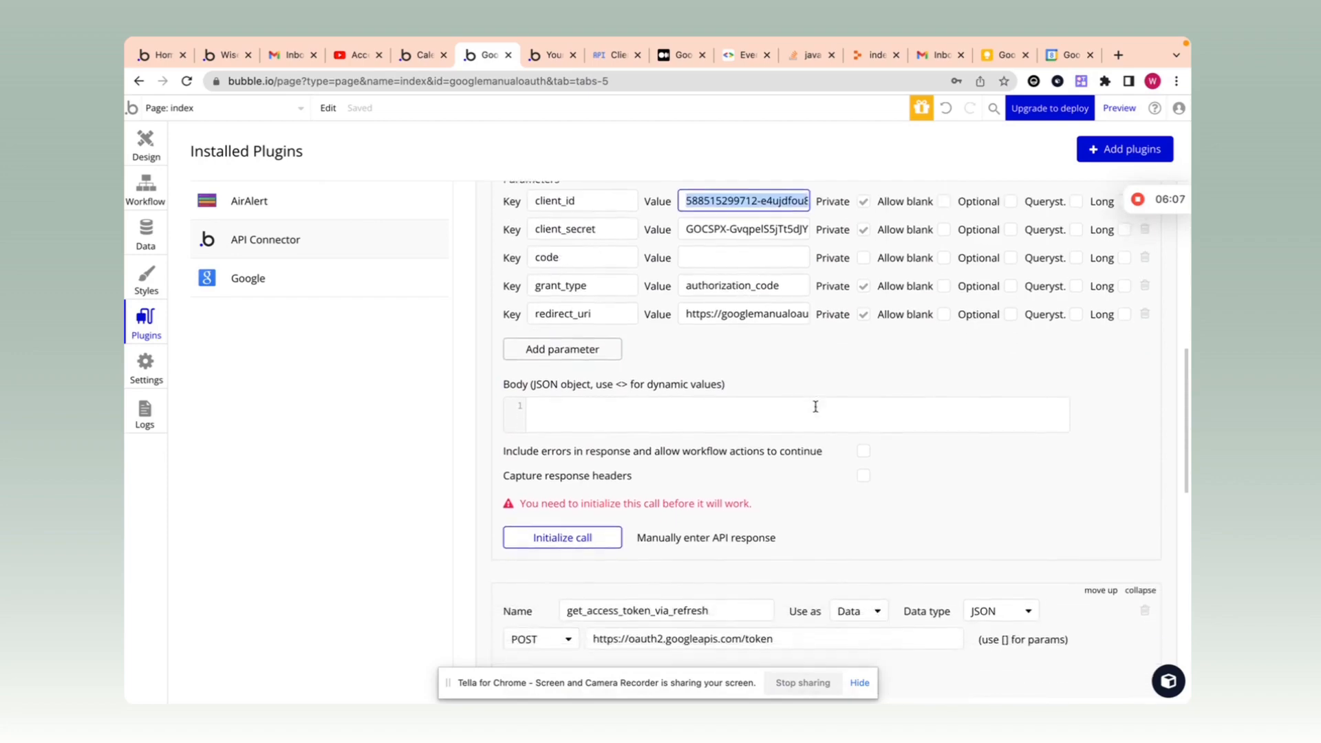
click(716, 421)
key(ctrl+v)
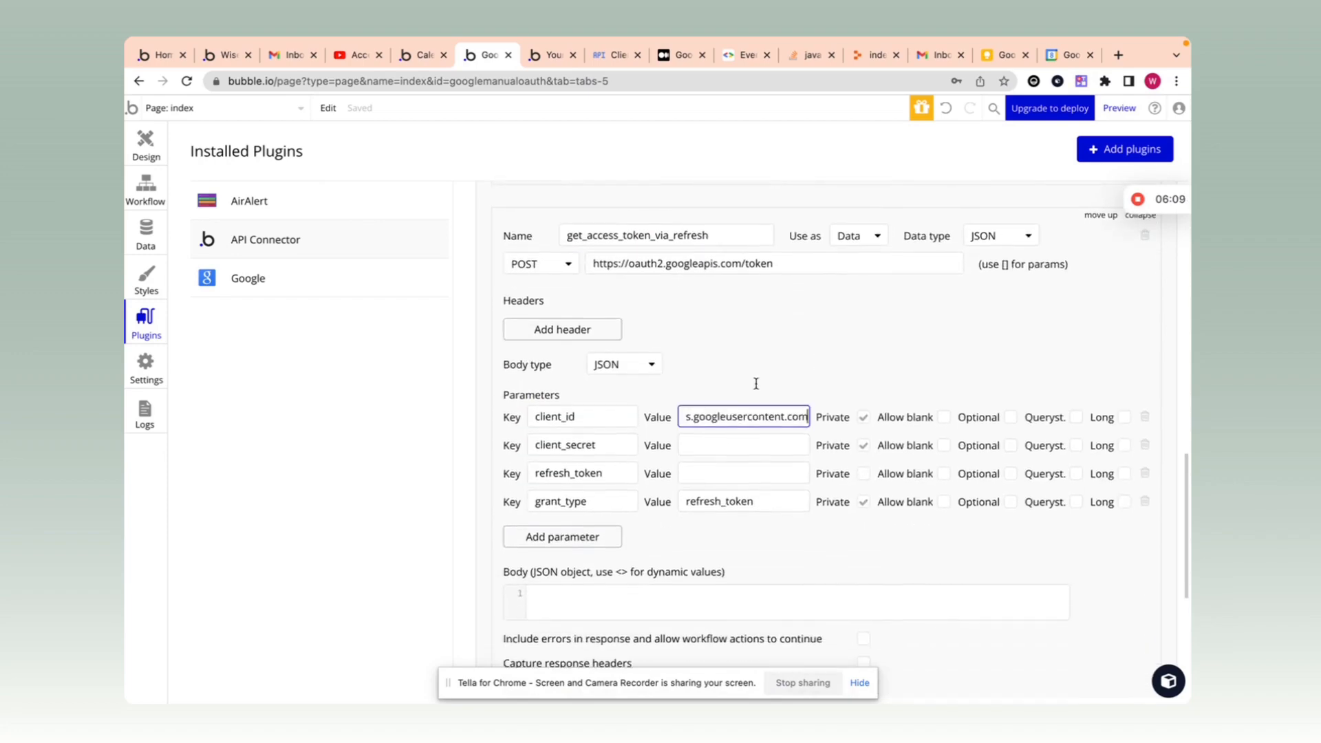
Step: Copy the first call's client_secret value into the refresh call and review both calls
scroll(756, 383, up, 6)
click(730, 303)
key(ctrl+a)
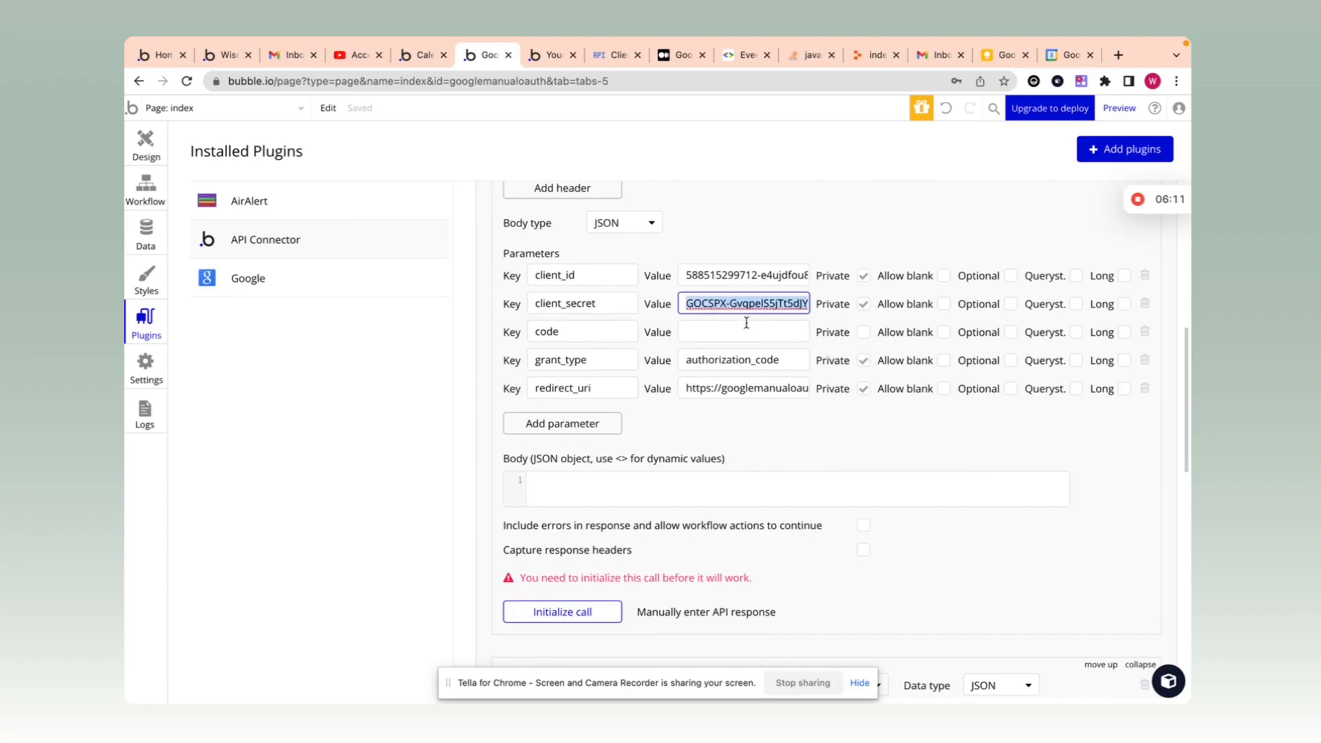
key(ctrl+c)
scroll(747, 321, down, 6)
click(740, 488)
key(ctrl+v)
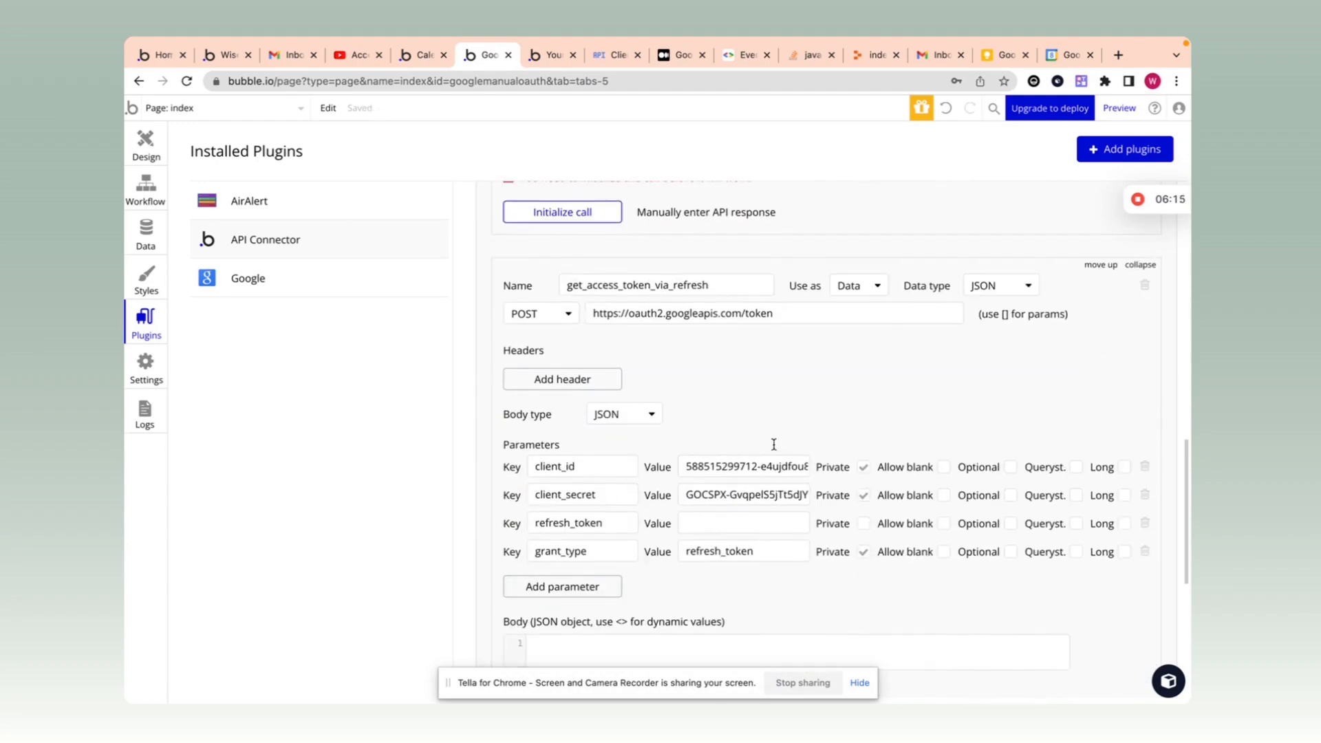
click(605, 54)
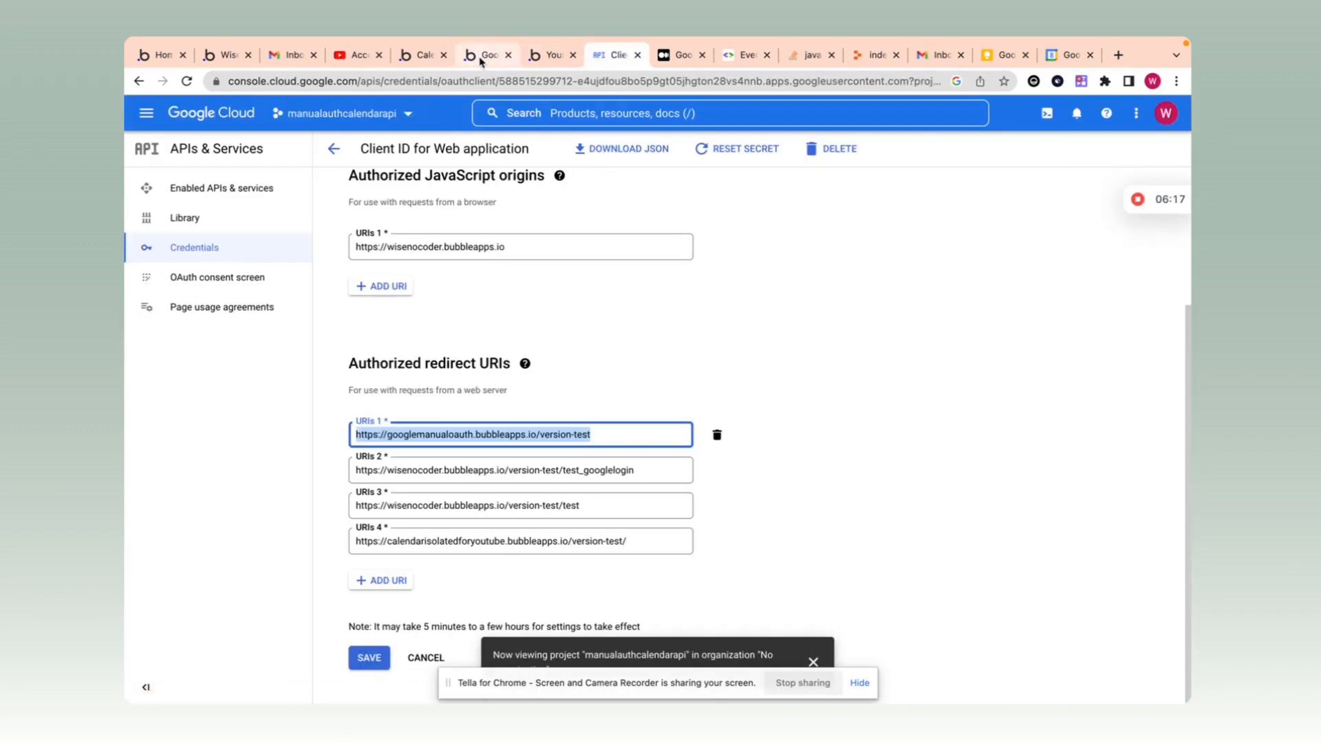
click(481, 54)
scroll(769, 417, up, 4)
scroll(765, 408, down, 5)
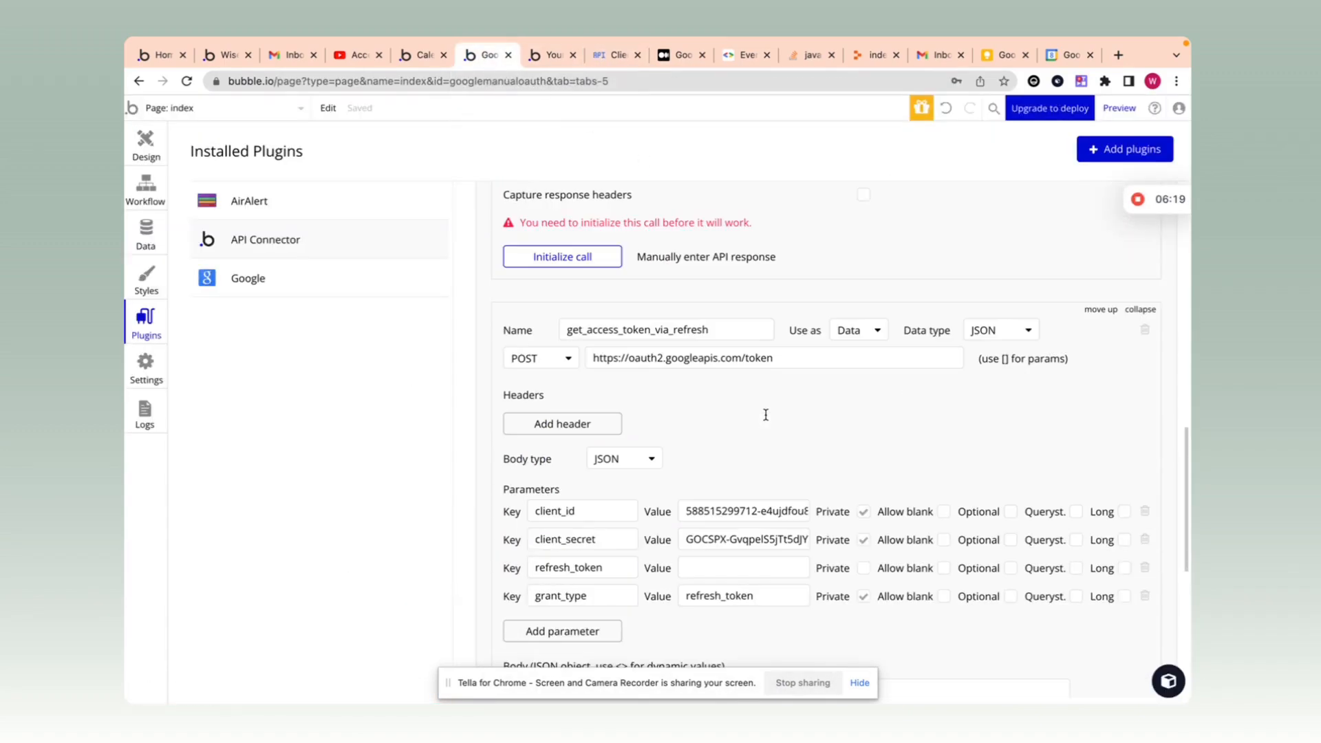
scroll(709, 399, down, 4)
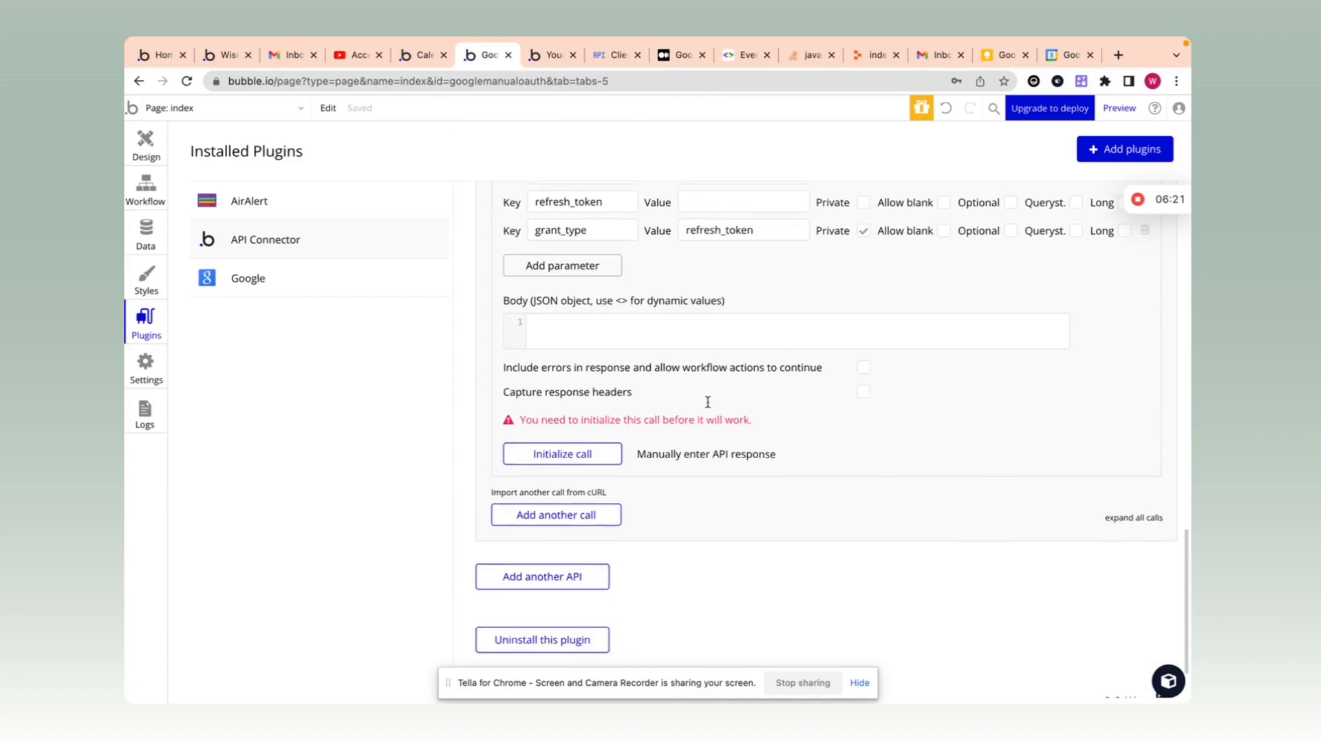
scroll(707, 402, up, 6)
scroll(707, 402, up, 5)
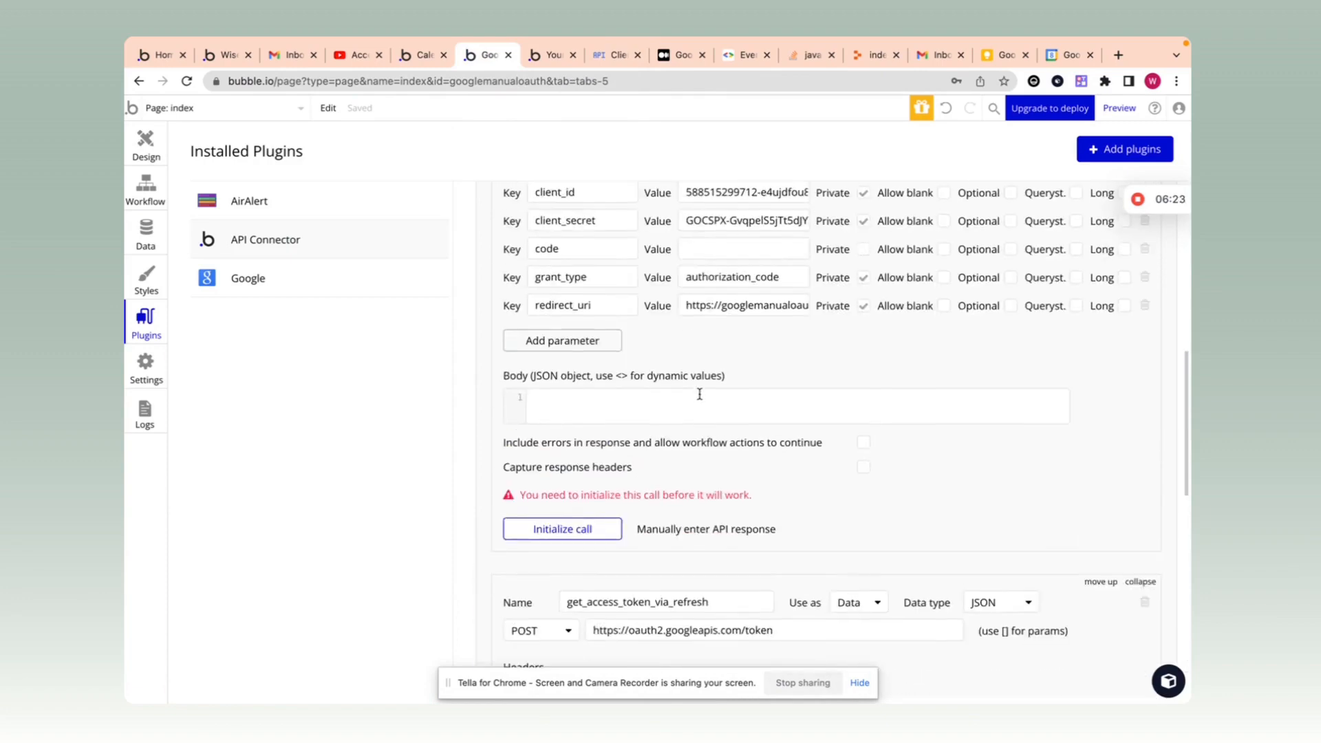
scroll(699, 397, up, 5)
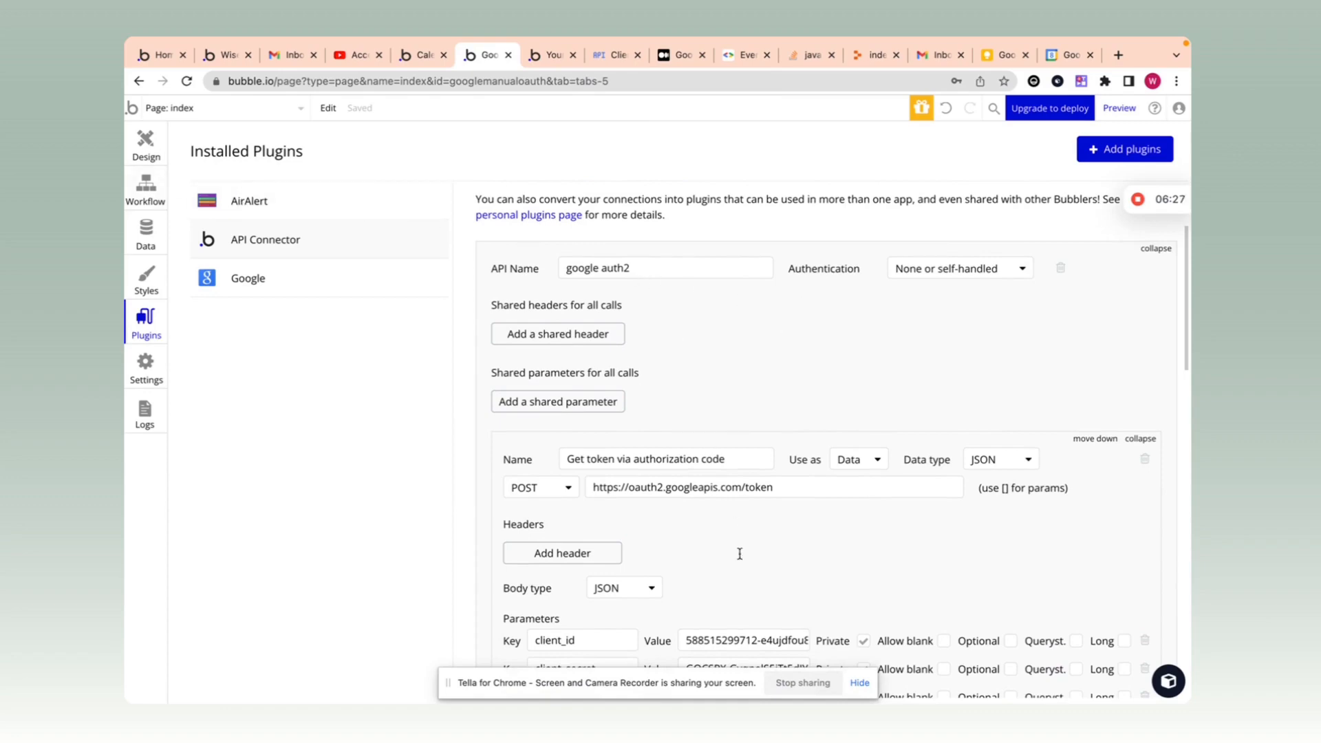
Step: Set Use as to Action for both token calls, then show the page's workflow editor
scroll(739, 554, down, 3)
click(872, 259)
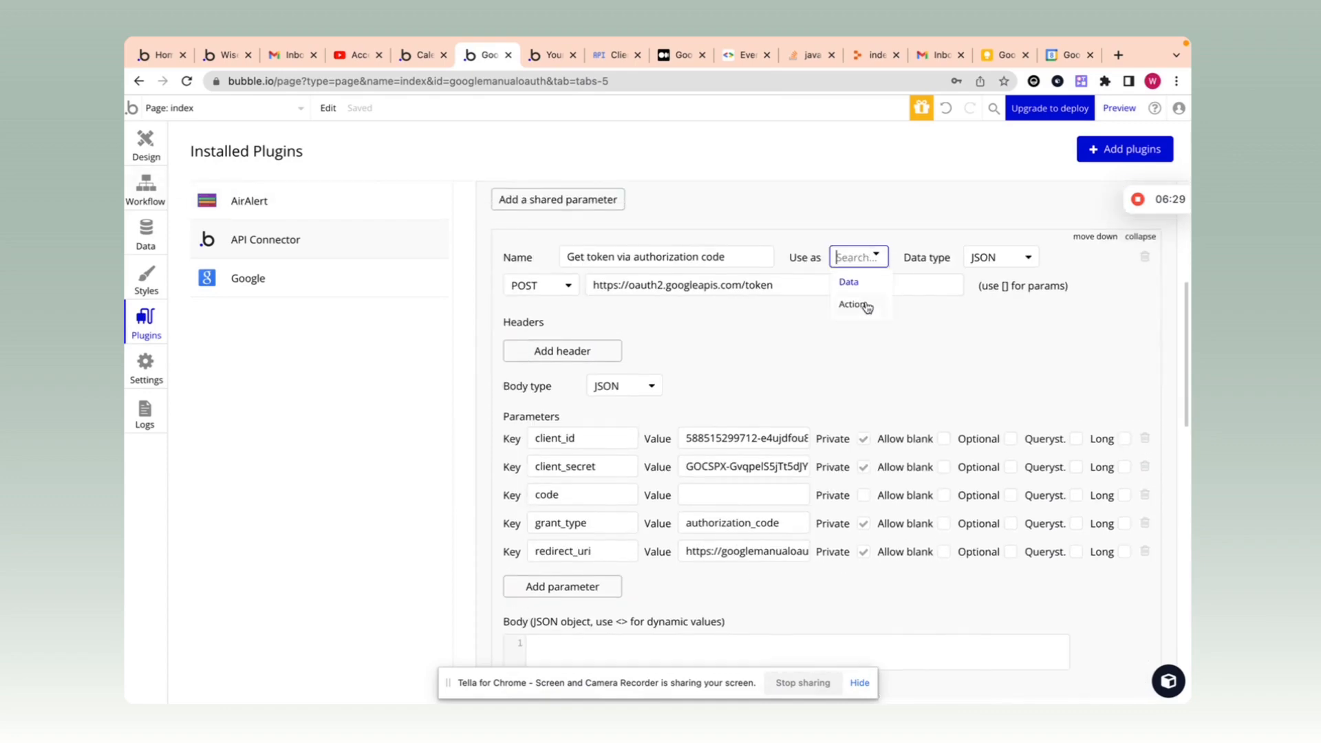
click(865, 305)
scroll(853, 323, down, 8)
click(851, 323)
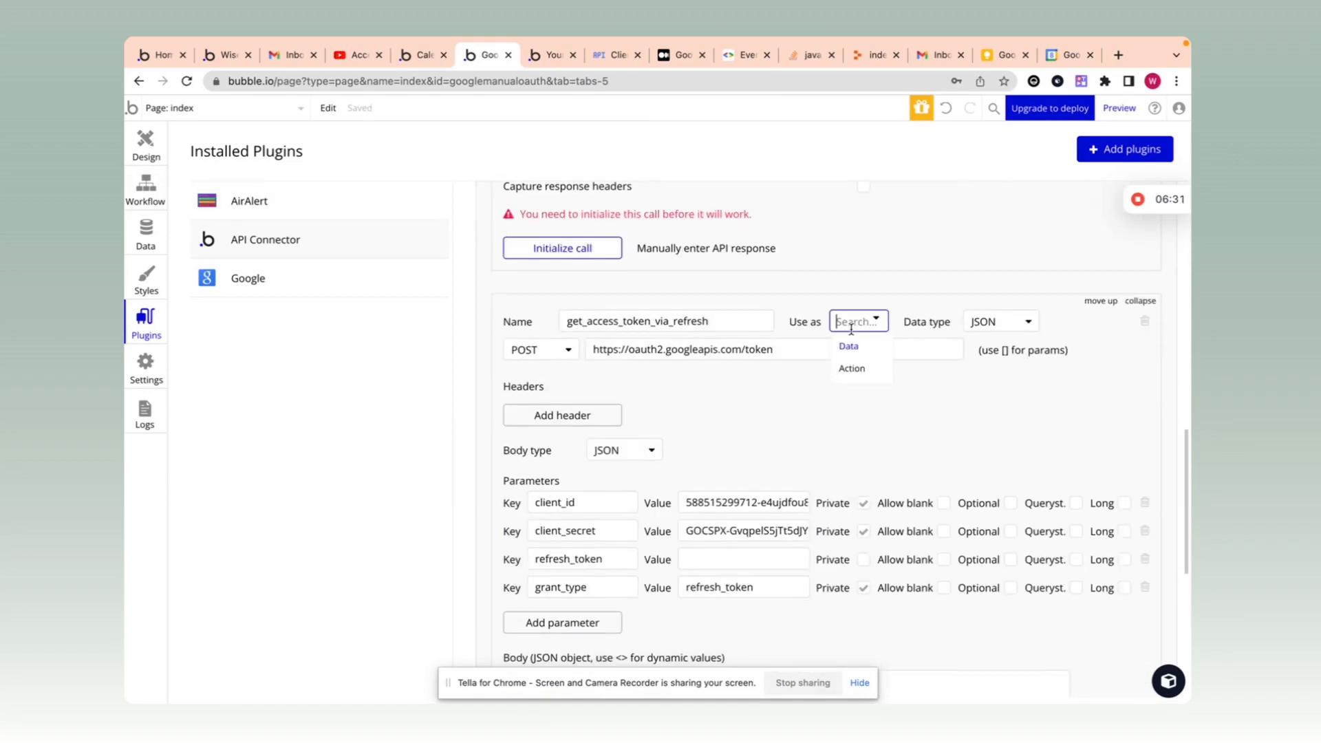
click(852, 368)
scroll(826, 378, up, 10)
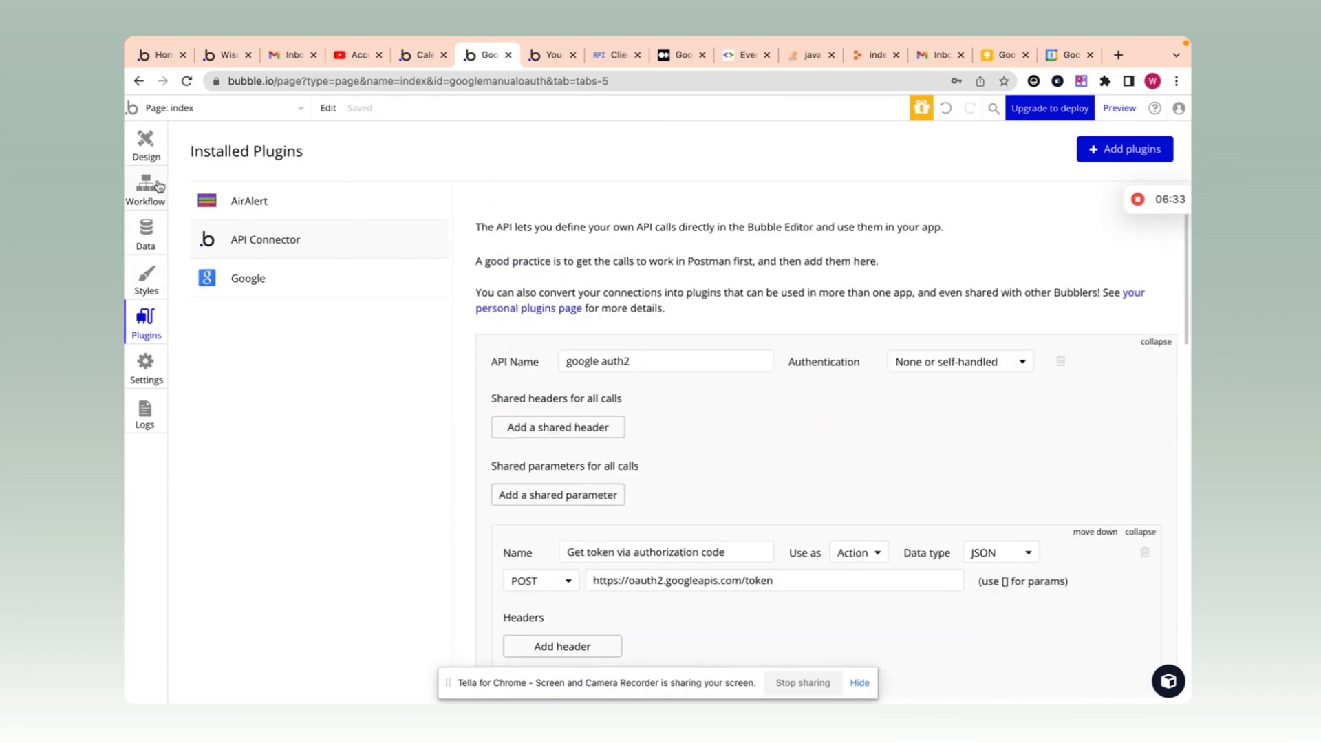
scroll(663, 422, down, 10)
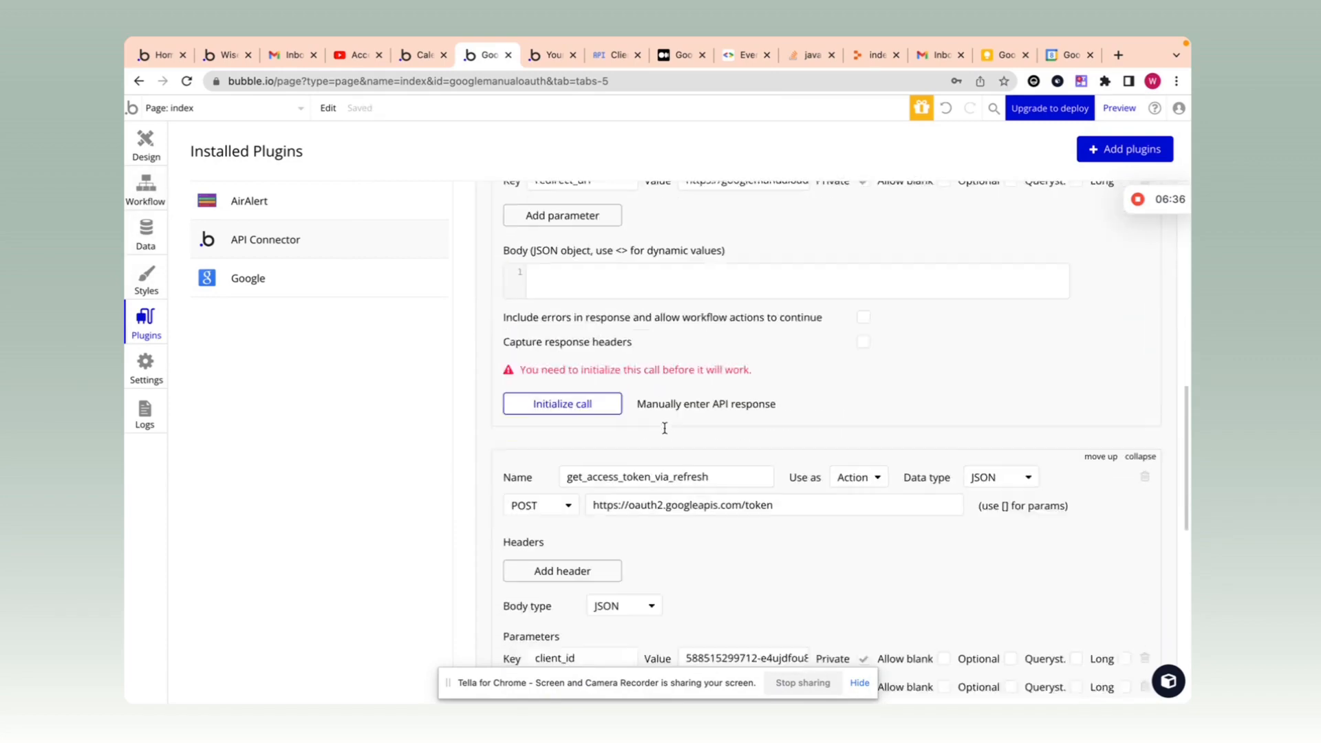
scroll(664, 428, up, 10)
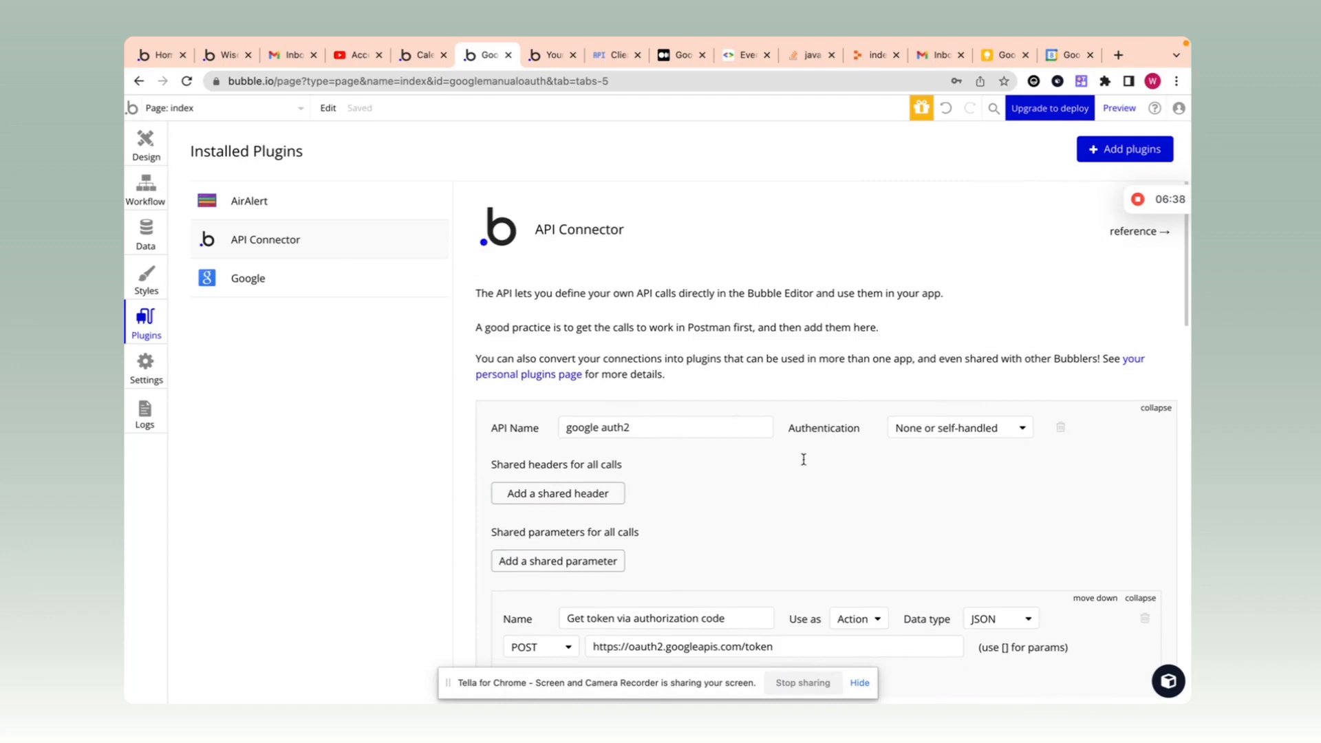
scroll(803, 459, down, 5)
click(150, 141)
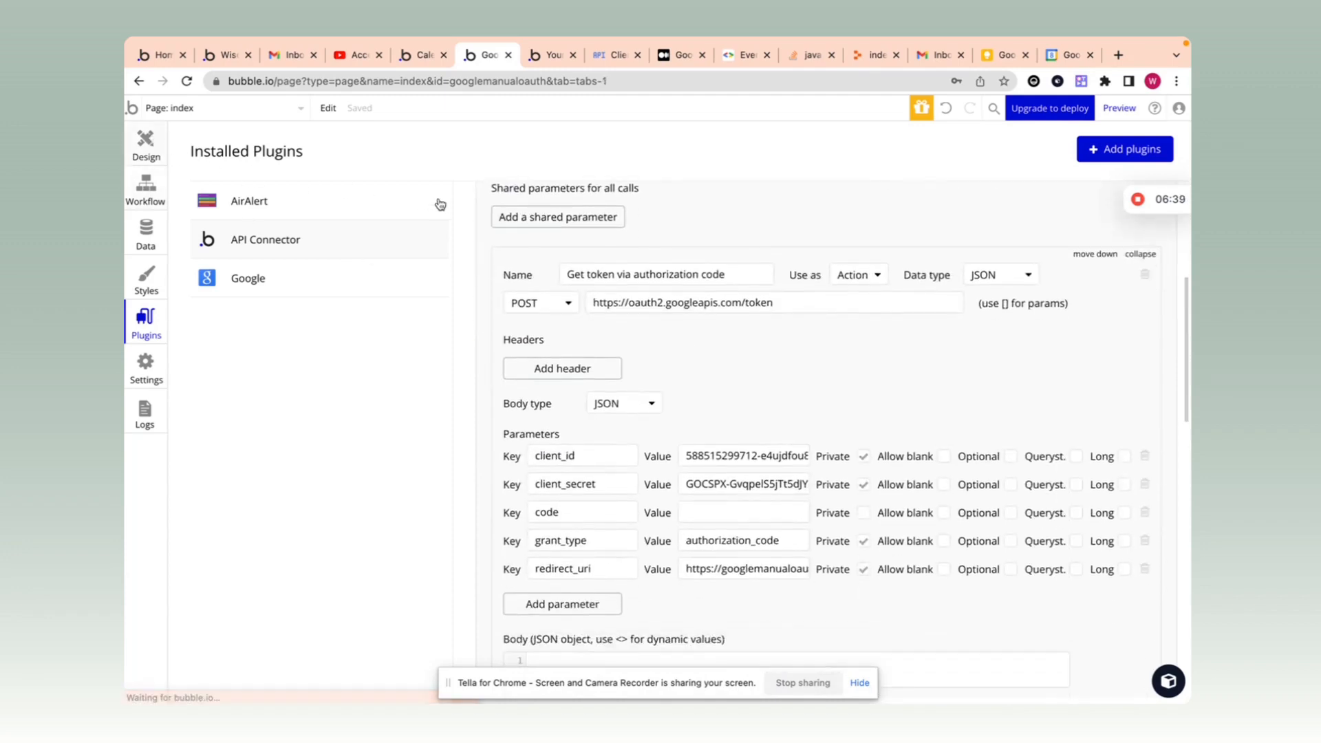
click(141, 205)
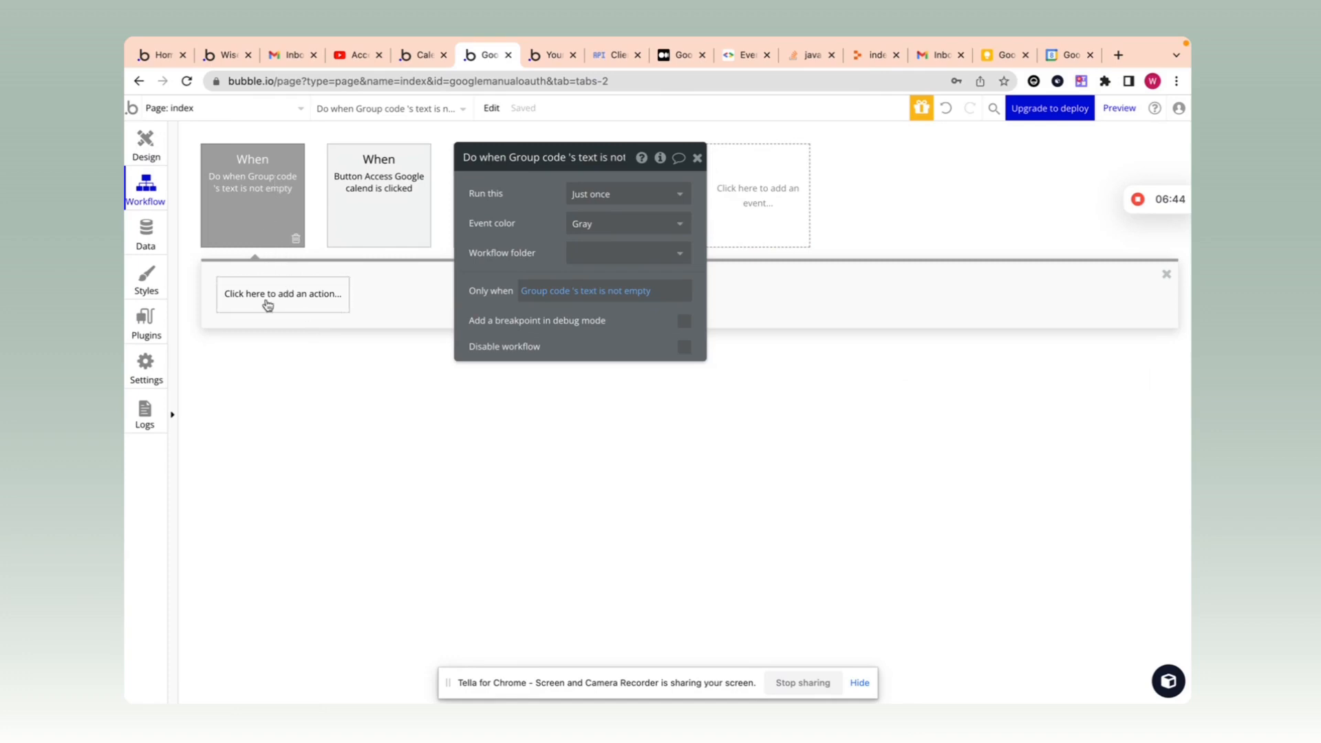
Step: Browse the plugin actions for the Group code event, then return to the page design
click(316, 301)
click(279, 521)
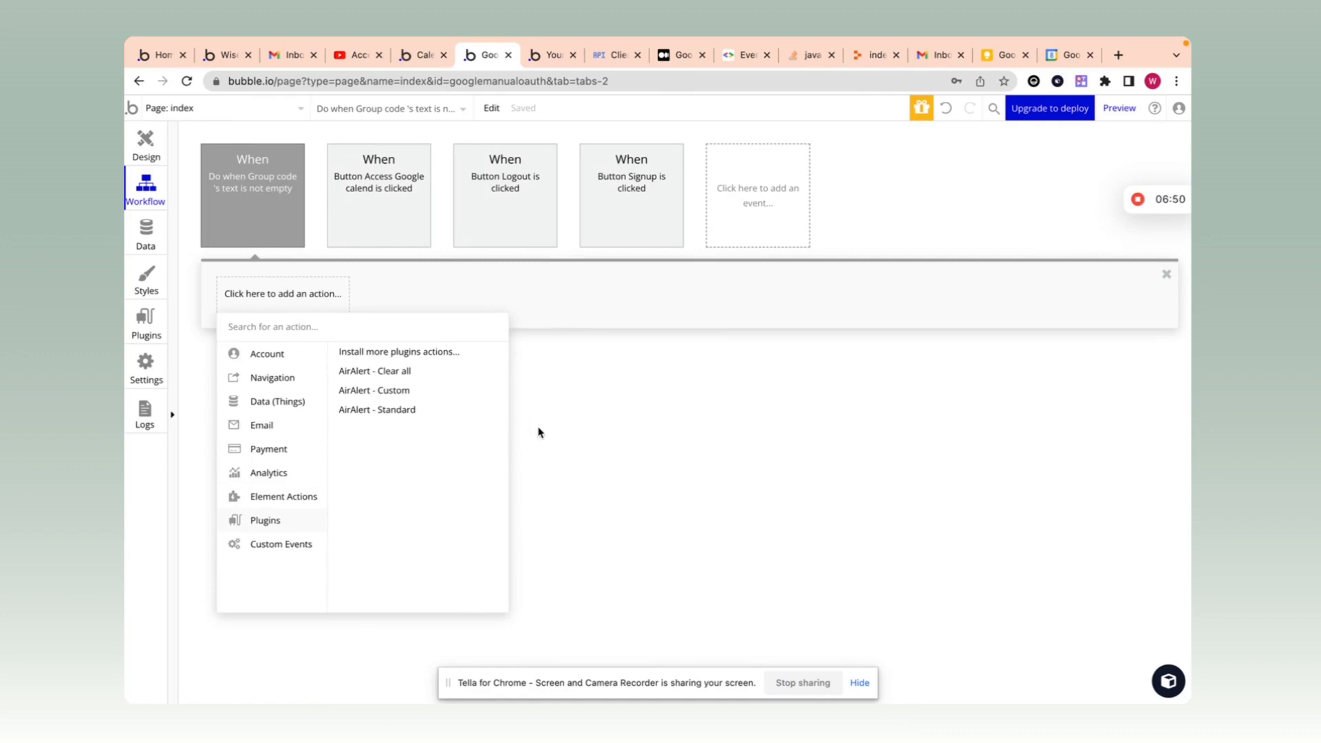
click(683, 374)
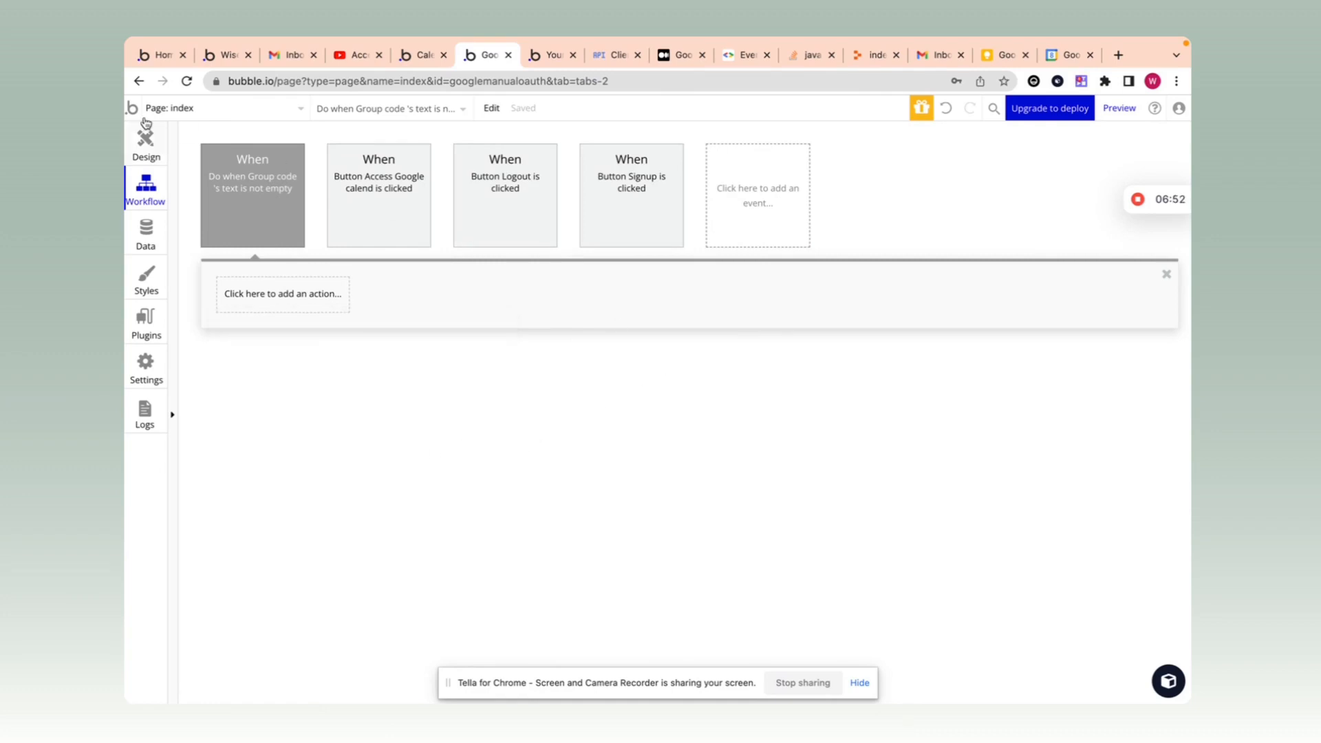
click(142, 145)
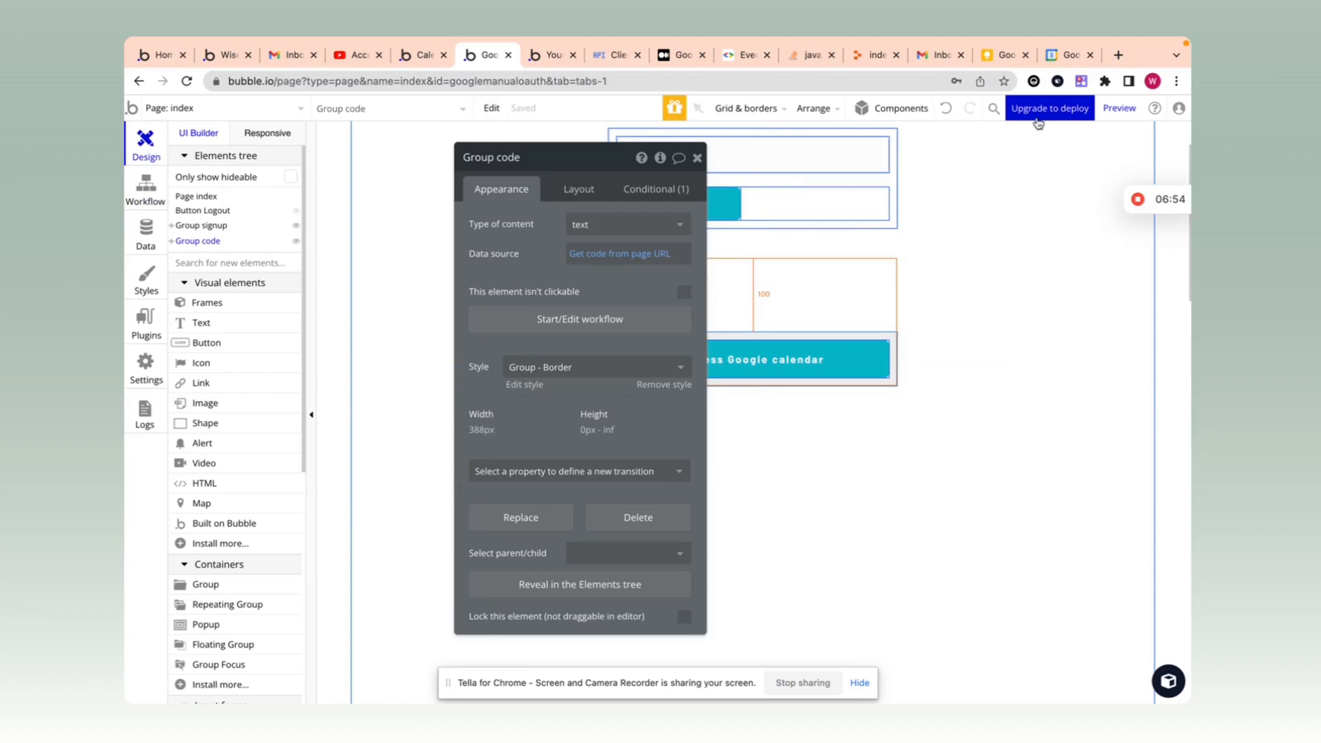
Step: Preview the app and start typing an email address into the email field
click(1118, 109)
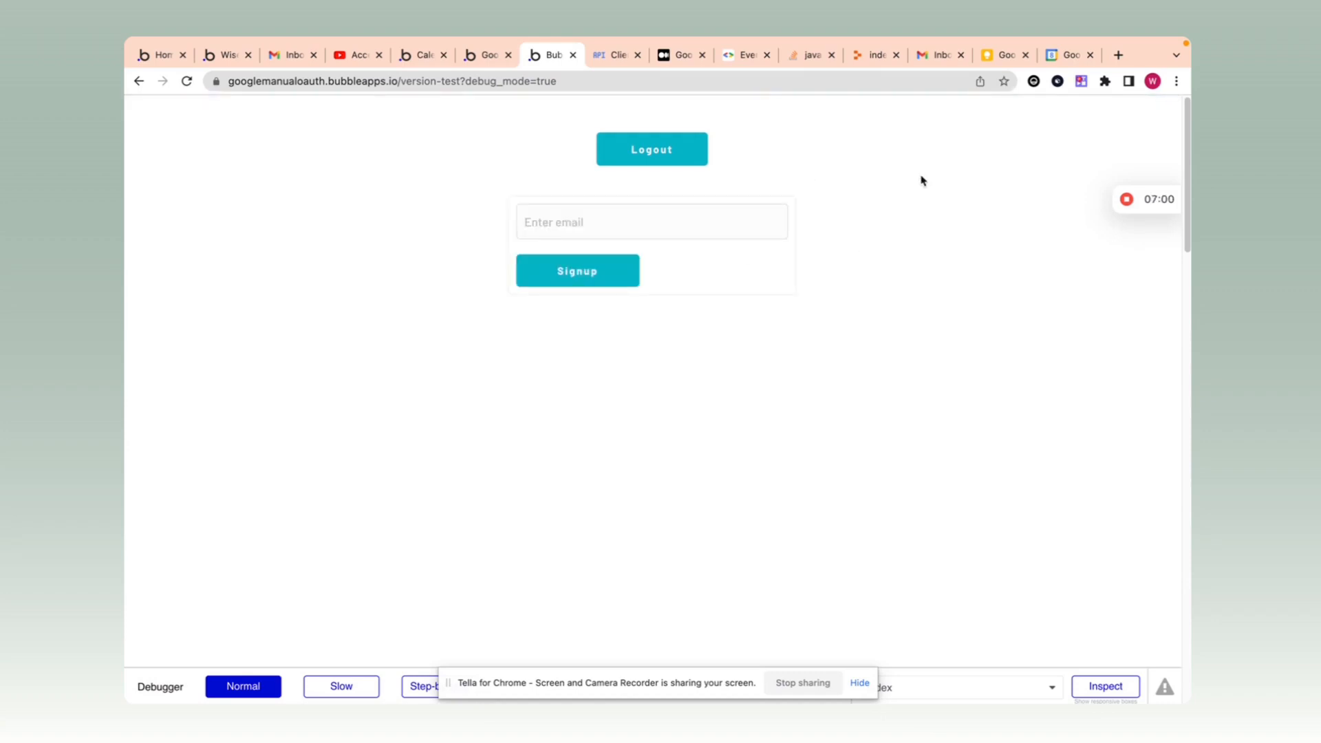
click(629, 209)
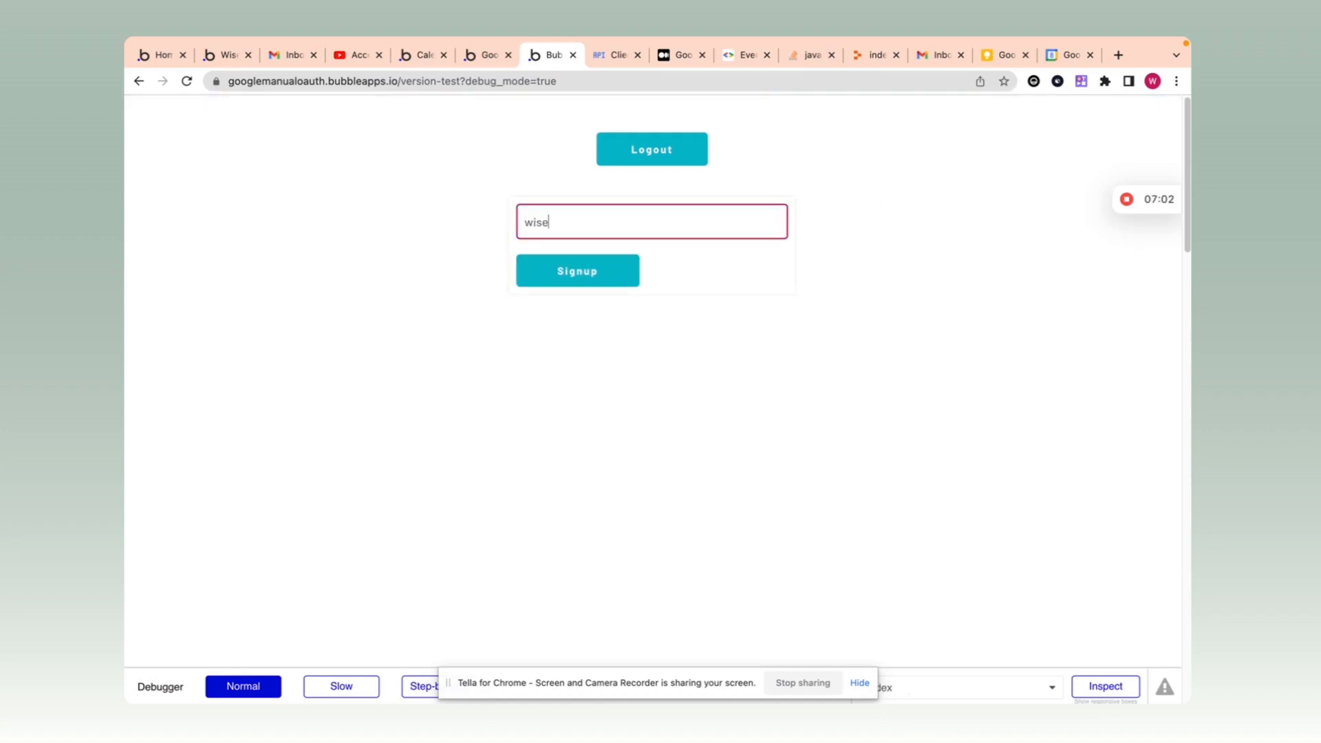
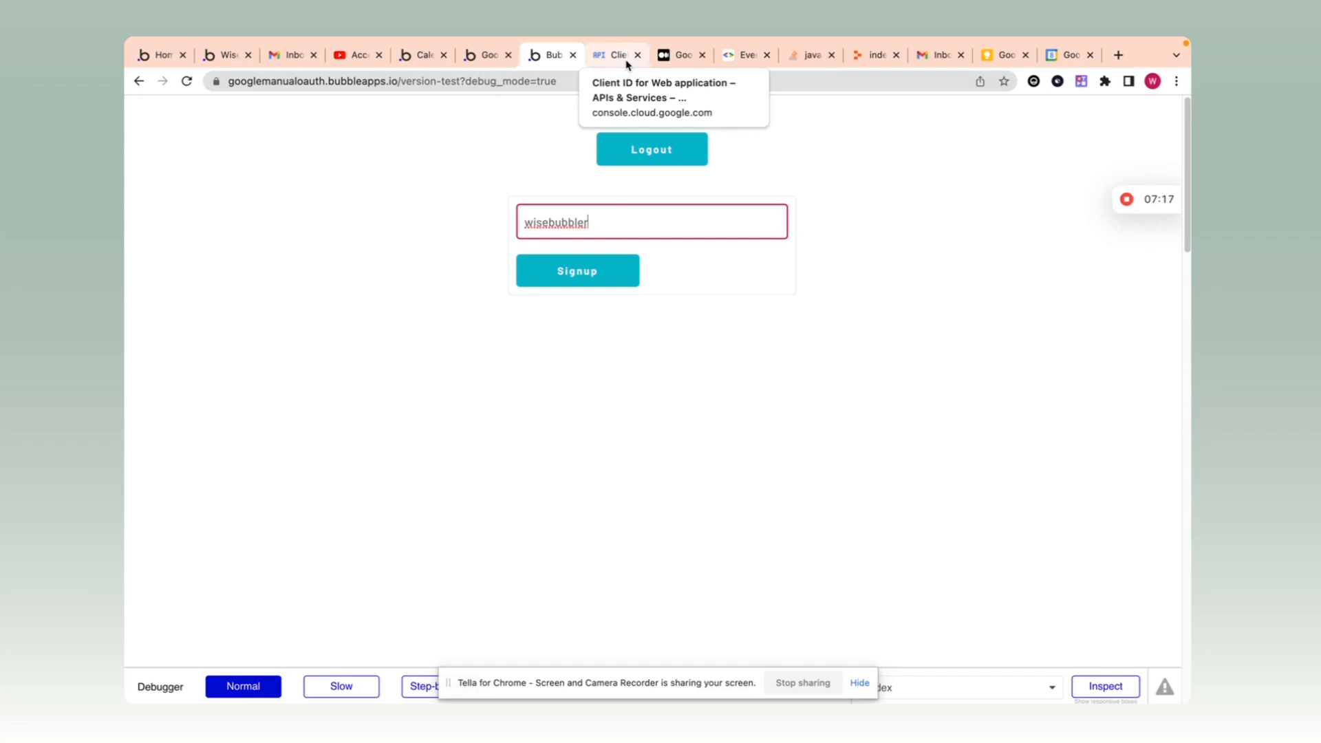
Step: Sign up a test user with a Gmail address and launch the Access Google calendar request
click(611, 218)
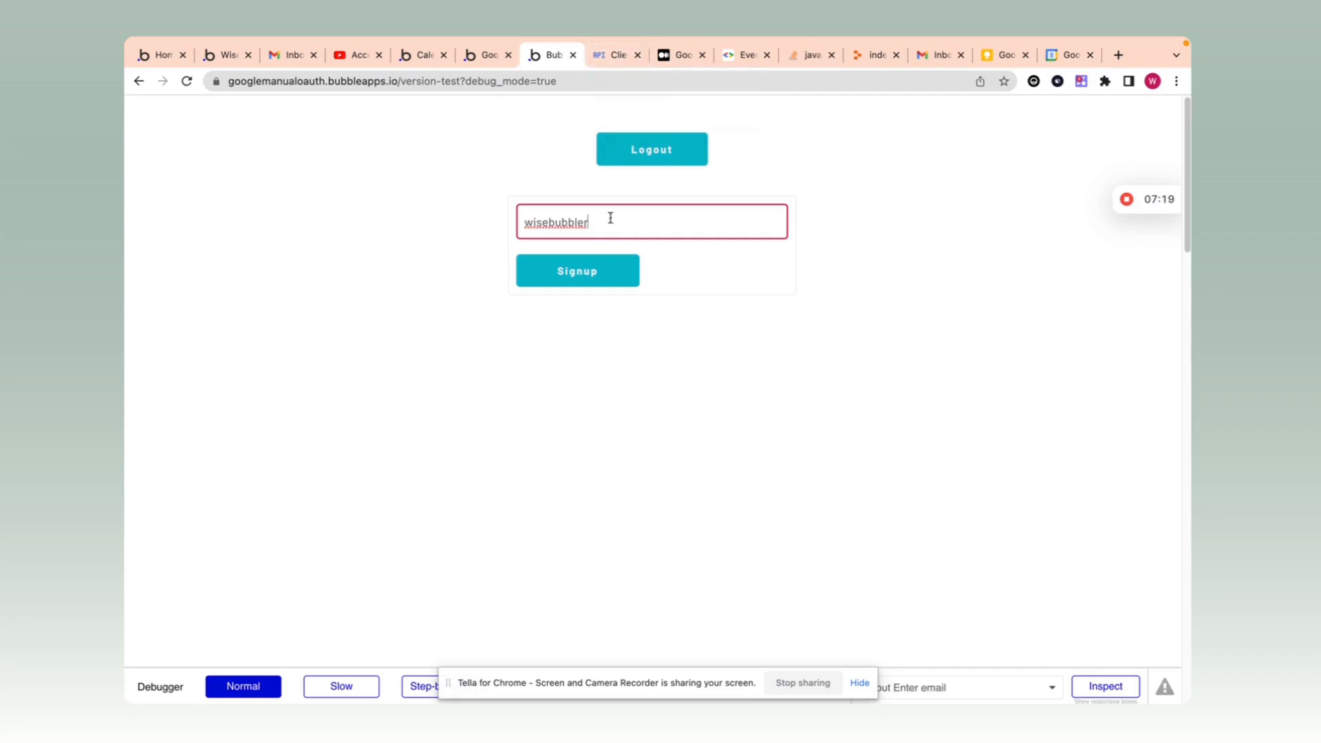
key(Return)
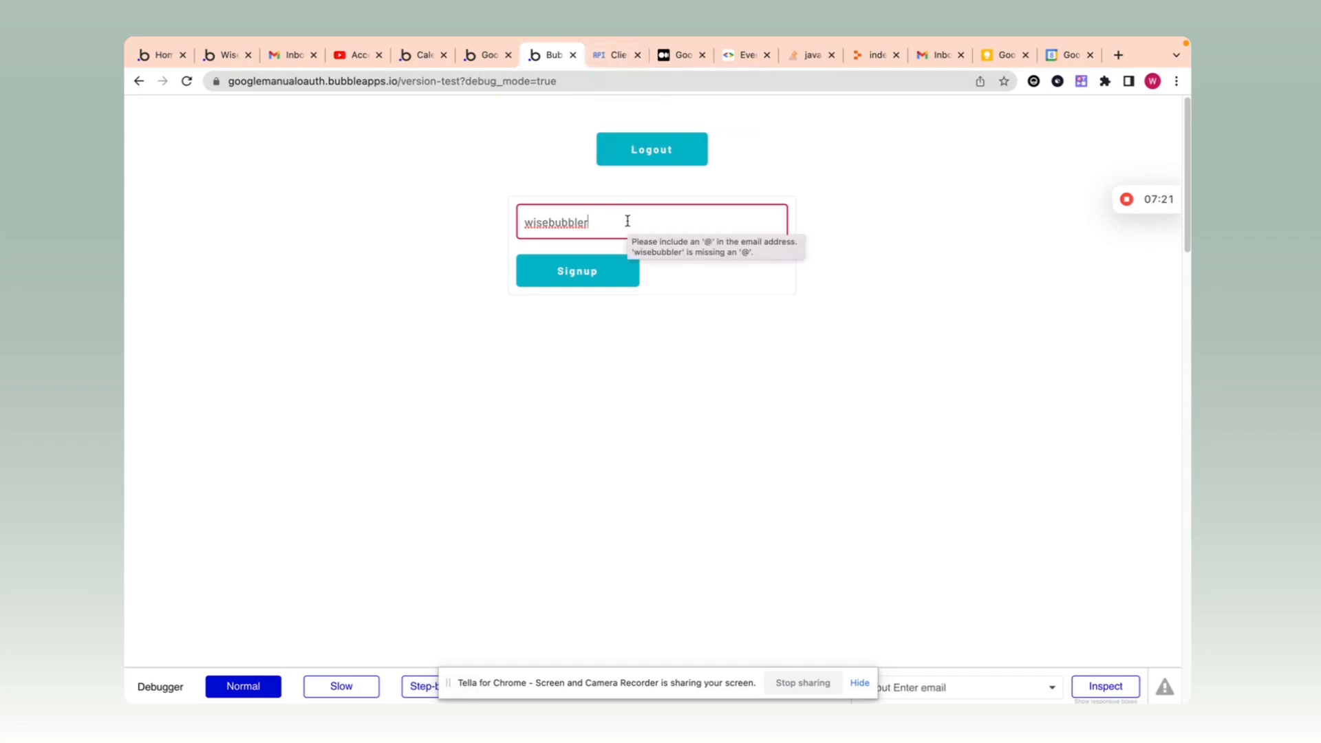
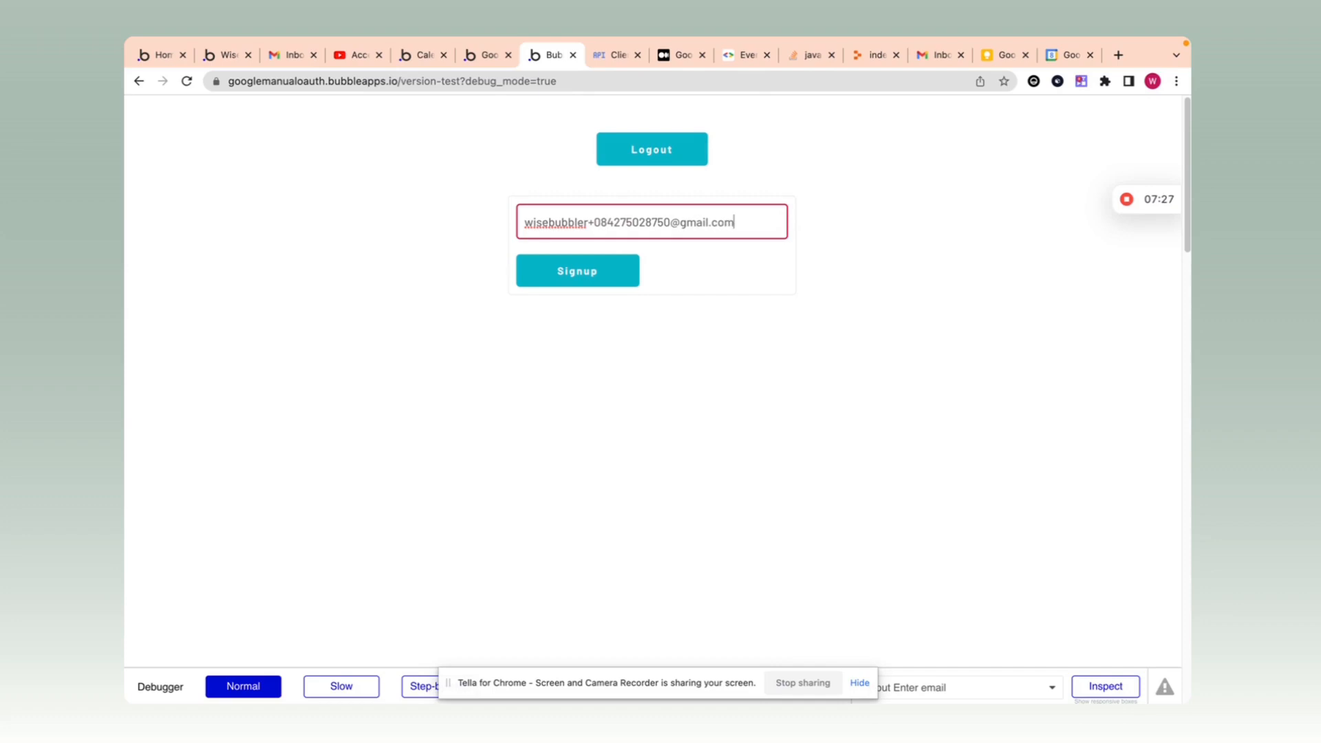
click(622, 270)
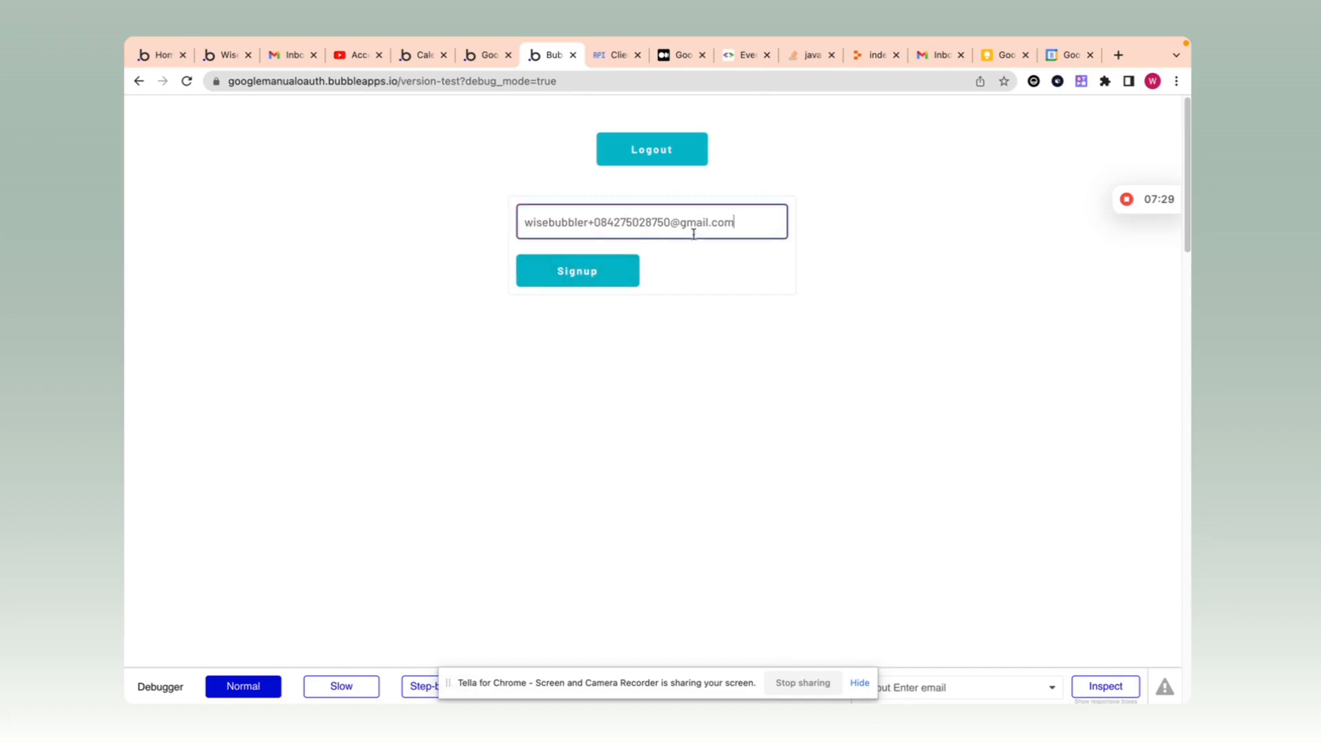
click(617, 283)
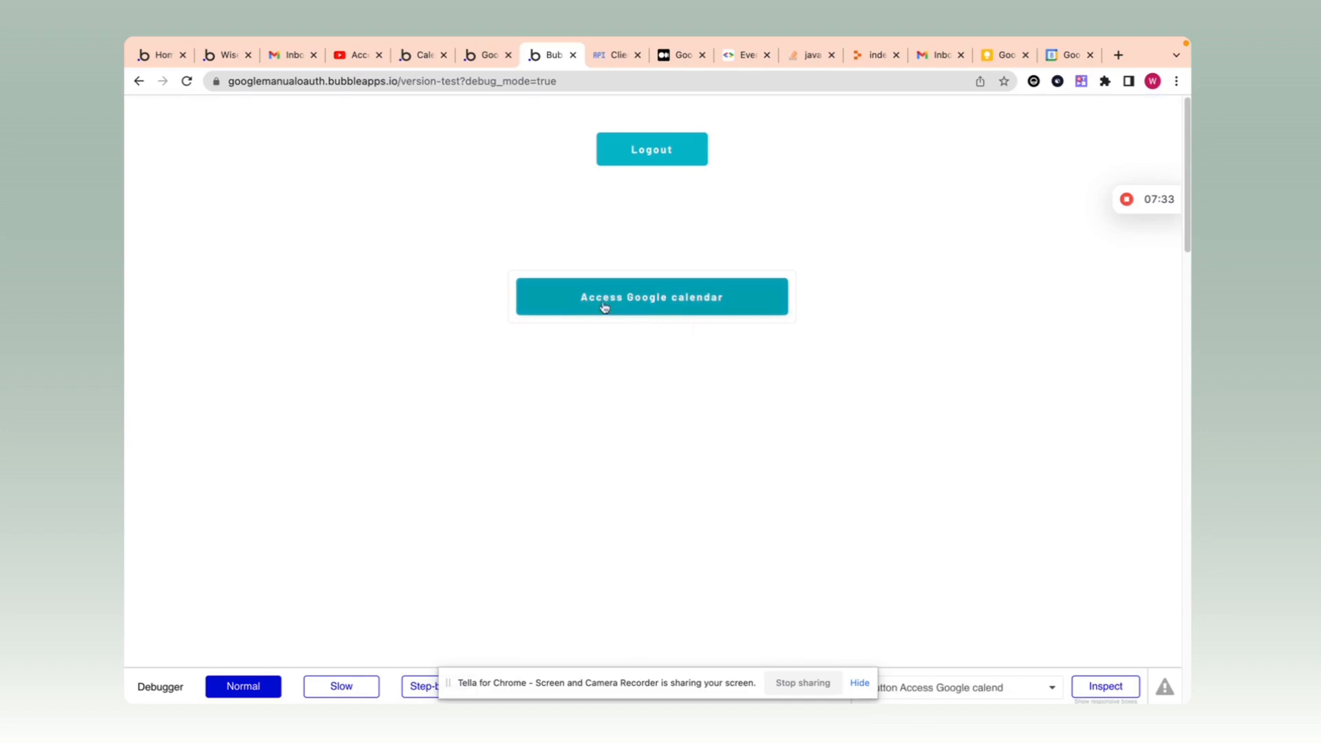
click(698, 312)
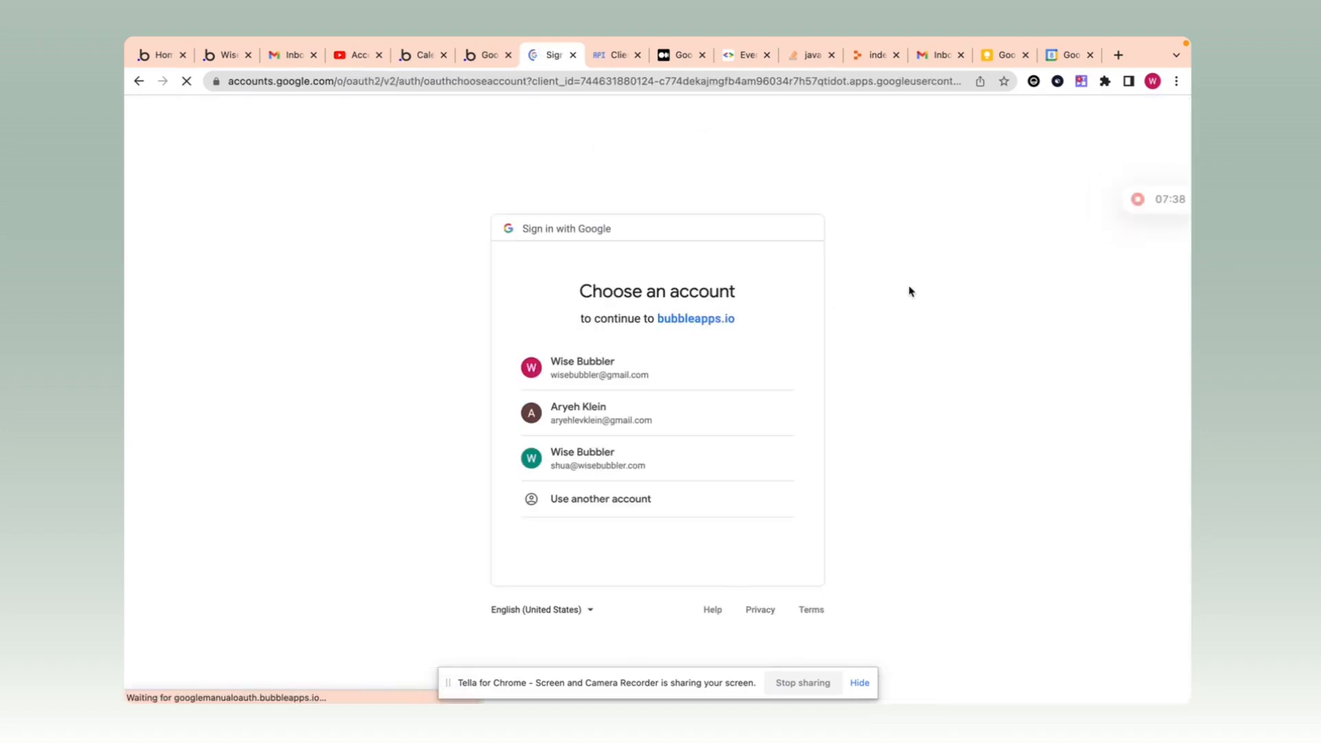
Step: Choose the Google account, pass the unverified-app warning, and grant the app calendar access
click(601, 365)
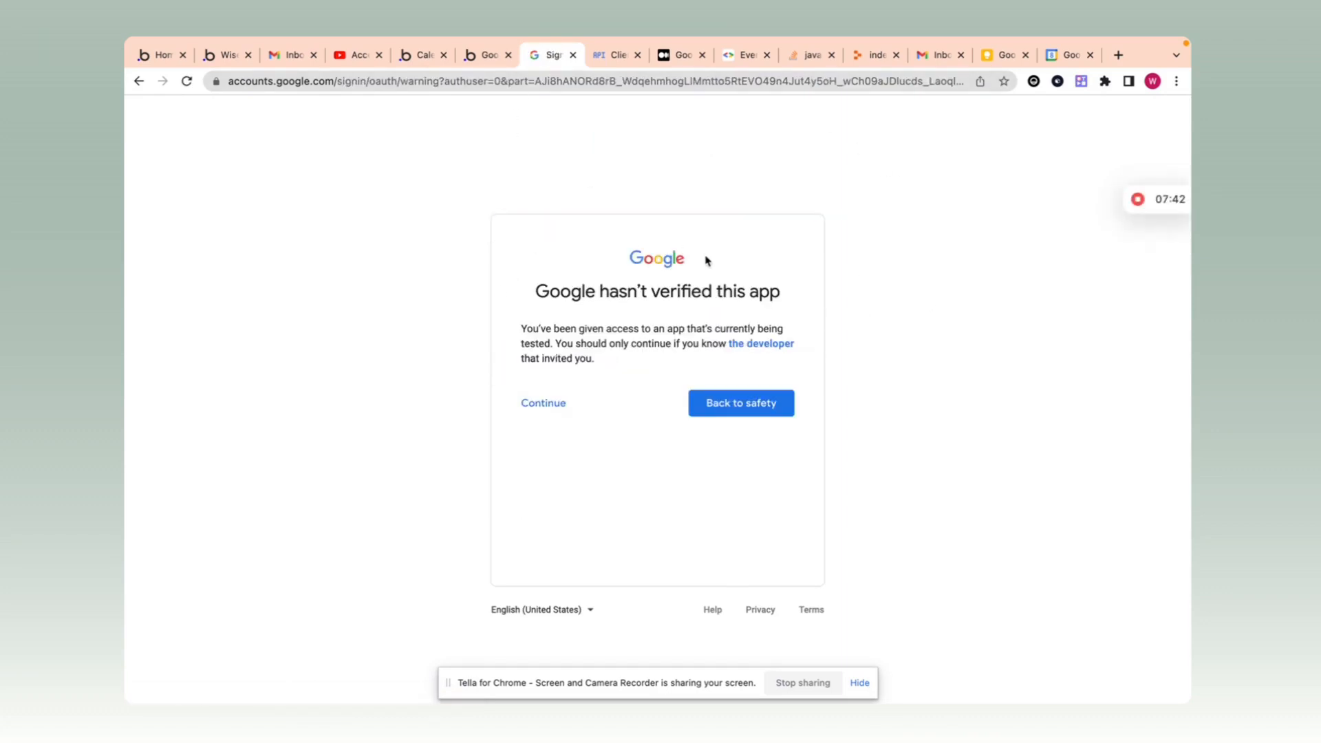
click(540, 406)
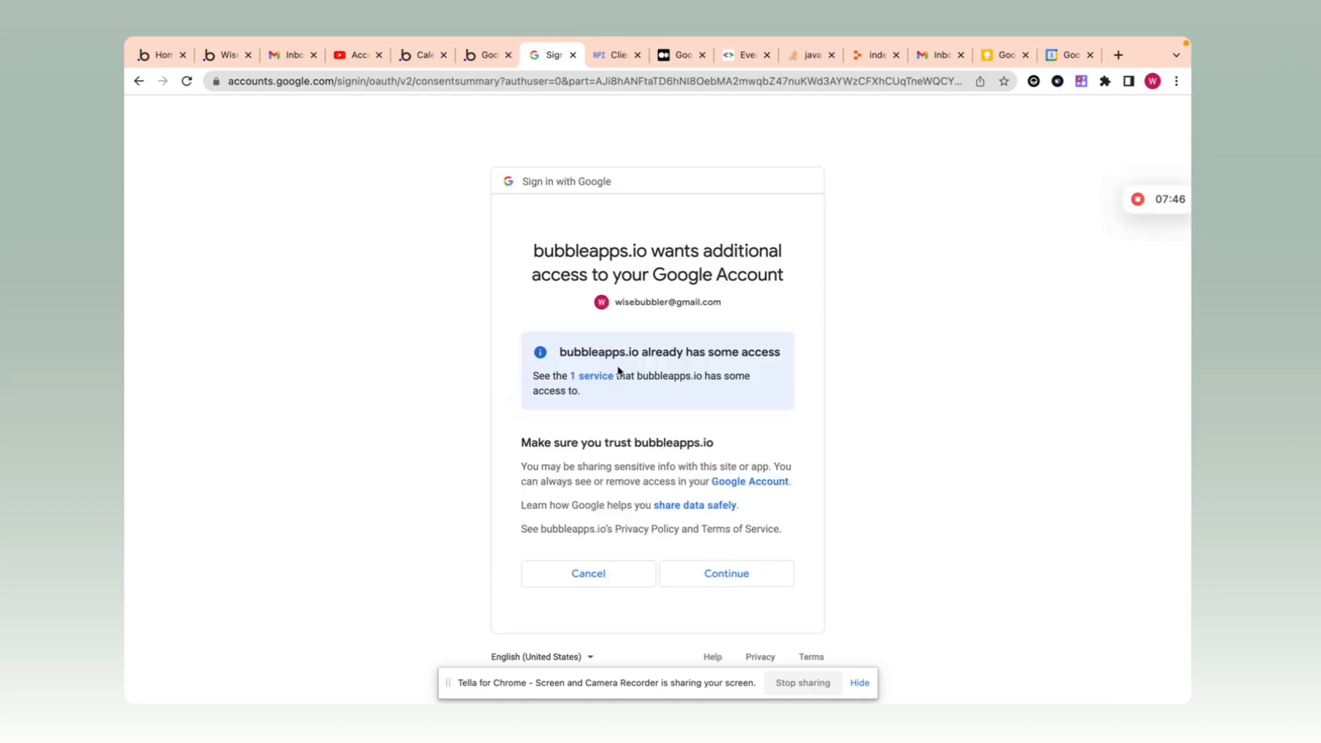
click(596, 377)
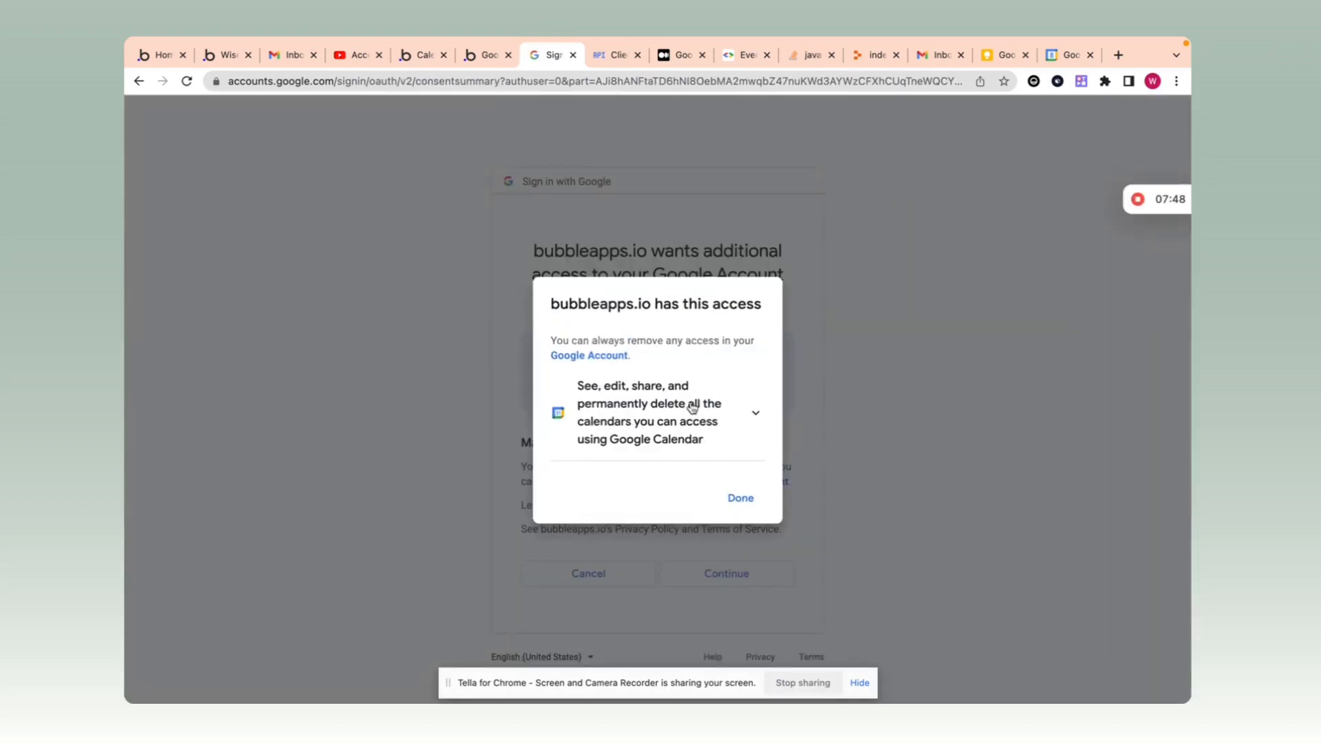
click(739, 496)
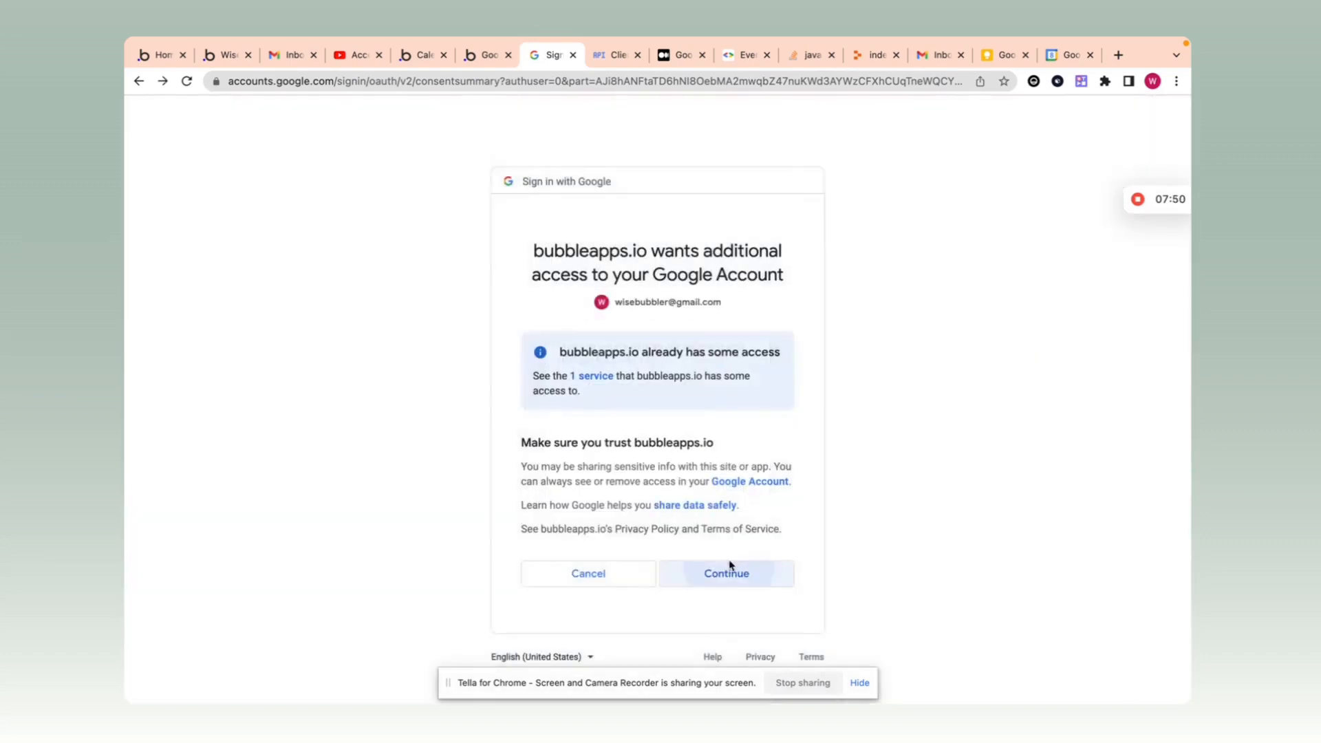
click(731, 566)
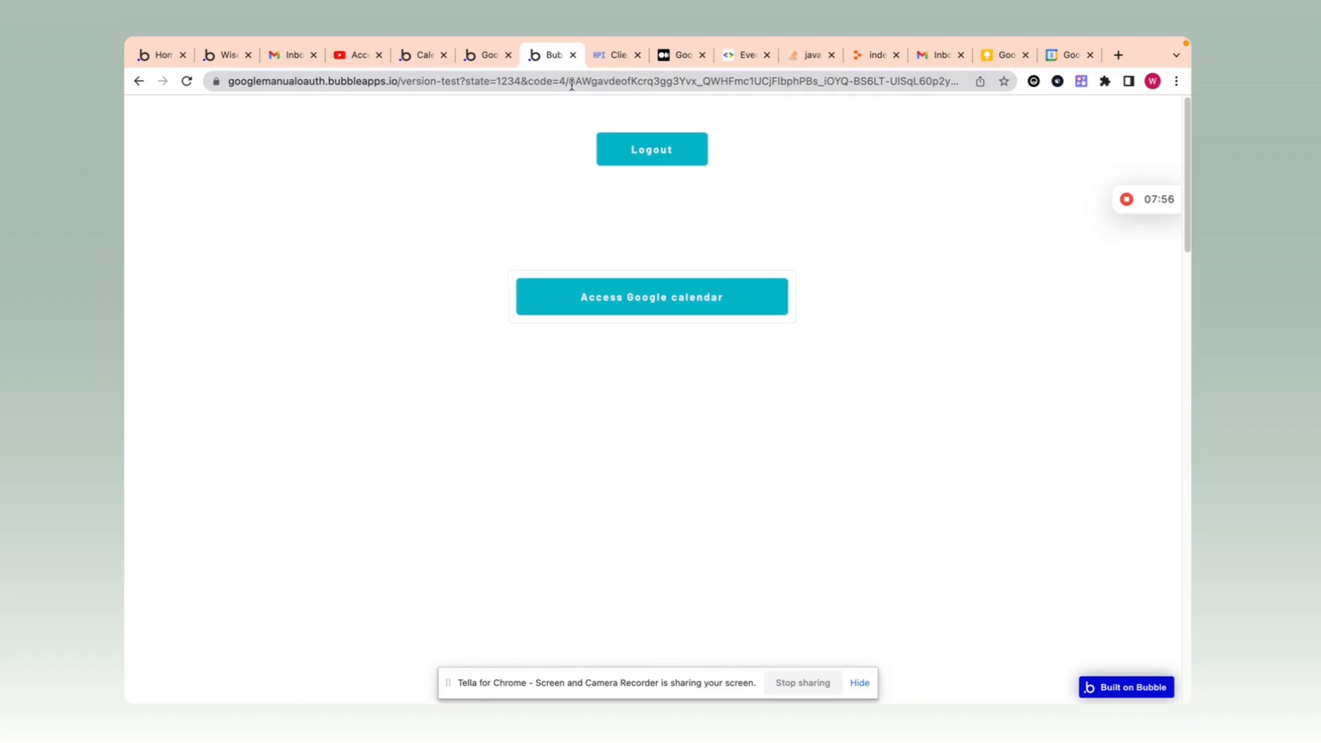
Step: Copy the authorization code after 'code=' in the returned address and go back to the editor's Plugins
drag(561, 80, 951, 71)
drag(874, 81, 714, 87)
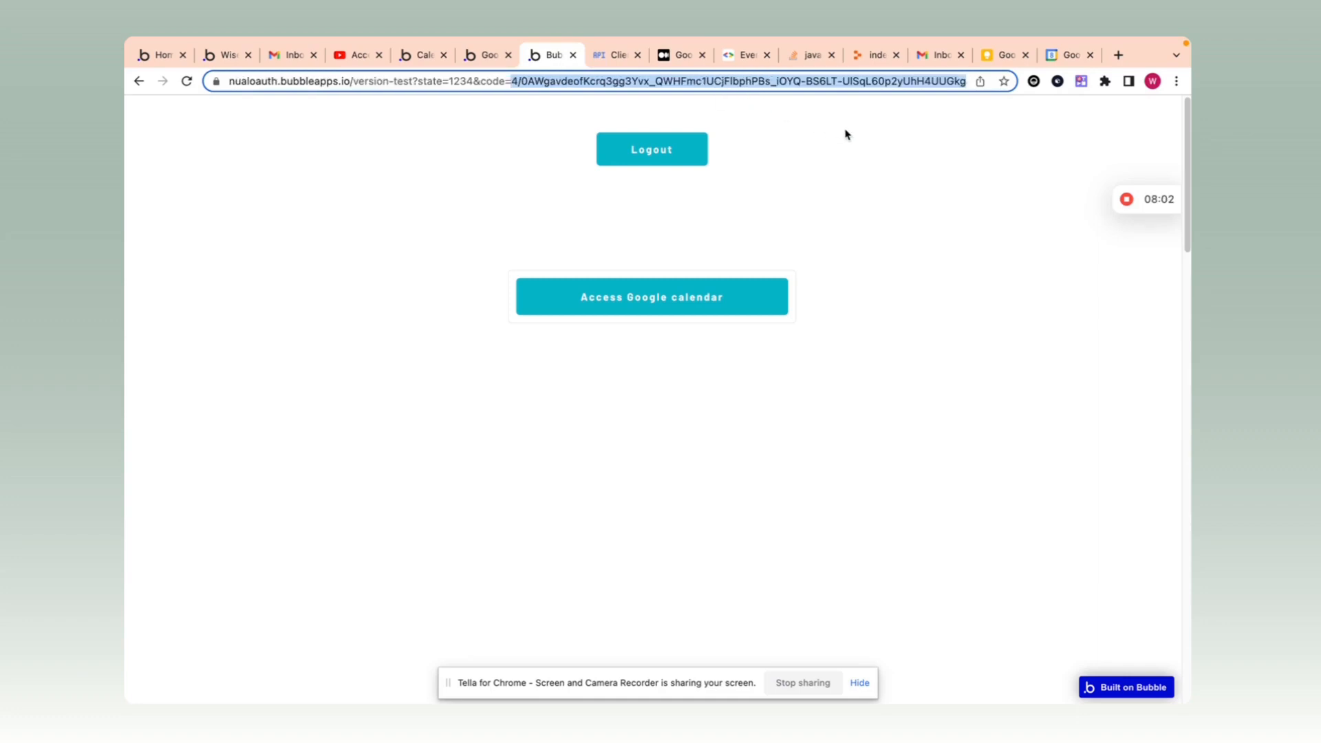
click(484, 54)
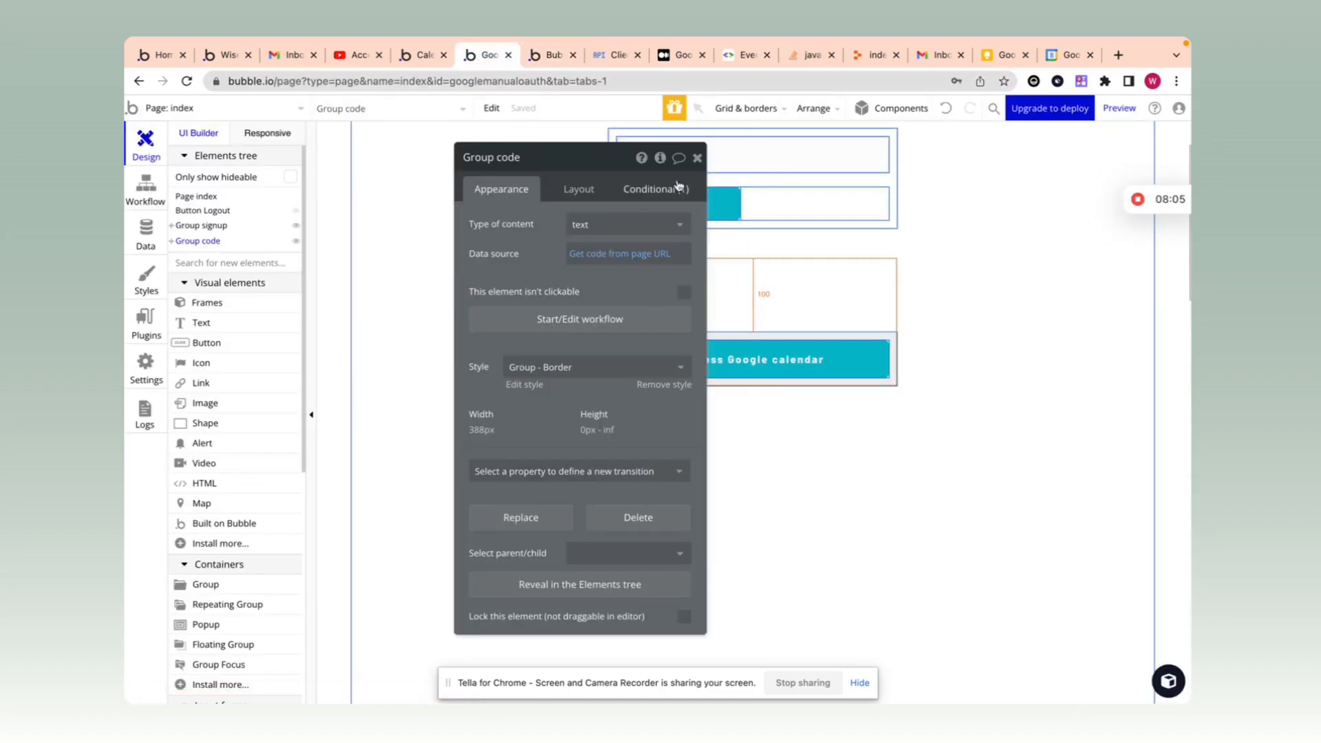
click(697, 159)
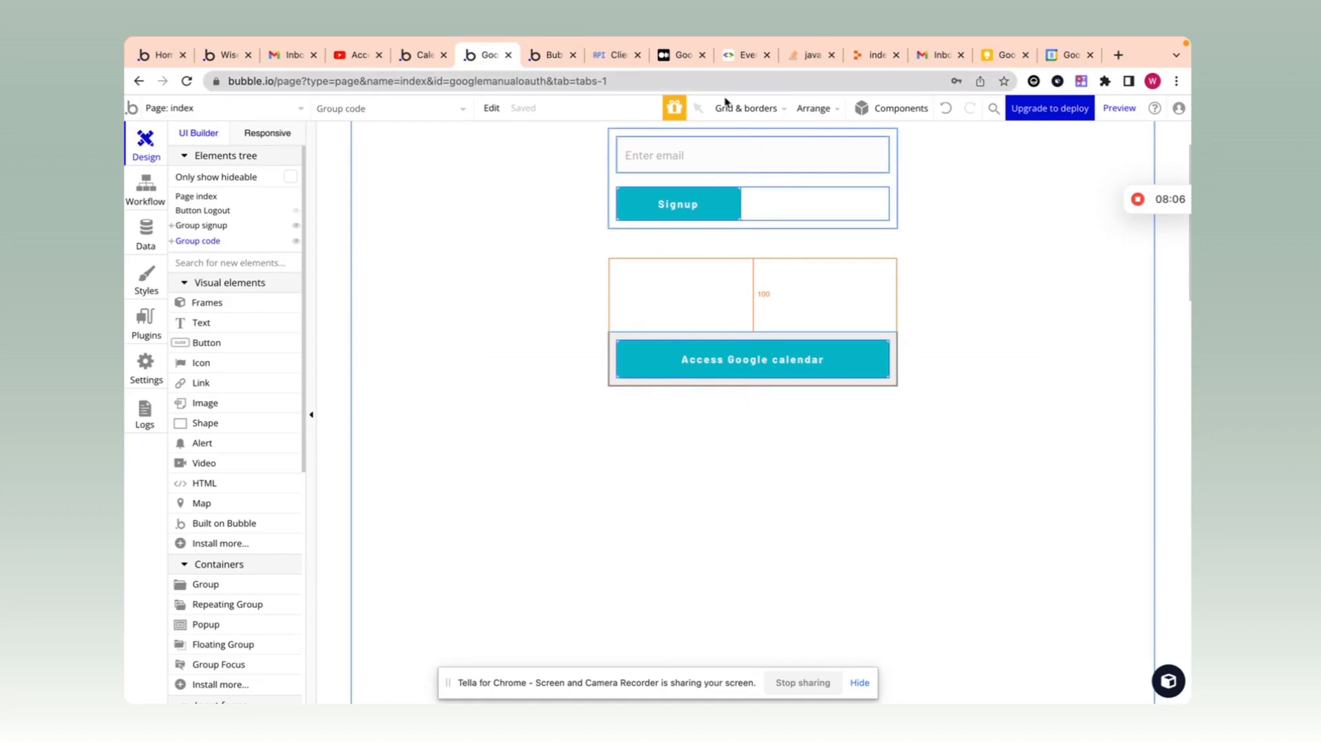
click(550, 55)
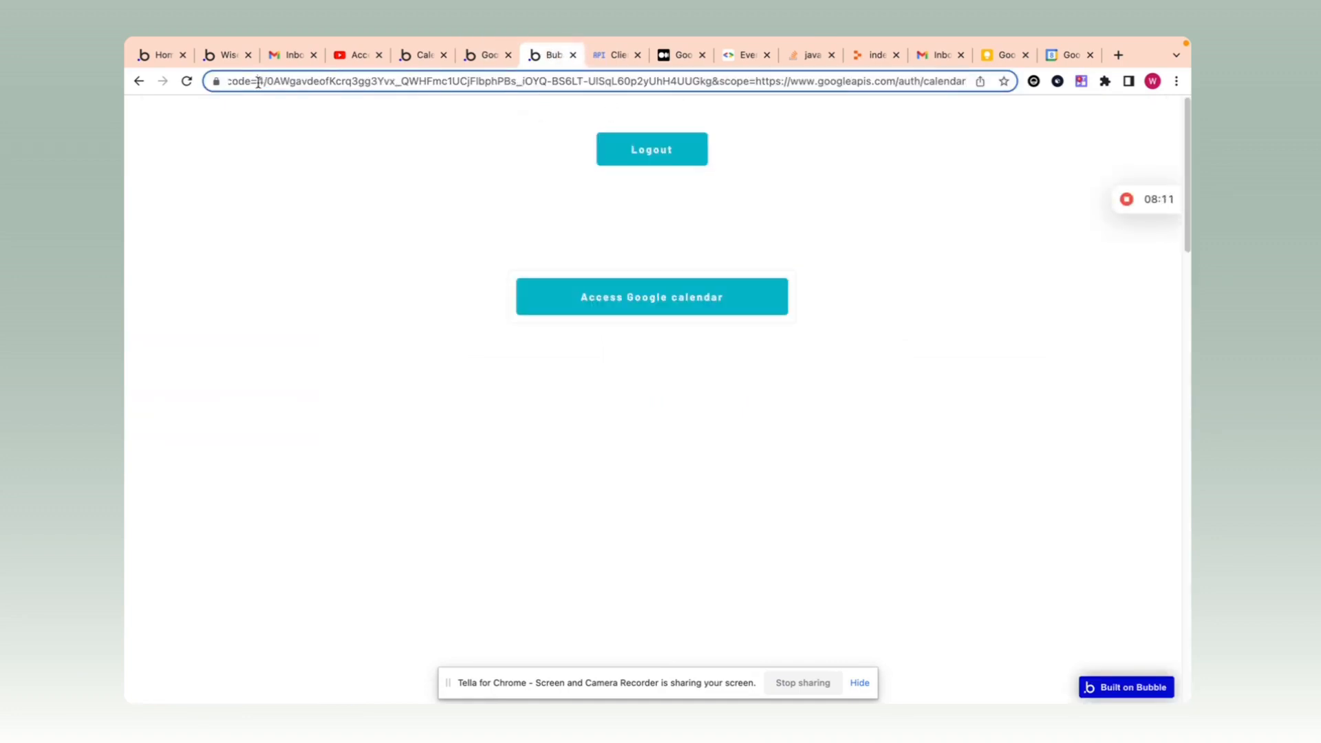
drag(258, 82, 707, 77)
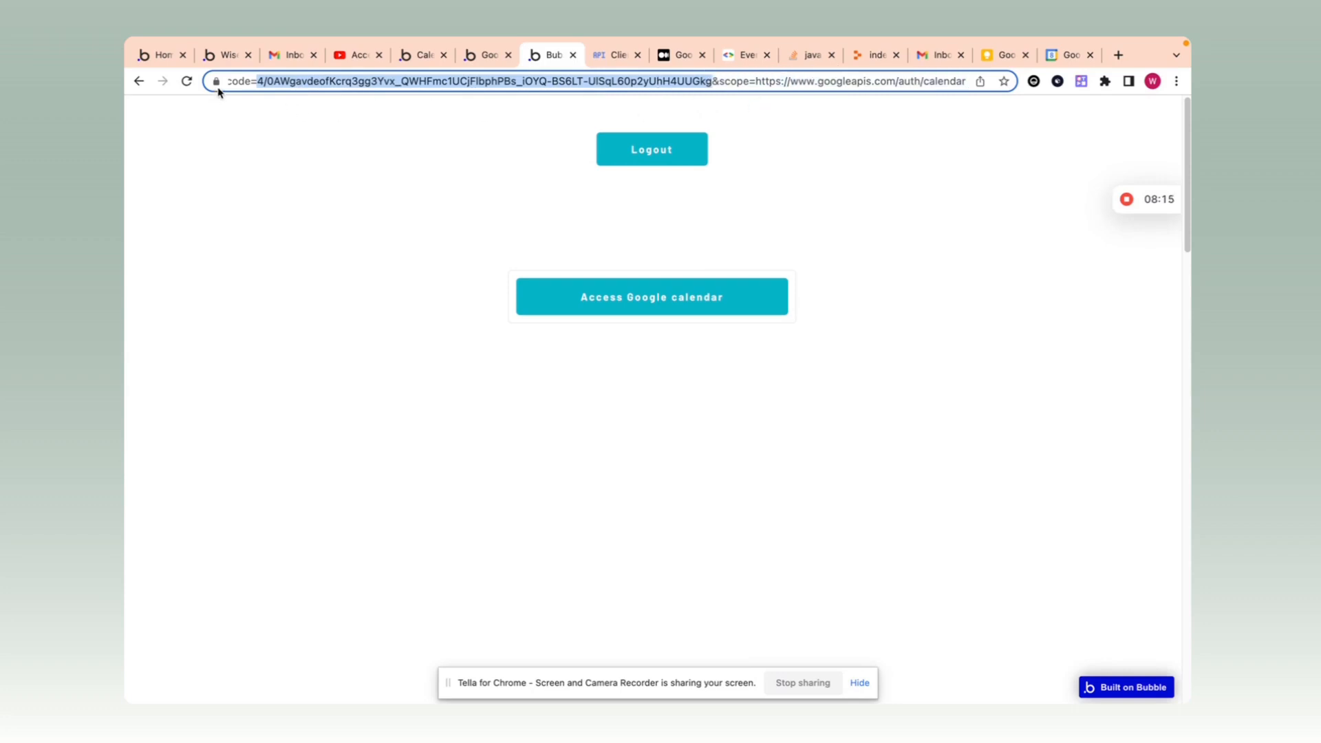
click(481, 55)
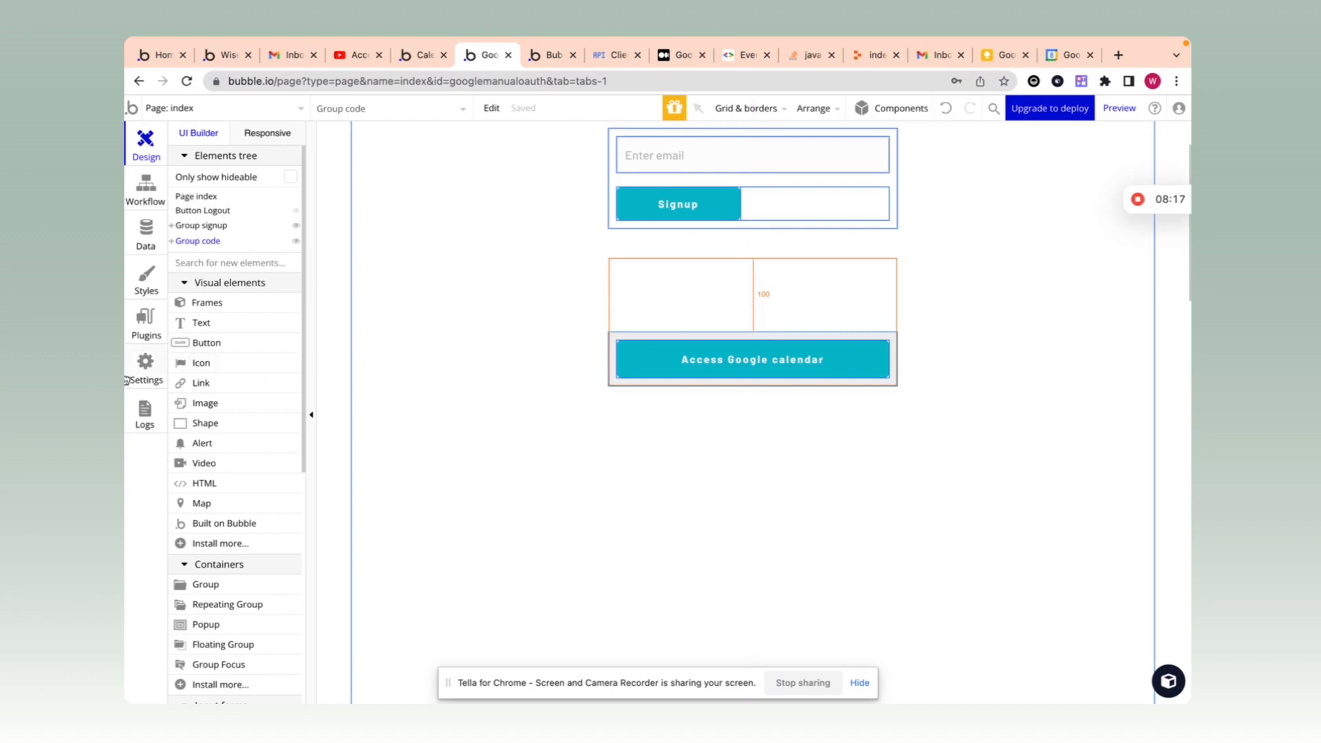
click(145, 320)
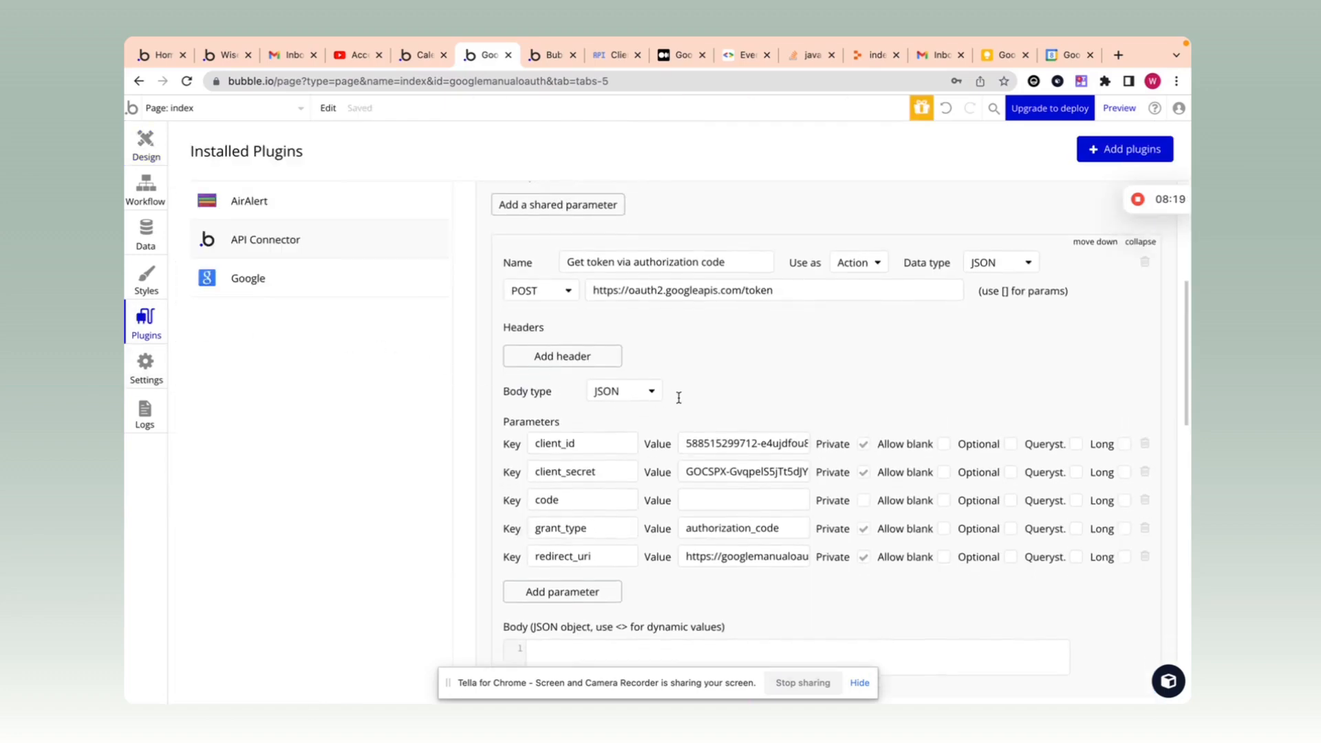
Step: Paste the authorization code into the token call's code parameter value
scroll(679, 395, up, 2)
scroll(743, 427, down, 4)
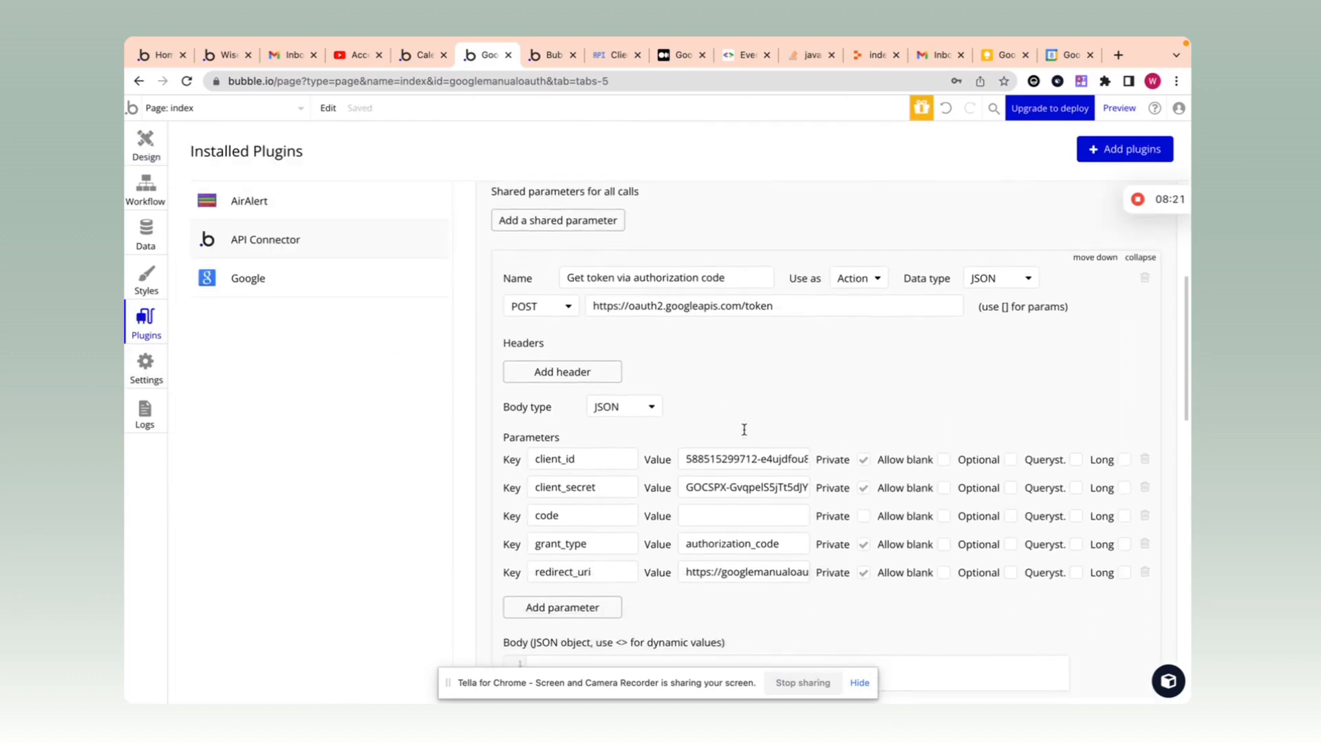
click(741, 434)
key(ctrl+v)
click(791, 311)
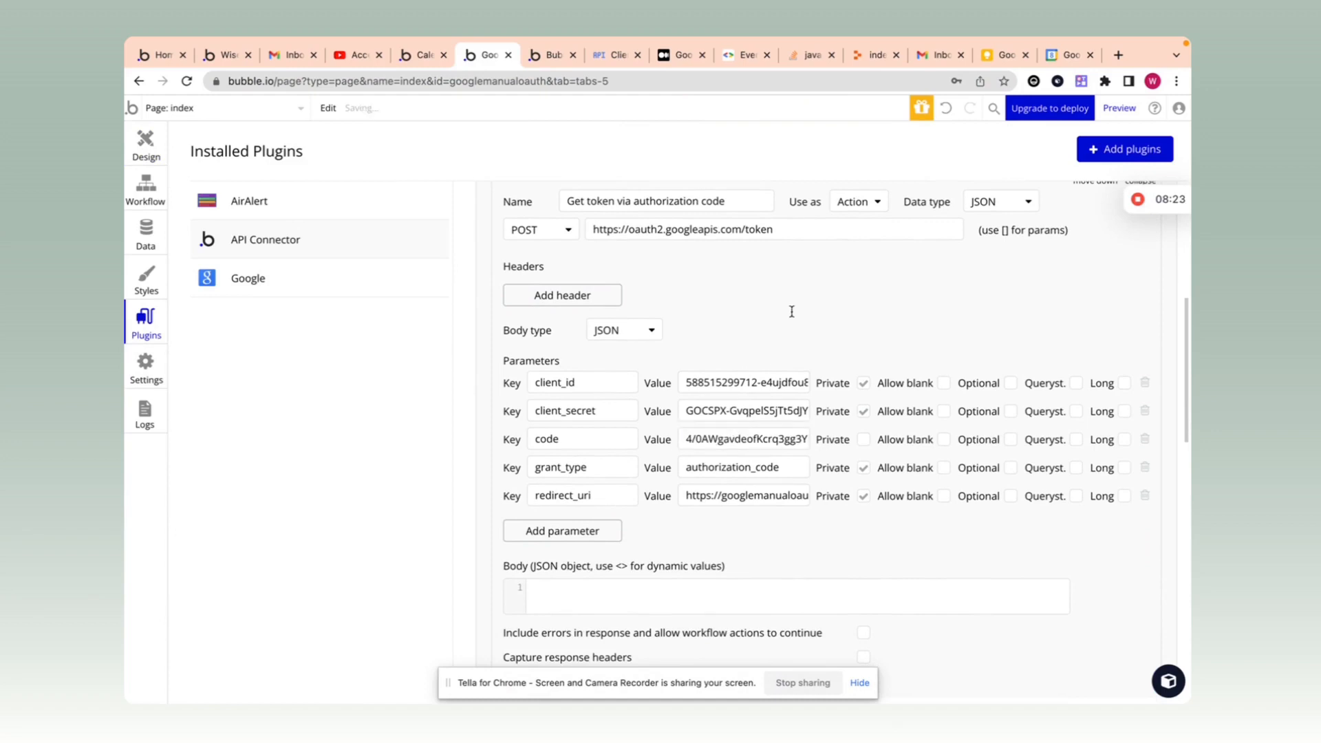
Step: Initialize the Get token via authorization code call, dismiss the 401 error, and retry
scroll(604, 563, down, 3)
click(605, 600)
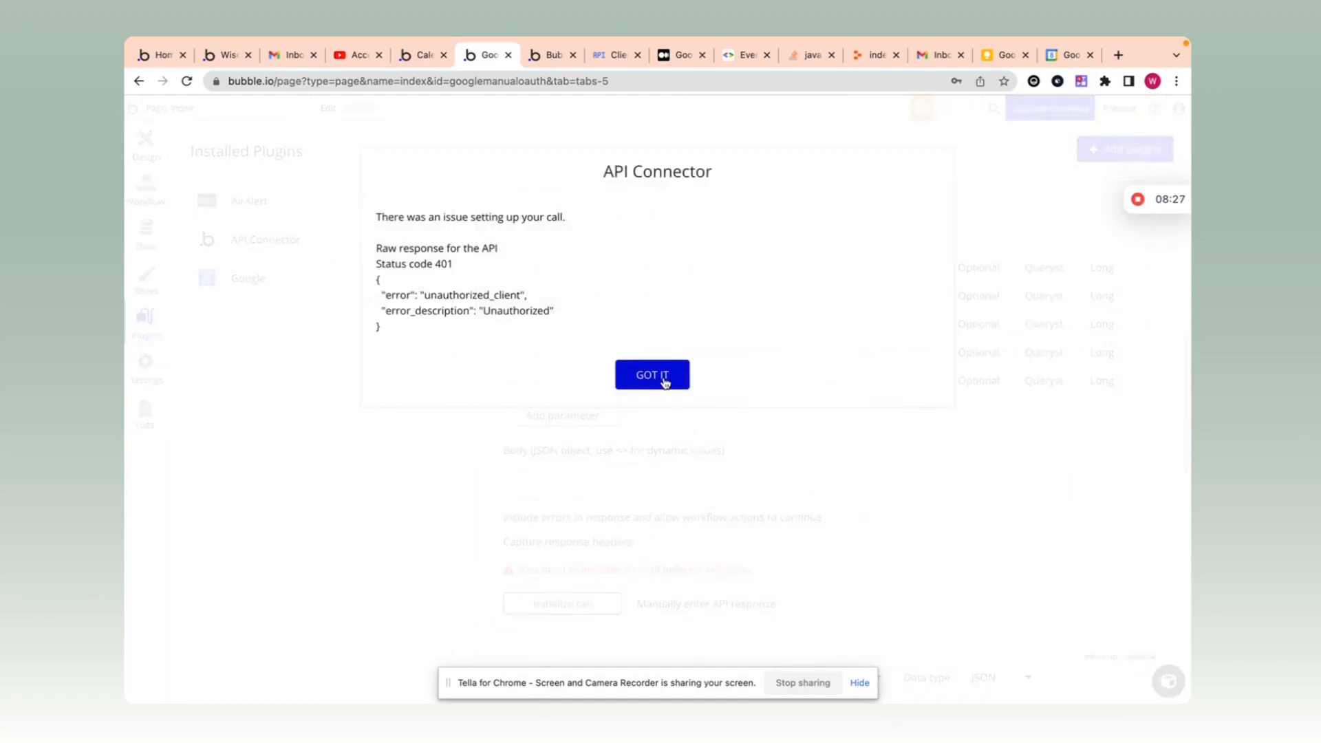
click(665, 376)
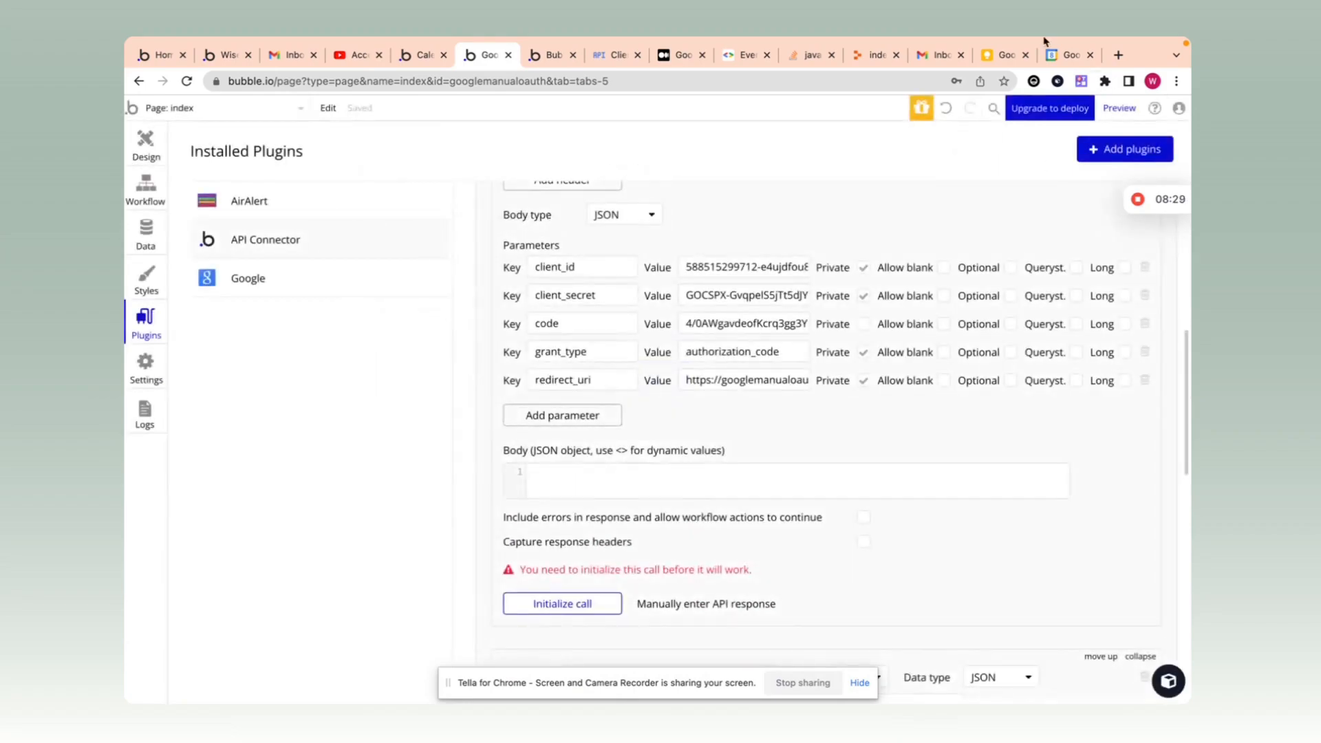
mouse_move(1044, 43)
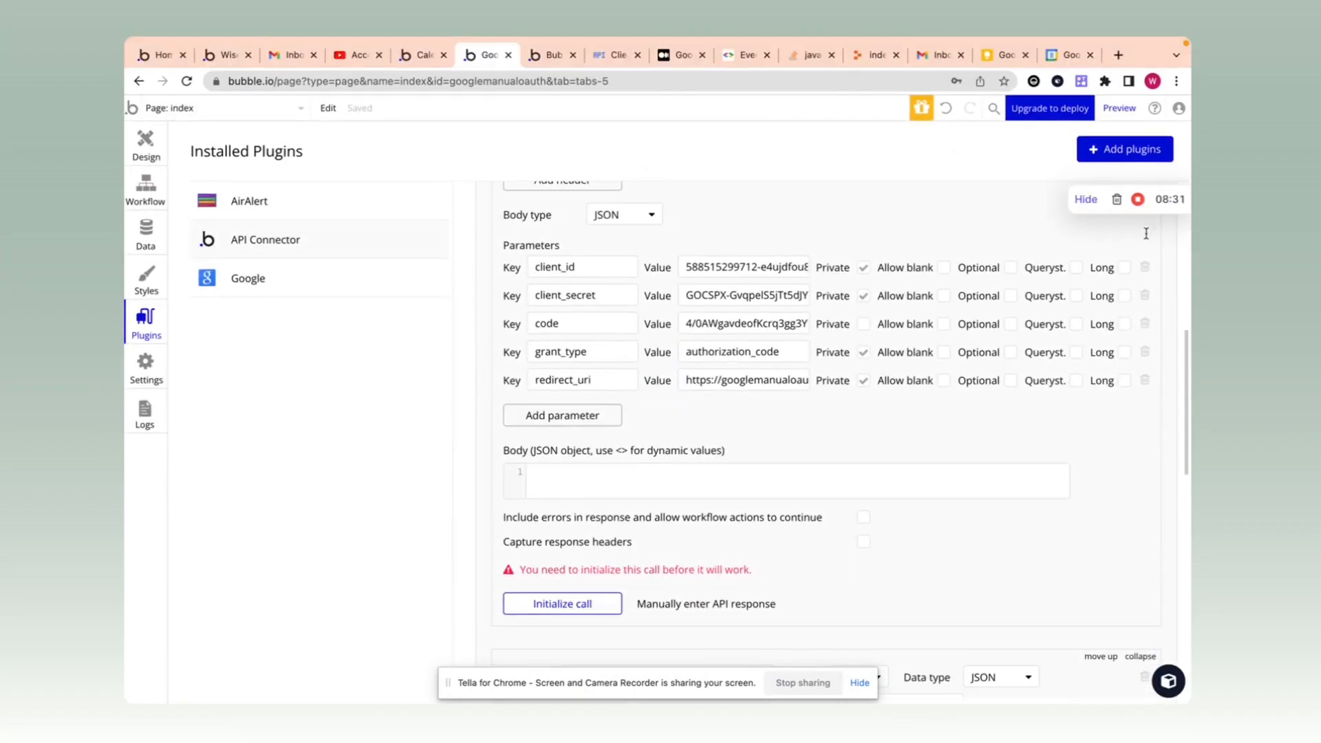
scroll(623, 466, up, 3)
scroll(623, 466, down, 3)
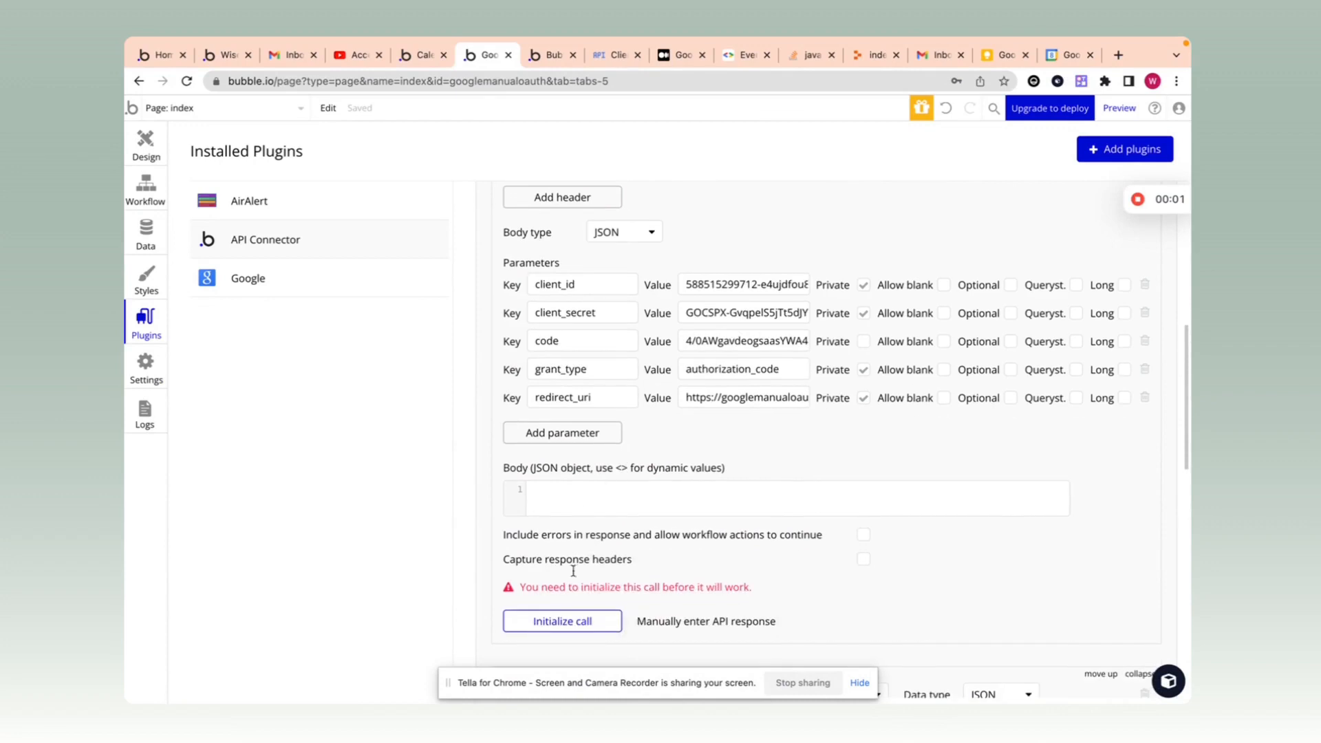
click(562, 620)
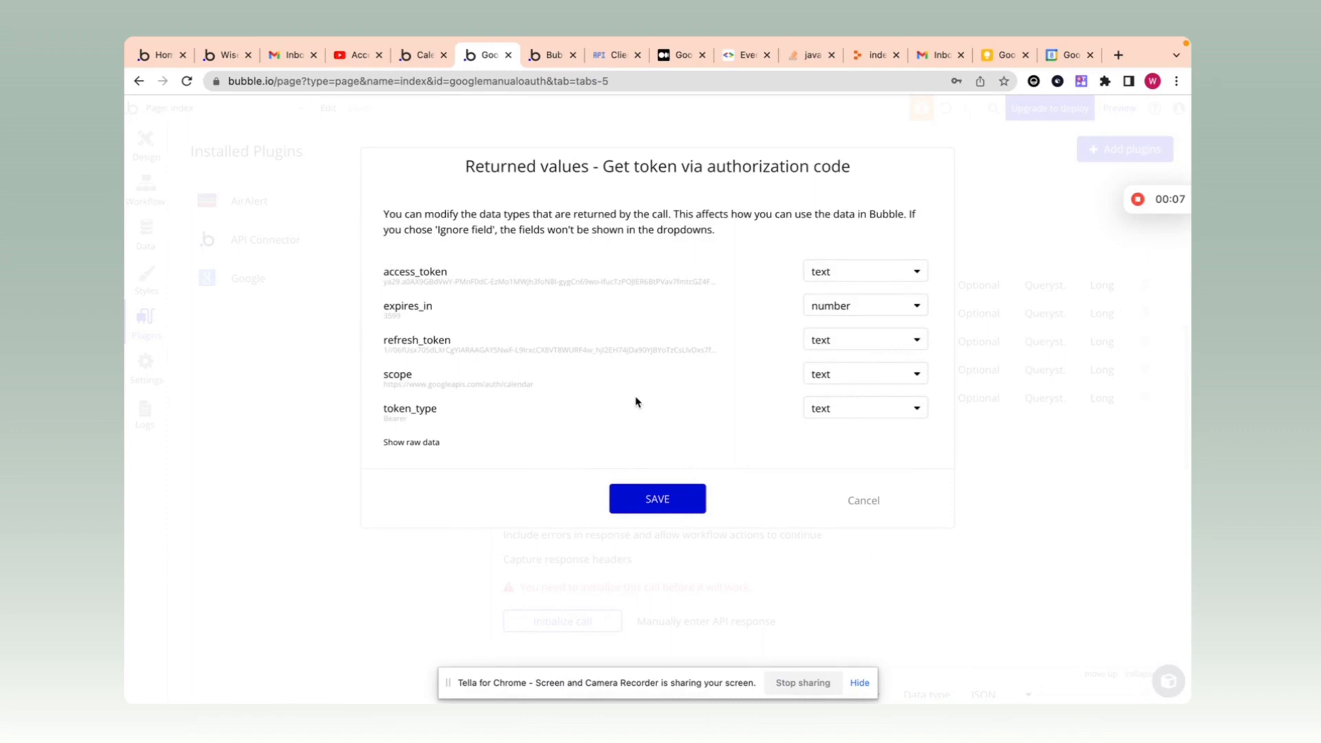
Step: Copy refresh_token from the raw response and save the returned access_token, refresh_token, scope, token_type
click(406, 442)
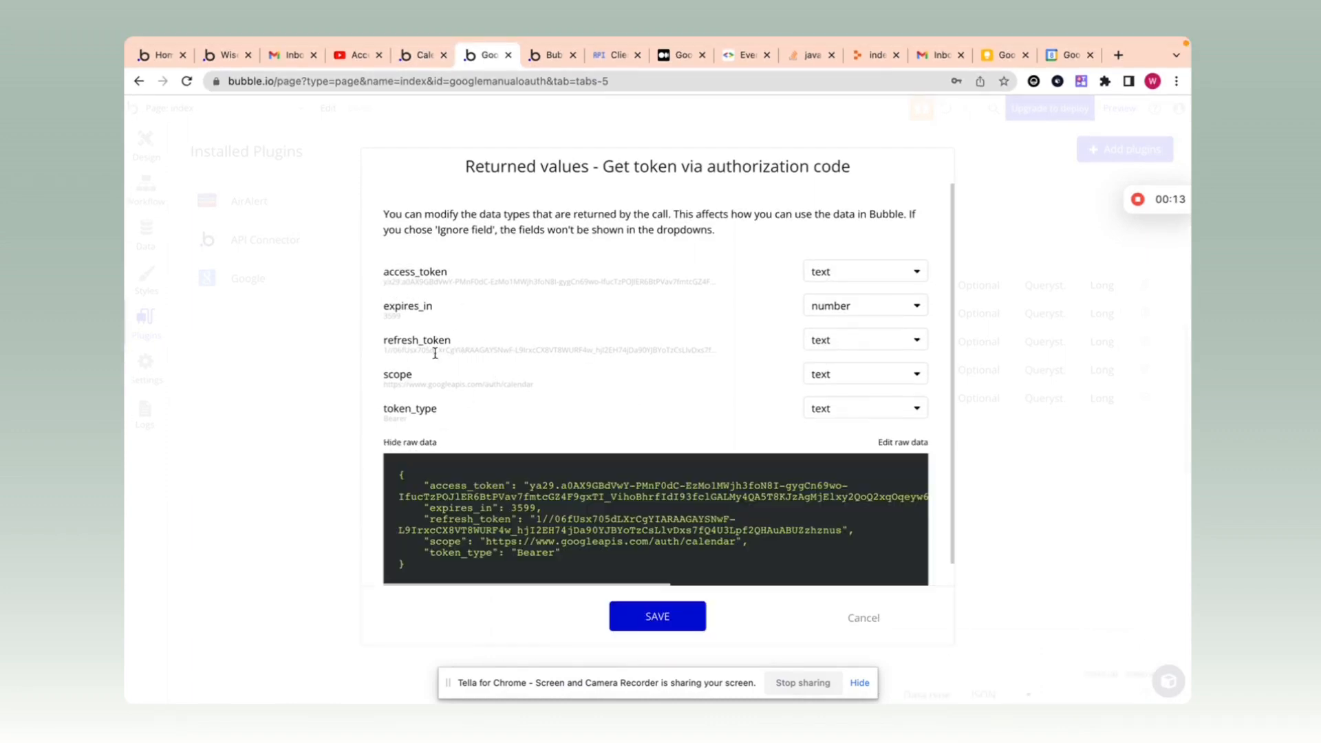
scroll(566, 446, down, 1)
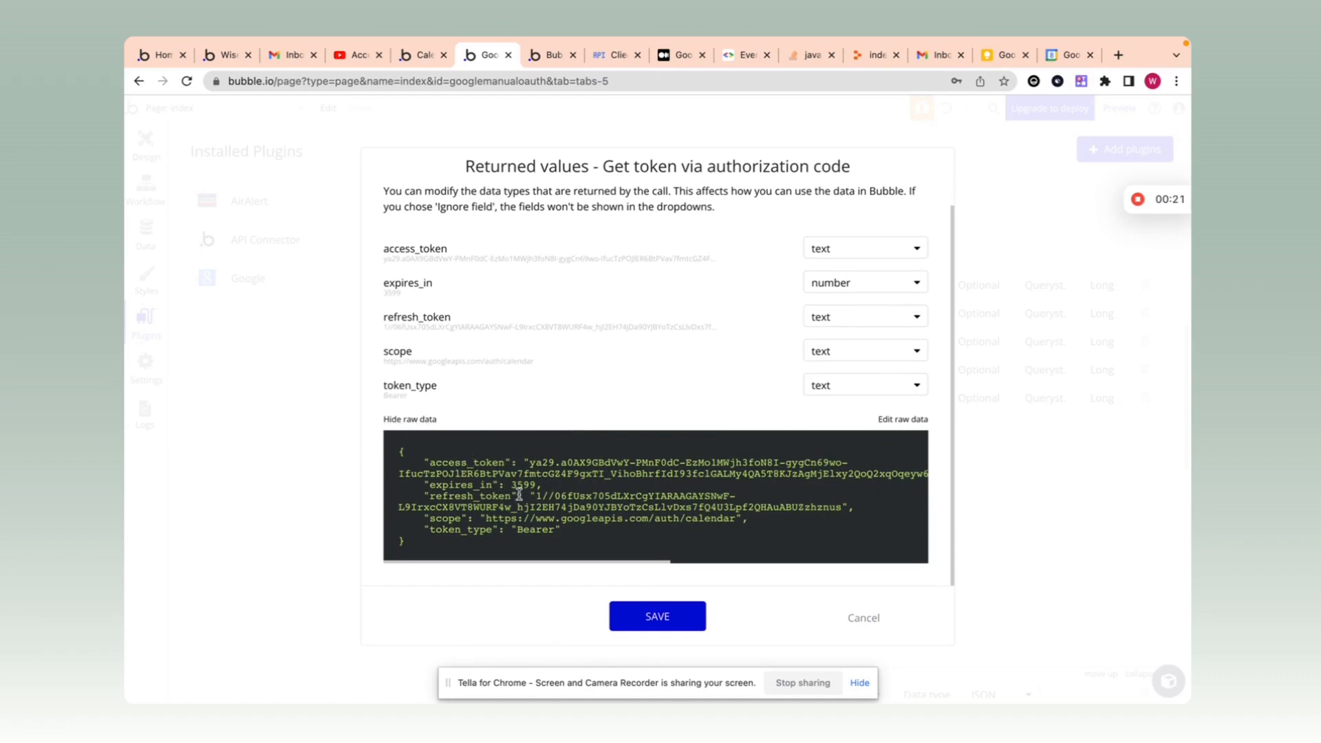
drag(535, 496, 834, 502)
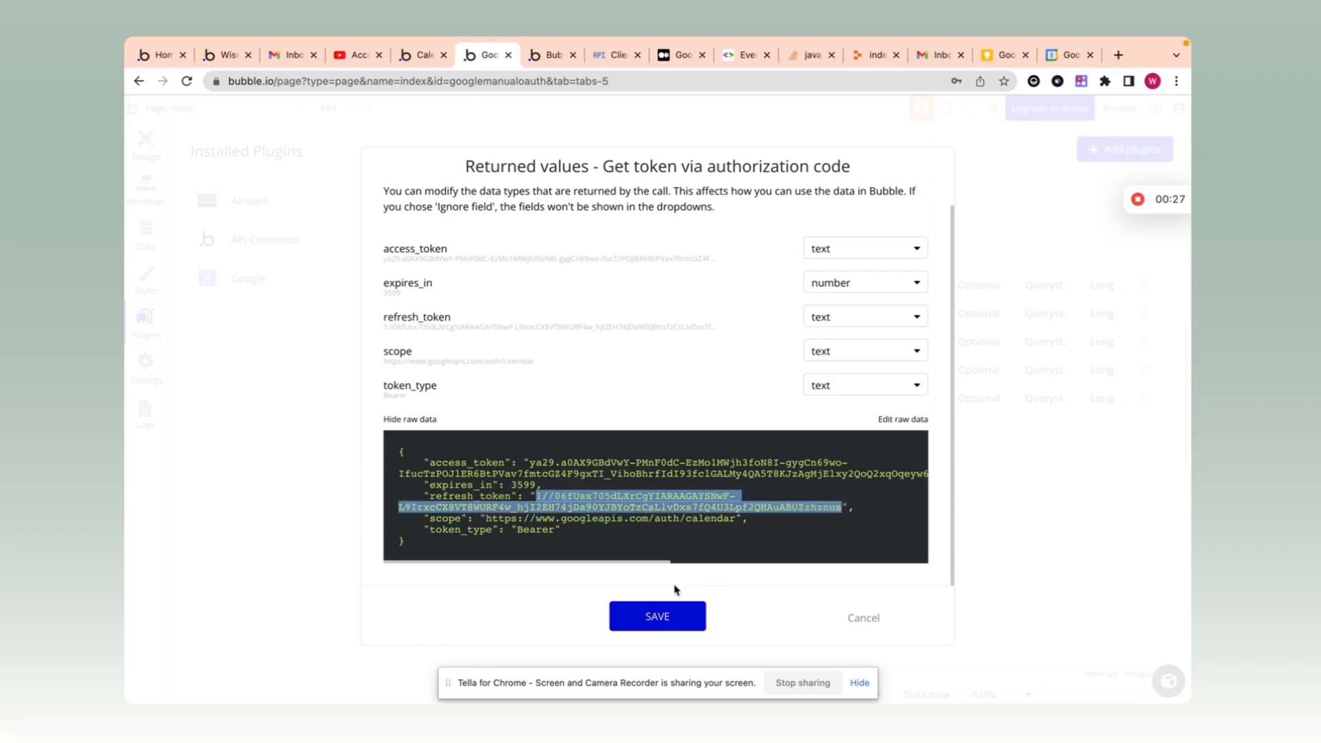
click(655, 616)
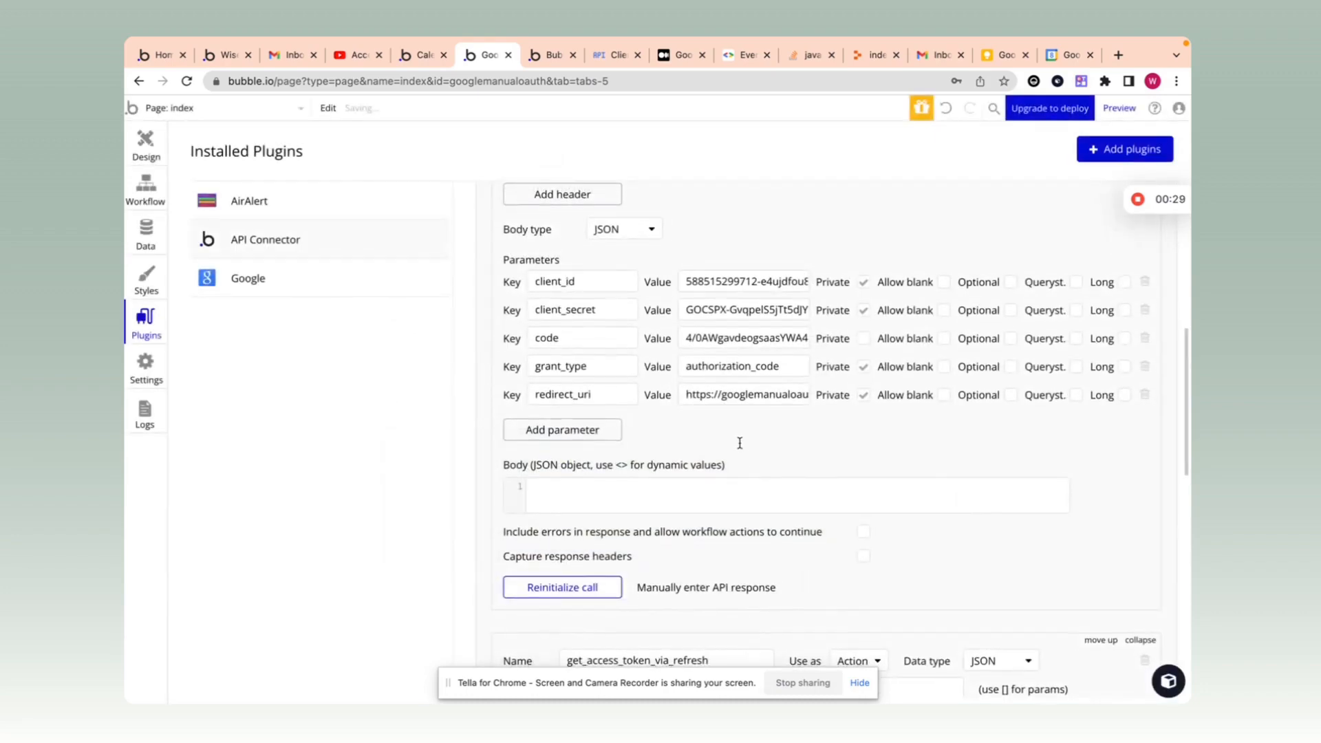
Step: Paste the refresh token into get_access_token_via_refresh's refresh_token value
scroll(739, 442, up, 2)
scroll(739, 442, down, 6)
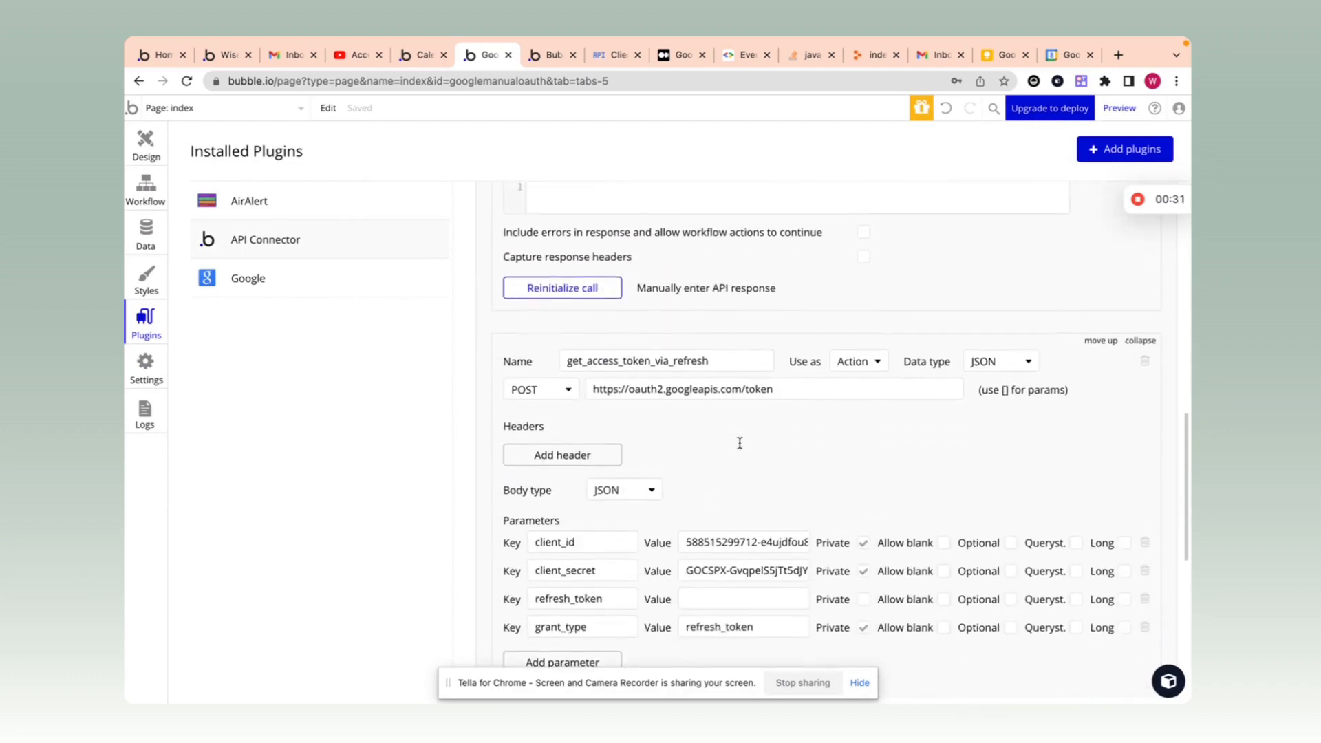
scroll(739, 442, down, 1)
click(688, 490)
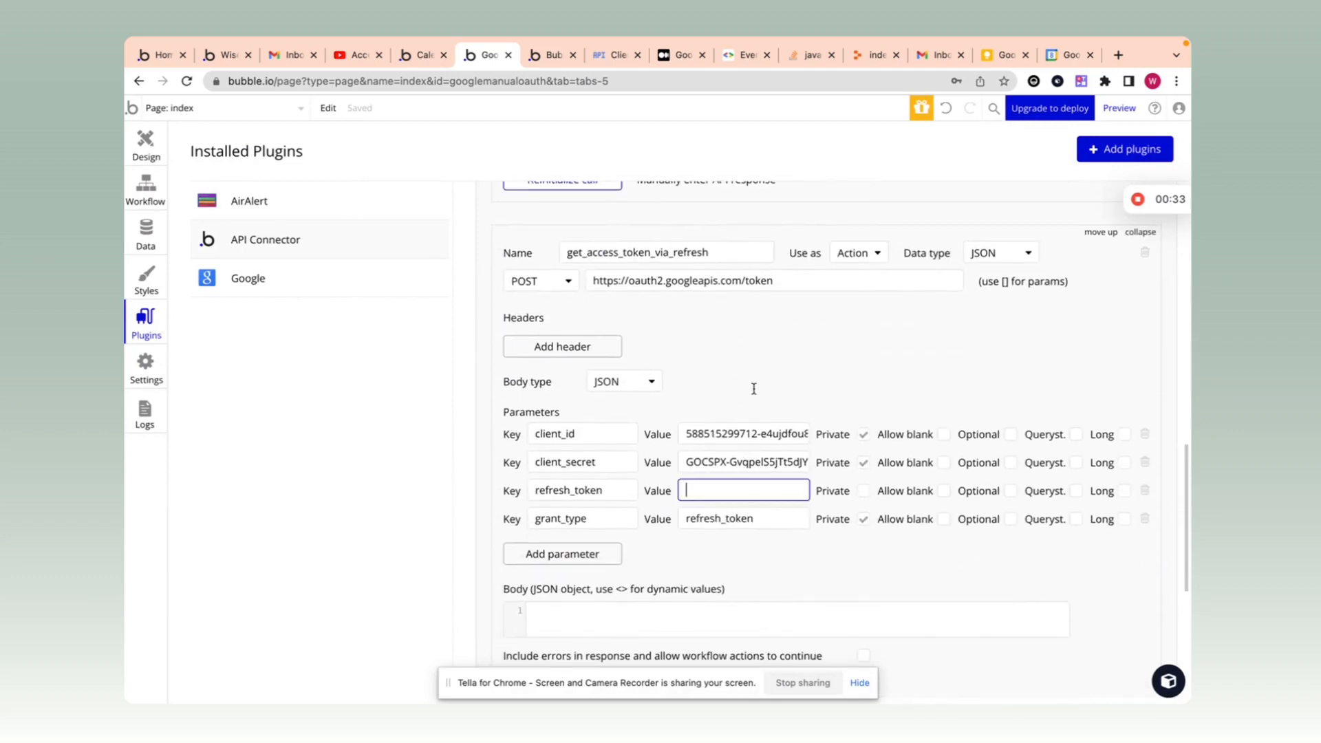
key(ctrl+v)
Step: Initialize the refresh call and save returned access_token, expires_in, scope and token_type
scroll(754, 385, down, 3)
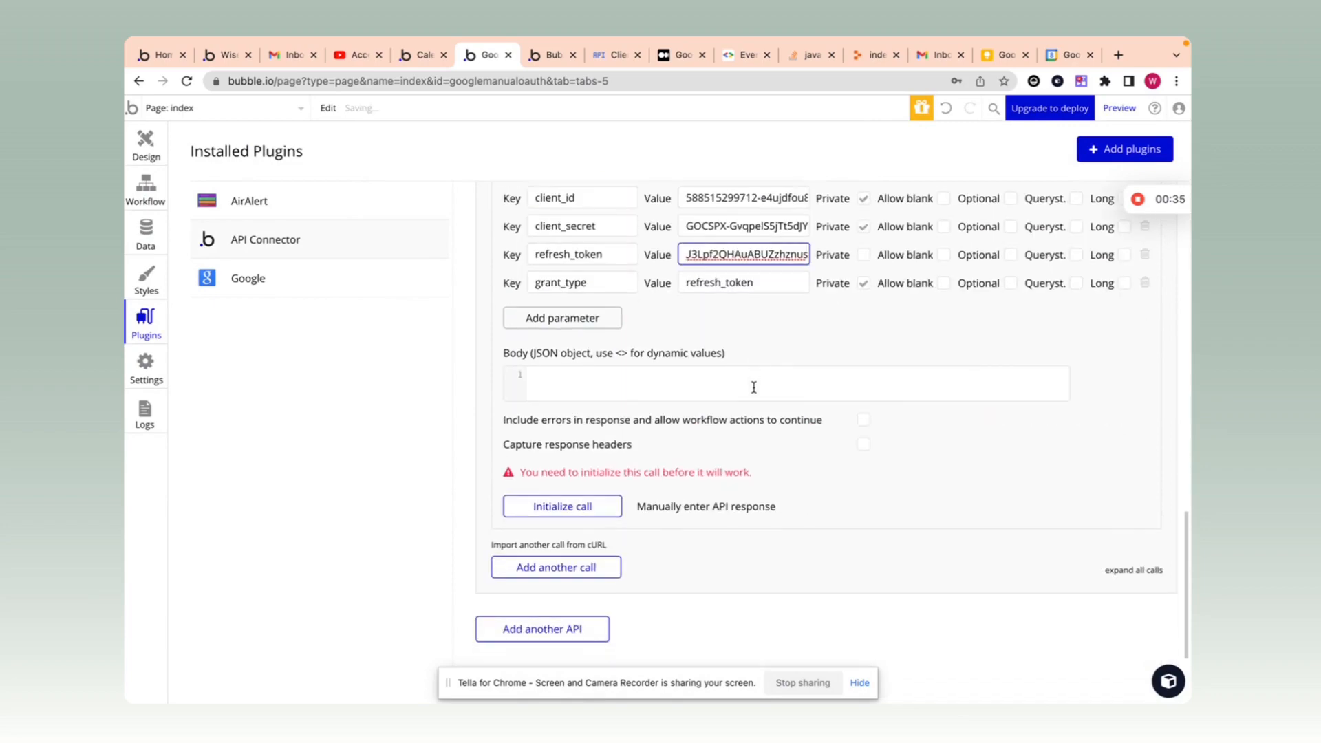
click(590, 512)
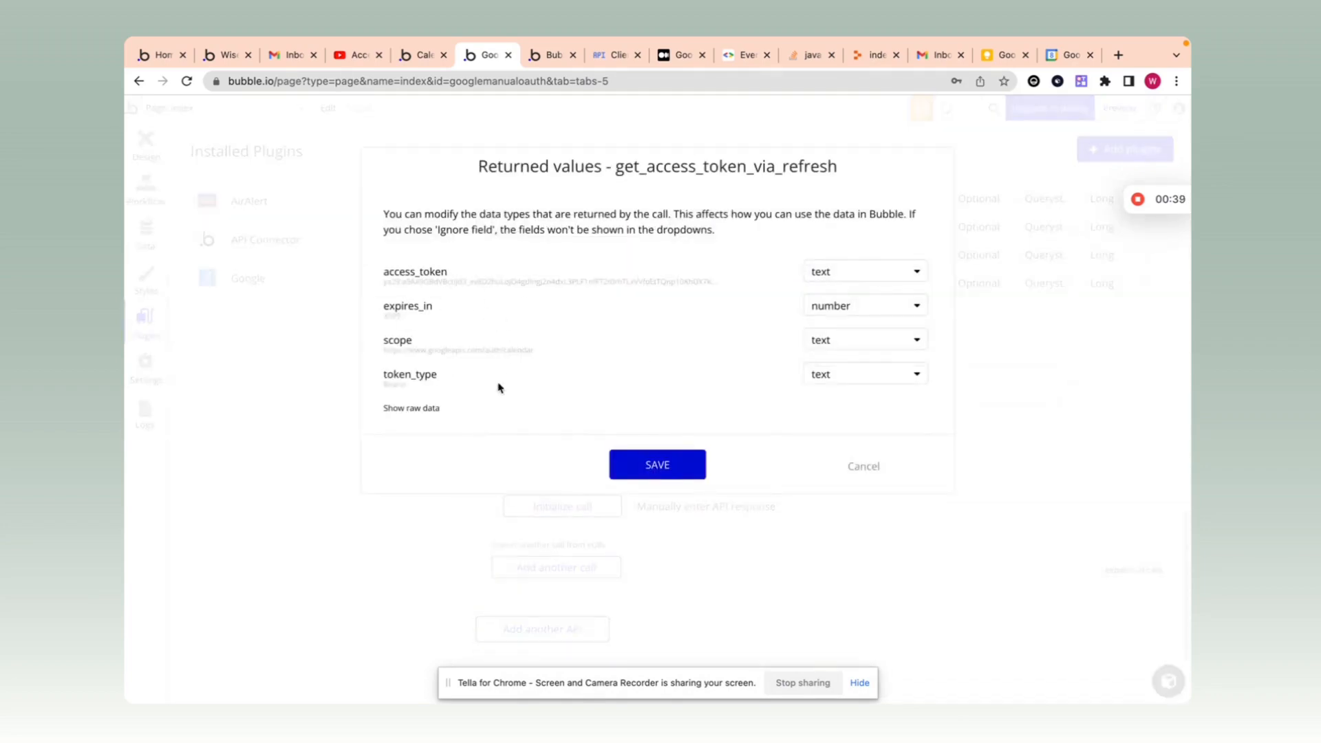
click(631, 472)
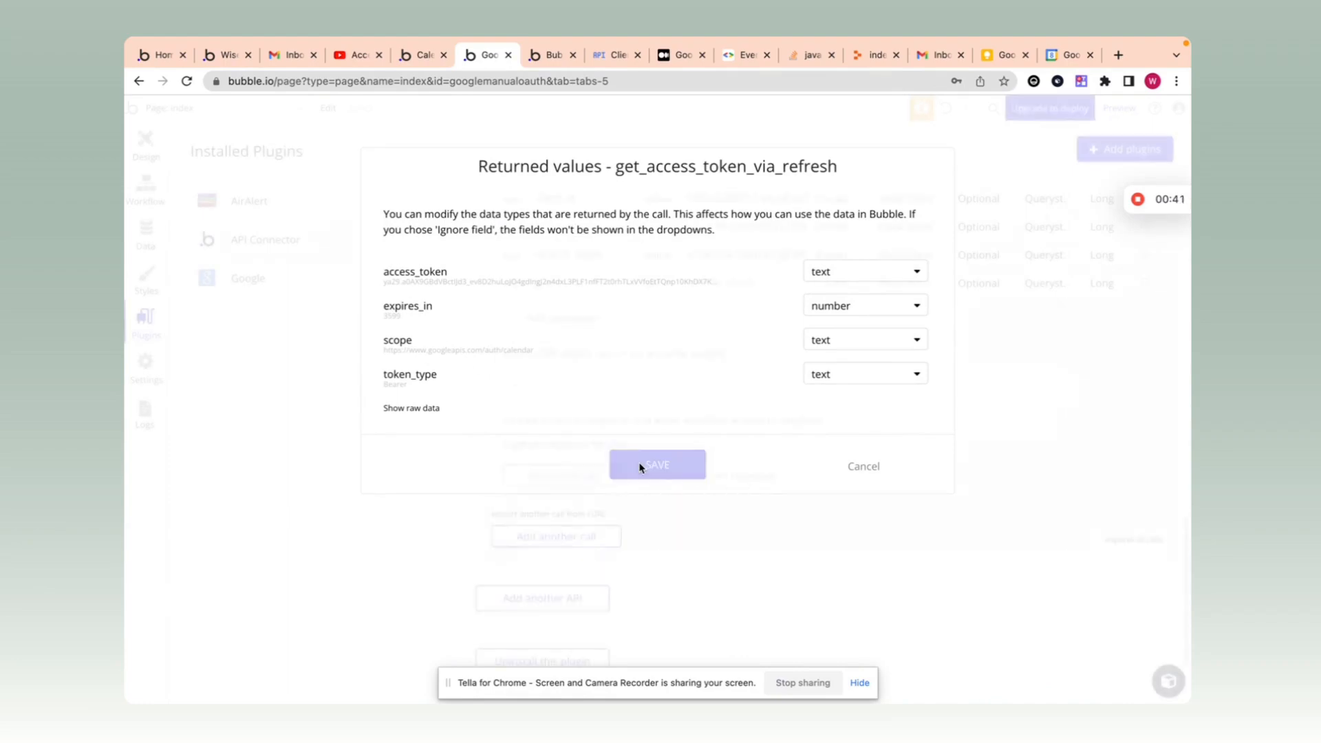
scroll(710, 454, up, 7)
scroll(712, 454, up, 5)
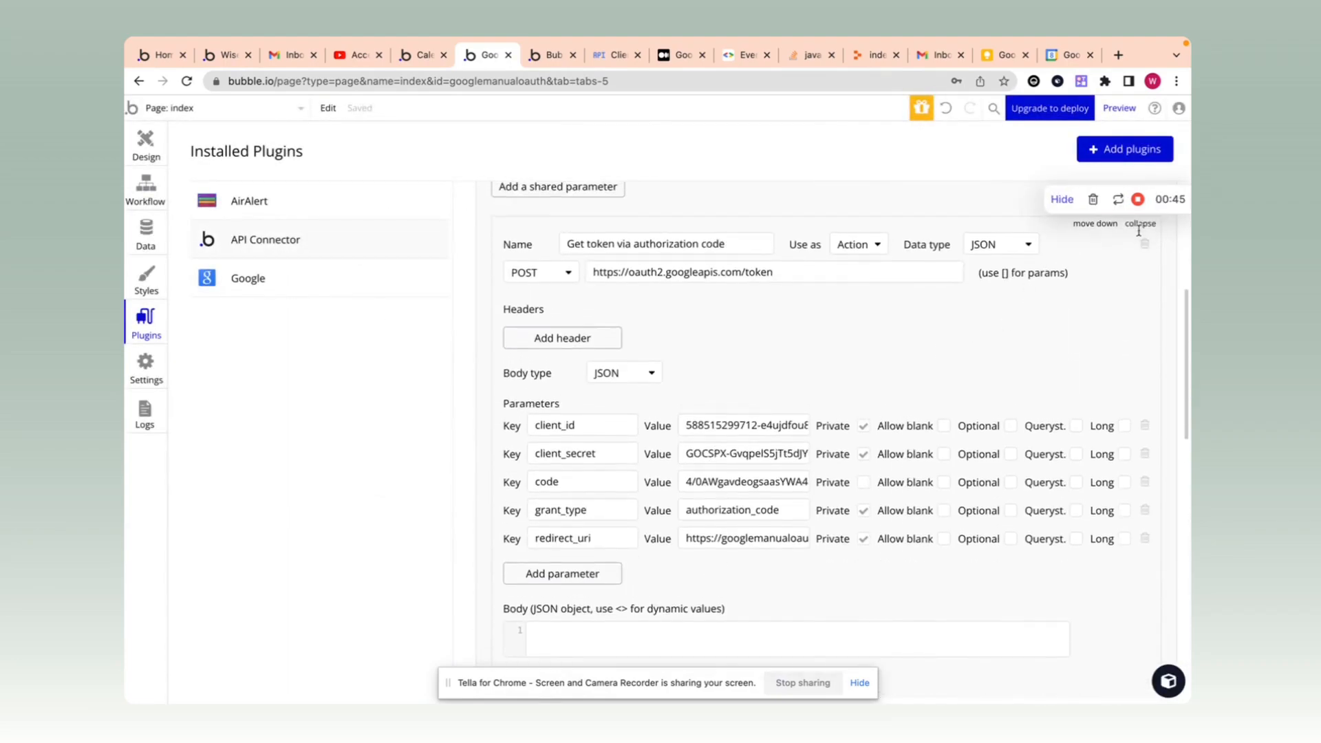
Step: Collapse both API calls and inspect the button's Open an external website step
scroll(1003, 329, up, 1)
scroll(1004, 330, up, 2)
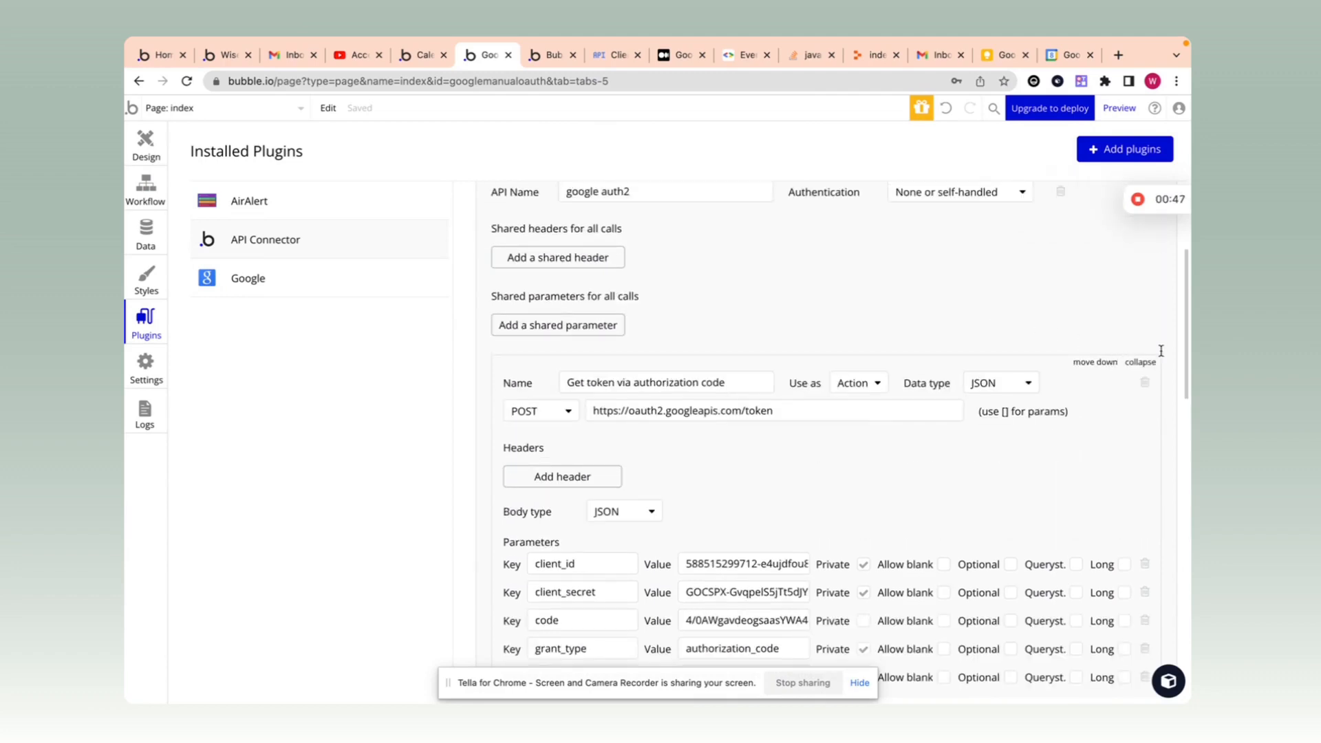
click(1139, 363)
click(1140, 442)
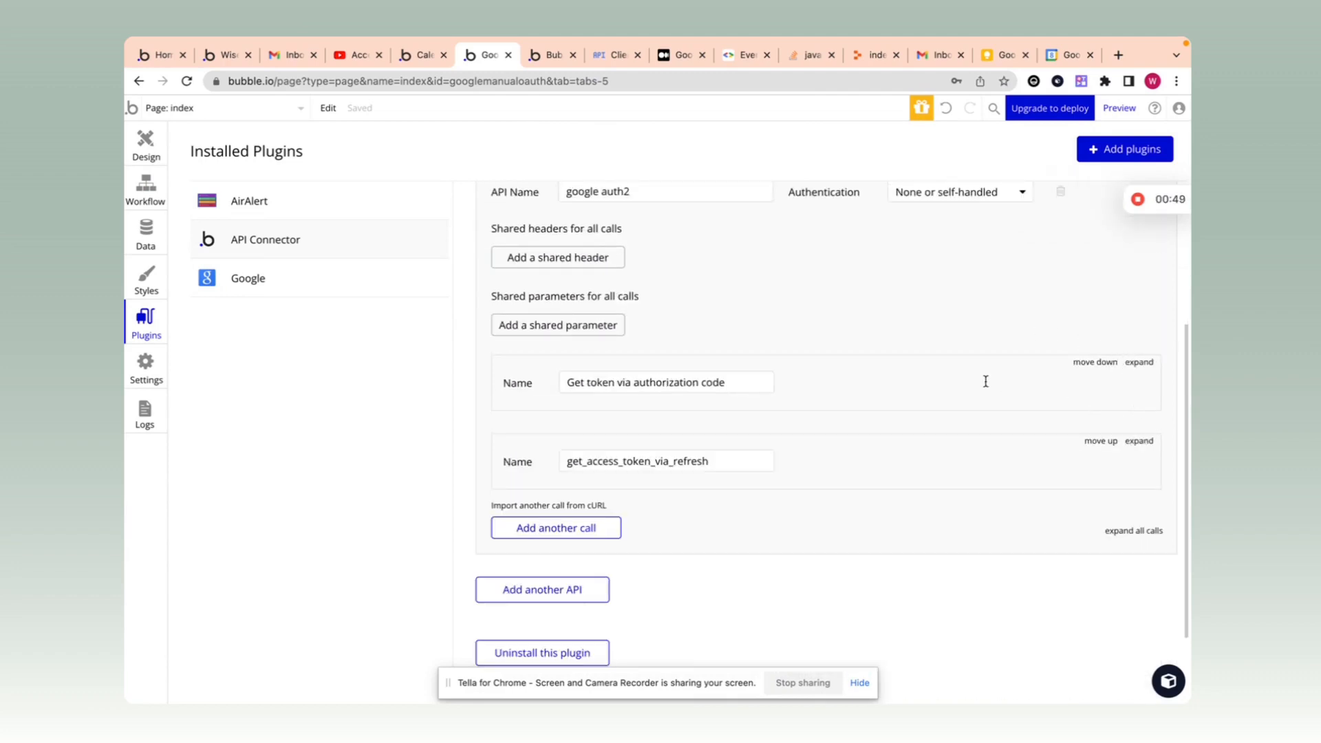
click(146, 187)
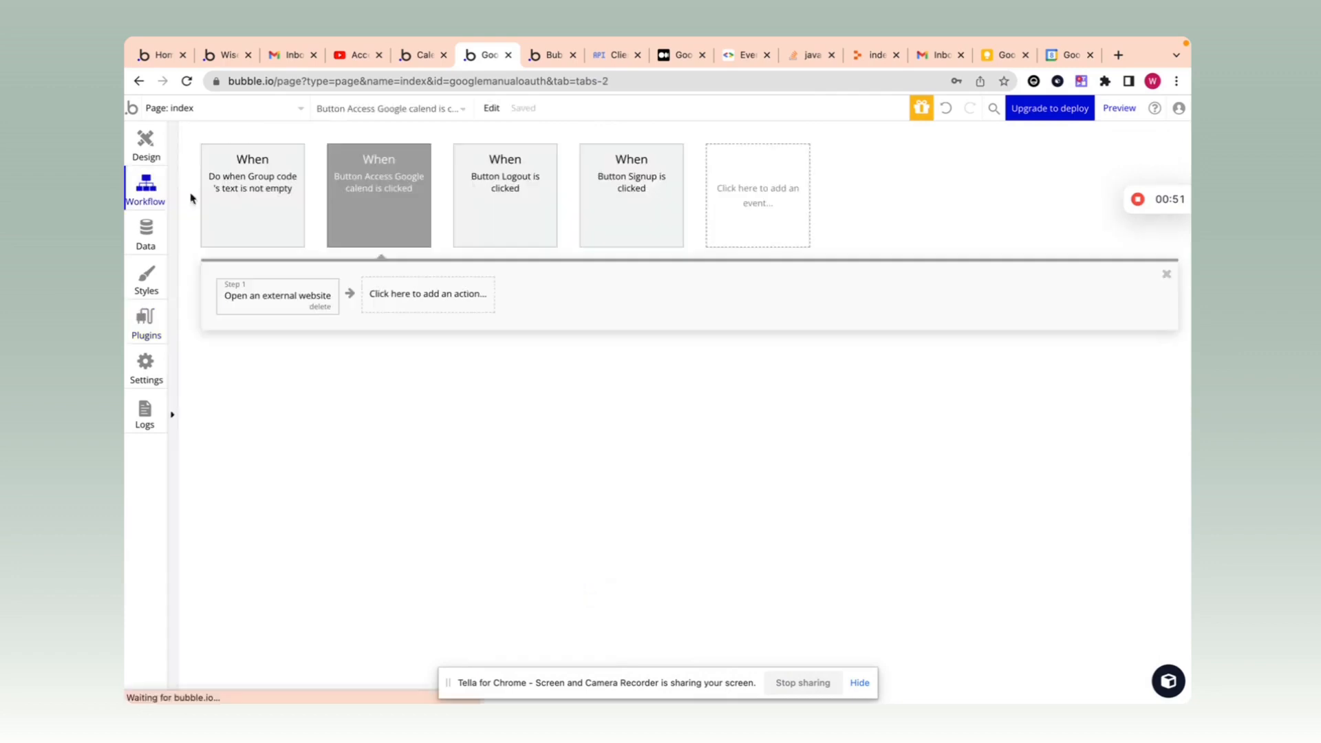
click(285, 298)
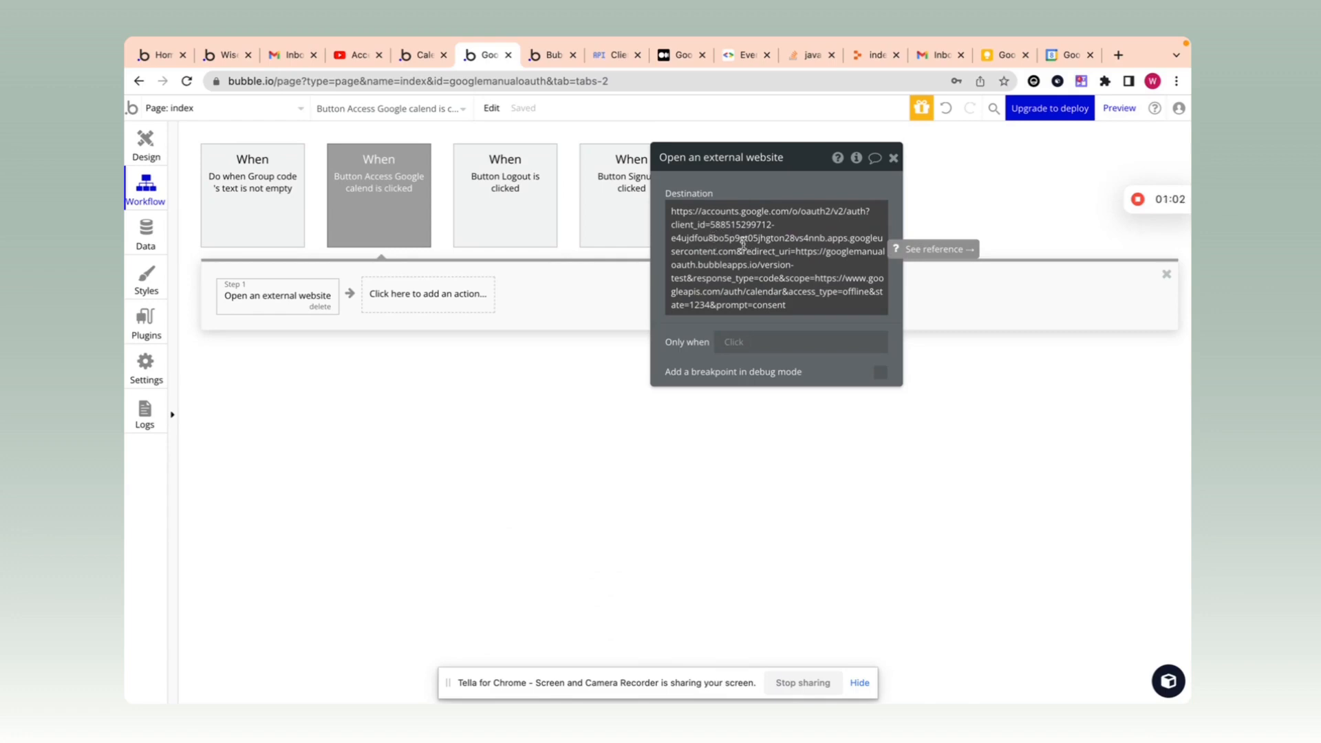
click(894, 159)
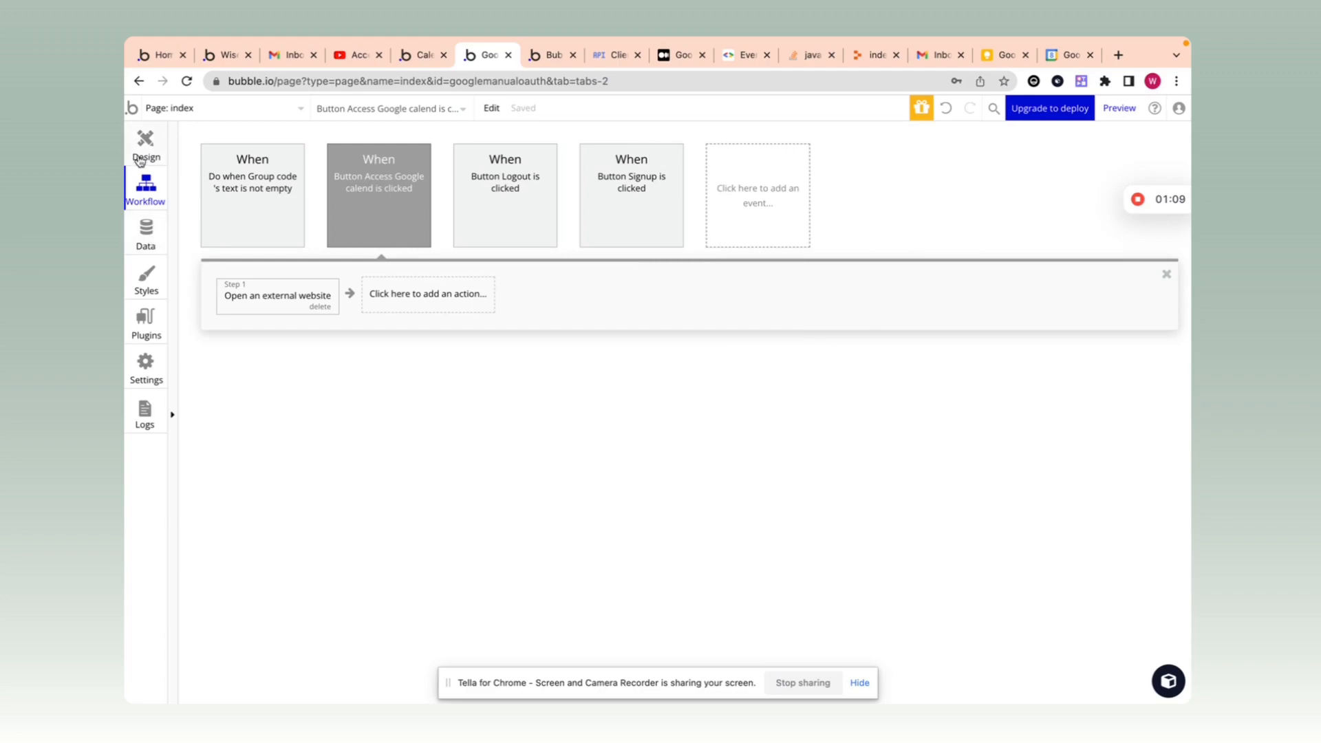
Step: Review both token calls in the API Connector, then return to the Workflow tab
click(145, 318)
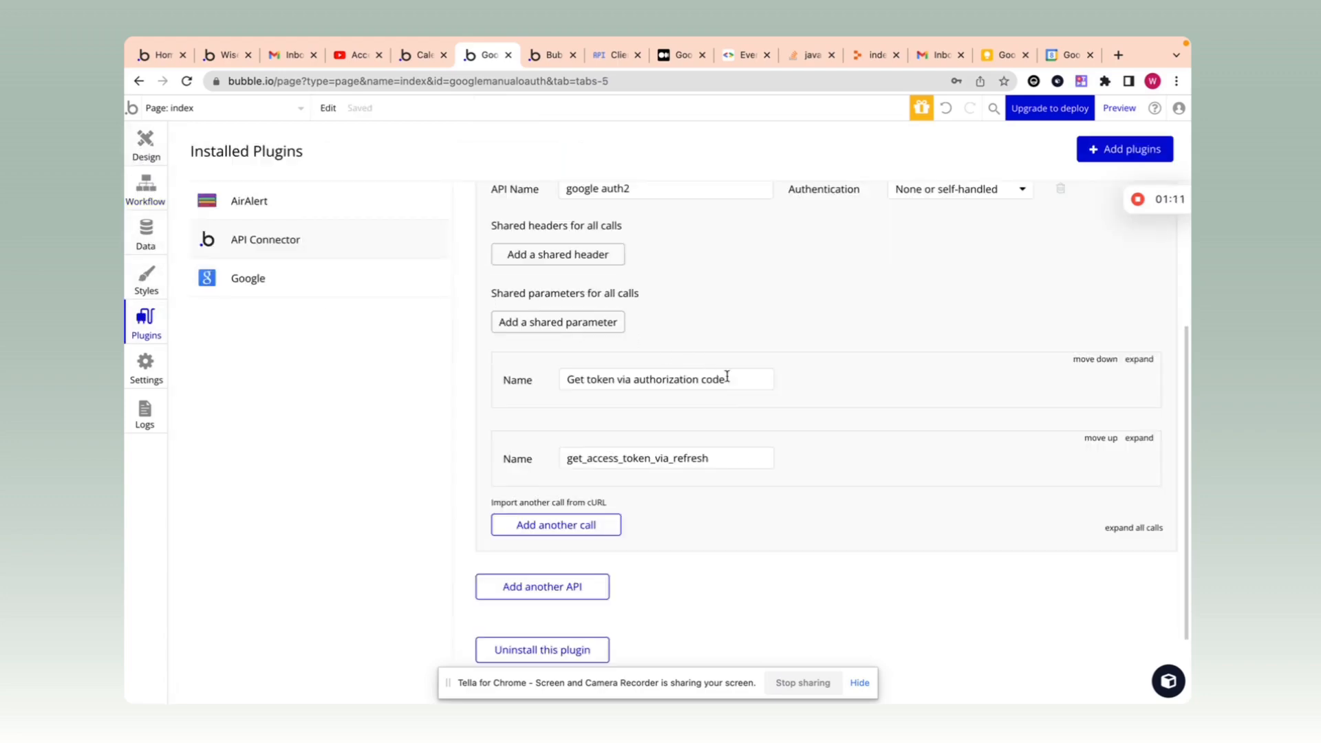
click(1139, 359)
scroll(1146, 398, down, 5)
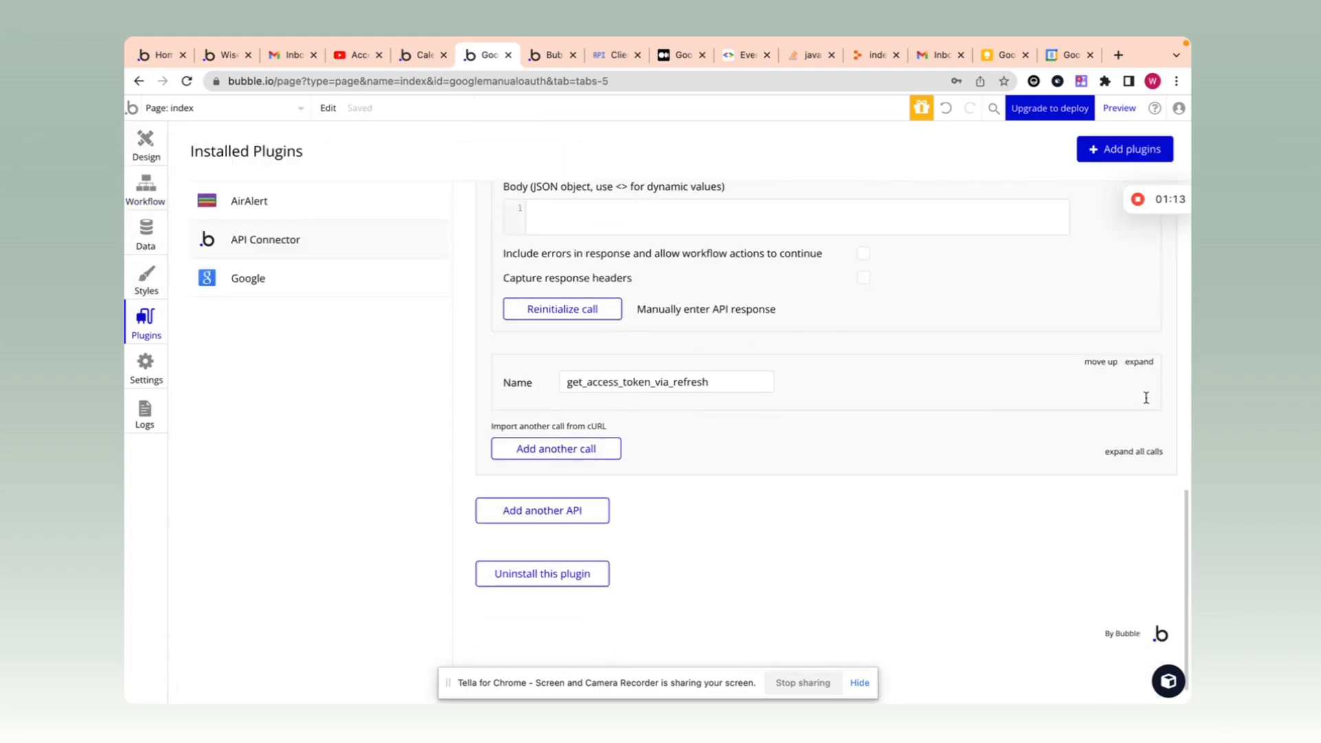
click(1139, 361)
scroll(1016, 359, up, 4)
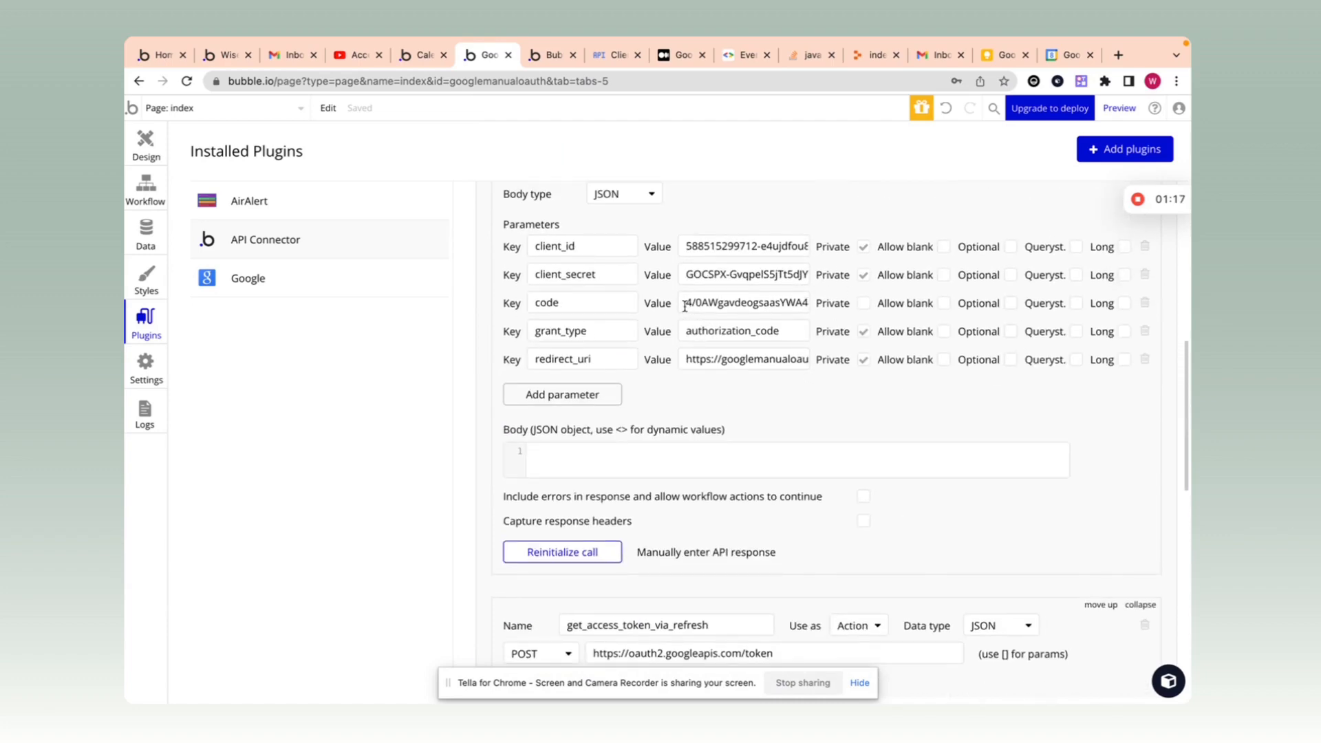
scroll(700, 308, down, 7)
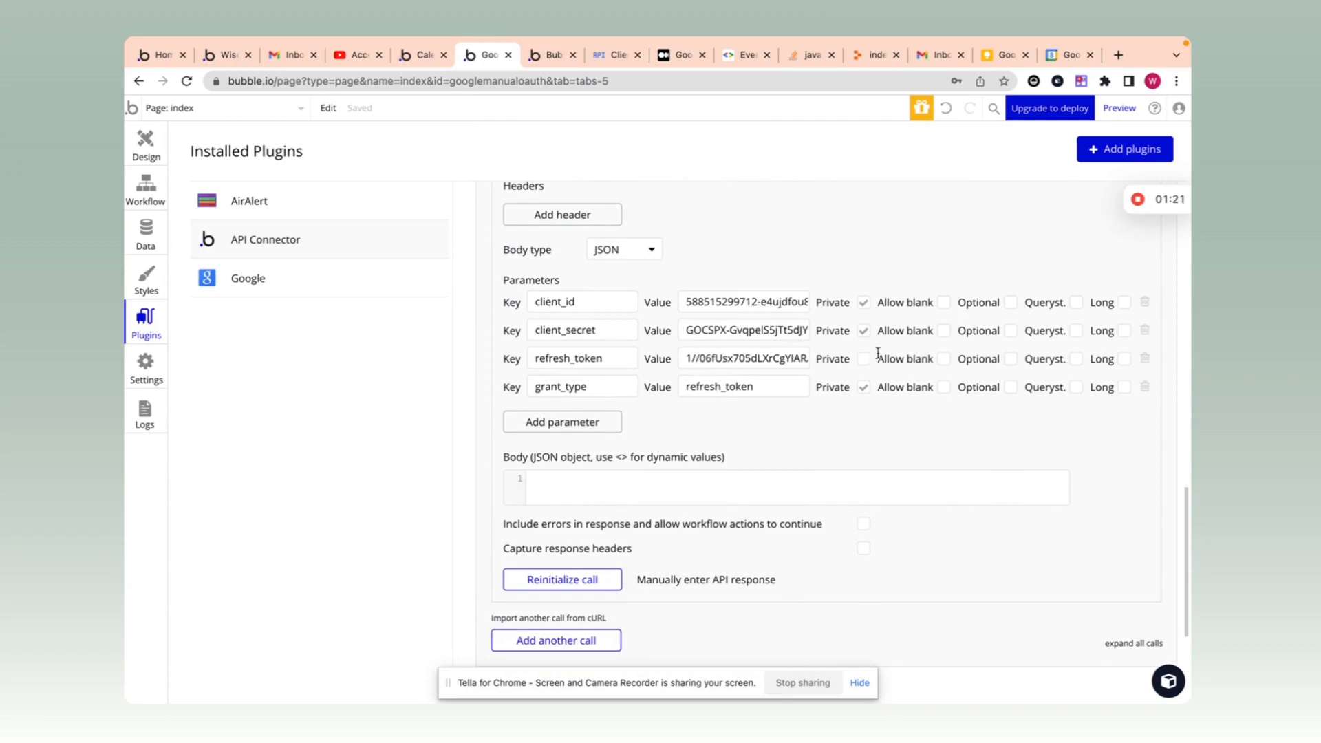
scroll(862, 330, up, 5)
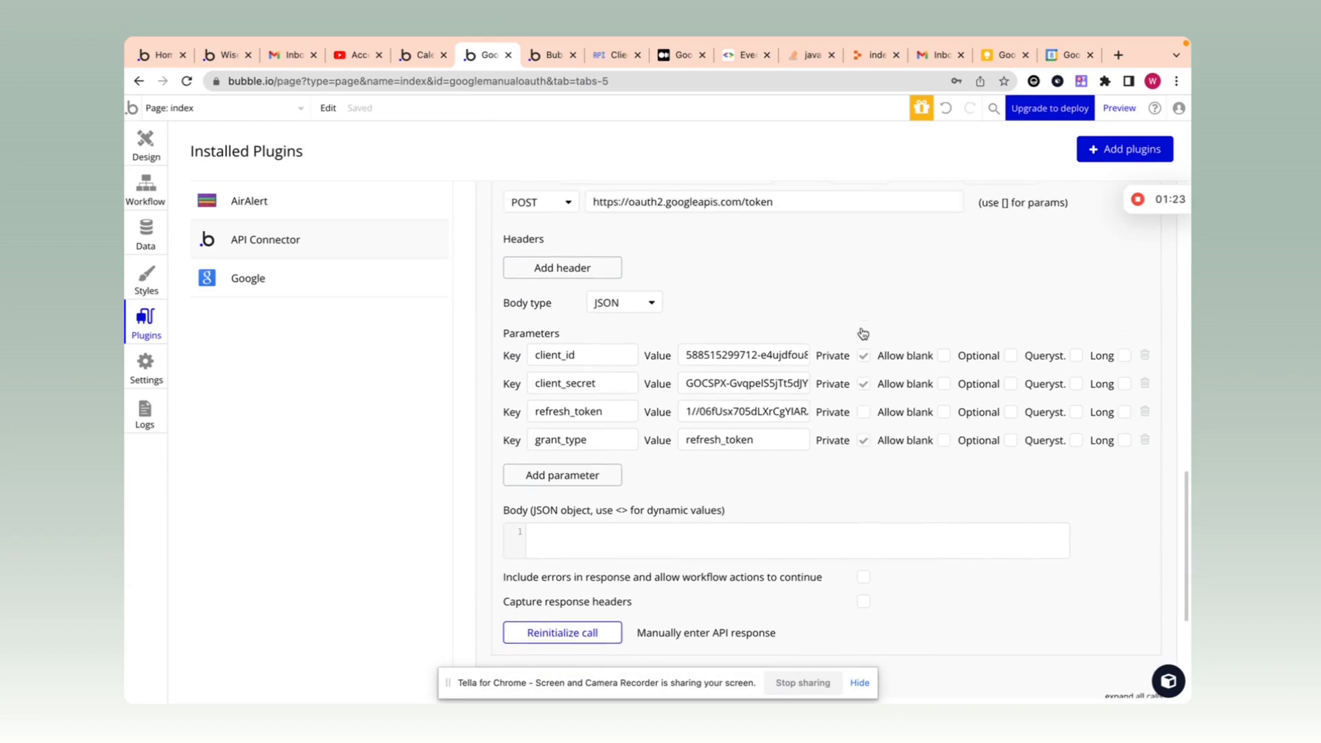
scroll(863, 328, up, 5)
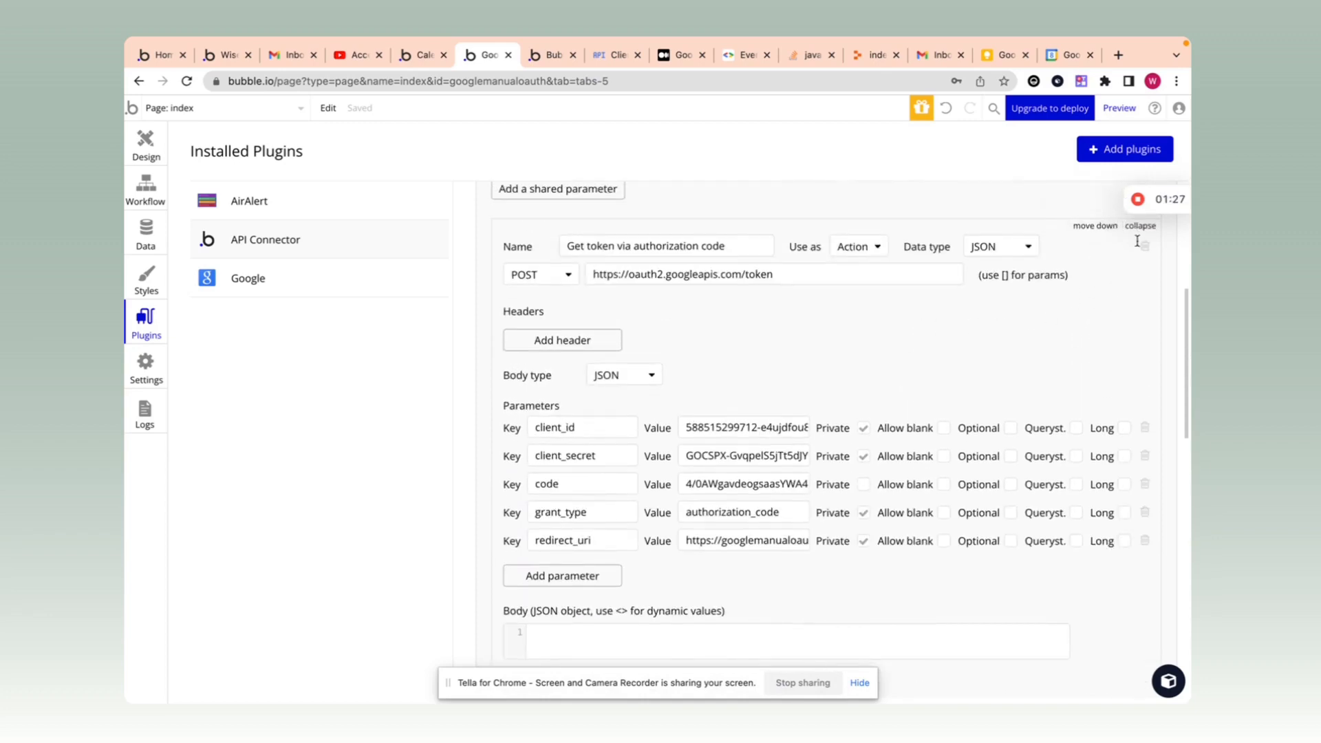
click(1138, 226)
click(145, 196)
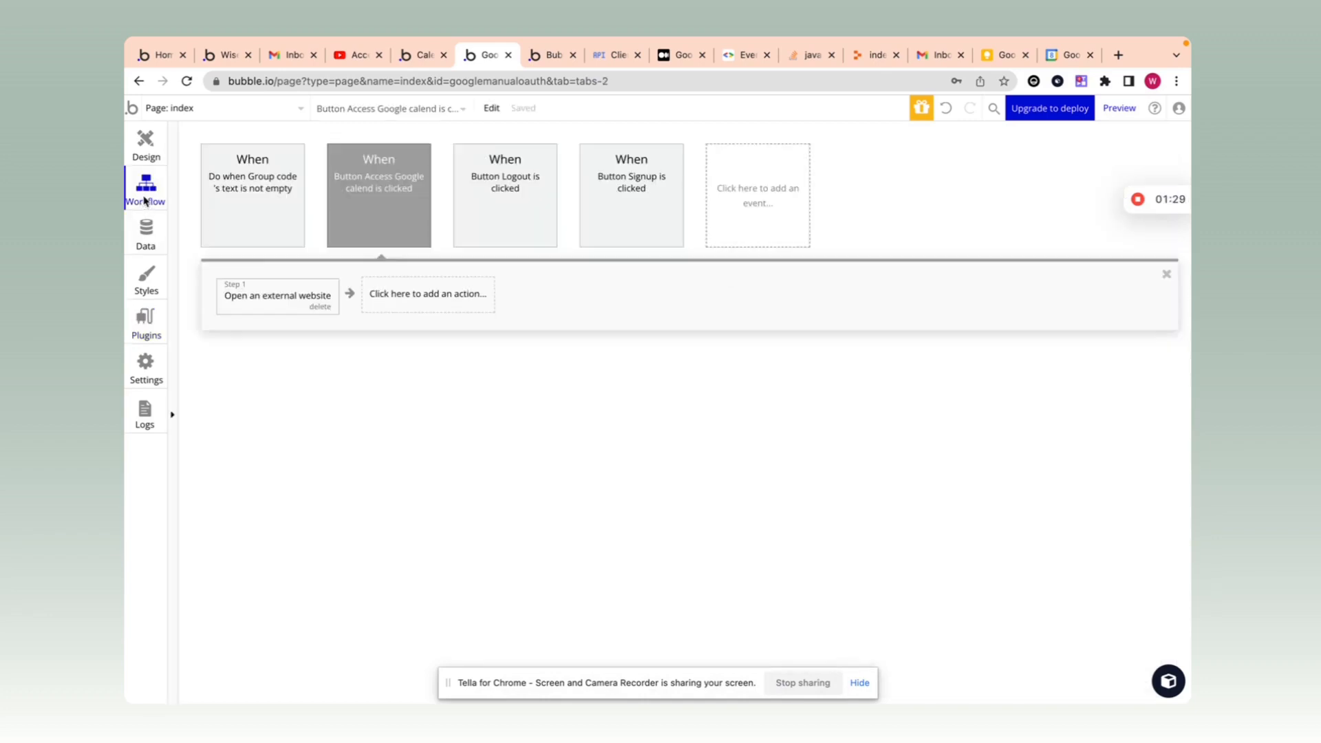
Step: Add Get token via authorization code to the Group code event, using Group code's text as code
click(267, 184)
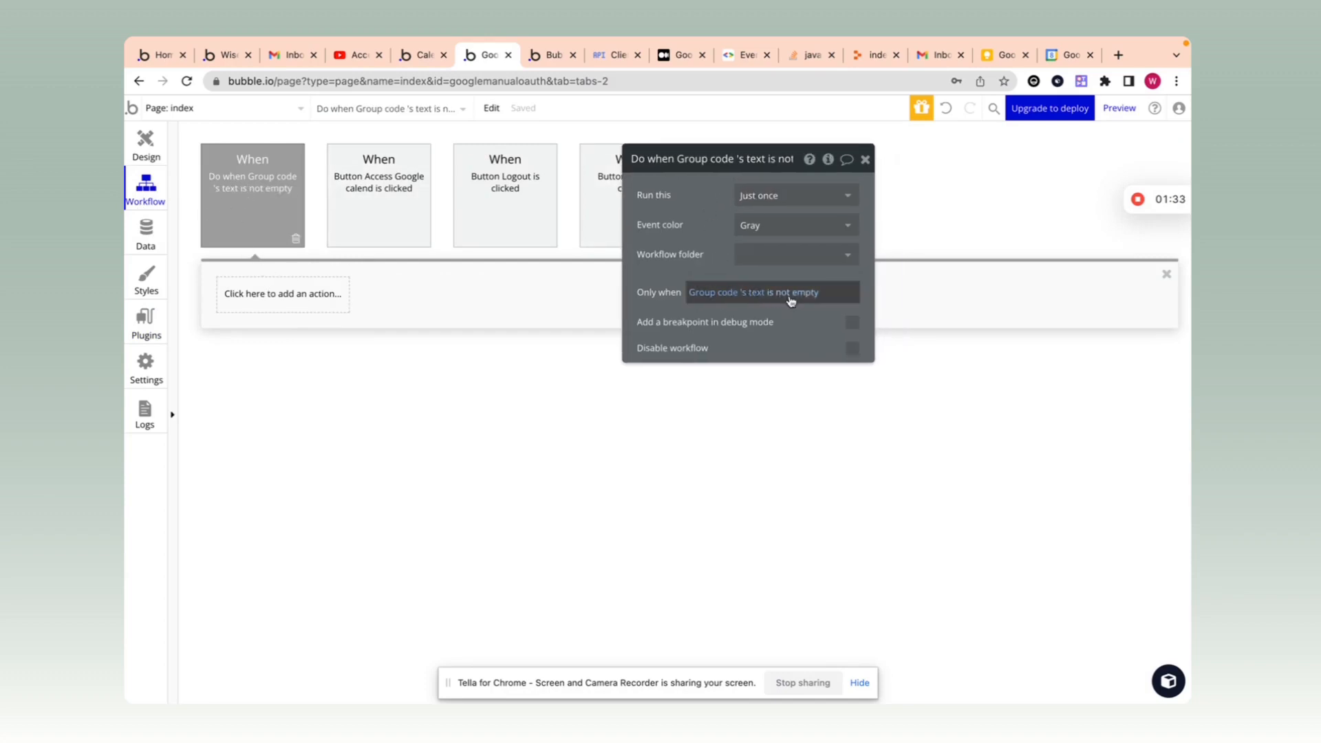
click(267, 292)
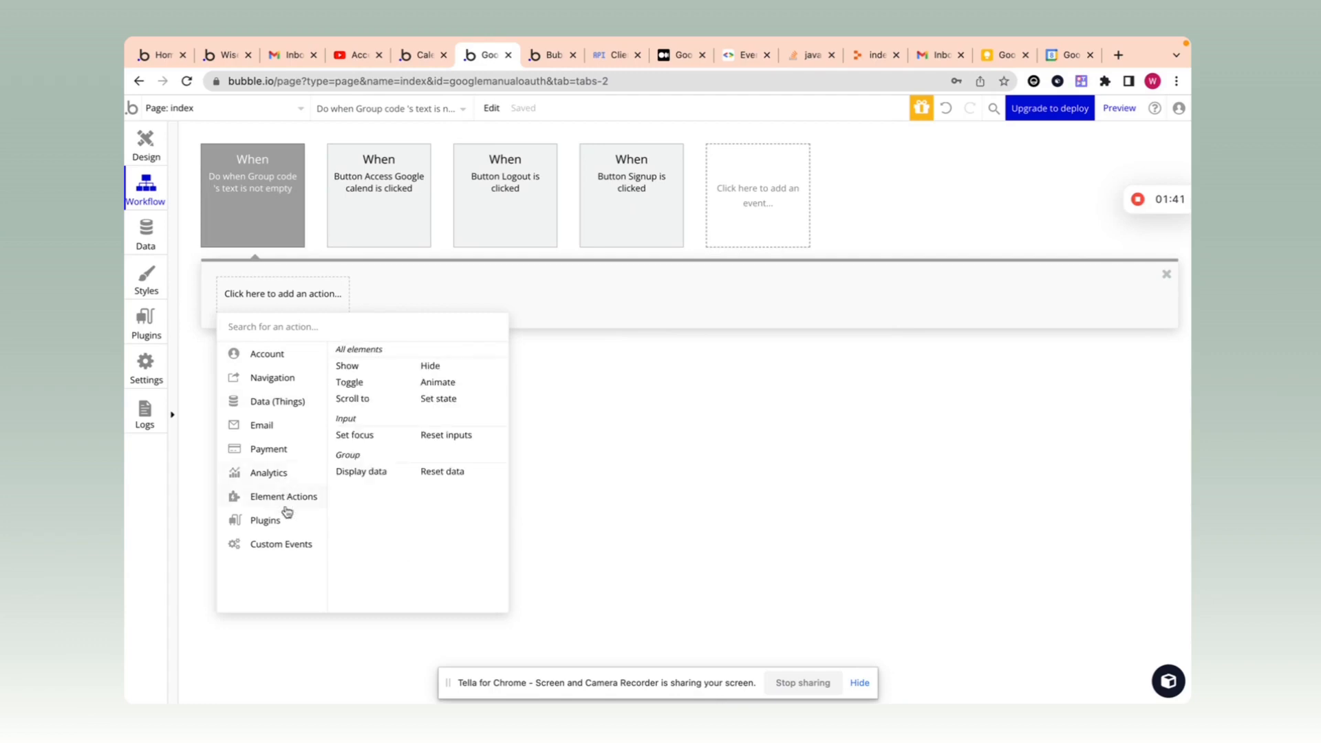
mouse_move(265, 520)
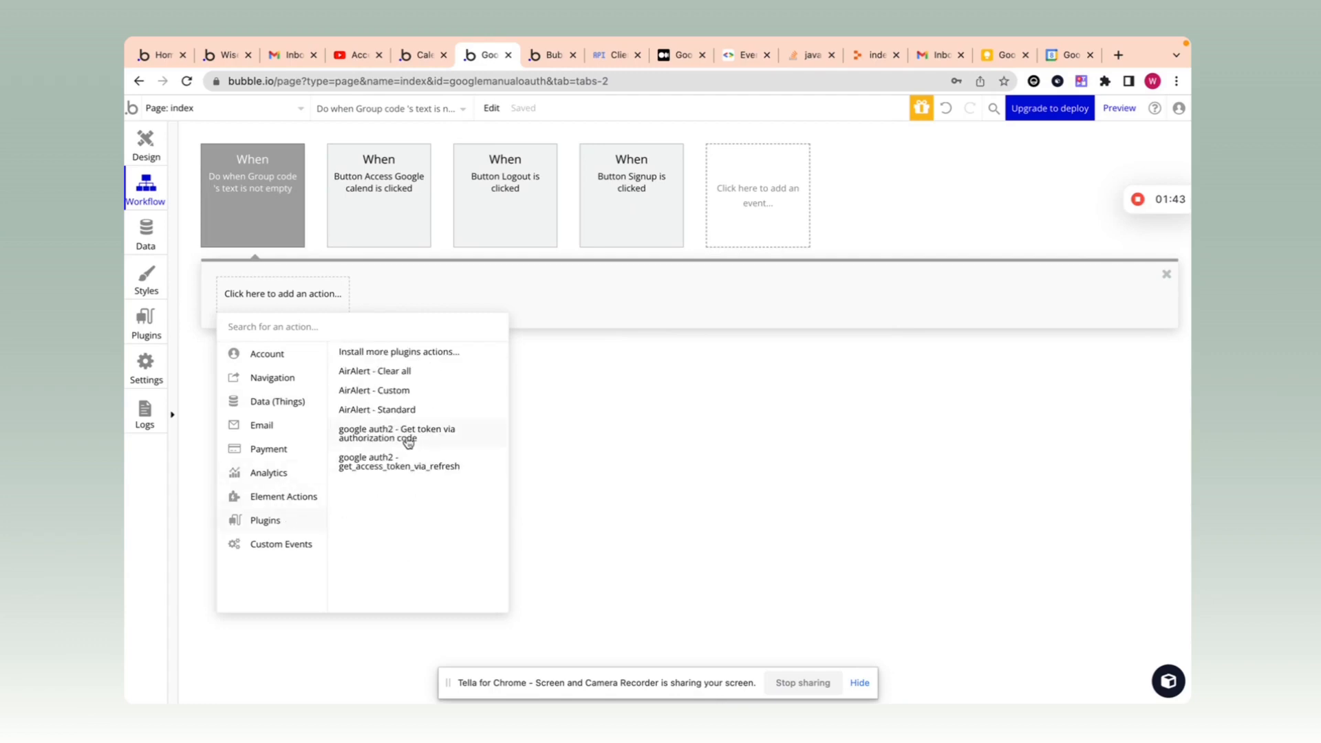
click(430, 442)
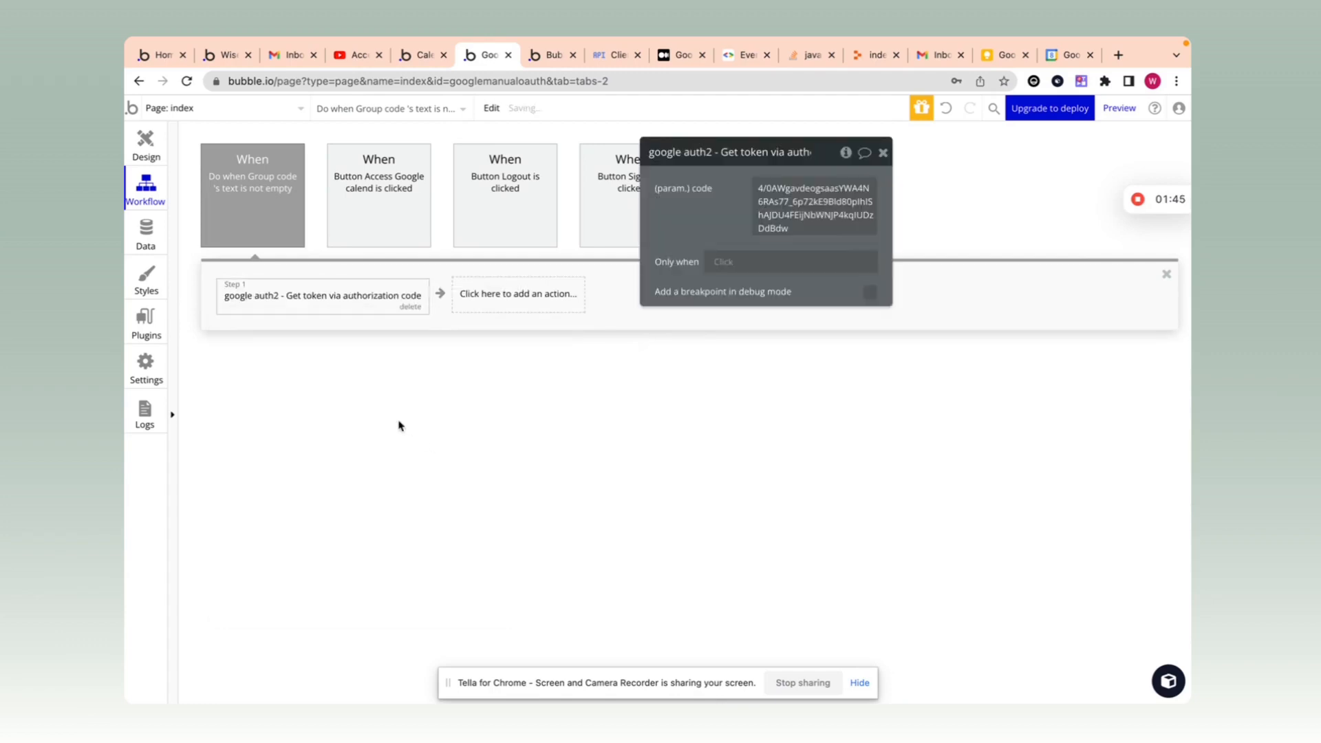
click(764, 197)
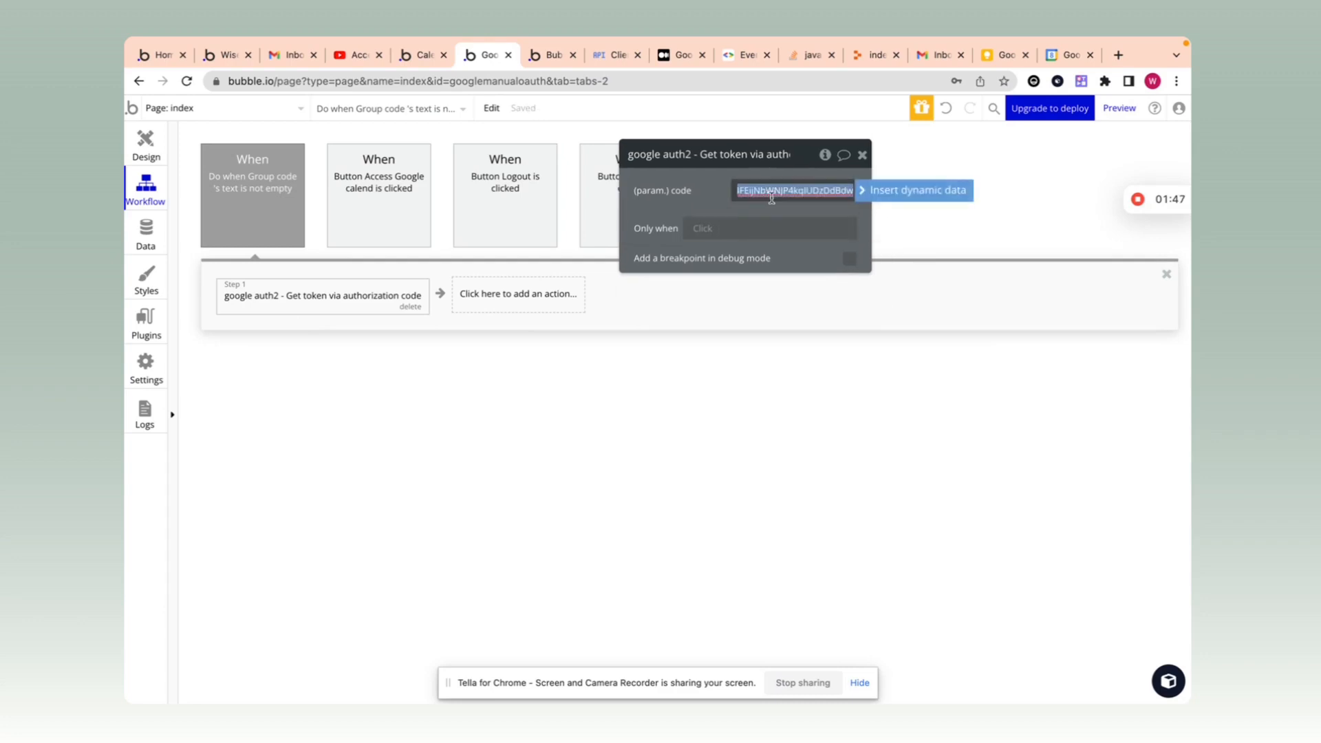
click(917, 190)
text(grou)
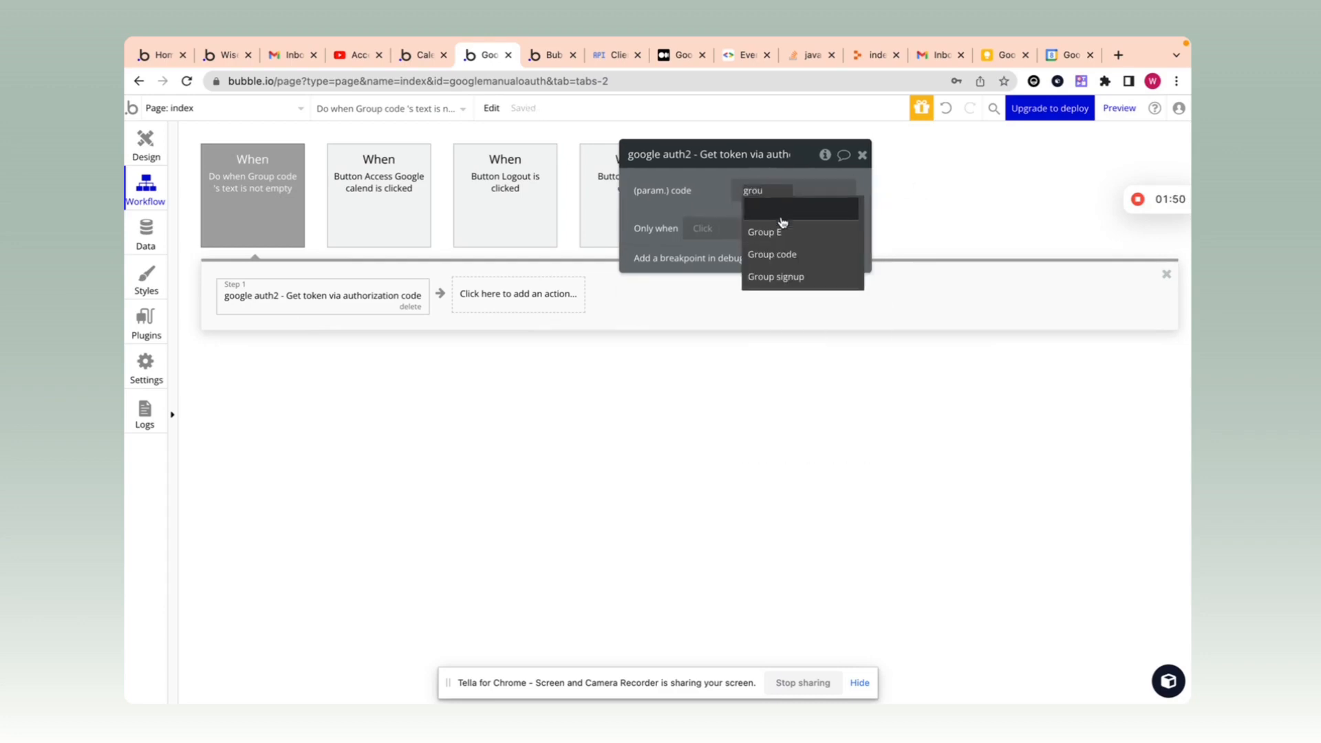
click(772, 254)
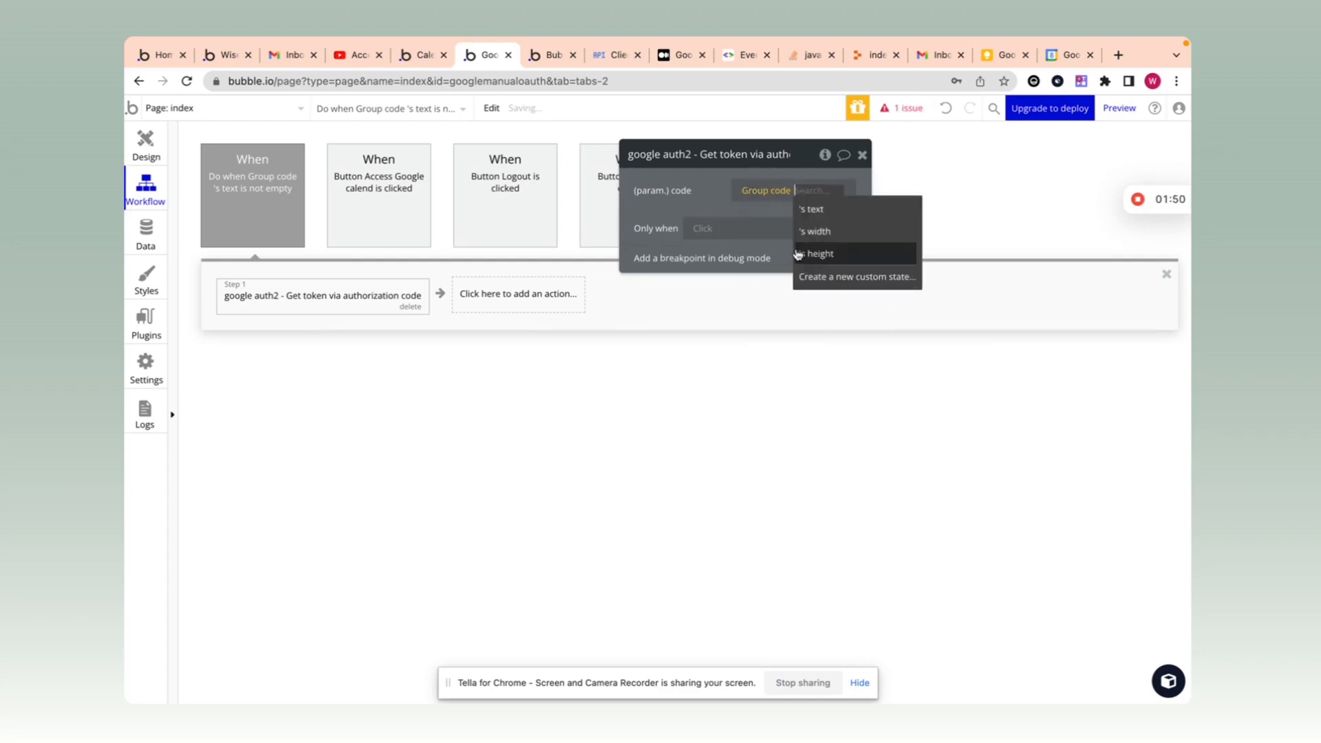
click(807, 208)
Step: Replace the token call's code parameter value with a newly pasted authorization code
click(145, 323)
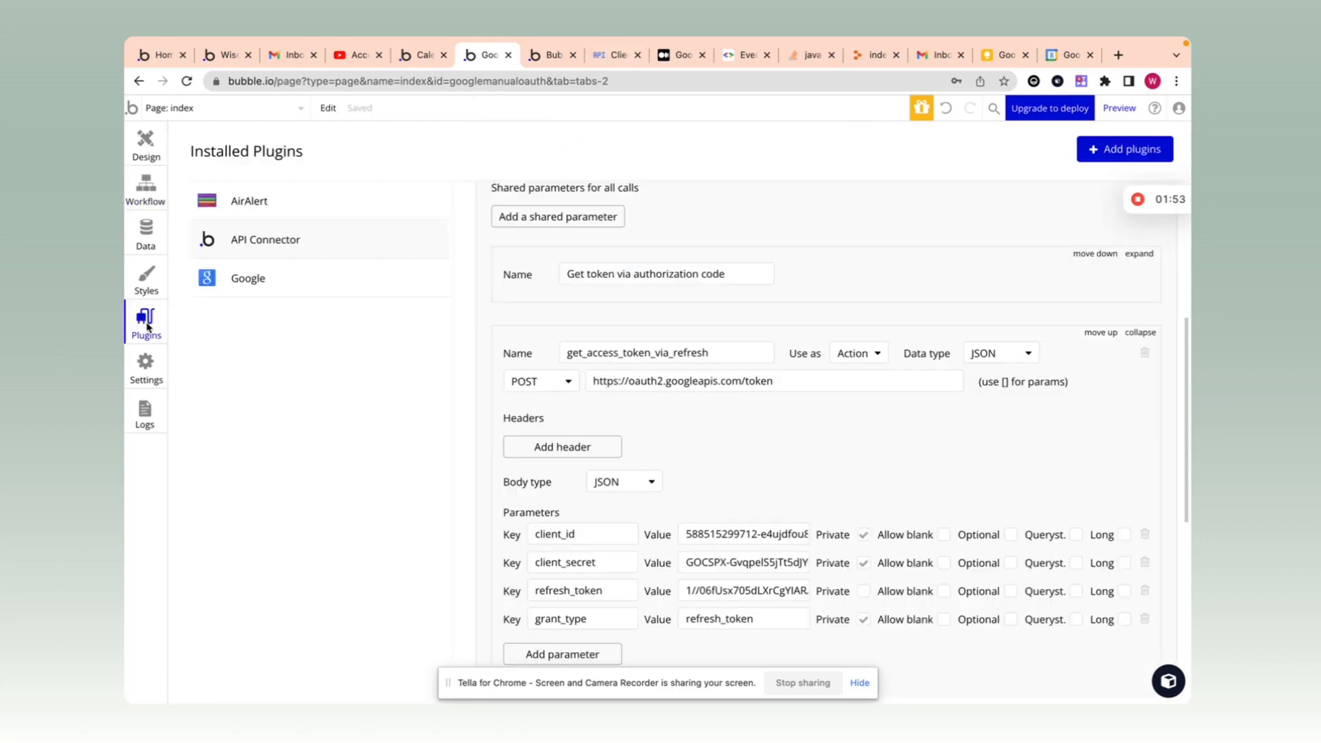
scroll(1121, 374, up, 2)
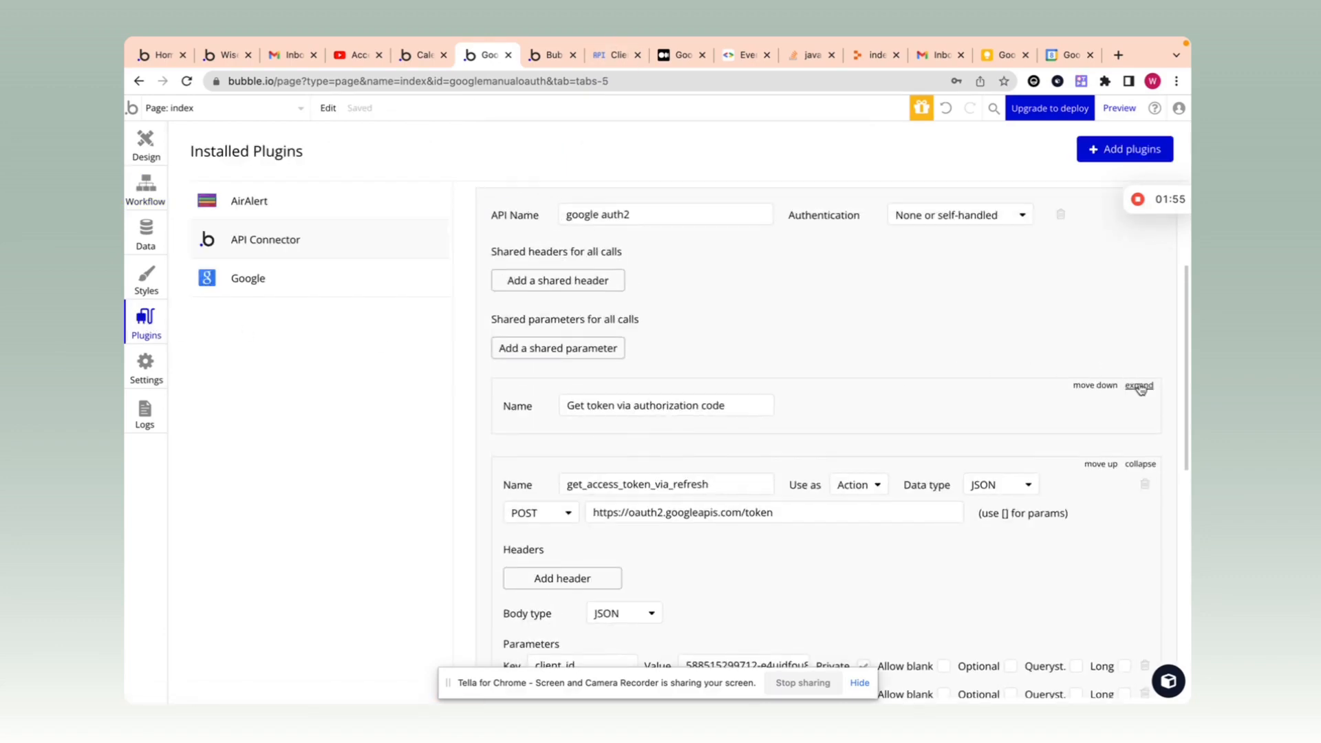
click(1138, 383)
scroll(993, 401, down, 3)
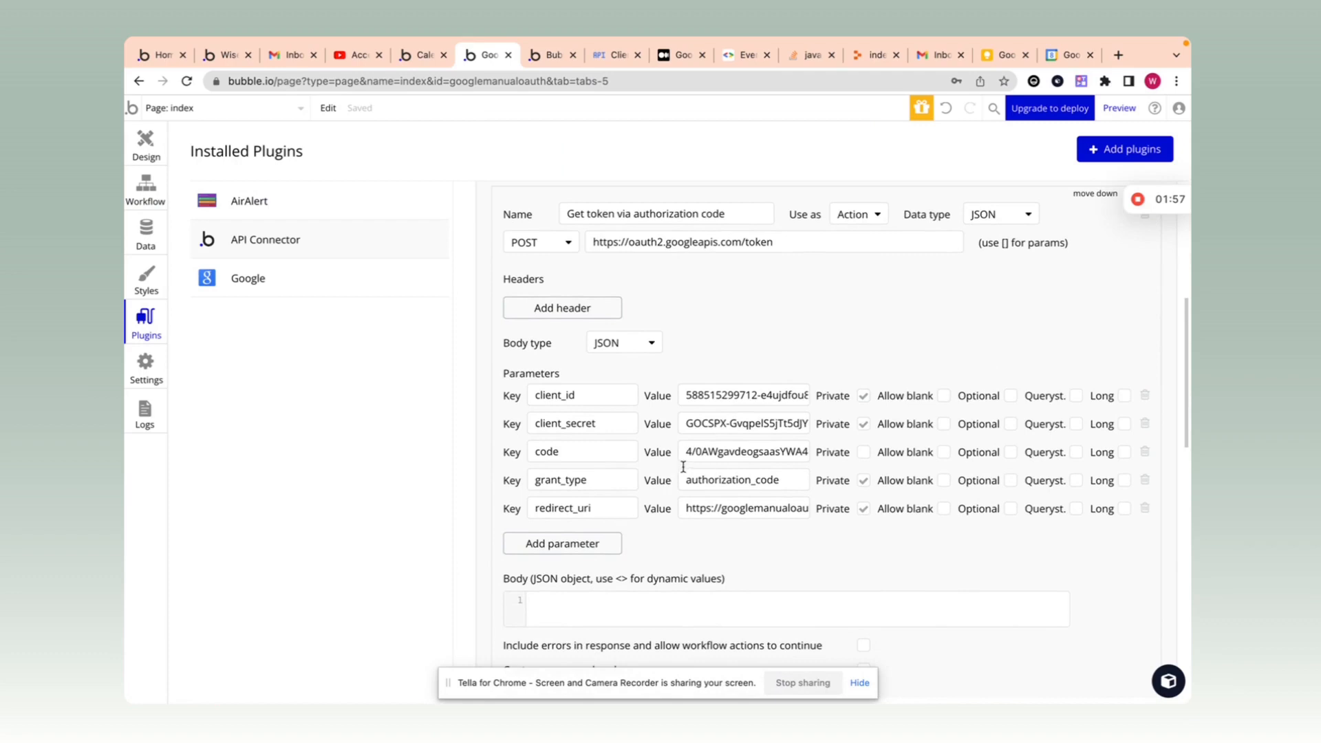
drag(684, 458, 899, 470)
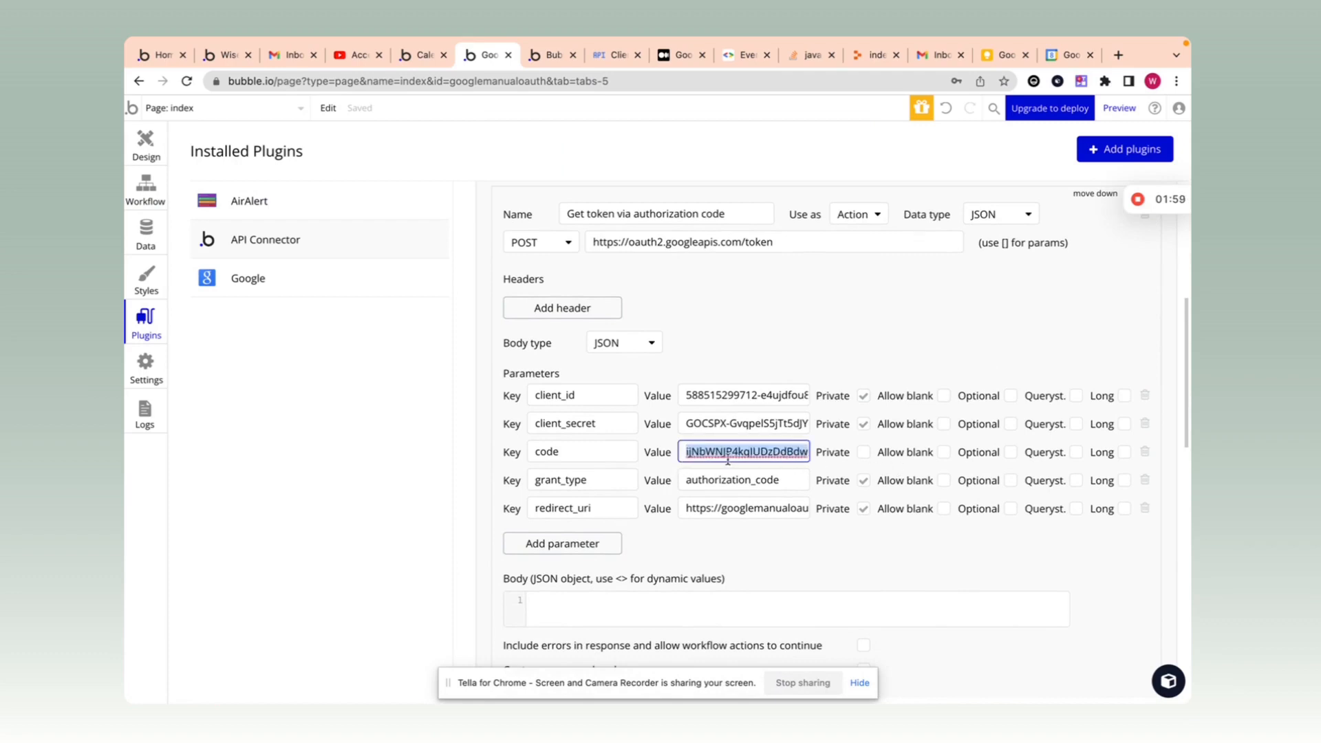
key(ctrl+v)
drag(619, 454, 488, 382)
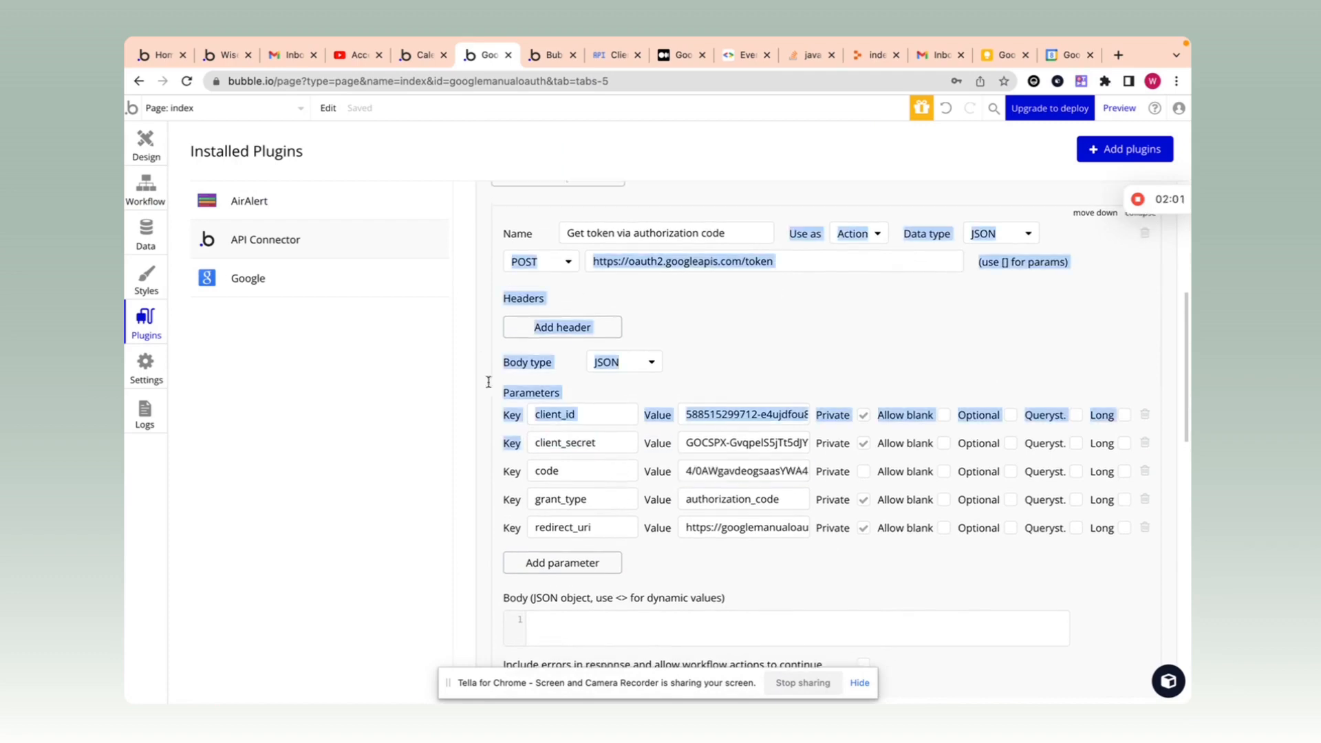
click(724, 304)
click(146, 196)
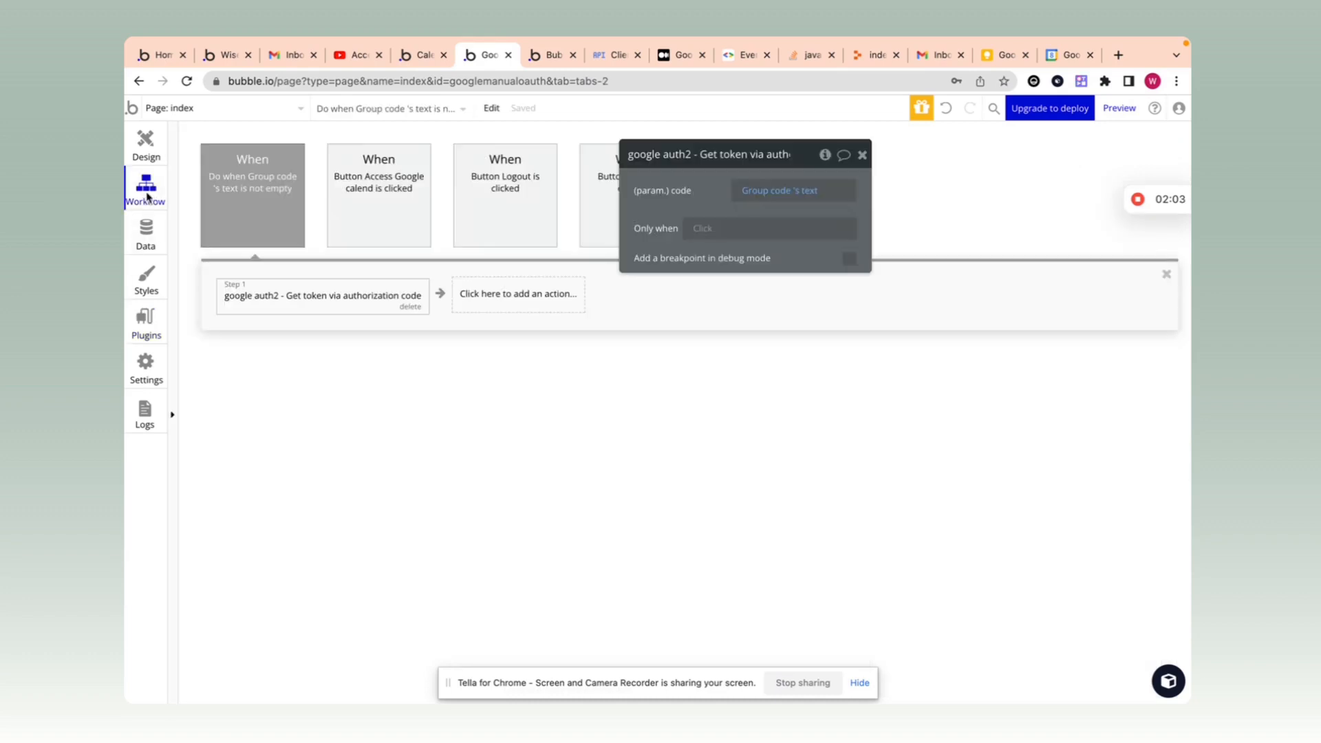
click(526, 293)
Step: Add Make changes to current user, setting Access_token to step 1's access_token
text(make)
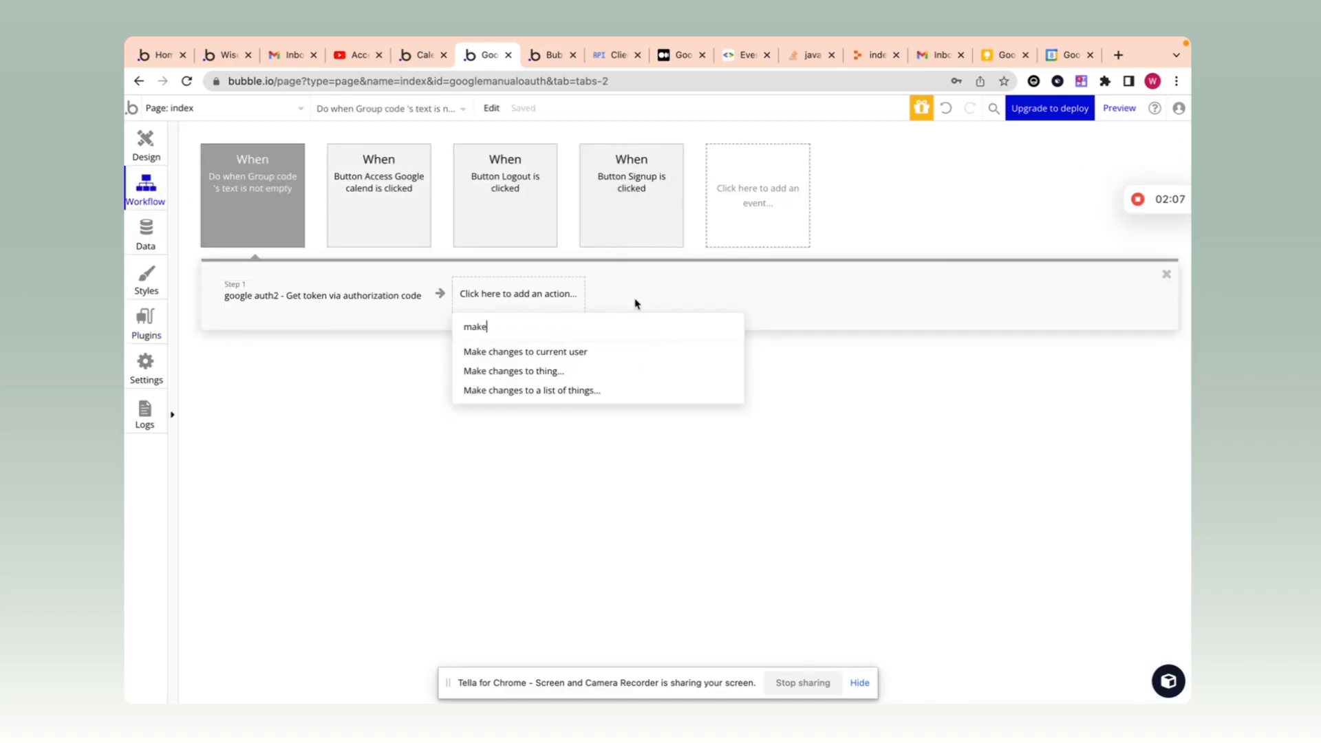
click(575, 352)
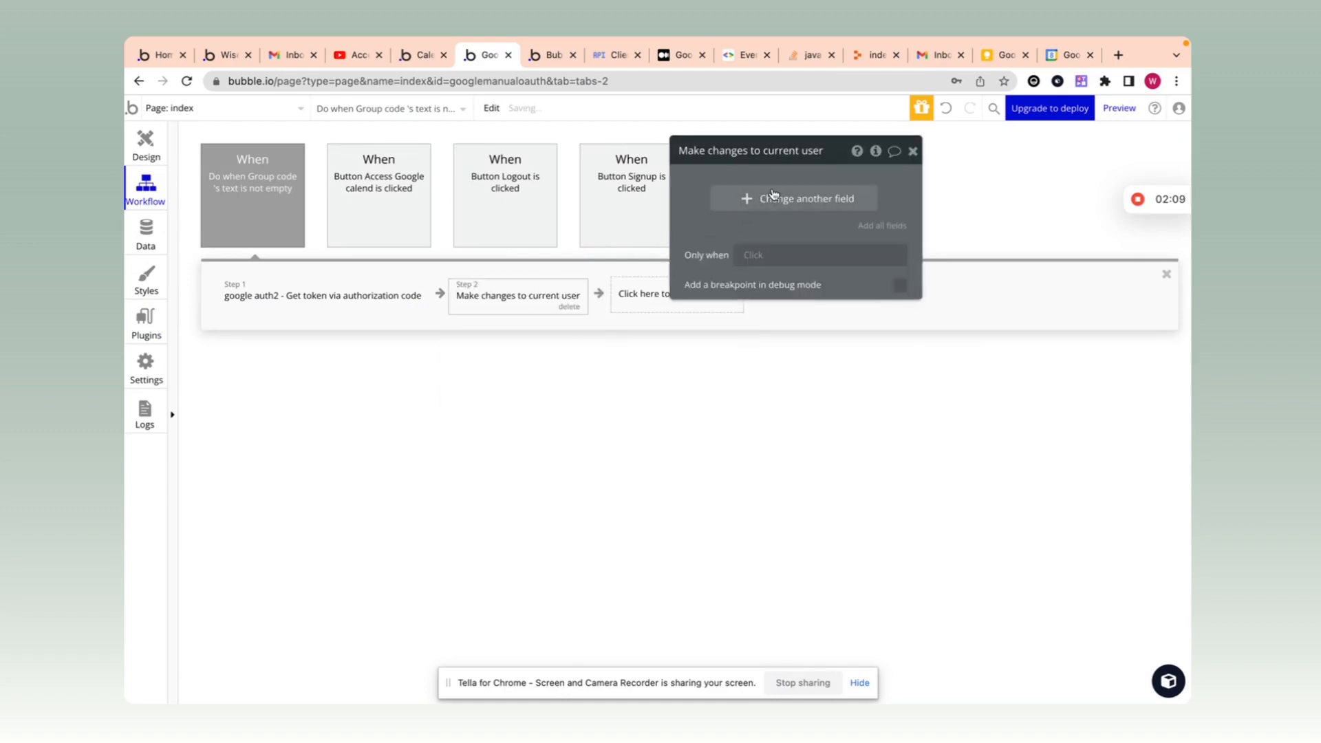
click(741, 199)
click(735, 207)
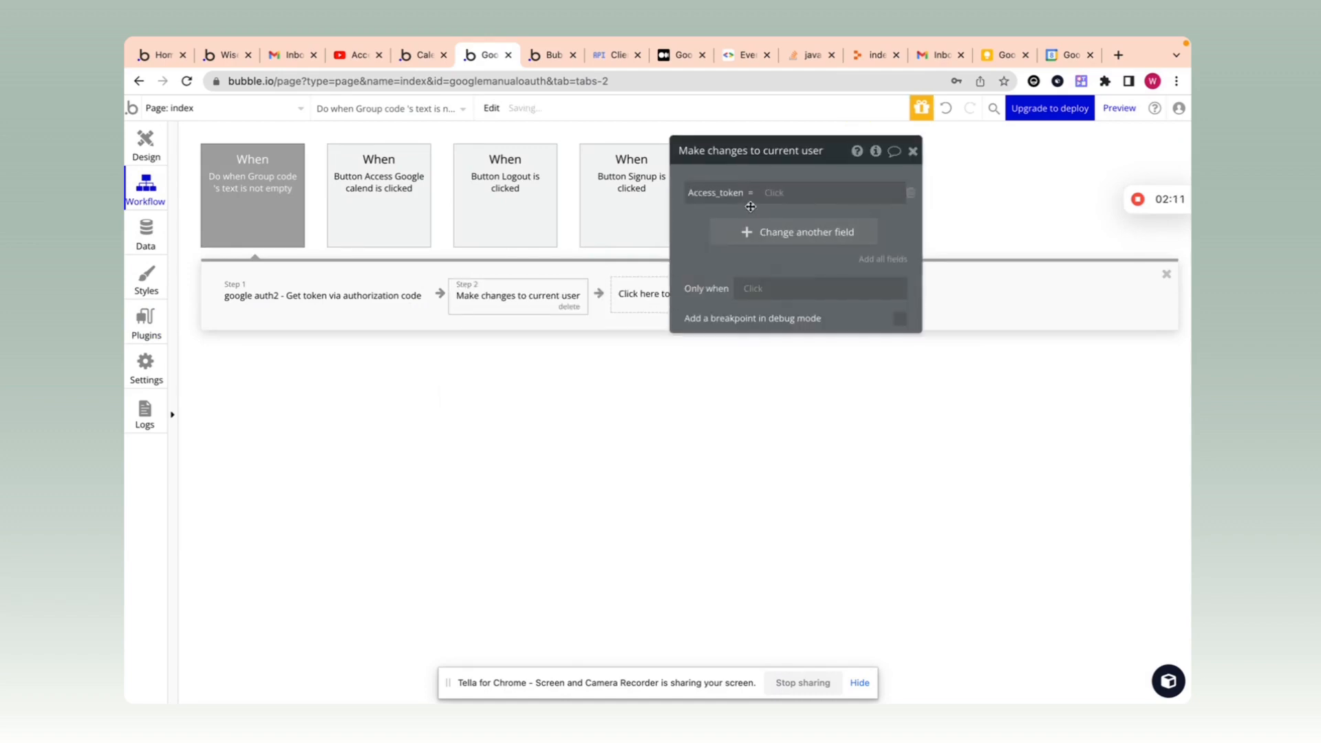
click(769, 193)
click(826, 256)
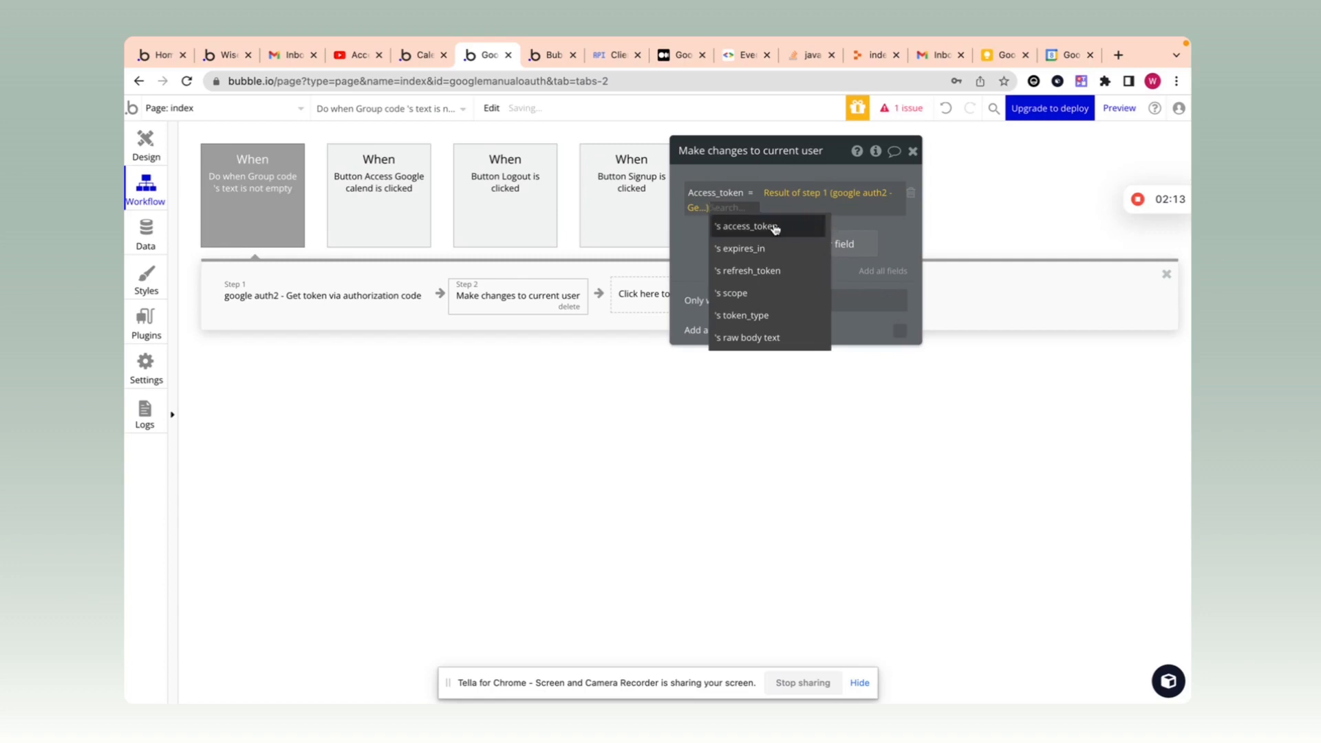
click(829, 226)
Step: Set expires token date to Current date/time +(seconds) step 1's expires_in
click(748, 244)
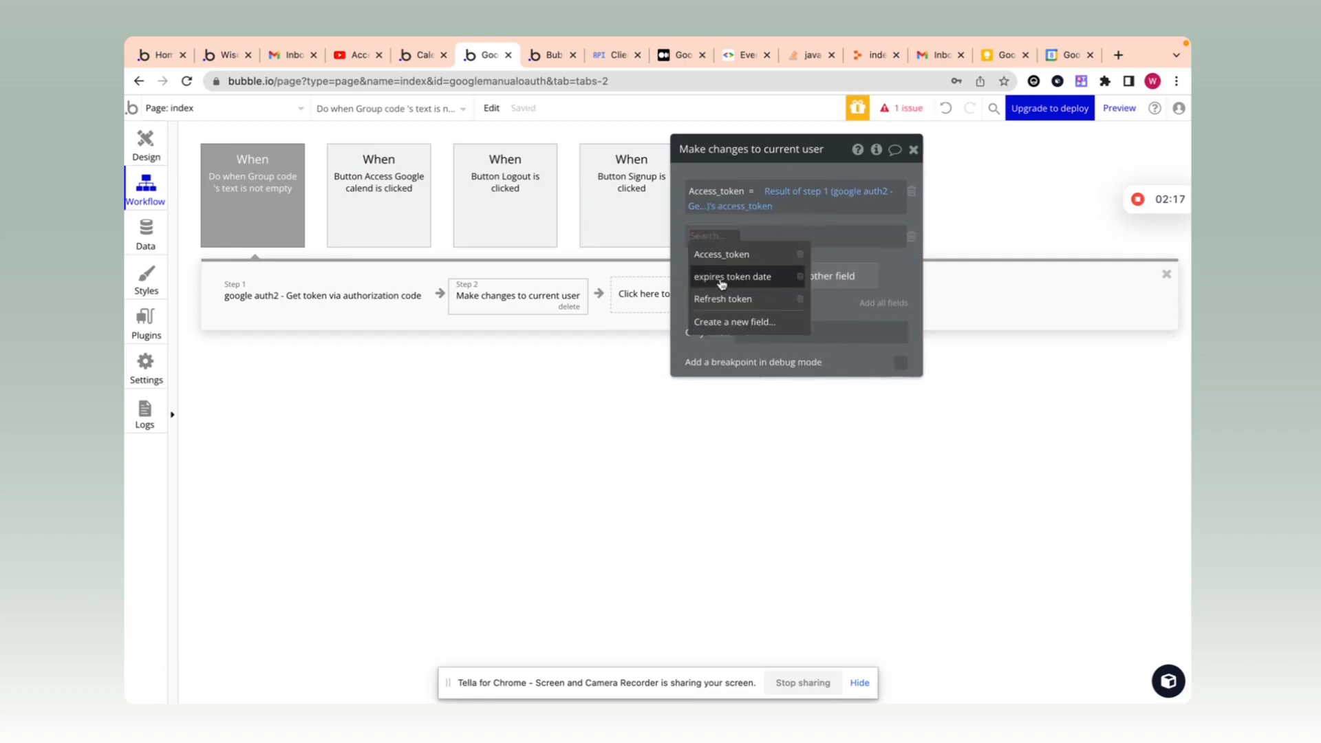
click(733, 278)
click(796, 236)
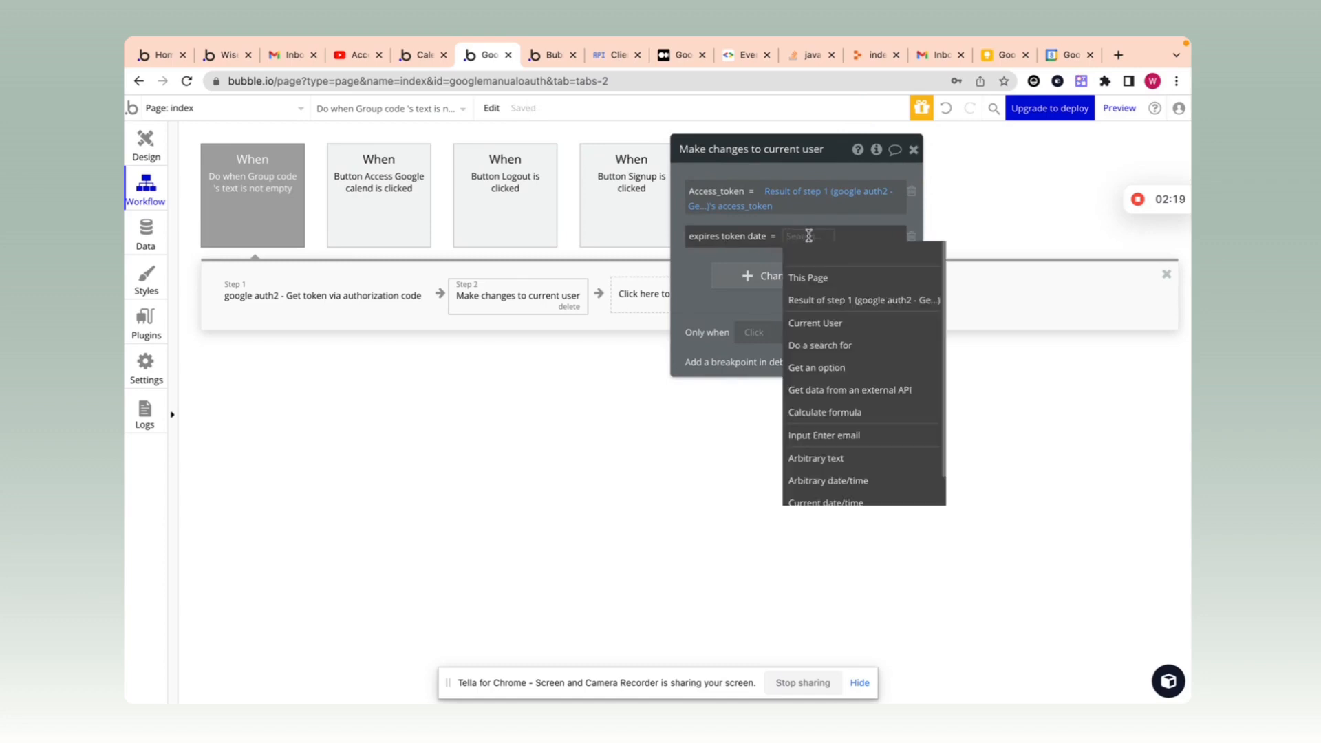
text(curr)
click(818, 298)
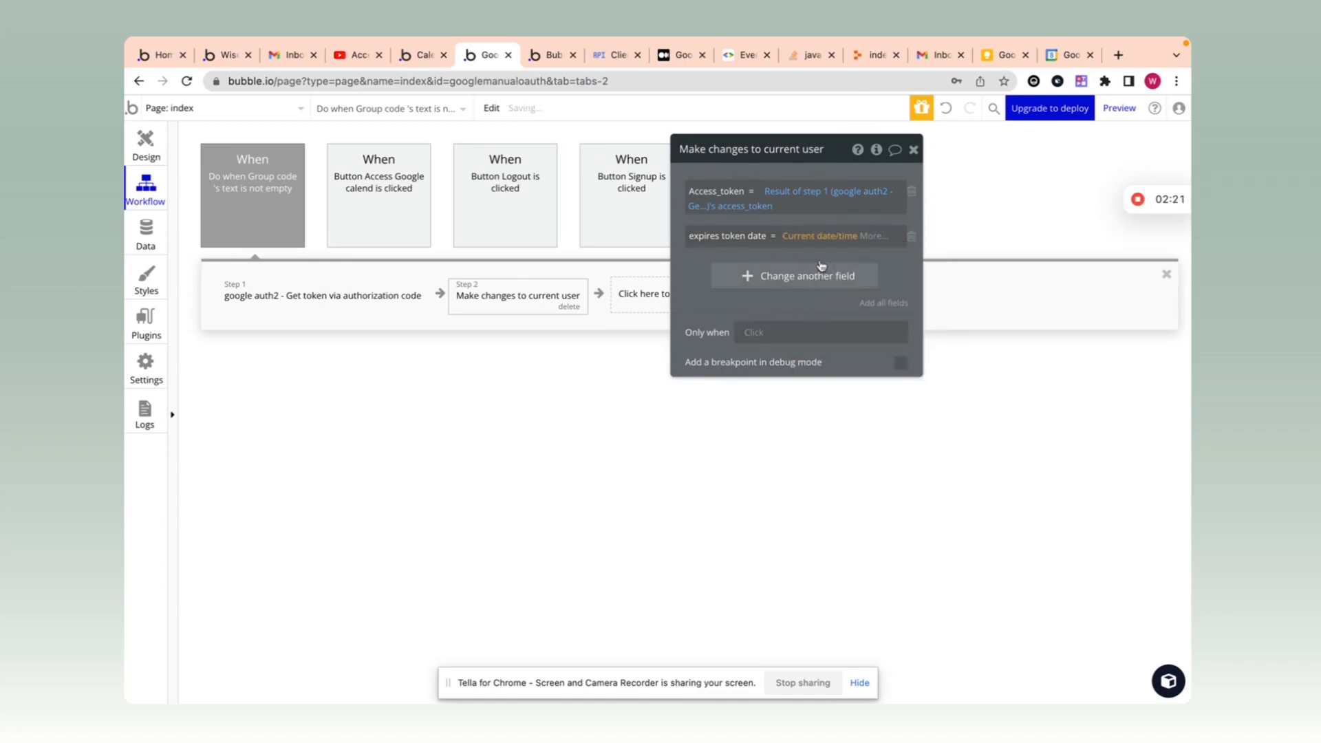
click(872, 236)
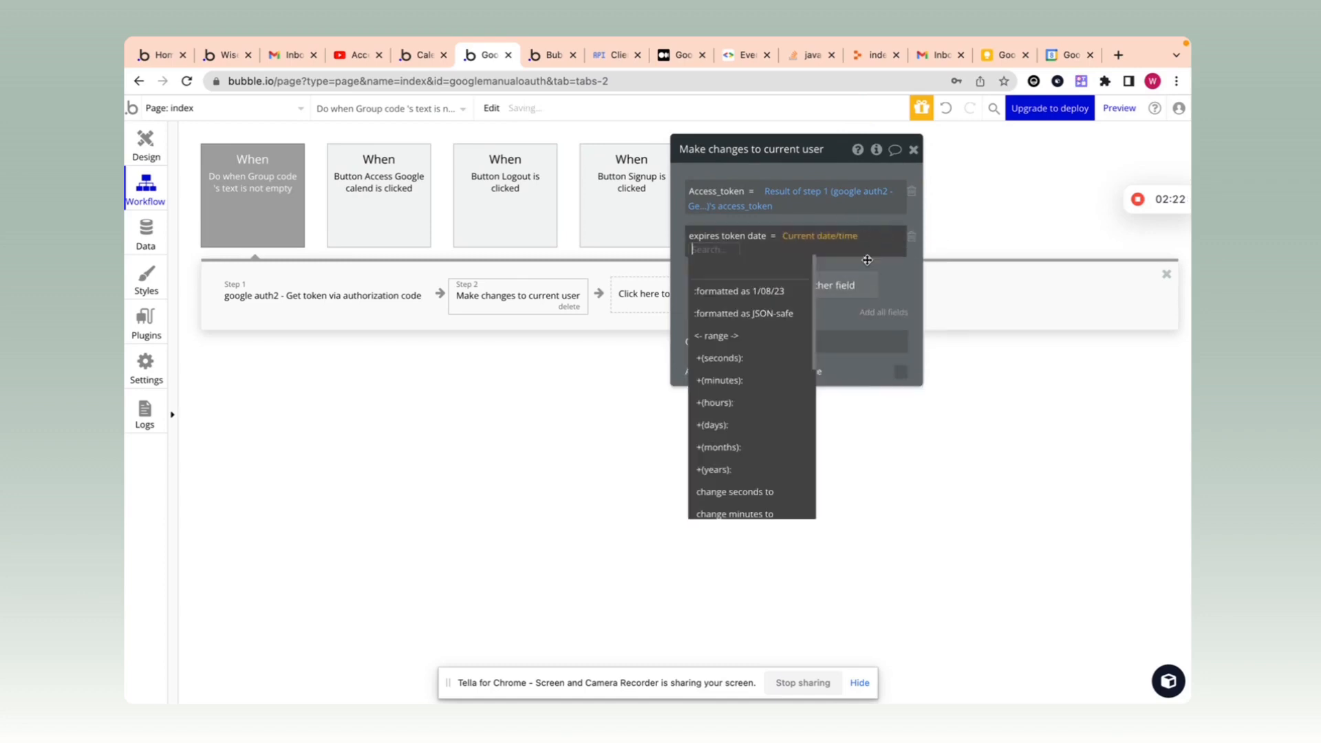
click(741, 360)
click(767, 288)
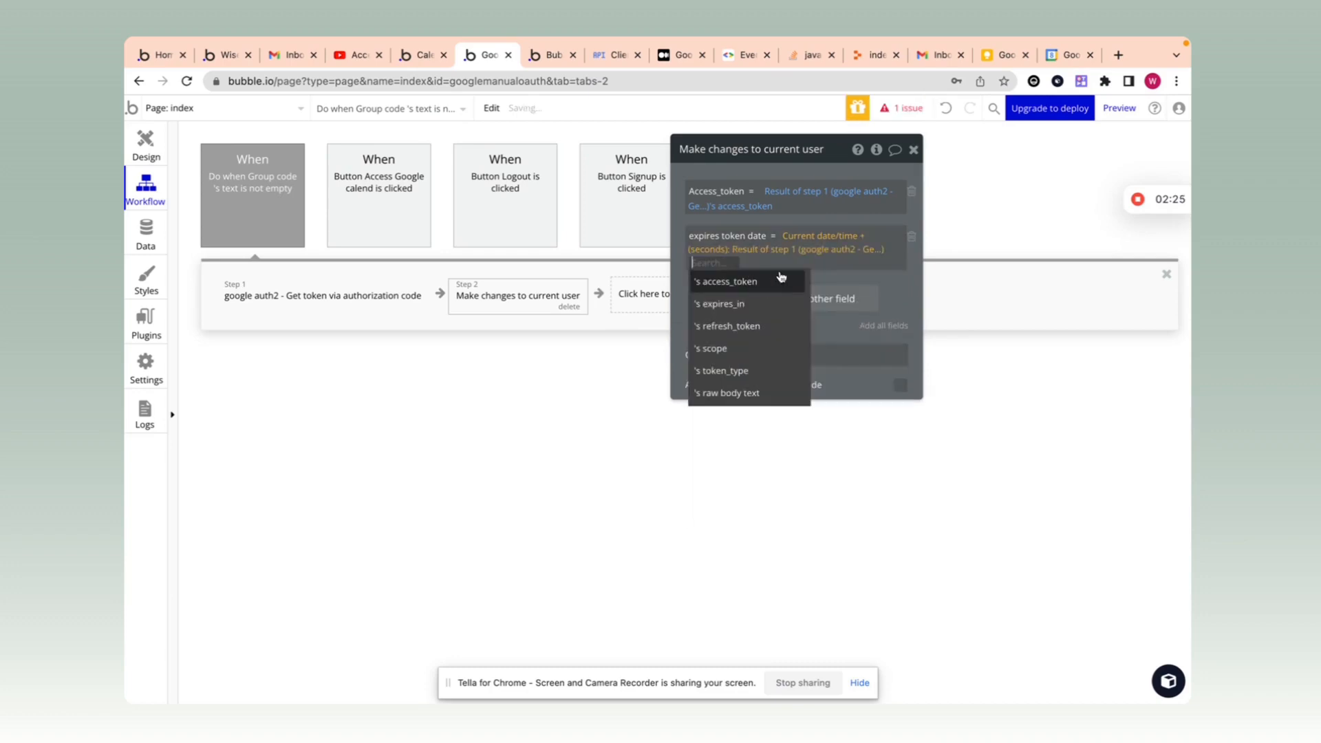
click(736, 303)
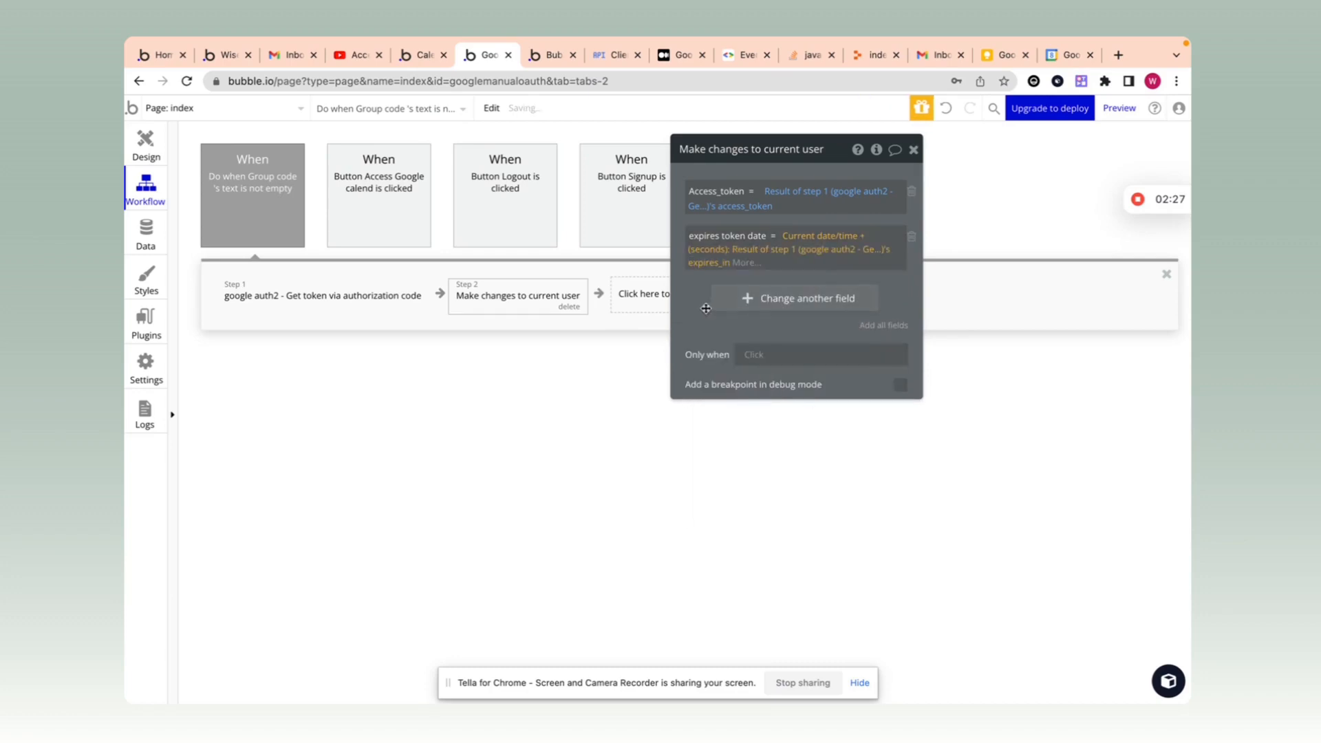
Step: Set Refresh token to step 1's refresh_token
click(731, 297)
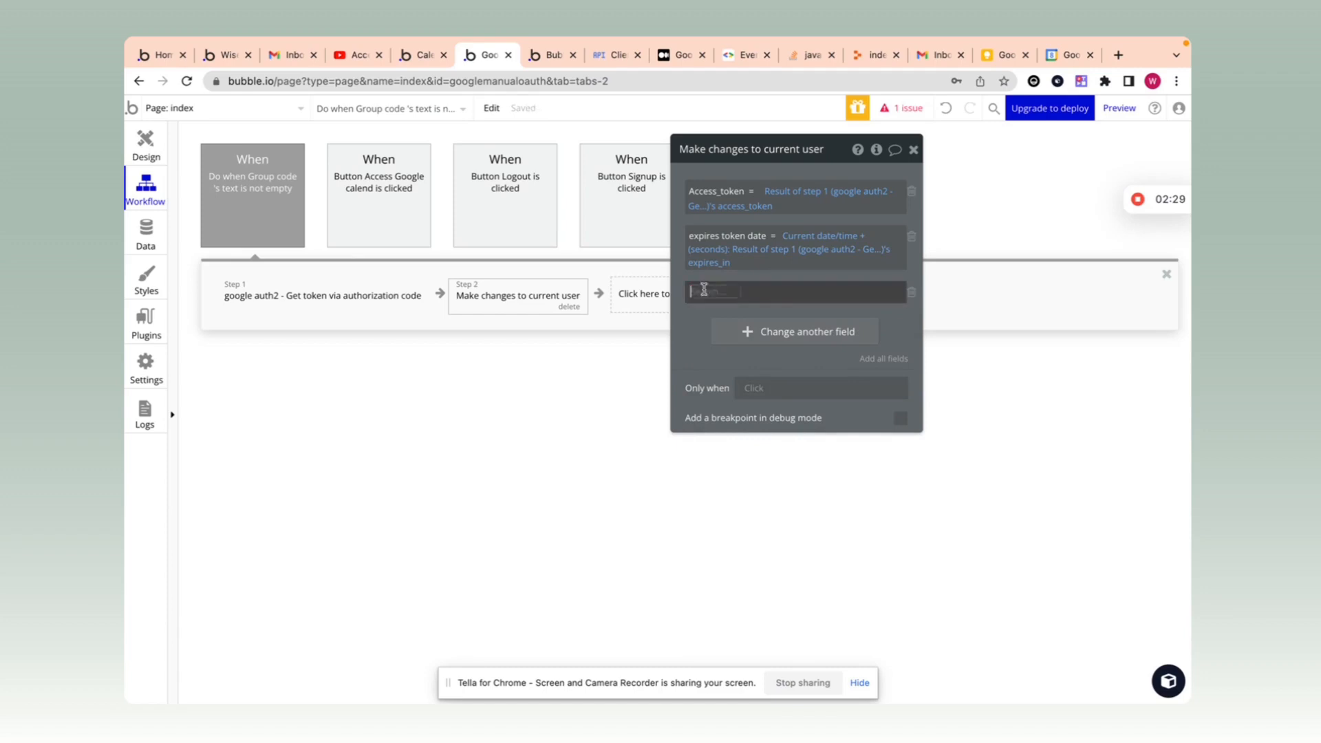
click(708, 334)
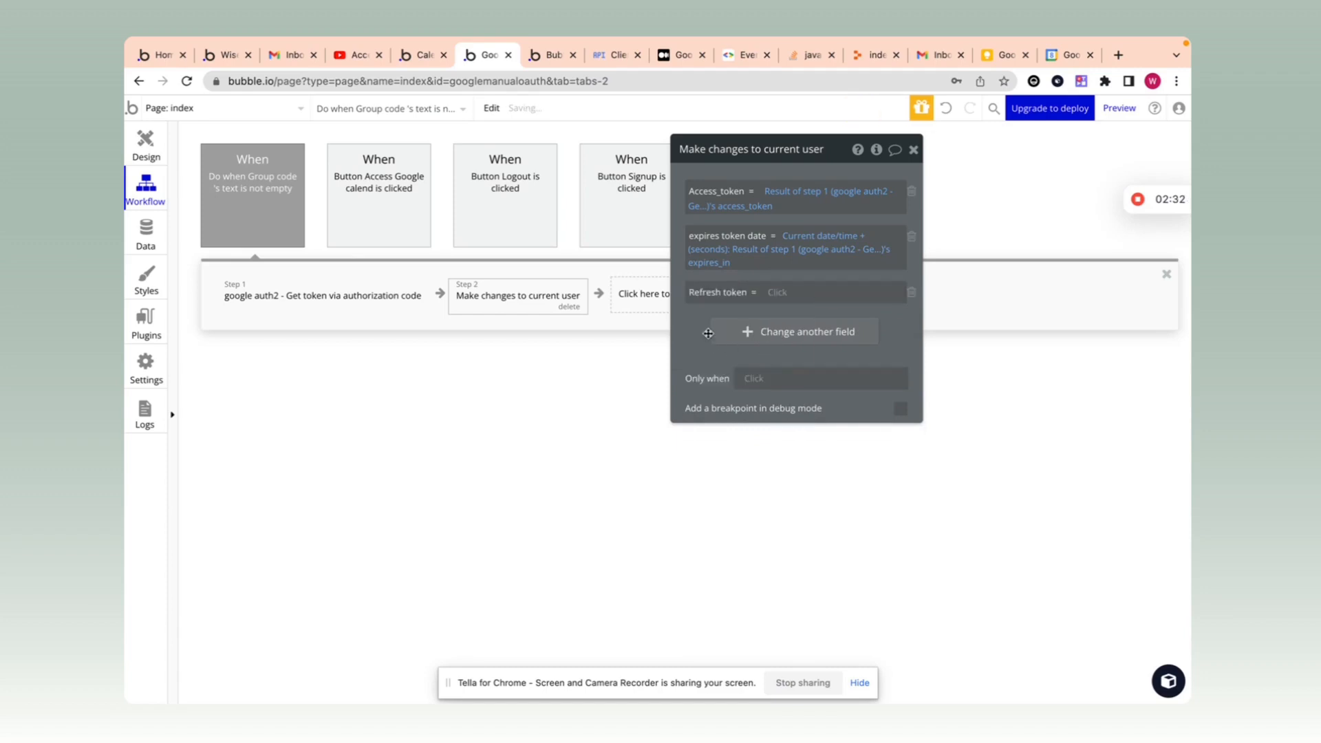
click(773, 298)
click(797, 357)
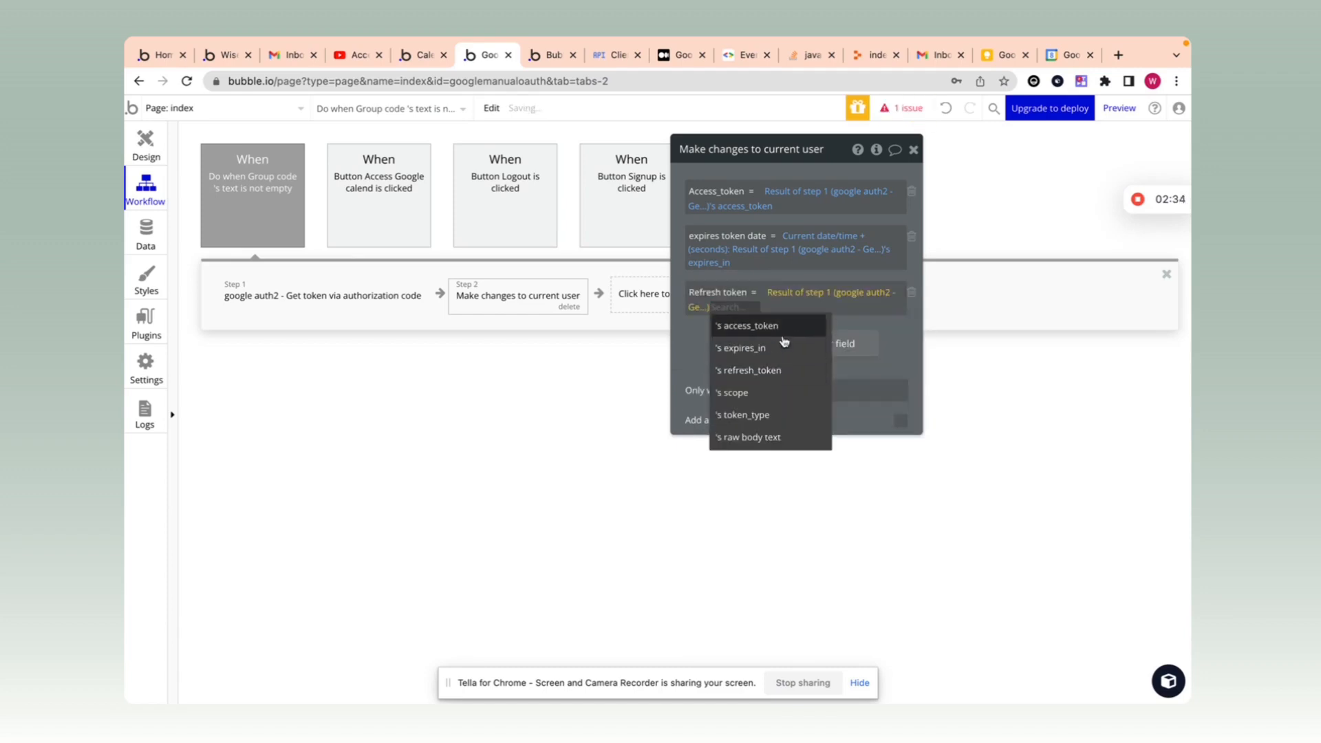
click(762, 369)
drag(686, 333, 655, 352)
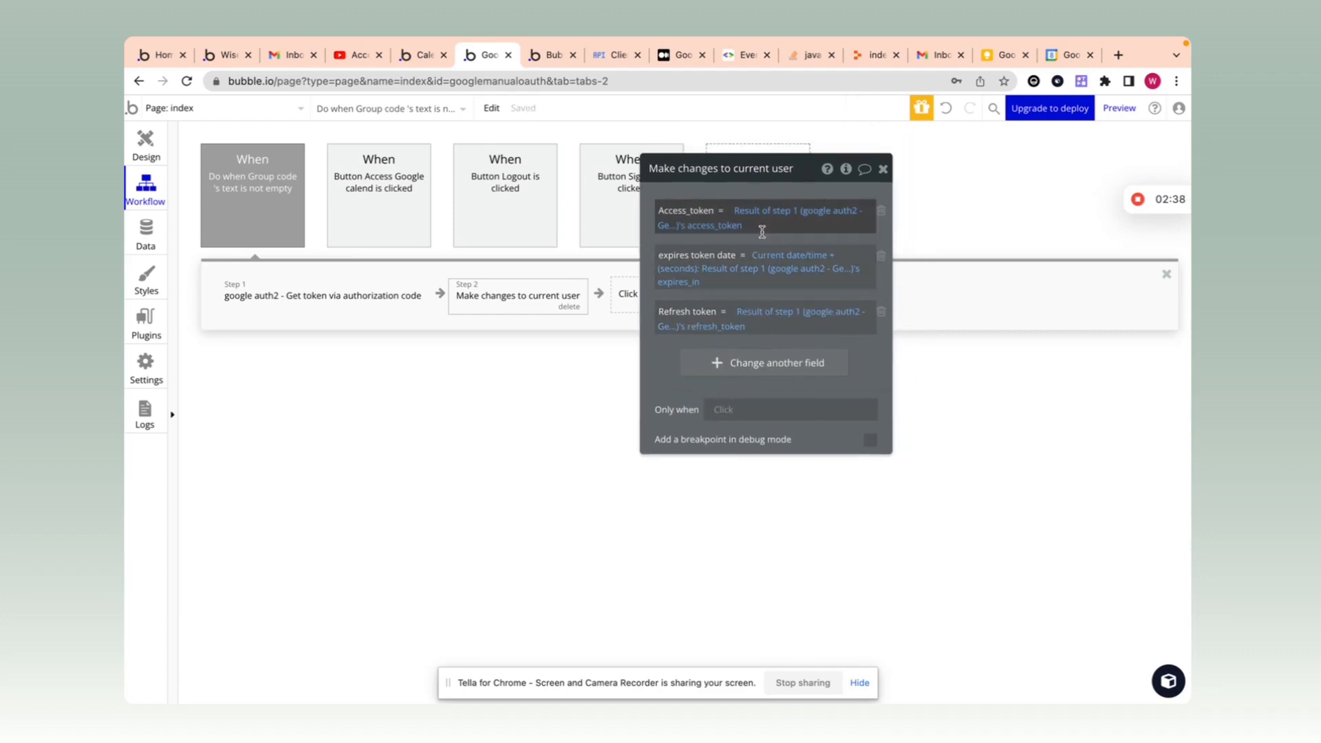
click(883, 169)
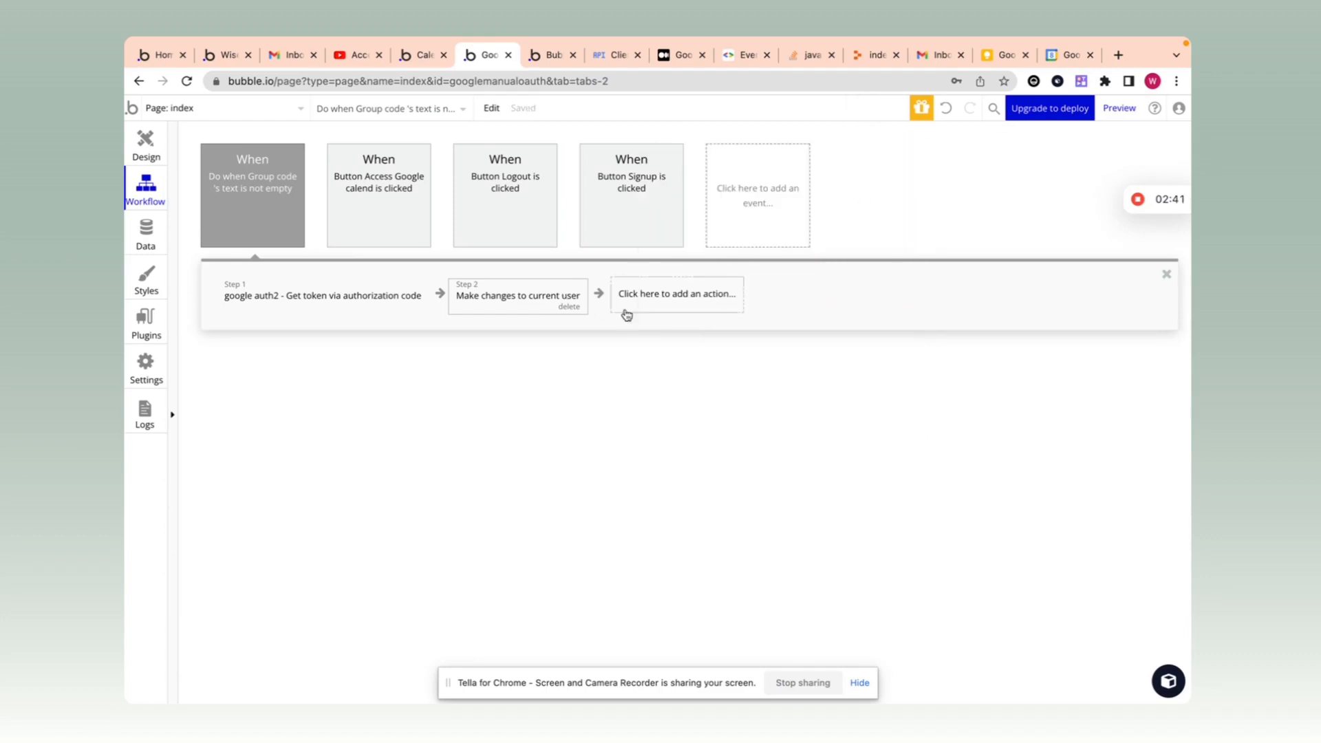
Step: Add a Go to page action with destination events, then reopen Step 2 to review
click(231, 110)
click(688, 294)
text(go to)
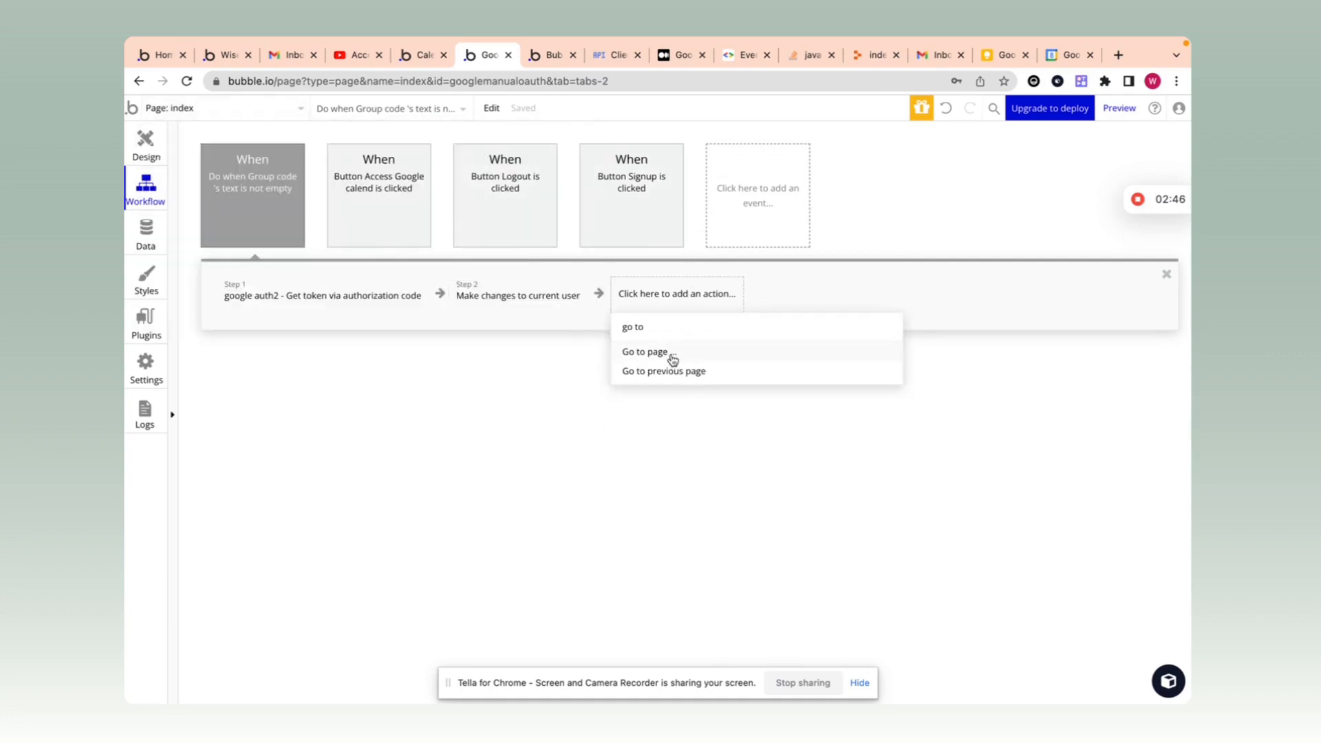
click(672, 354)
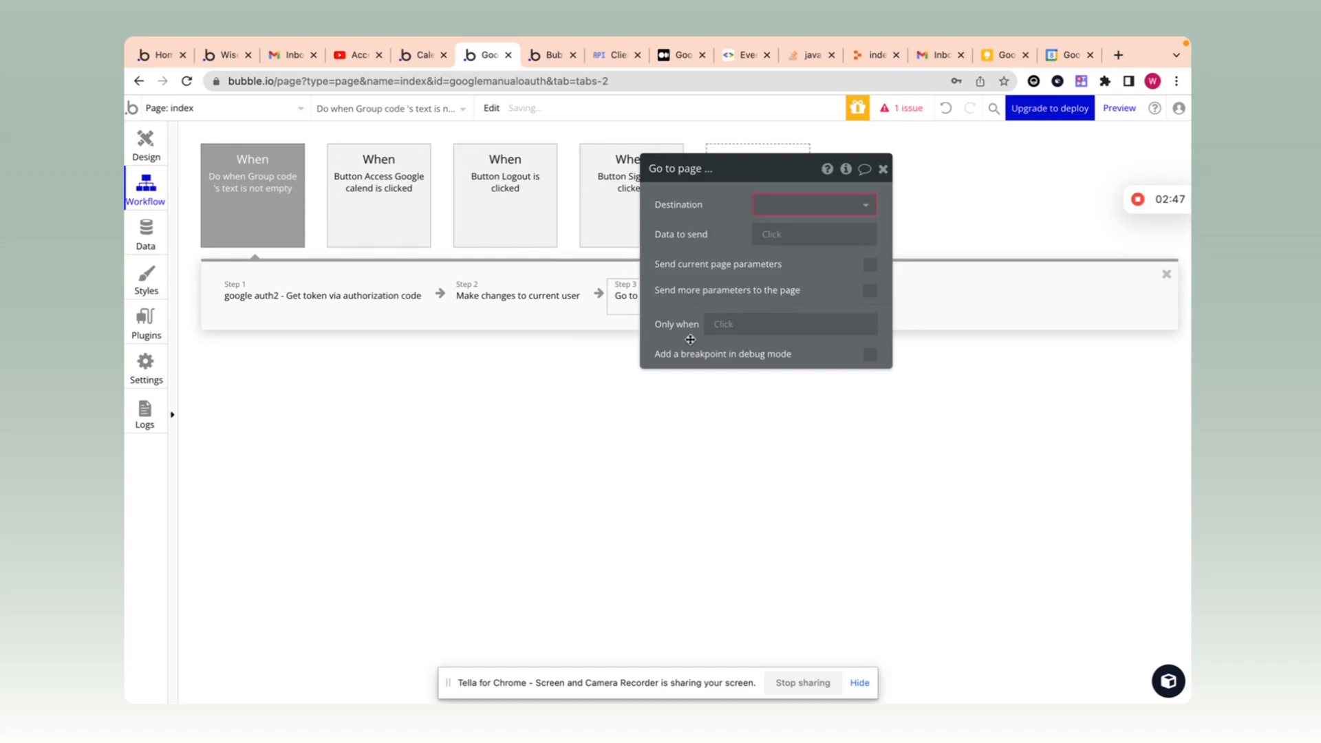
click(787, 203)
text(eve)
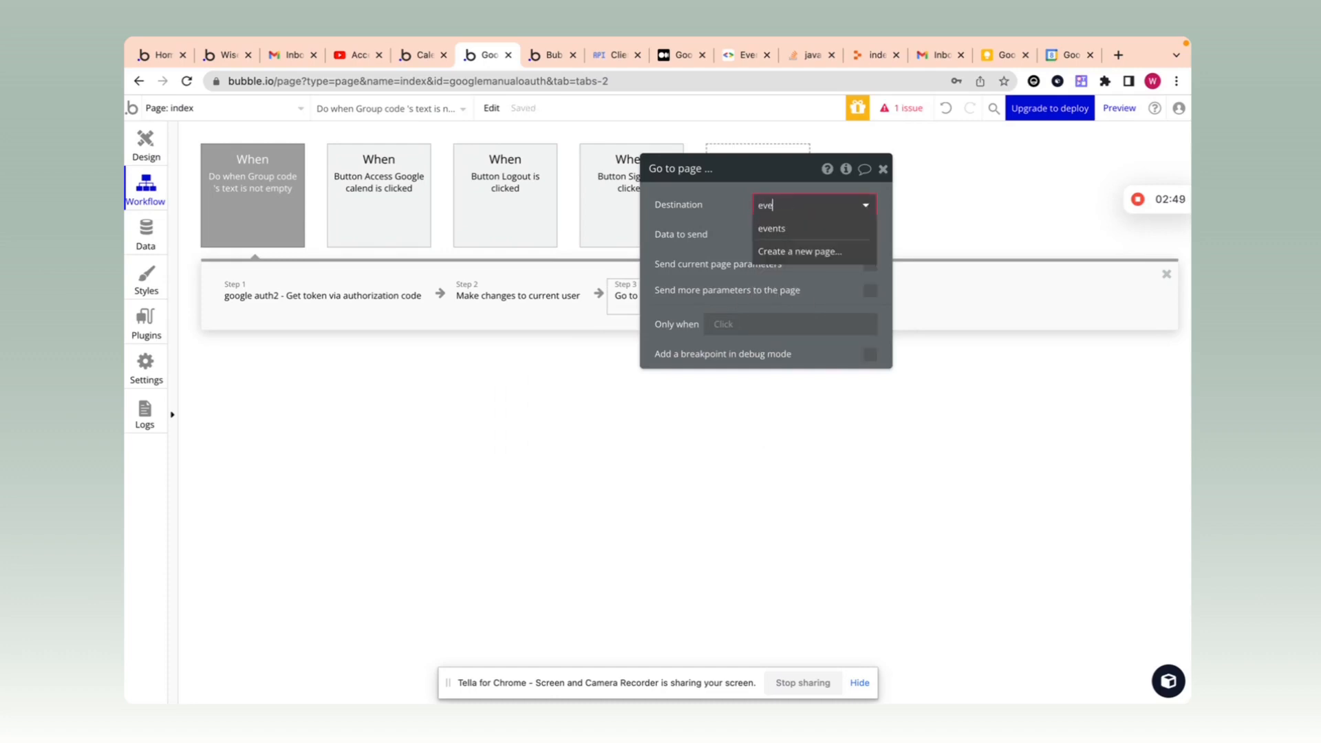
click(791, 228)
click(881, 170)
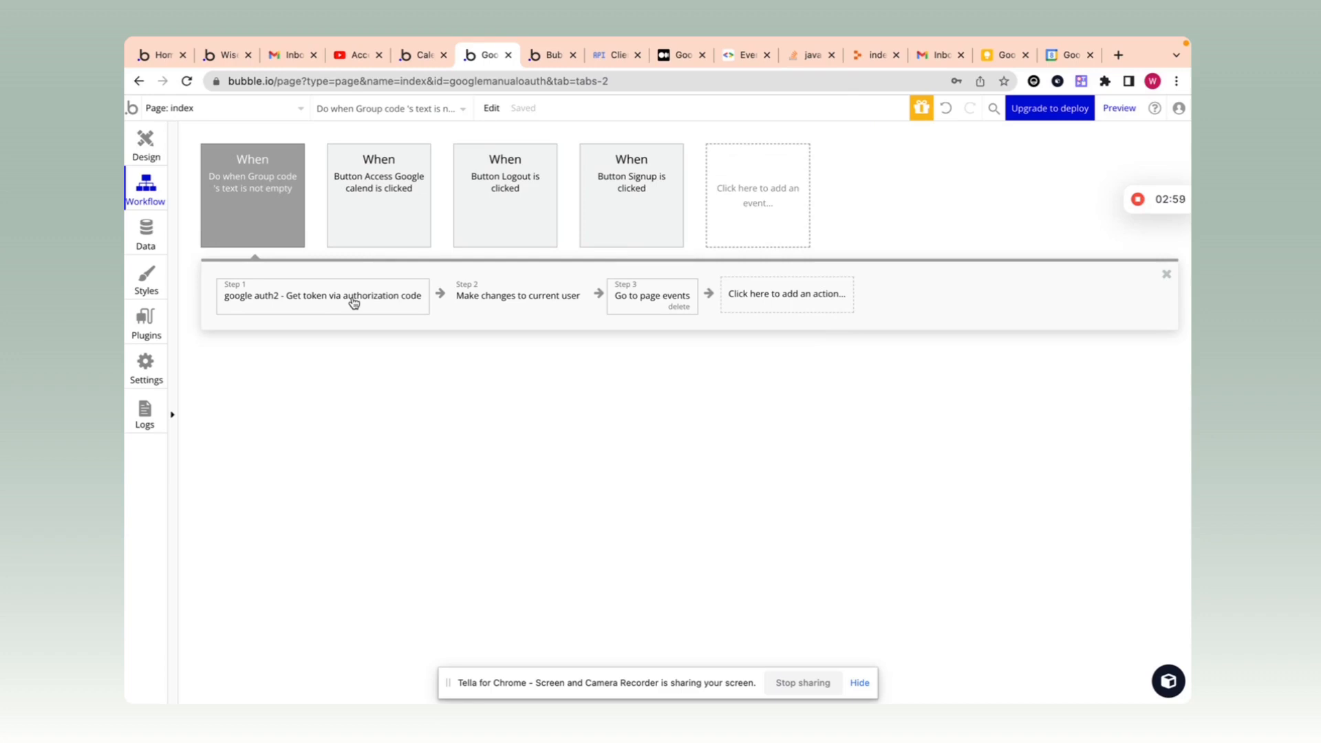
click(512, 303)
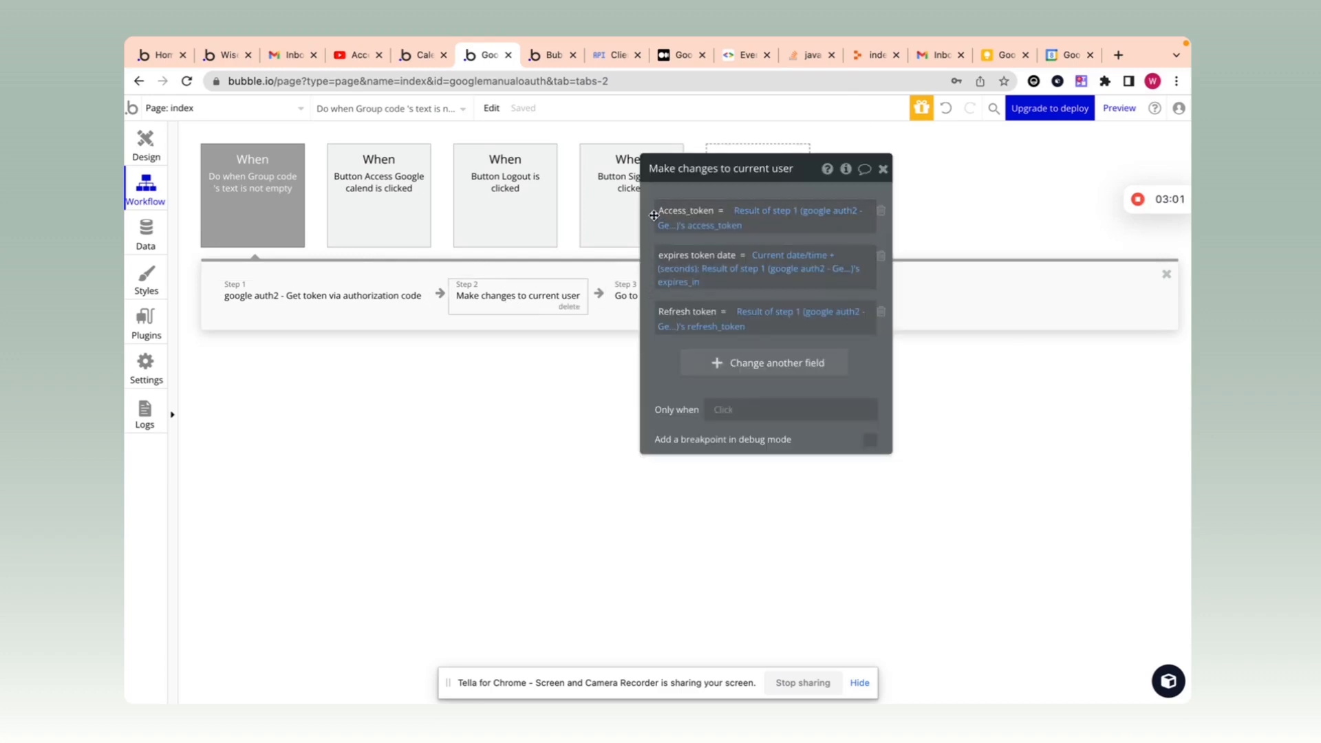
drag(654, 215, 652, 232)
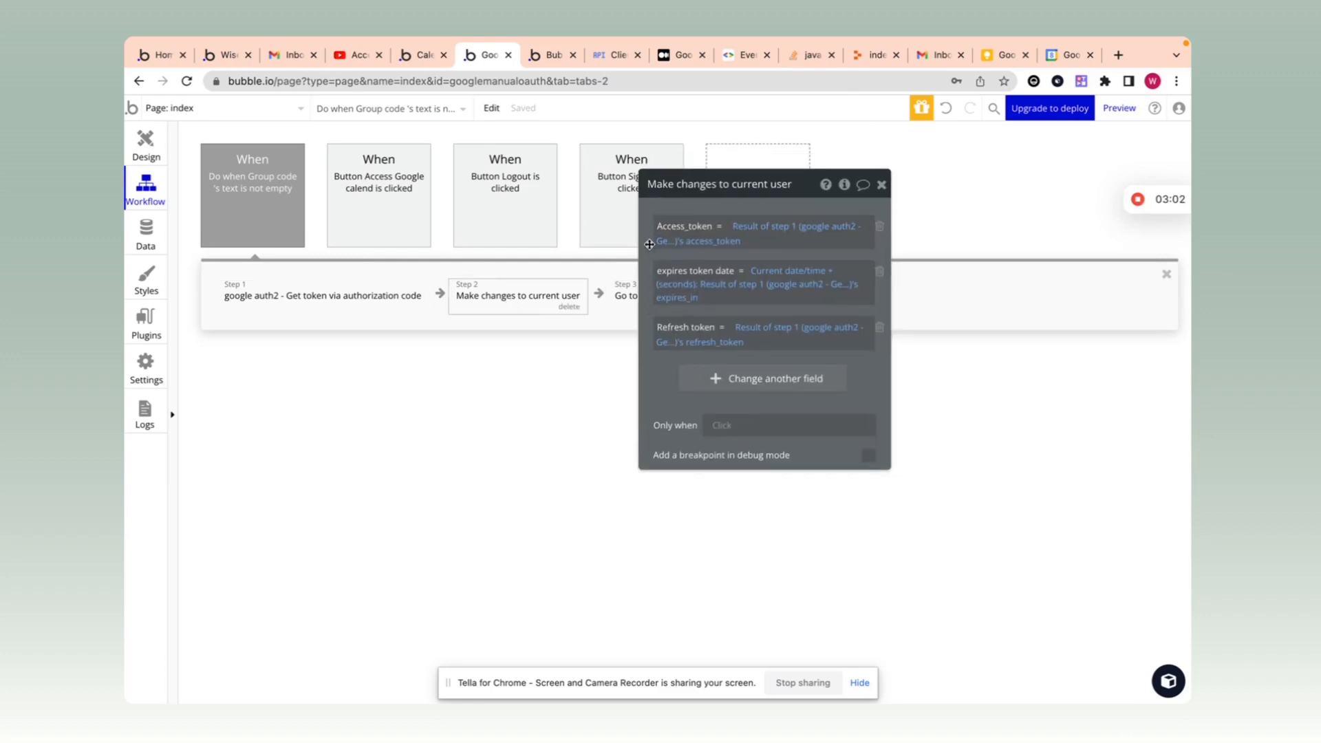
Step: Log out of the running app preview
click(540, 55)
mouse_move(982, 38)
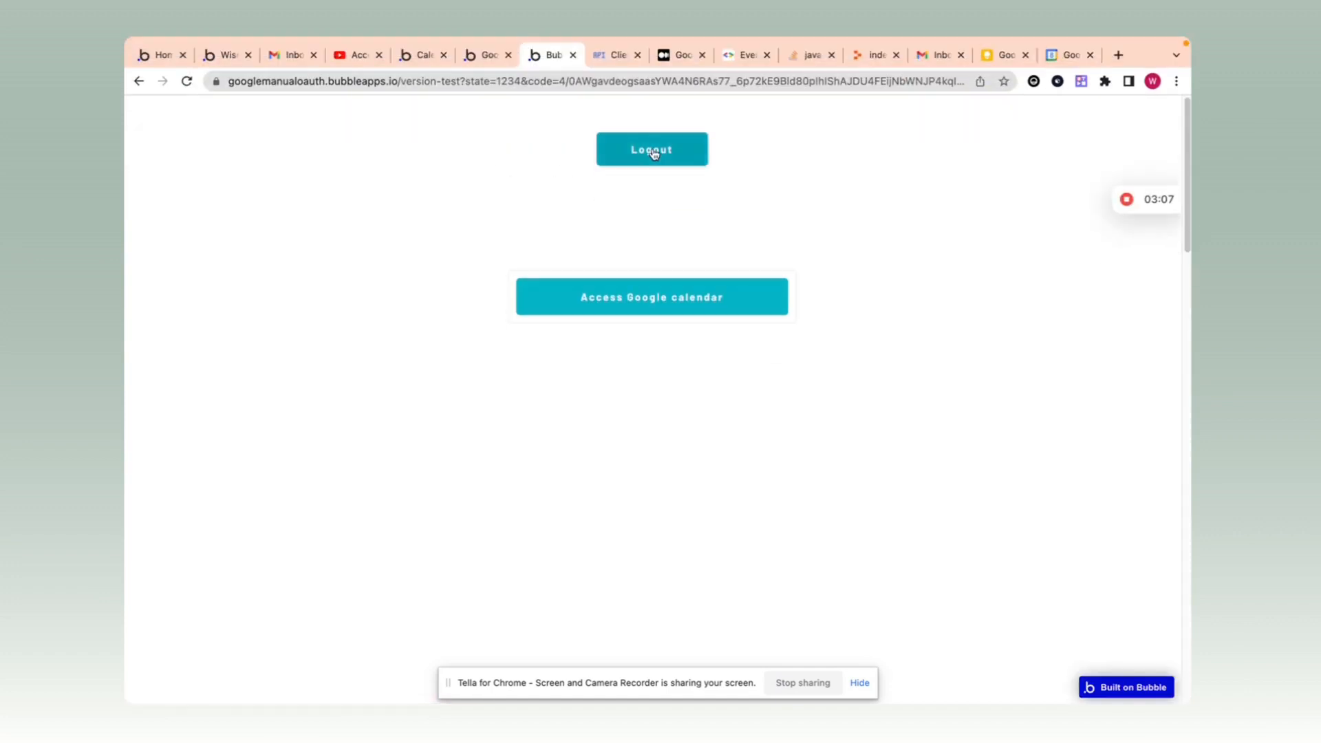
click(652, 150)
Step: Sign up a new test user with an edited test email, then choose Access Google calendar
click(632, 220)
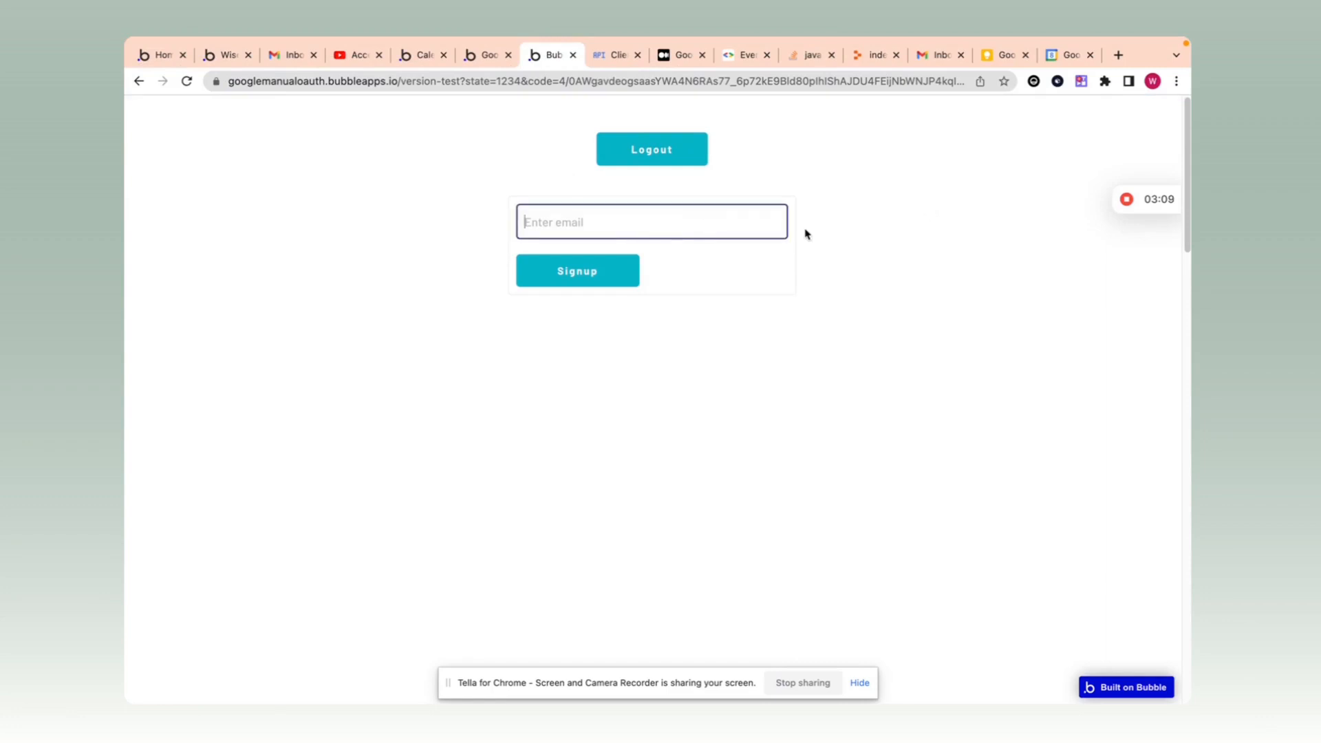
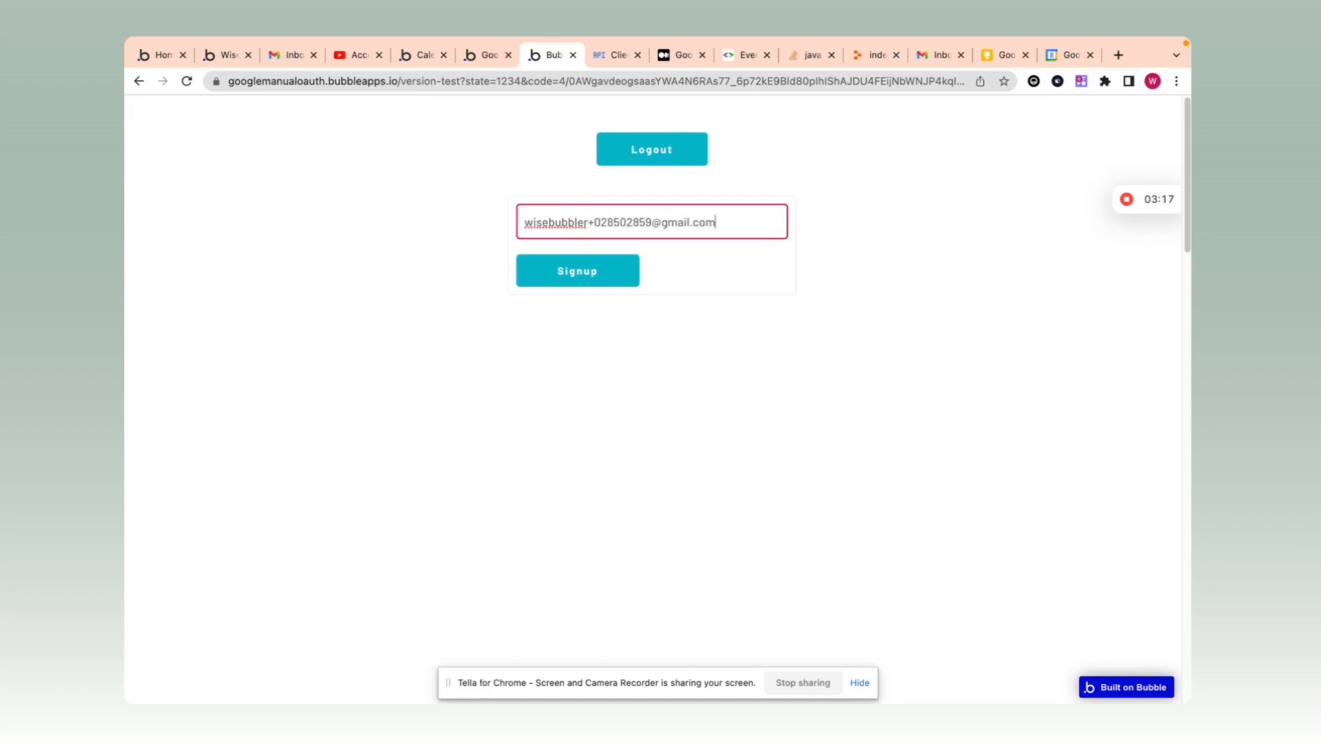
drag(592, 224, 650, 219)
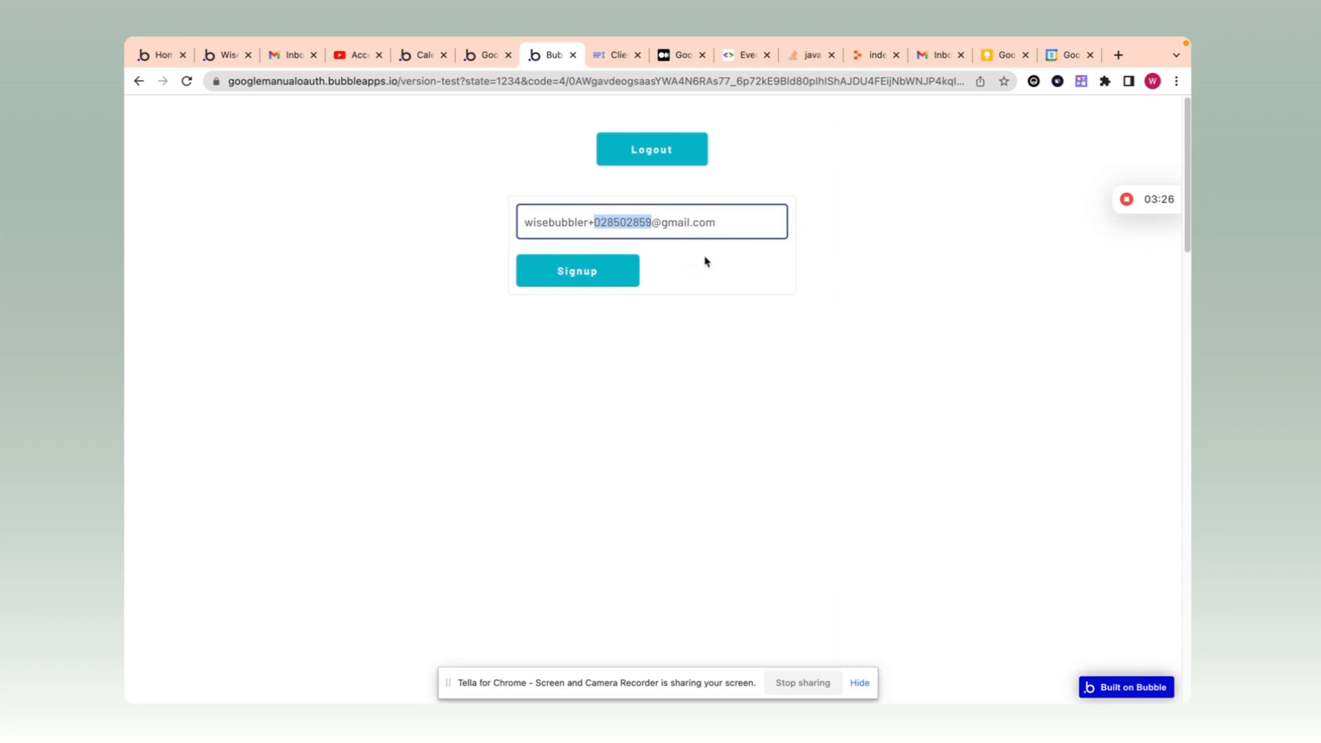
click(624, 269)
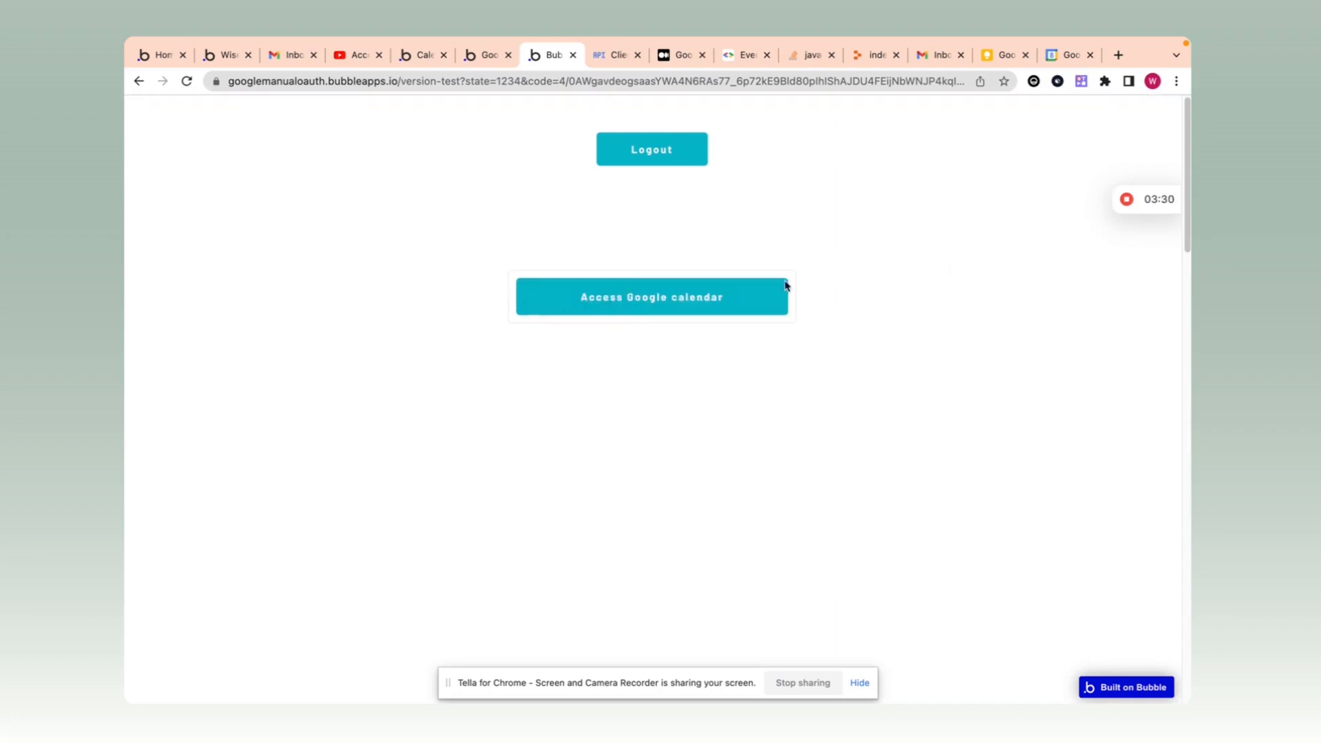
click(628, 300)
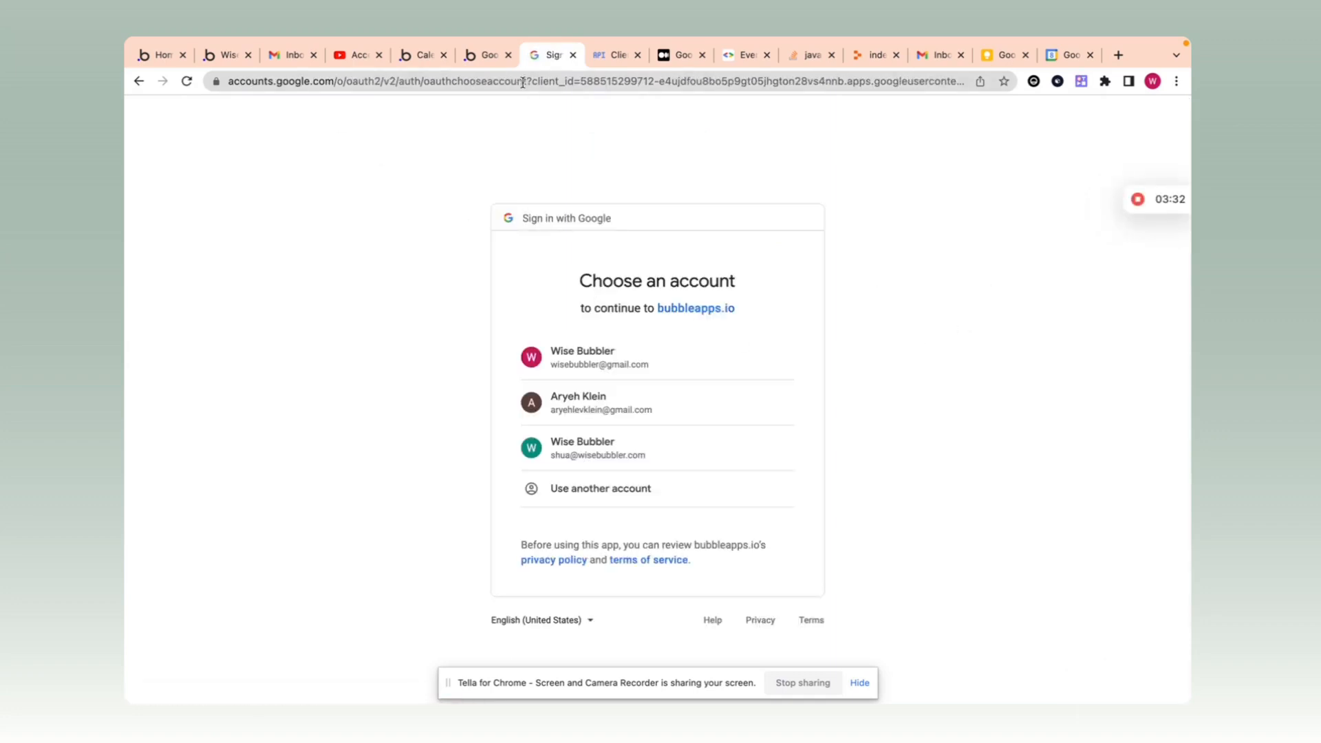
Step: Grant Google Calendar access with the chosen Google account, passing the unverified-app warning
click(573, 346)
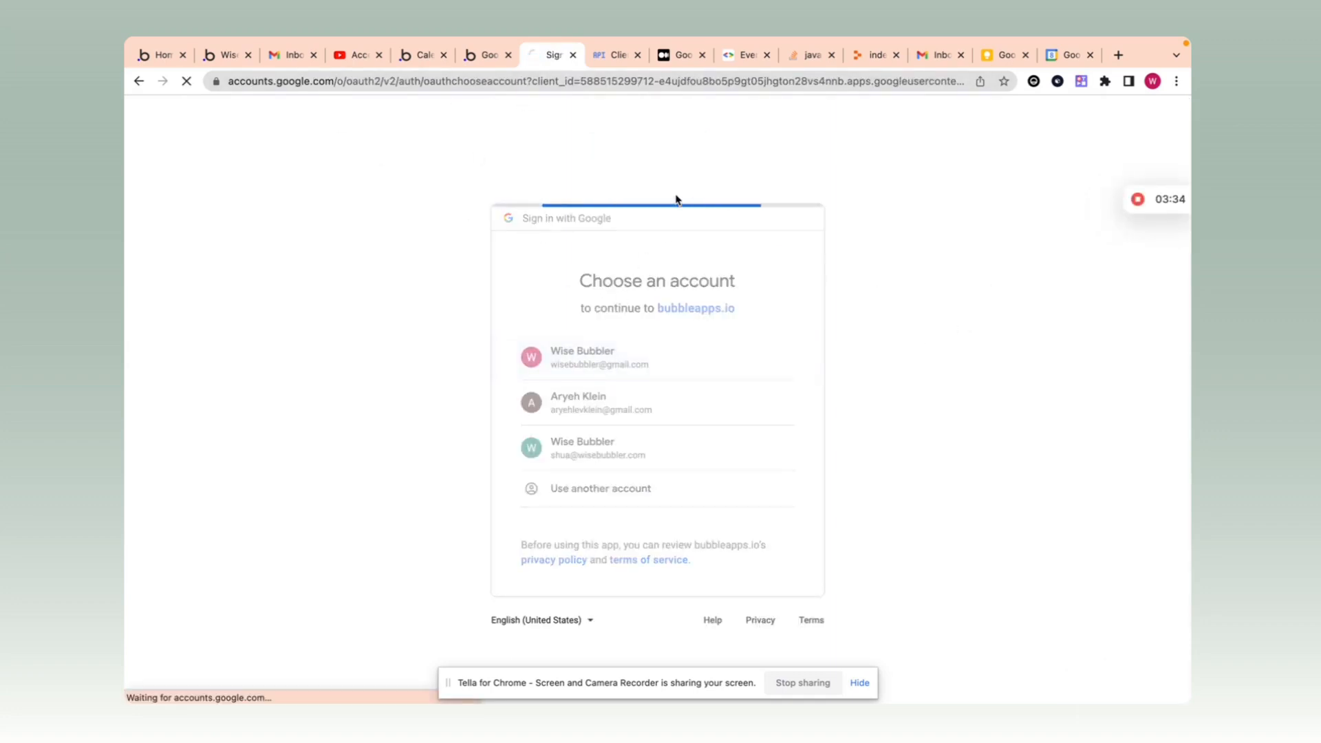
click(545, 403)
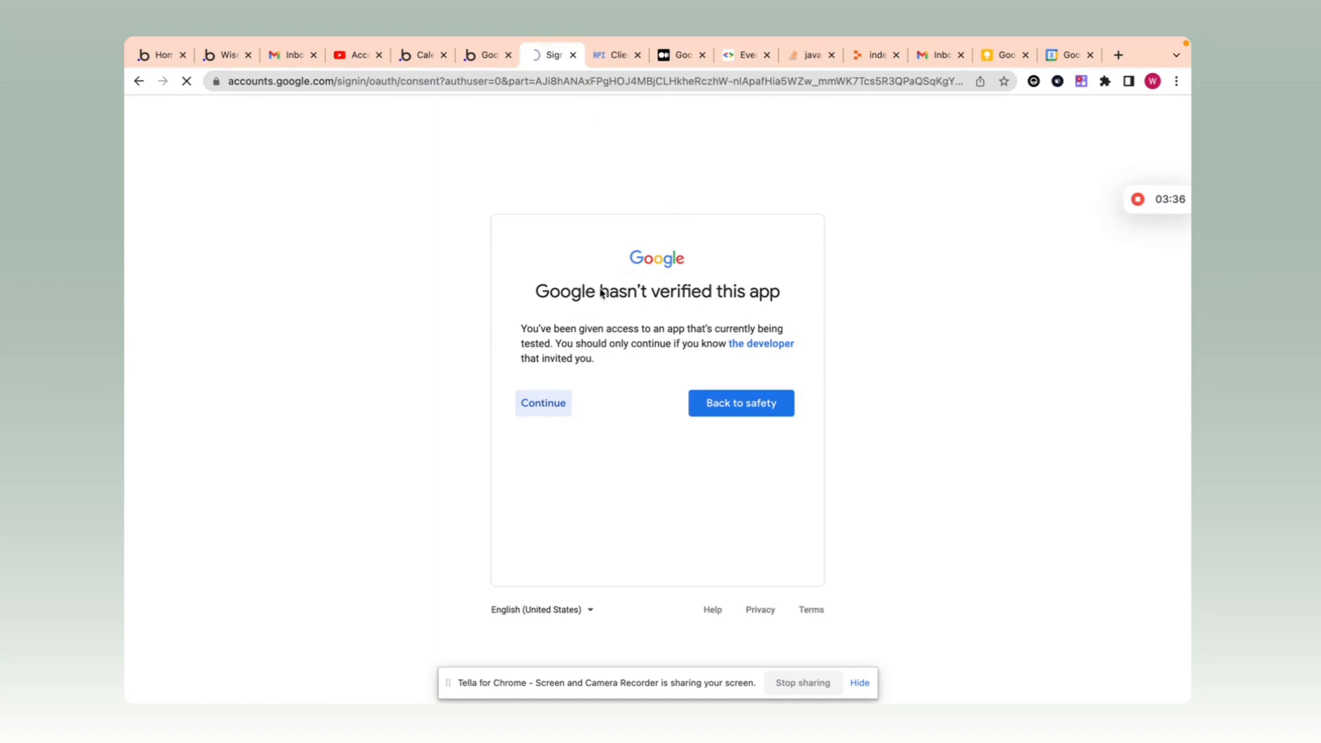
click(739, 568)
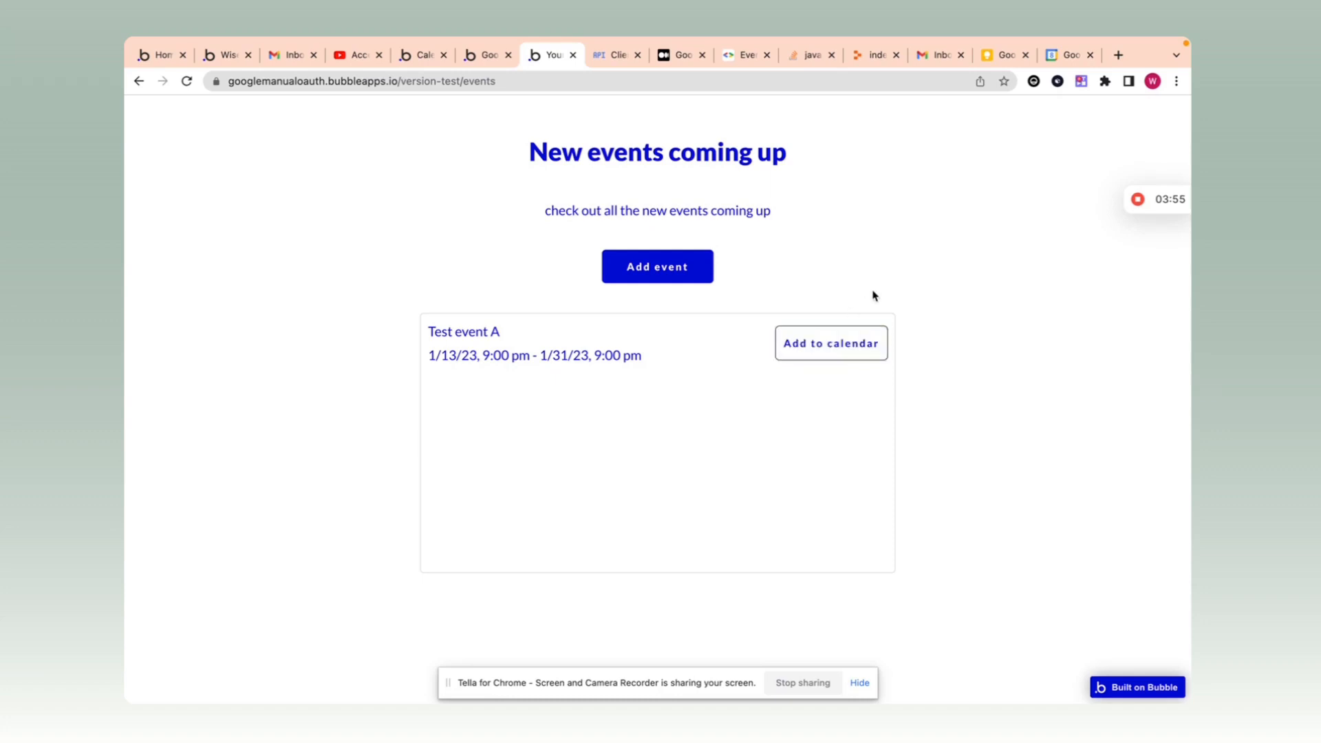
Step: Return to the Bubble editor and bring up its page list
click(483, 55)
click(248, 108)
Step: Switch the editor to the events page and inspect the Add event button's click workflow
text(event)
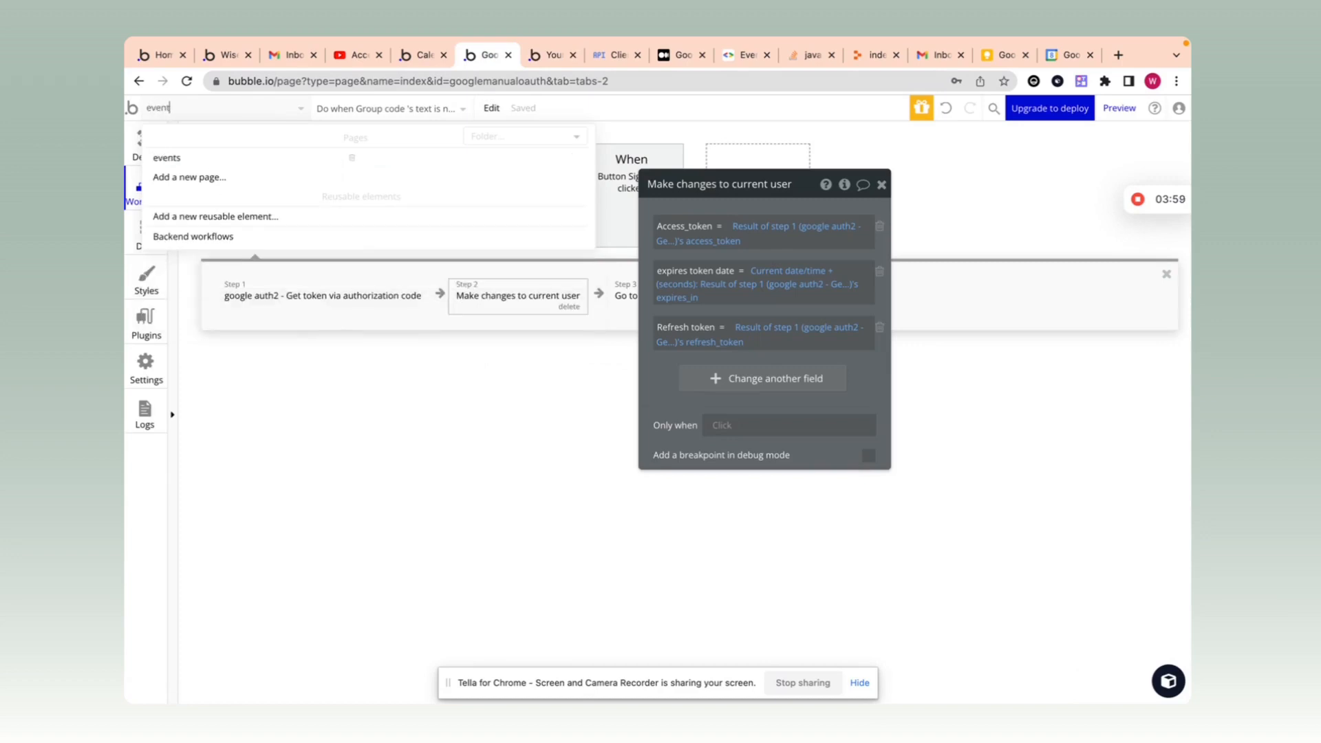
click(220, 155)
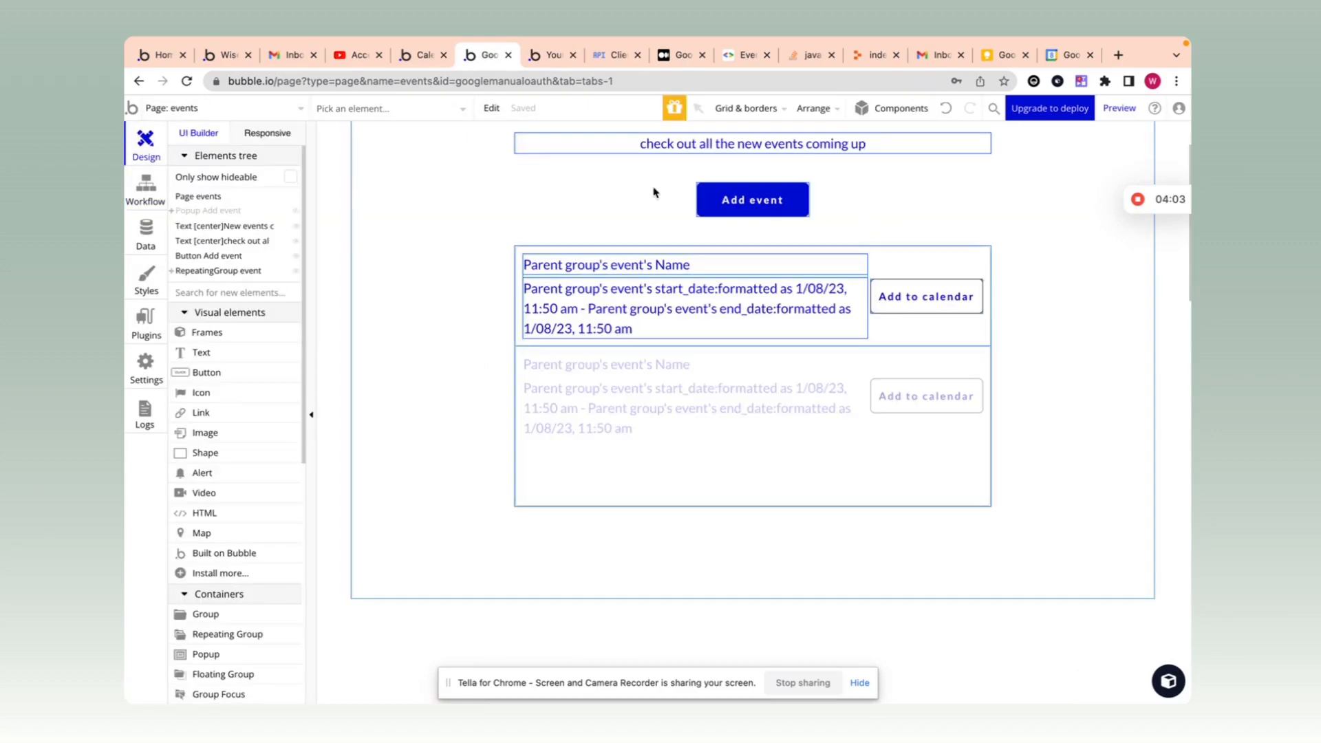
click(755, 201)
drag(756, 201, 939, 201)
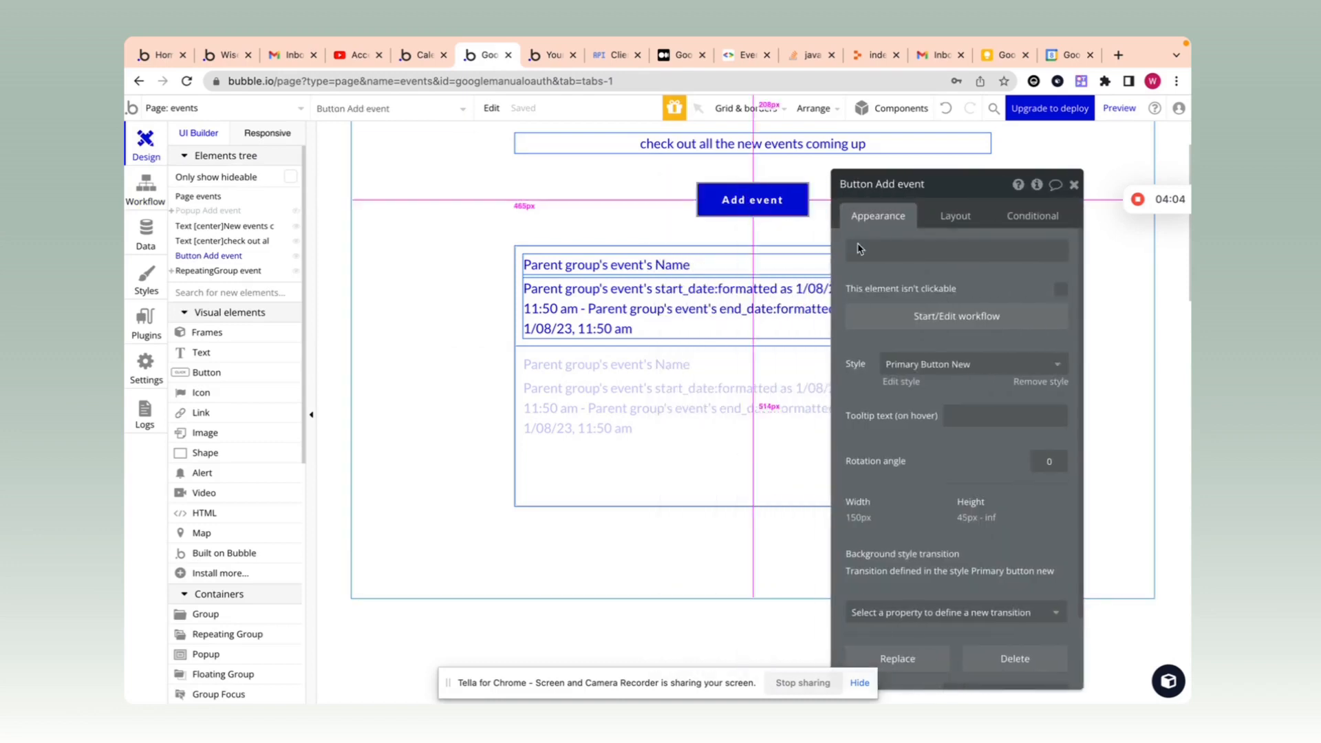
click(959, 316)
click(283, 293)
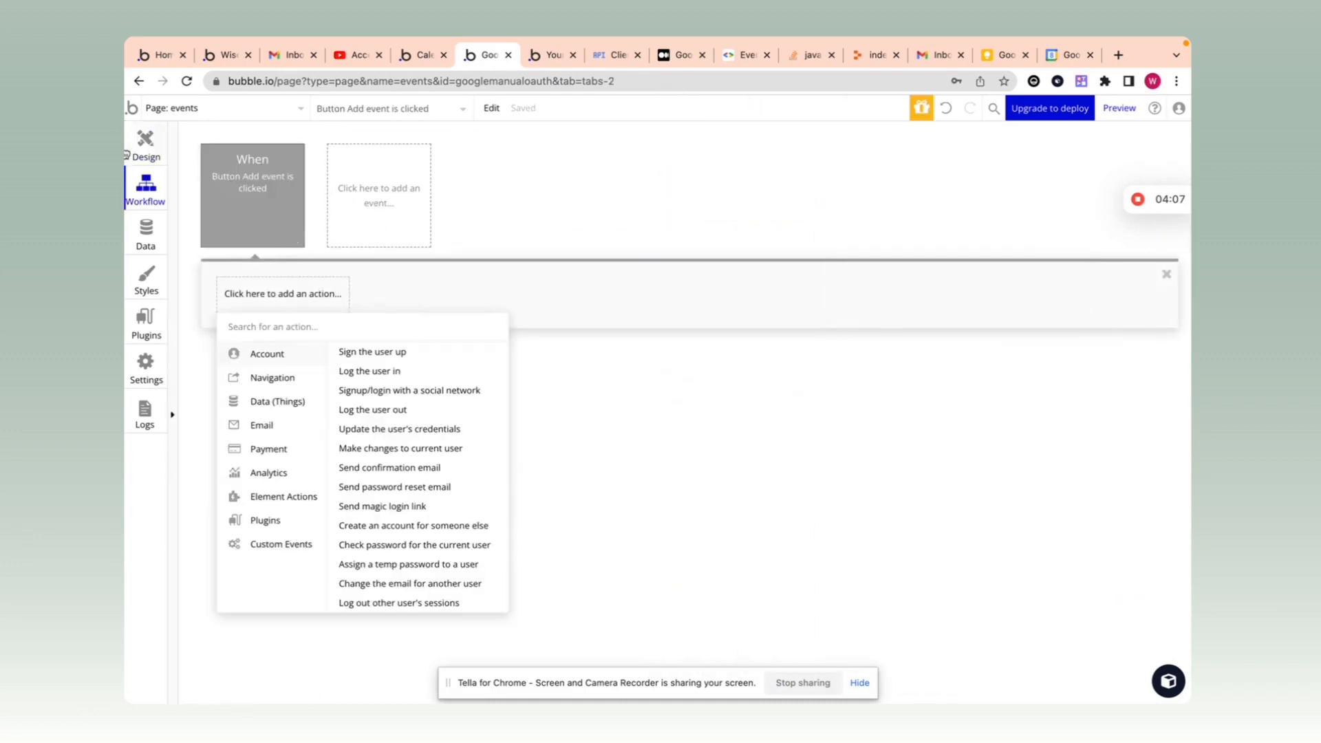
click(145, 146)
Step: Review Popup Add event's fields and button via element search, then reselect the page's Add event button
click(376, 110)
text(po)
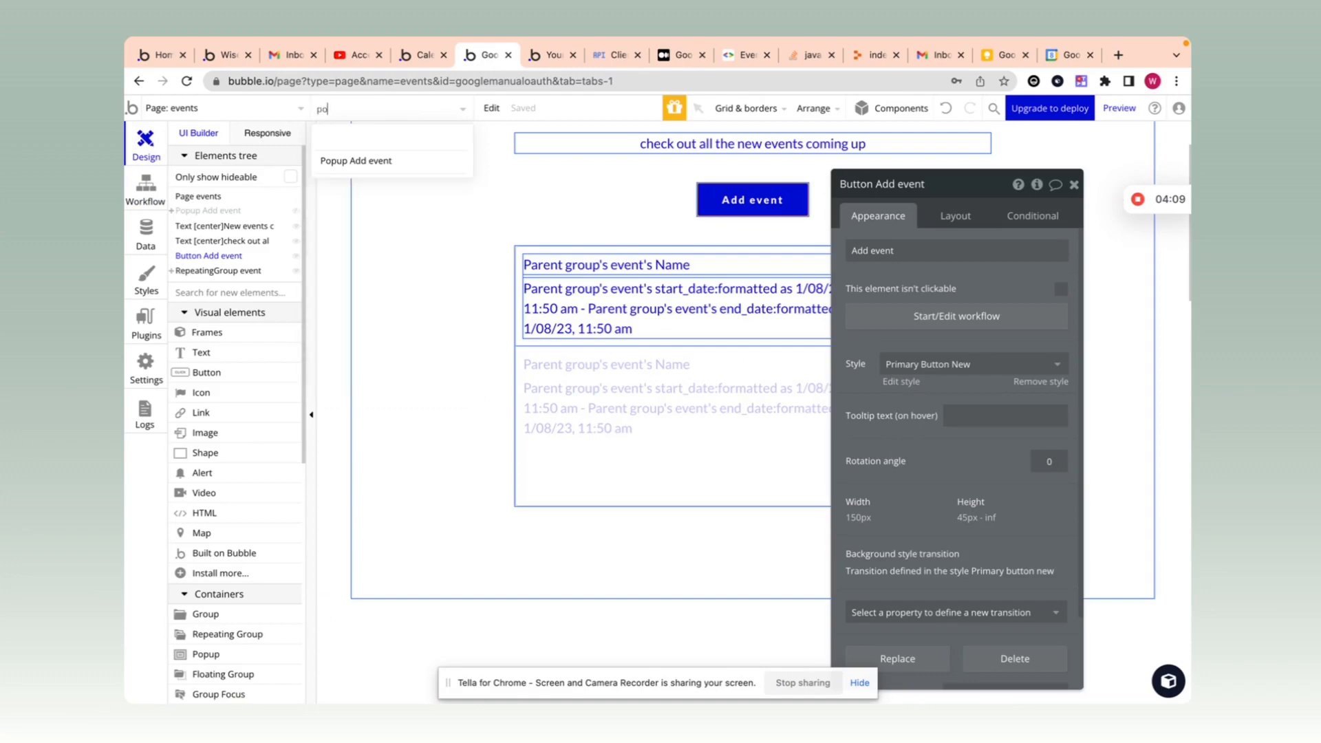
text(p)
click(336, 162)
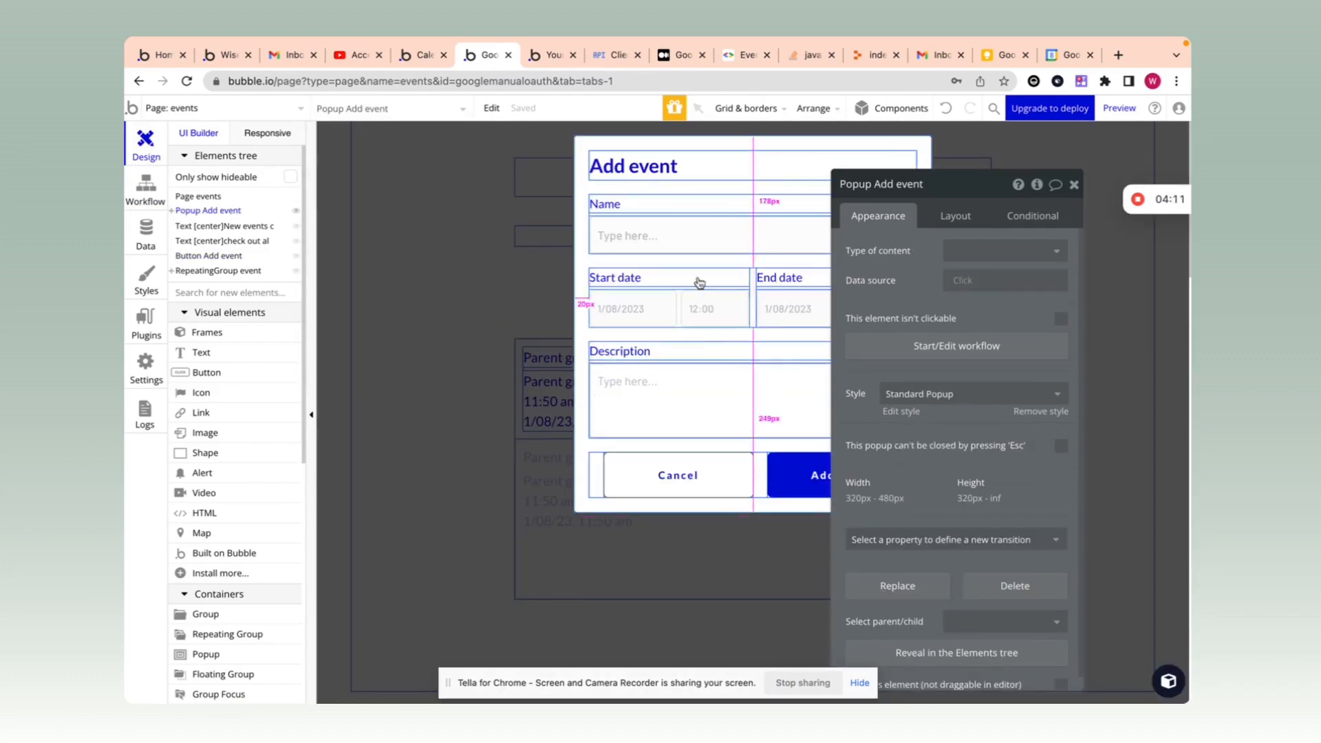
click(1003, 246)
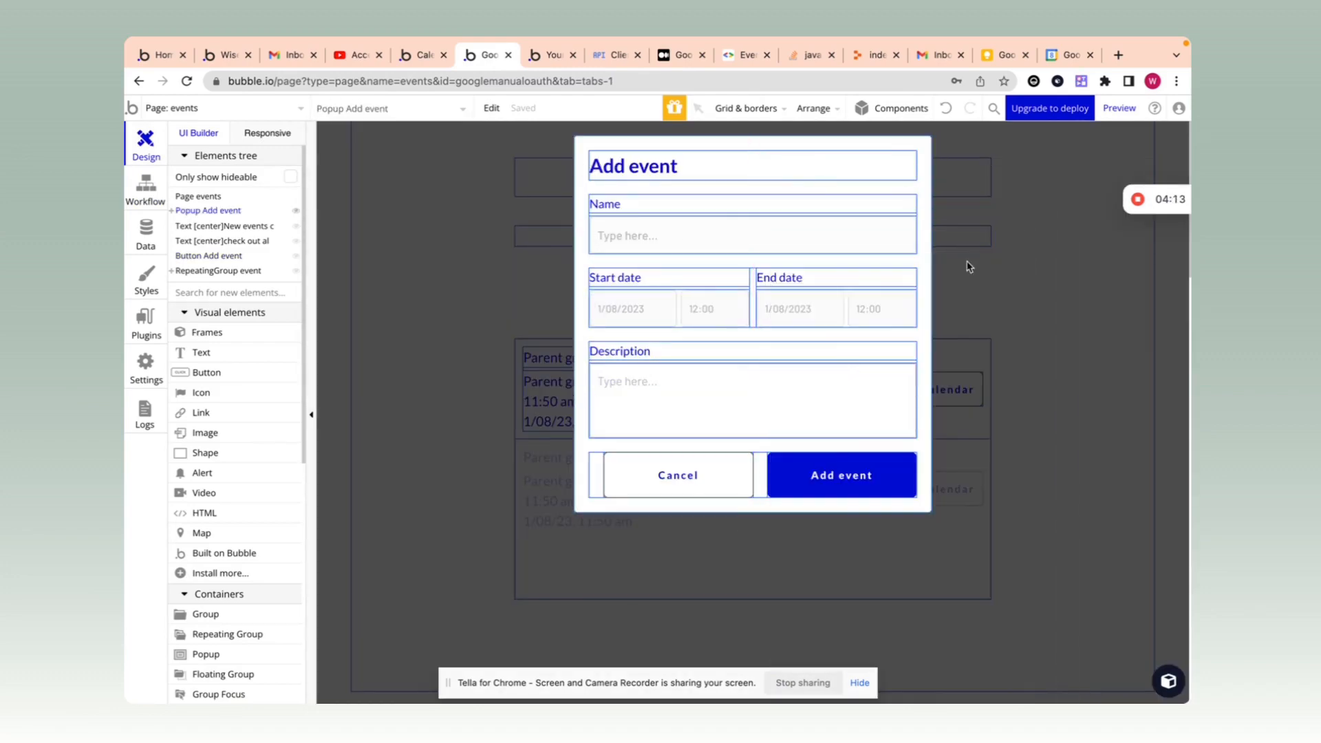
double_click(841, 467)
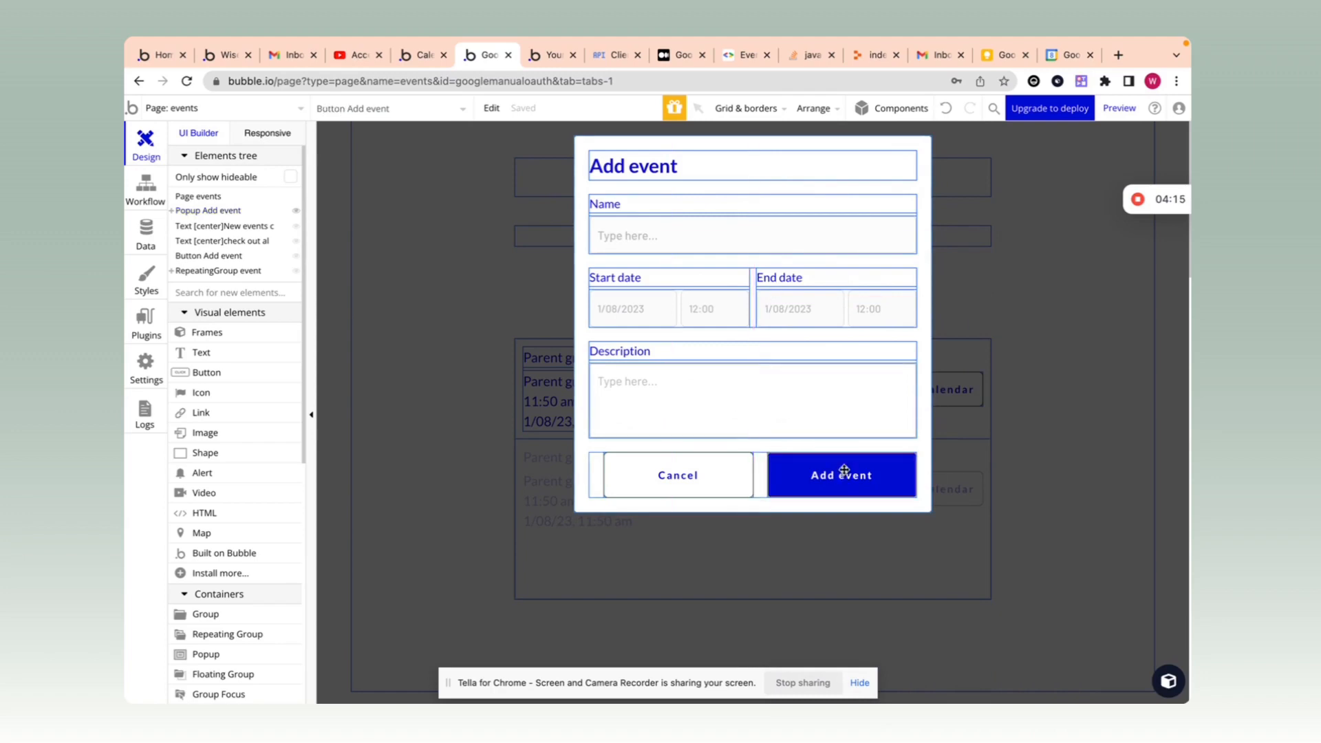
click(1013, 248)
click(454, 254)
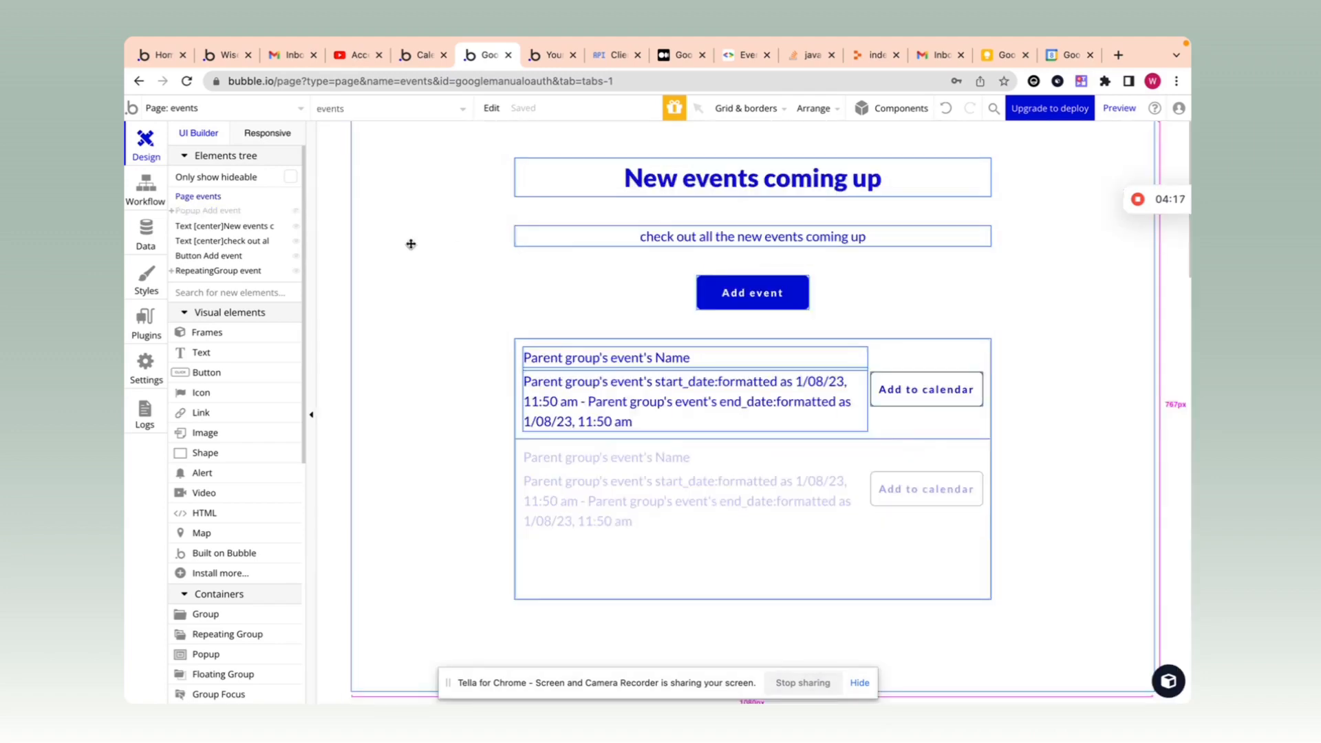
double_click(752, 293)
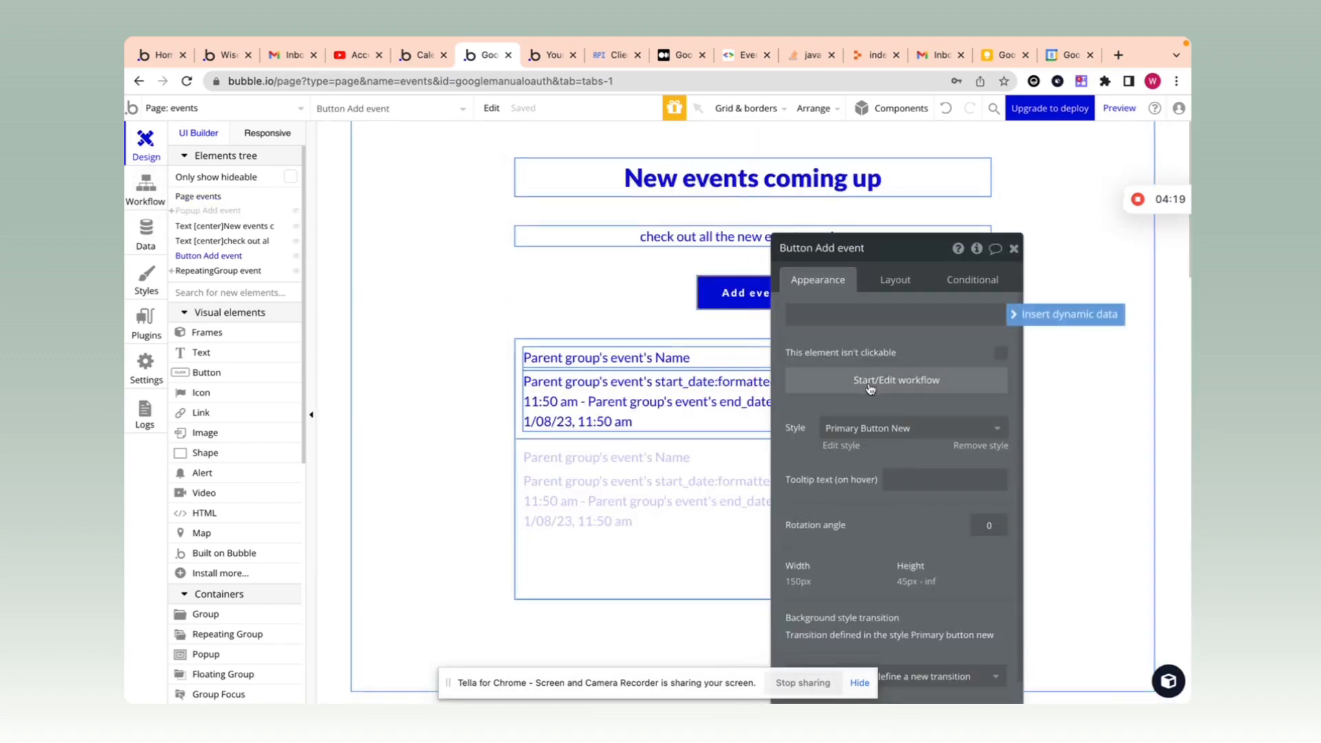
Step: Add a 'Reset a group/popup' action targeting Popup Add event to the button's workflow
click(1065, 315)
click(440, 313)
text(reset)
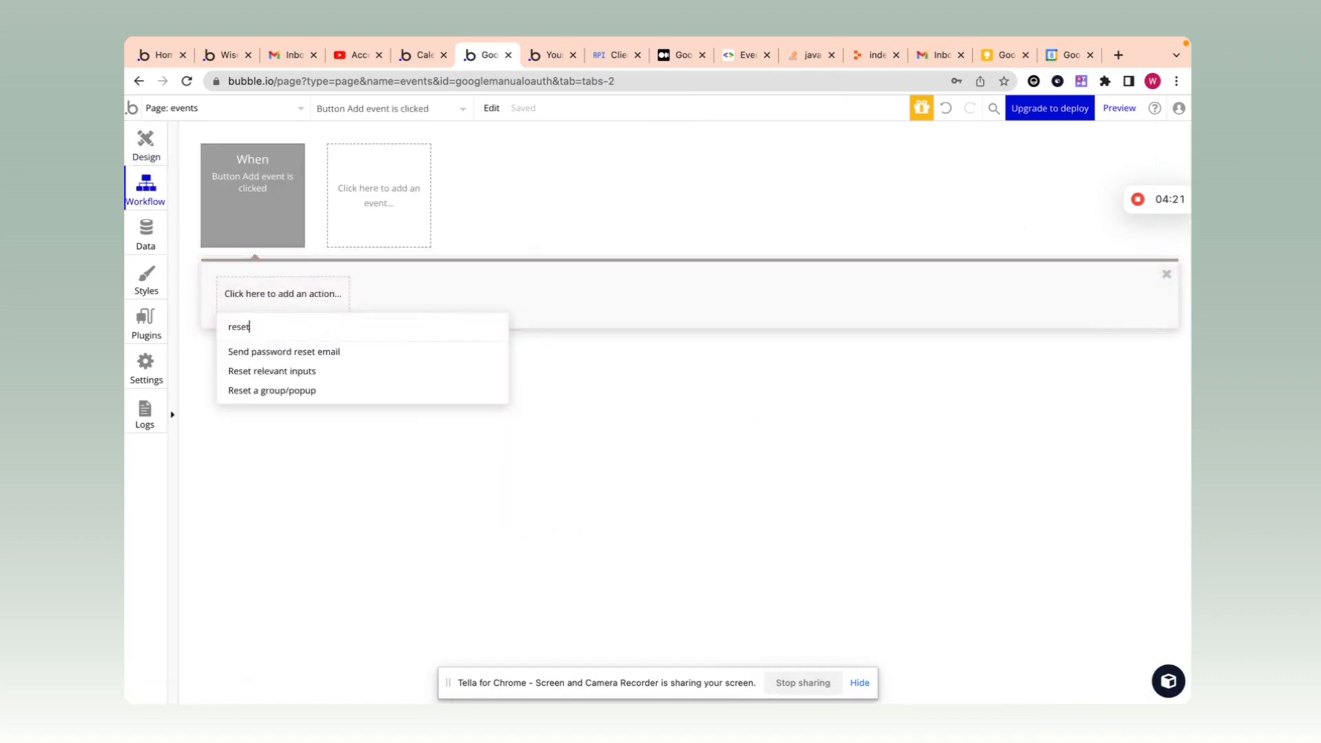
click(342, 390)
click(928, 283)
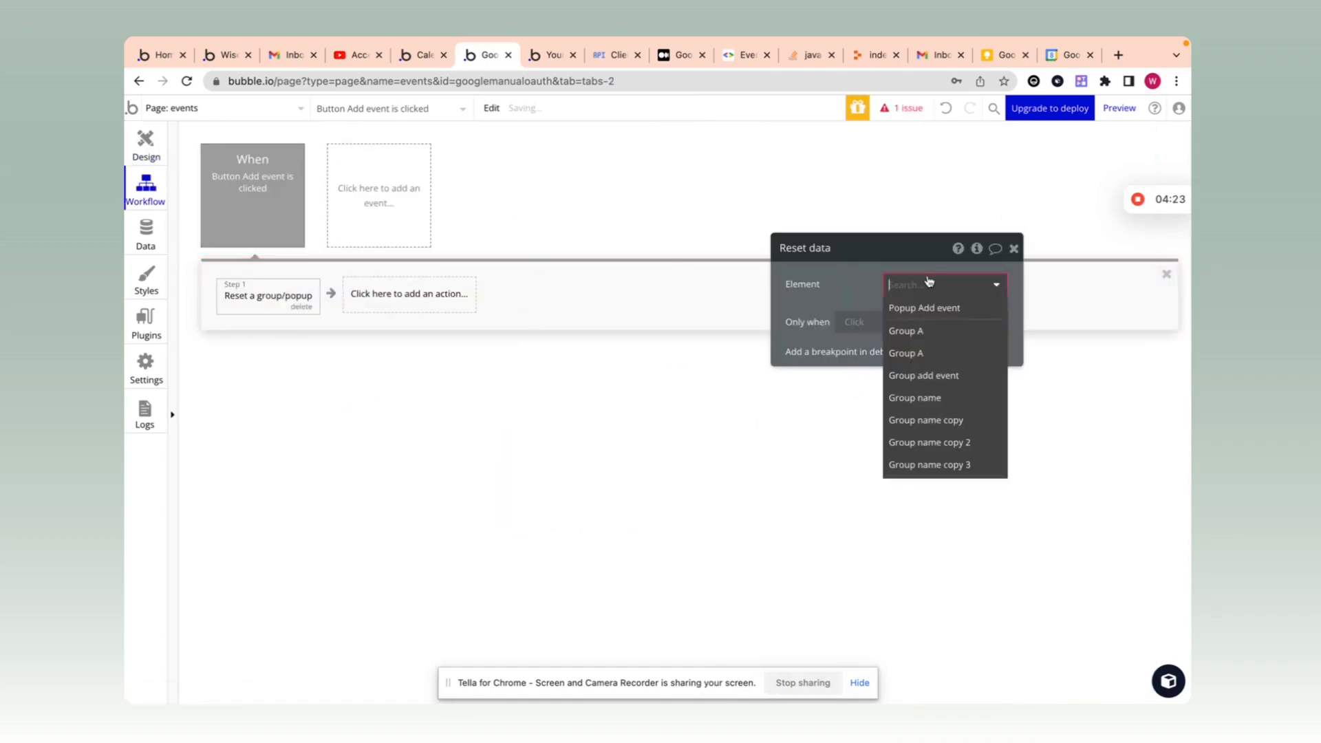
text(pop)
click(926, 308)
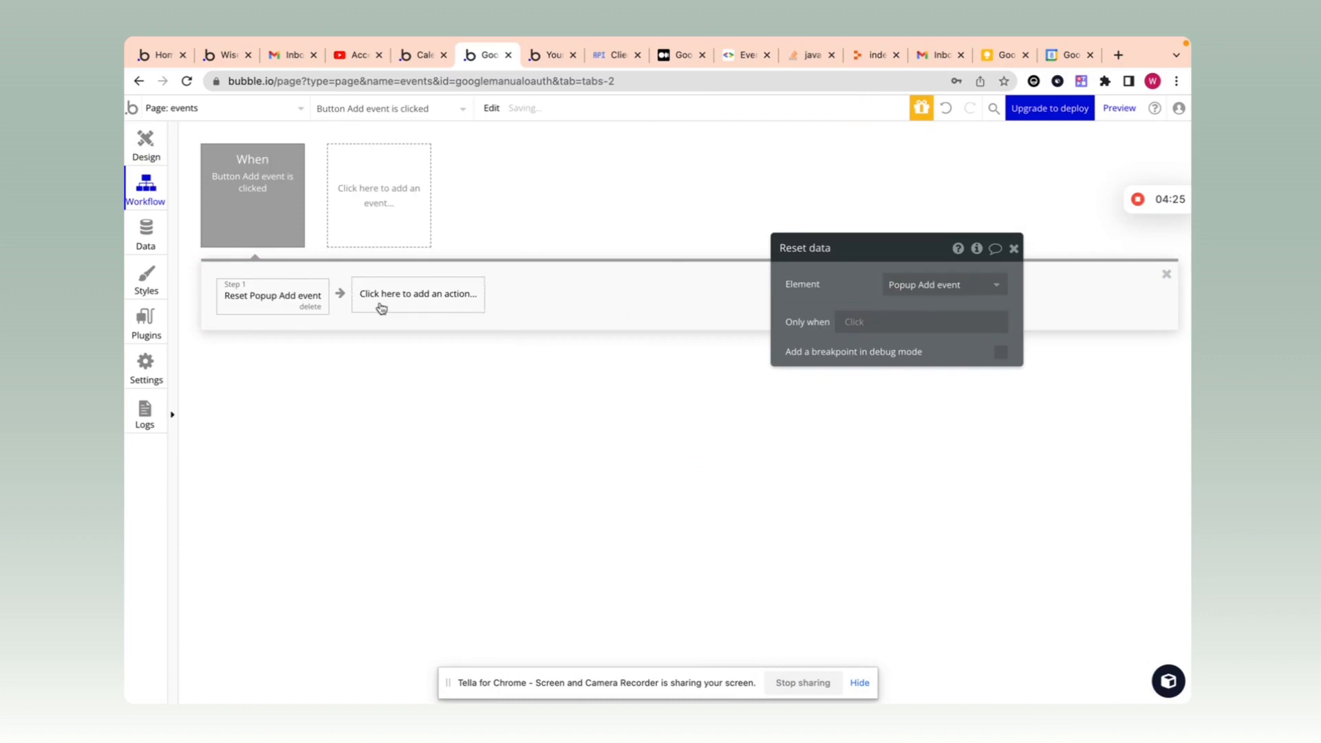
Step: Add a second 'Show an element' action targeting Popup Add event
click(379, 297)
text(show)
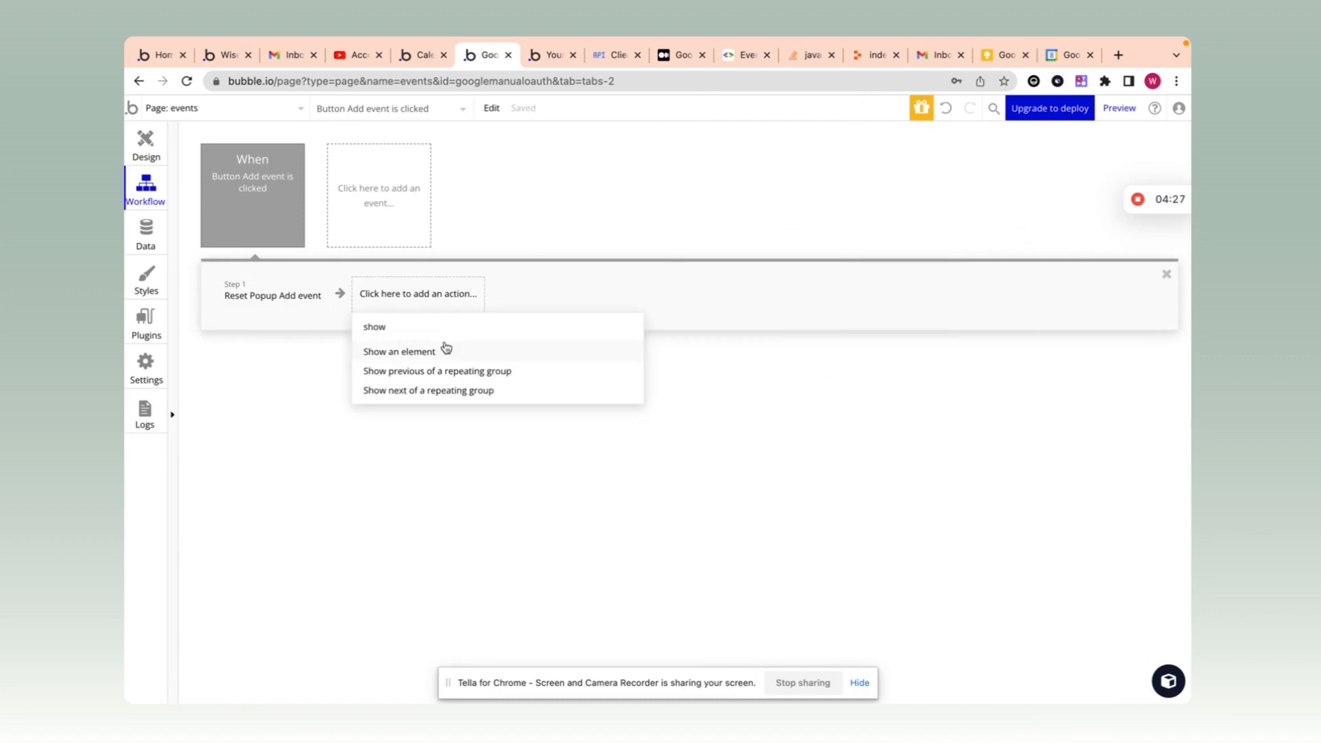
click(525, 349)
click(978, 285)
text(pop)
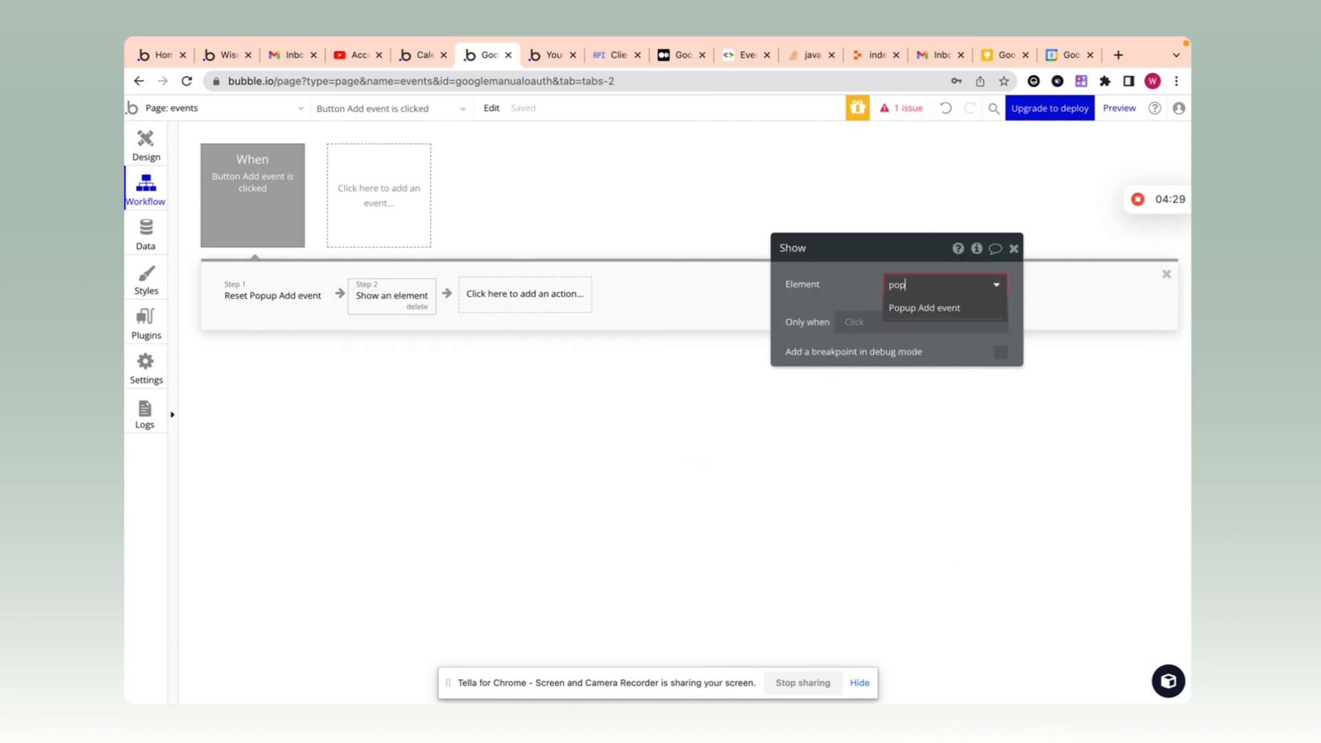
click(942, 307)
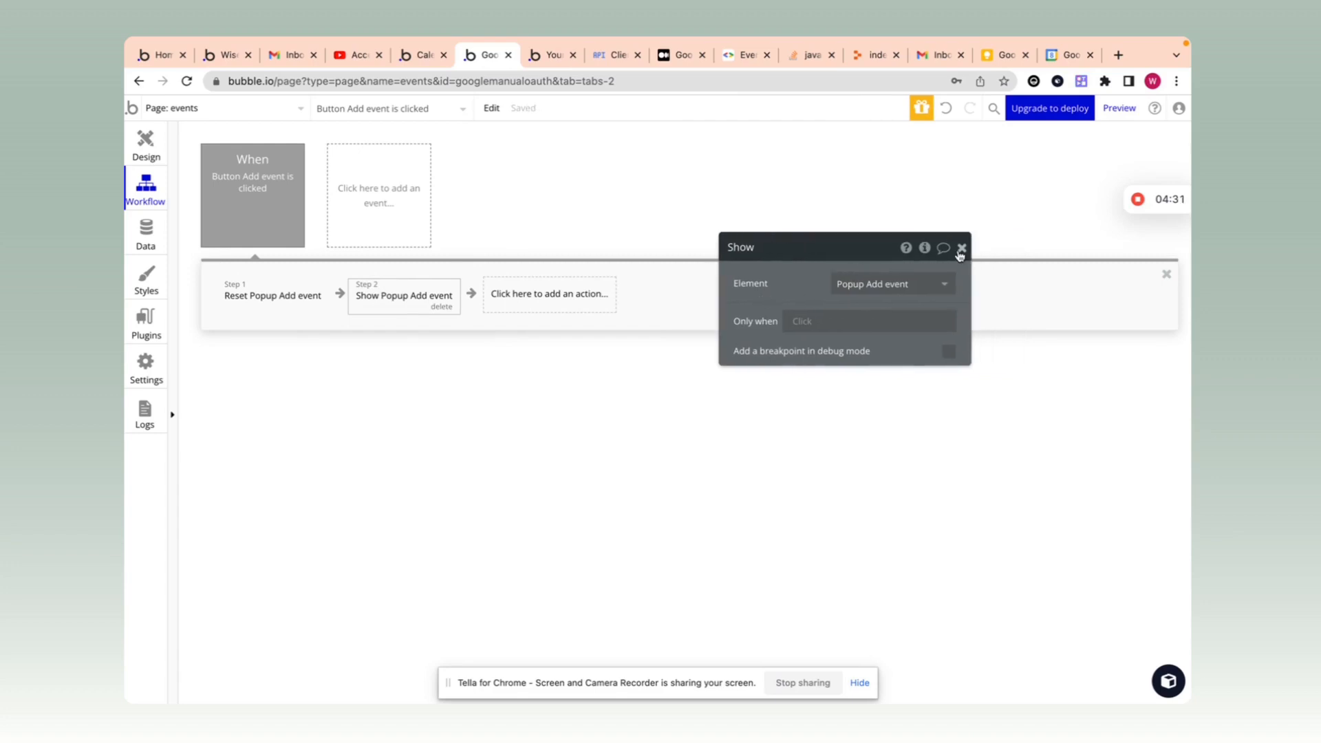
click(959, 249)
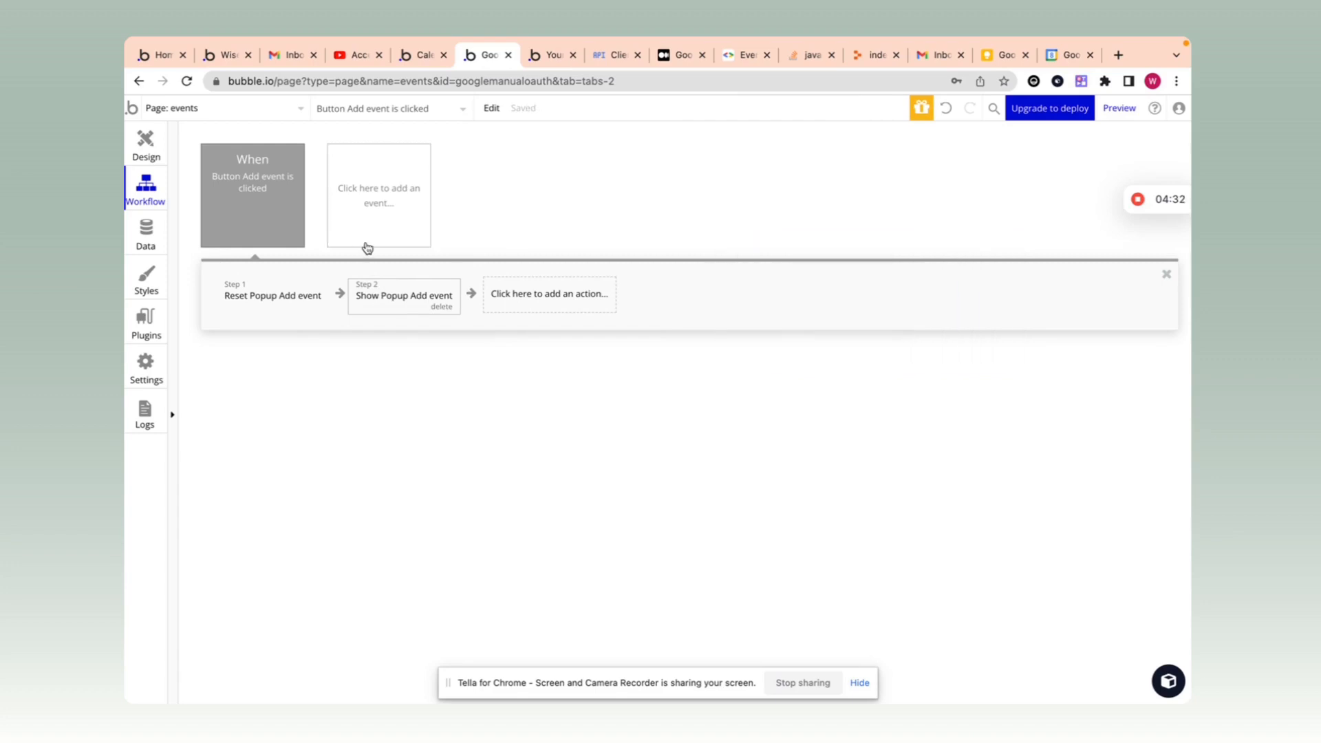
click(145, 143)
Step: Make the popup's Add event button workflow first hide Popup Add event
click(413, 109)
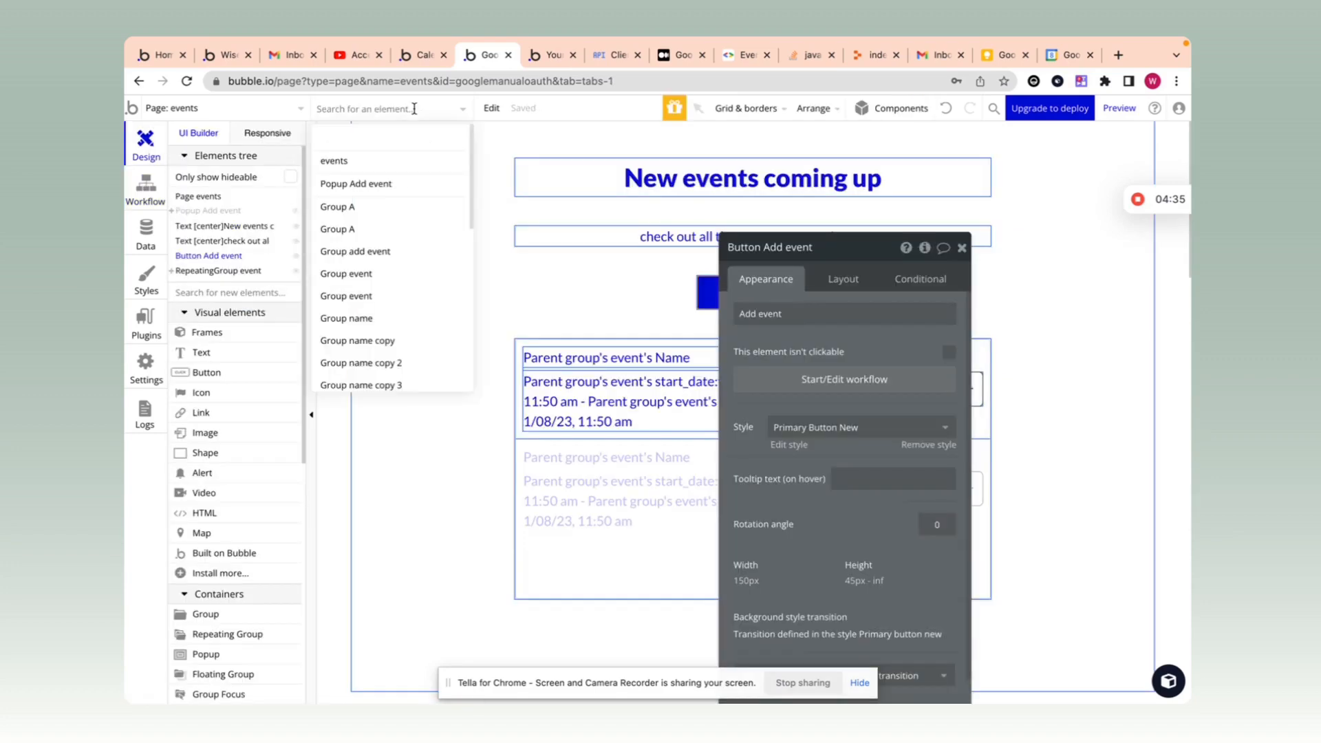
text(popup)
click(394, 163)
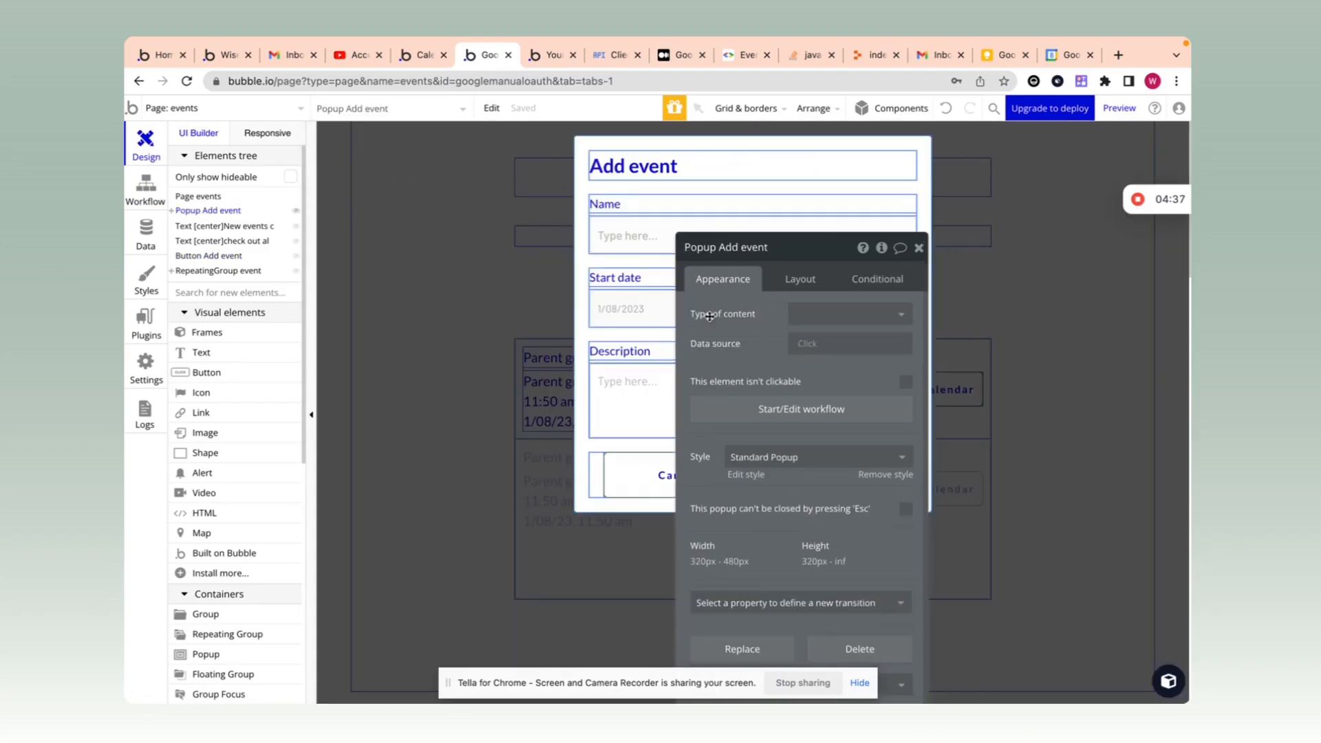
click(810, 475)
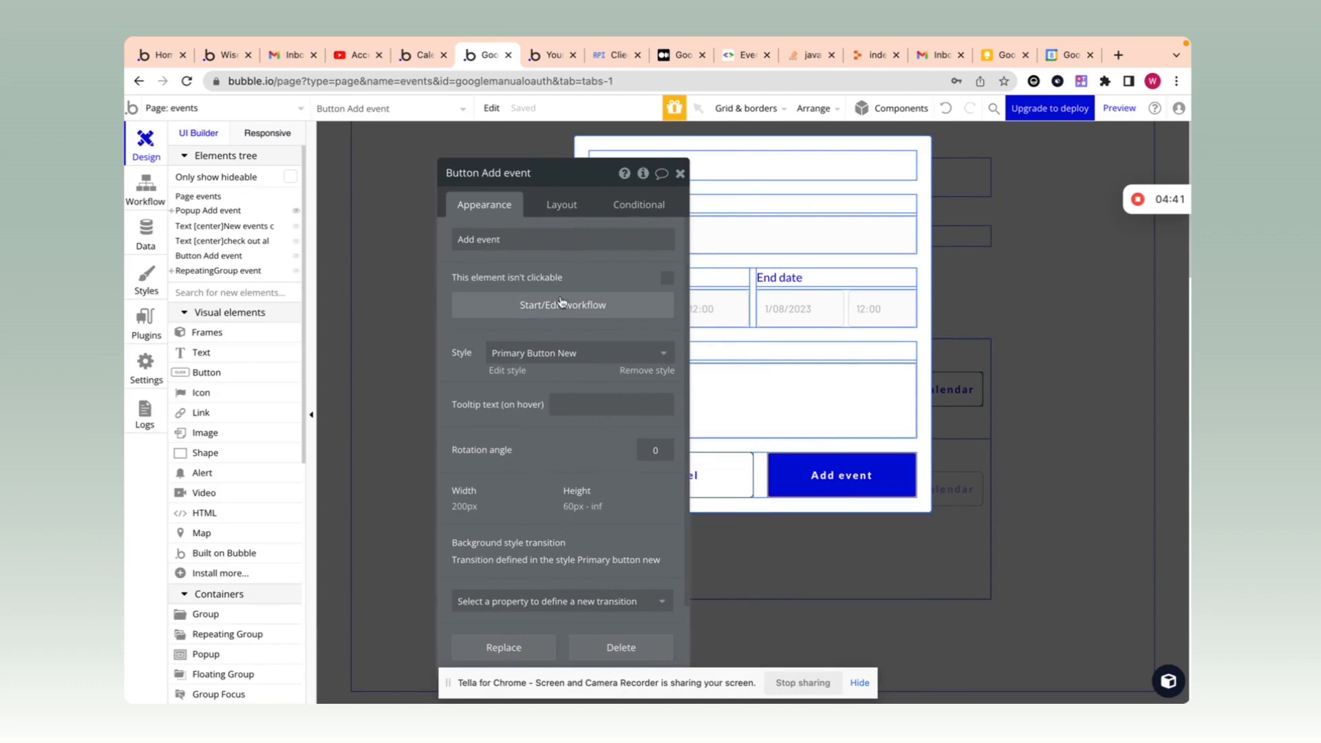
click(561, 304)
click(279, 294)
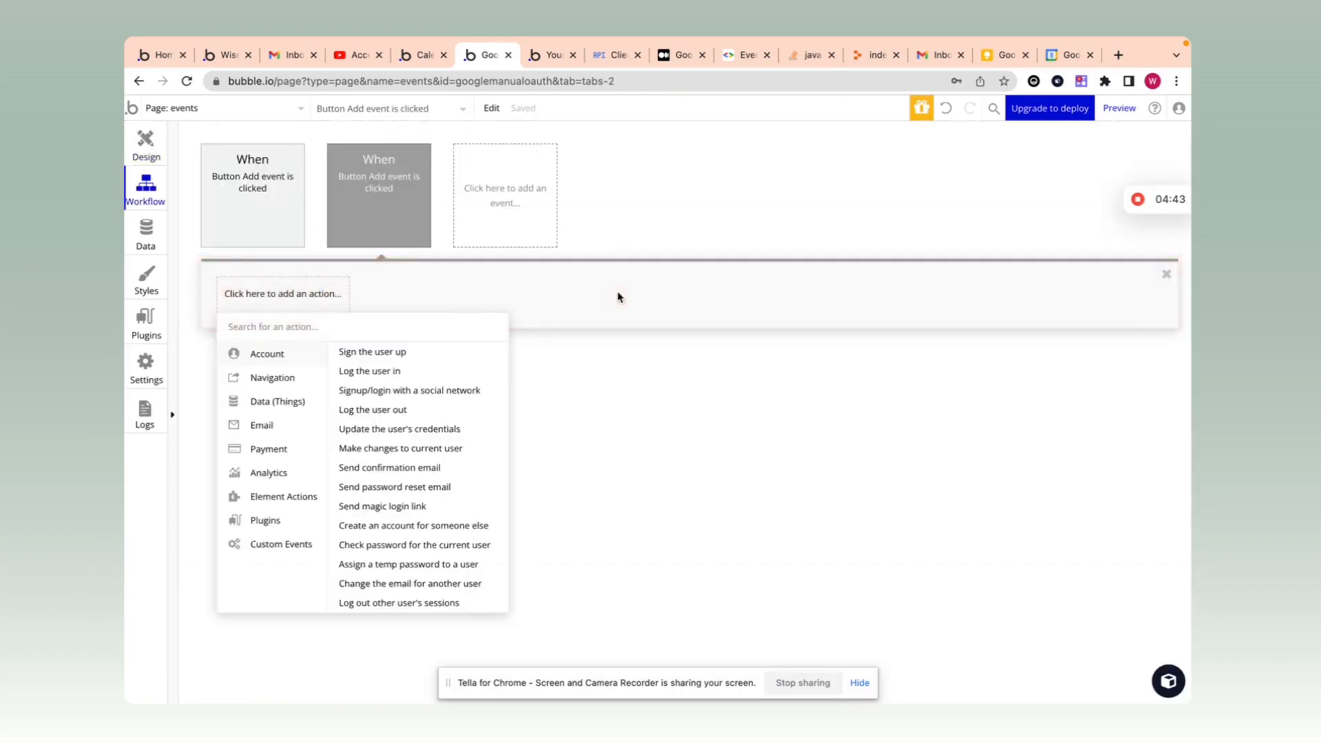
text(hide)
click(454, 352)
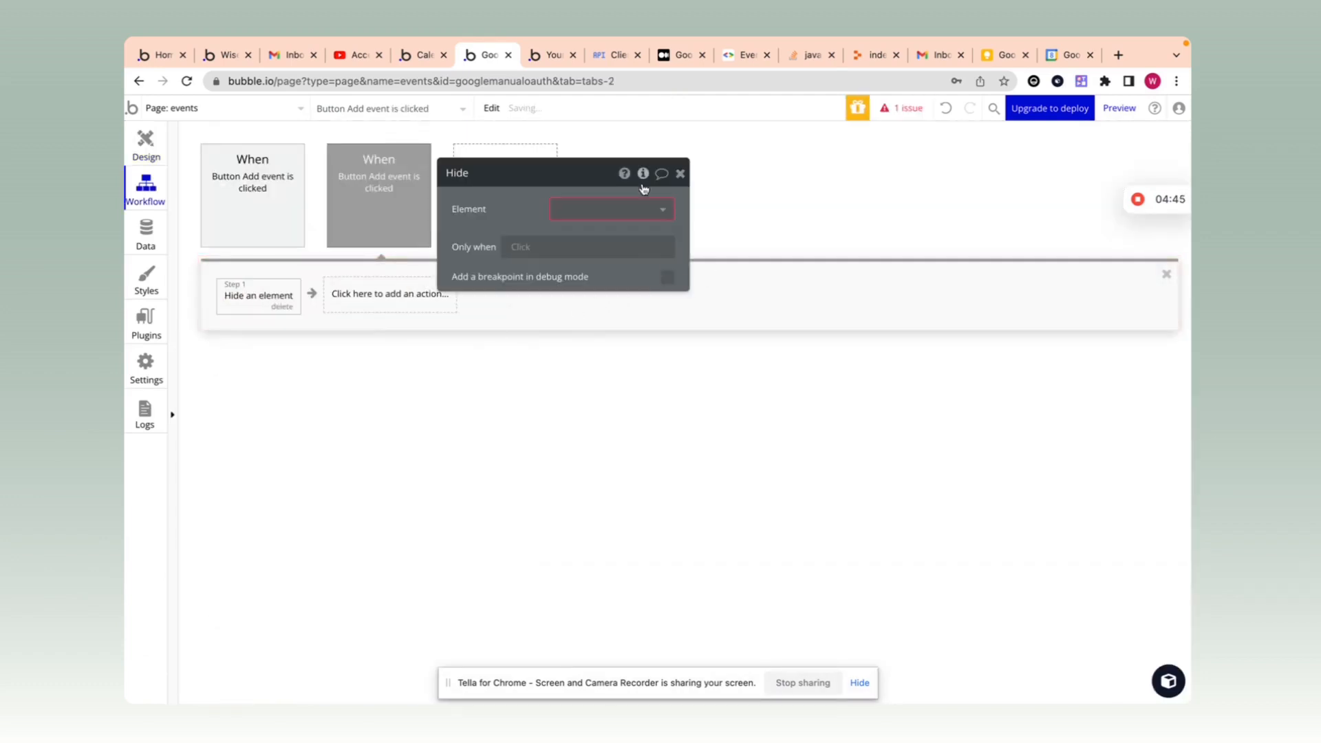
click(629, 208)
text(popup)
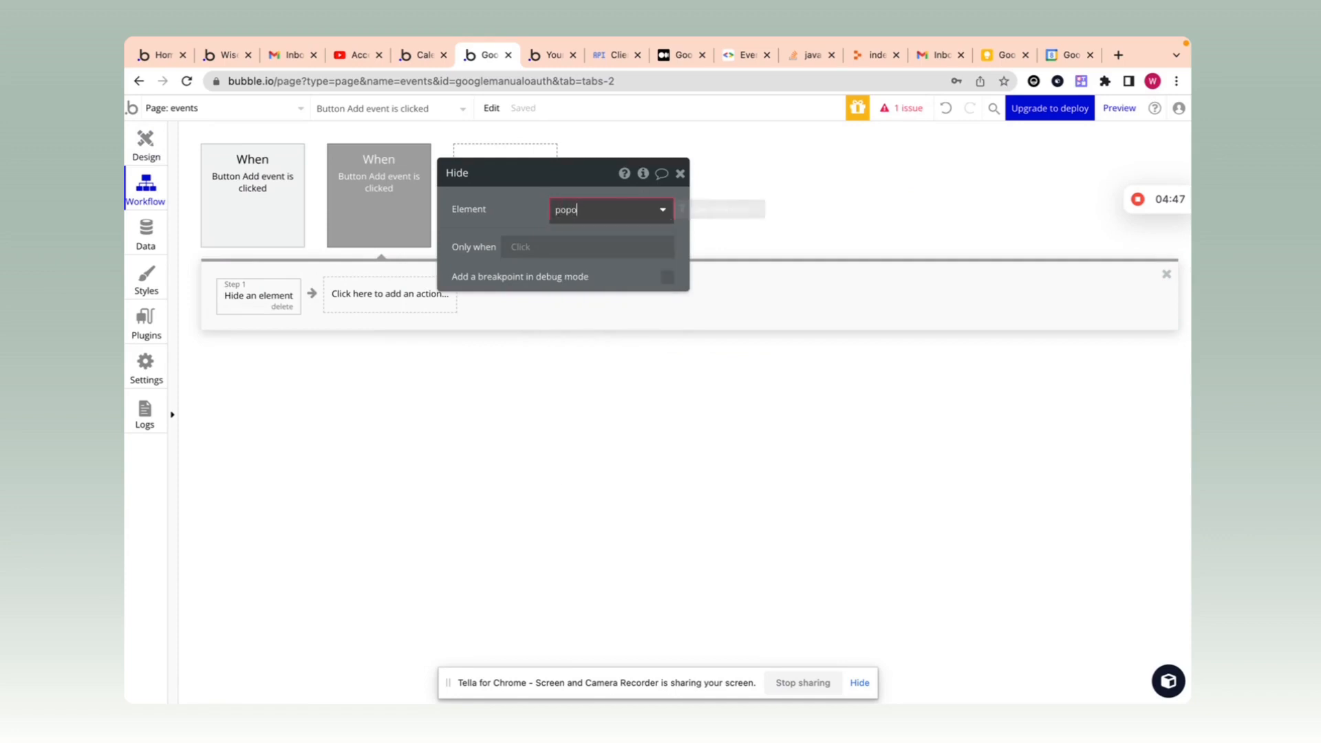
key(BackSpace)
key(BackSpace)
click(576, 231)
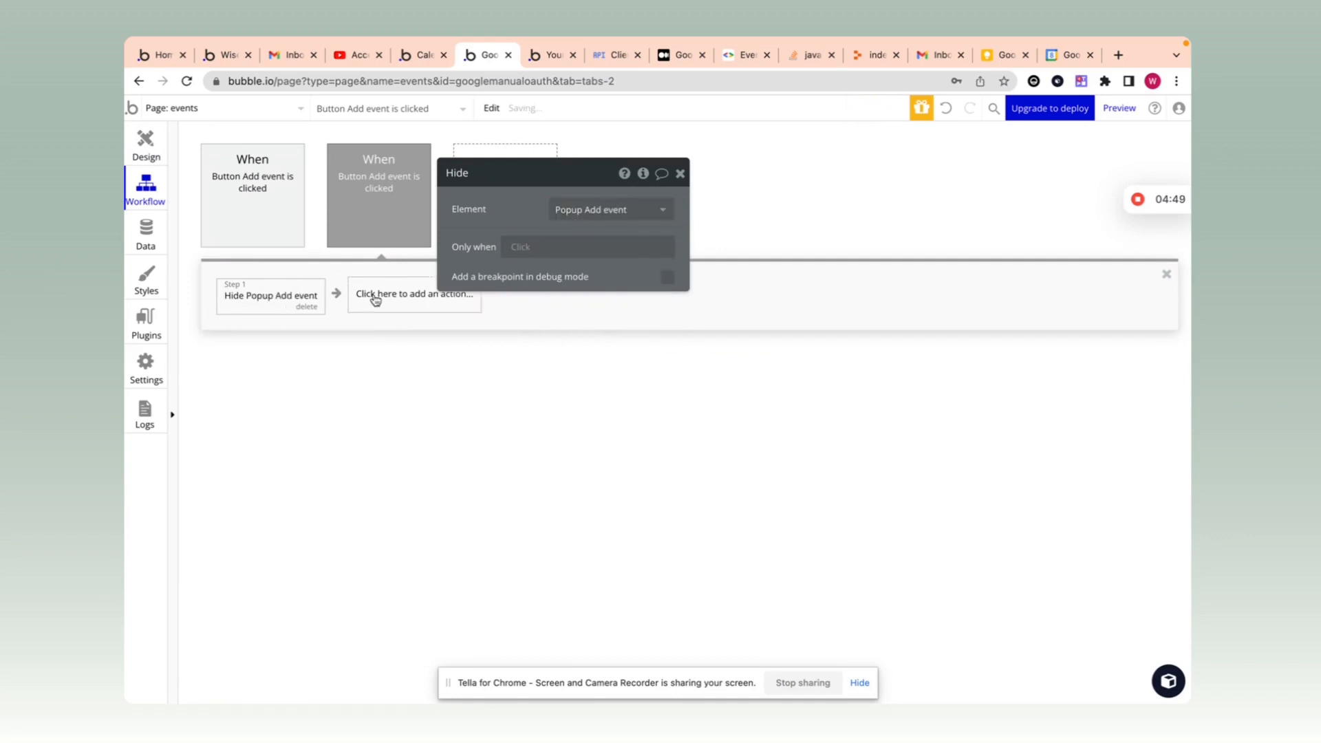
Step: Add a 'Create a new event' step with Description from the multiline description input's value
click(377, 296)
text(cre)
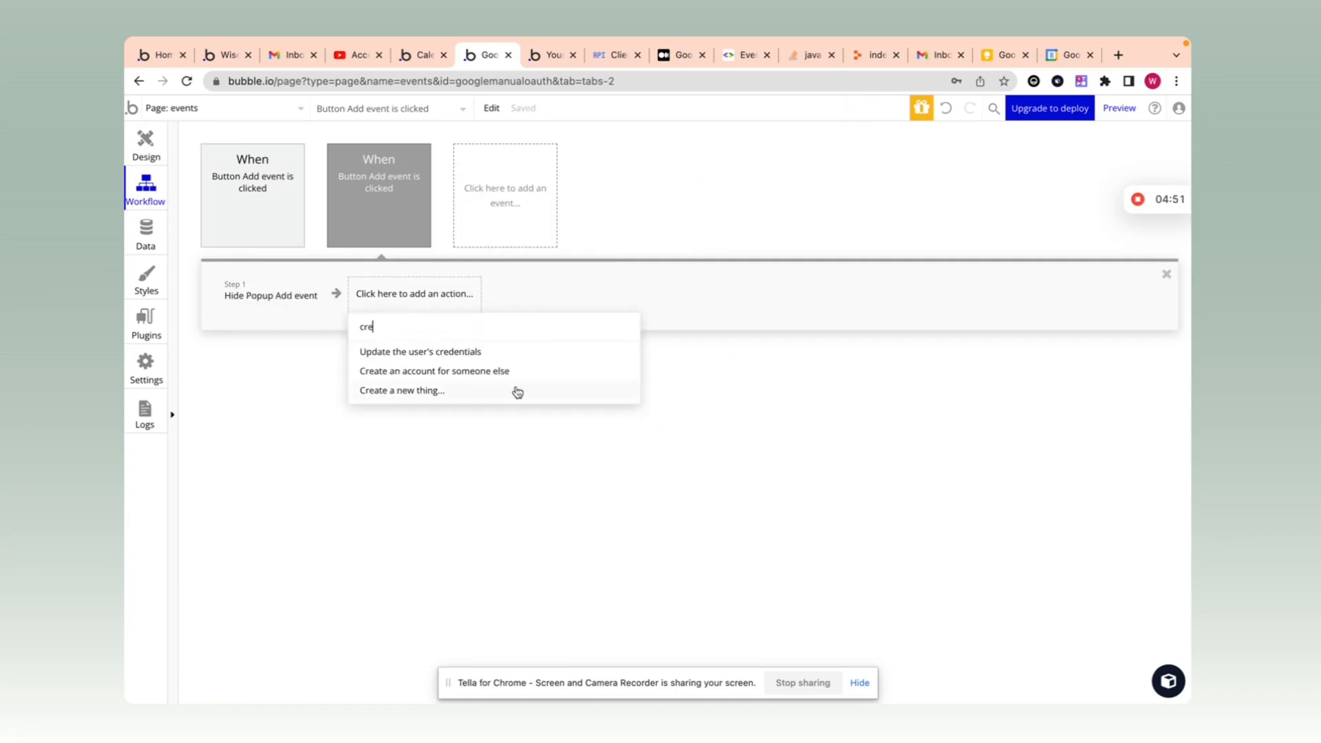
click(506, 388)
click(633, 204)
click(599, 229)
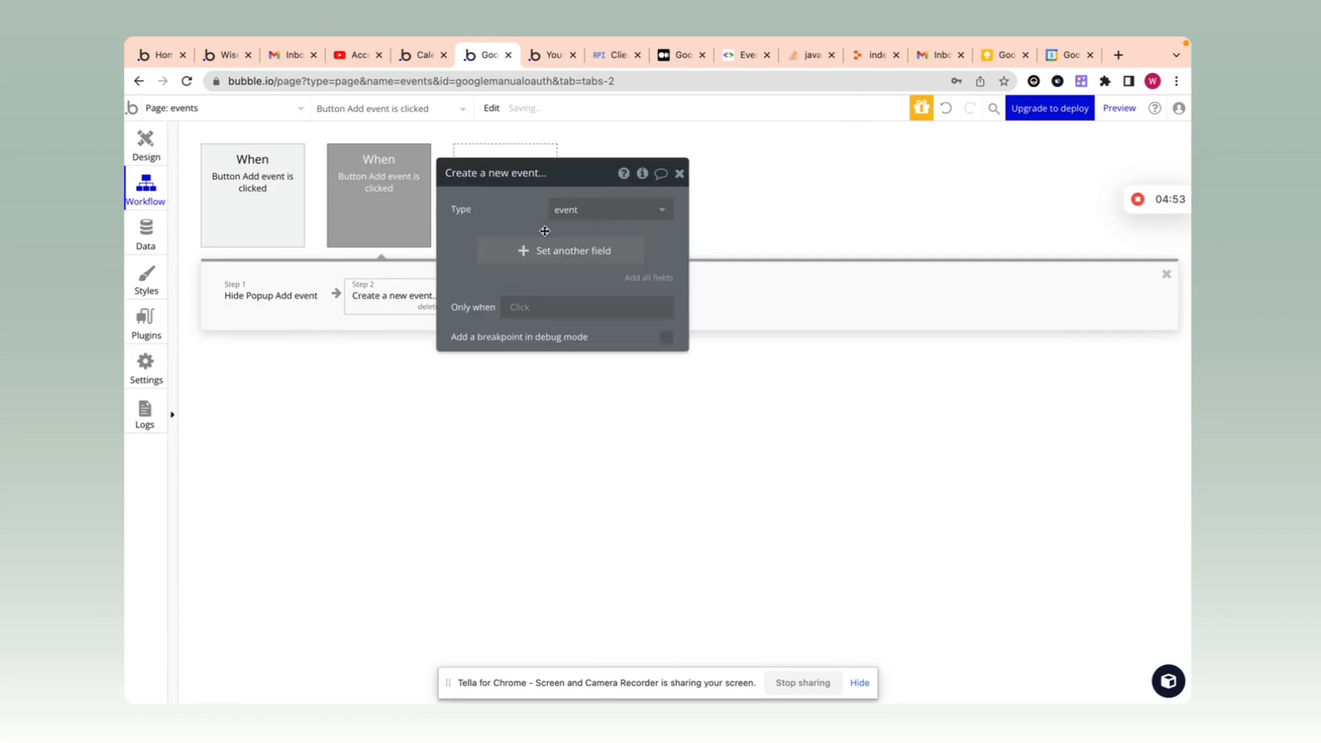
click(540, 249)
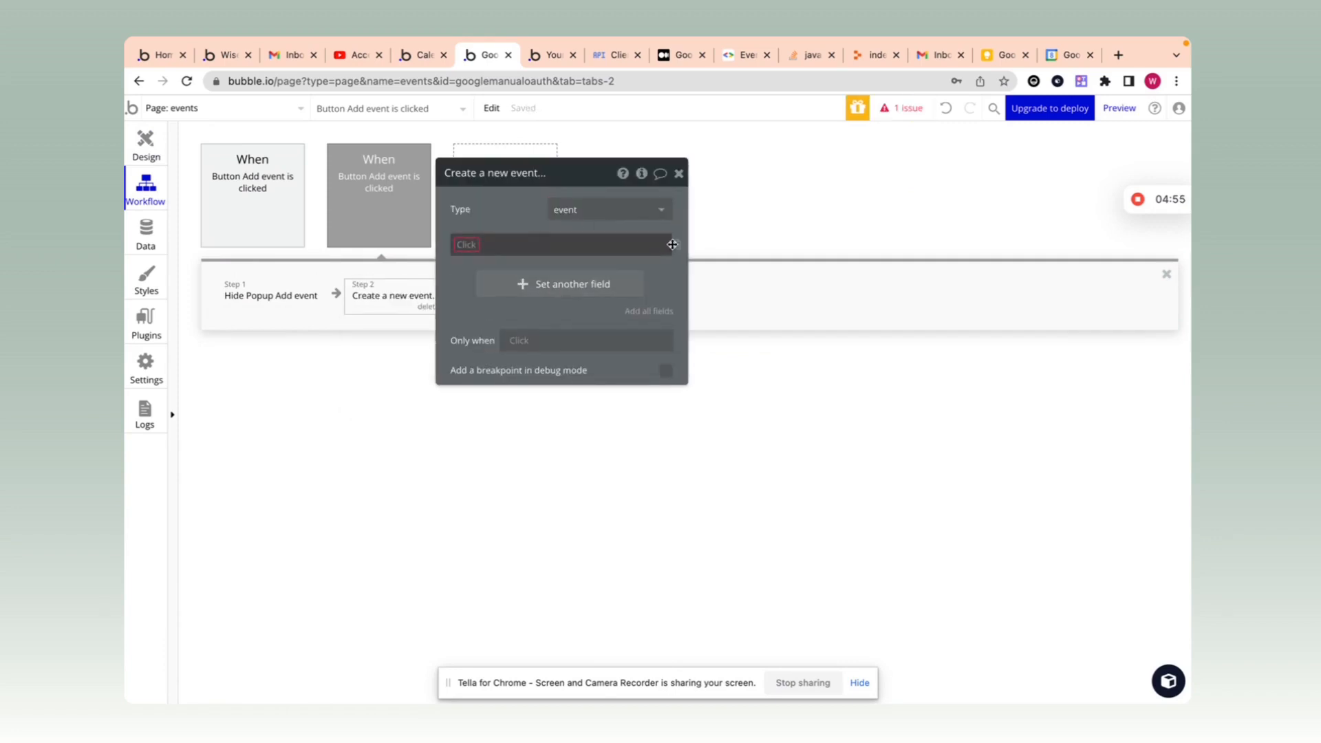
click(648, 275)
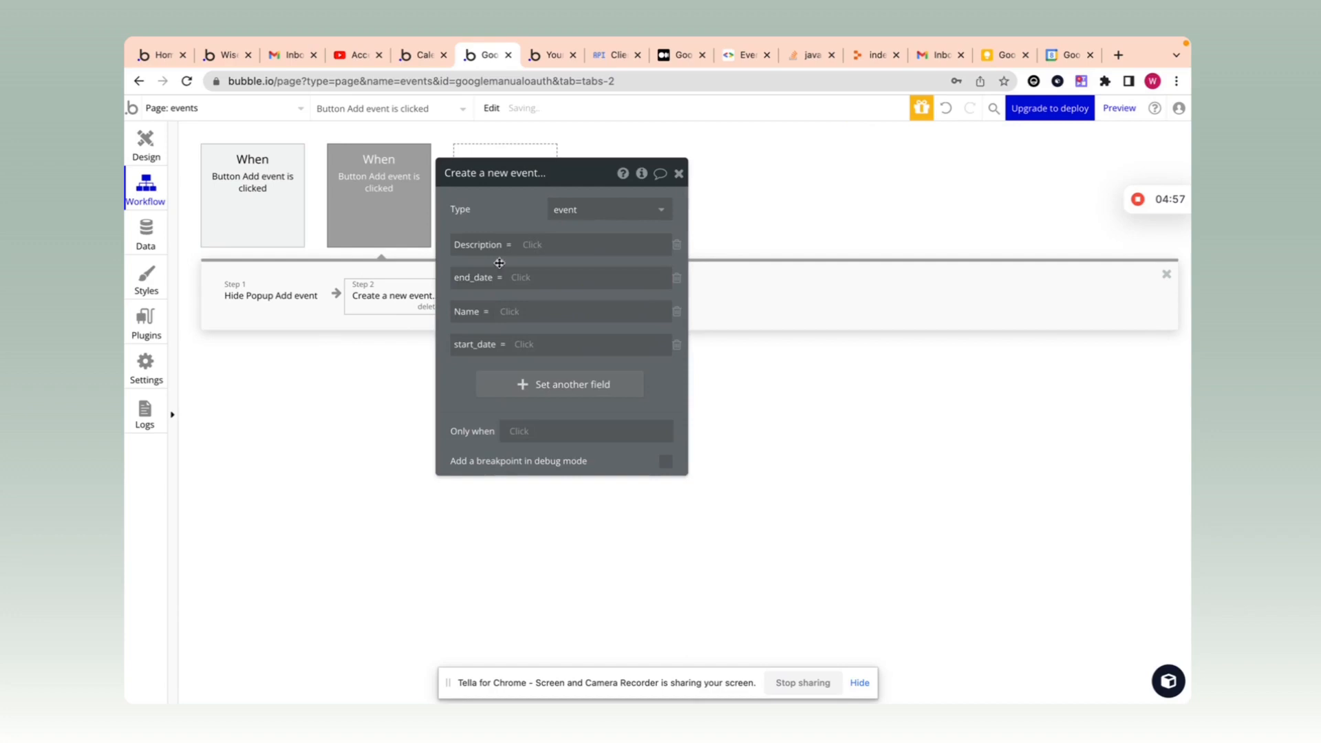
click(532, 246)
text(mu)
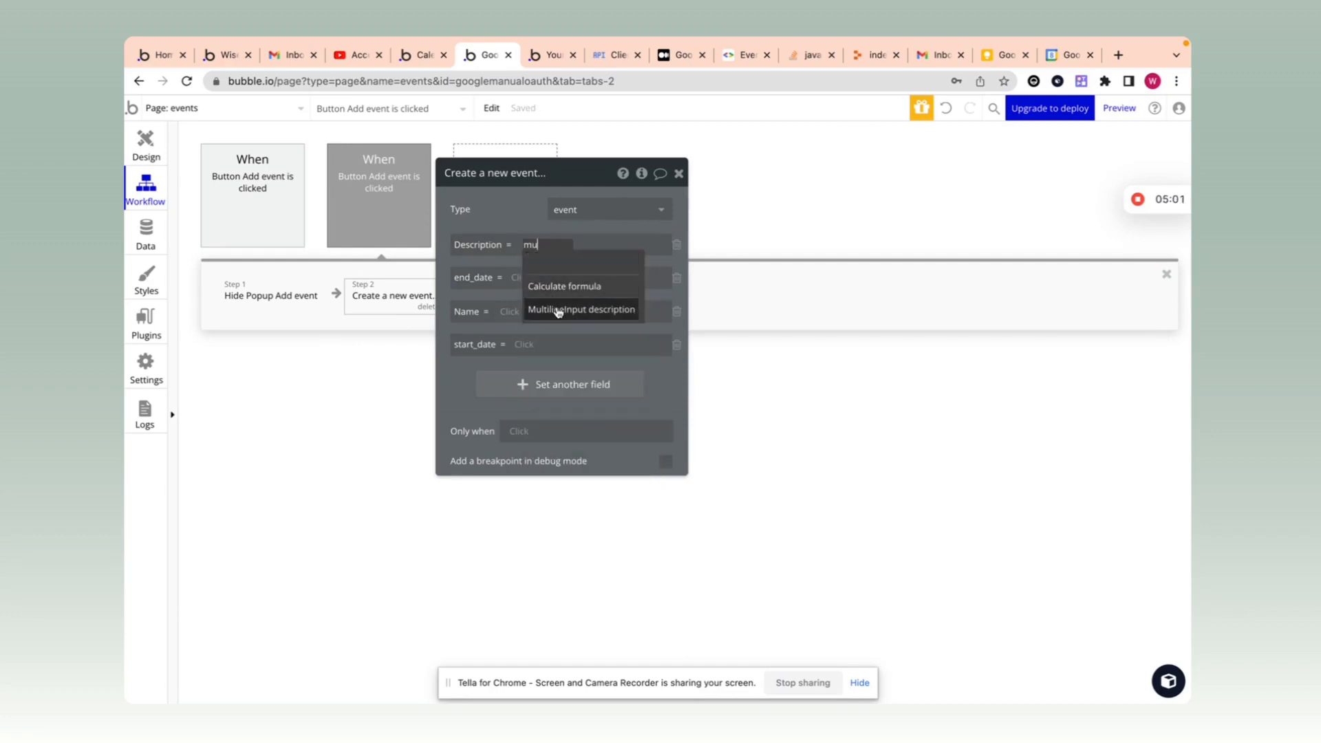
click(555, 307)
click(476, 278)
Step: Set end_date, Name and start_date from the end date picker, name input and start date picker values
click(536, 278)
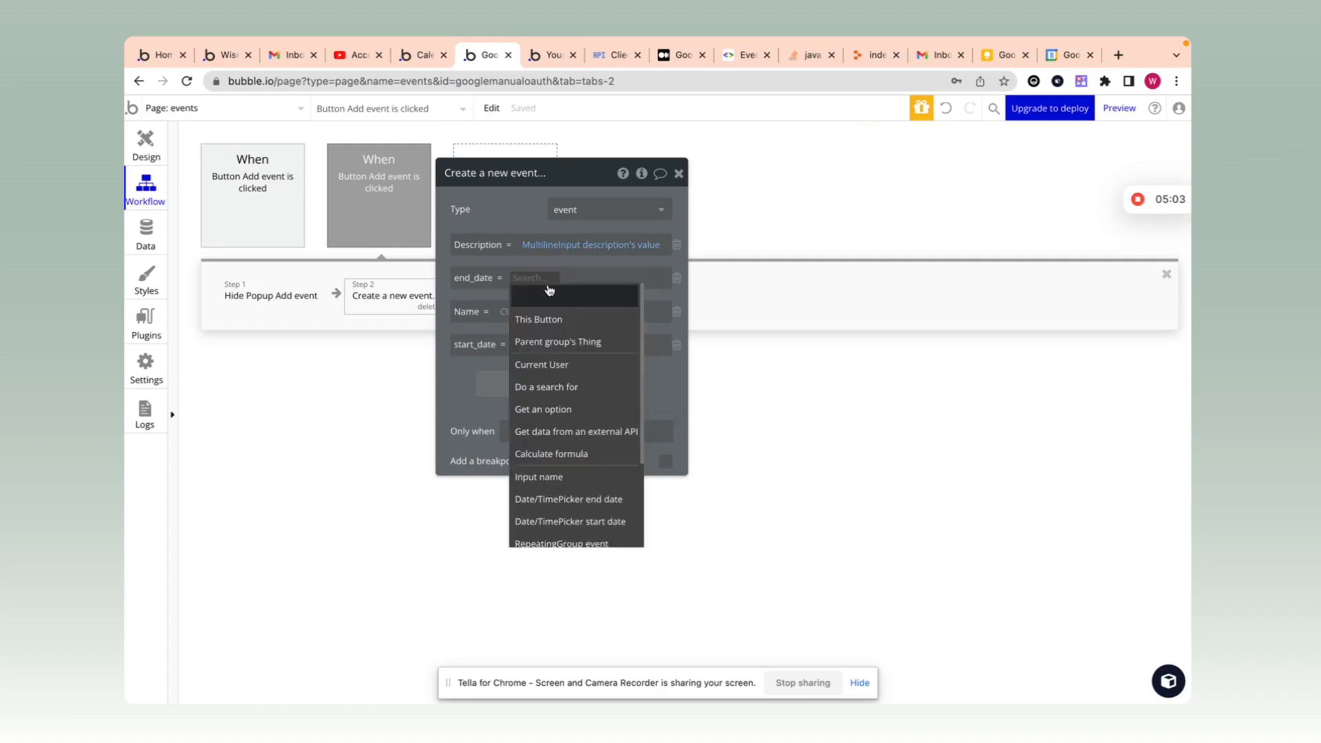
text(end)
click(548, 317)
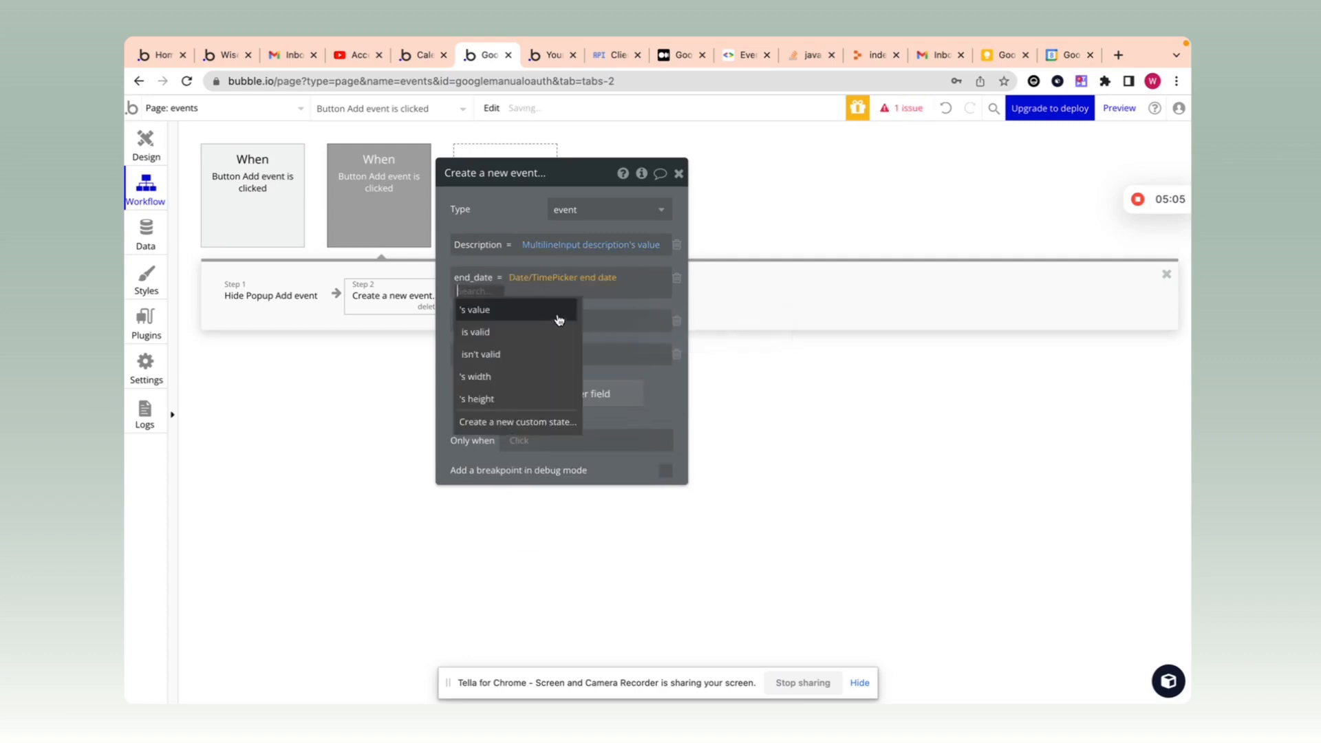
click(526, 310)
click(537, 313)
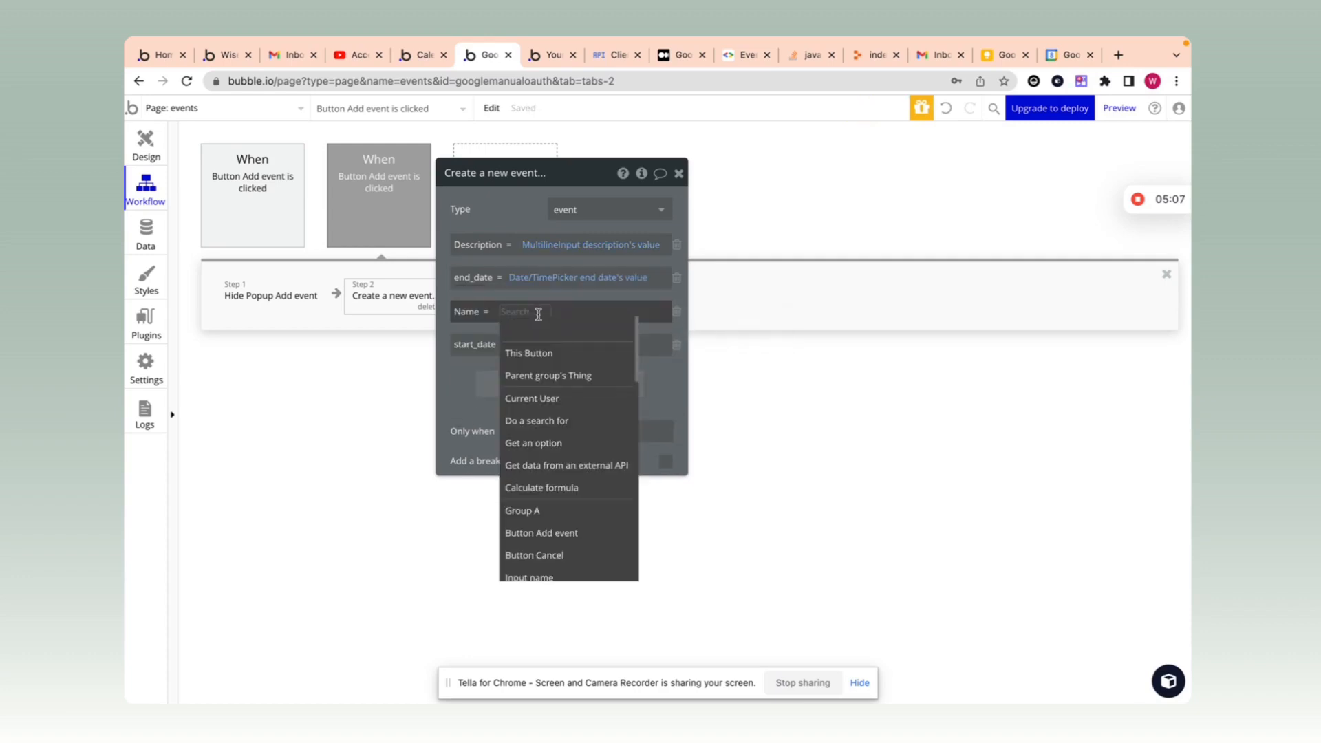
text(input)
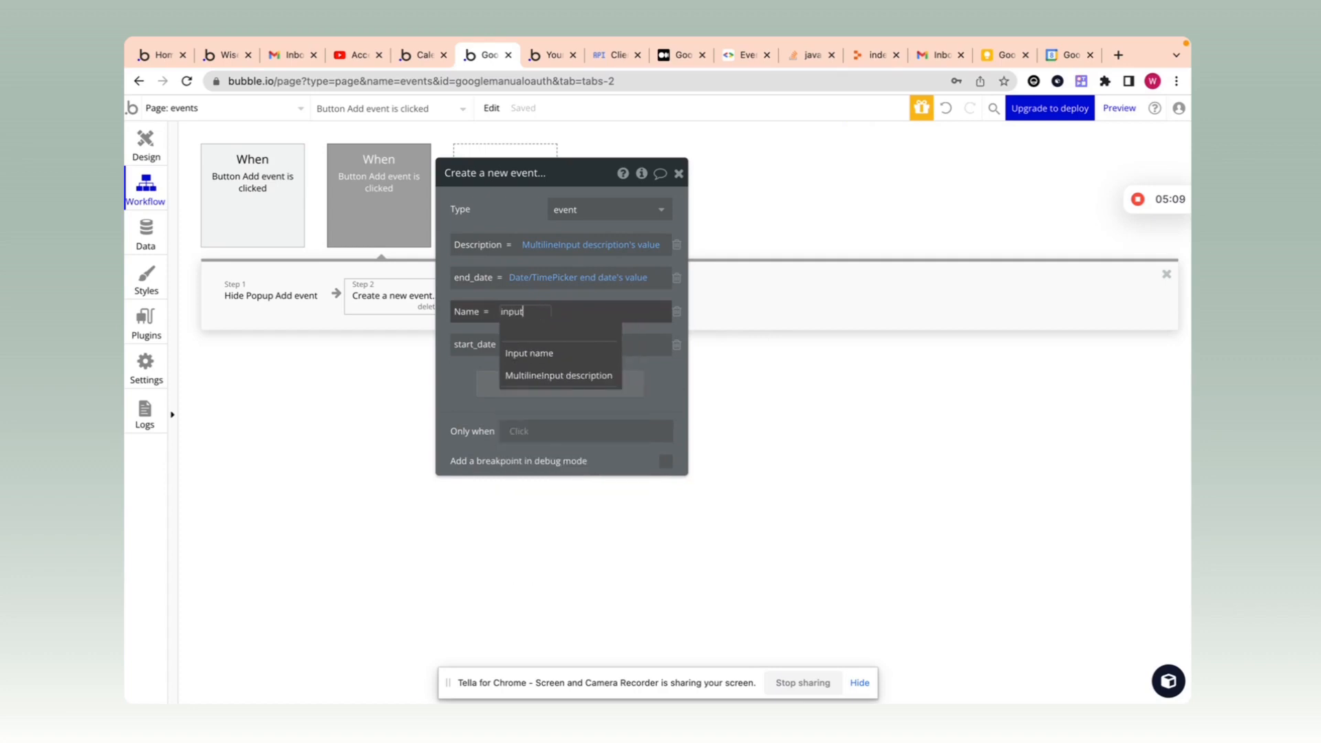
click(519, 353)
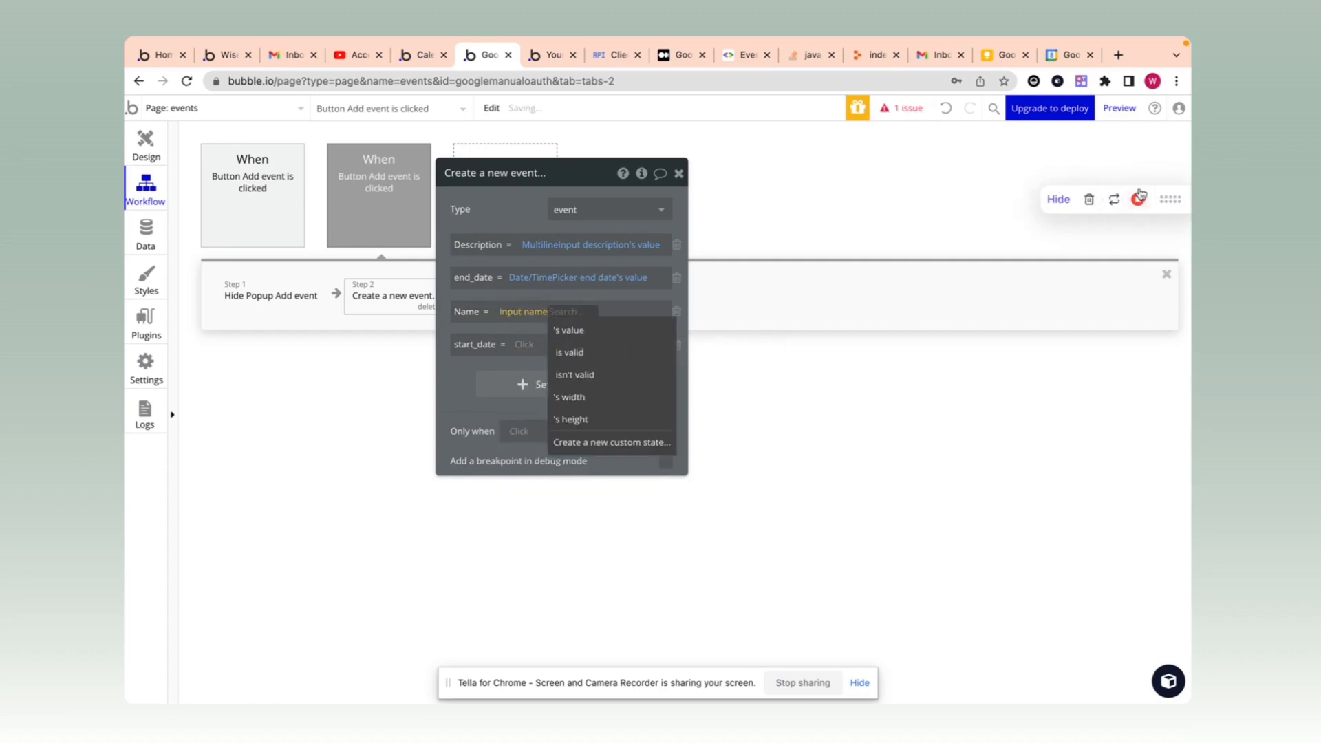
click(591, 330)
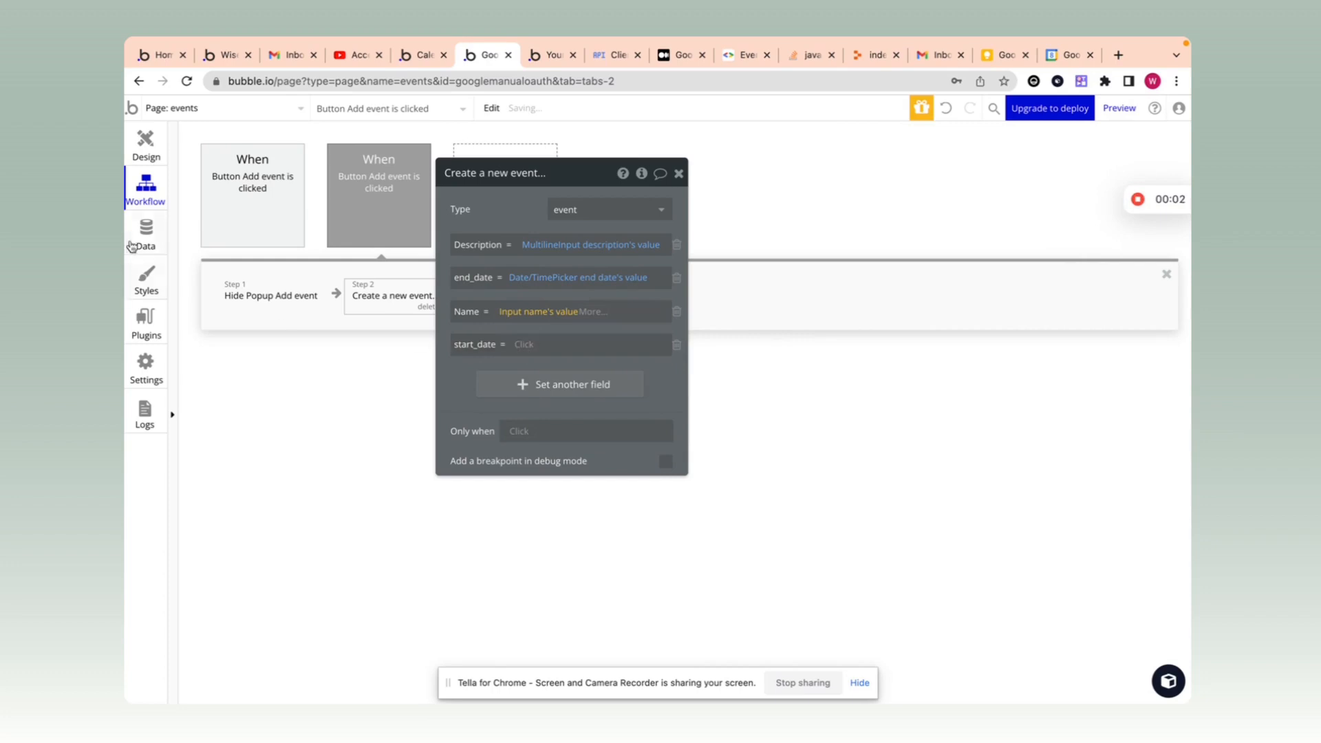
click(525, 346)
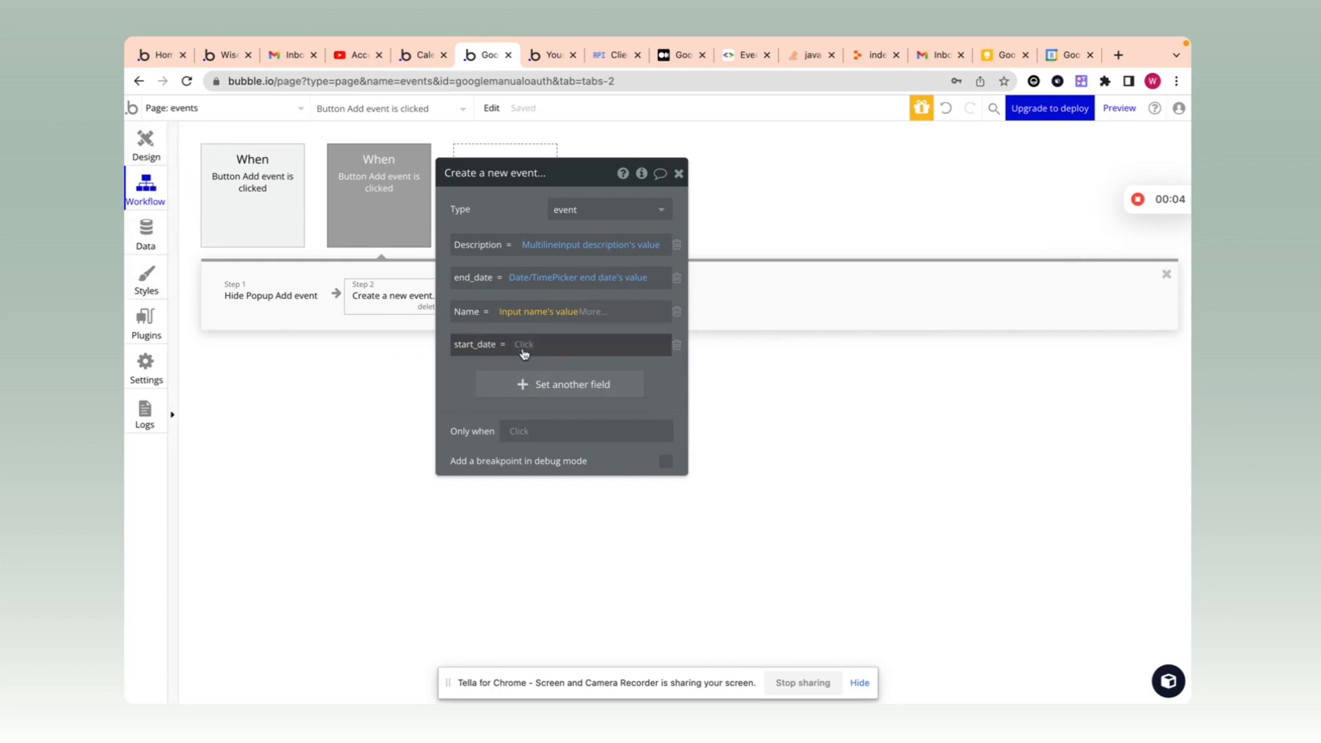
text(star)
click(573, 386)
click(571, 378)
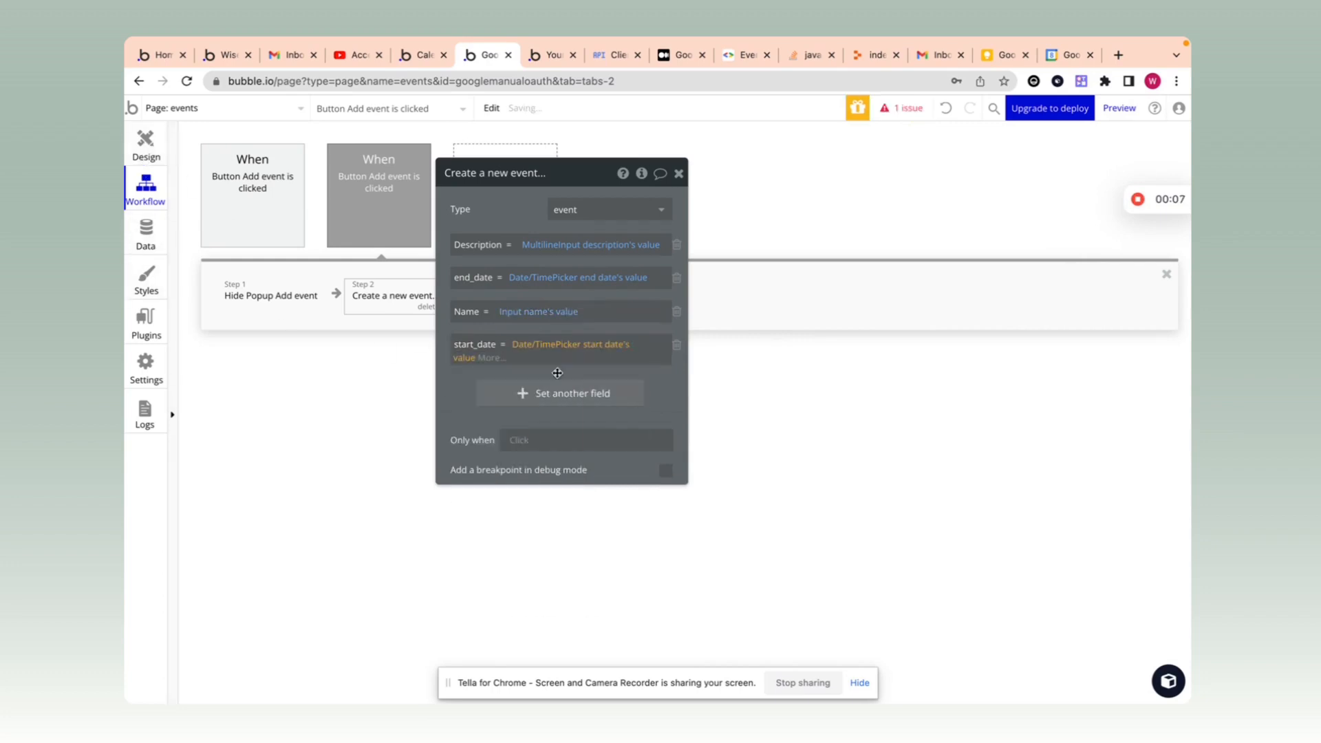
click(580, 292)
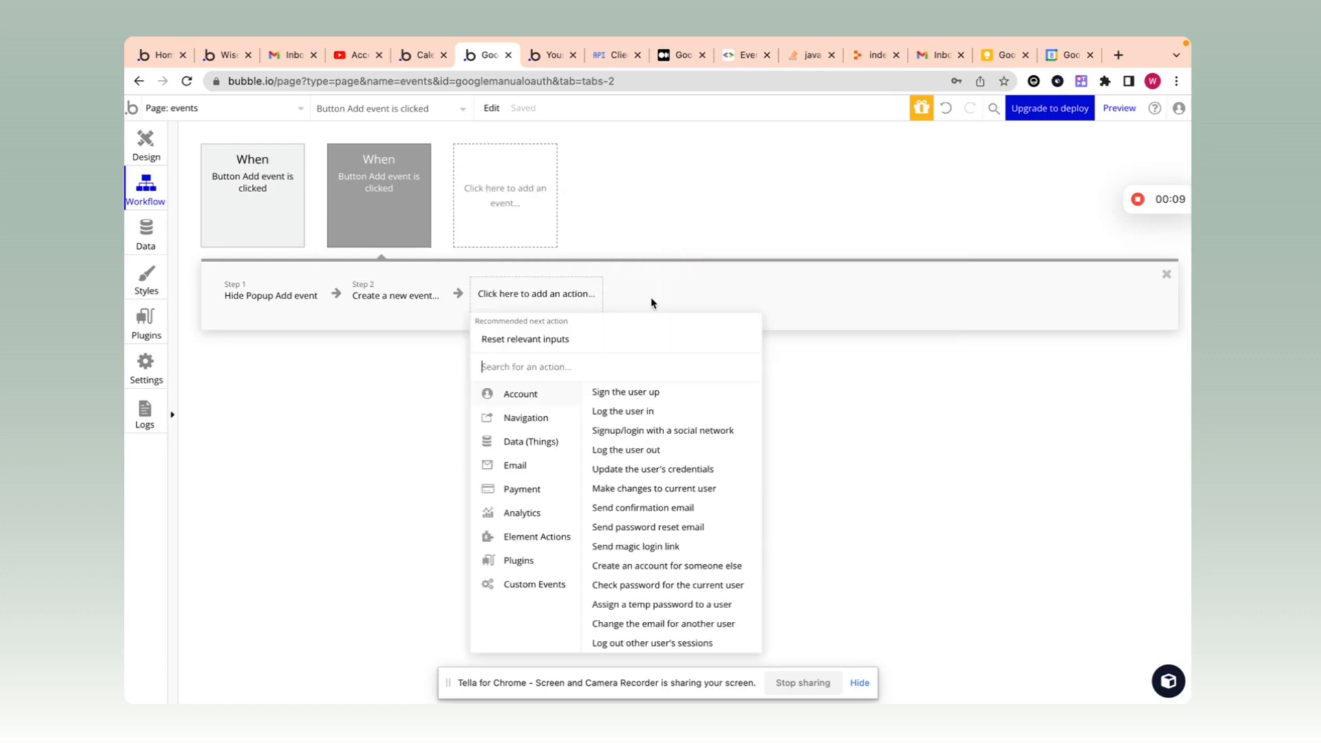
Step: Add an AirAlert - Standard step headed 'Event created' with message 'Event created successfully'
text(air)
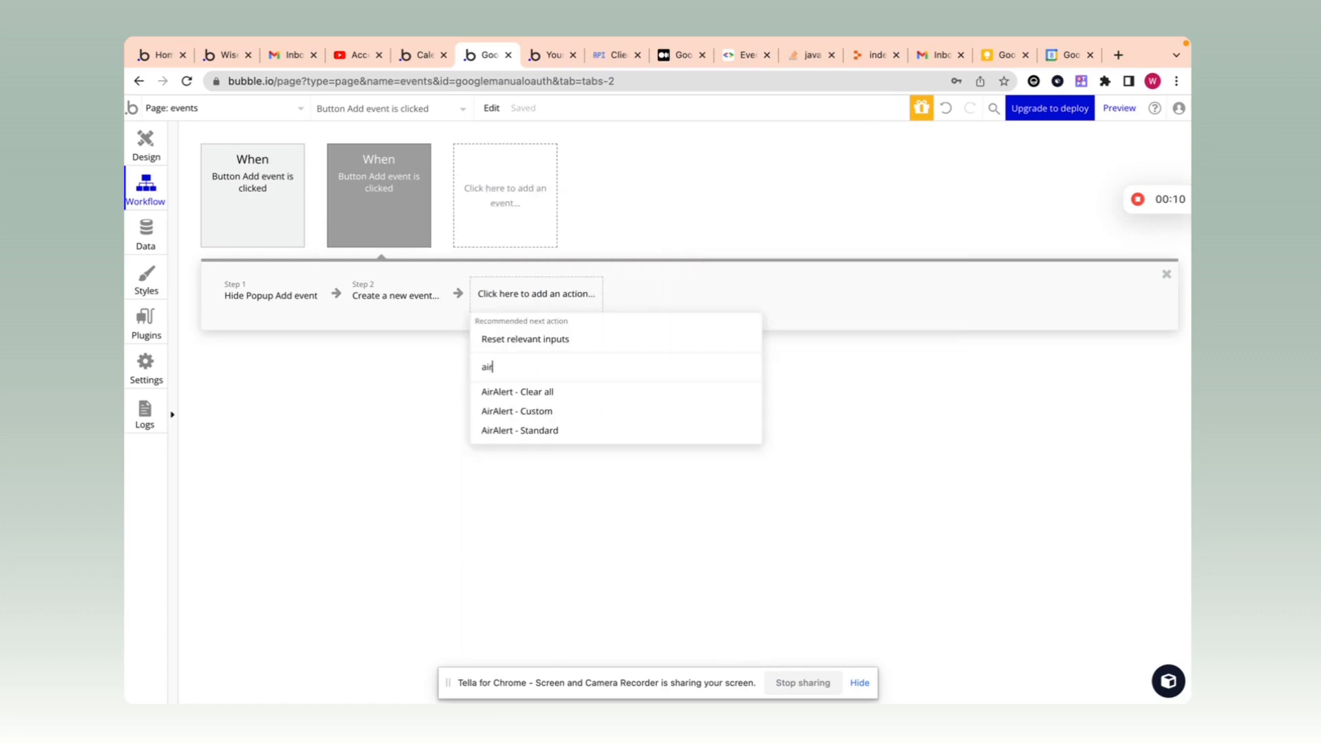
click(545, 431)
click(879, 240)
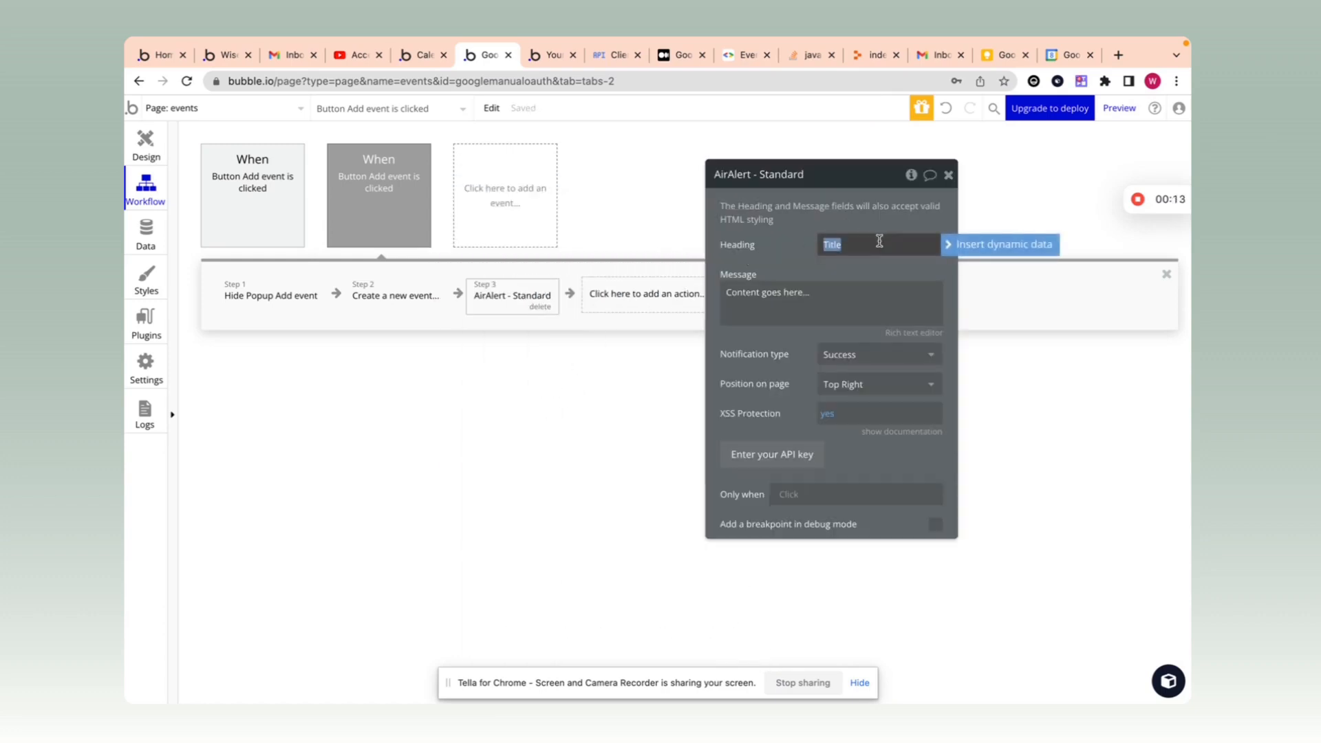
text(<b> Event created </b>)
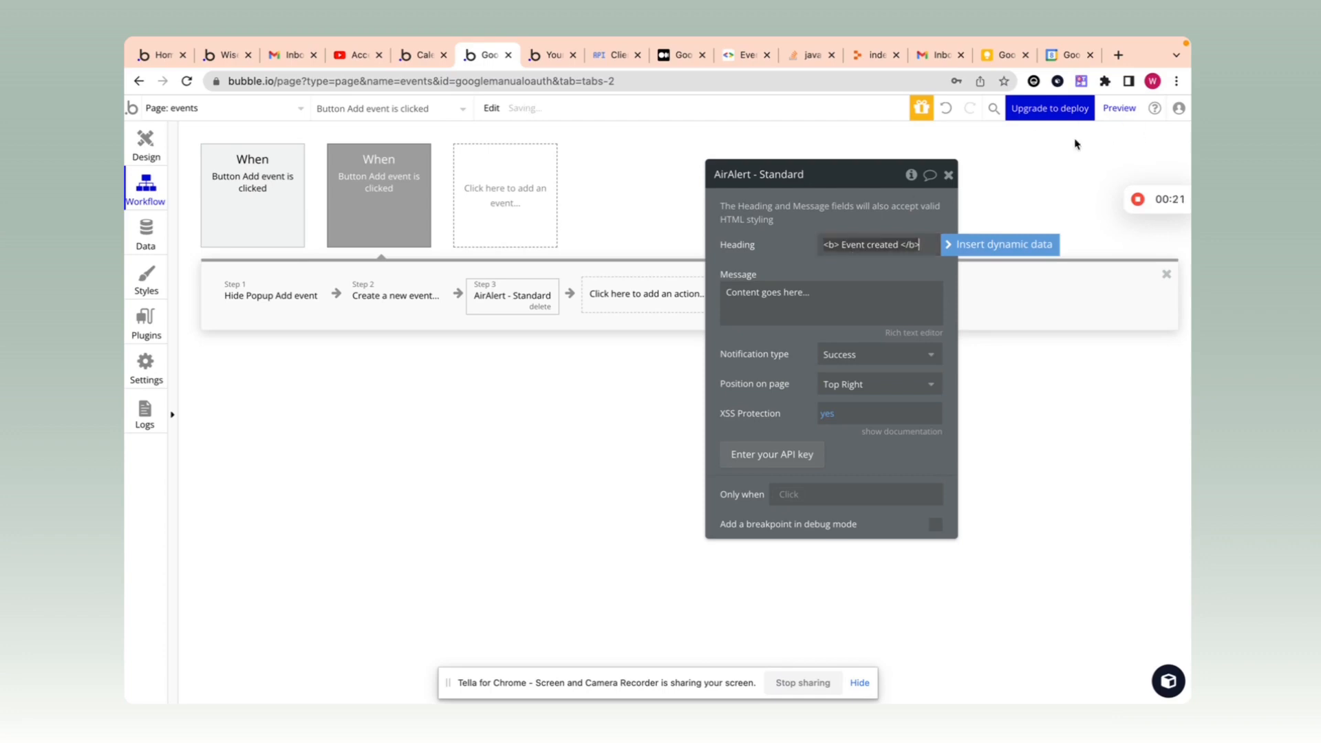
triple_click(816, 284)
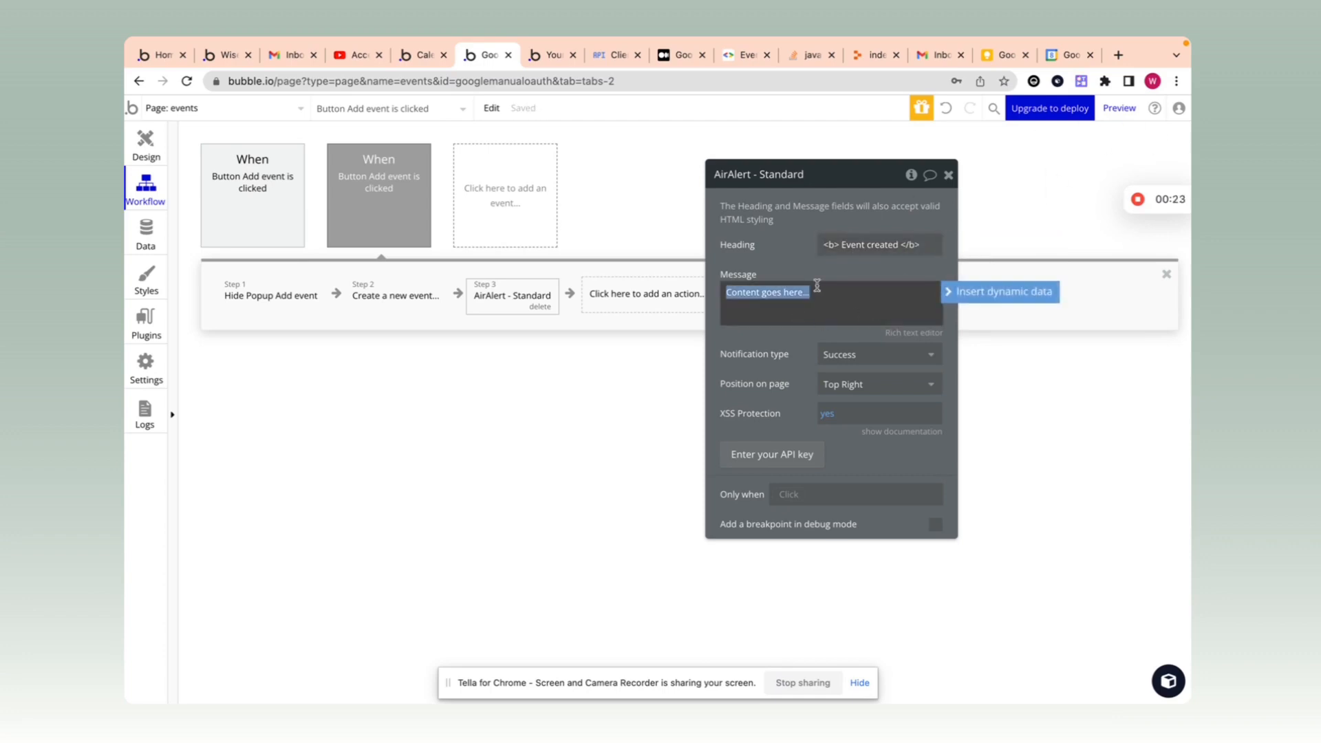
text(Event created successfully)
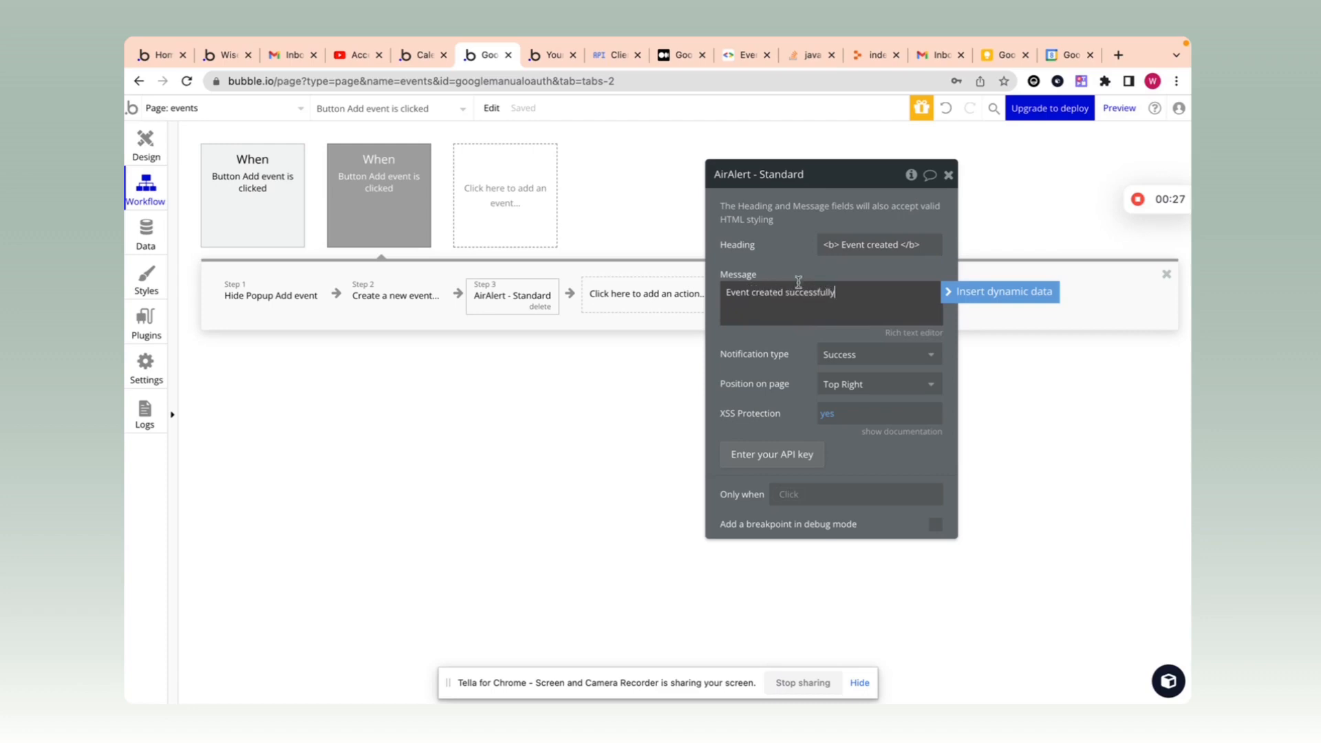
click(948, 174)
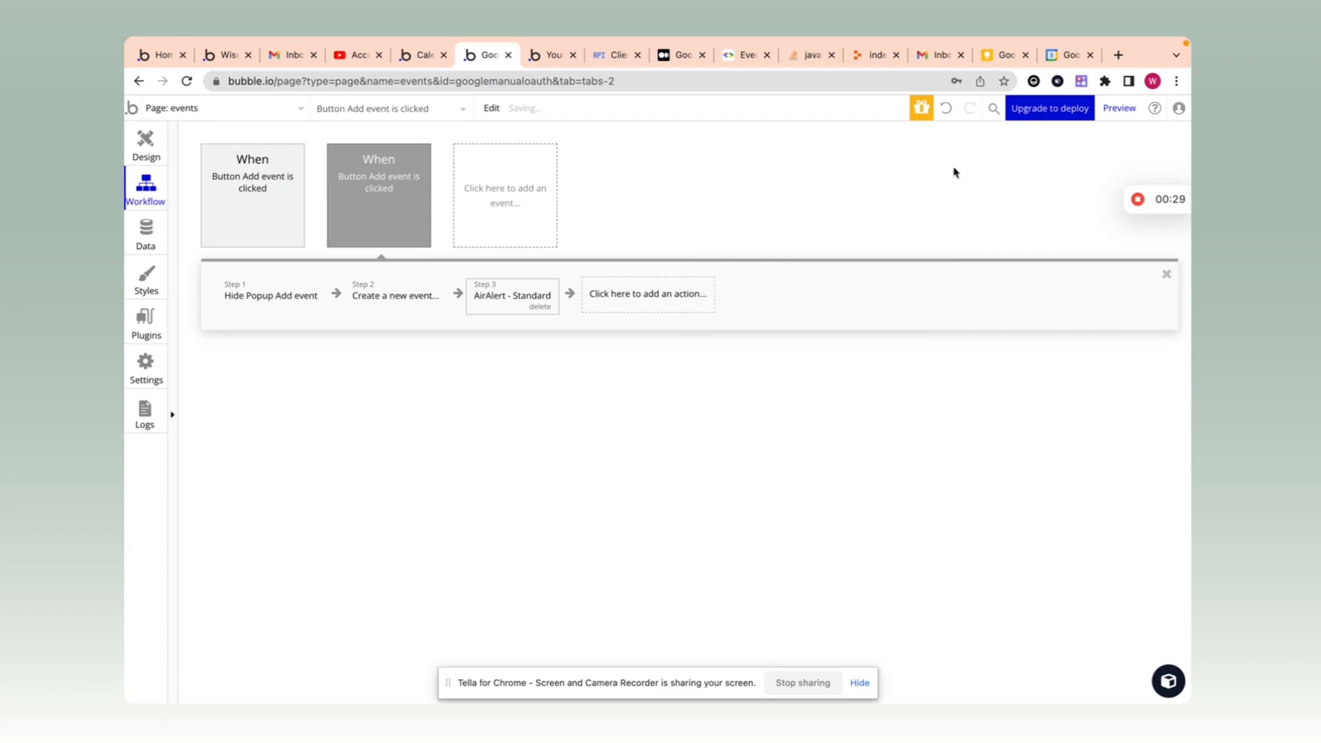
click(386, 295)
click(481, 296)
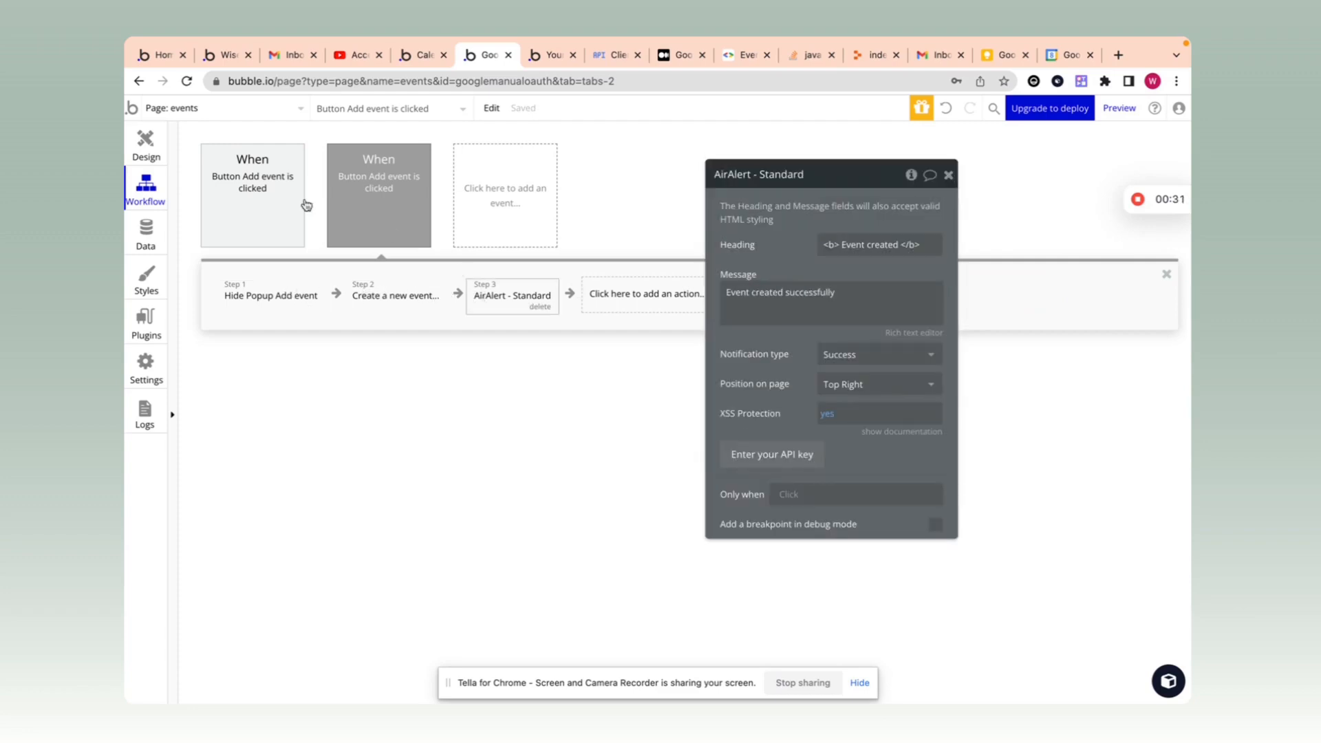
Step: Switch to the app preview and reload it to get the latest version
click(148, 145)
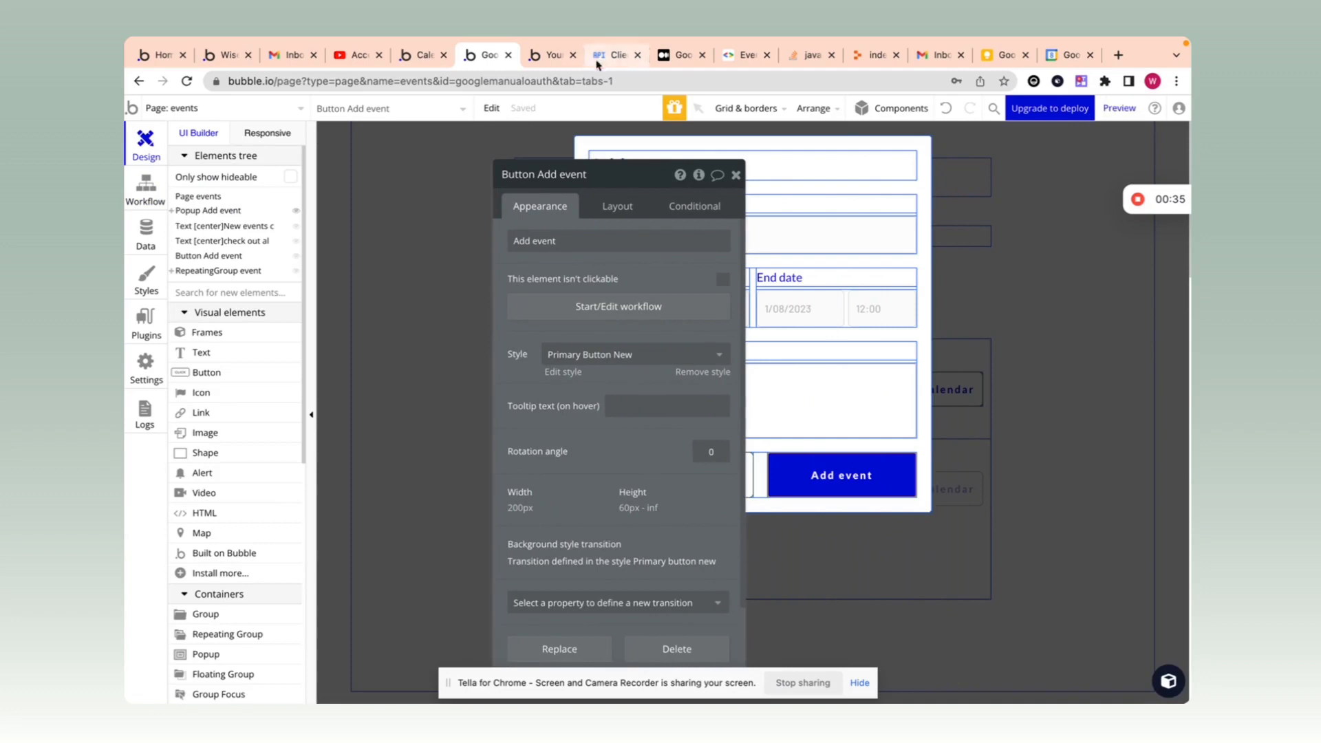
click(550, 54)
click(554, 110)
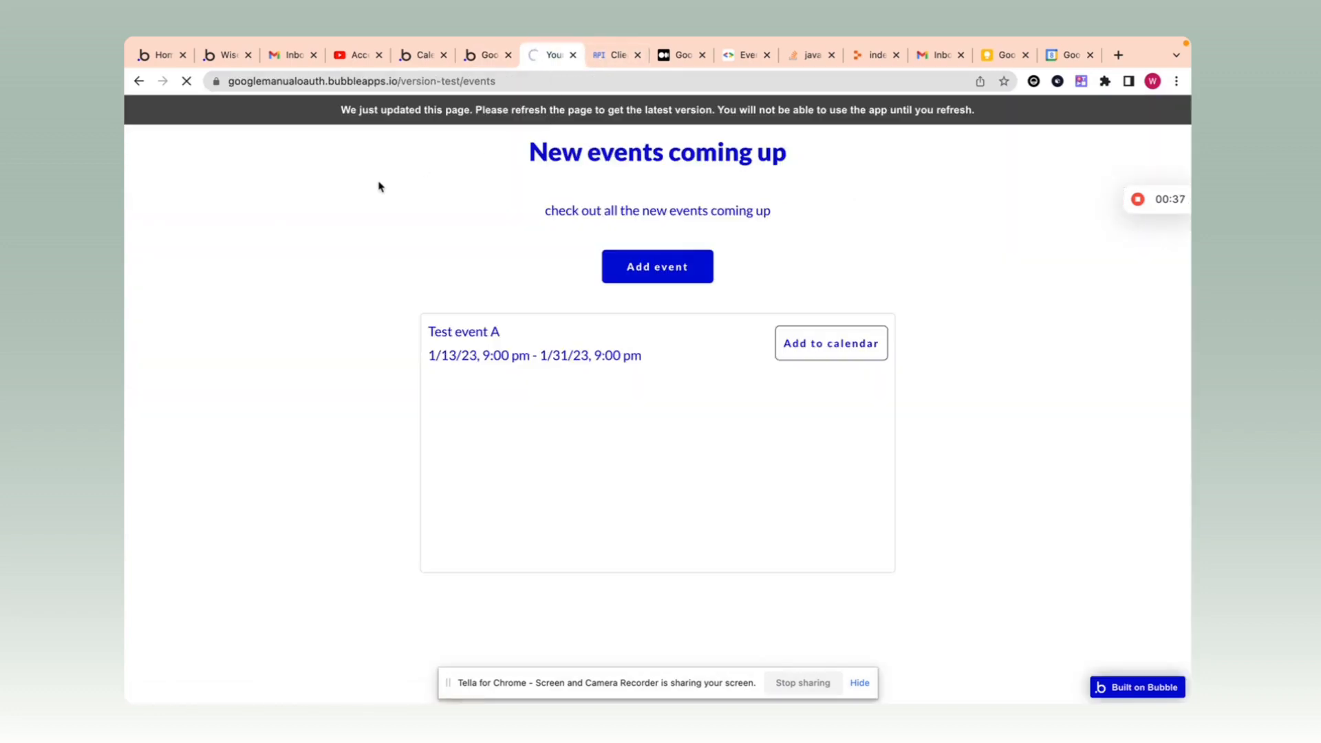
Step: Start a new event named 'Test event 2' starting 1/08/2023 at 13:00
click(643, 278)
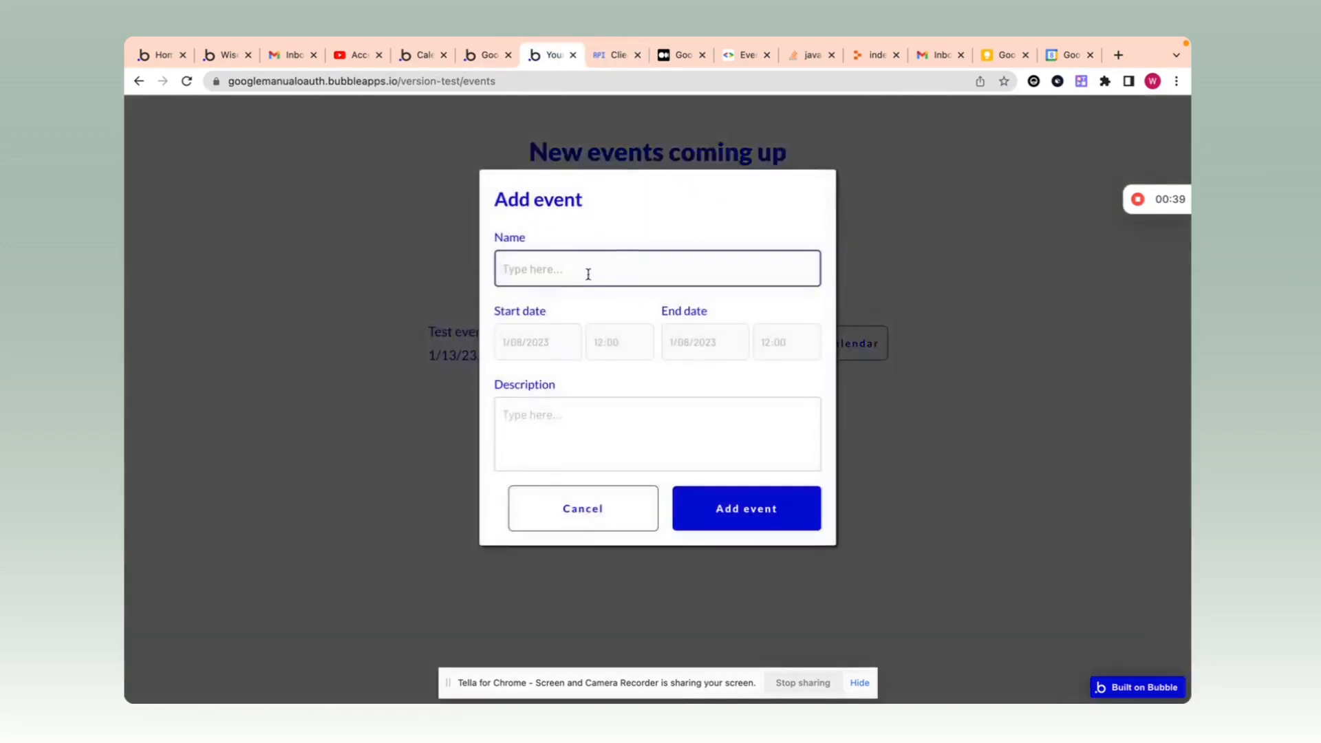
text(Test event 2)
click(529, 351)
click(521, 445)
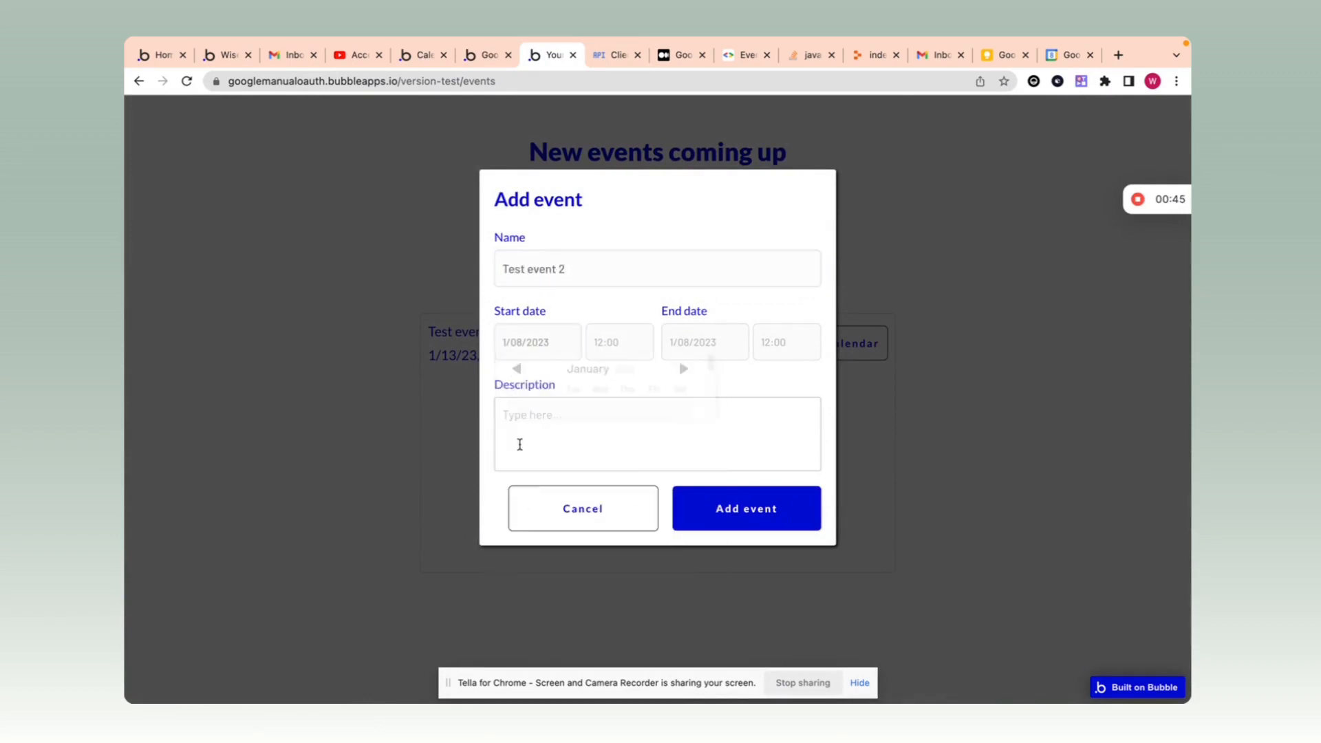
click(633, 345)
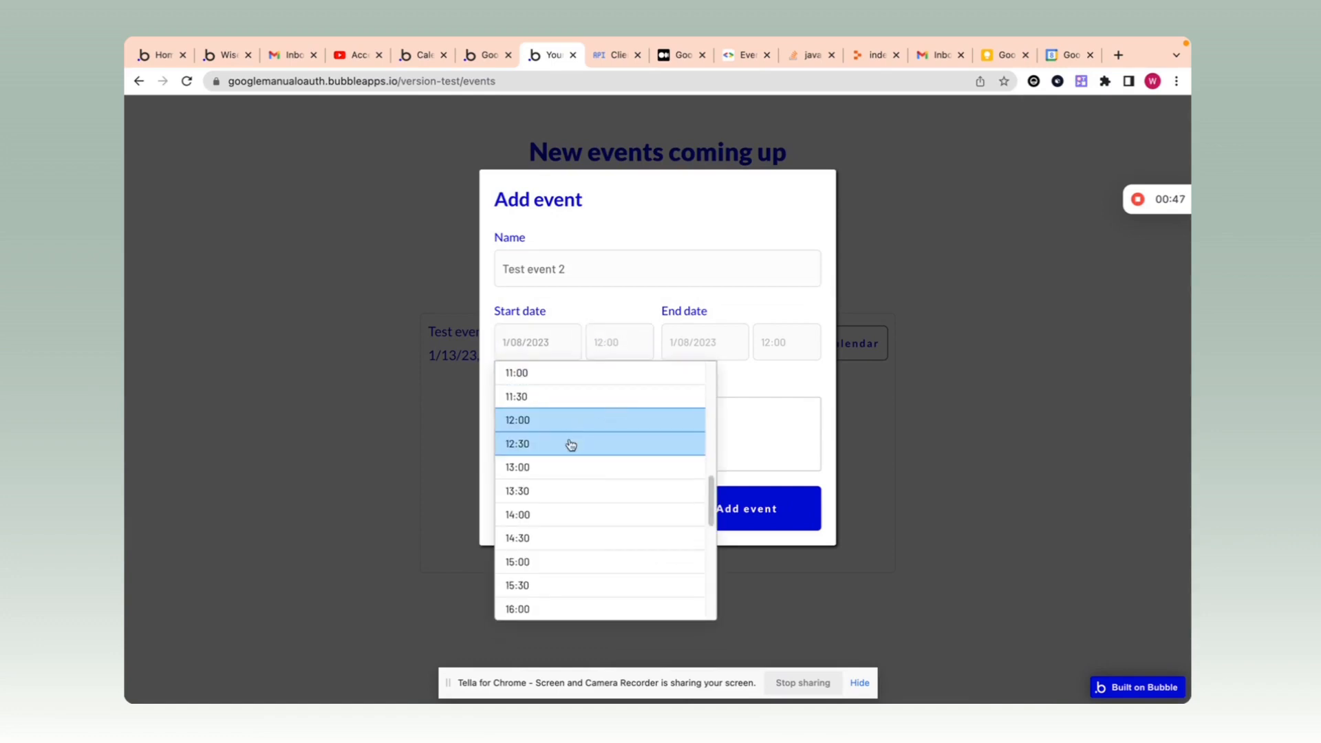
click(567, 474)
Step: Give it end time 13:30, description 'This is an awesome event', and submit it
click(698, 341)
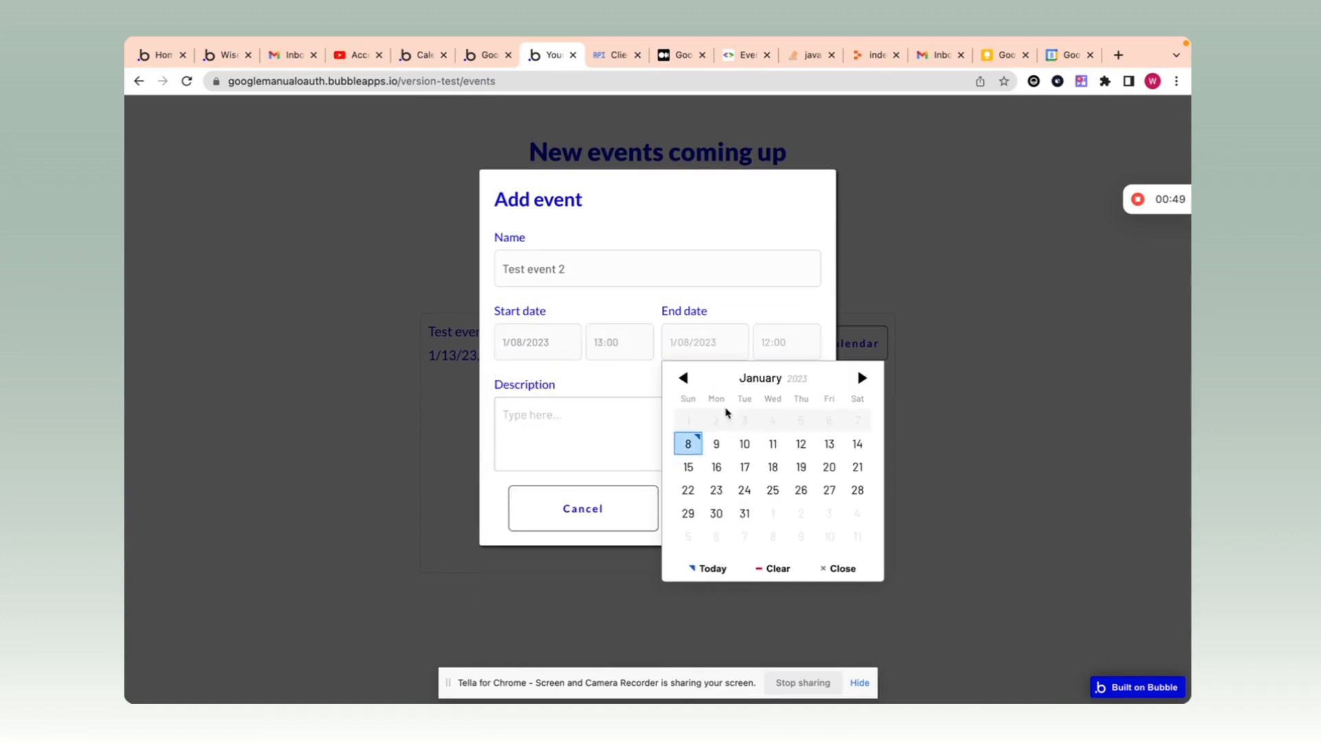
click(688, 455)
click(768, 350)
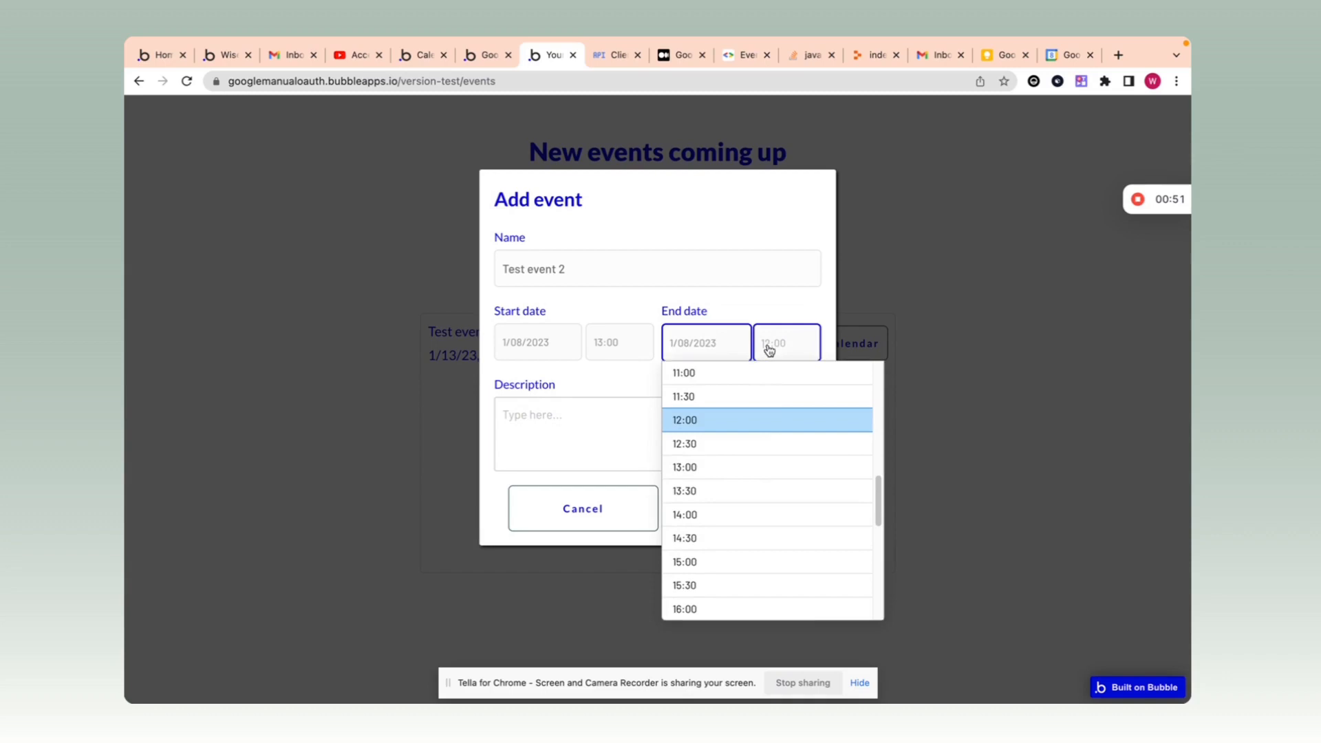
click(729, 495)
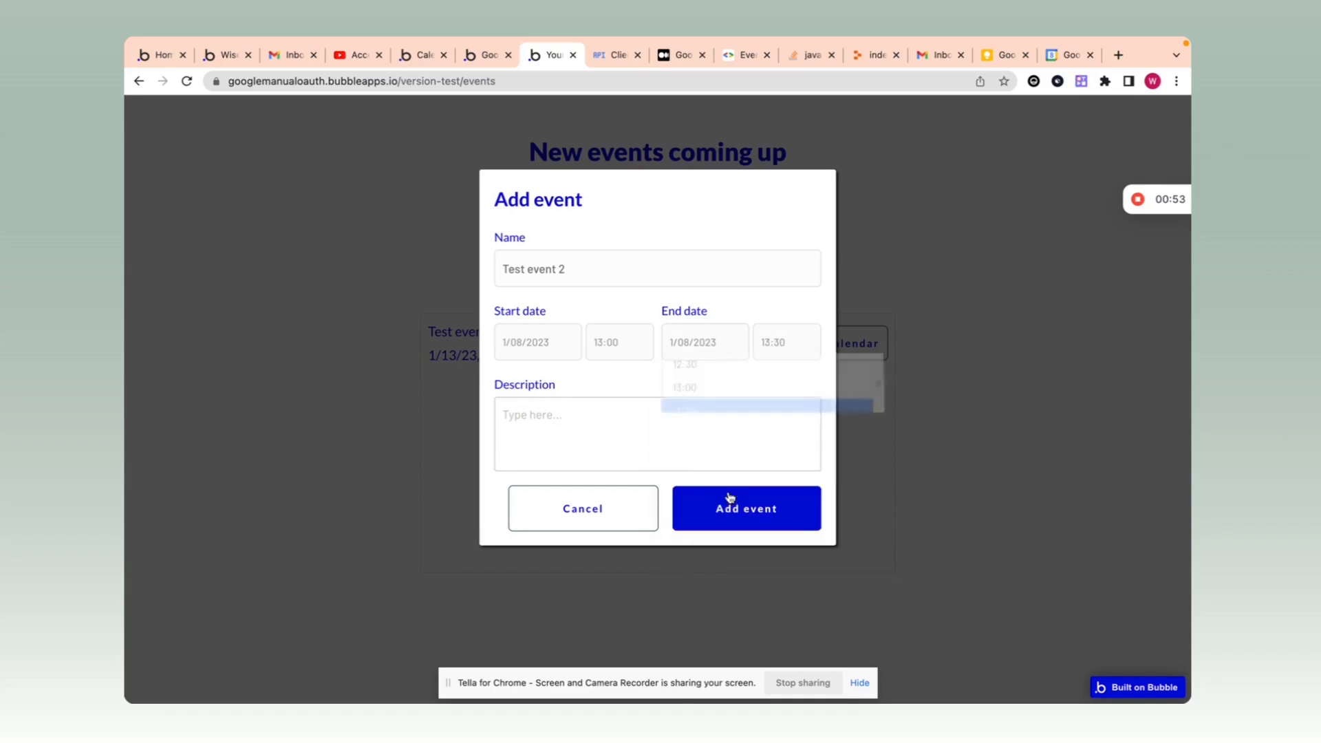
click(578, 426)
text(This is an awesome event)
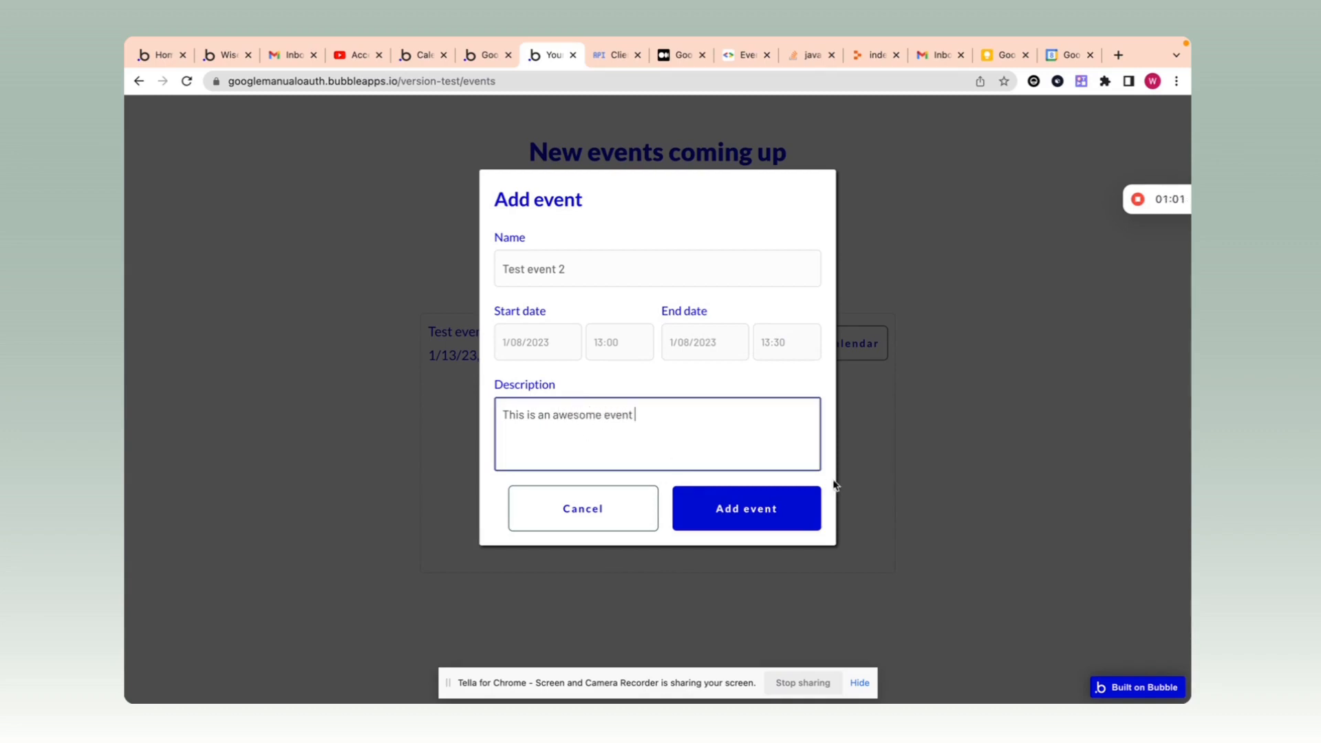
click(771, 508)
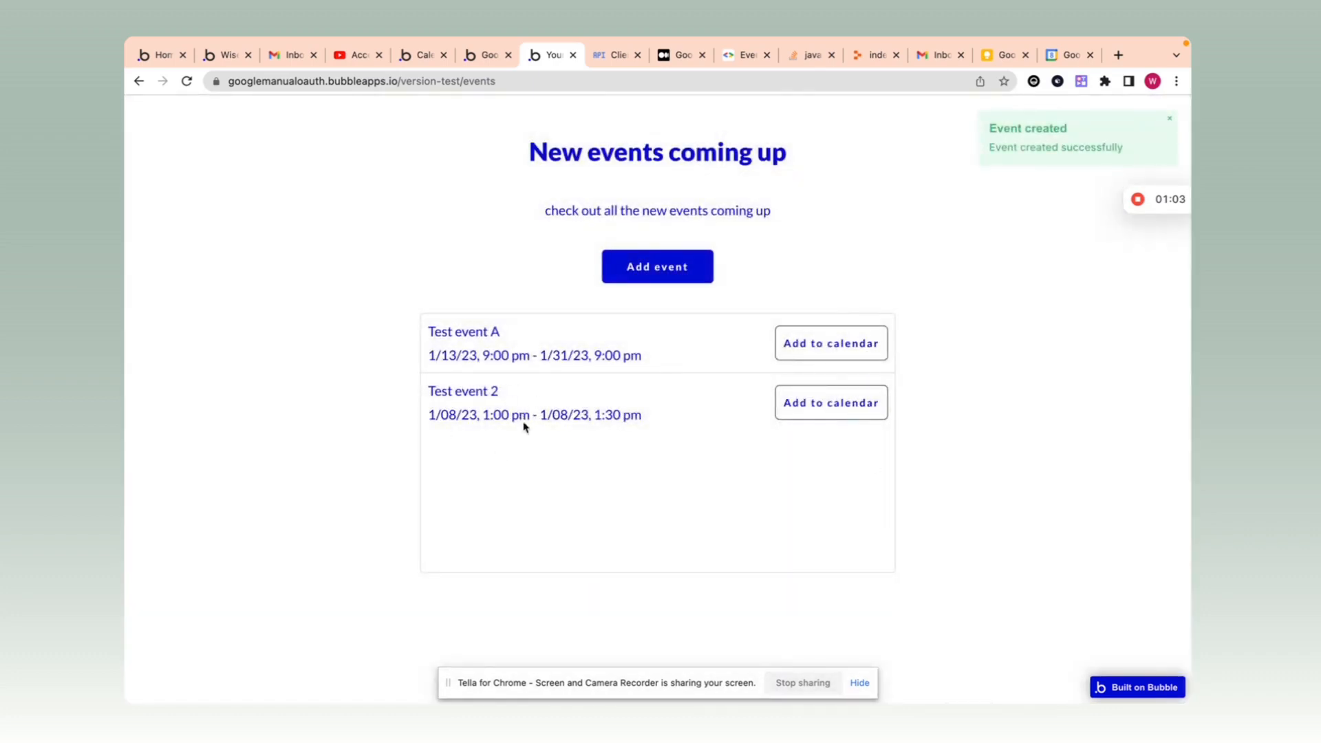
Step: Back in the editor, inspect the events repeating group and its search constraints
click(484, 55)
click(1038, 316)
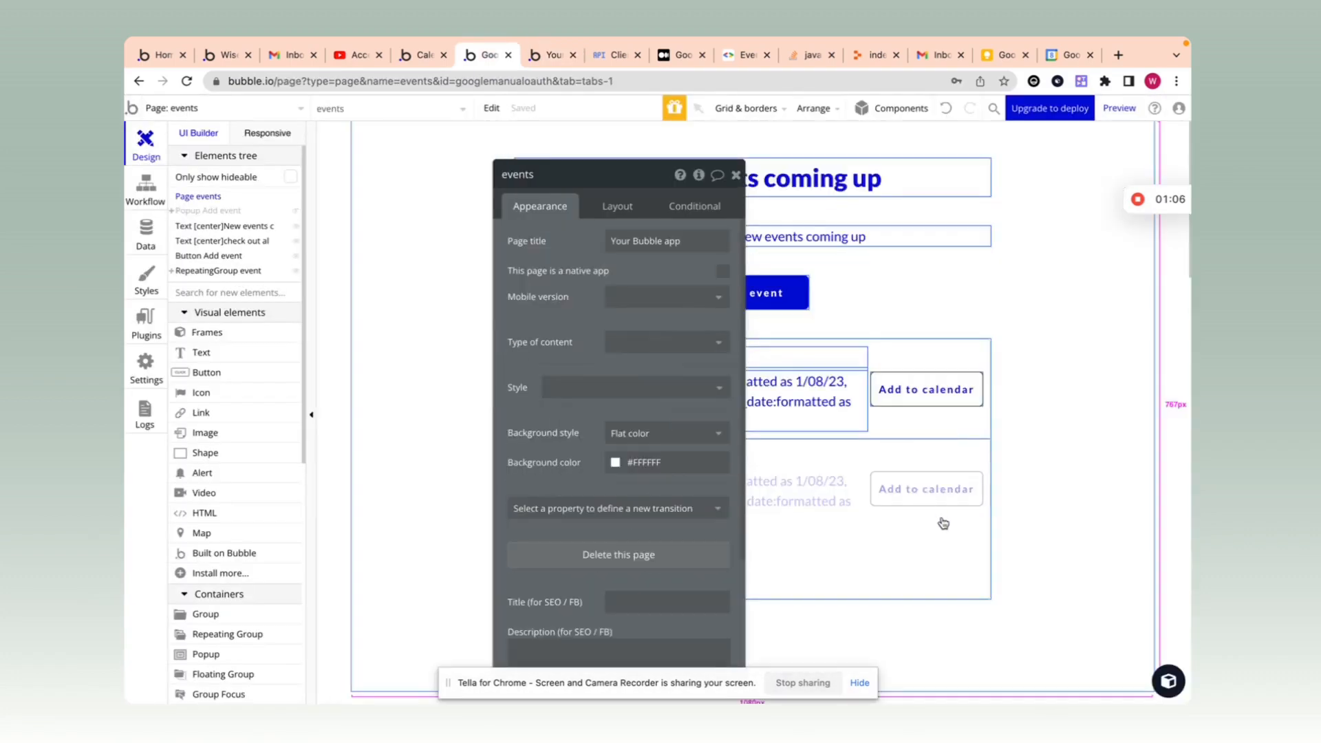
click(942, 521)
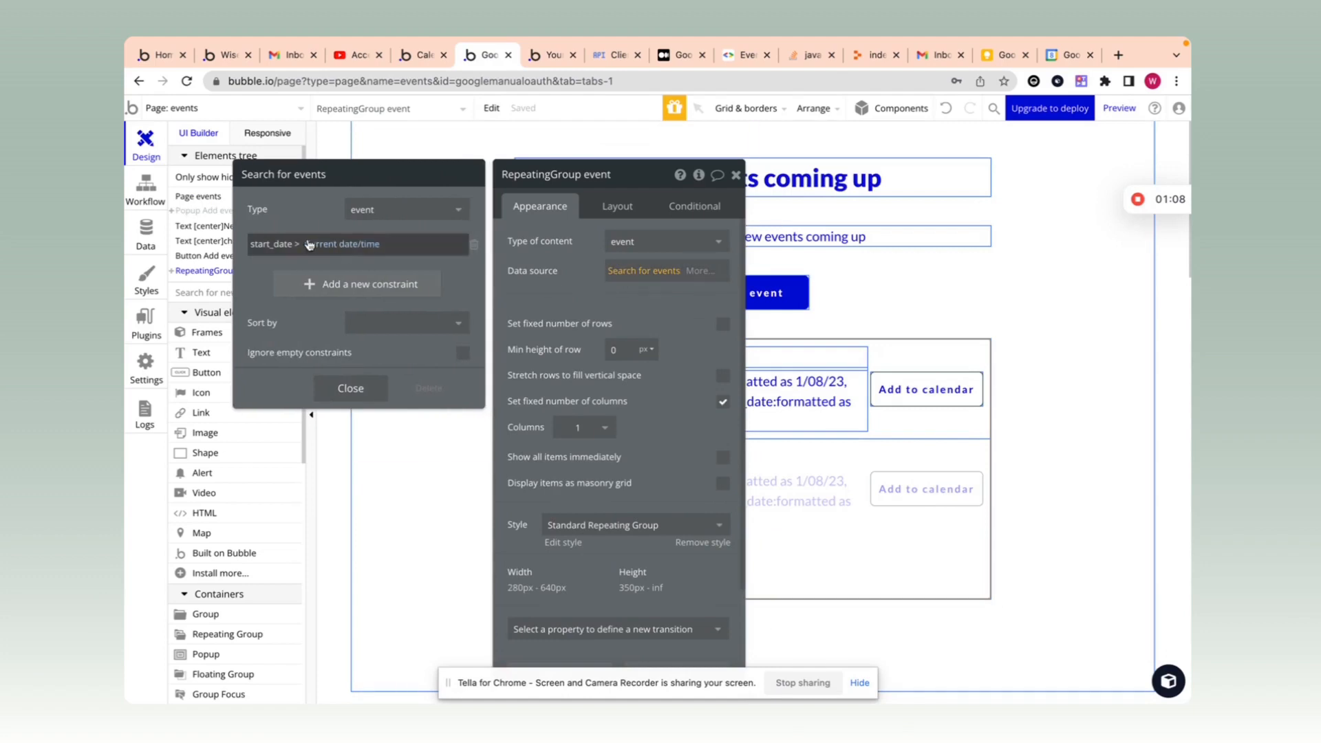
click(350, 389)
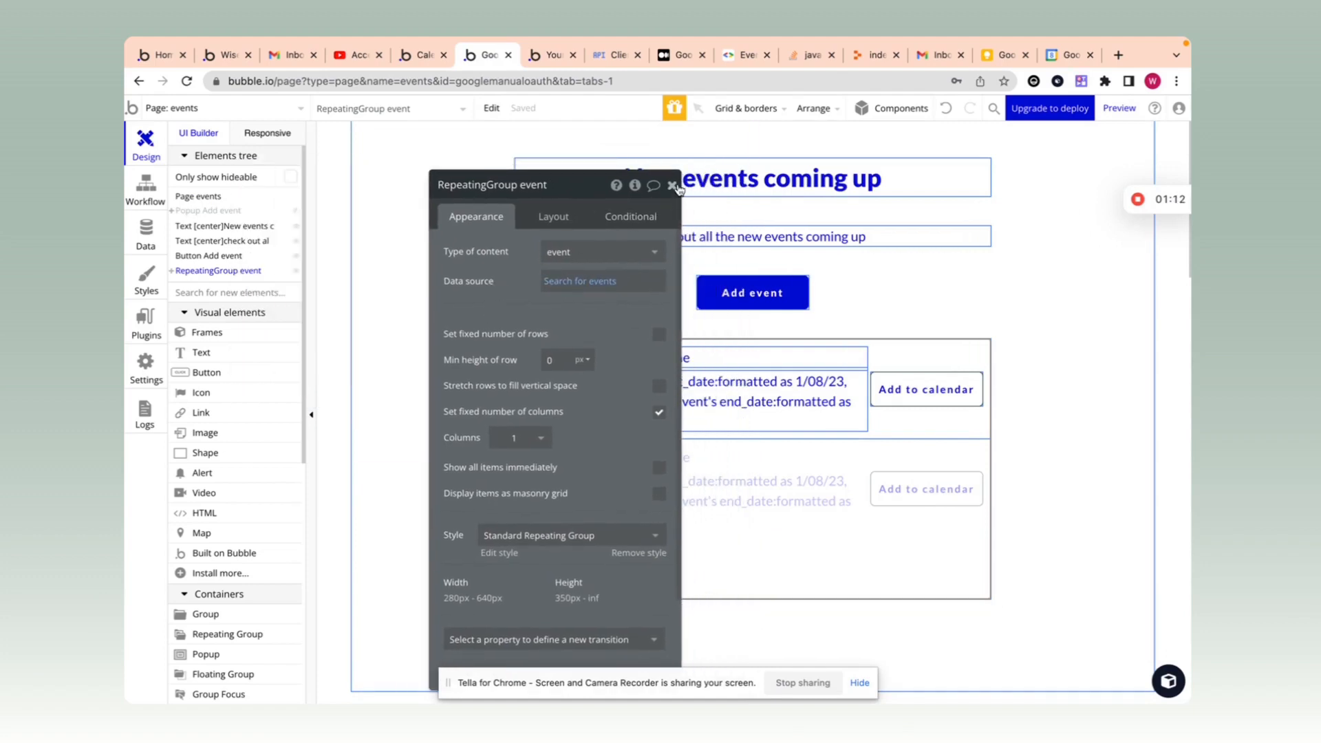
click(673, 185)
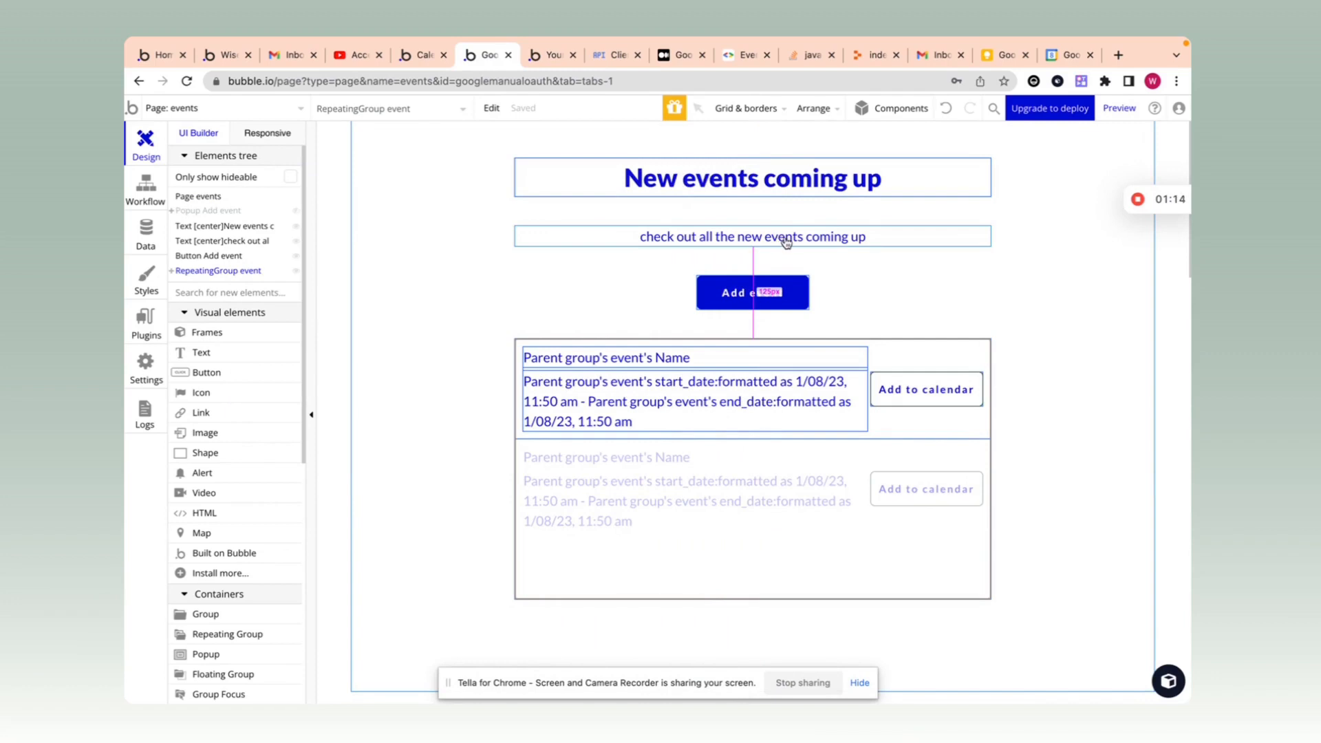
scroll(867, 412, down, 1)
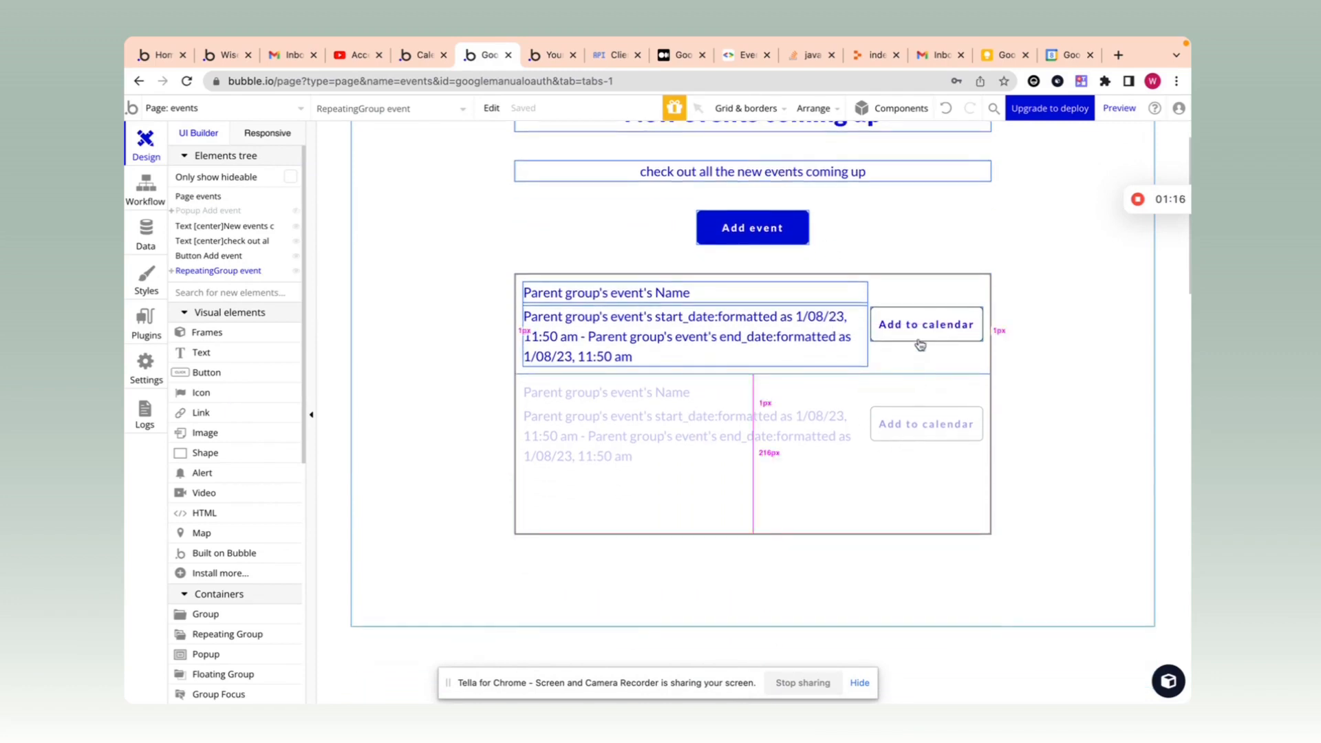
scroll(901, 357, up, 1)
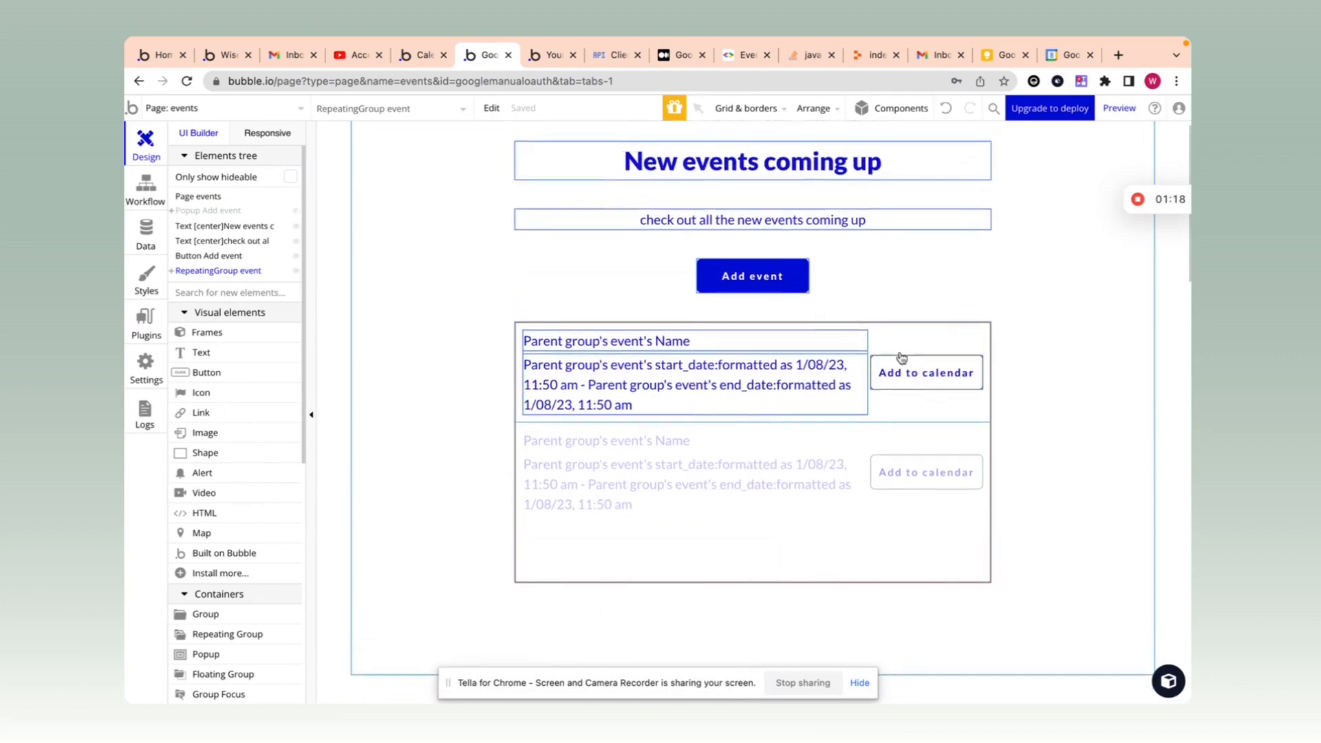
scroll(901, 357, down, 1)
scroll(900, 357, up, 1)
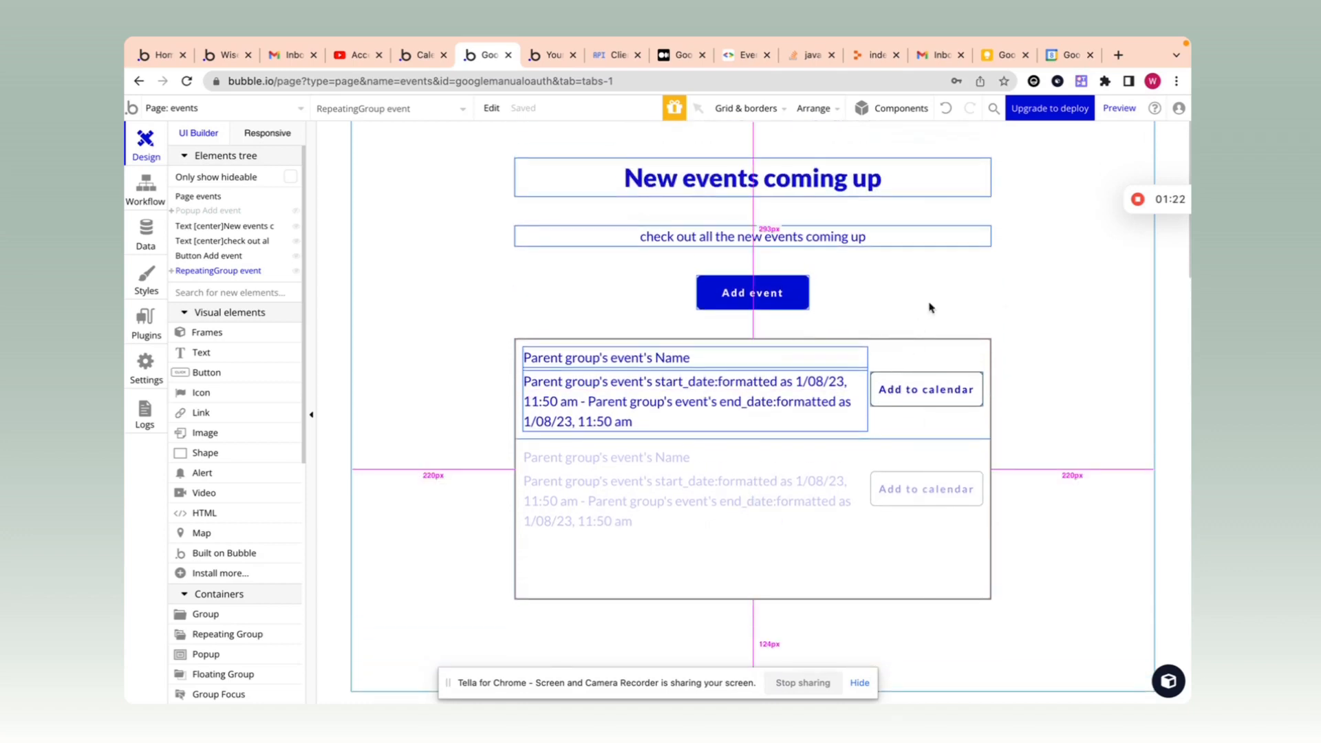
Step: Check the Add to calendar button's properties, then go to the calendar app's API Connector
double_click(944, 389)
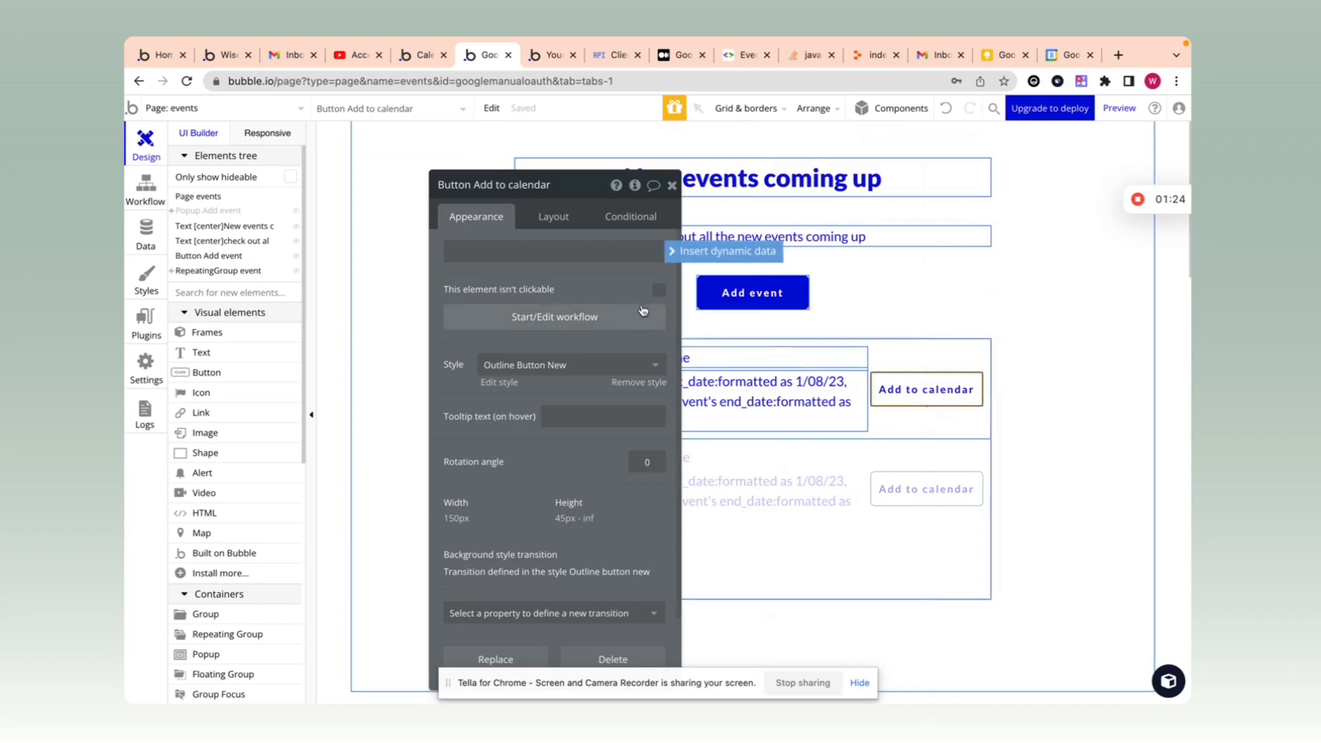
drag(615, 278, 593, 293)
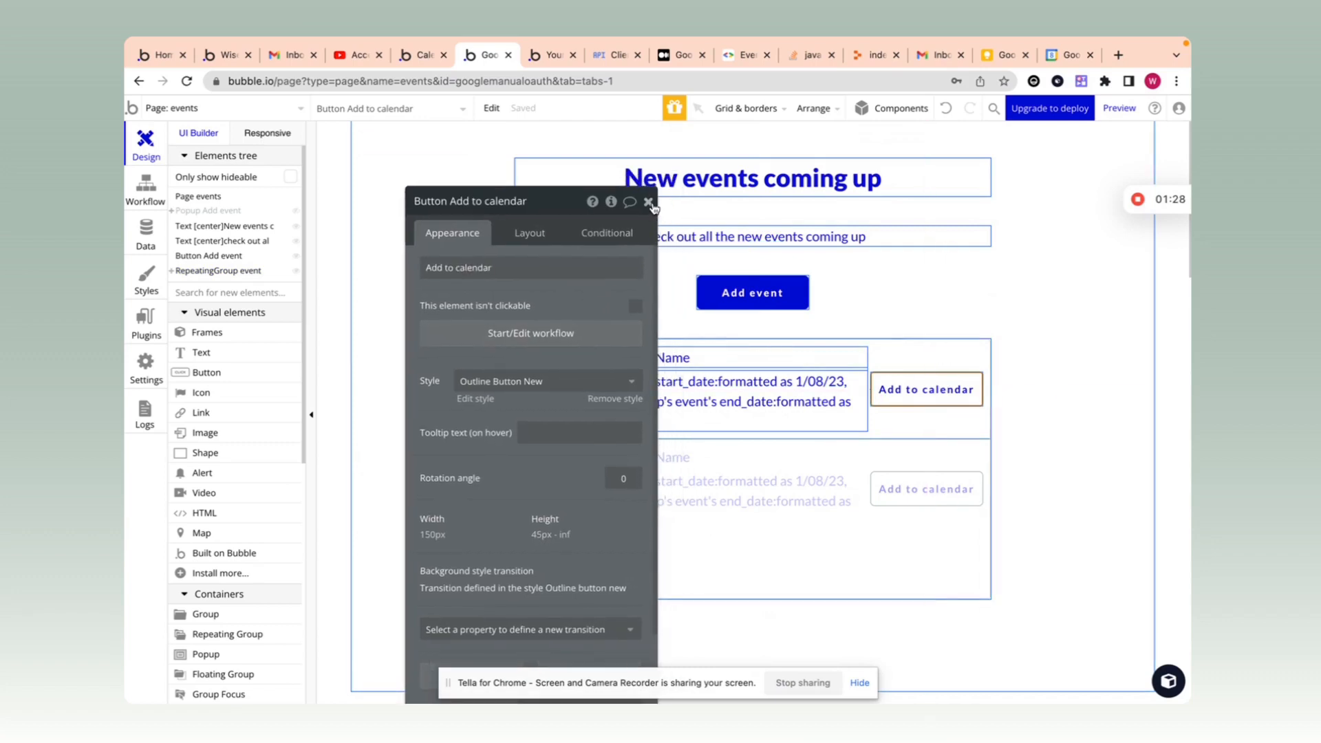
click(650, 203)
click(411, 55)
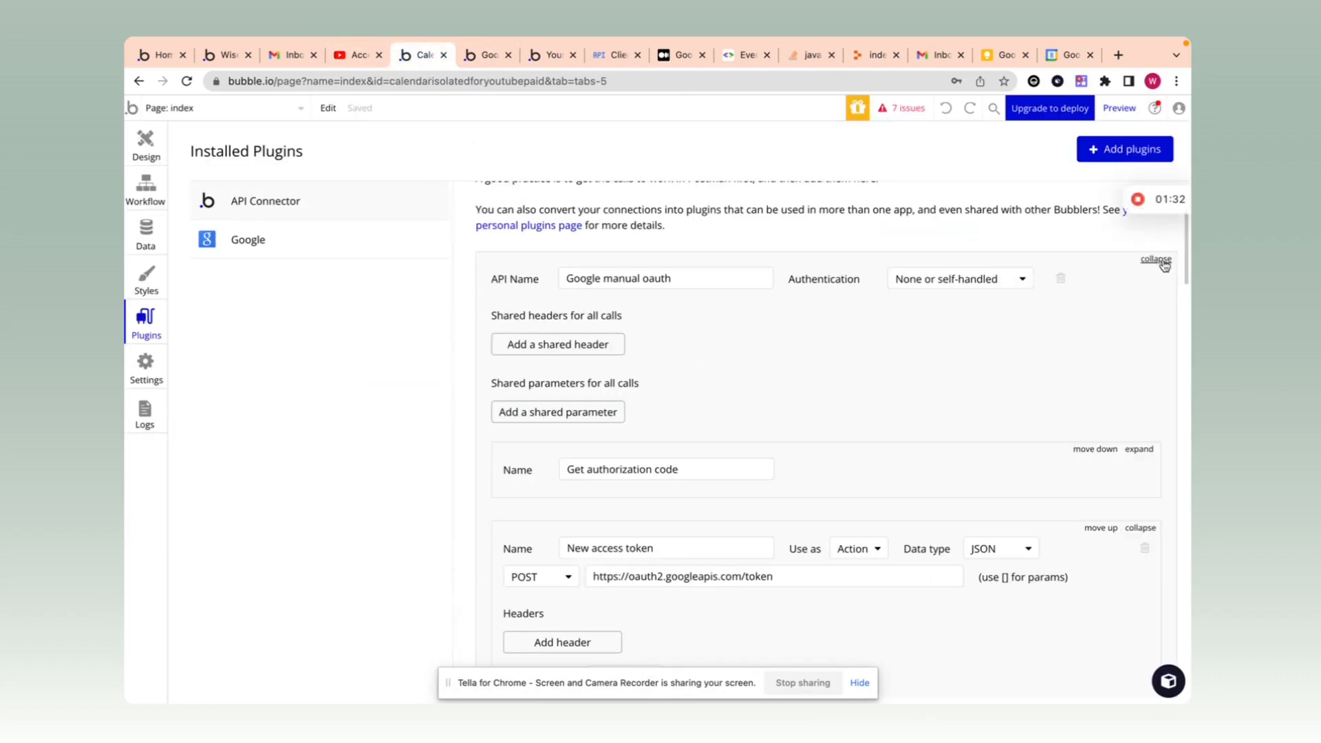
Step: Collapse the Google manual oauth and Google calendar events APIs in the API Connector
click(1156, 259)
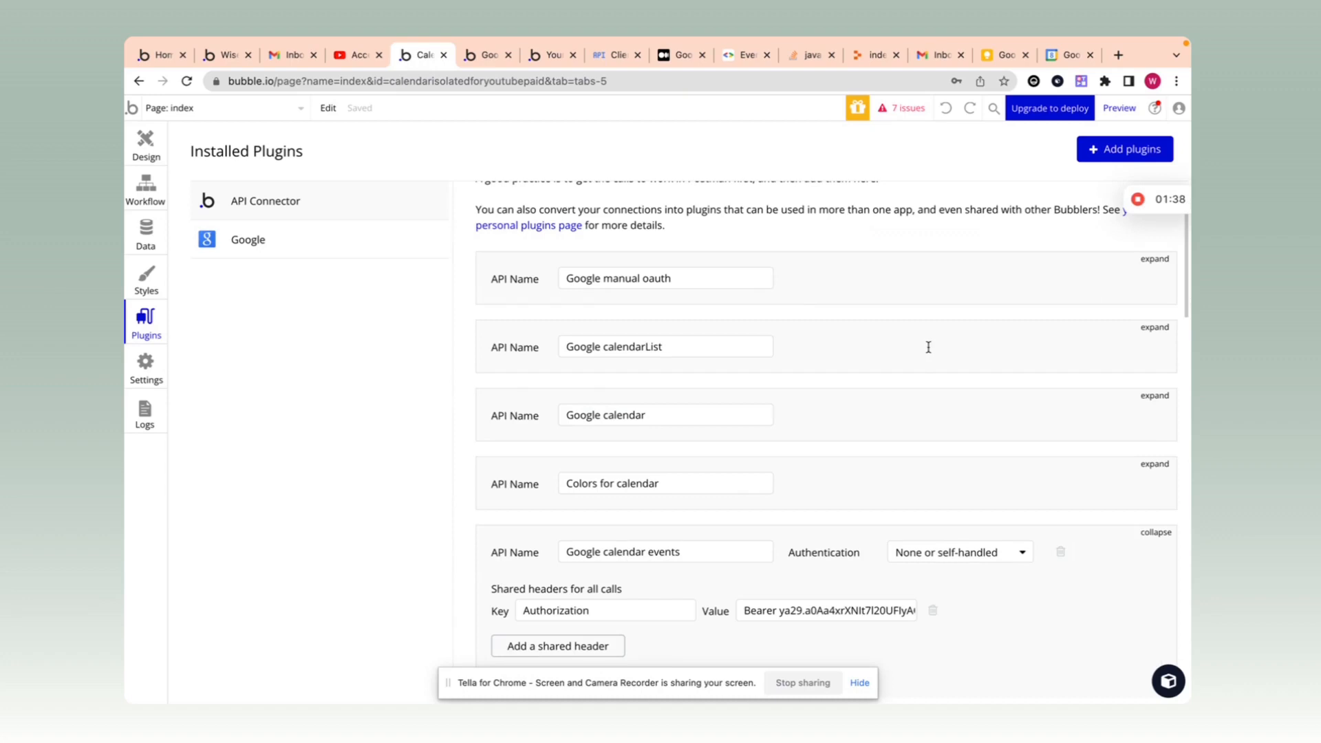
scroll(928, 347, down, 1)
click(1156, 530)
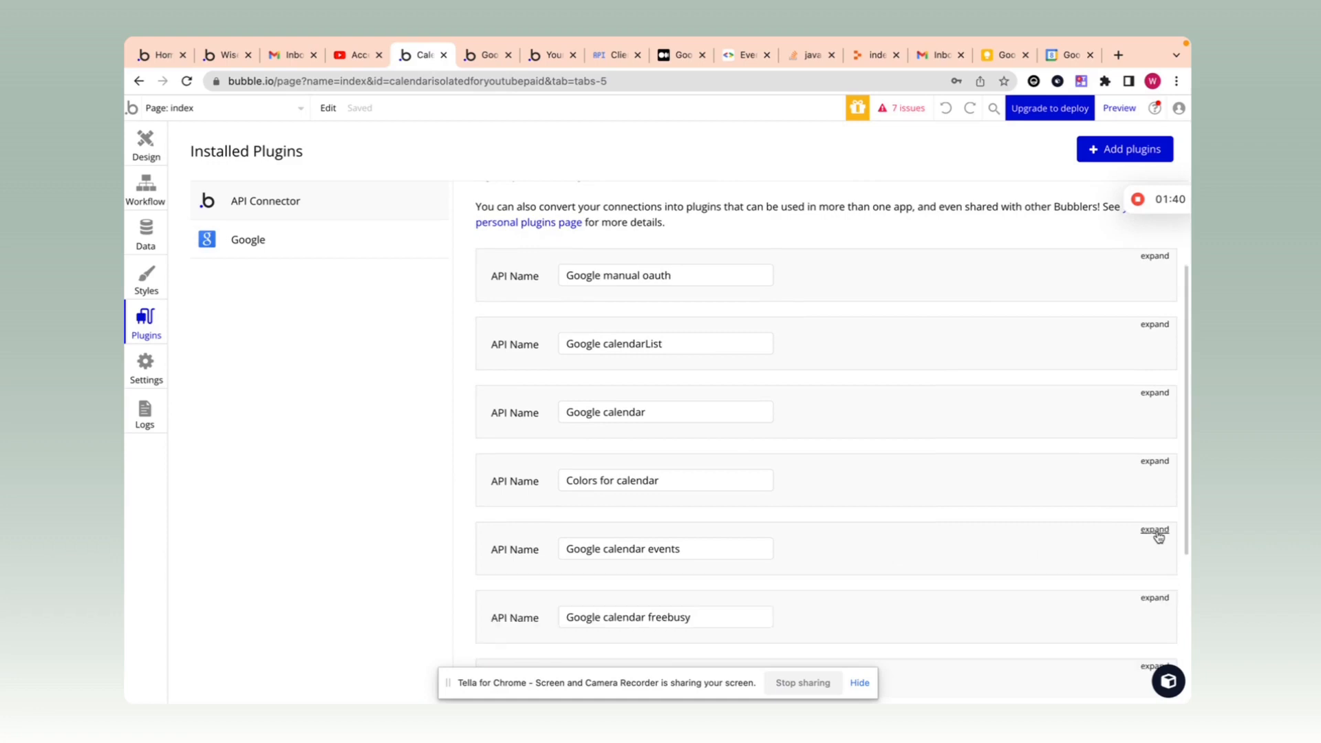
scroll(1067, 455, down, 2)
scroll(1067, 455, up, 3)
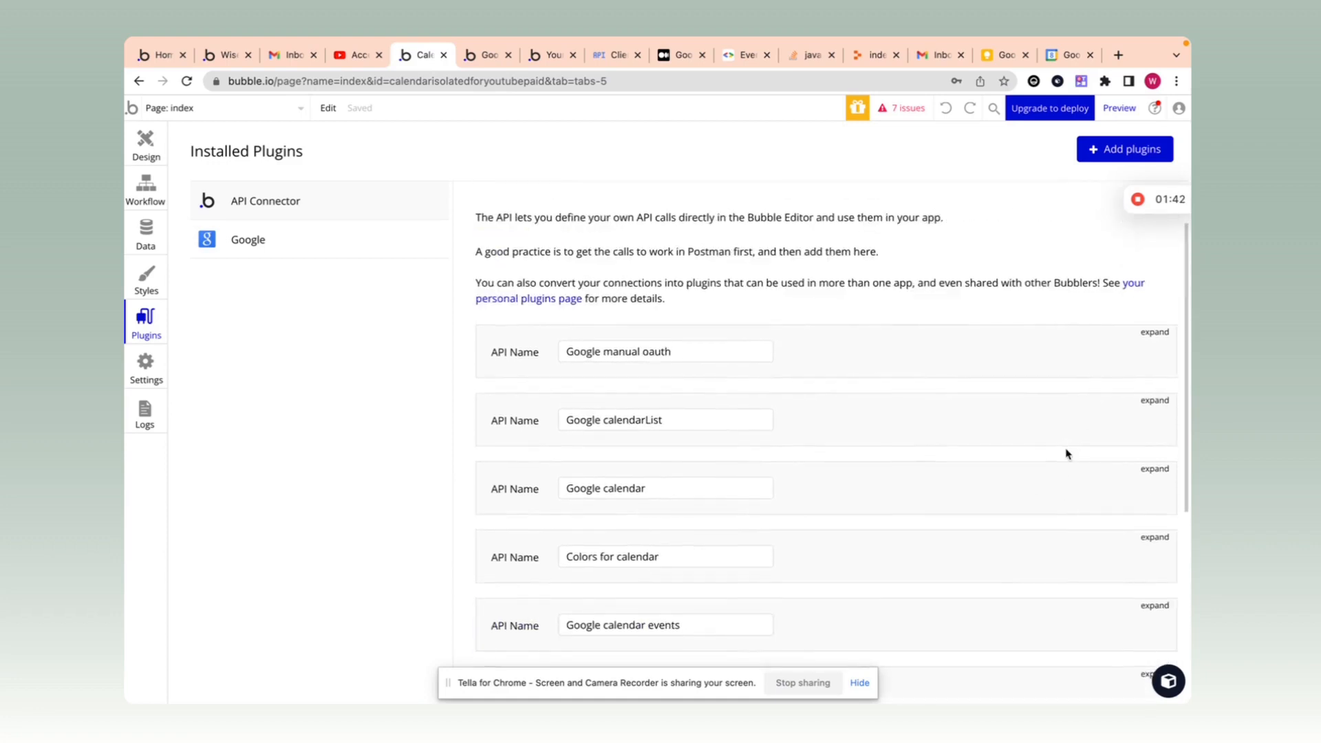
scroll(1064, 448, down, 2)
scroll(753, 331, down, 1)
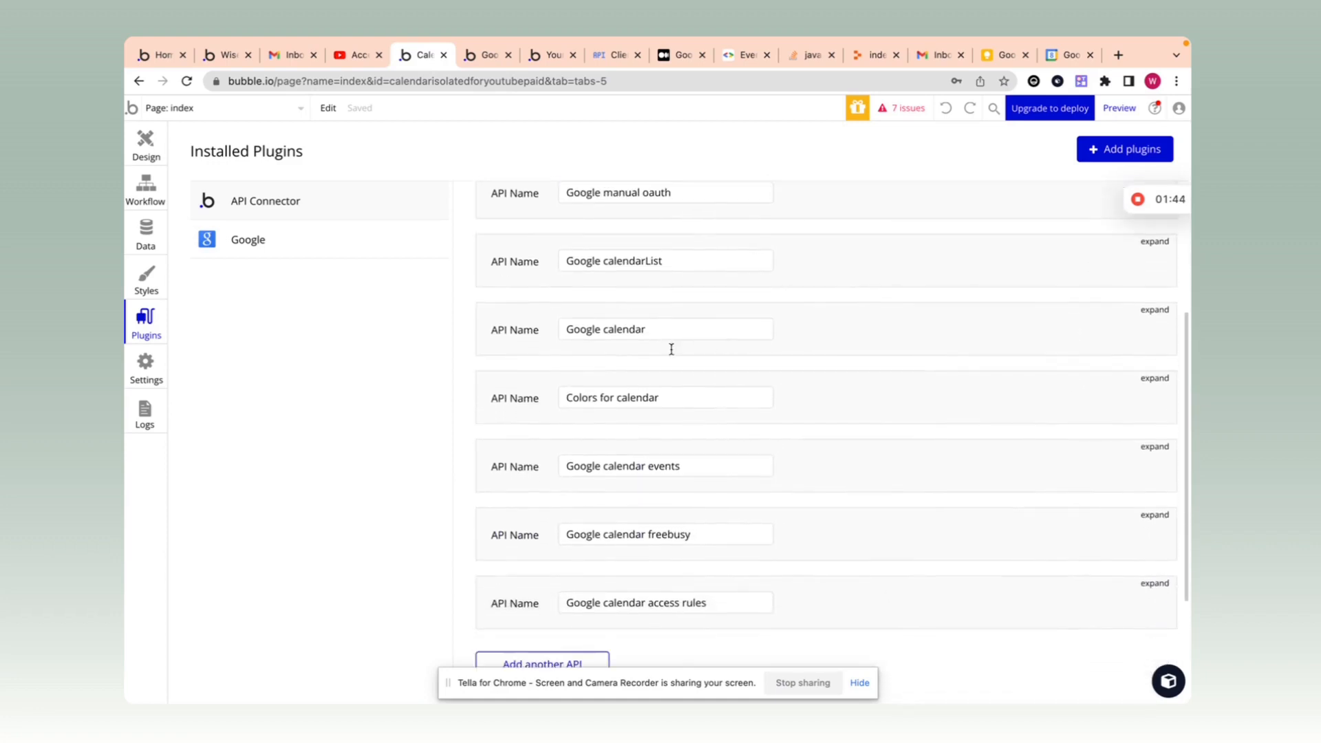
scroll(759, 399, down, 1)
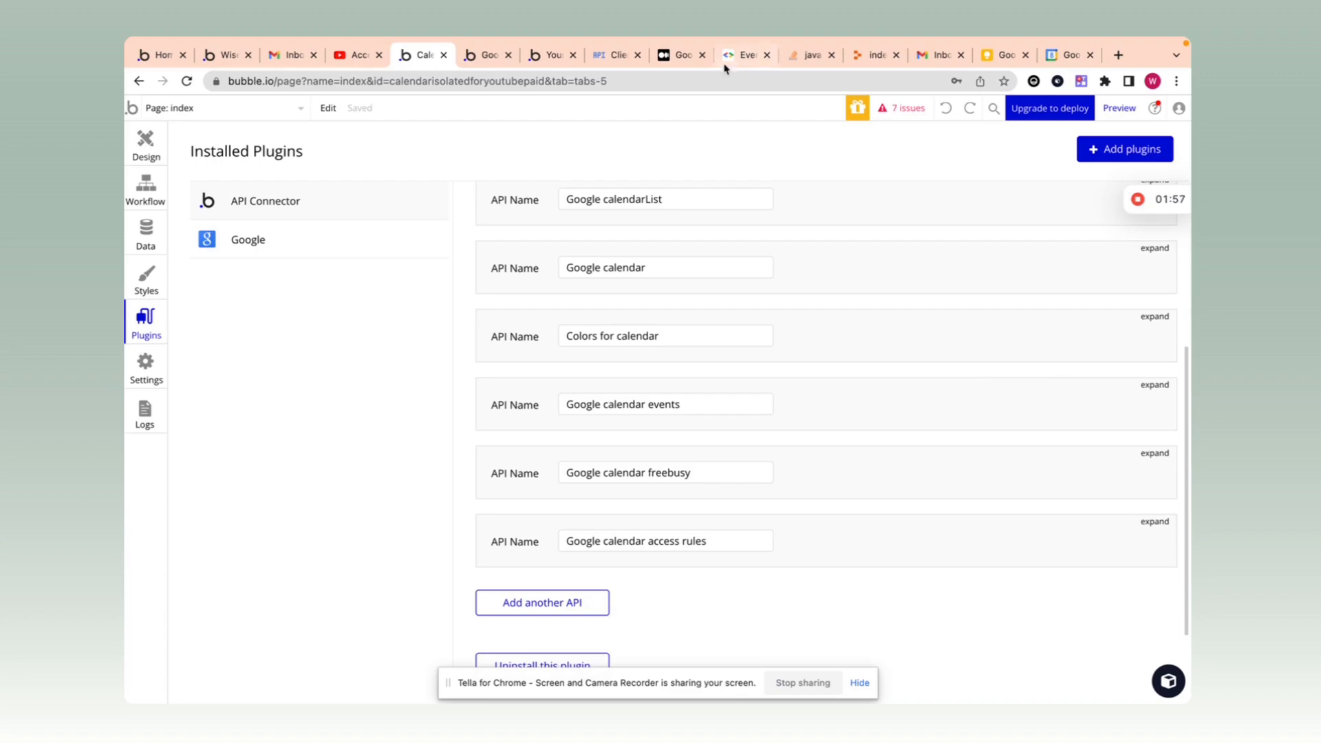
Step: View the Google Calendar API v3 Events reference documentation
click(746, 55)
scroll(667, 250, up, 3)
scroll(667, 250, up, 2)
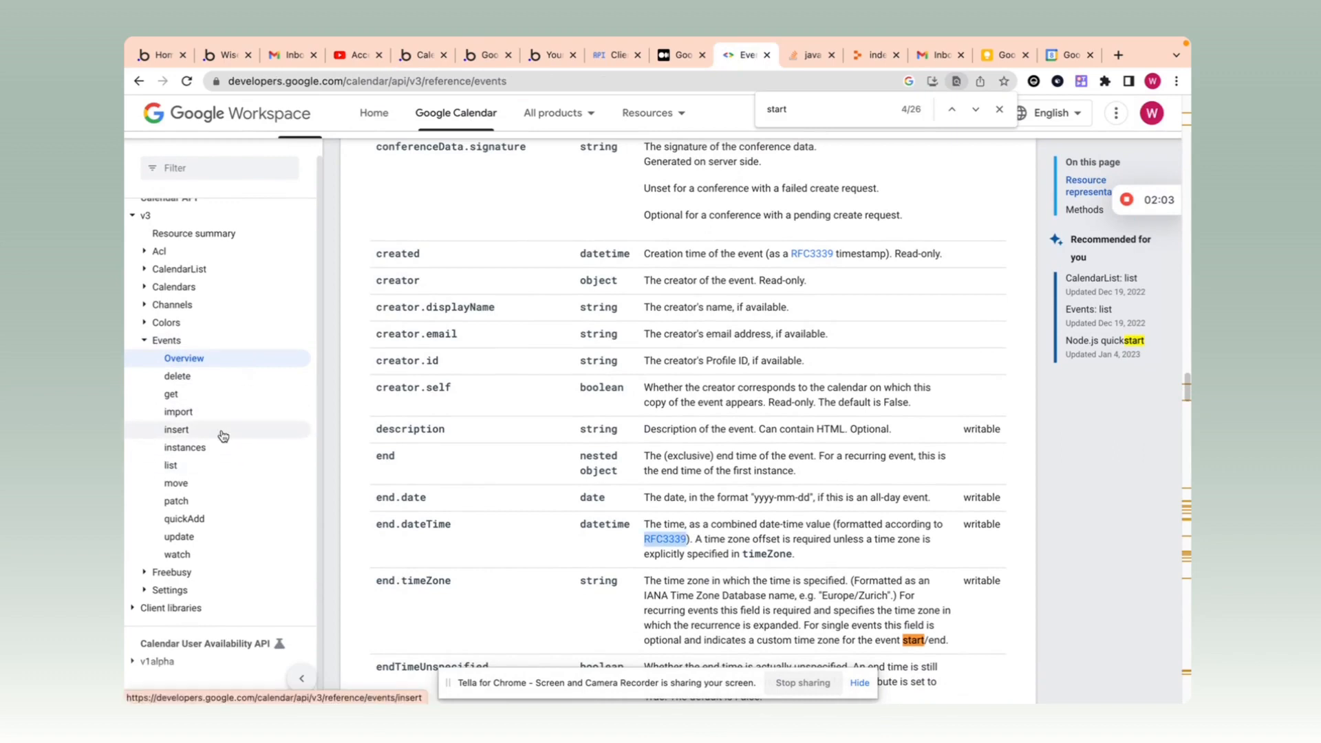
Step: Open the Google Calendar Events: insert docs and copy its POST request URL
click(177, 429)
scroll(628, 406, down, 3)
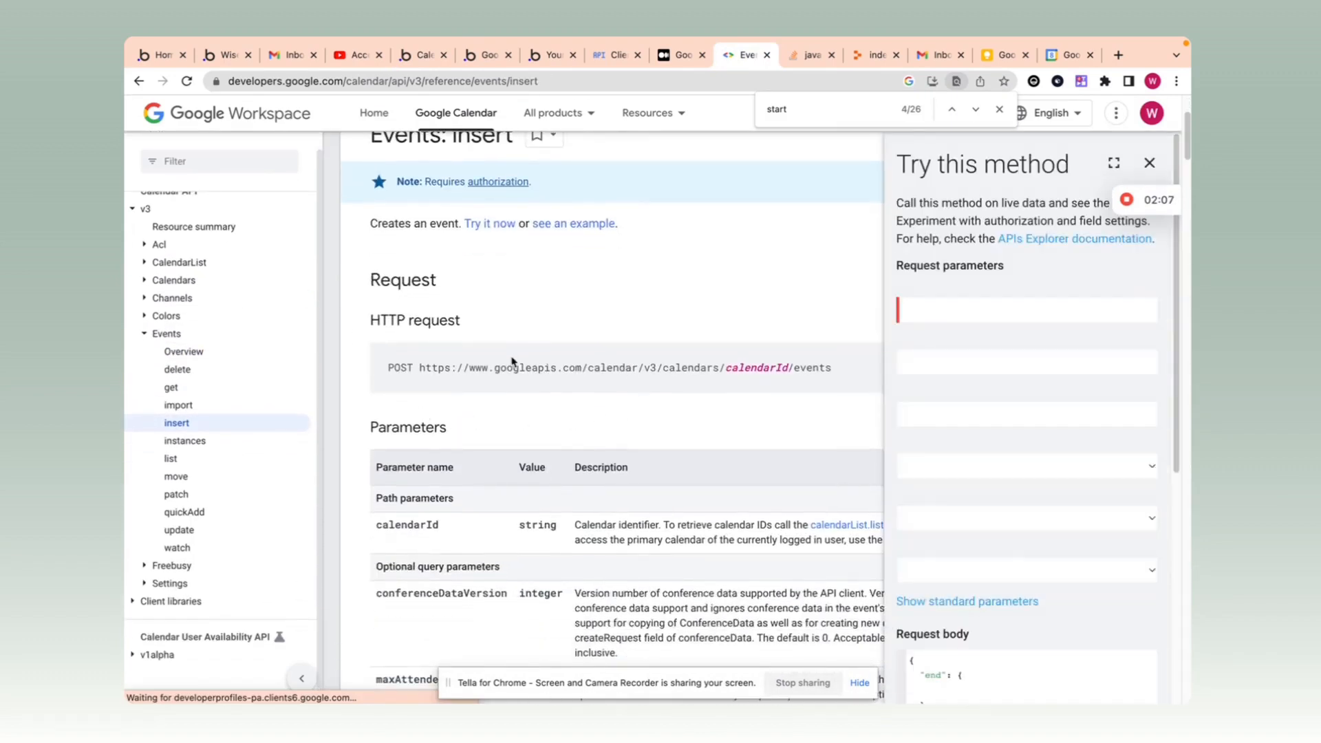
triple_click(677, 363)
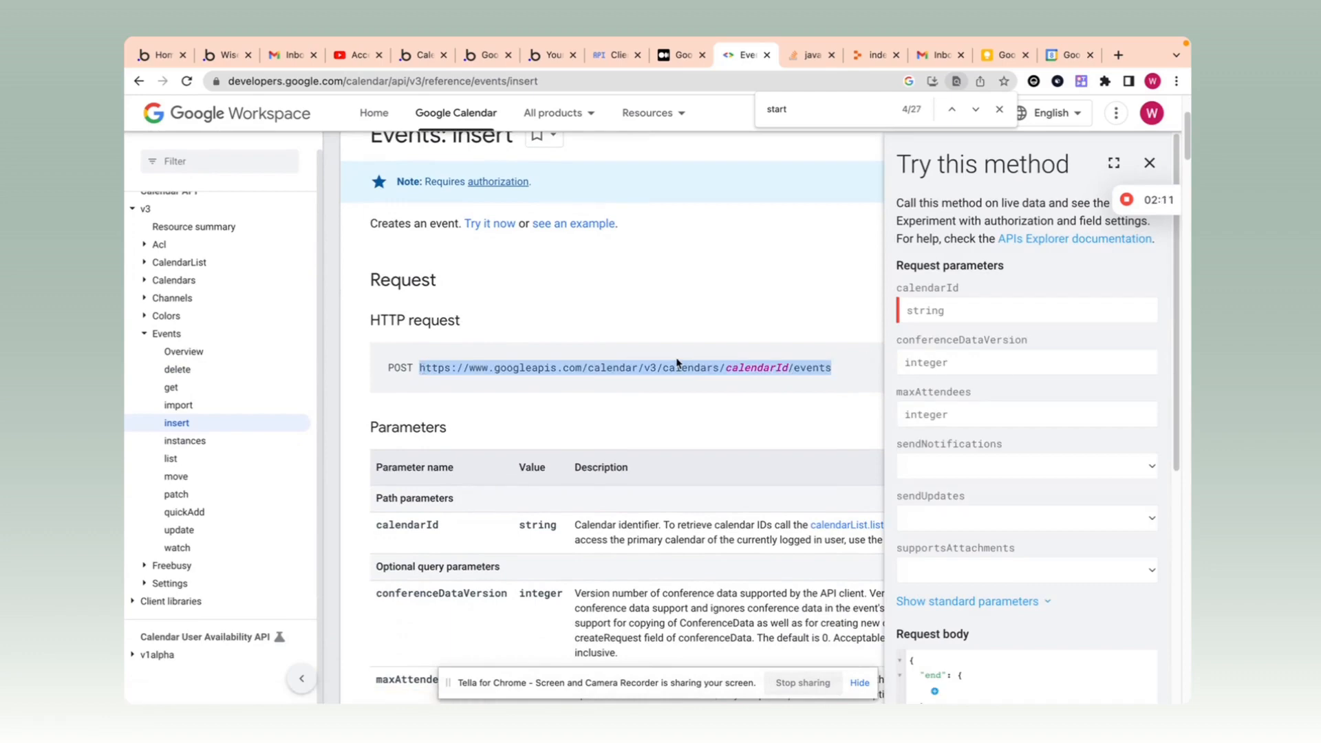
click(483, 54)
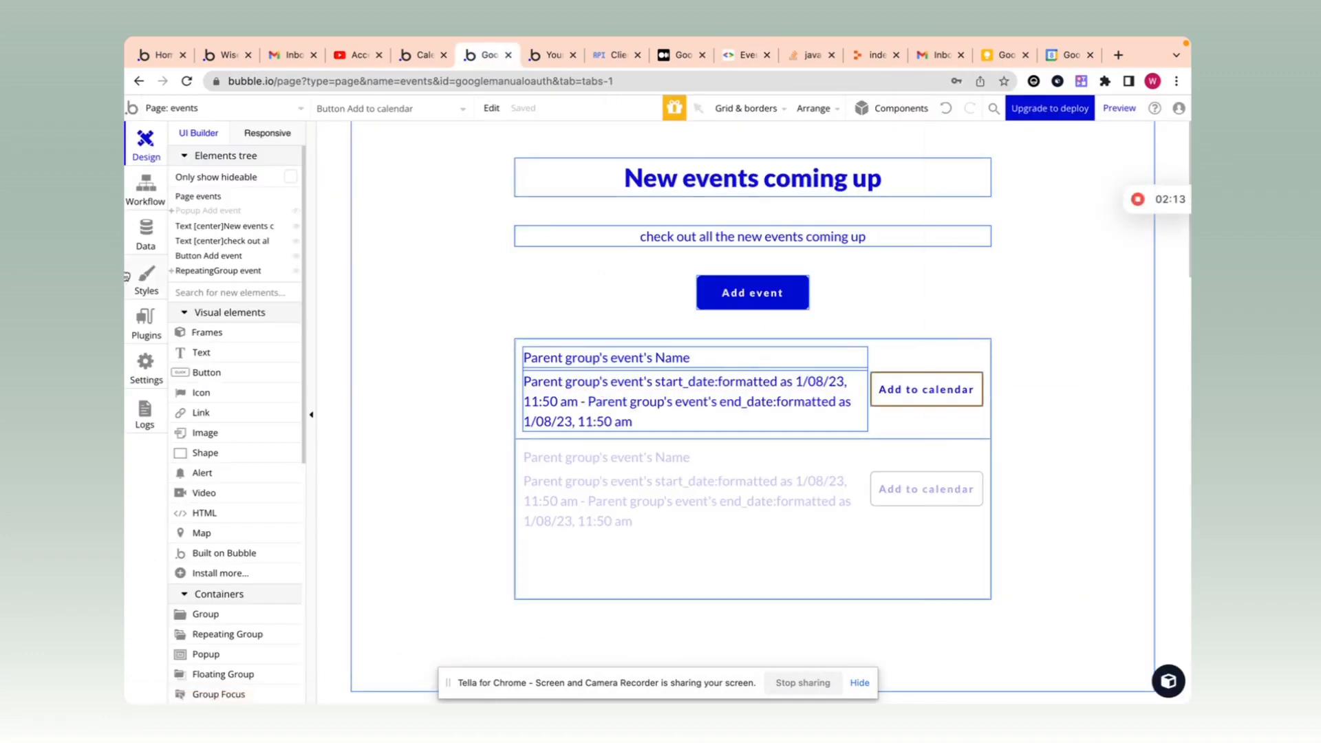
Step: Look over the page's workflows and the Add to calendar button, then open Installed Plugins
click(145, 189)
click(143, 143)
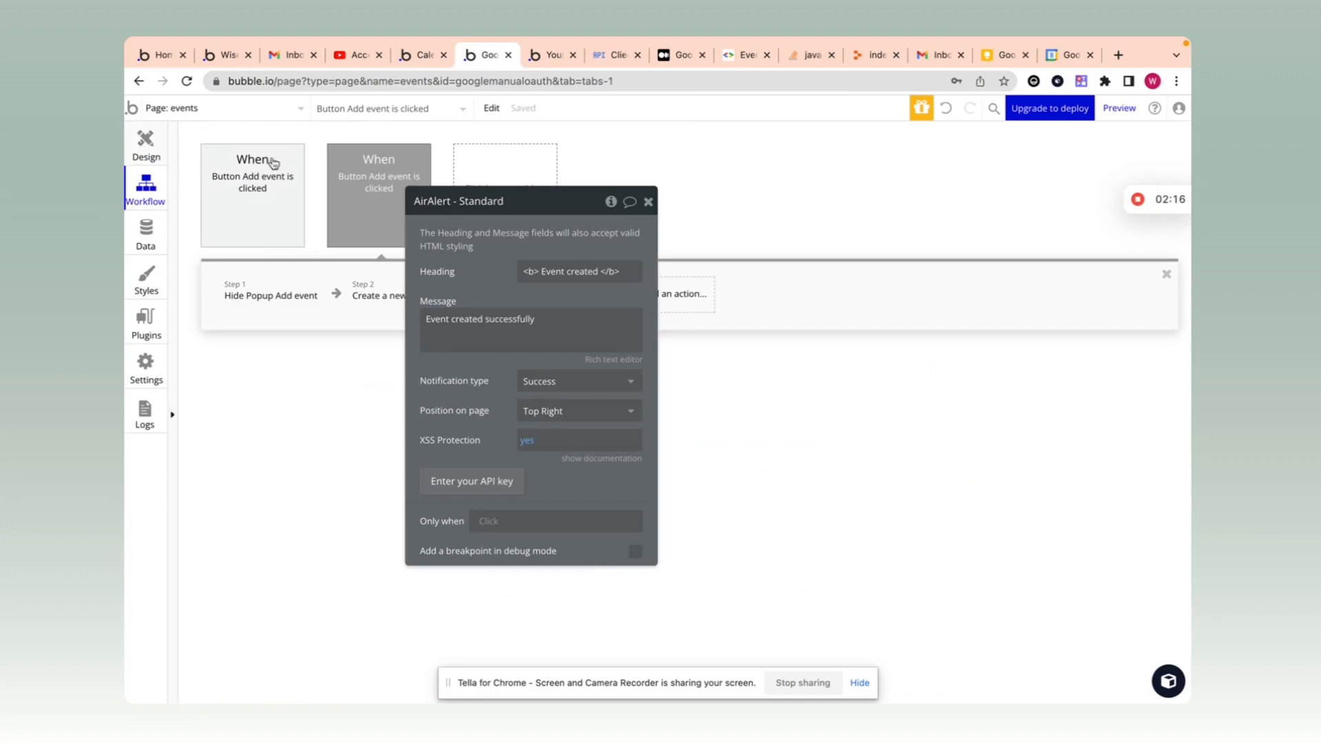
click(950, 392)
drag(950, 392, 1011, 358)
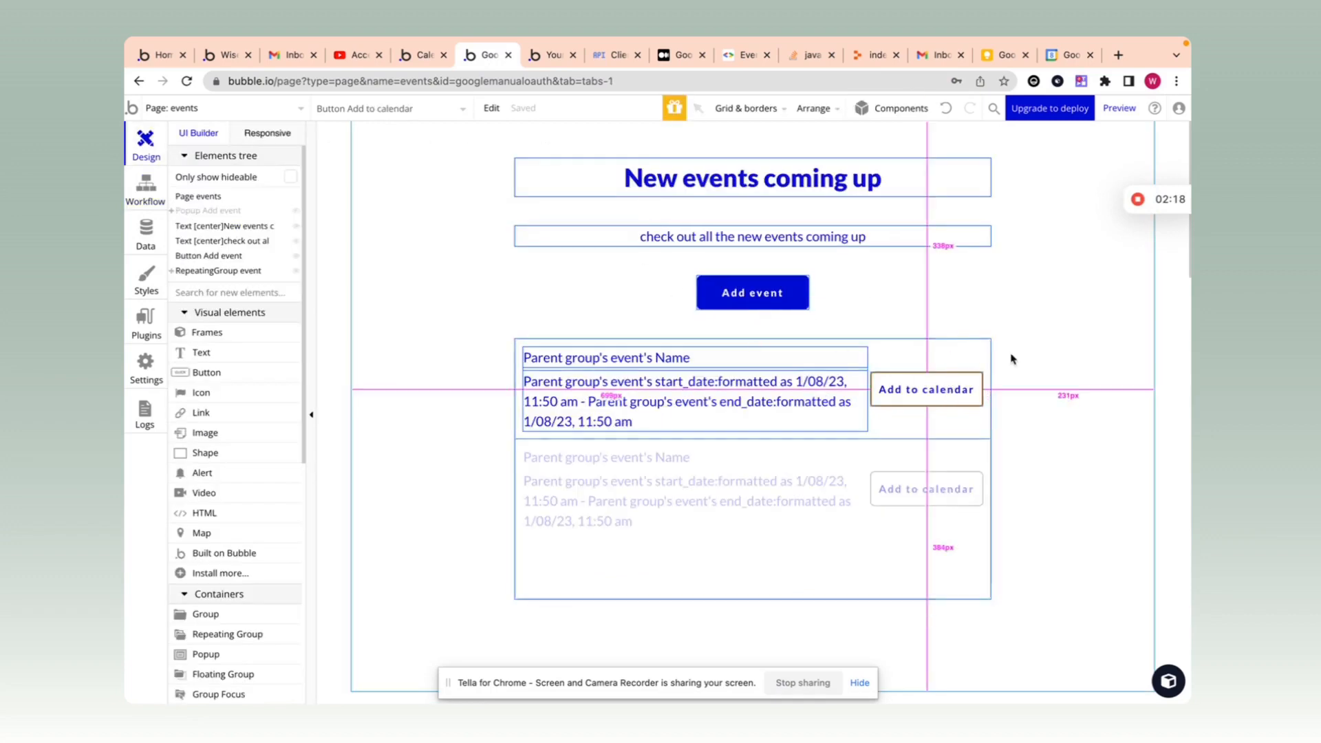
double_click(926, 390)
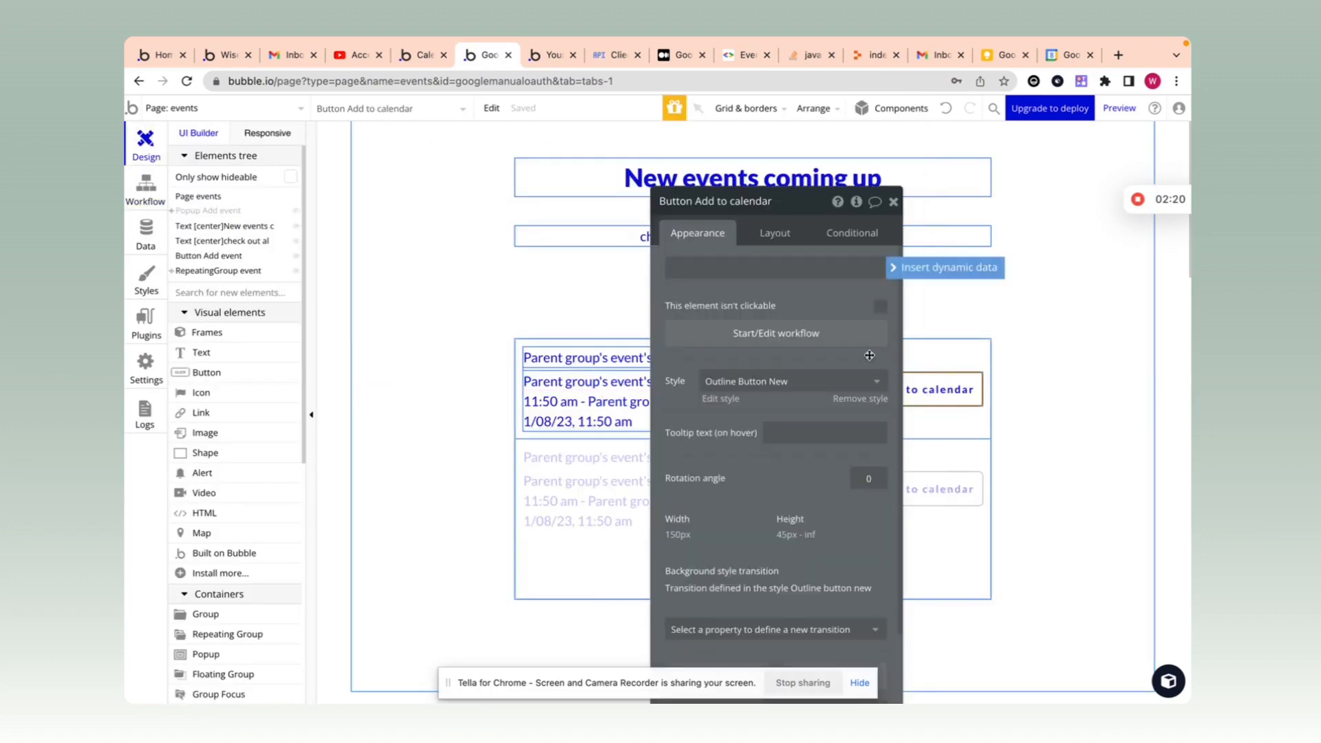
drag(813, 303, 759, 317)
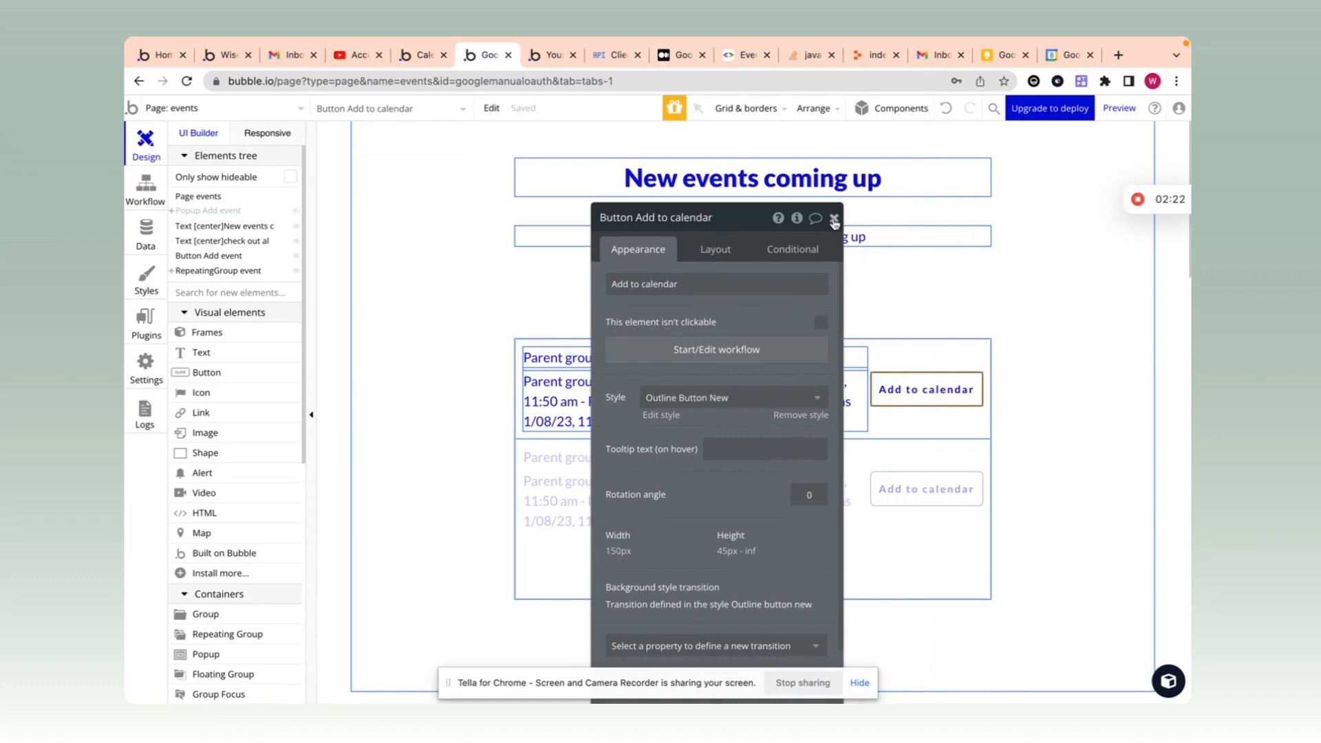
click(834, 219)
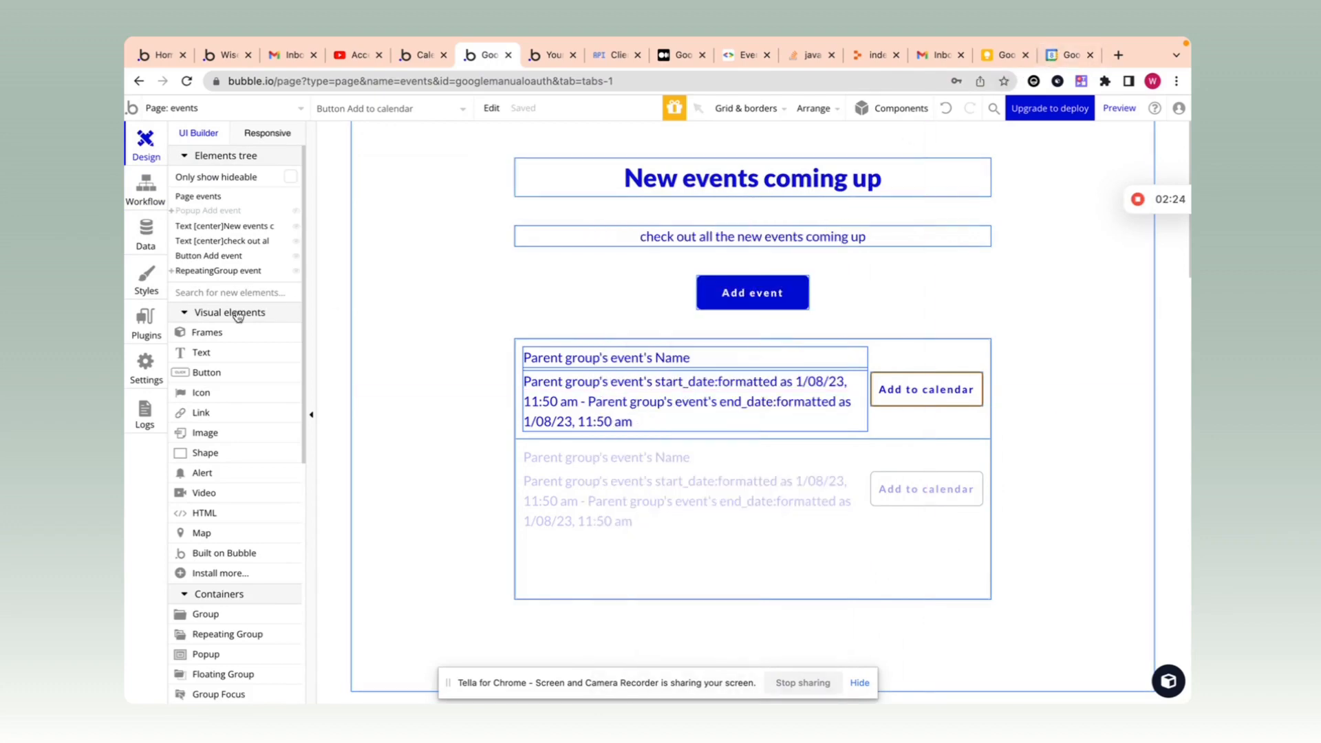
click(141, 323)
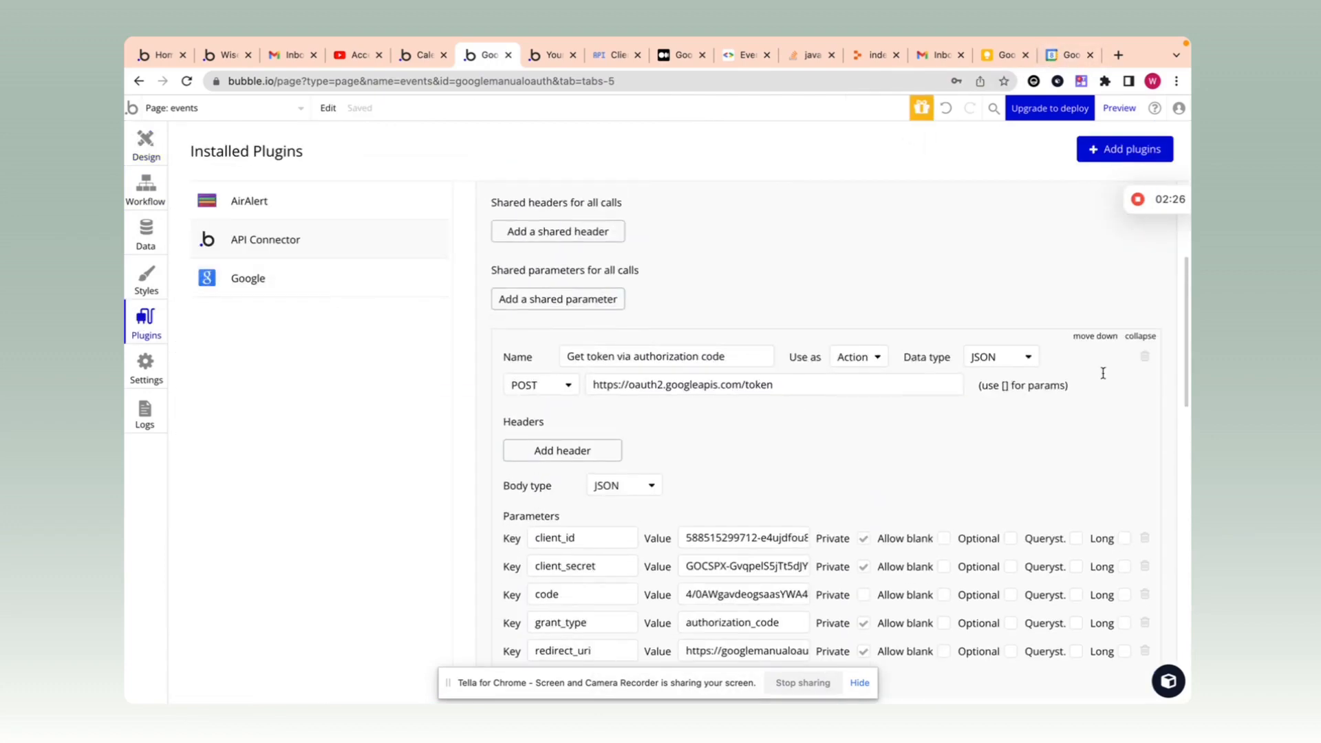
Step: Collapse the google auth2 API and add a new API named 'Google calendar'
click(1156, 338)
click(1152, 288)
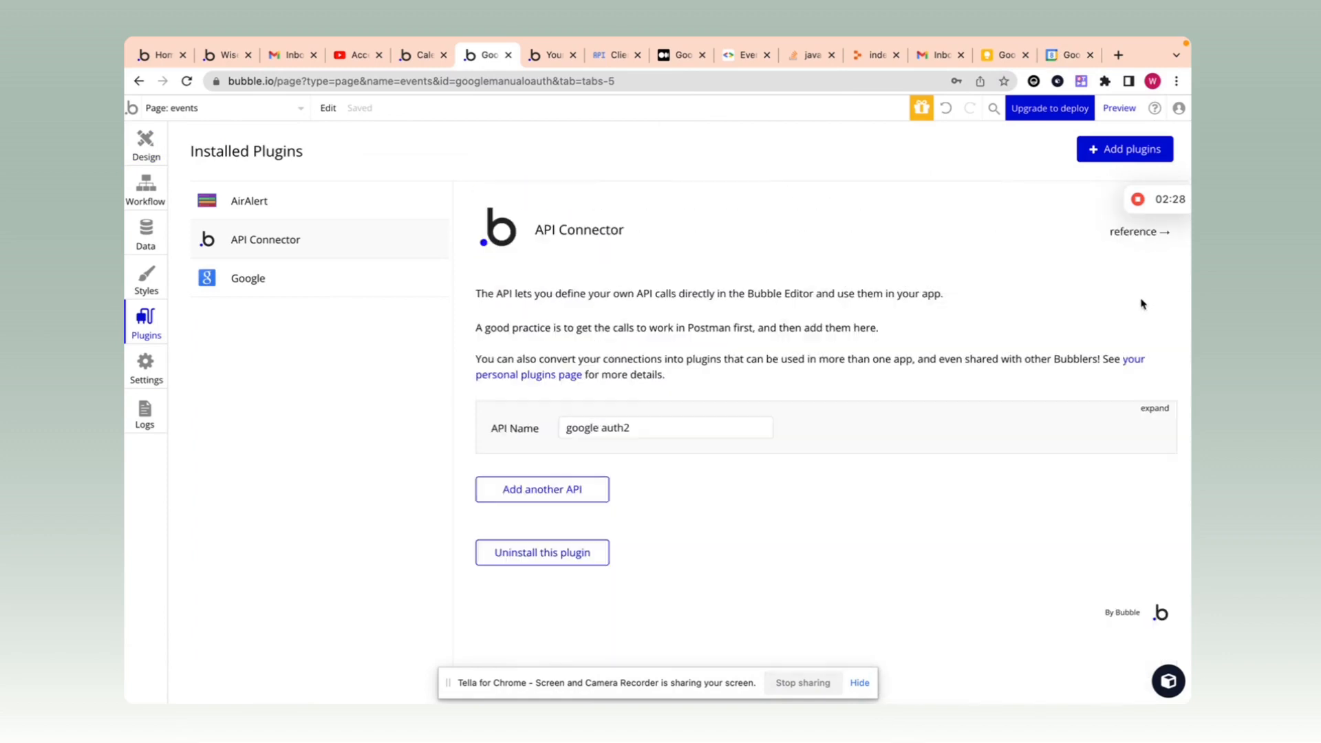
click(589, 482)
click(622, 493)
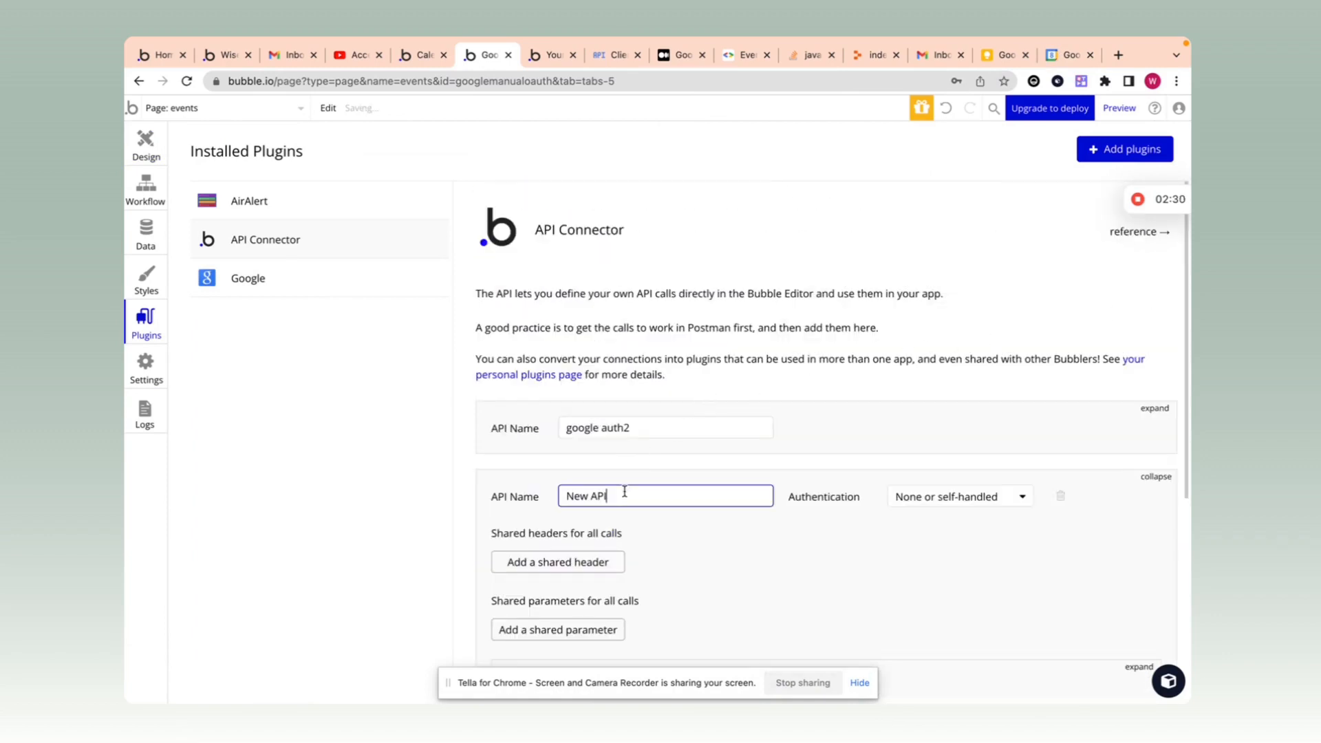
key(ctrl+a)
text(Google calendar)
Step: Rename its first call 'Add event', make it POST, and paste the events insert URL
scroll(624, 491, down, 3)
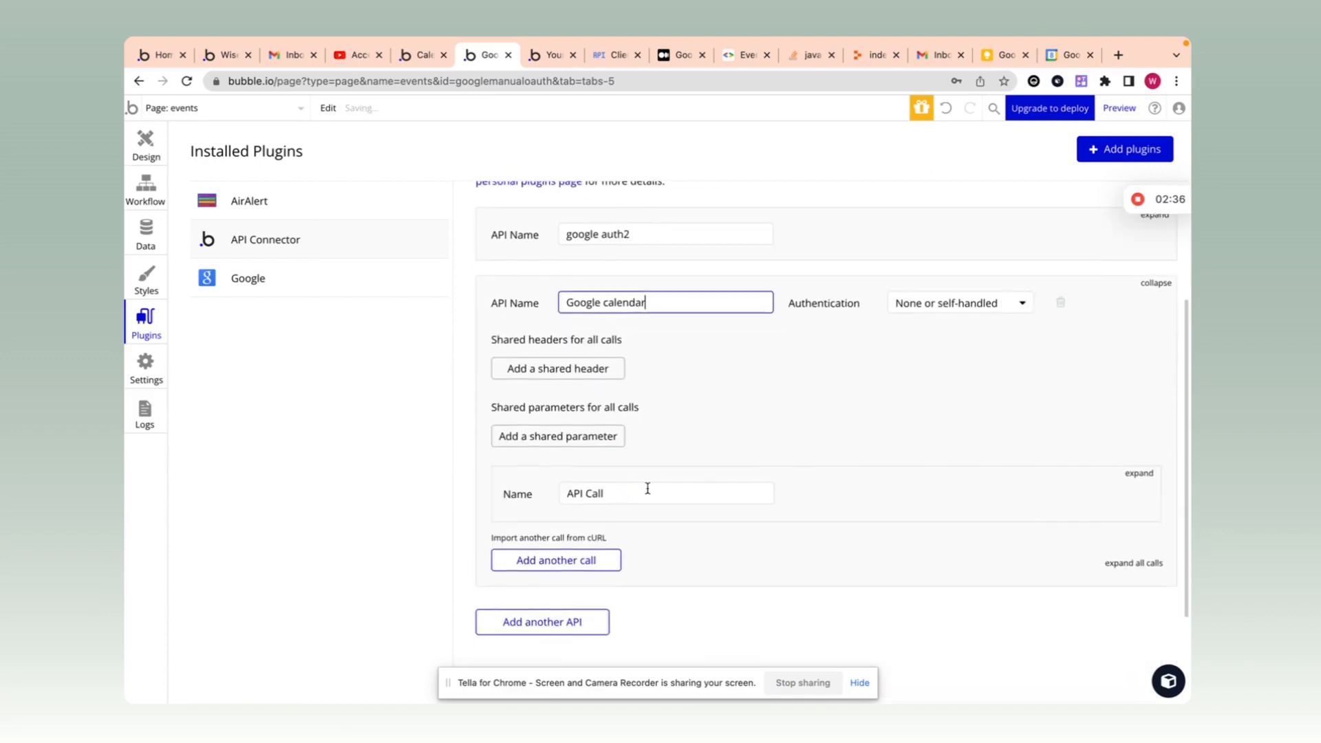
click(1136, 472)
scroll(716, 410, down, 2)
click(669, 359)
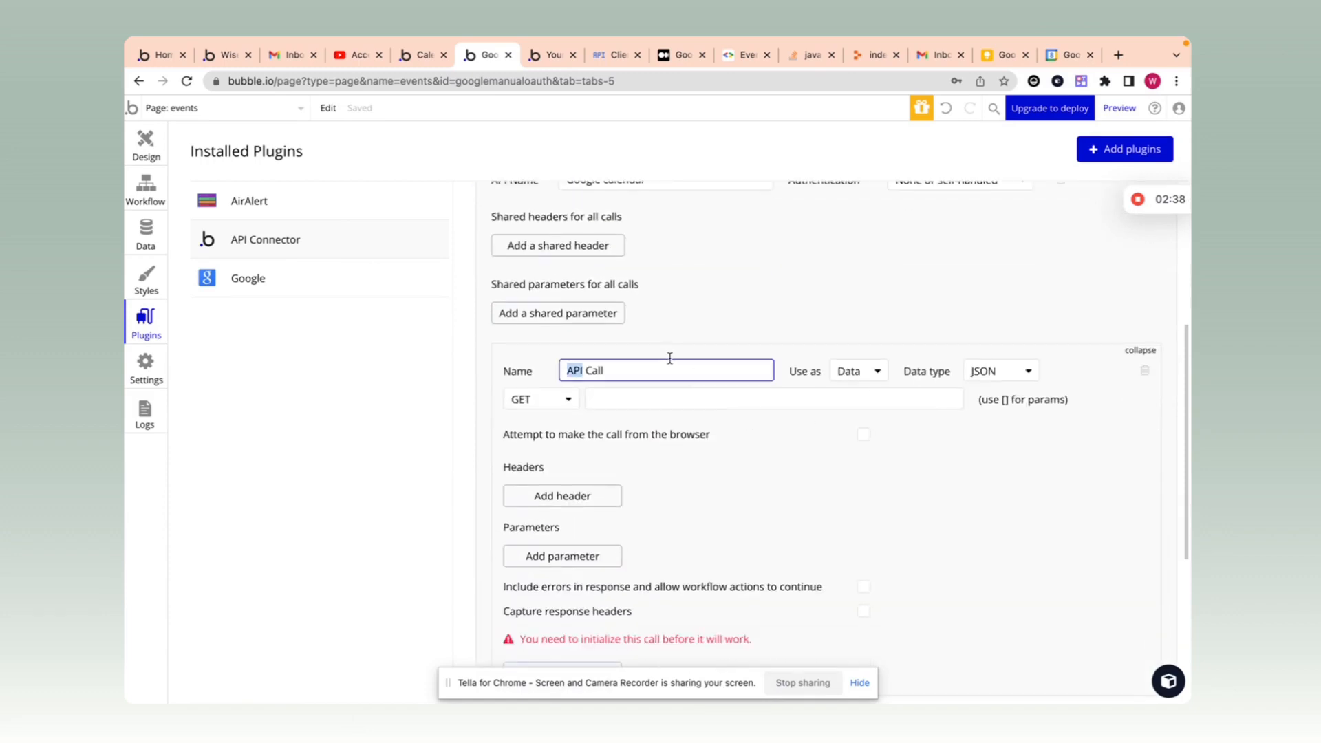
key(ctrl+a)
text(Add event)
click(554, 399)
click(547, 445)
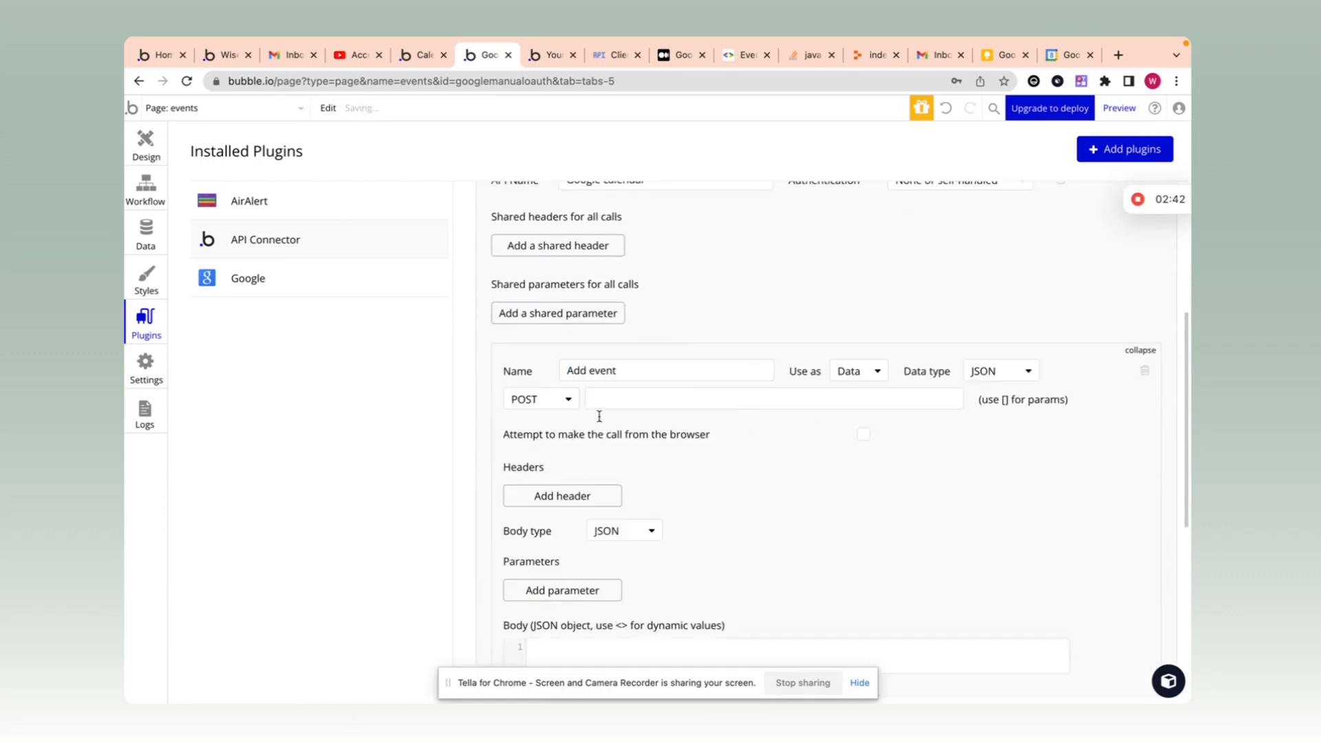
click(781, 403)
text(https://www.googleapis.com/calendar/v3/calendars/calendarId/events)
click(788, 437)
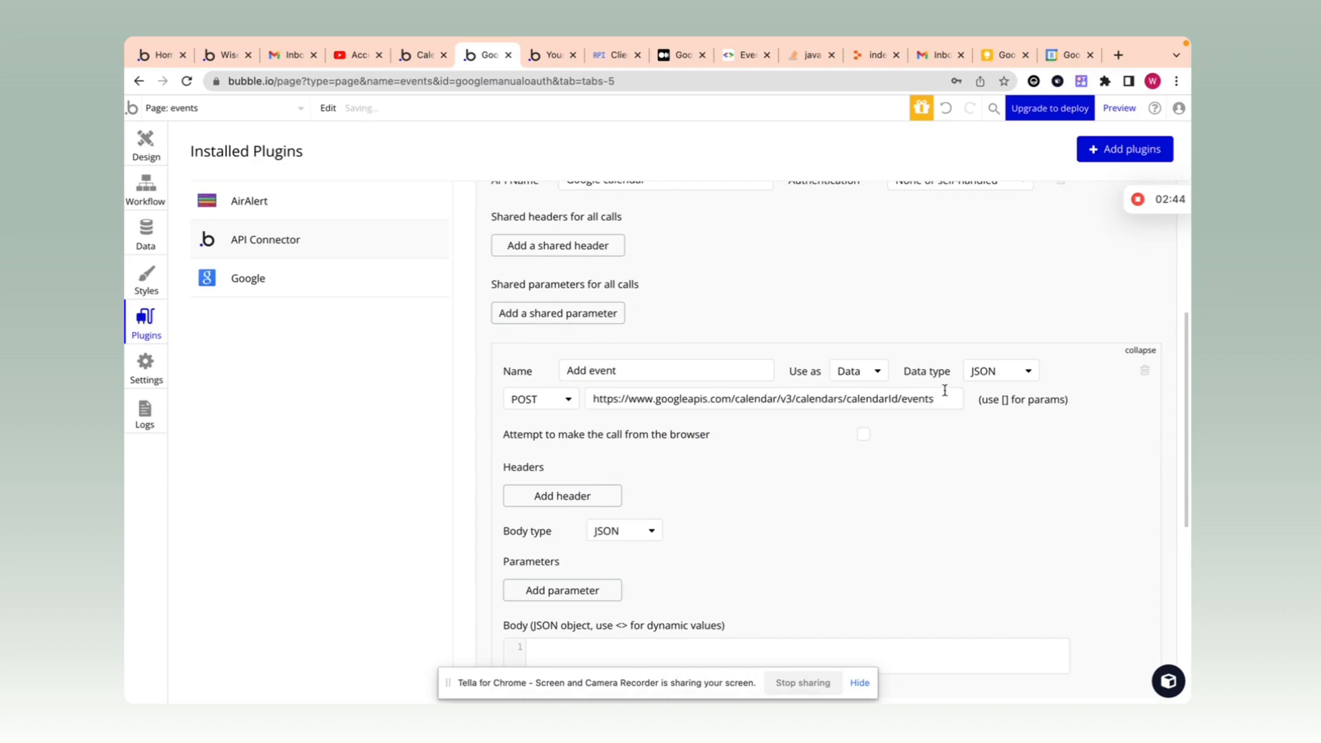
click(613, 62)
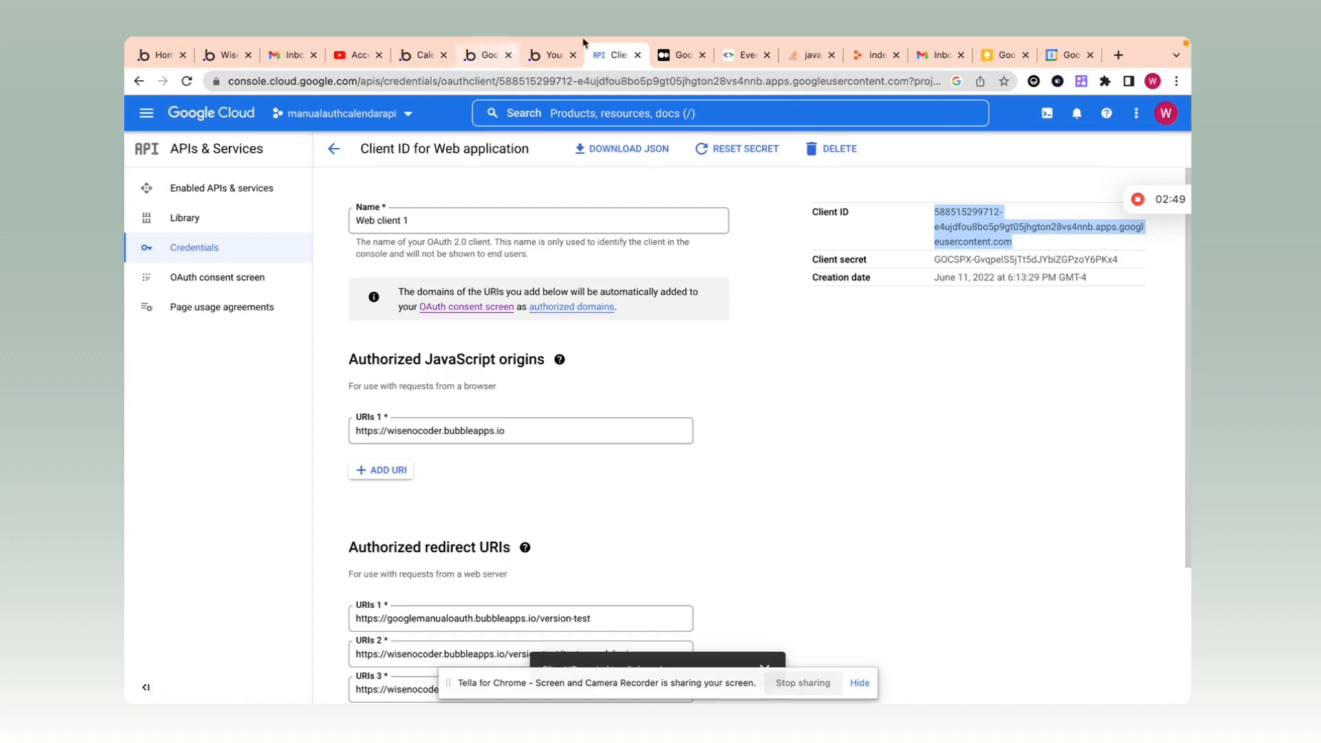
Step: Check calendarId in the Events: insert request URL and the test event in Google Calendar
click(747, 55)
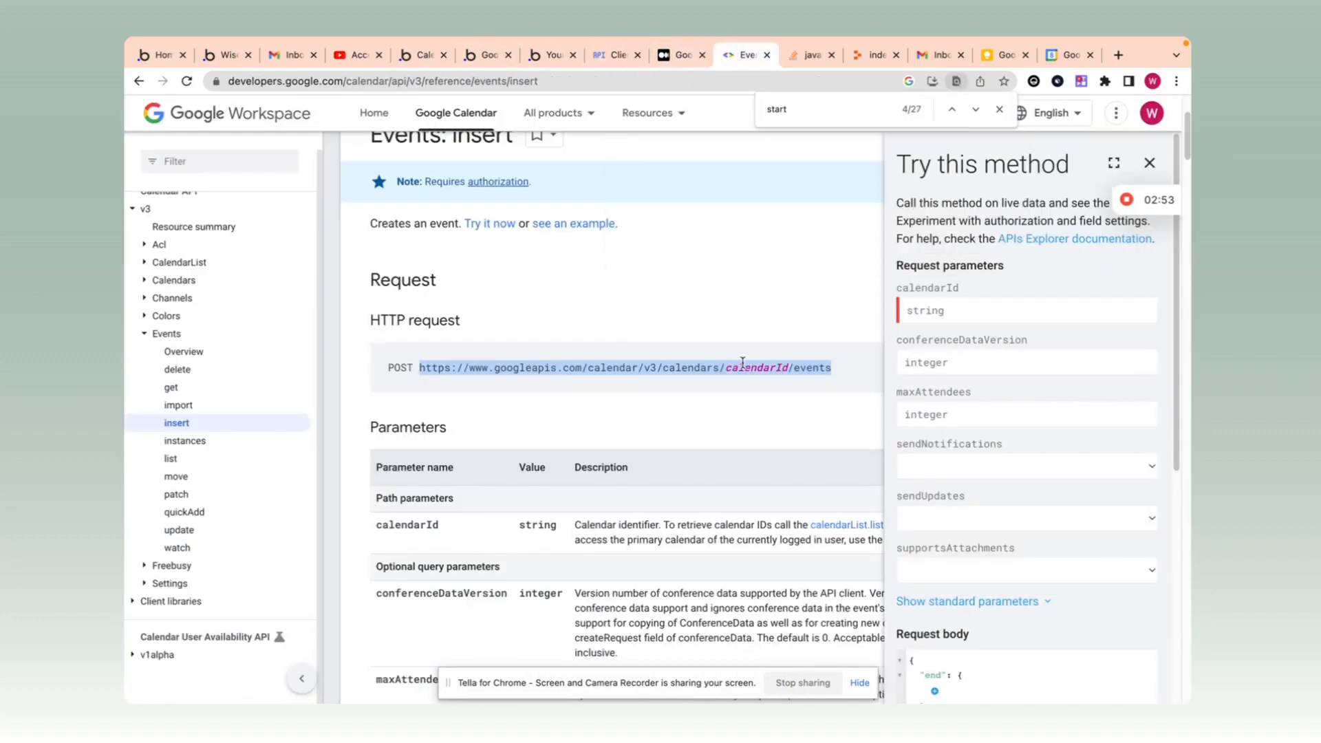
drag(726, 367, 790, 366)
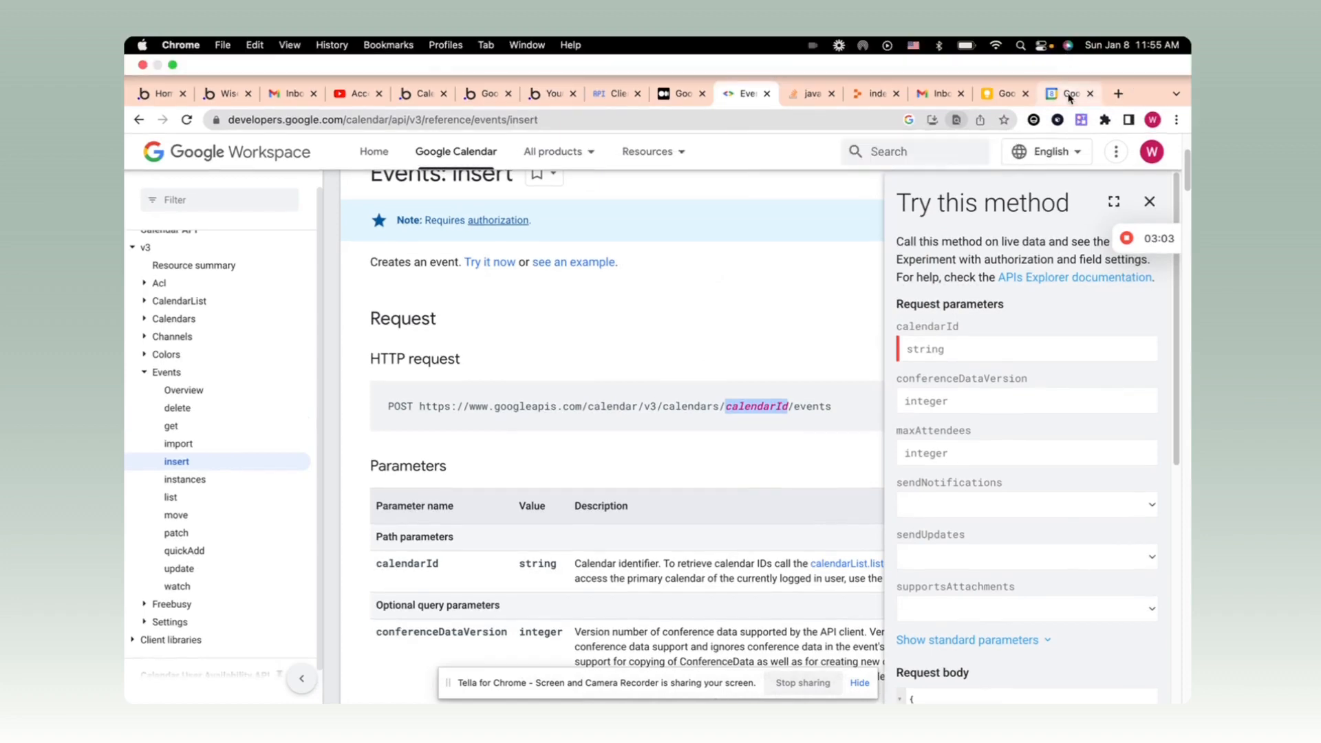
click(1069, 55)
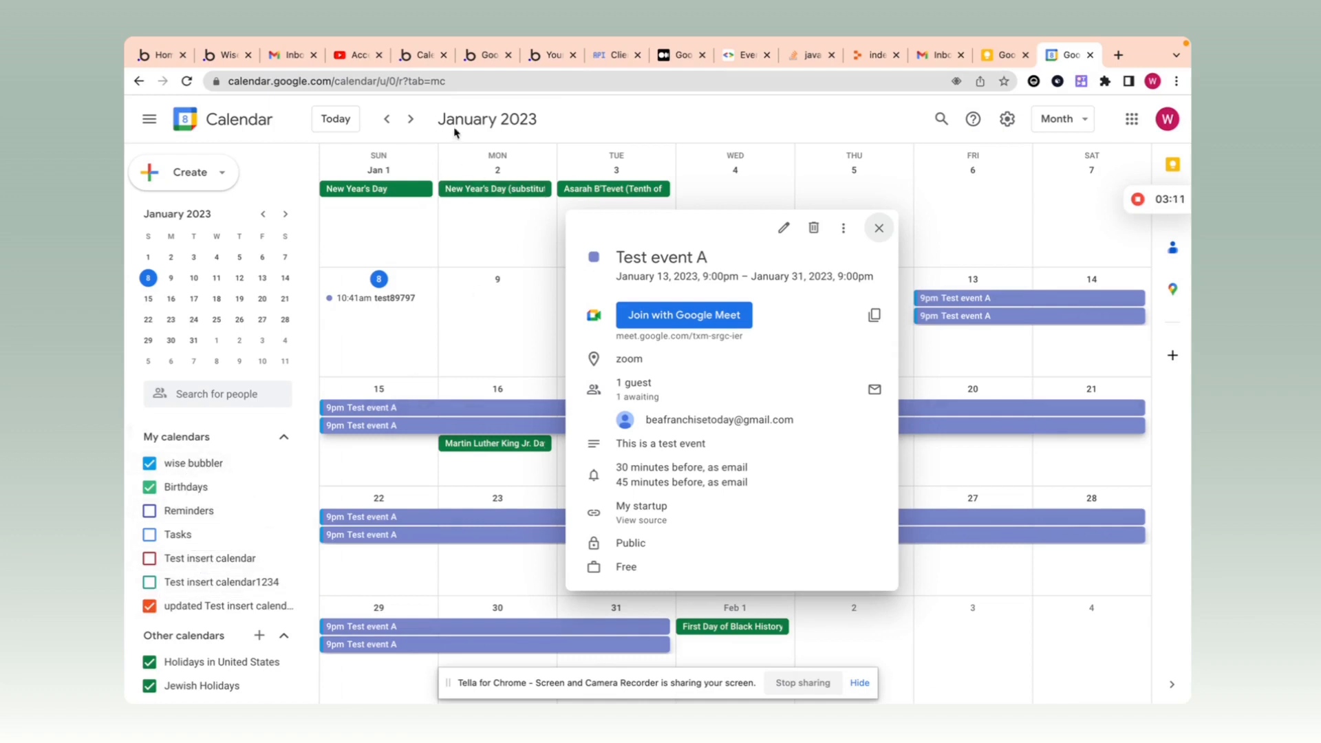
click(474, 58)
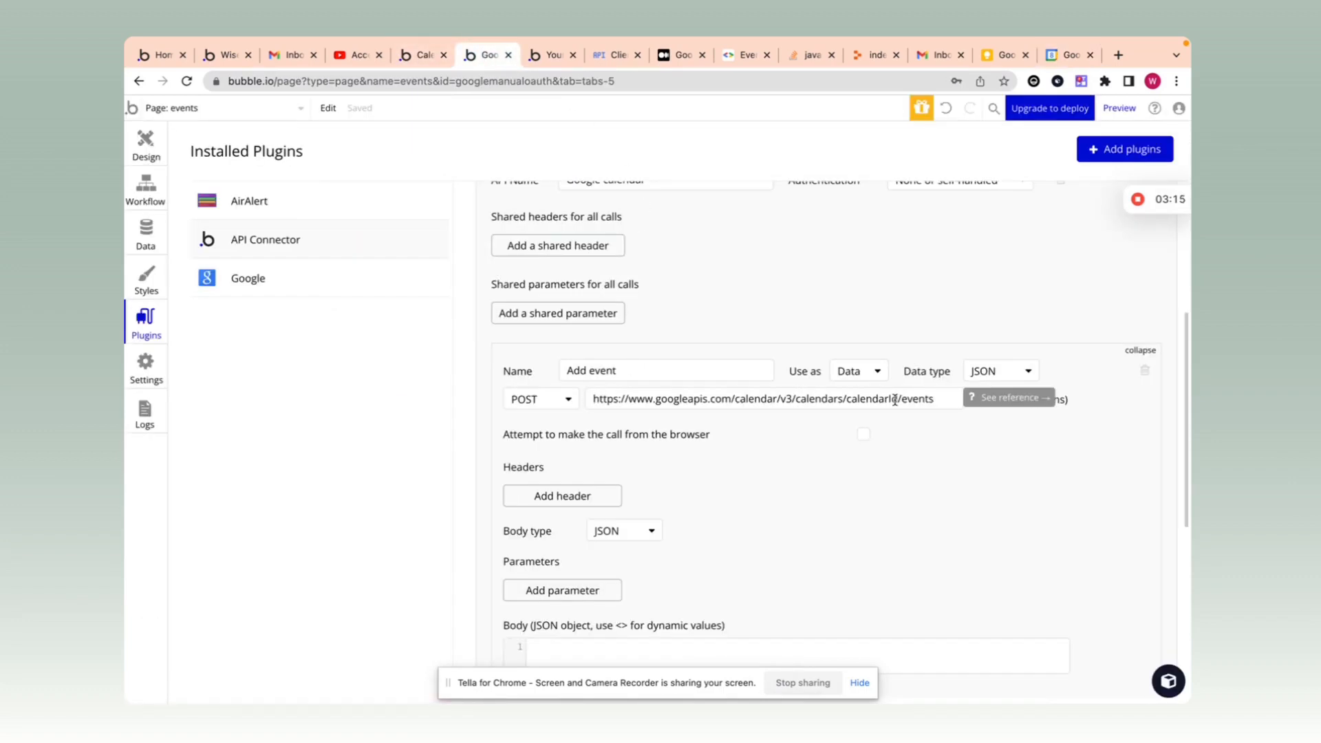
Step: Replace calendarId with primary in the Add event request URL
drag(896, 399, 849, 401)
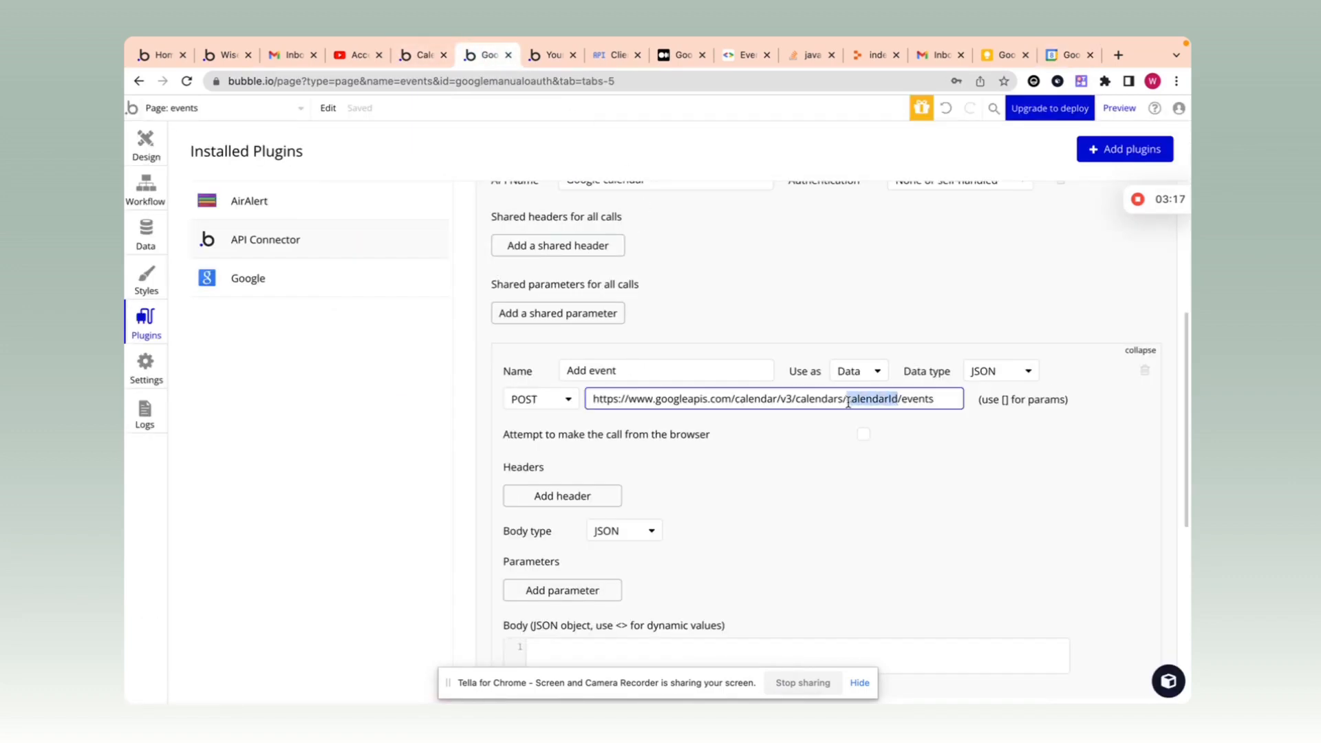
text(primary)
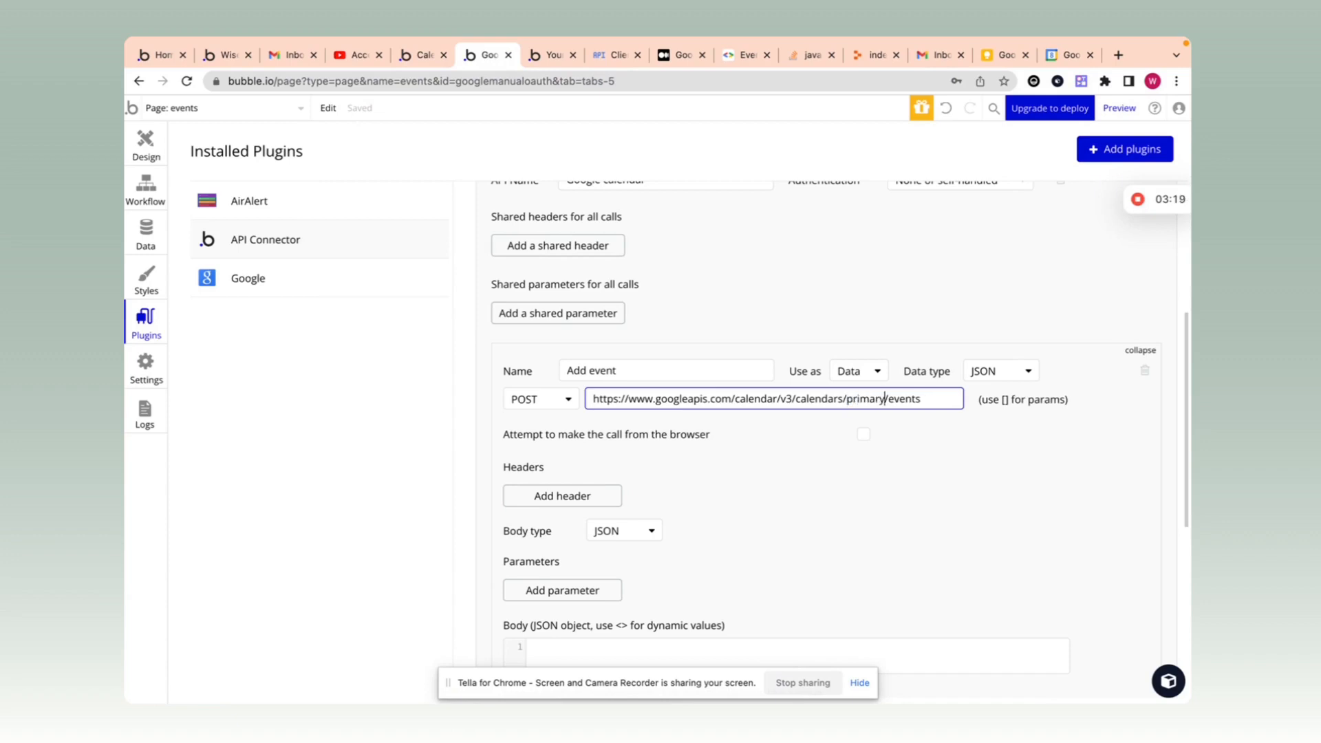
click(781, 456)
Step: Add an Authorization header with value 'Bearer [enter the access token]'
scroll(793, 459, down, 3)
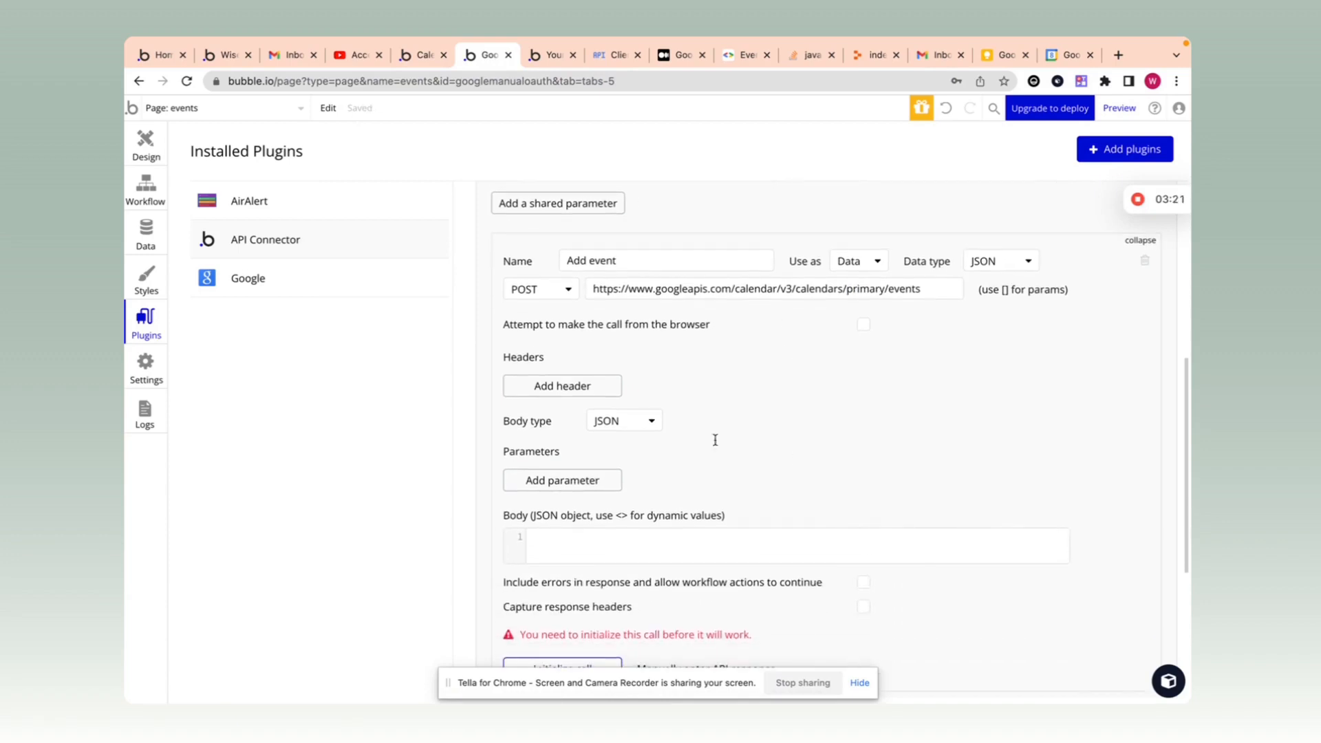
click(551, 389)
click(580, 352)
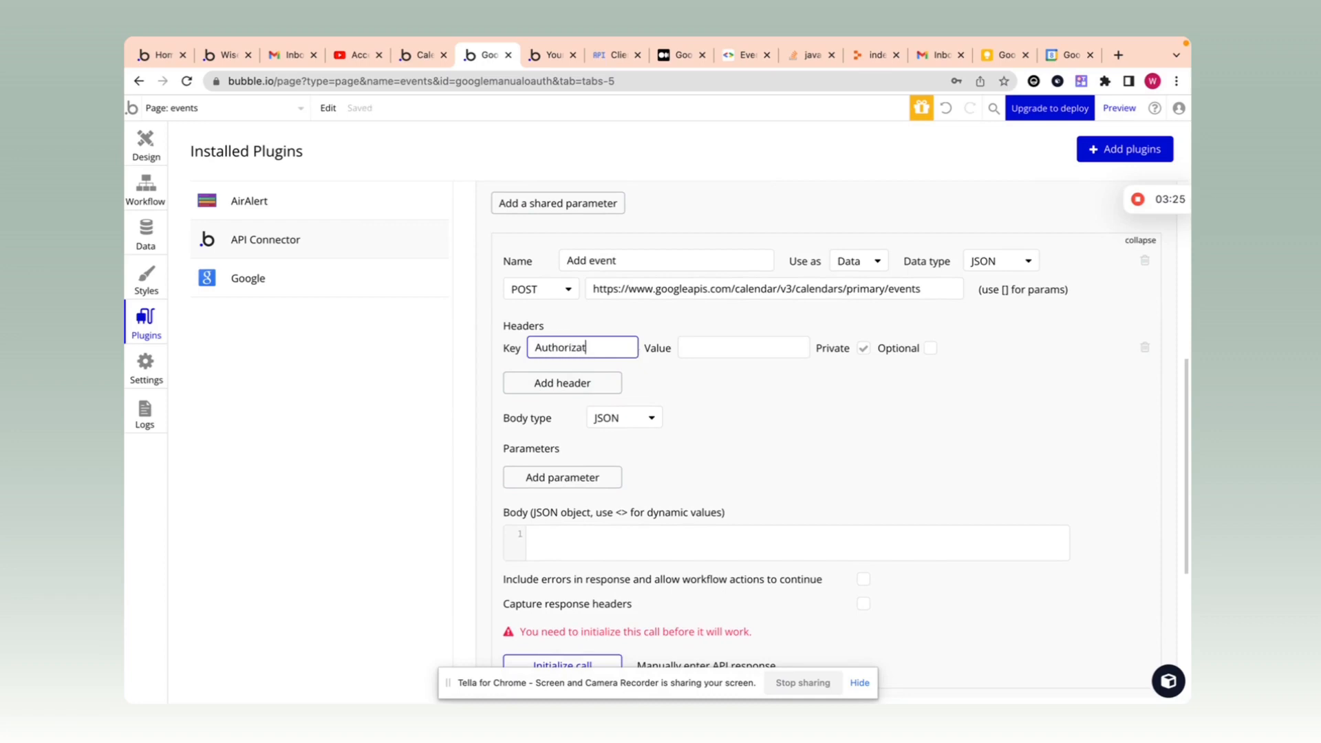
scroll(631, 365, up, 3)
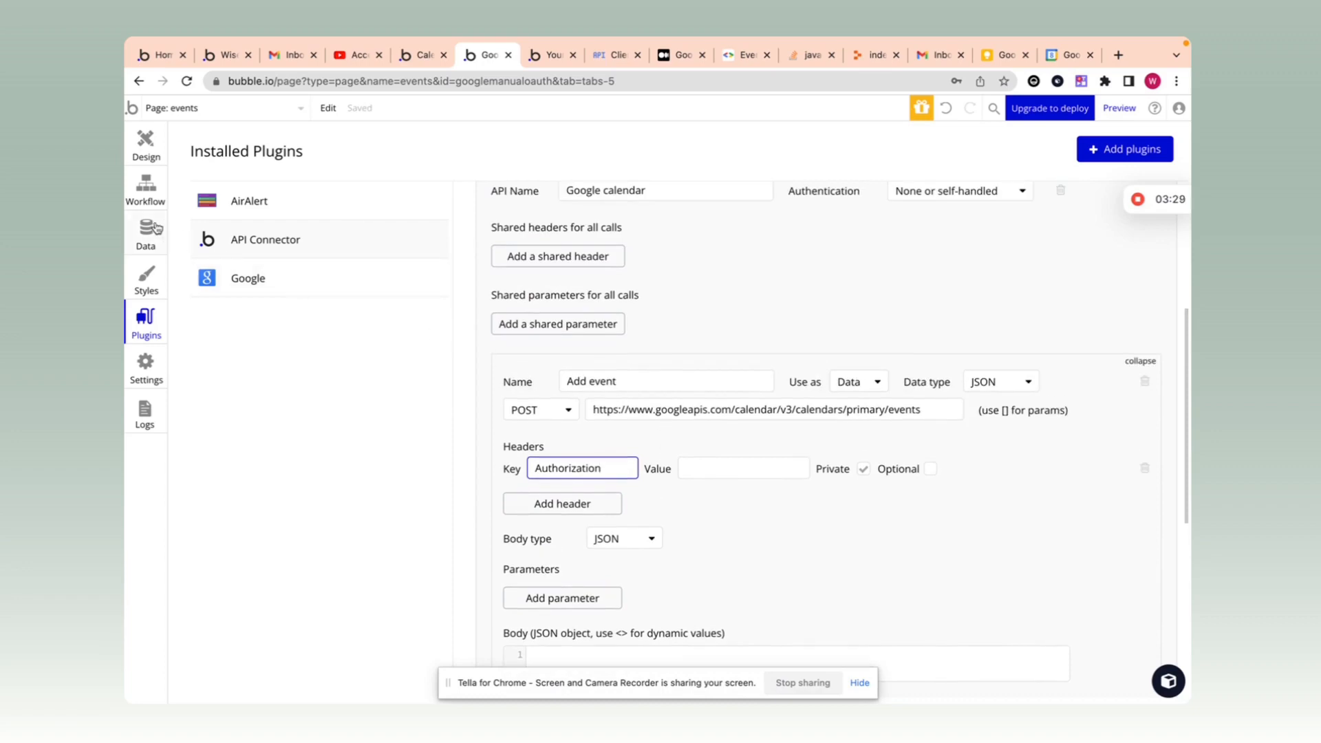
scroll(713, 435, down, 1)
click(717, 446)
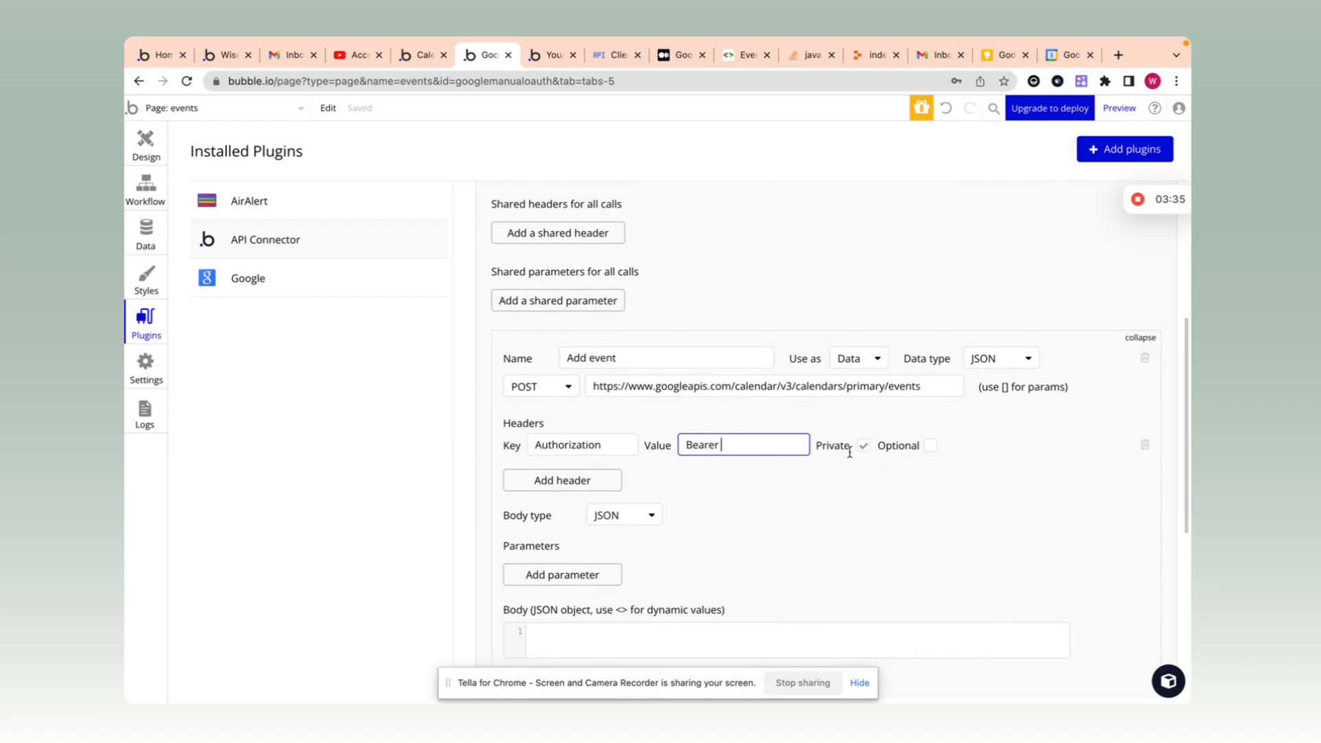
text(Bearer)
scroll(848, 493, down, 2)
click(764, 322)
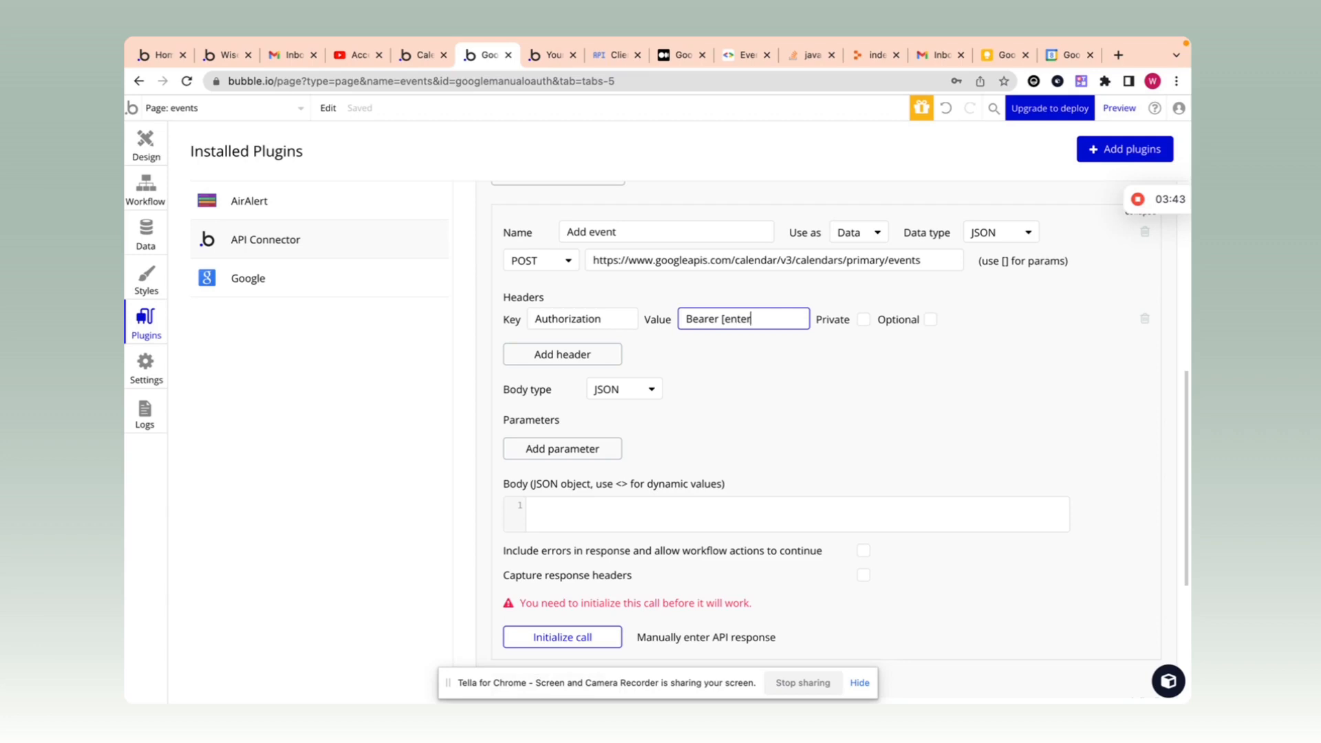
text([enter the access to)
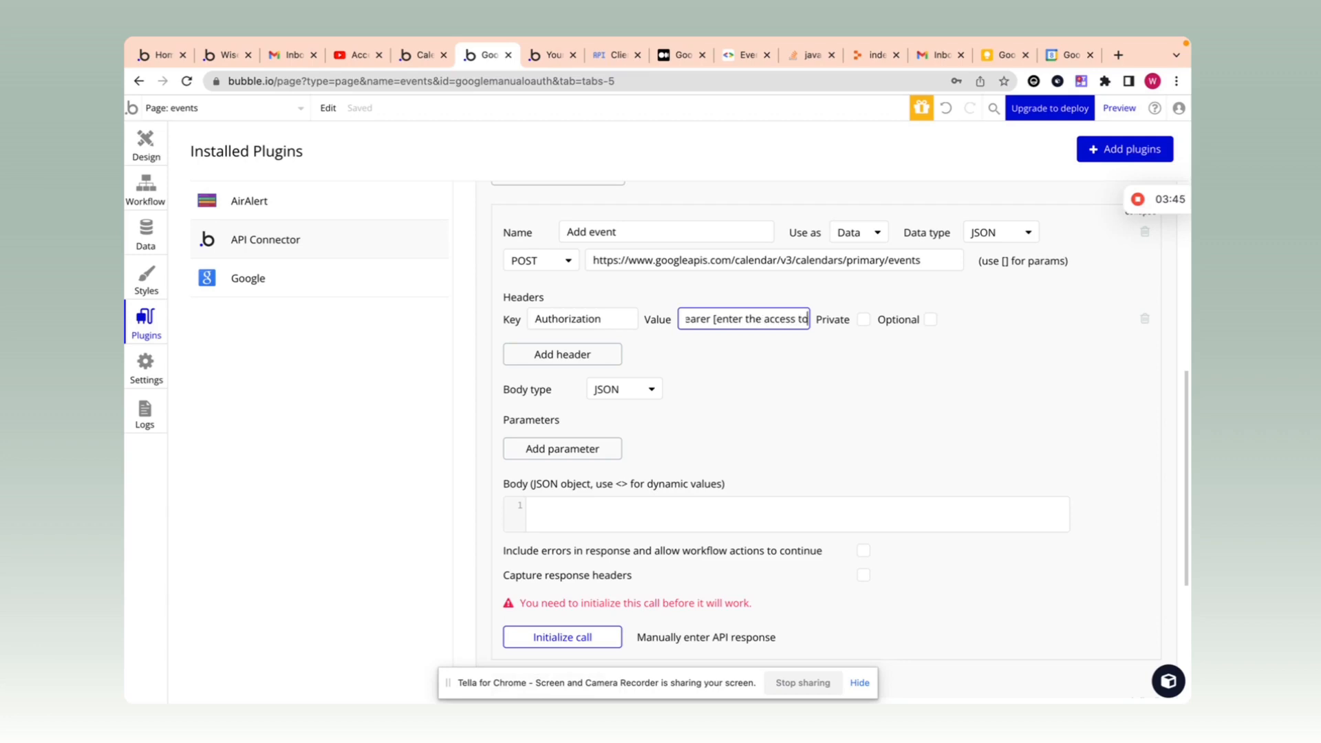
text(ken])
click(767, 371)
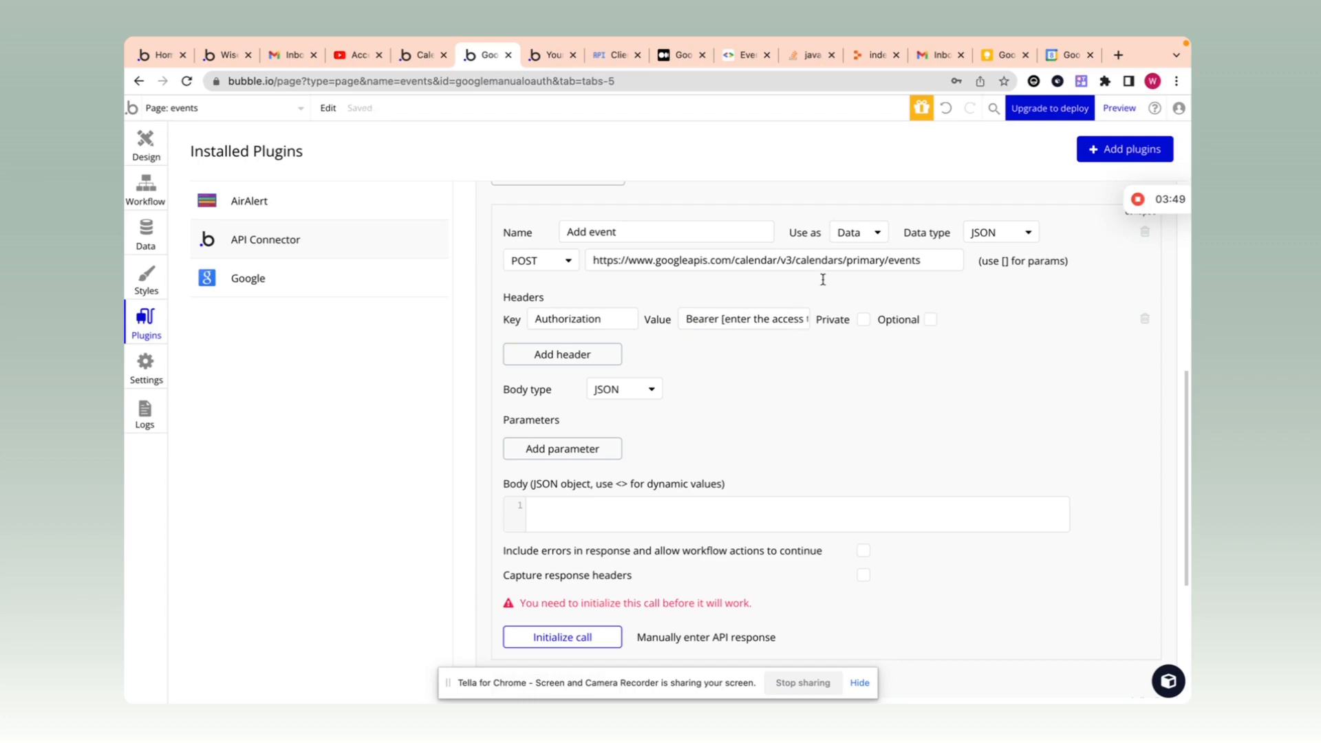
Step: Set the Add event call's Use as option to Action
click(853, 234)
click(850, 277)
scroll(910, 416, down, 3)
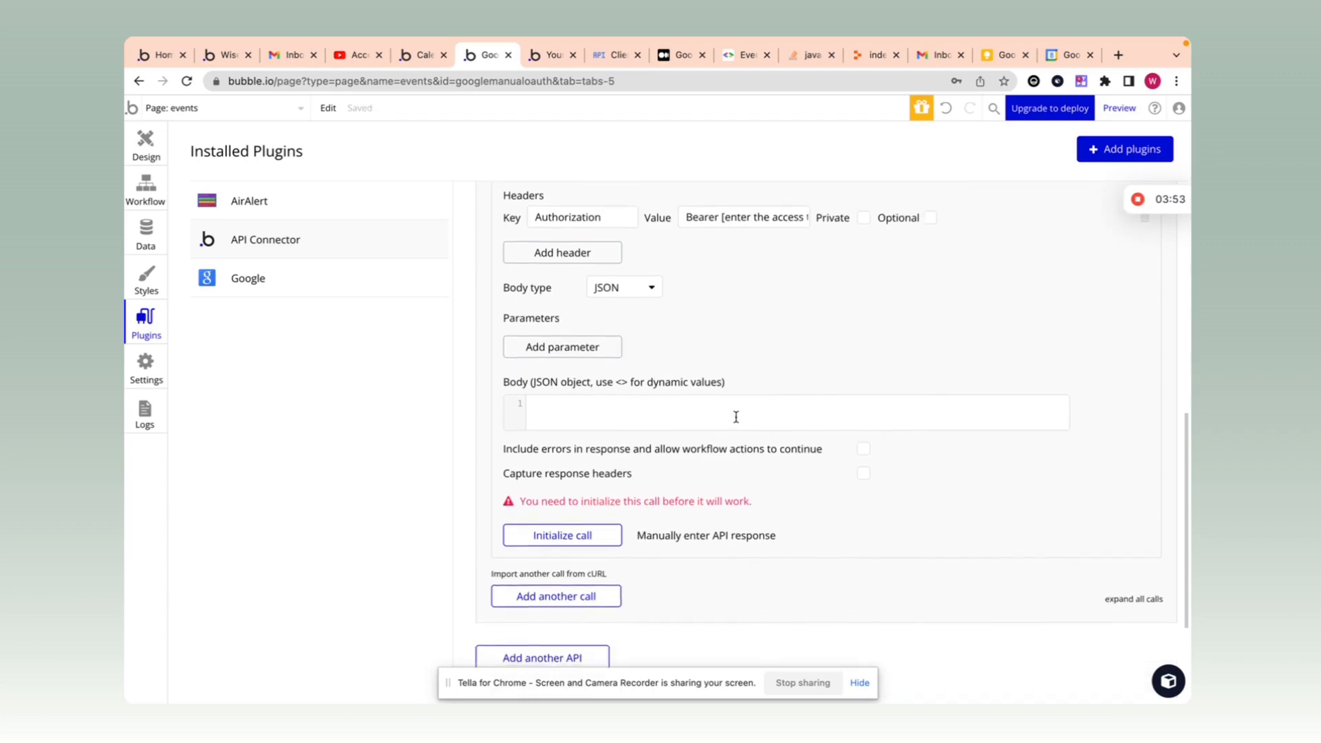
scroll(734, 415, down, 1)
Step: Scroll through the Events: insert parameters and request body property descriptions
click(615, 55)
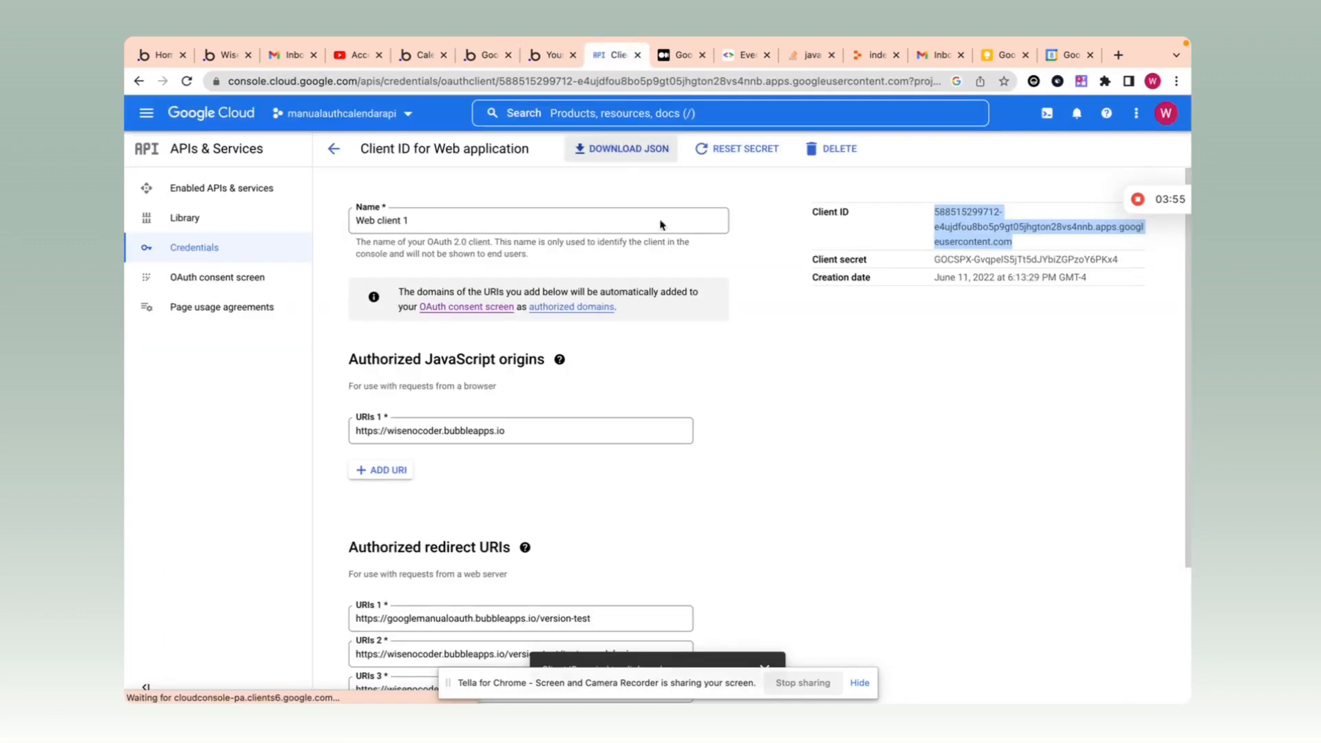
click(747, 55)
scroll(731, 321, down, 5)
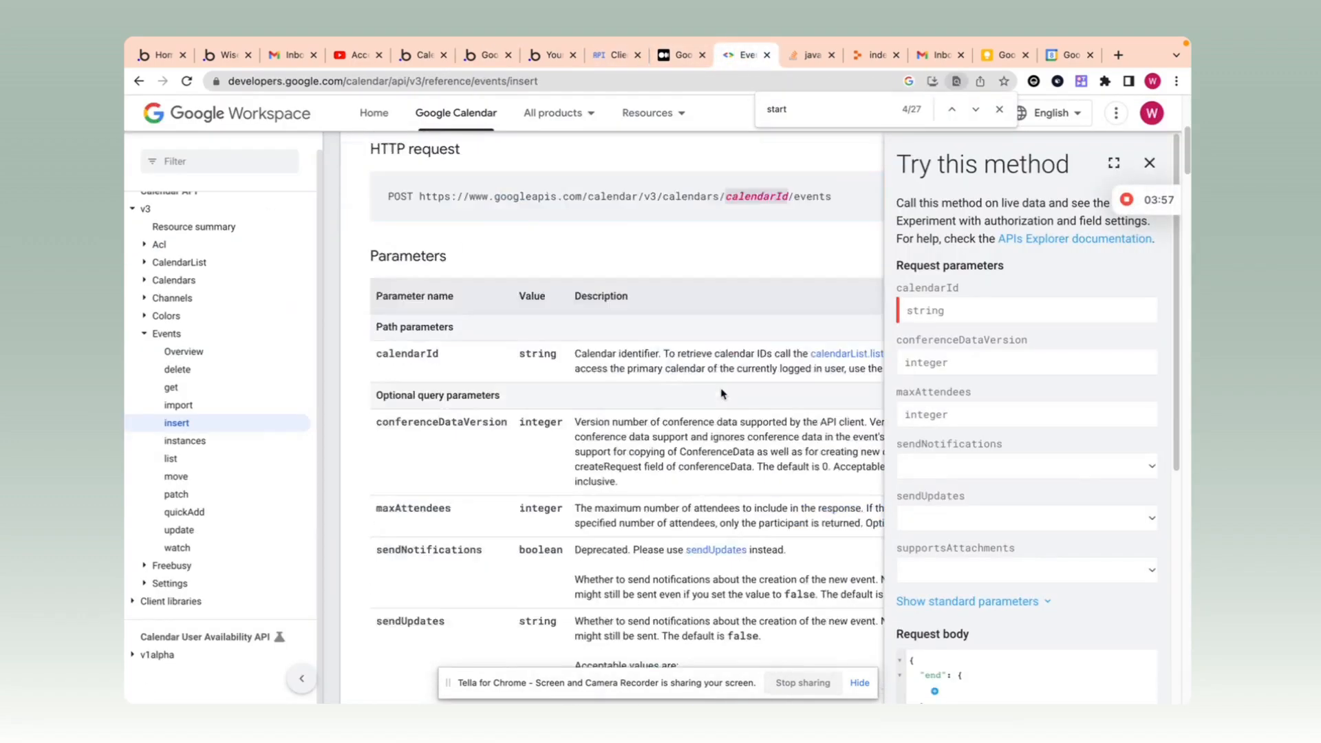
scroll(476, 326, down, 1)
scroll(476, 326, up, 2)
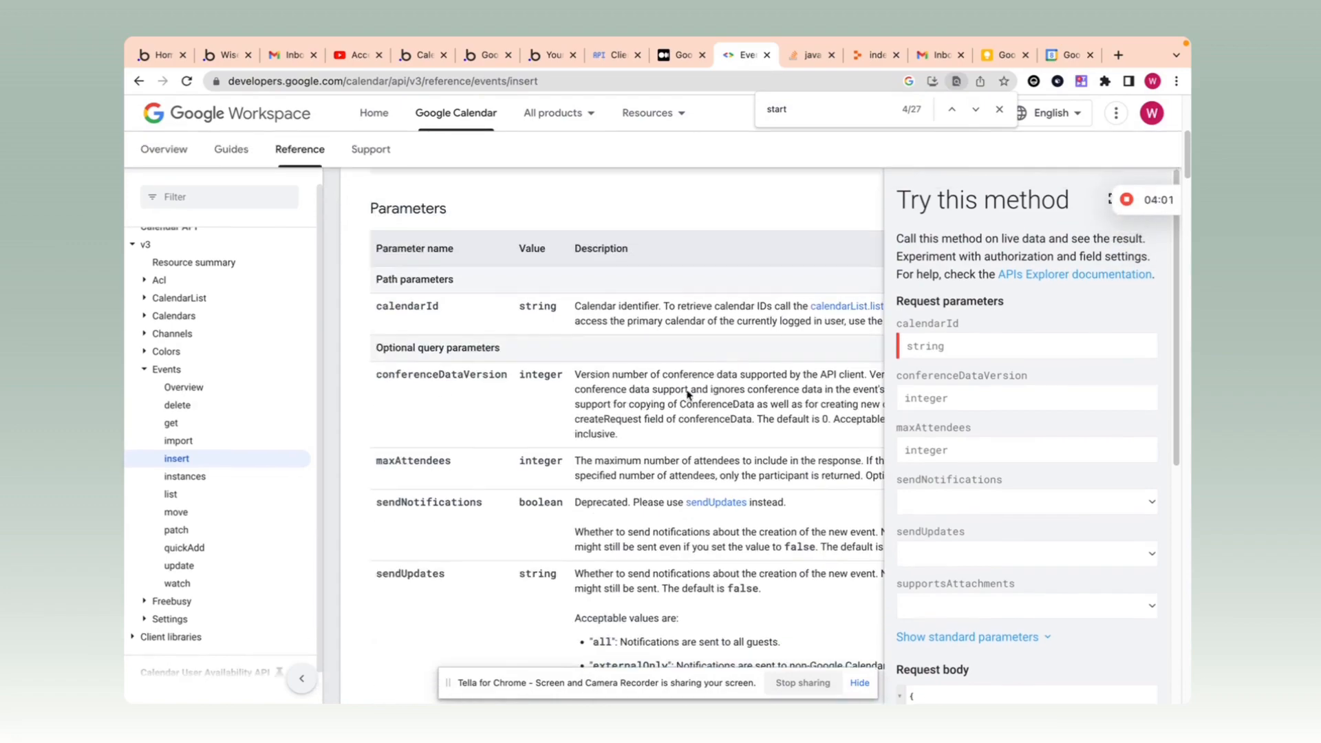
scroll(551, 364, down, 6)
scroll(661, 411, up, 3)
scroll(660, 411, up, 4)
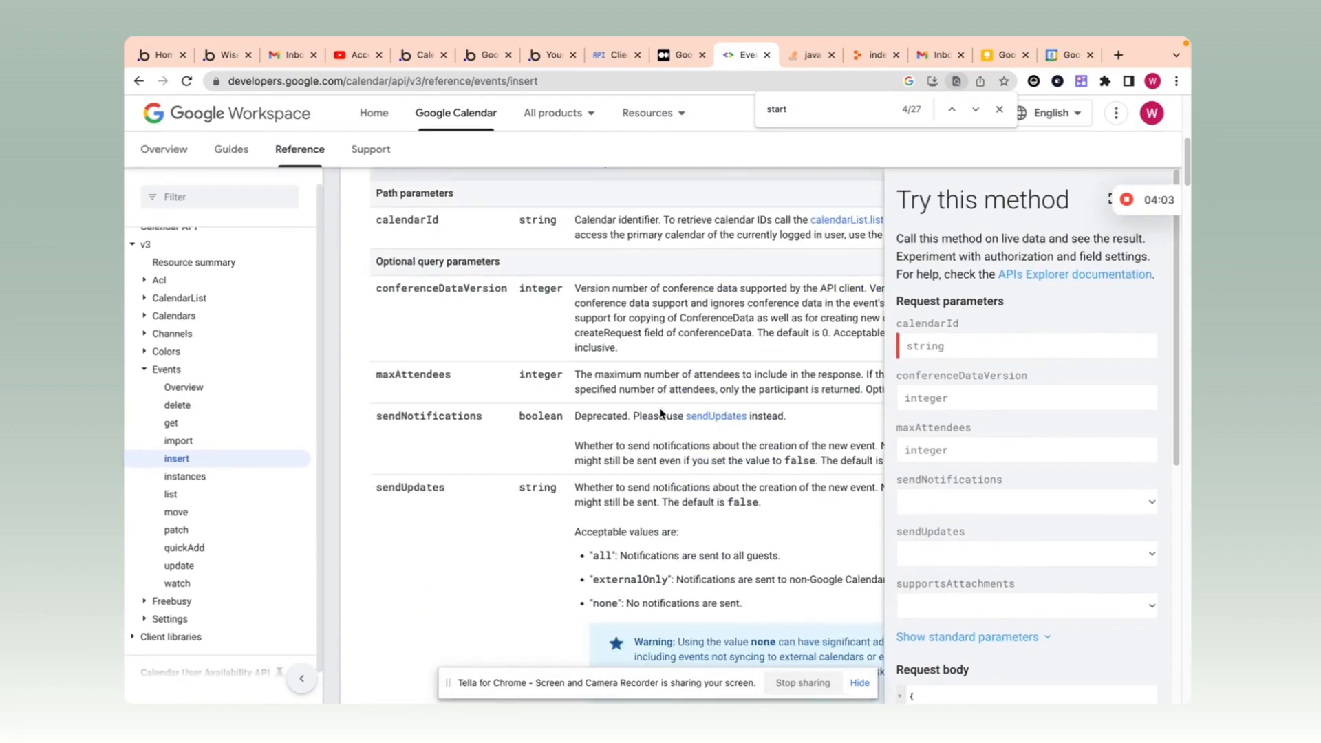
scroll(537, 395, down, 15)
scroll(539, 397, down, 12)
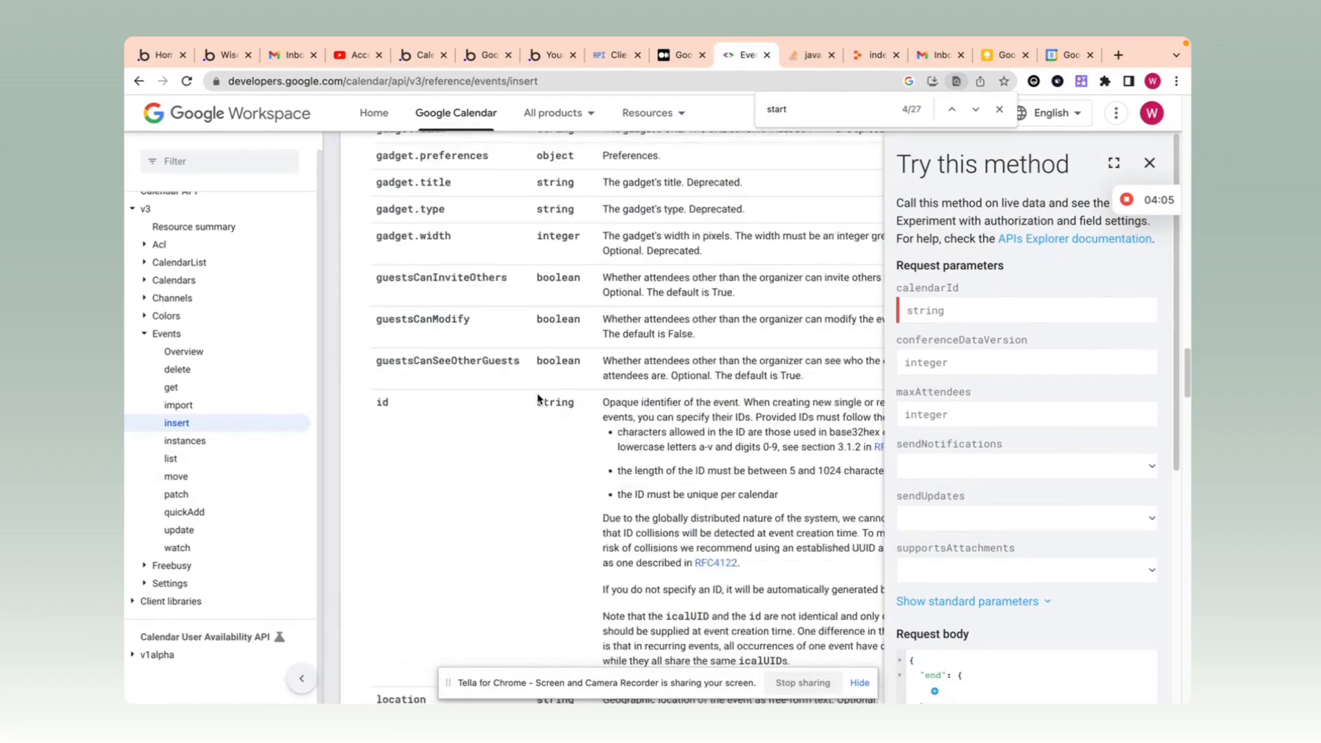
Step: In the other Bubble app, expand the Google calendar events API to locate Add new event (single)
click(431, 58)
scroll(871, 402, up, 3)
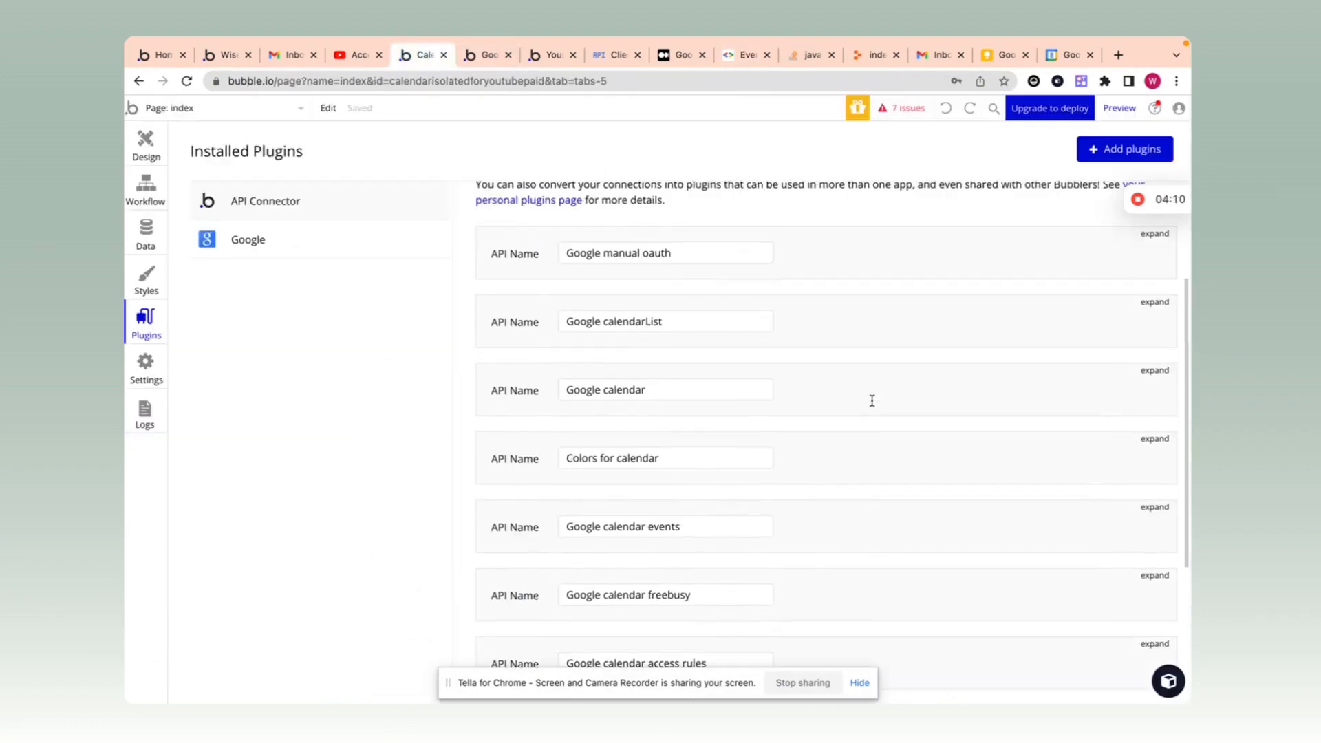
scroll(872, 404, down, 5)
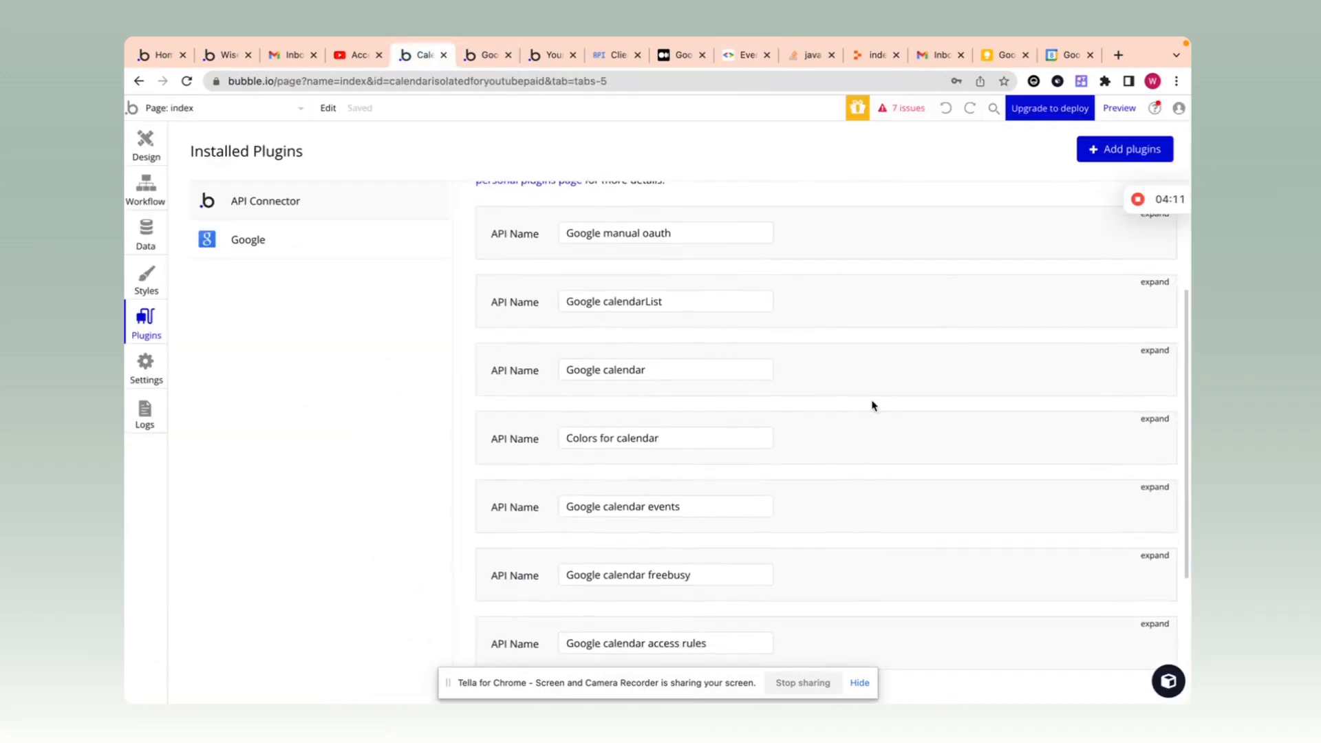
click(1154, 352)
scroll(926, 348, down, 3)
scroll(924, 361, down, 8)
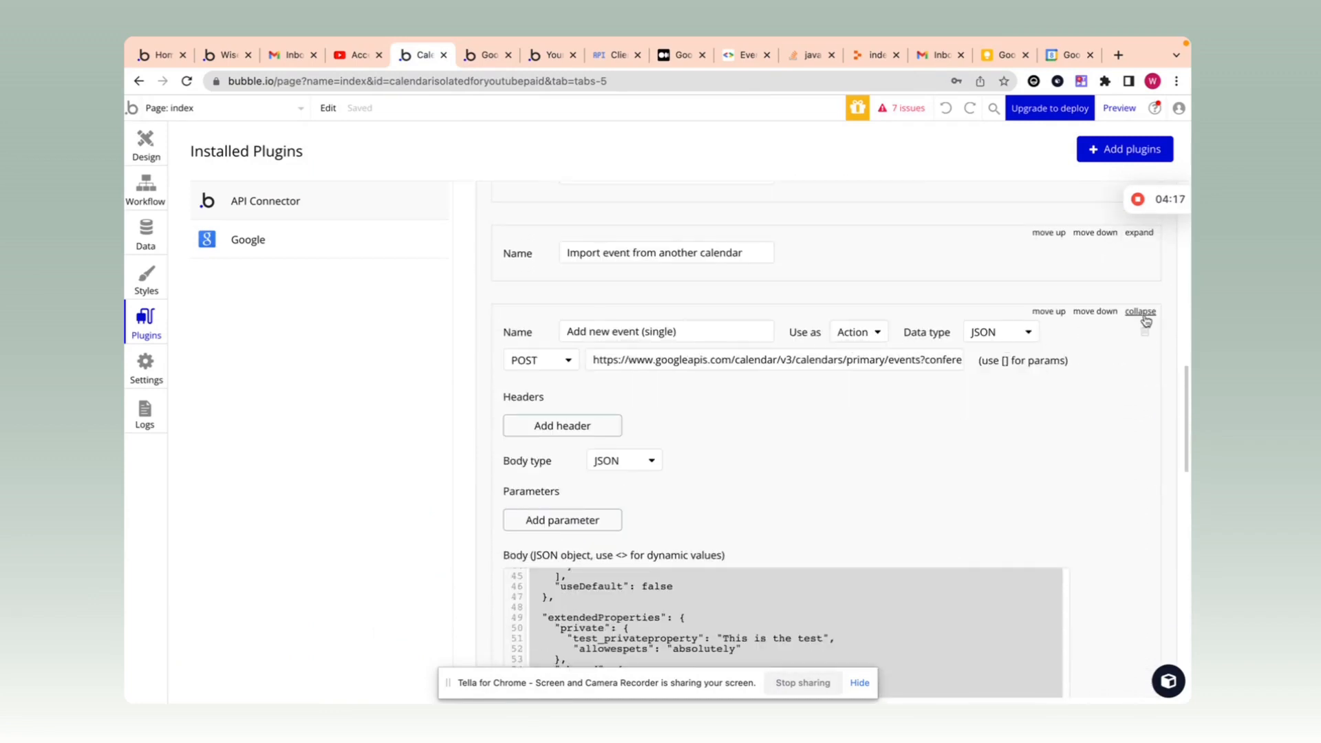
click(1142, 314)
scroll(1081, 326, up, 10)
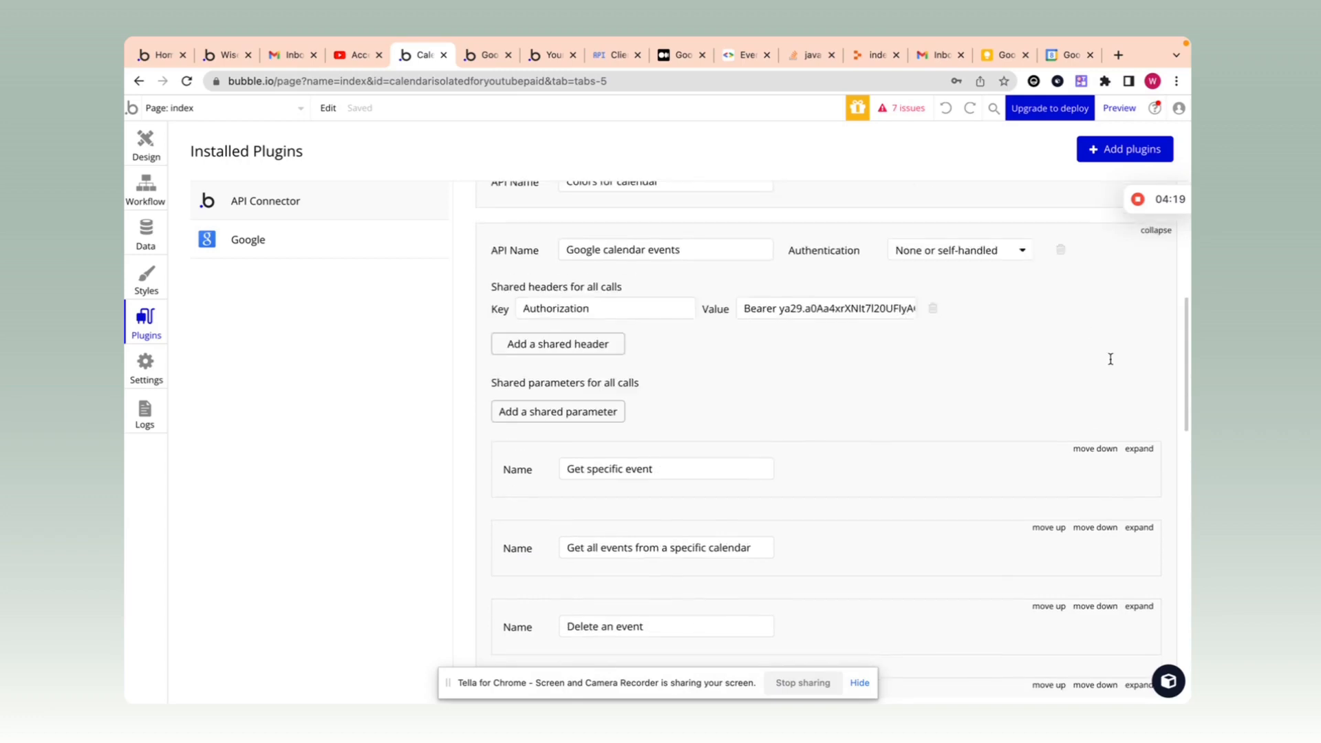
click(1156, 230)
scroll(997, 374, up, 3)
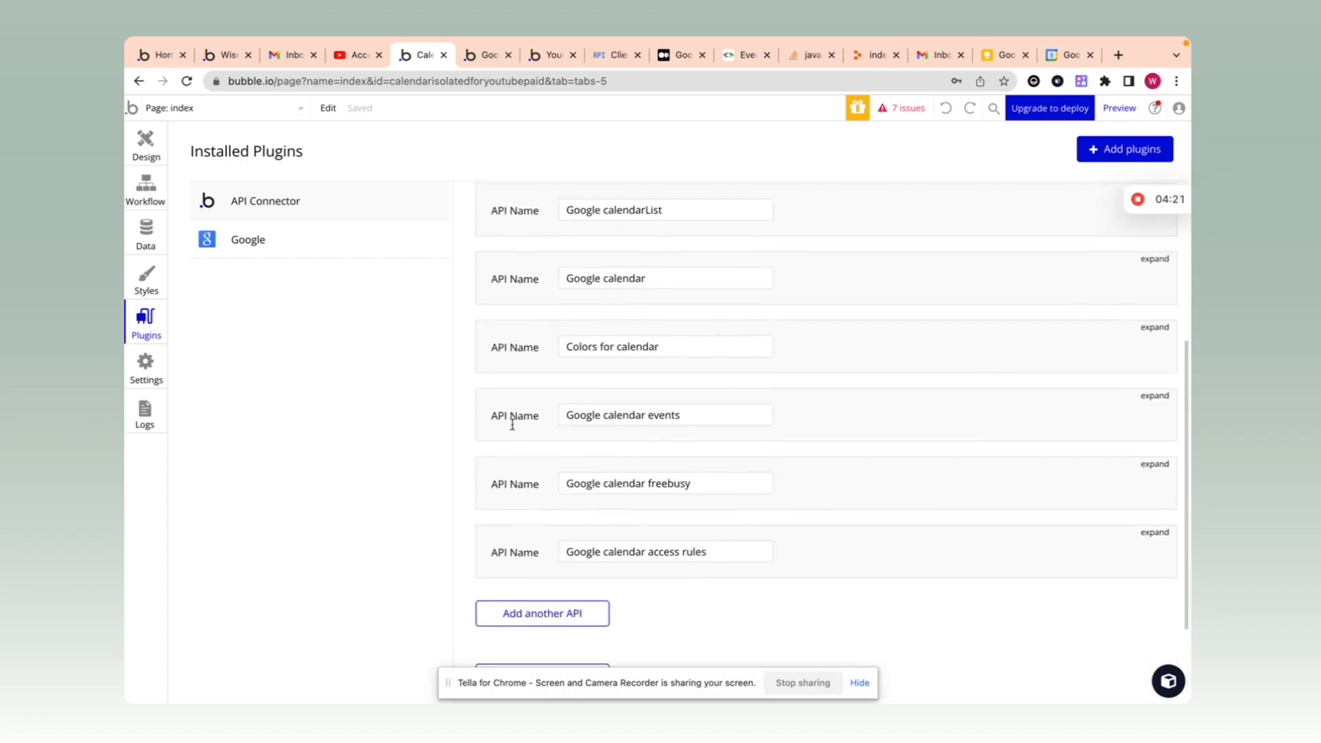
click(1159, 397)
scroll(967, 446, down, 8)
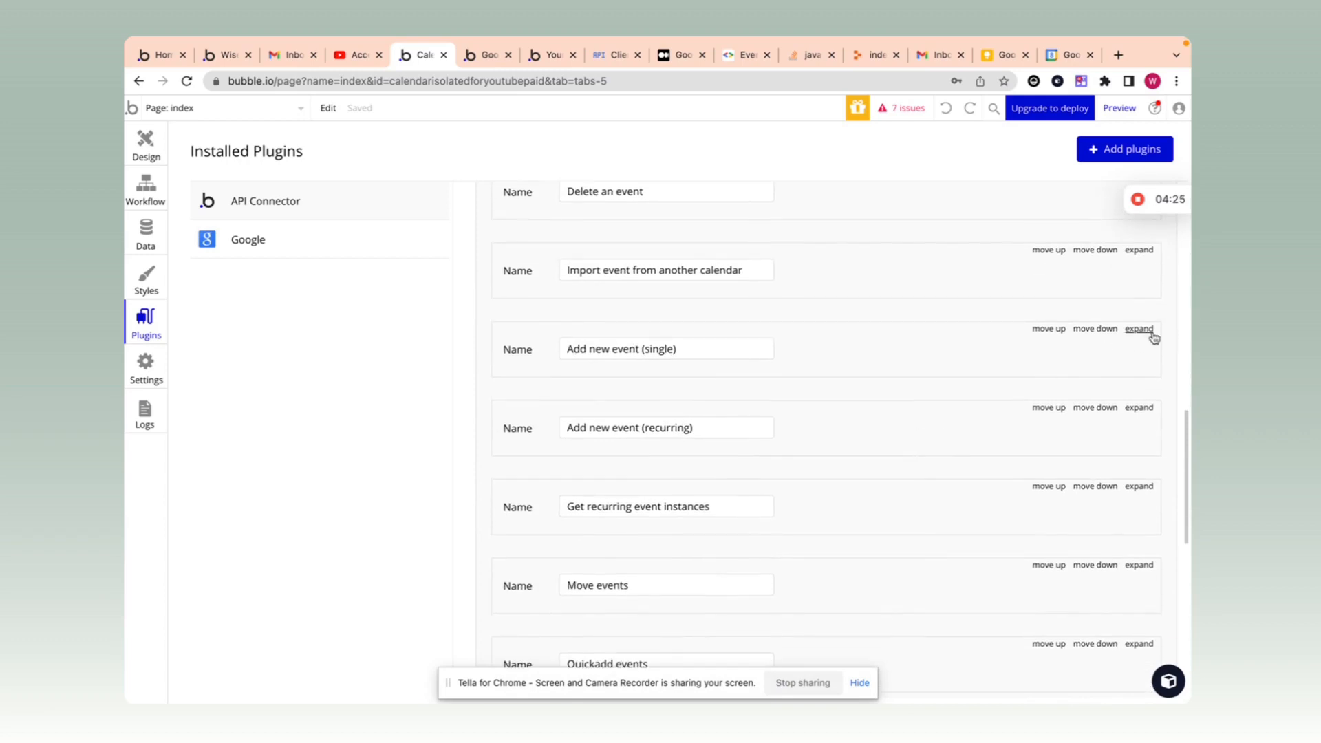
Step: Select and copy the Add new event (single) call's entire JSON body
click(1153, 335)
scroll(941, 437, down, 3)
scroll(940, 437, down, 2)
click(632, 385)
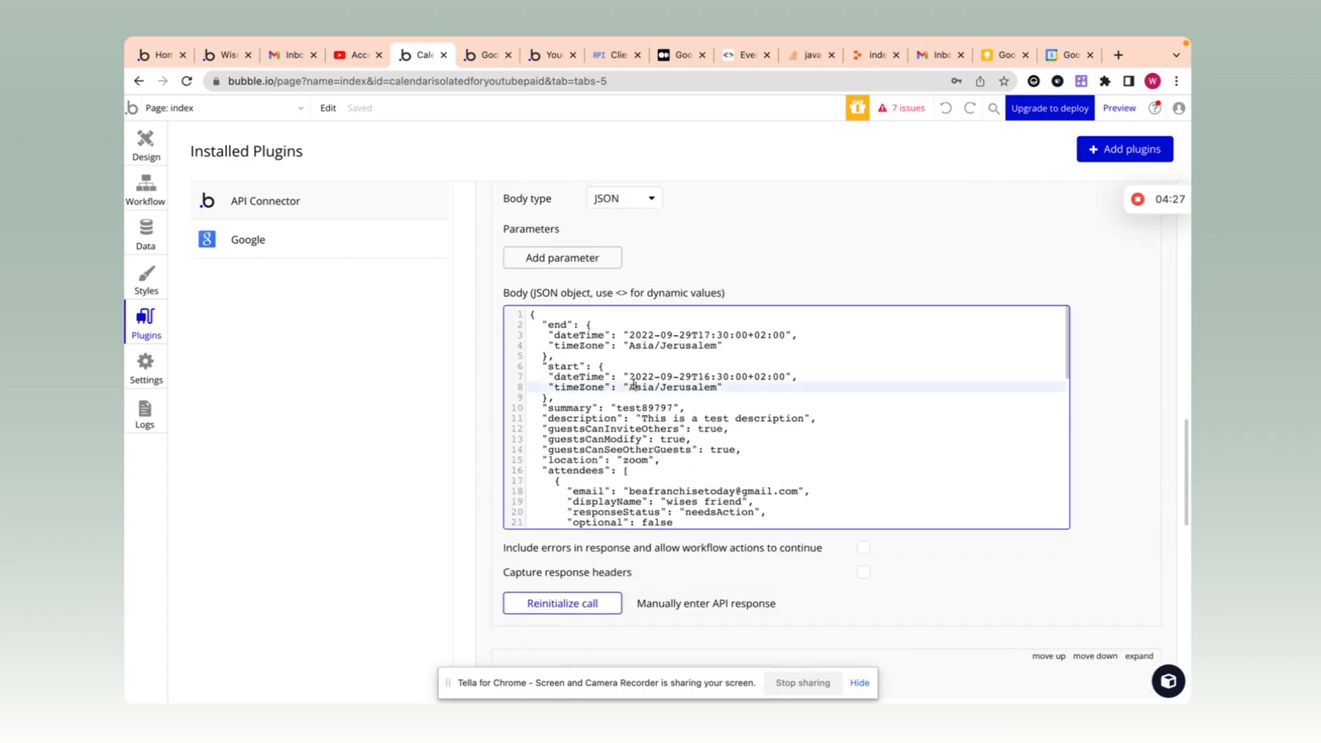
click(531, 313)
drag(531, 314, 899, 640)
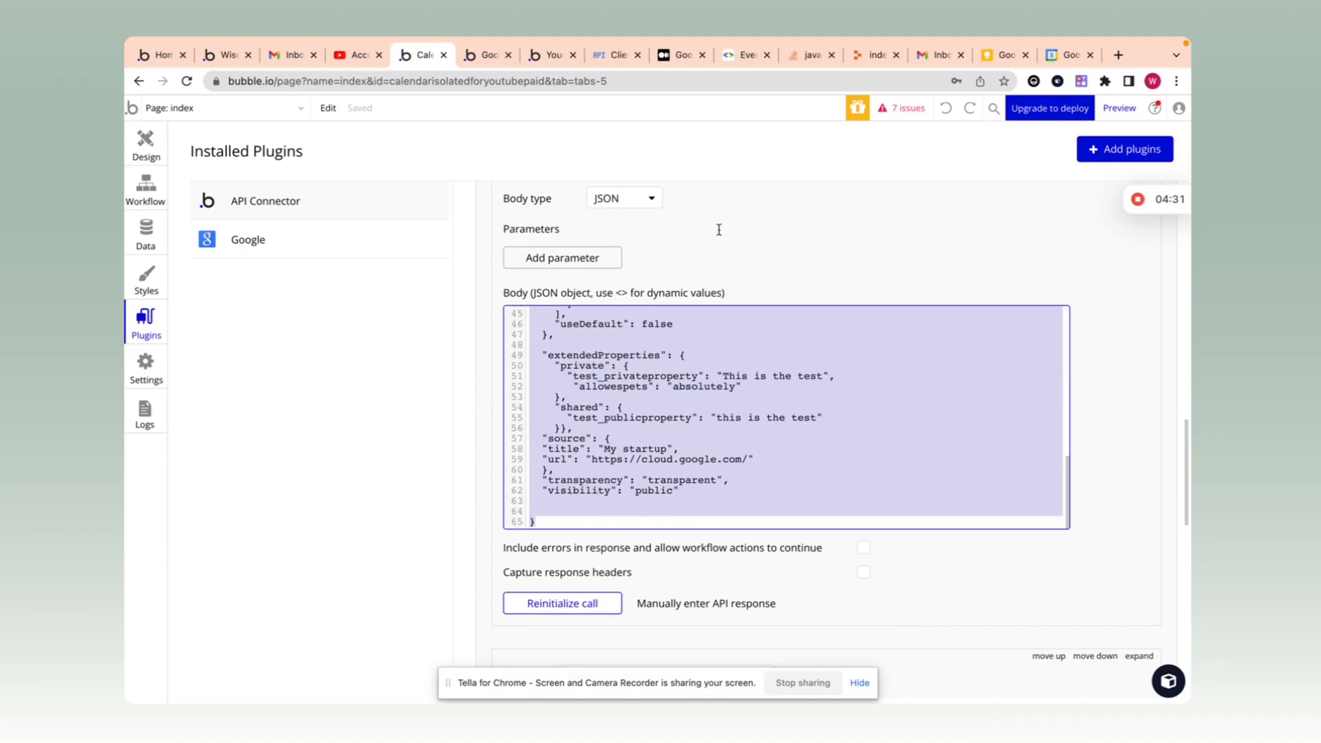
click(481, 56)
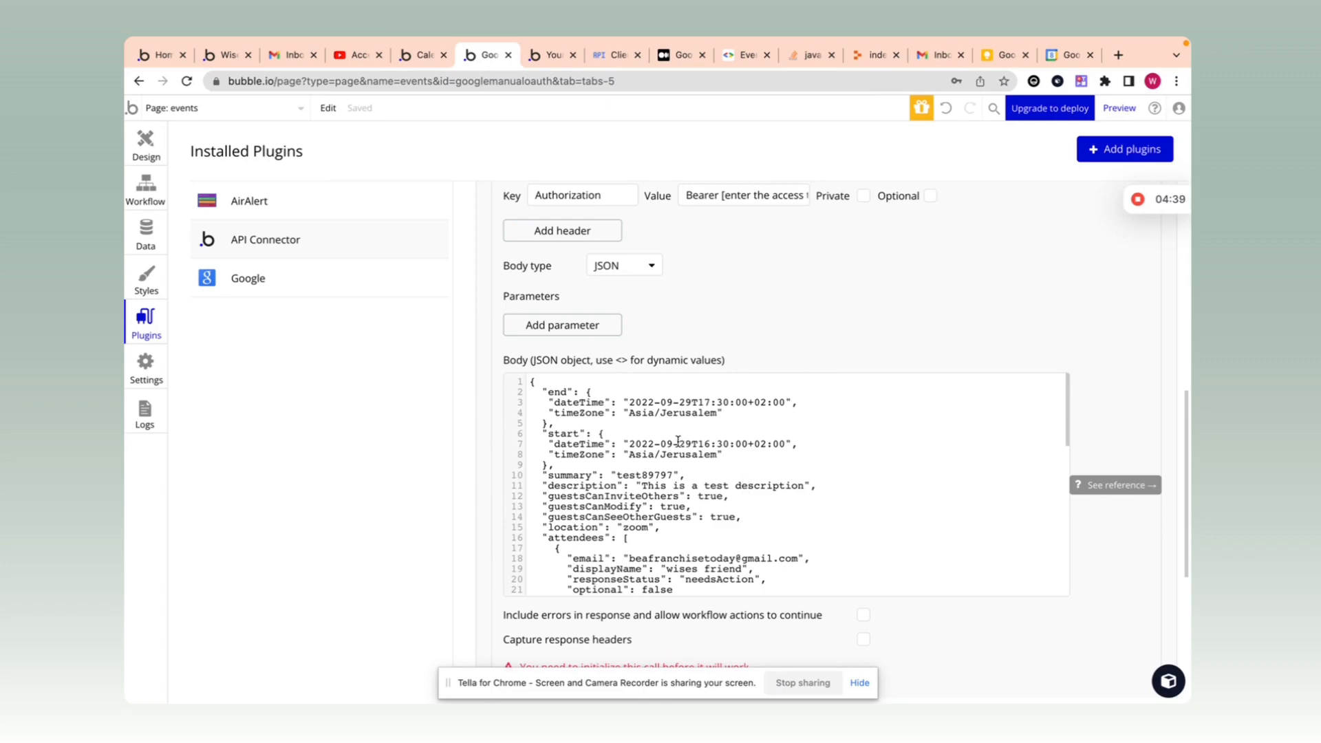
Step: Delete the attendees and all later fields from the Add event JSON body
scroll(637, 432, down, 2)
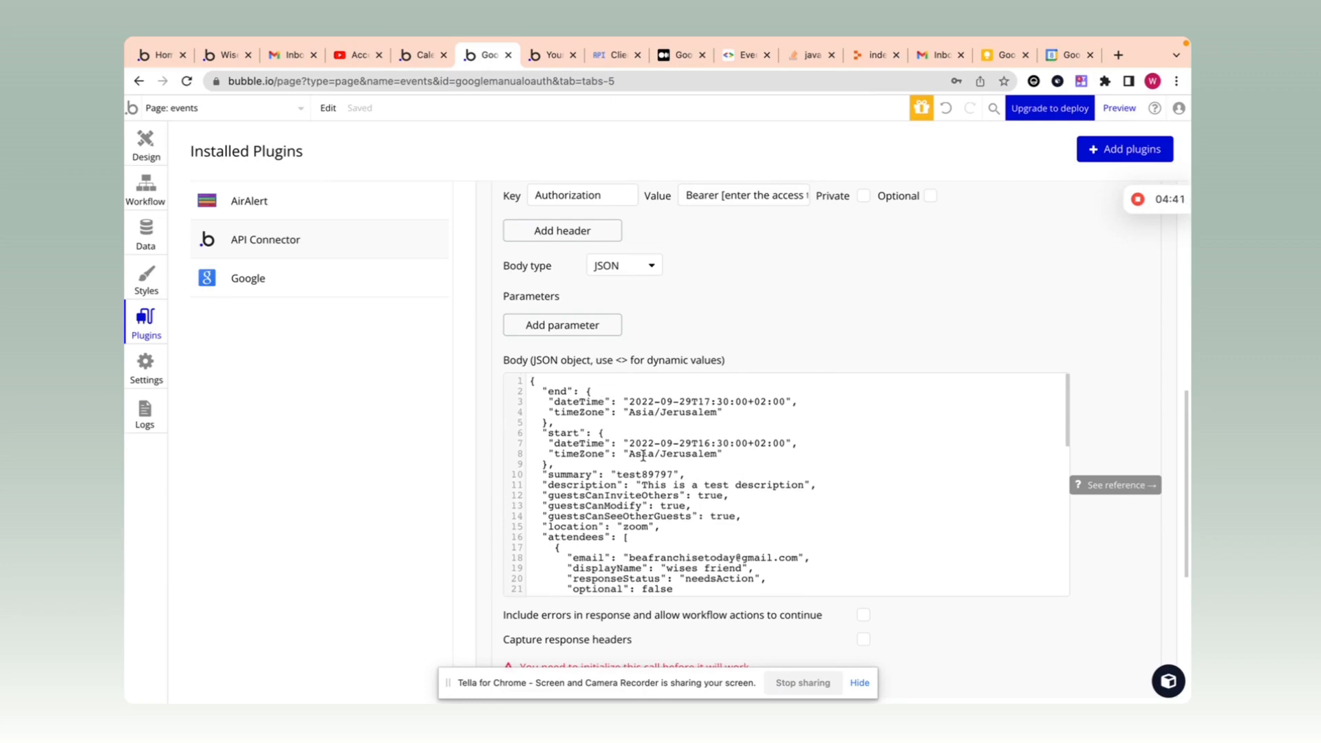
scroll(644, 457, down, 4)
scroll(643, 460, up, 4)
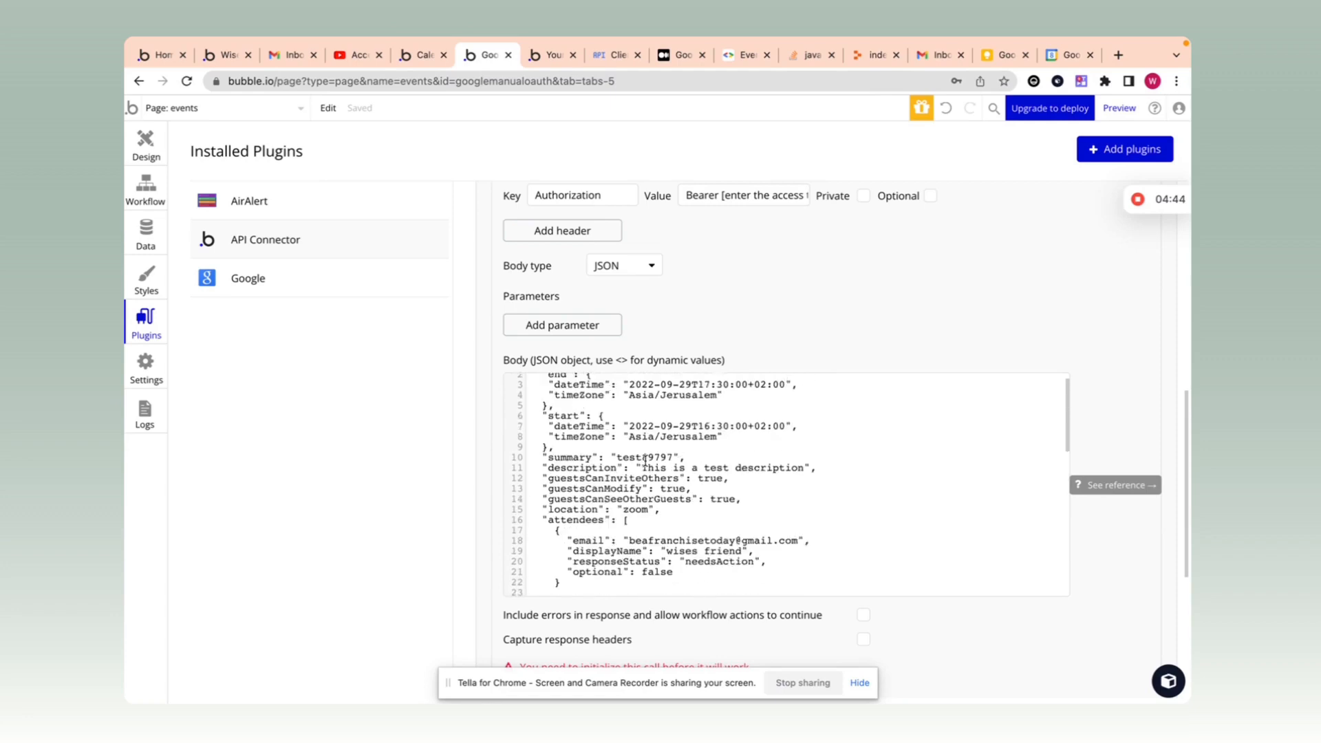
scroll(640, 454, up, 1)
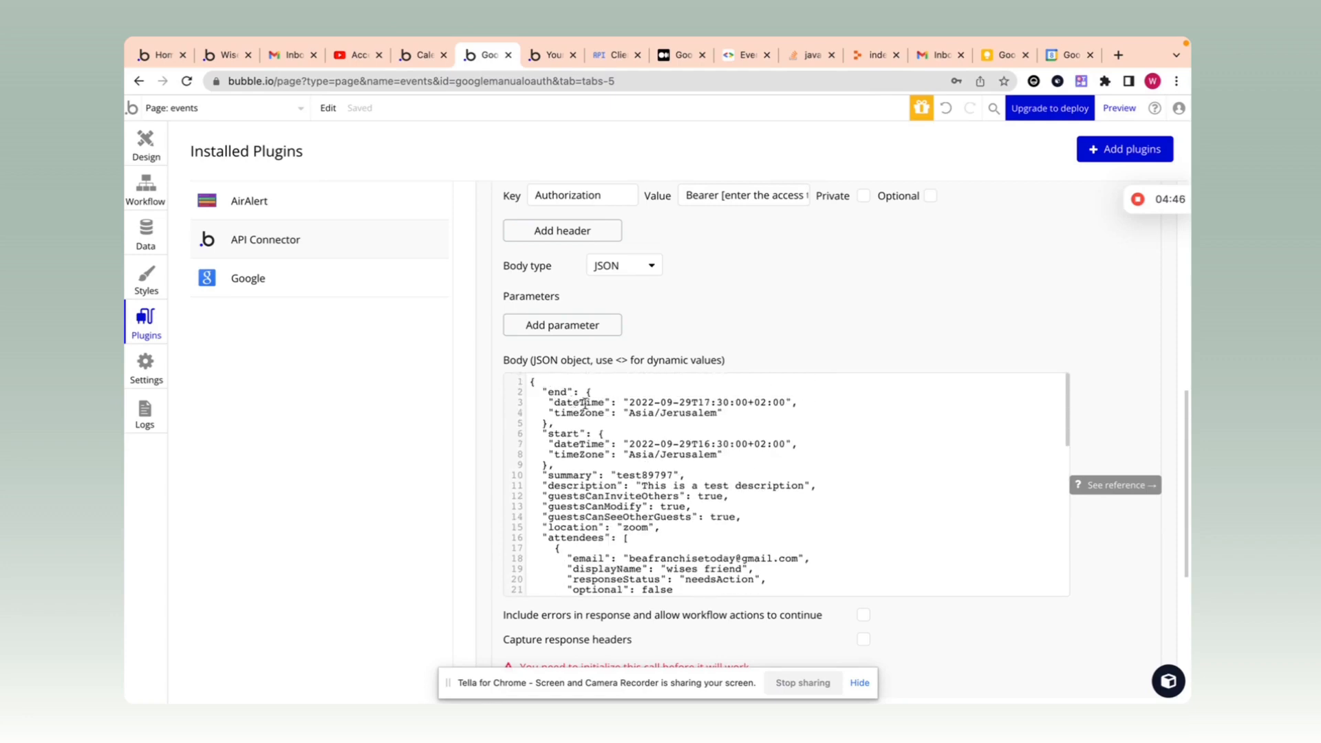
scroll(584, 413, down, 3)
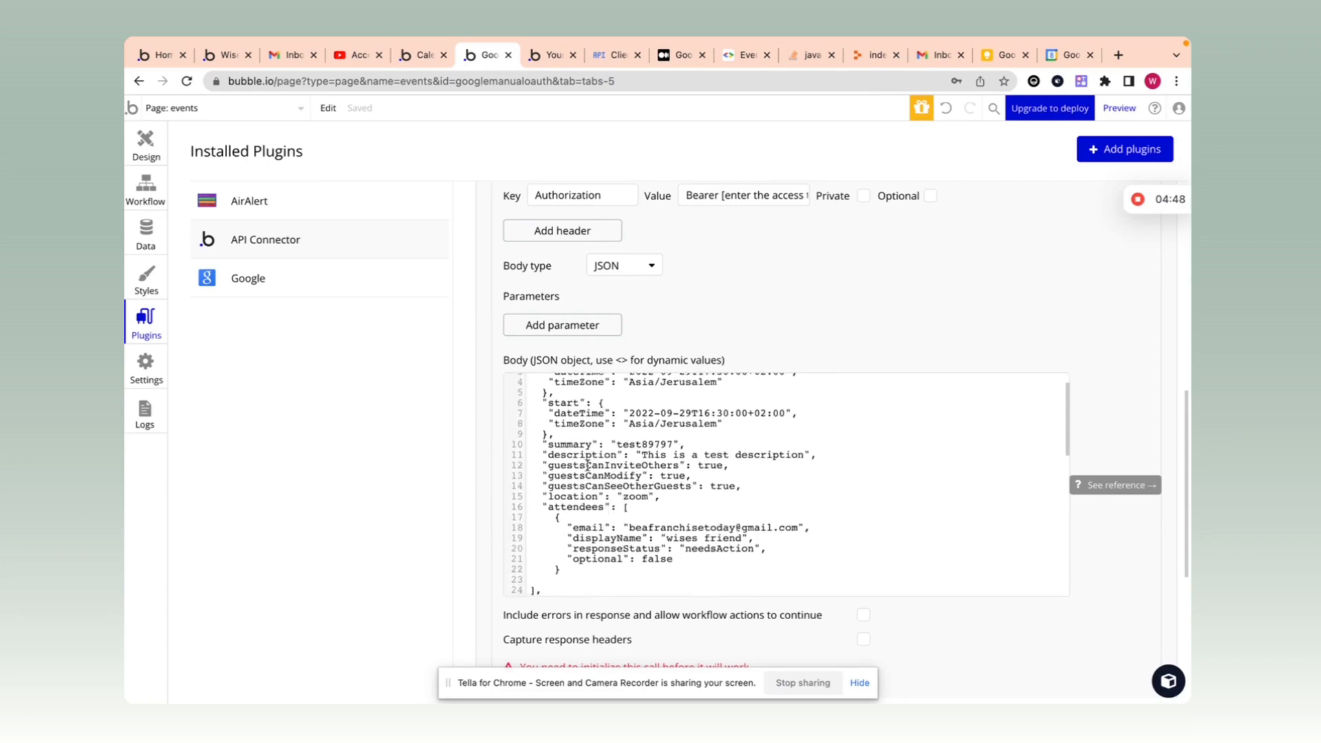
scroll(544, 466, down, 1)
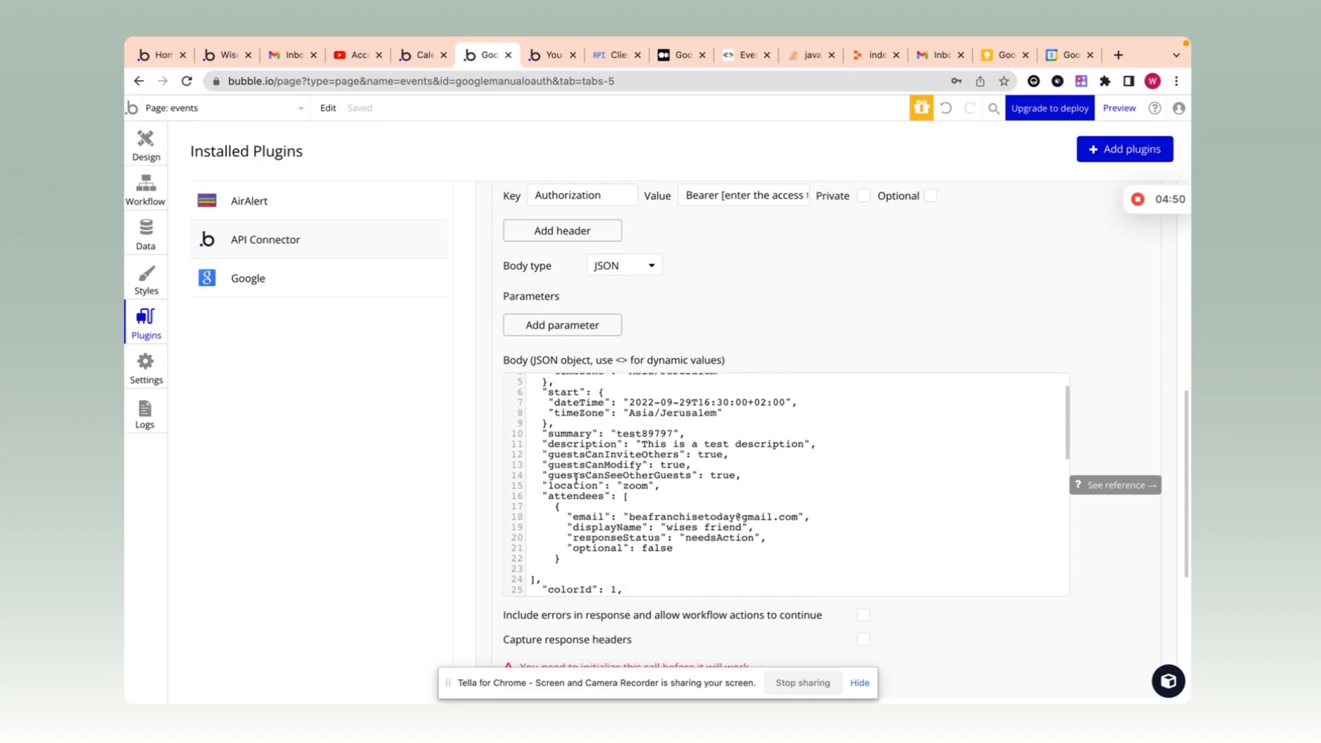
drag(542, 453, 760, 610)
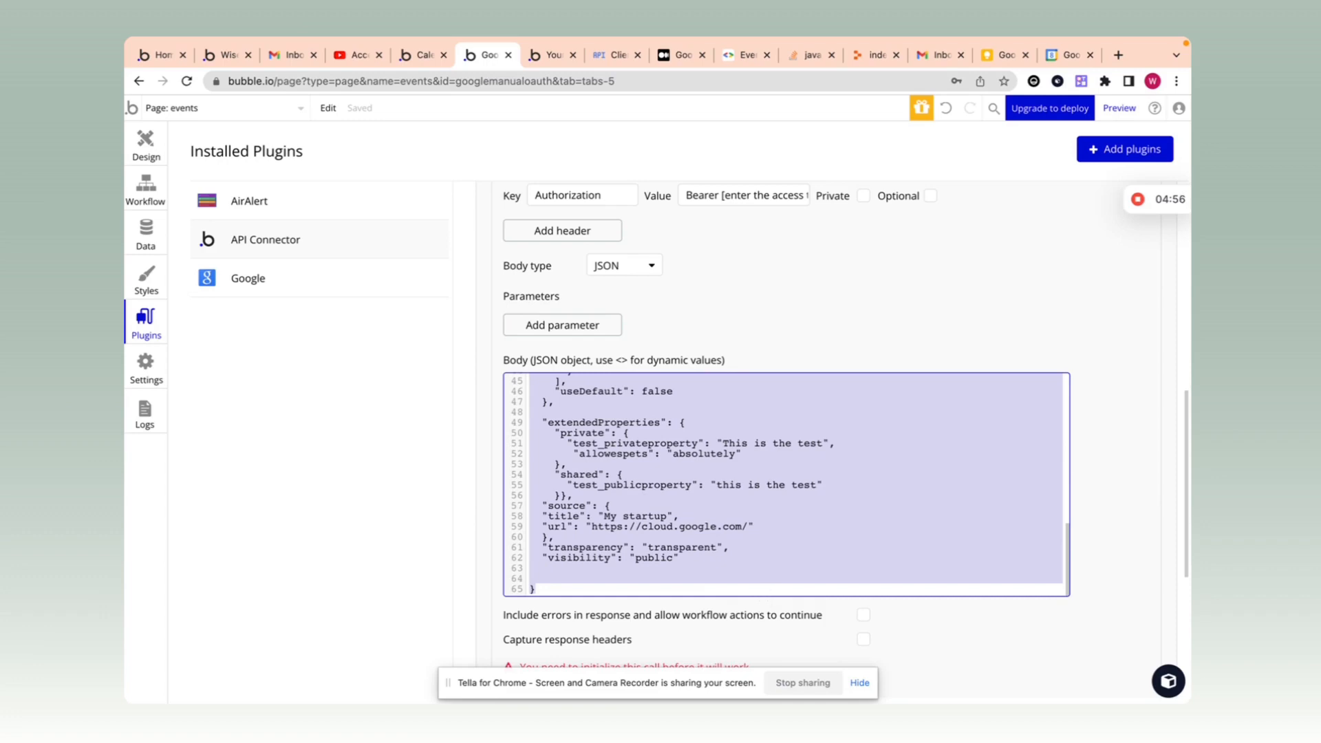
key(BackSpace)
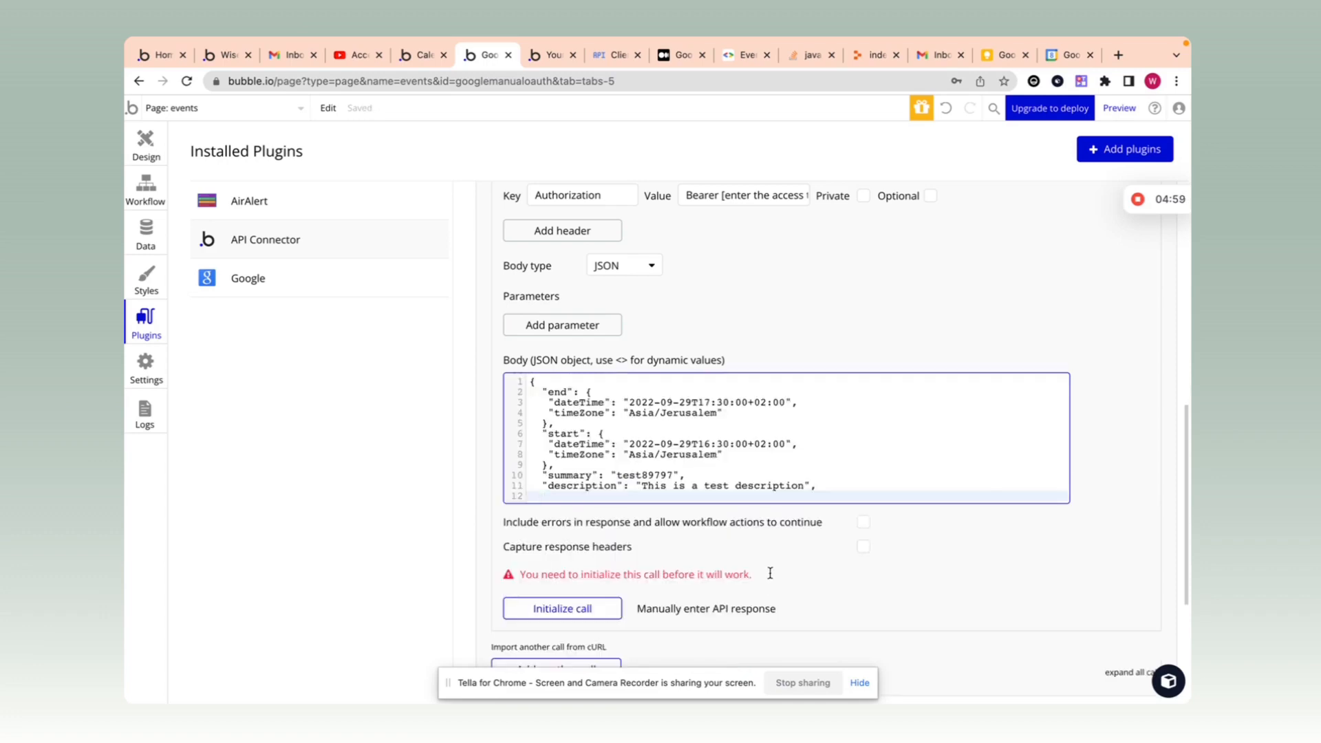
Step: Add a closing brace, drop the comma after description, and select the trimmed JSON
text(})
click(822, 485)
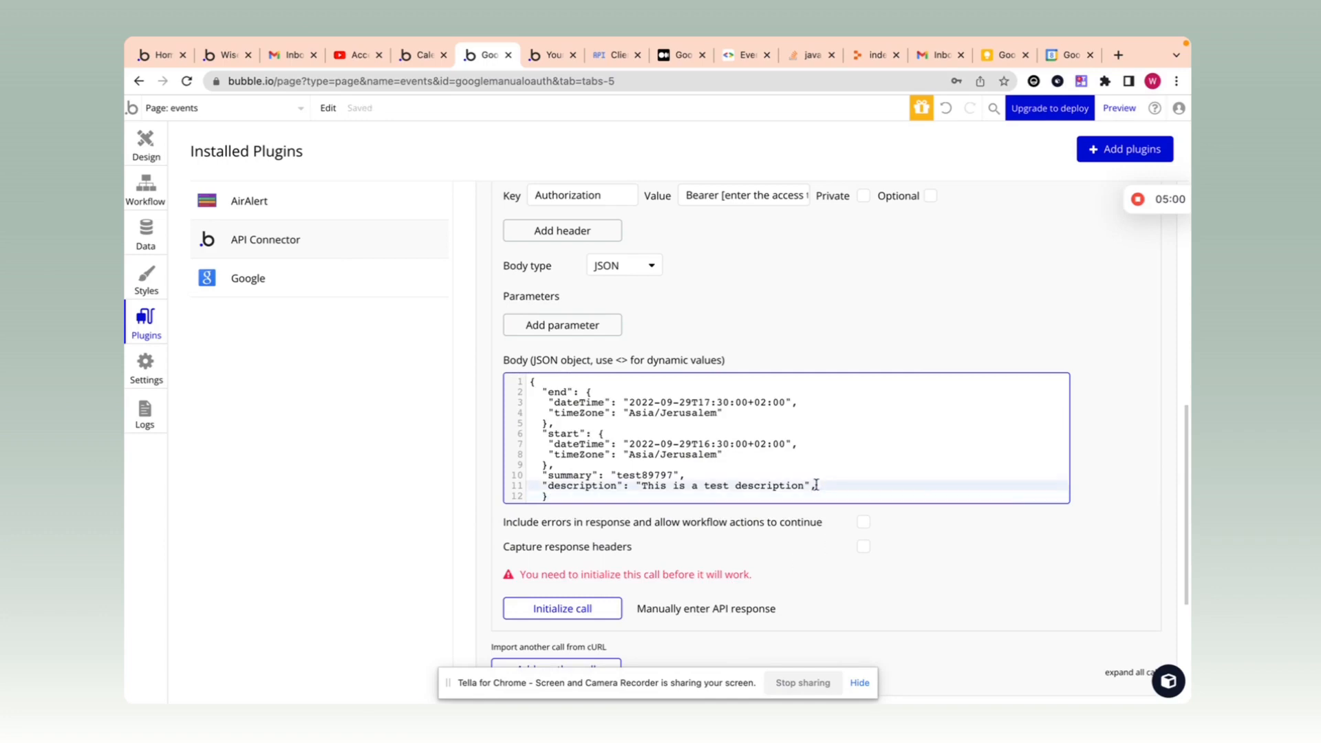
key(BackSpace)
drag(584, 498, 521, 383)
key(super+c)
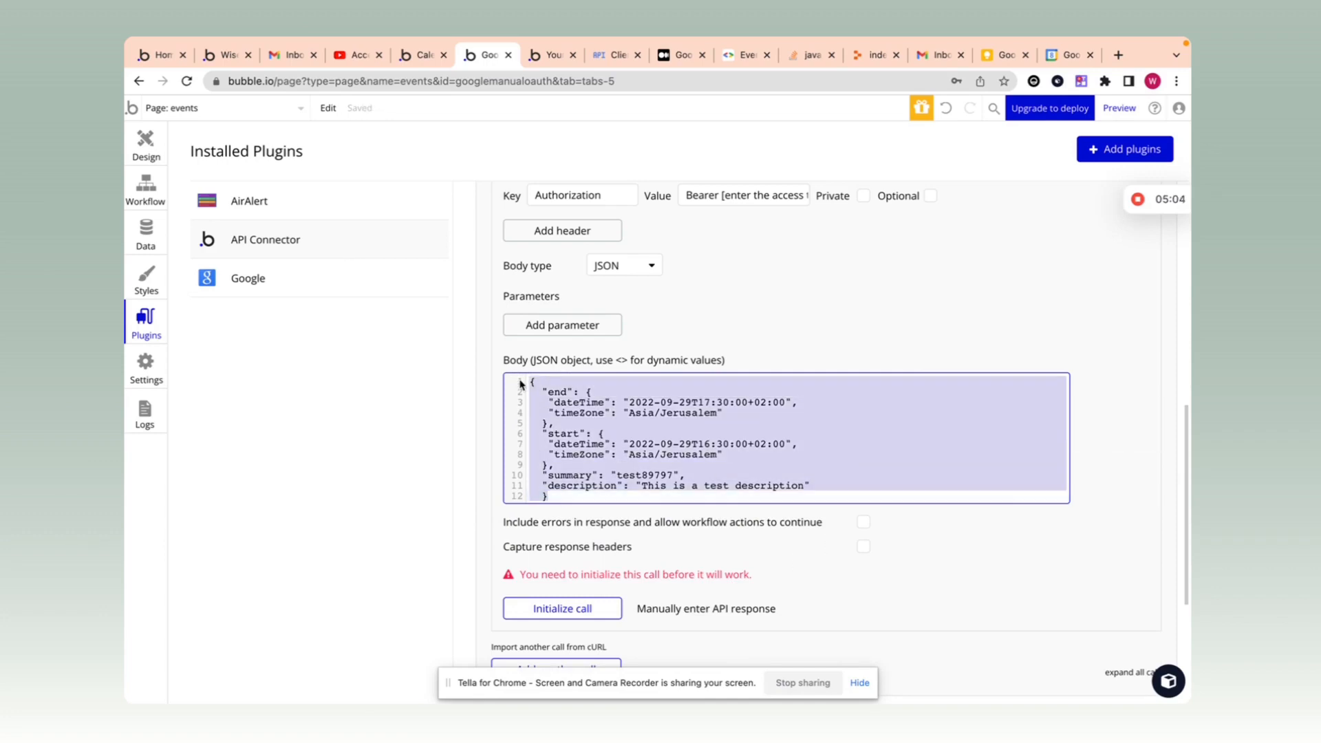
Step: Paste the trimmed event JSON into jsonlint.com and validate it
click(1118, 55)
text(json)
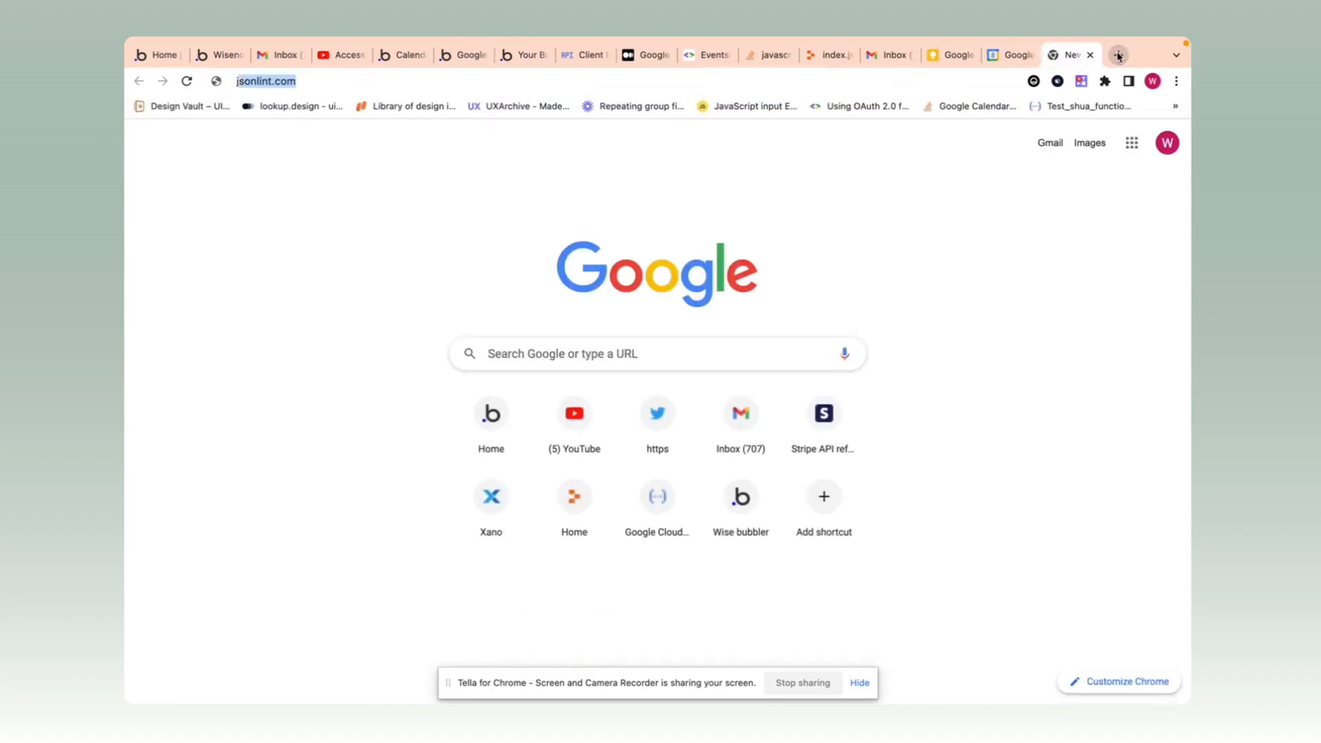
text(lint)
key(Return)
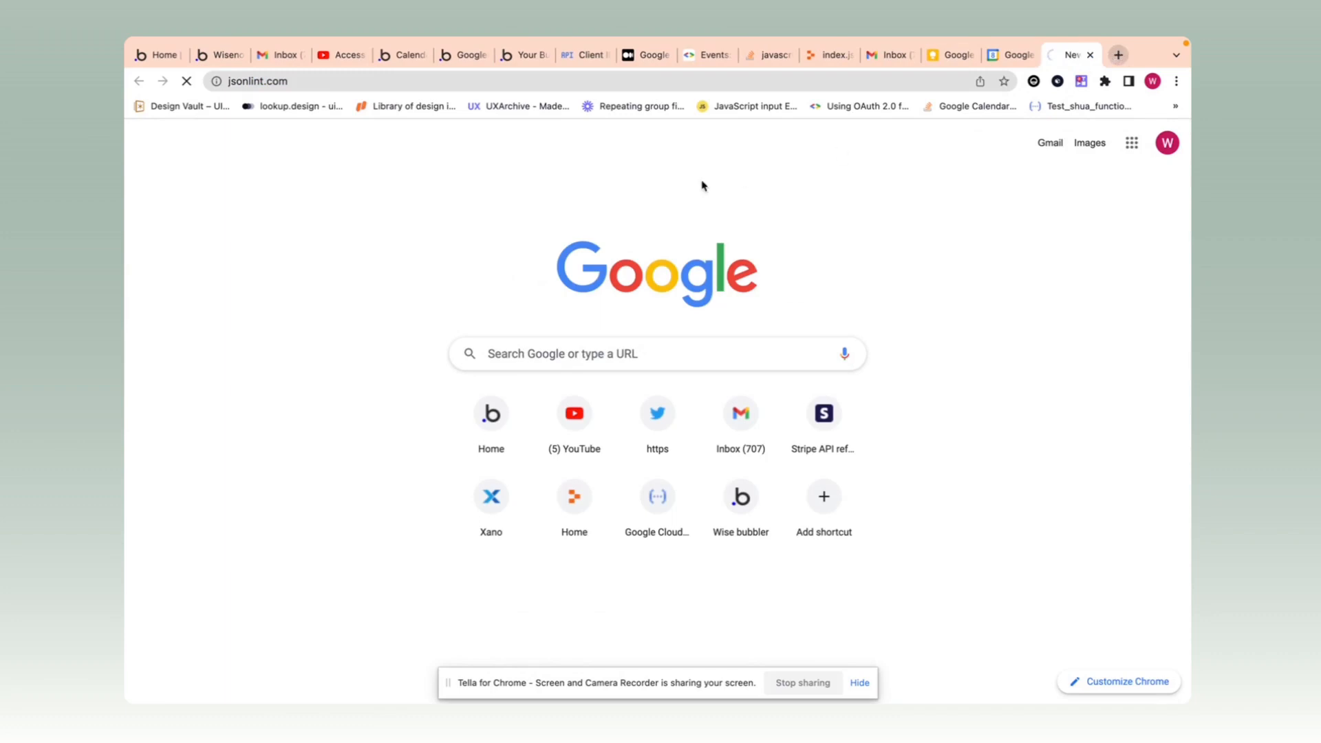
key(super+v)
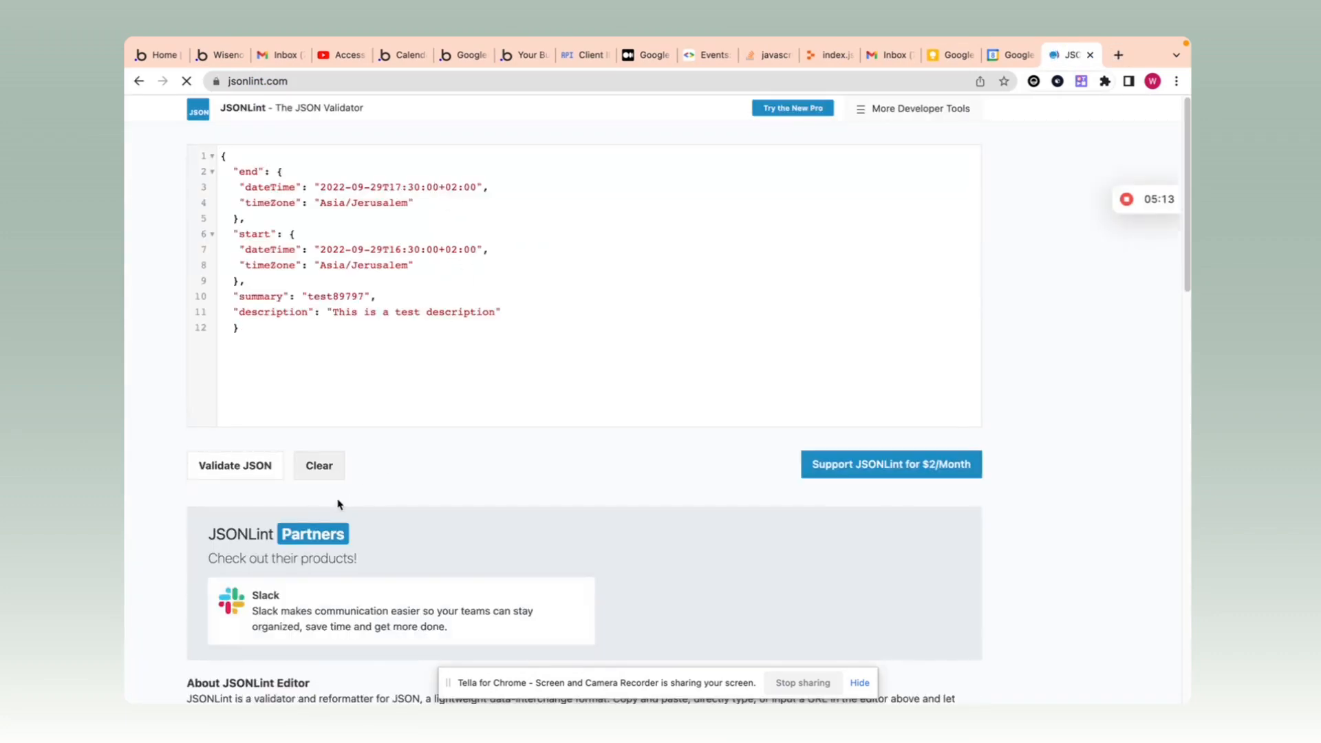
click(219, 476)
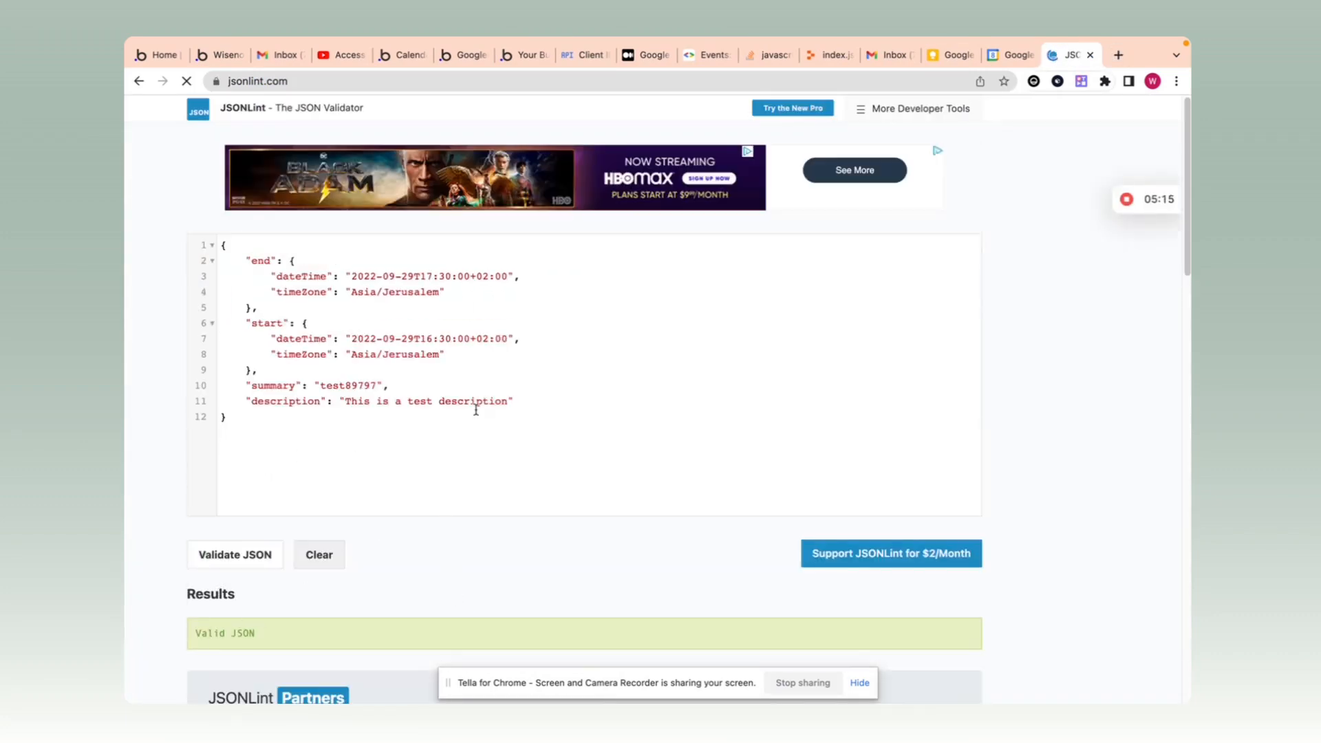
click(462, 54)
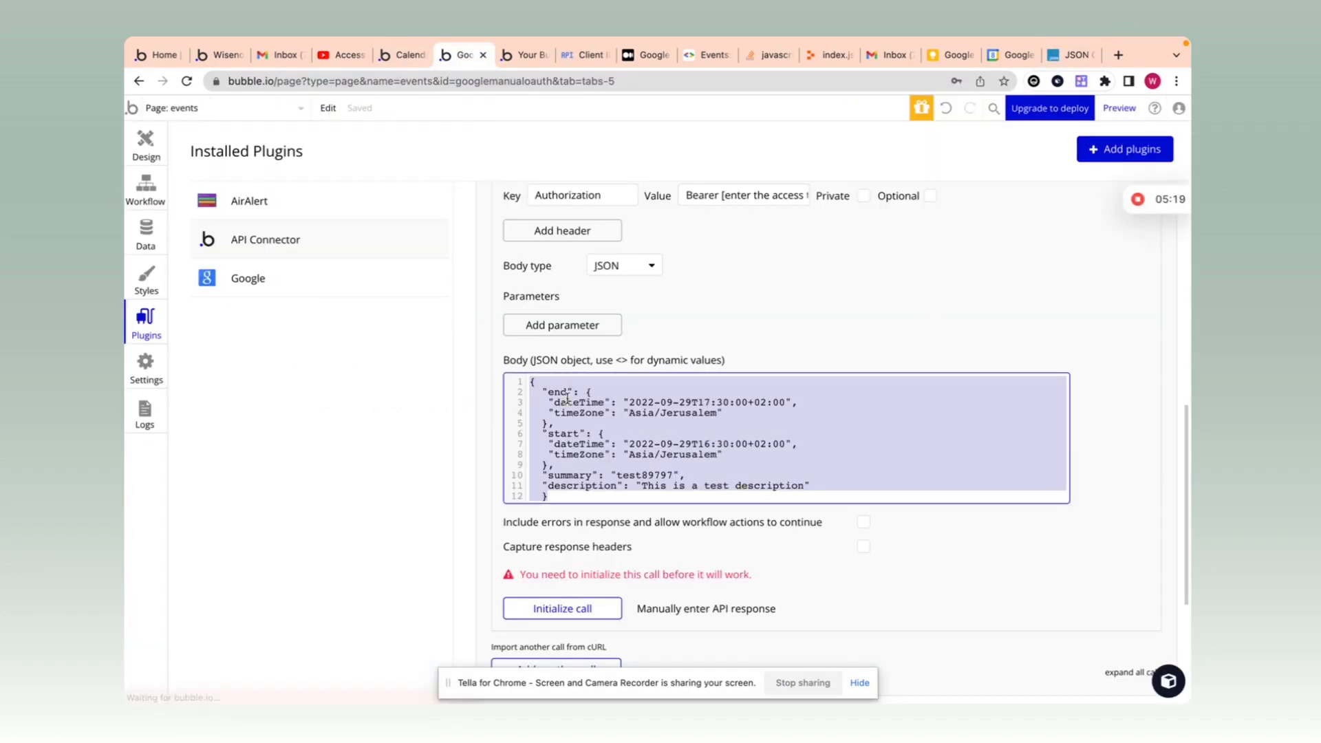
Step: Remove the comma after end's dateTime and delete the timeZone lines in end and start
click(649, 398)
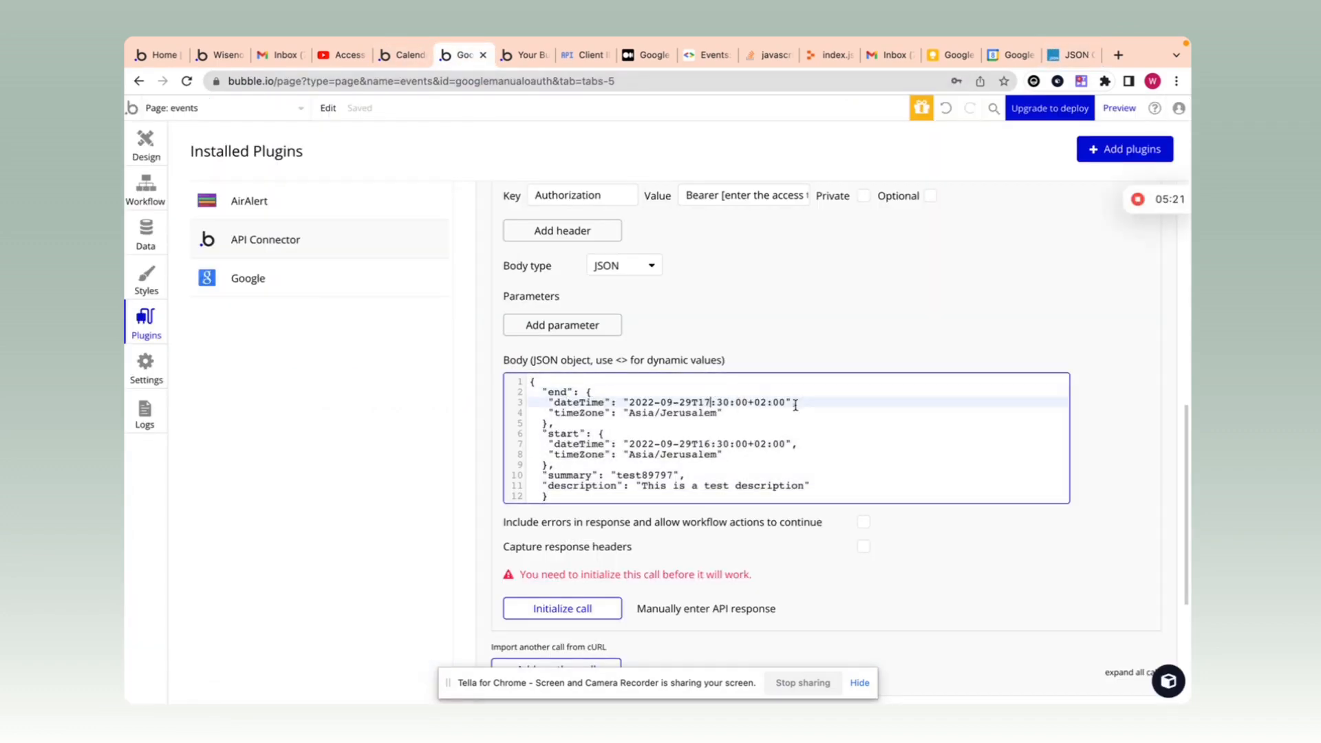
scroll(782, 413, down, 1)
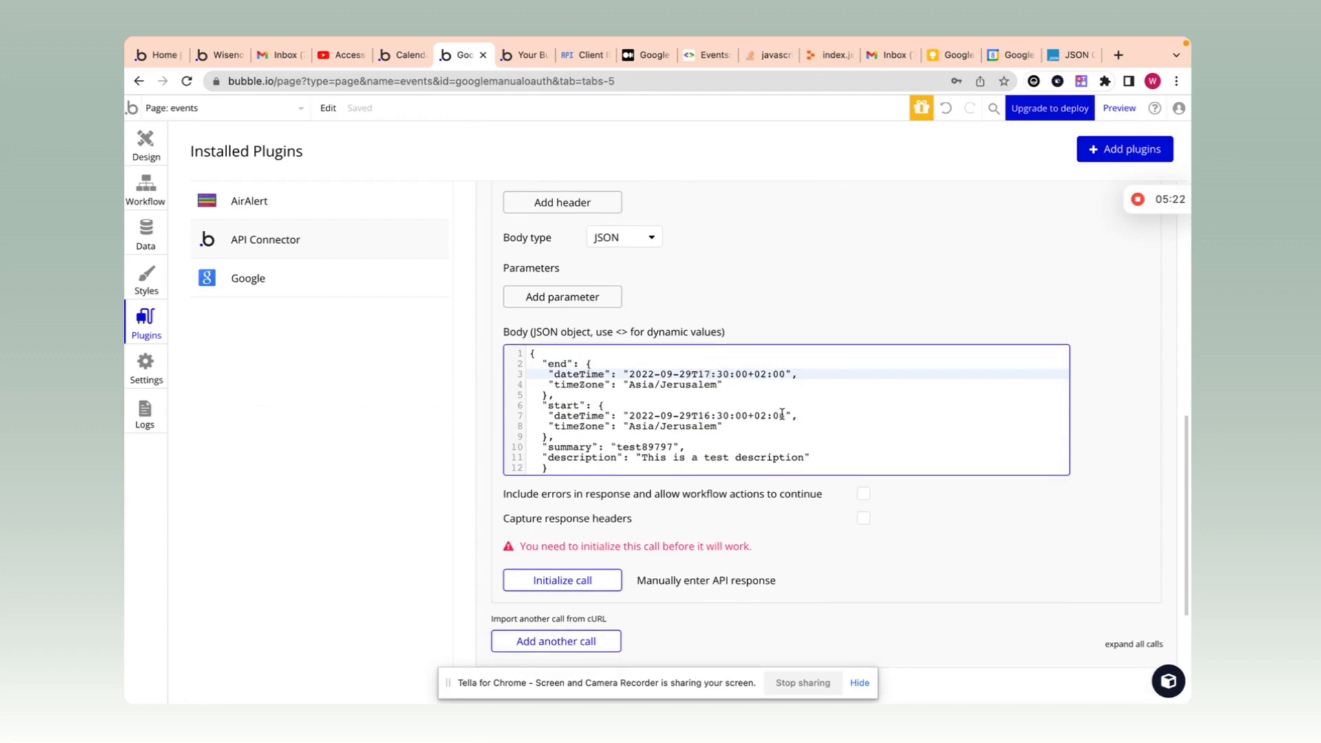
click(793, 376)
key(BackSpace)
drag(722, 385, 548, 380)
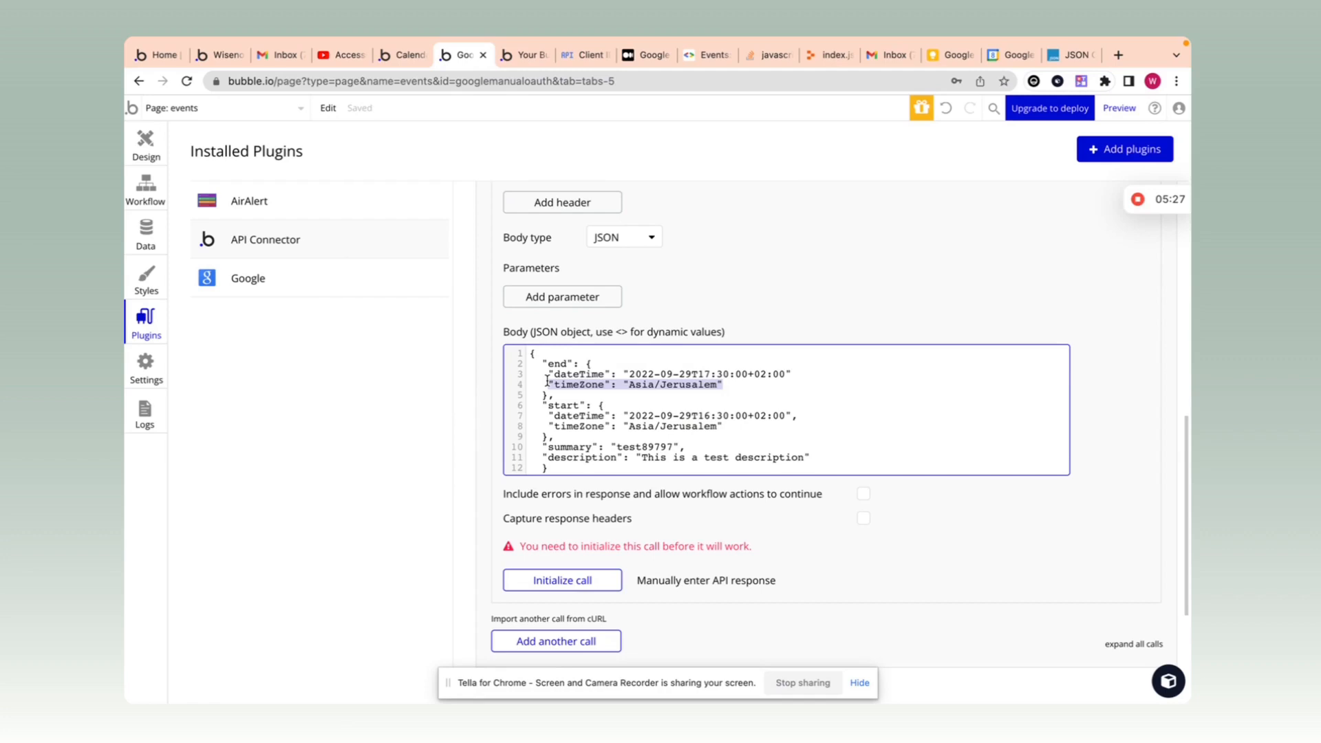
key(BackSpace)
drag(723, 427, 543, 426)
key(BackSpace)
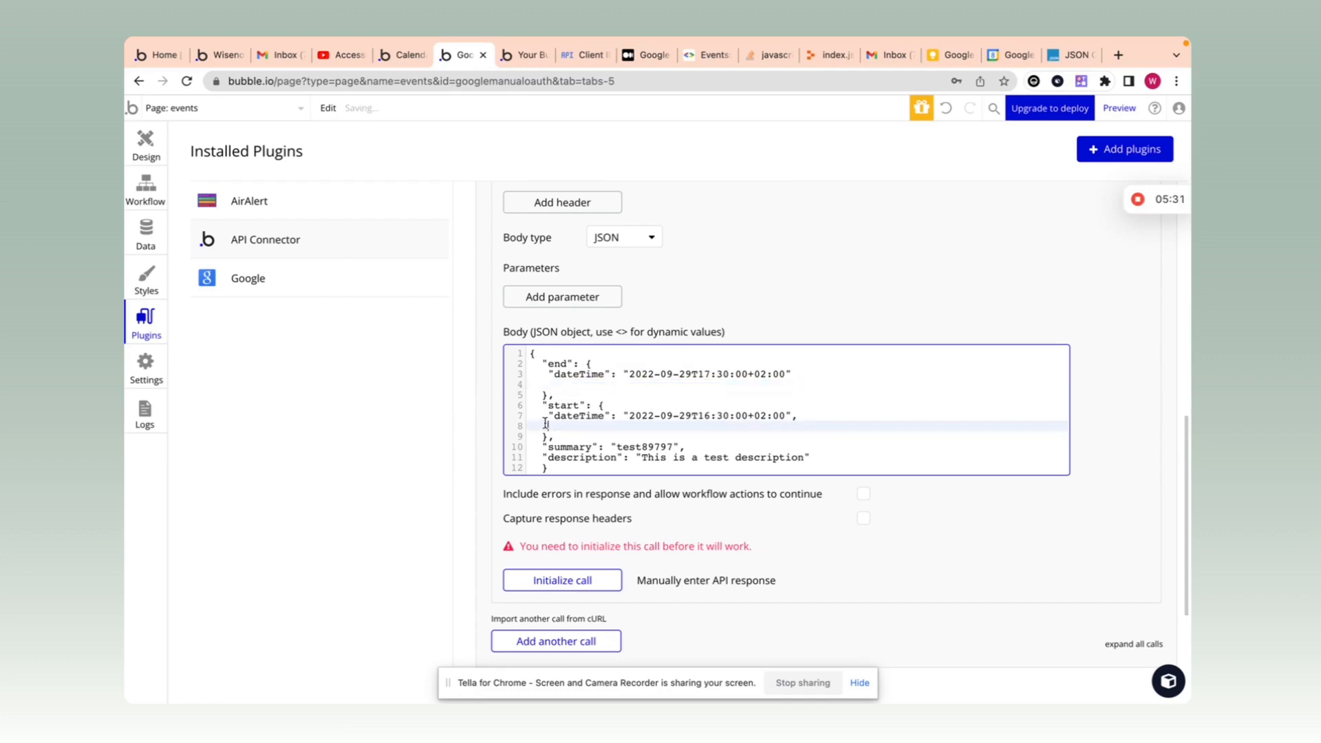
Step: Turn the start dateTime value into a <Start_time> placeholder
click(814, 416)
key(BackSpace)
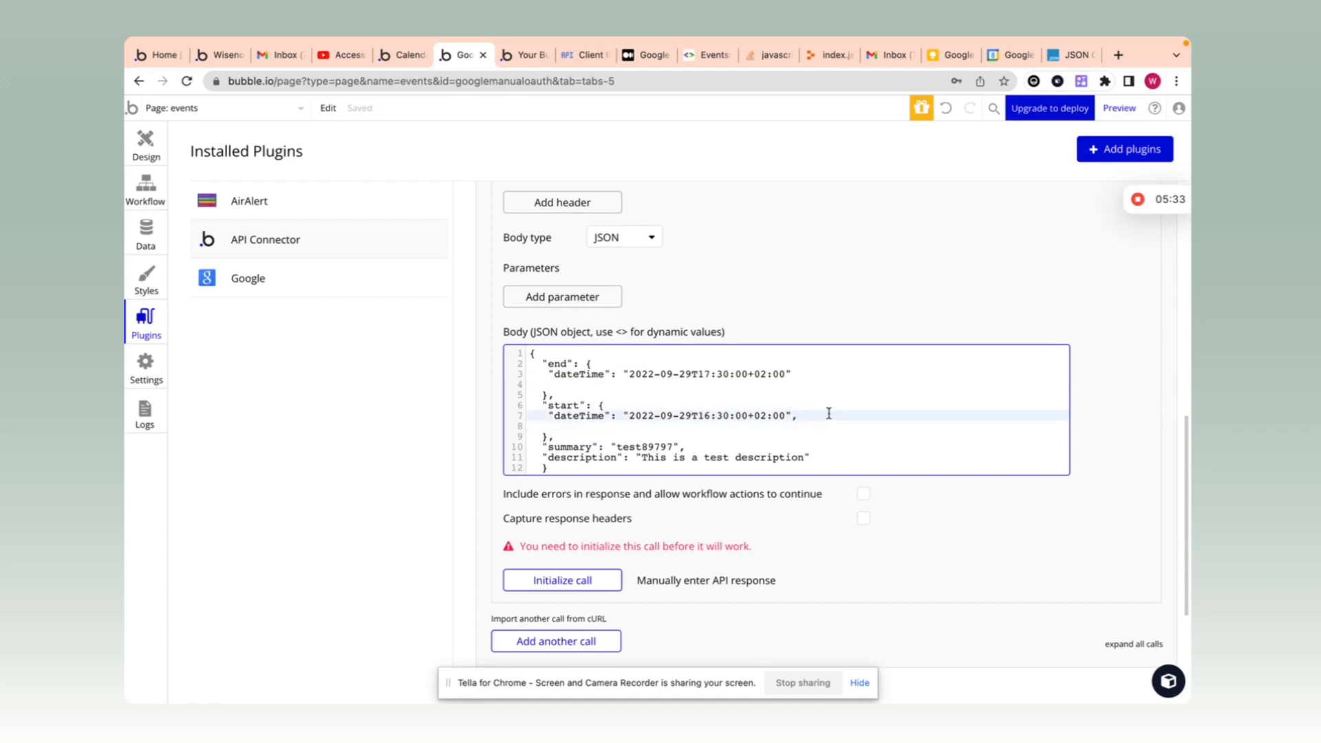
scroll(826, 413, down, 2)
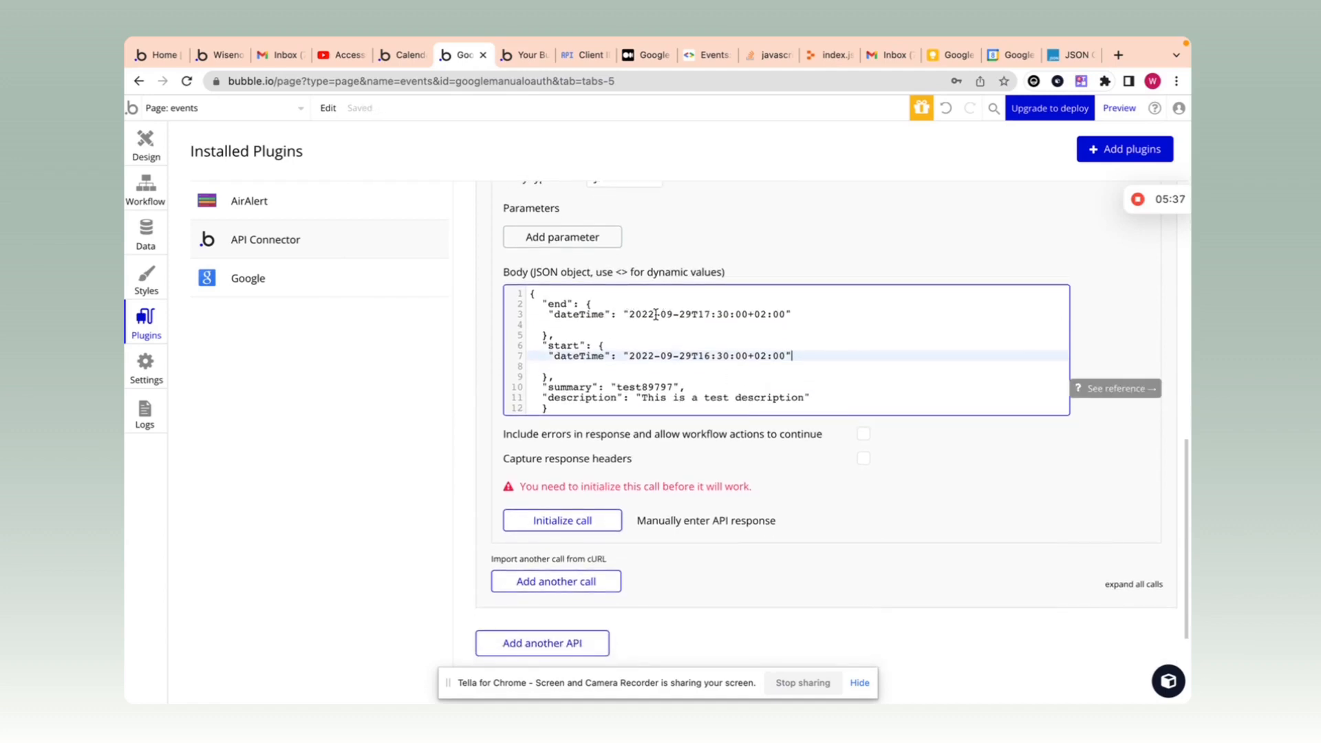
click(629, 315)
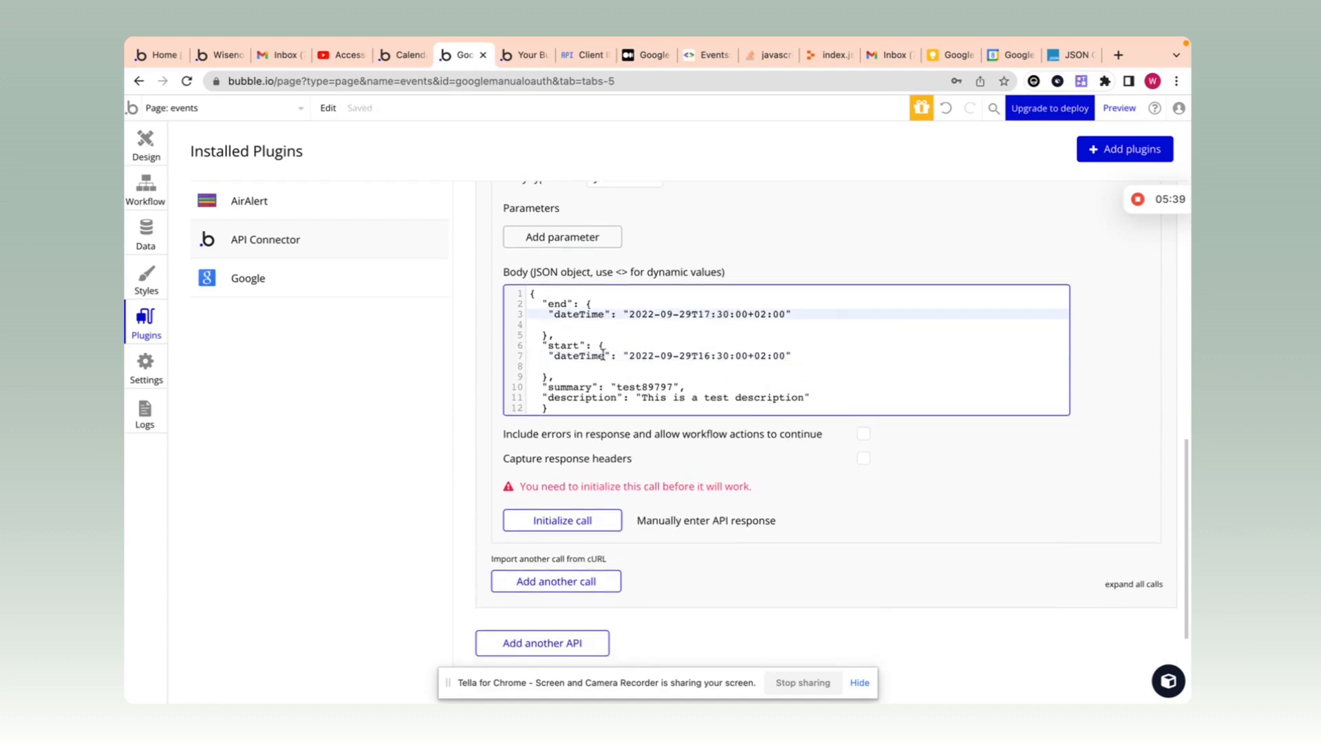
click(630, 357)
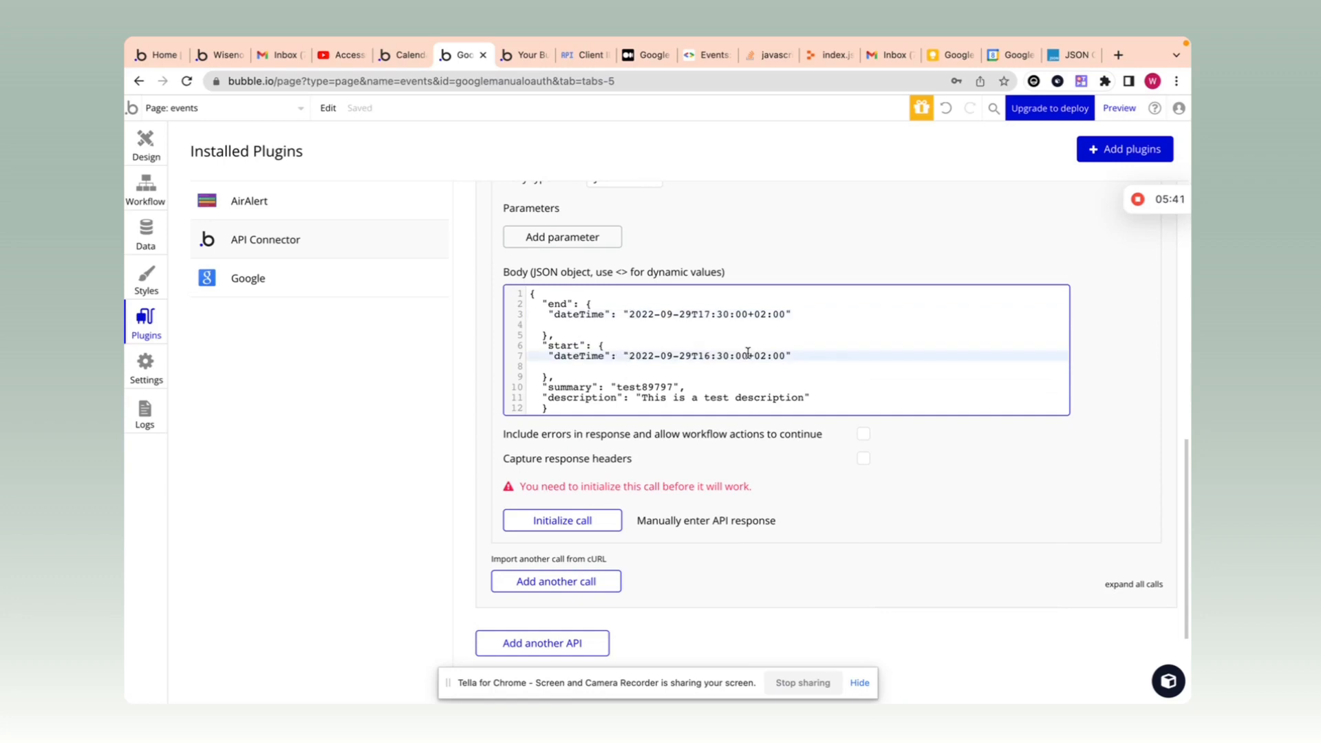
text(<)
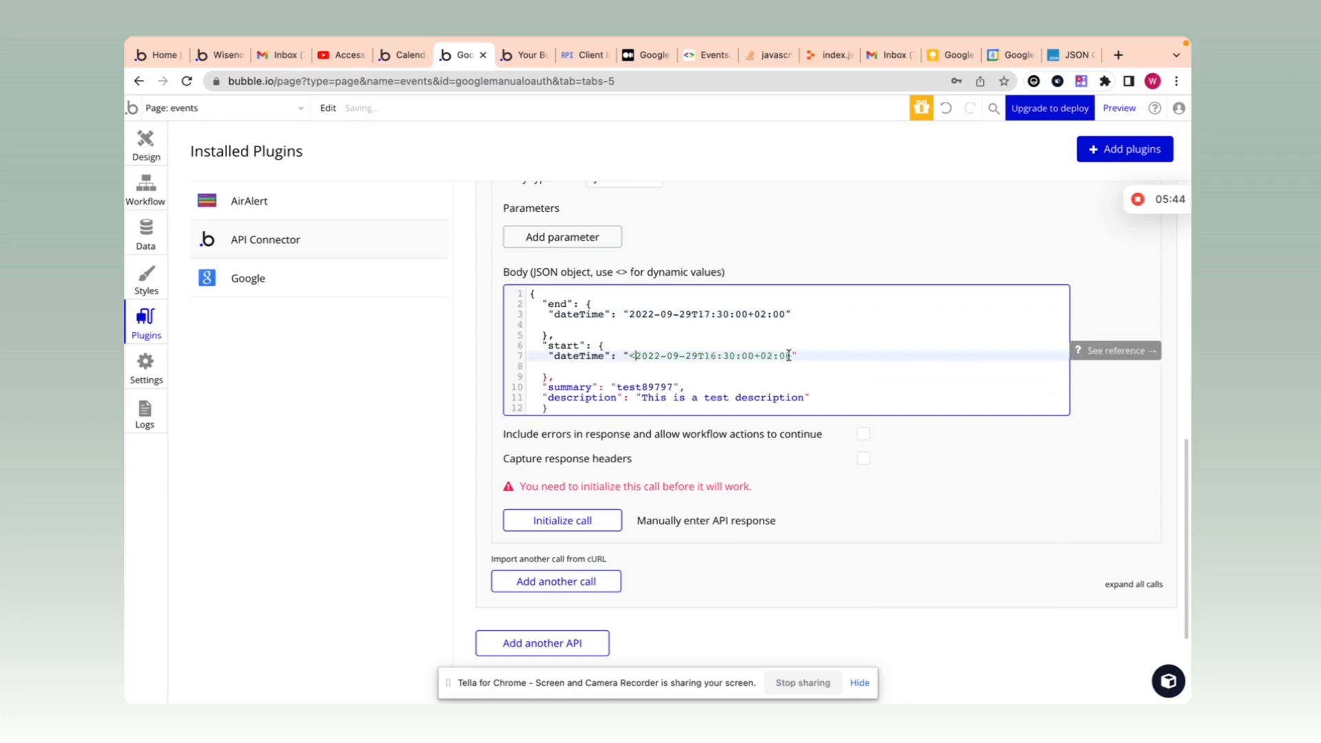
click(789, 356)
text(>)
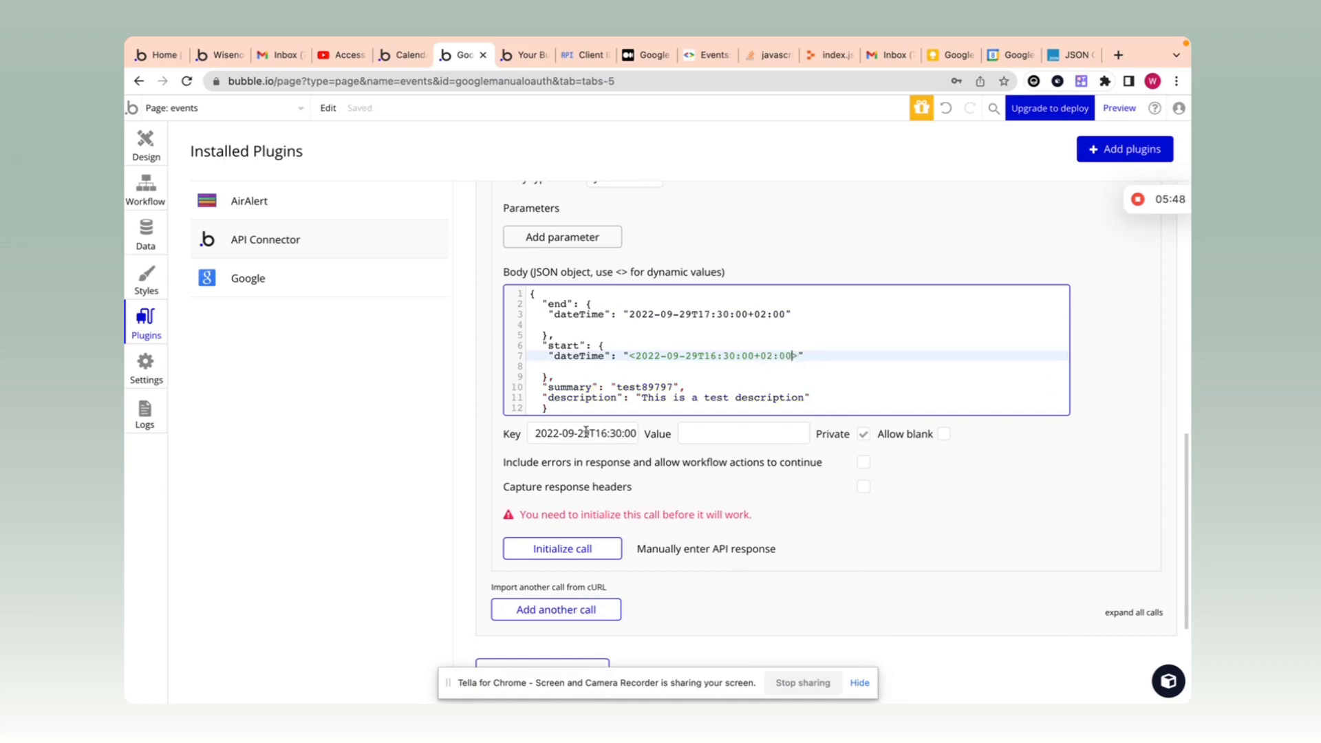
click(795, 352)
text(>)
drag(798, 356, 642, 353)
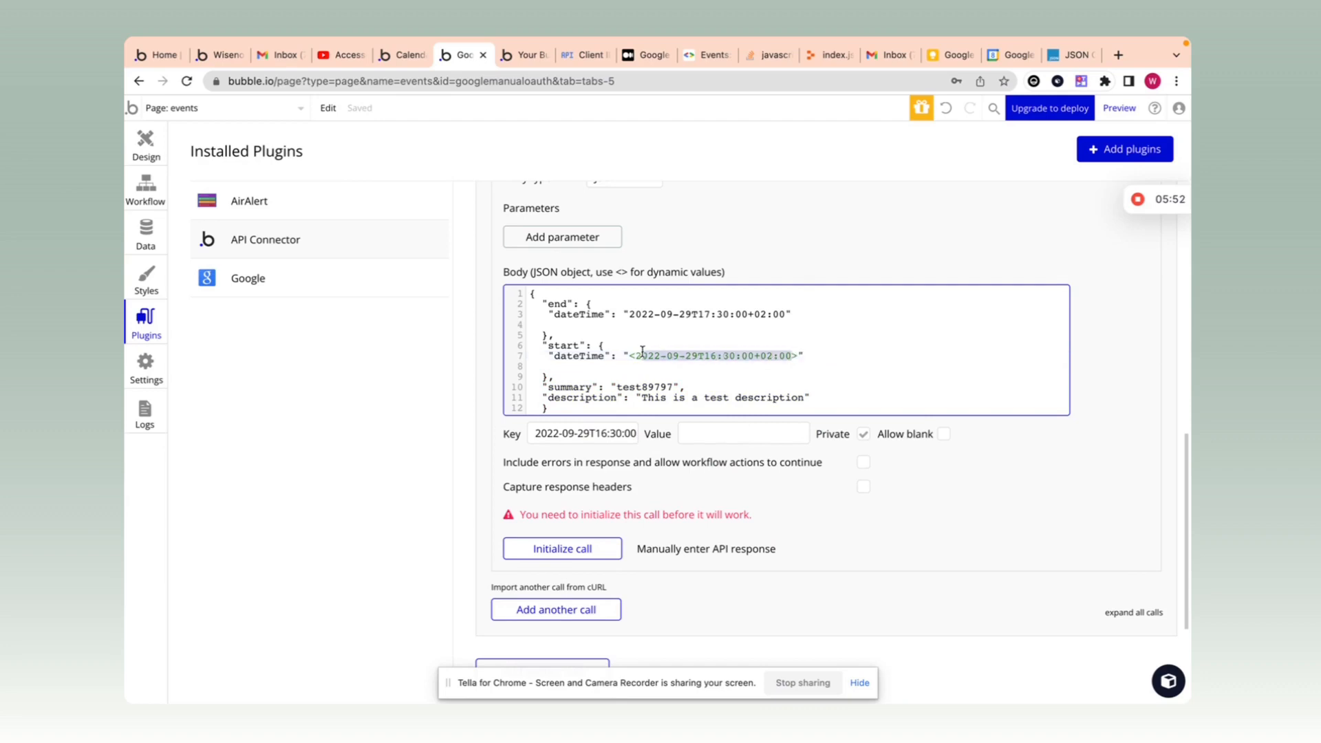
text(Start)
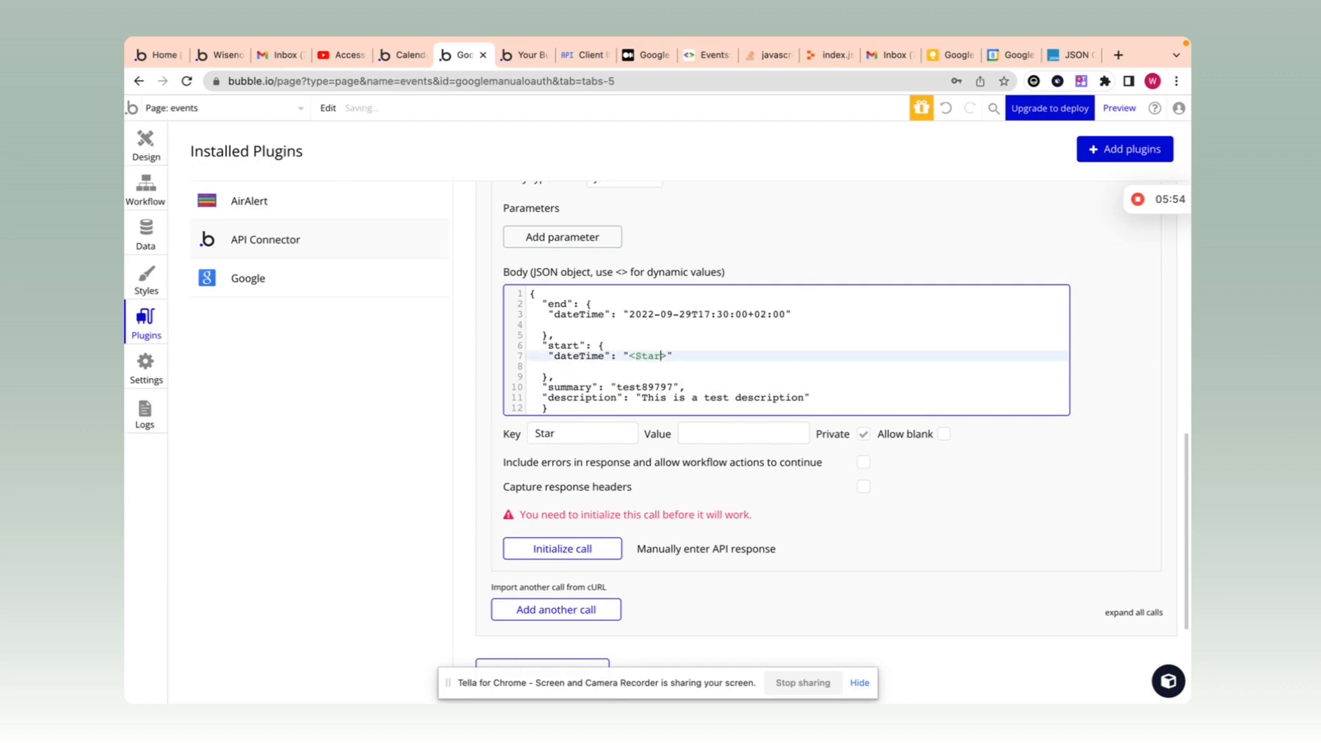
text(_time)
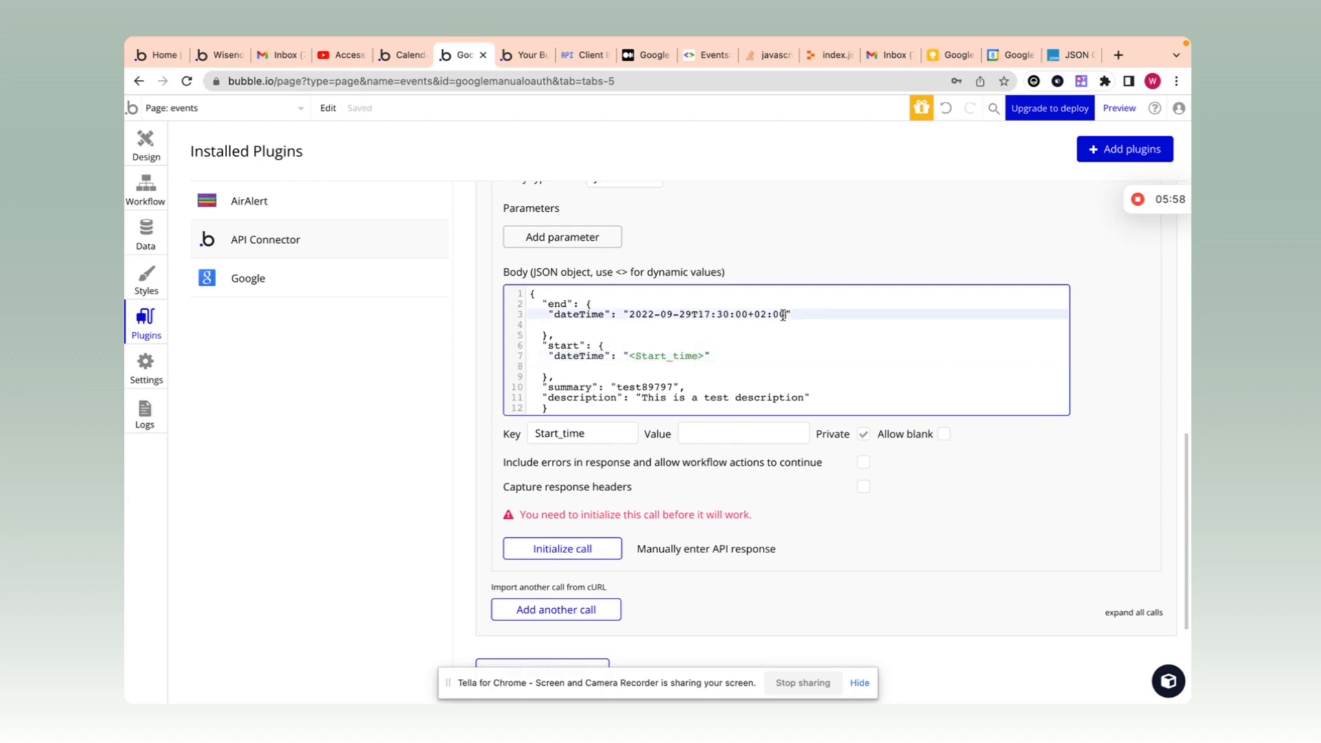
Step: Replace the end dateTime with <End_time> and make both time parameters non-private
drag(784, 314, 631, 313)
key(BackSpace)
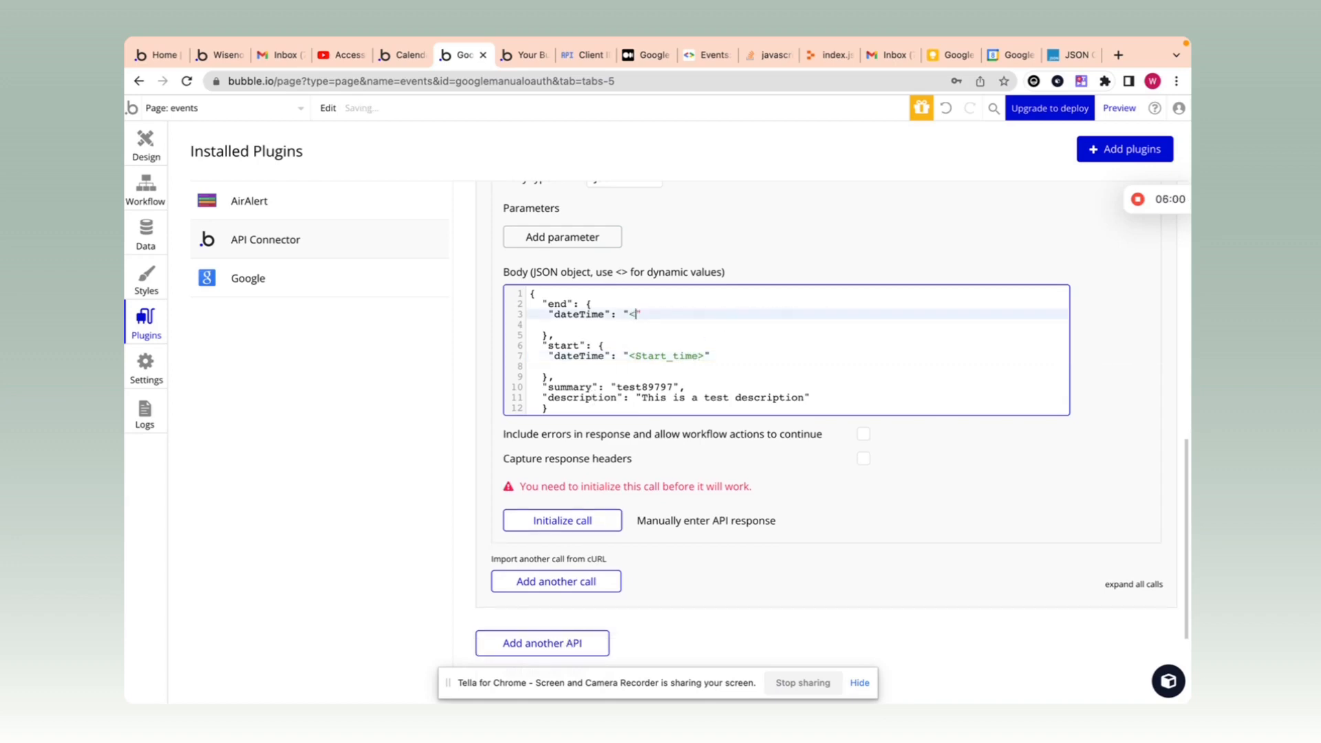
text(<>)
key(Left)
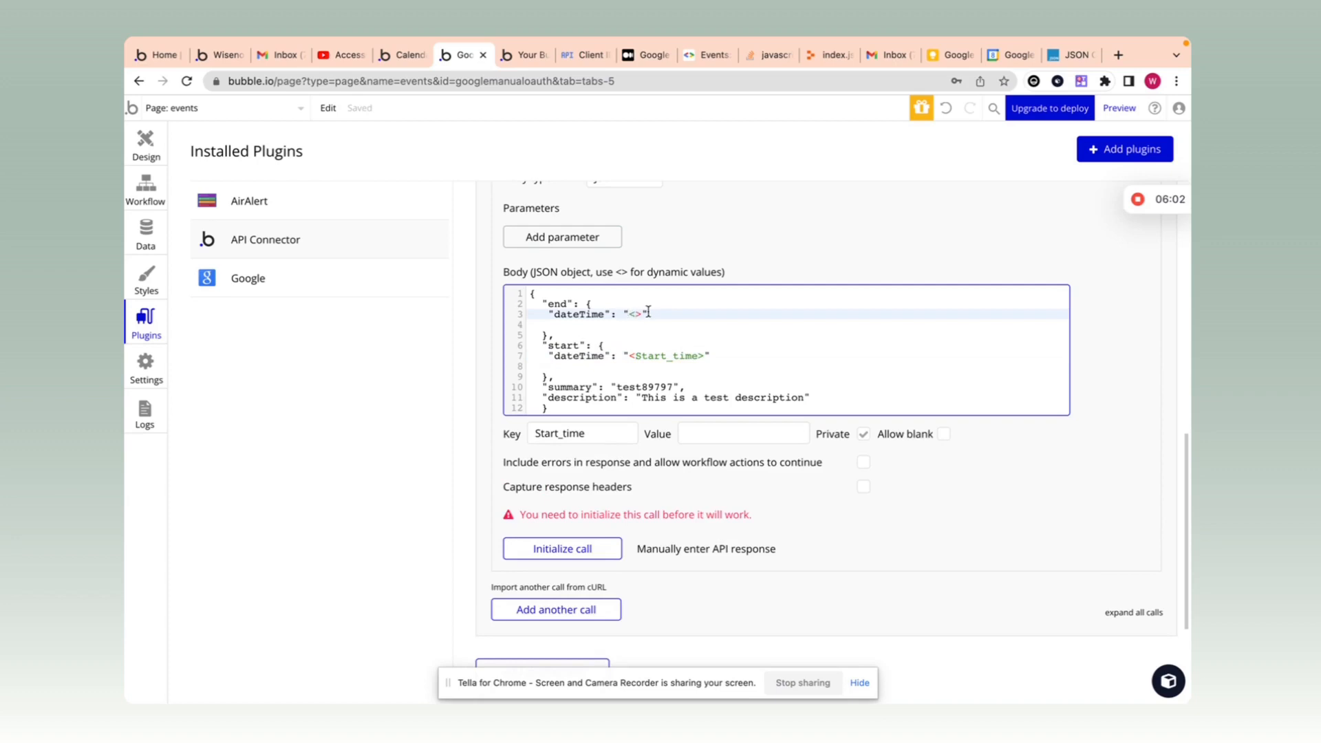
text(End)
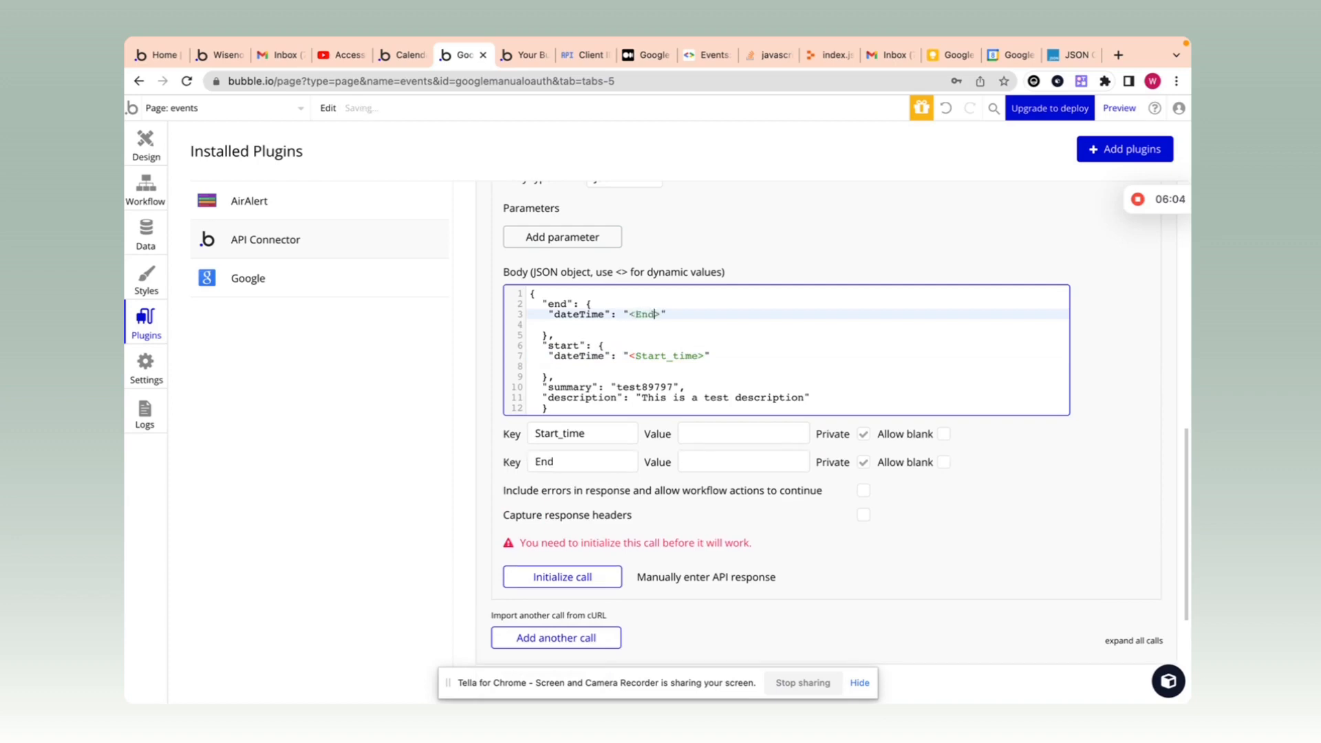
text(_time)
click(806, 244)
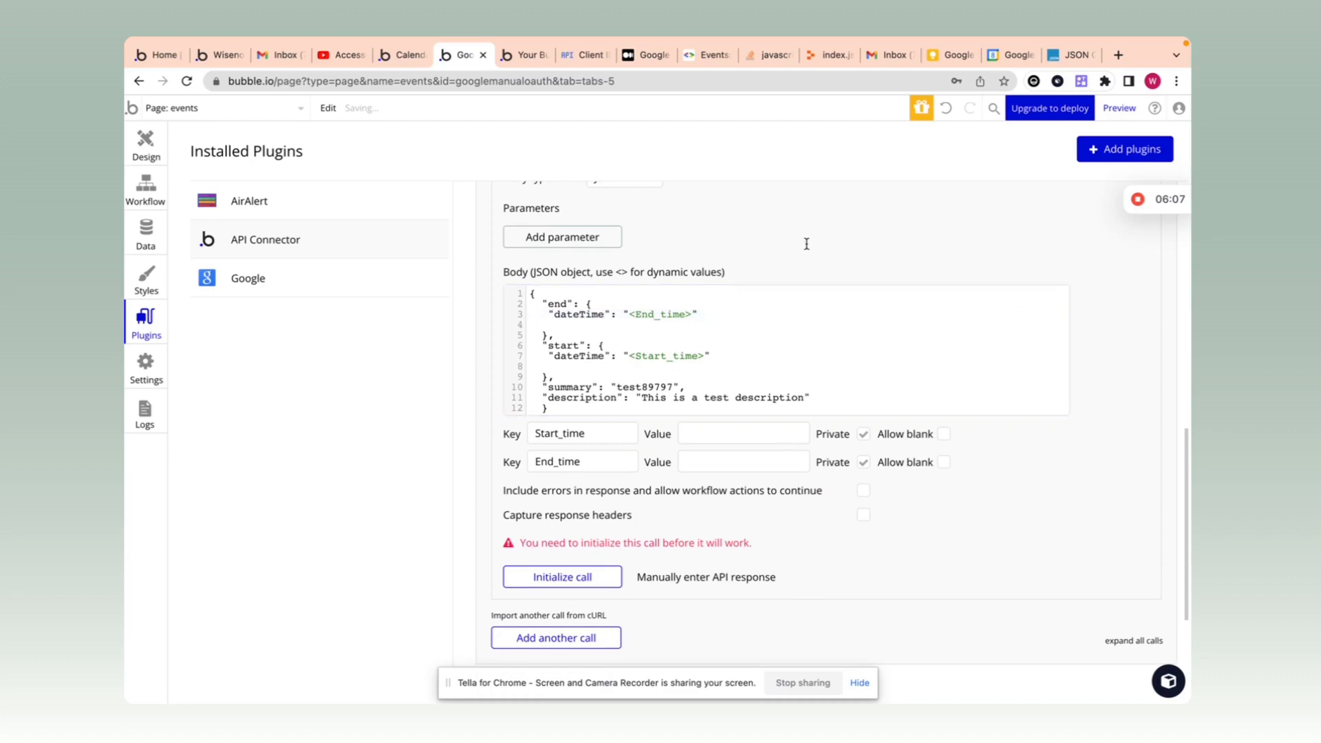
click(864, 434)
click(864, 462)
scroll(722, 443, up, 1)
Step: Replace the hard-coded summary text in the body with <summary>
click(722, 448)
click(722, 474)
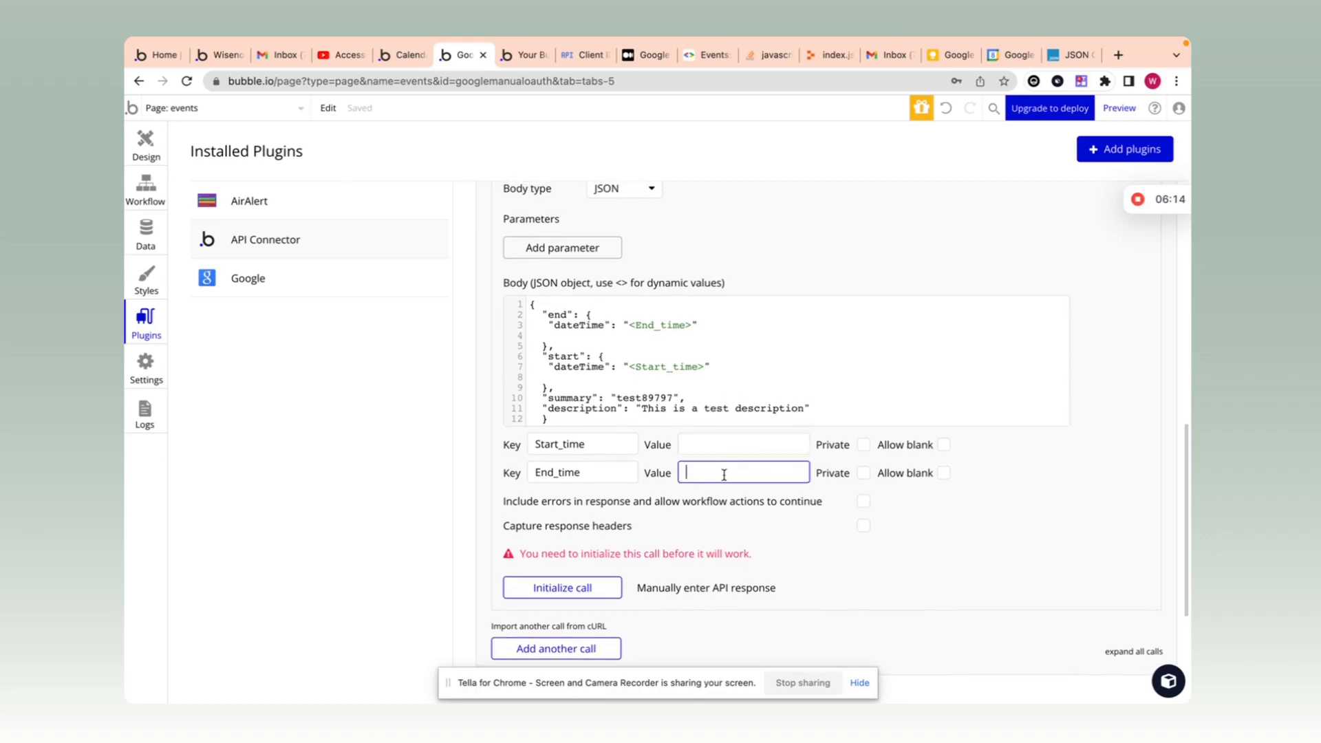
click(729, 451)
scroll(726, 468, up, 2)
scroll(723, 474, up, 2)
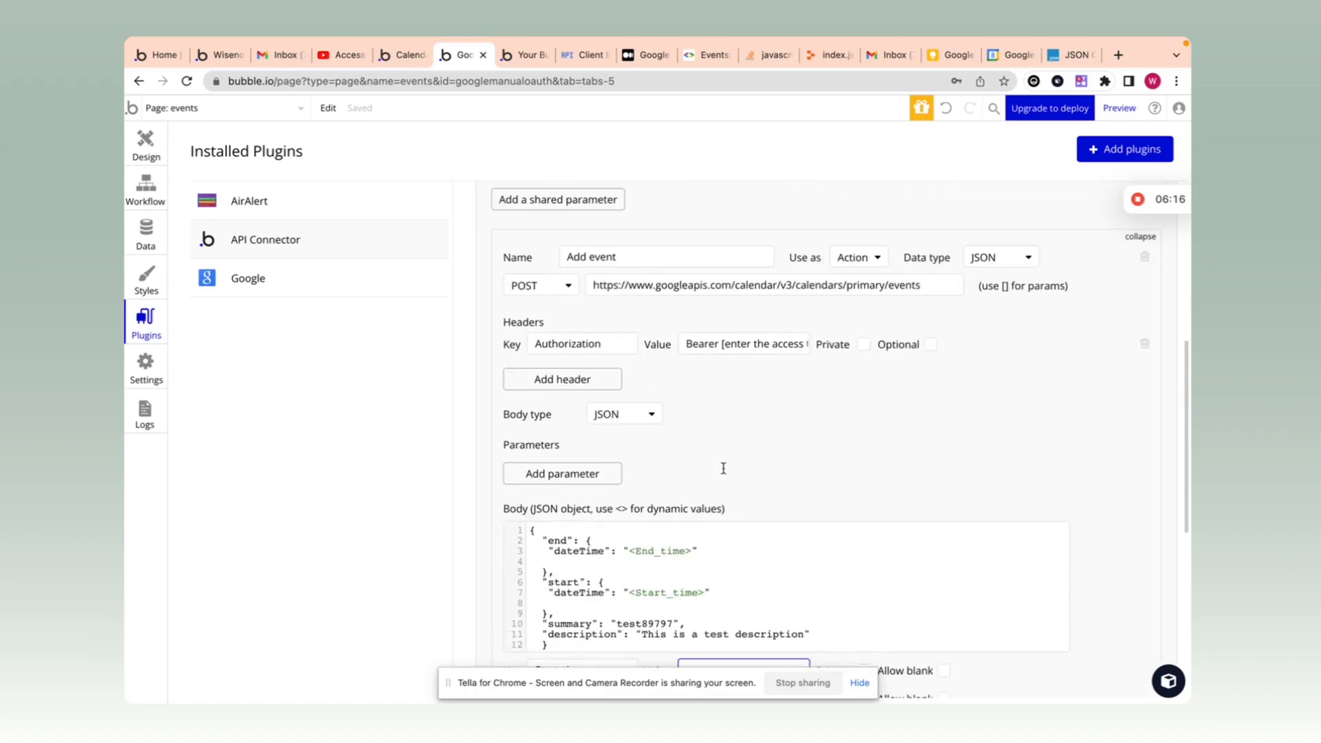
scroll(760, 353, down, 1)
scroll(761, 354, down, 1)
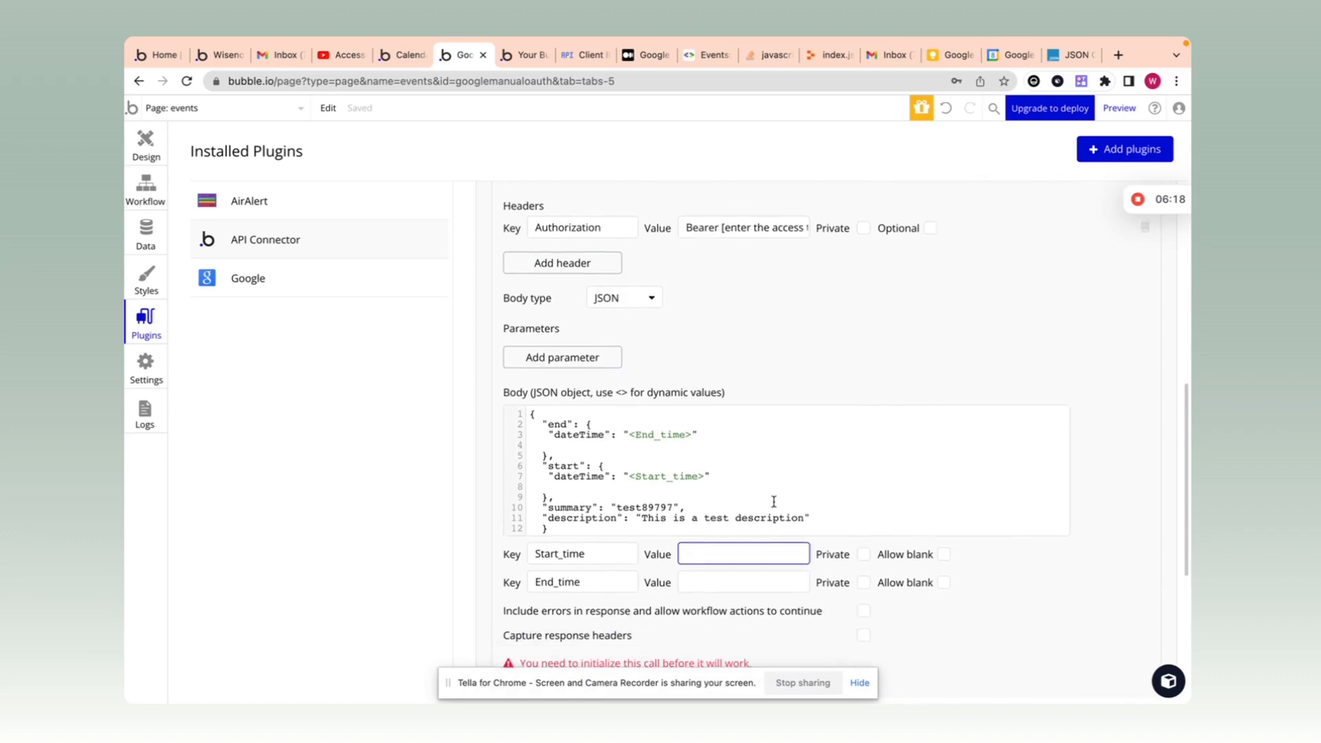
scroll(719, 516, down, 1)
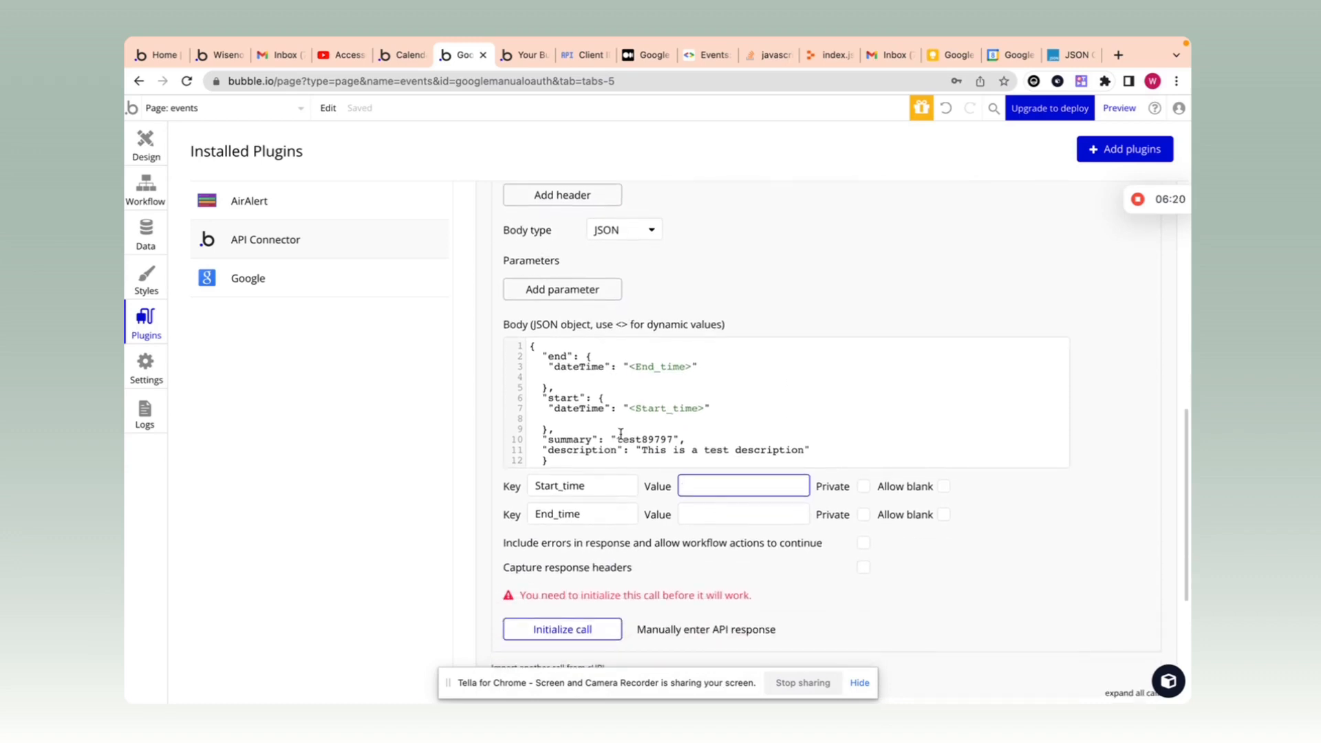
drag(617, 440, 663, 439)
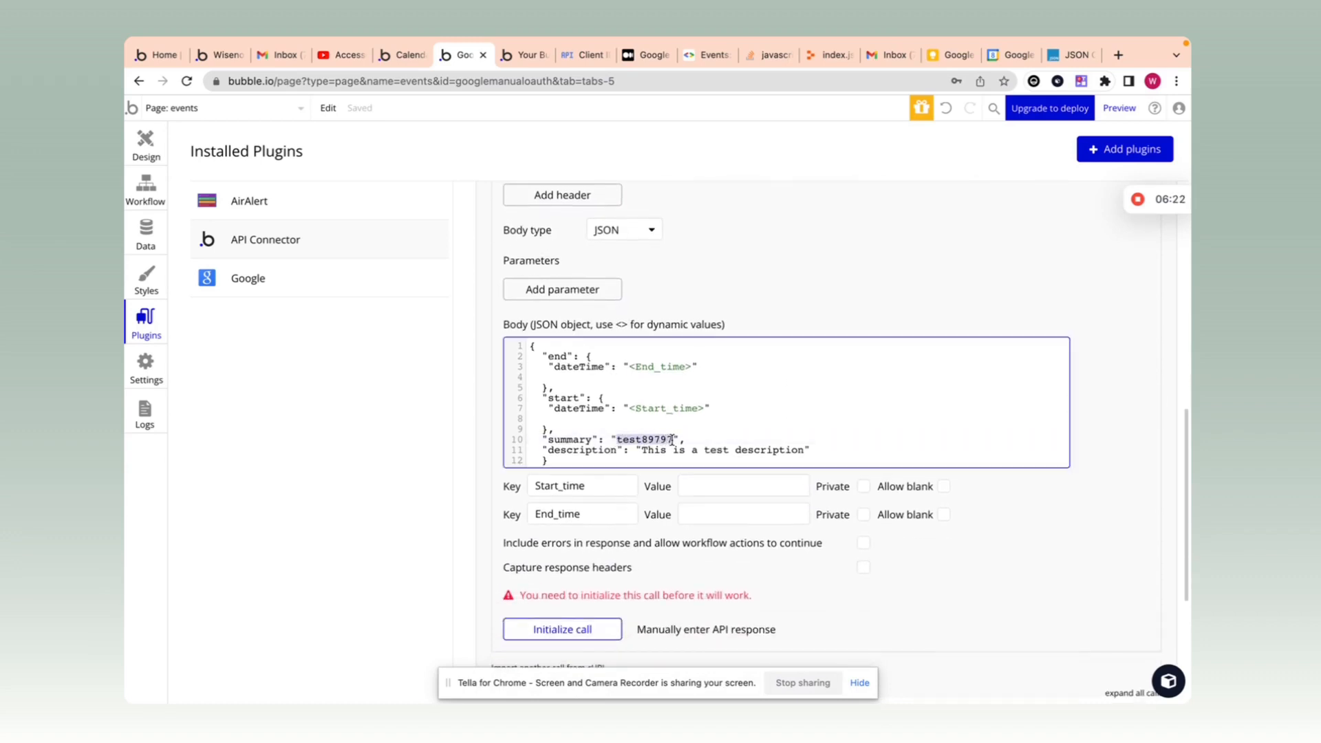
text(<summary)
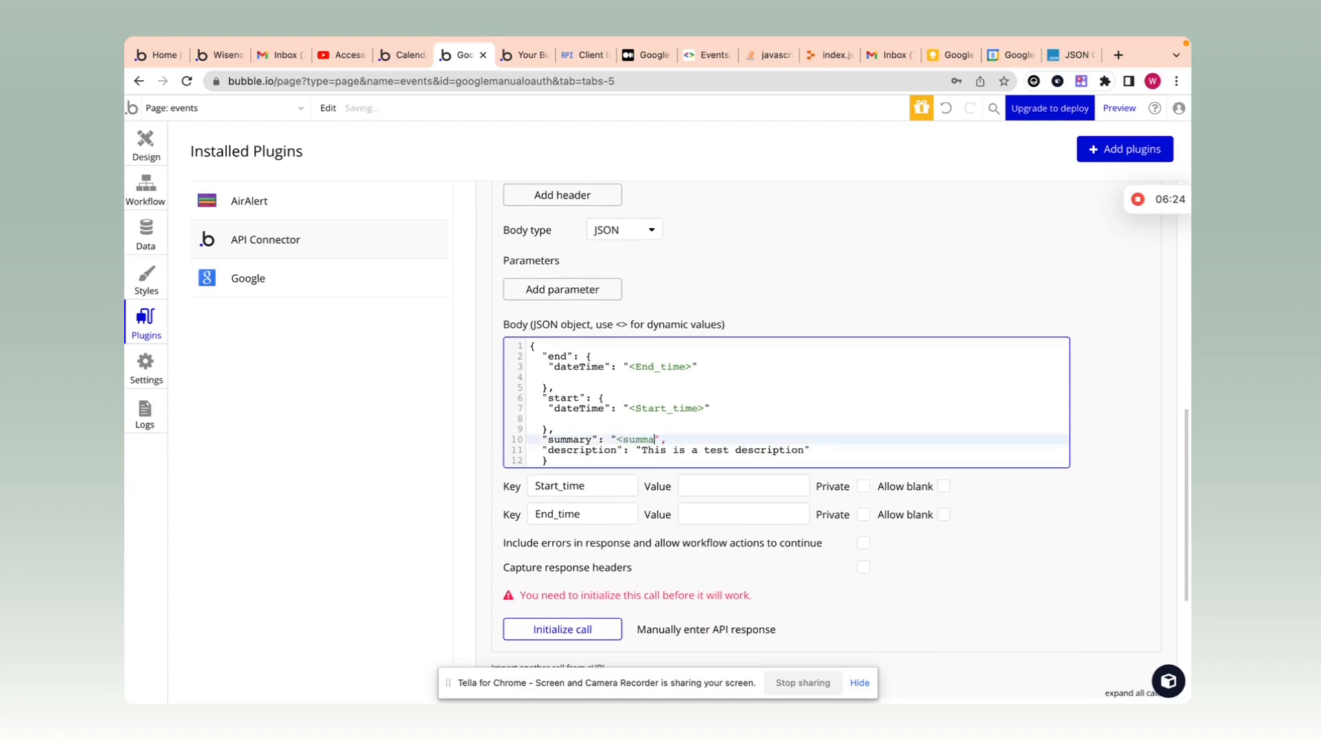
text(>)
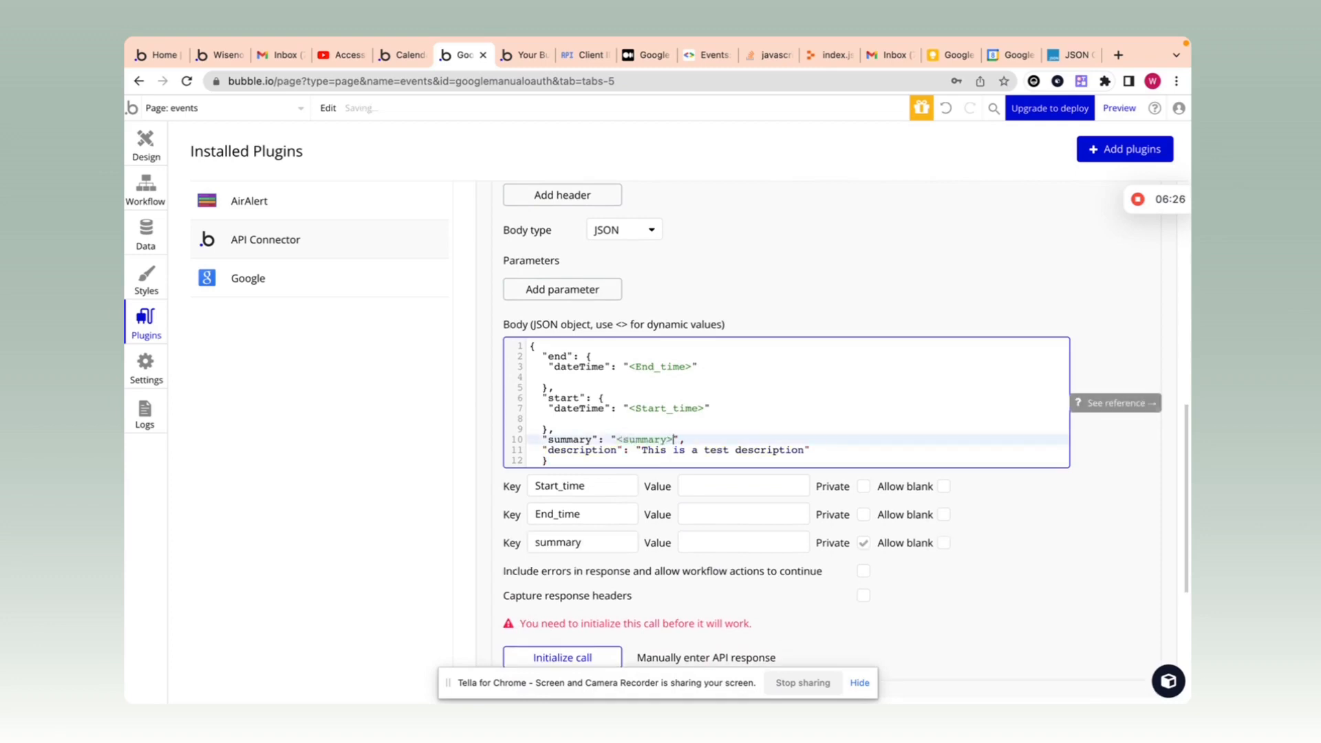
Step: Wrap the description text as <Description> and make the summary parameter non-private
click(683, 423)
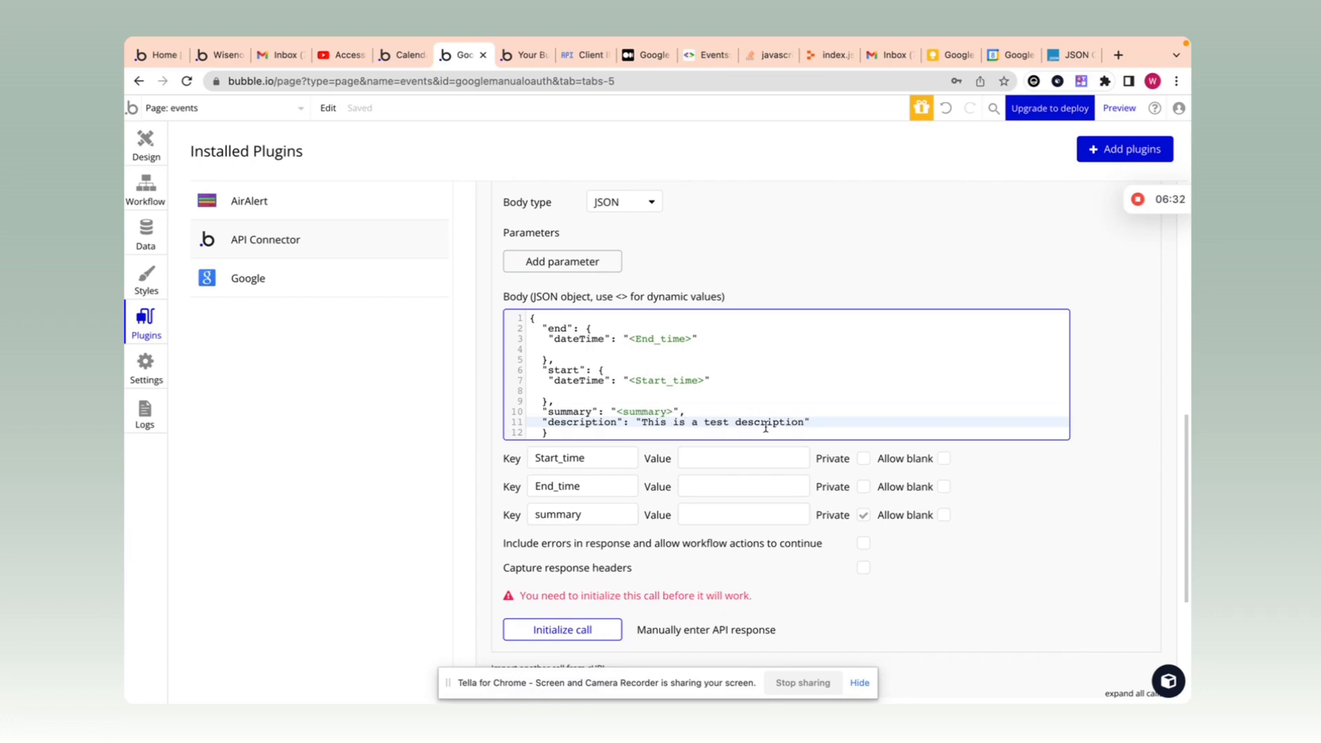
click(641, 423)
text(<)
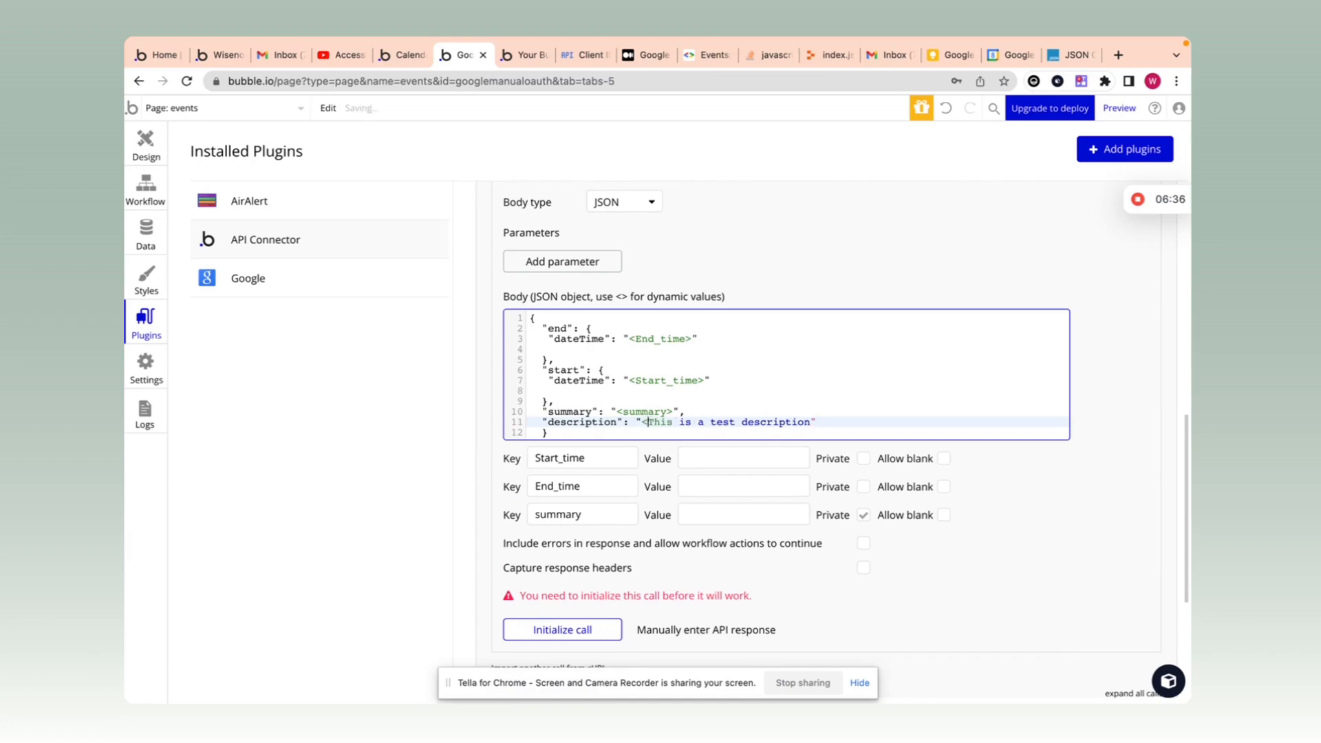
click(812, 422)
text(>)
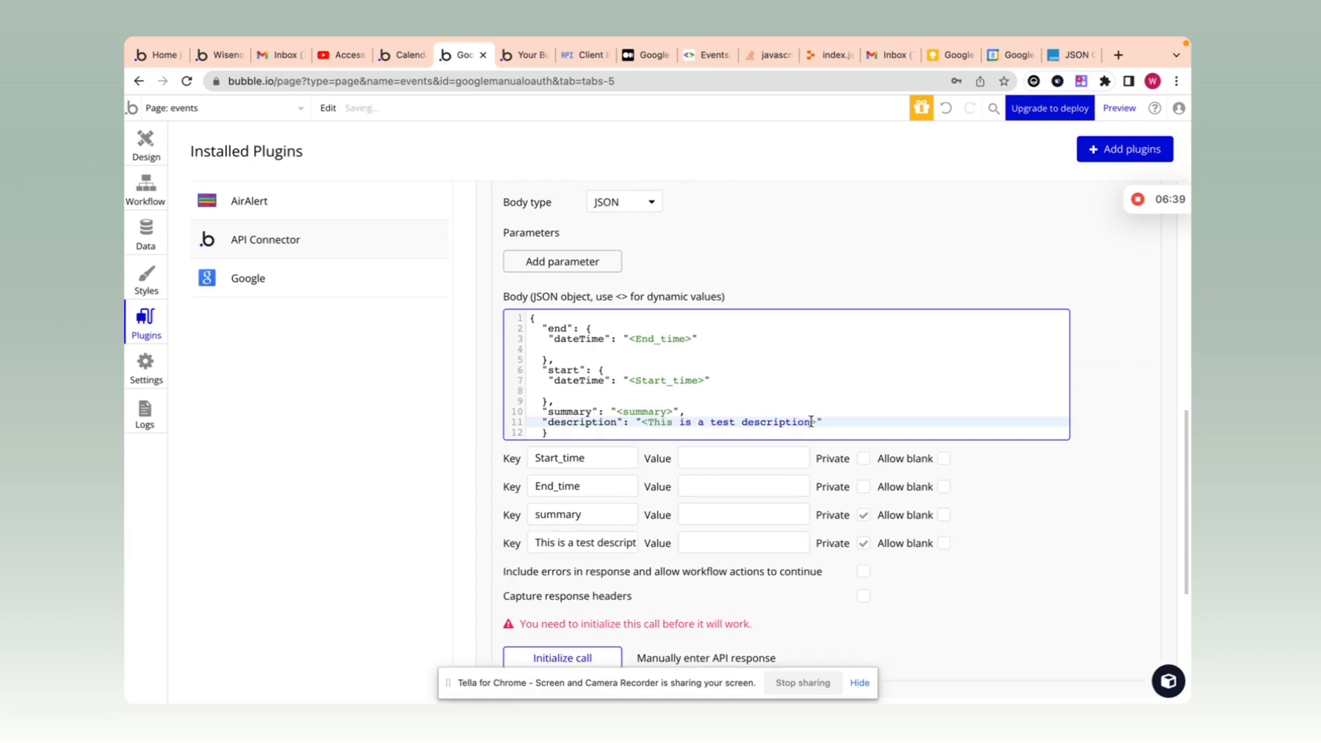
drag(812, 422, 645, 423)
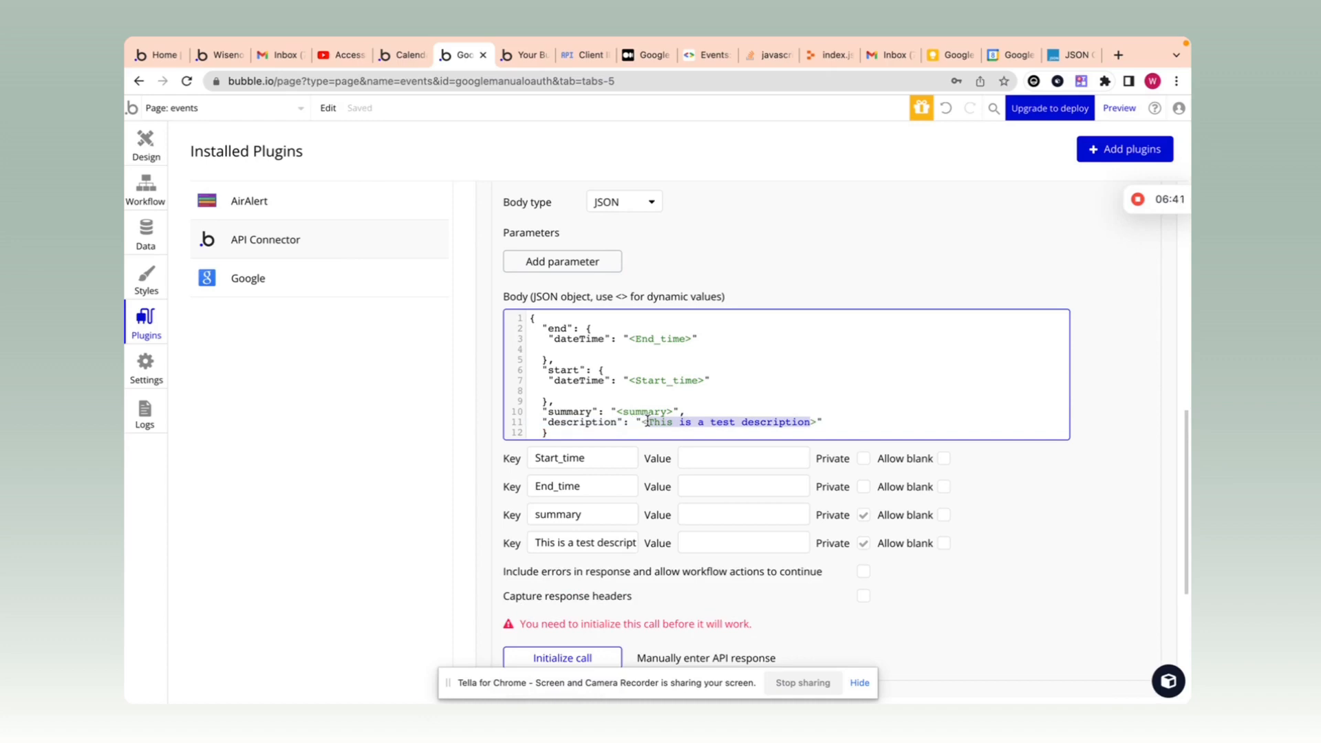
text(Description)
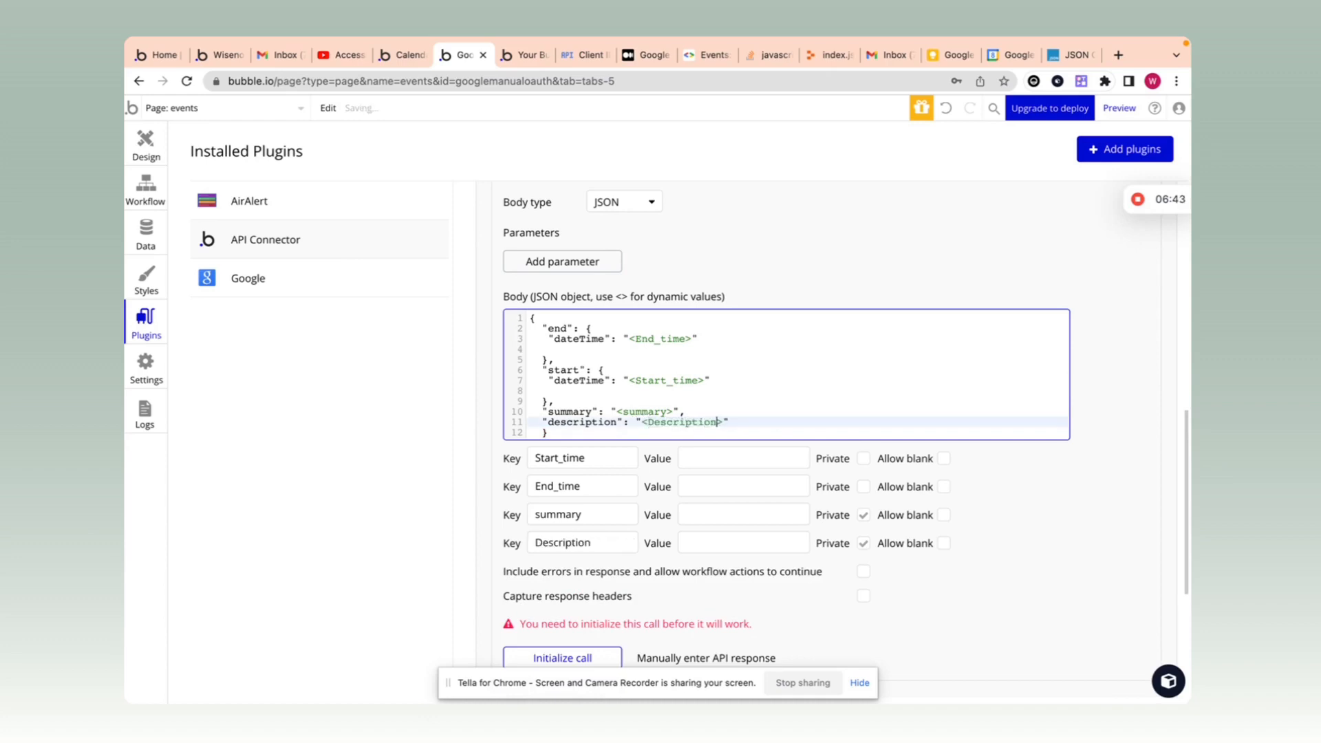
scroll(757, 481, down, 1)
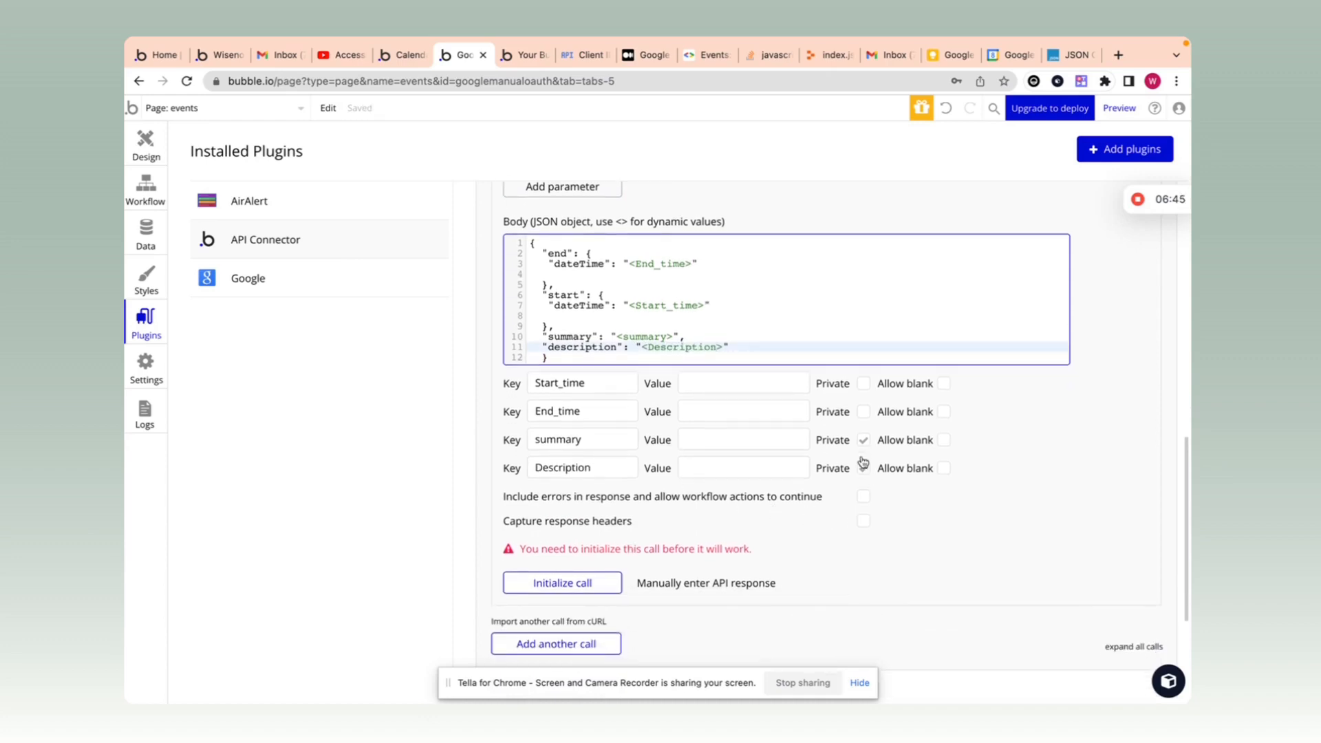
click(863, 461)
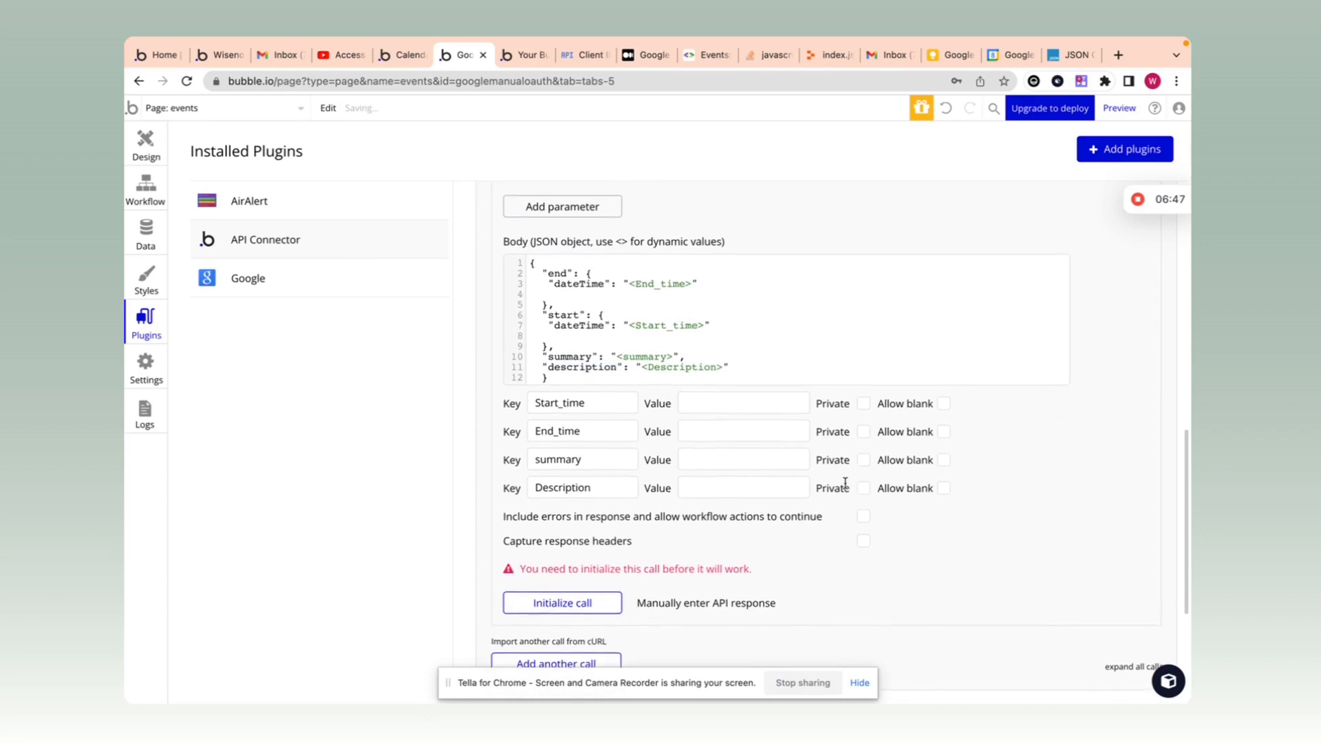
scroll(843, 485, up, 5)
scroll(836, 491, down, 2)
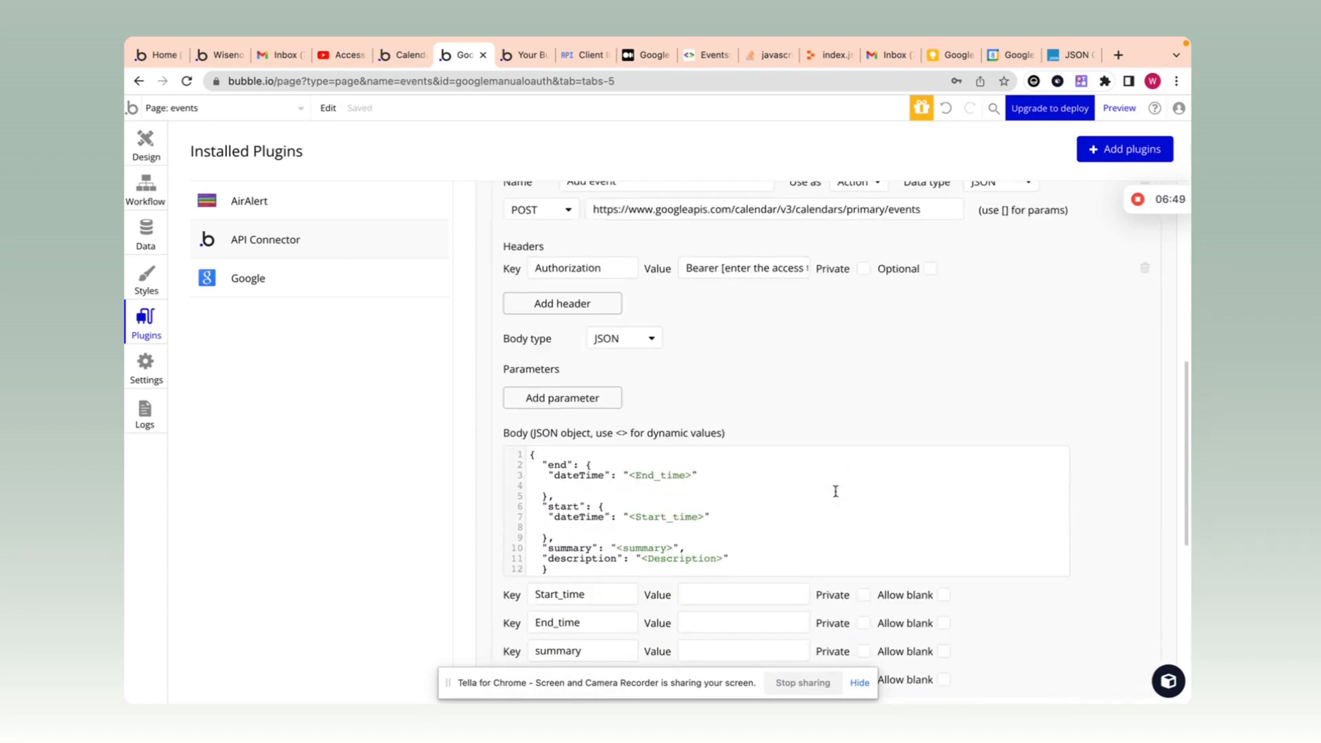
scroll(673, 480, down, 2)
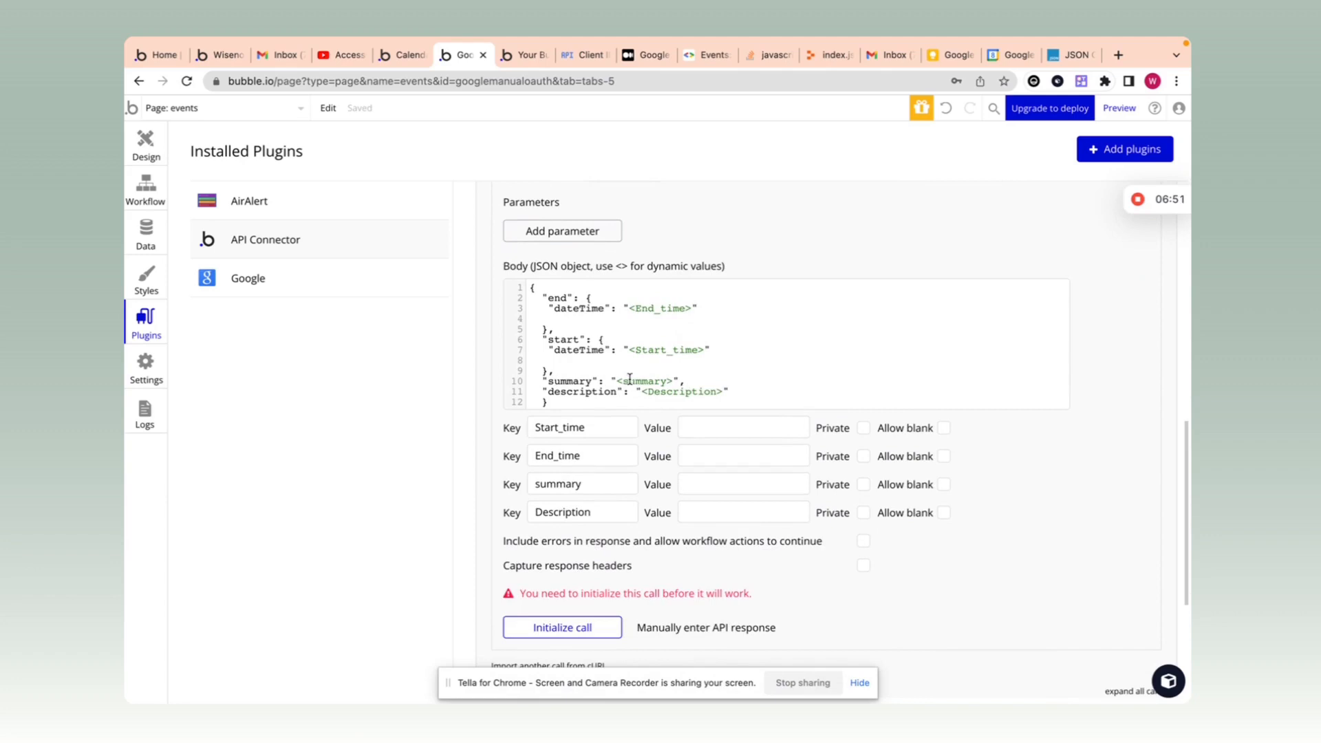
scroll(629, 379, up, 3)
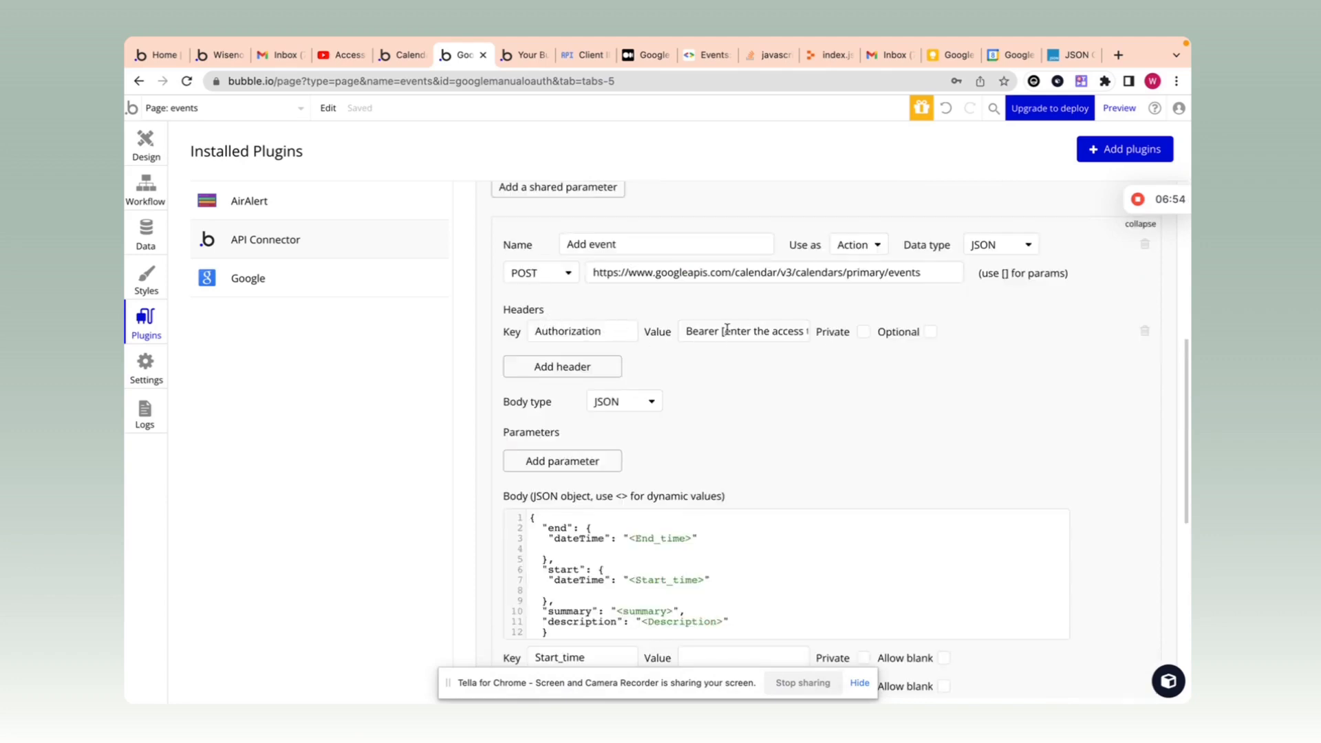
drag(722, 331, 837, 338)
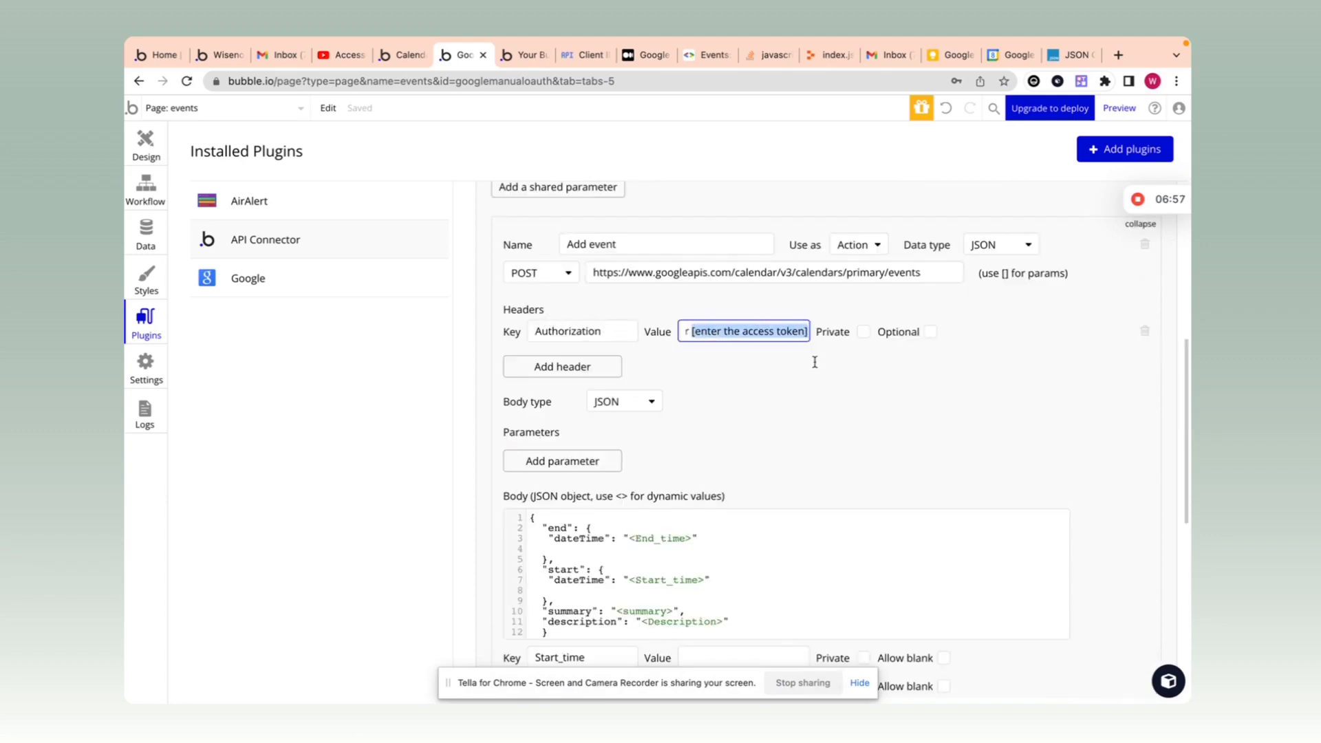
click(815, 362)
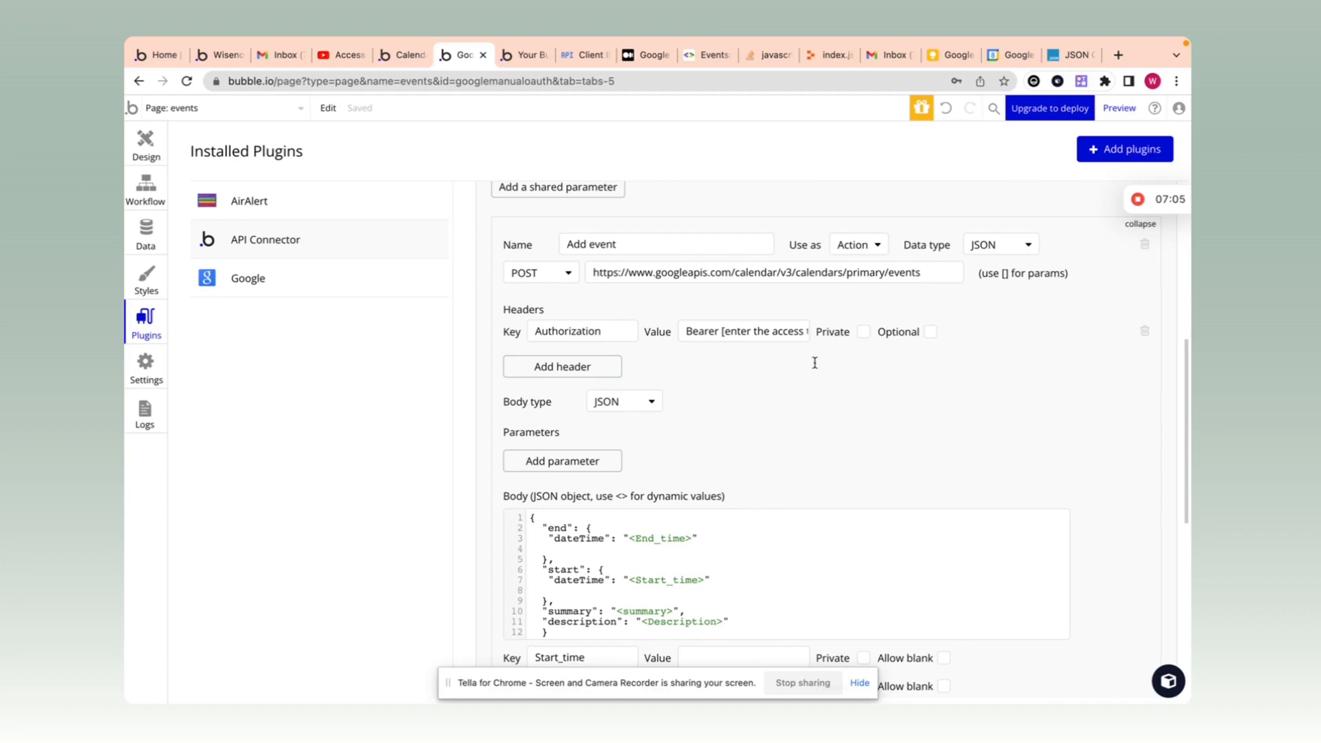
scroll(823, 441, down, 4)
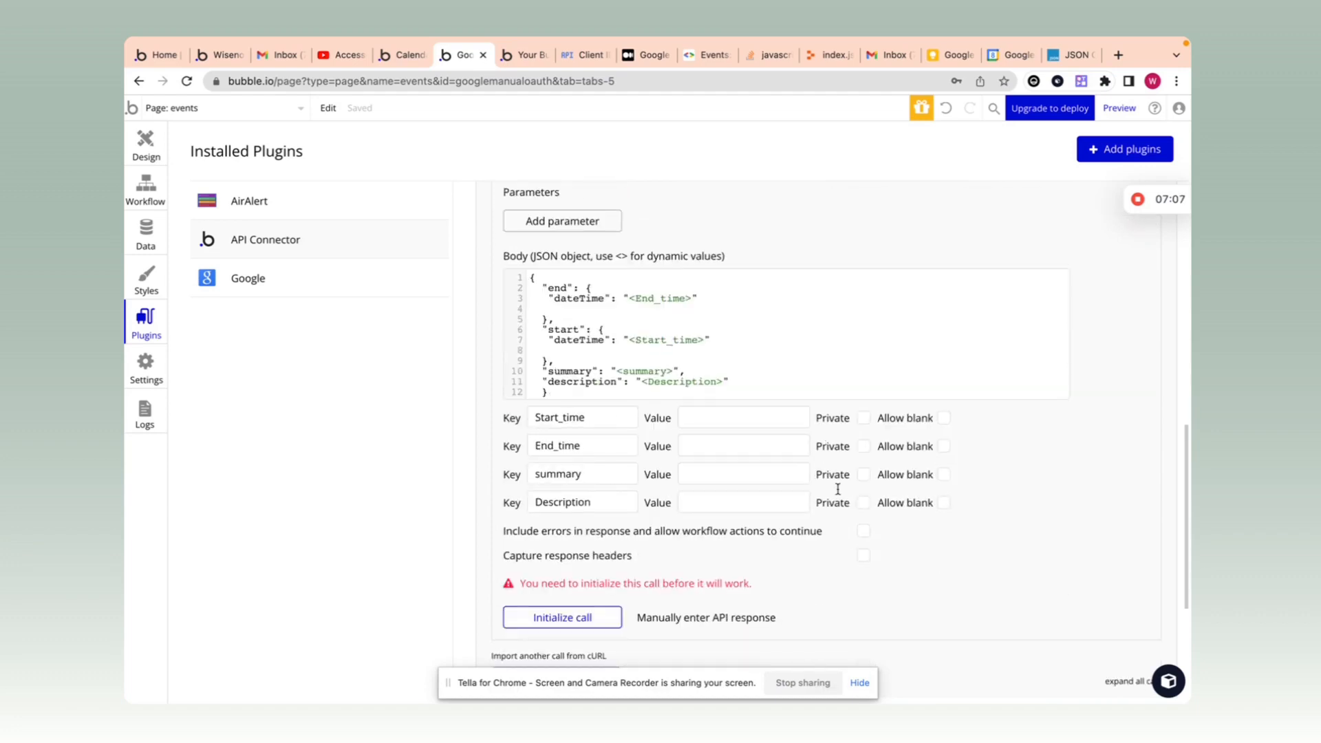
scroll(834, 485, up, 5)
scroll(837, 491, down, 1)
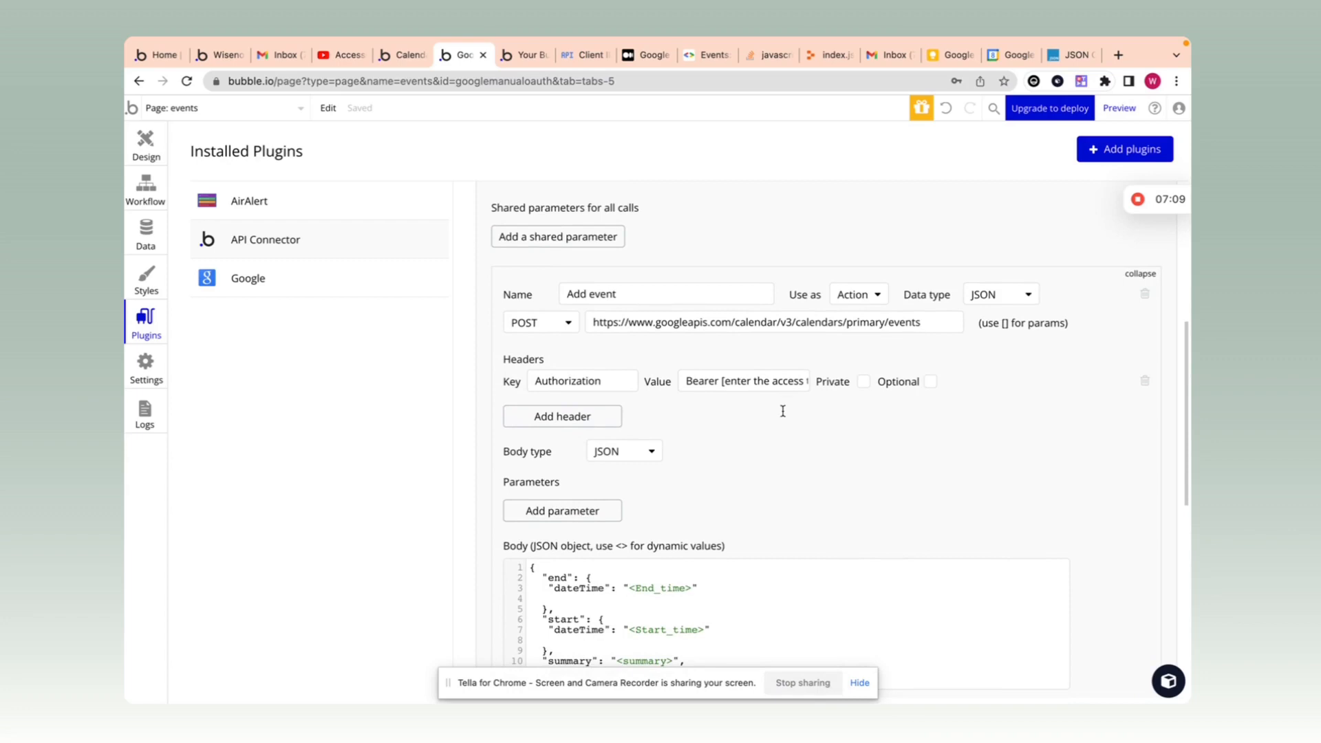
scroll(786, 451, down, 1)
scroll(787, 451, down, 3)
scroll(786, 451, up, 4)
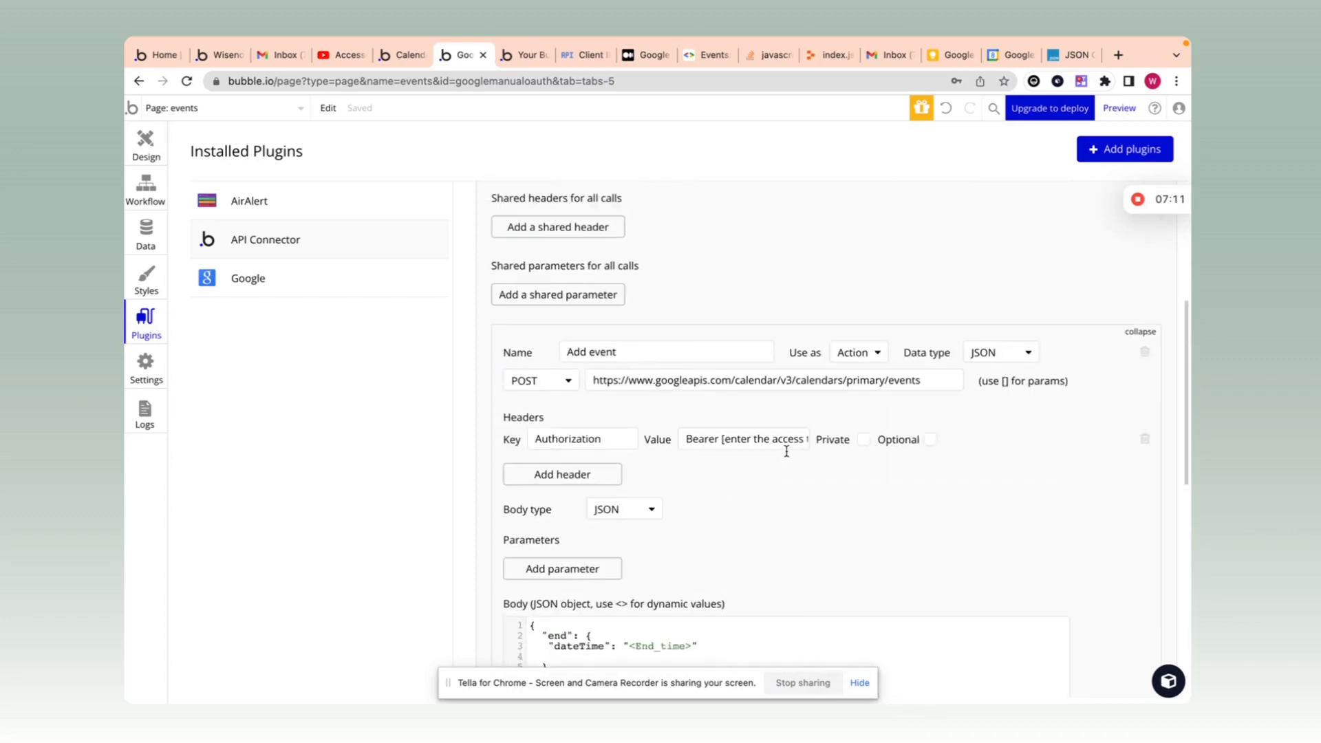
scroll(787, 451, down, 3)
scroll(857, 404, up, 3)
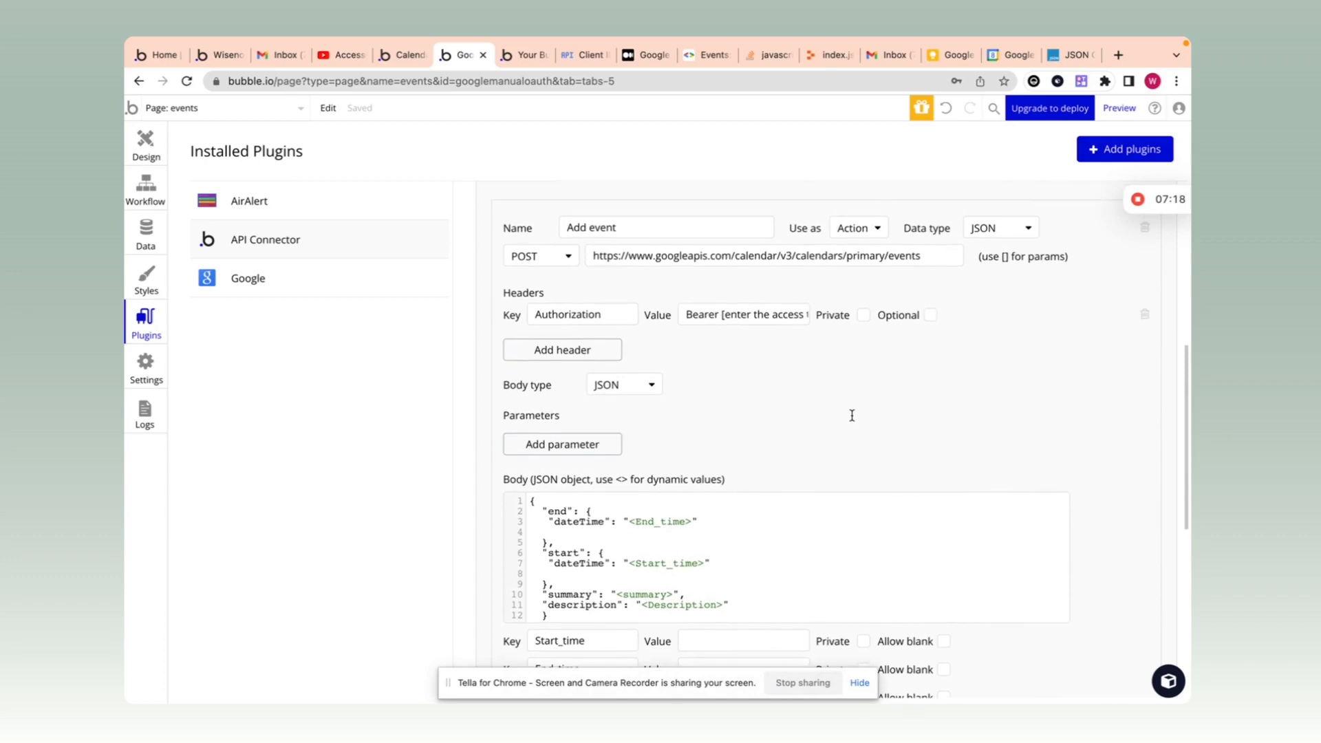
scroll(853, 413, down, 3)
click(703, 520)
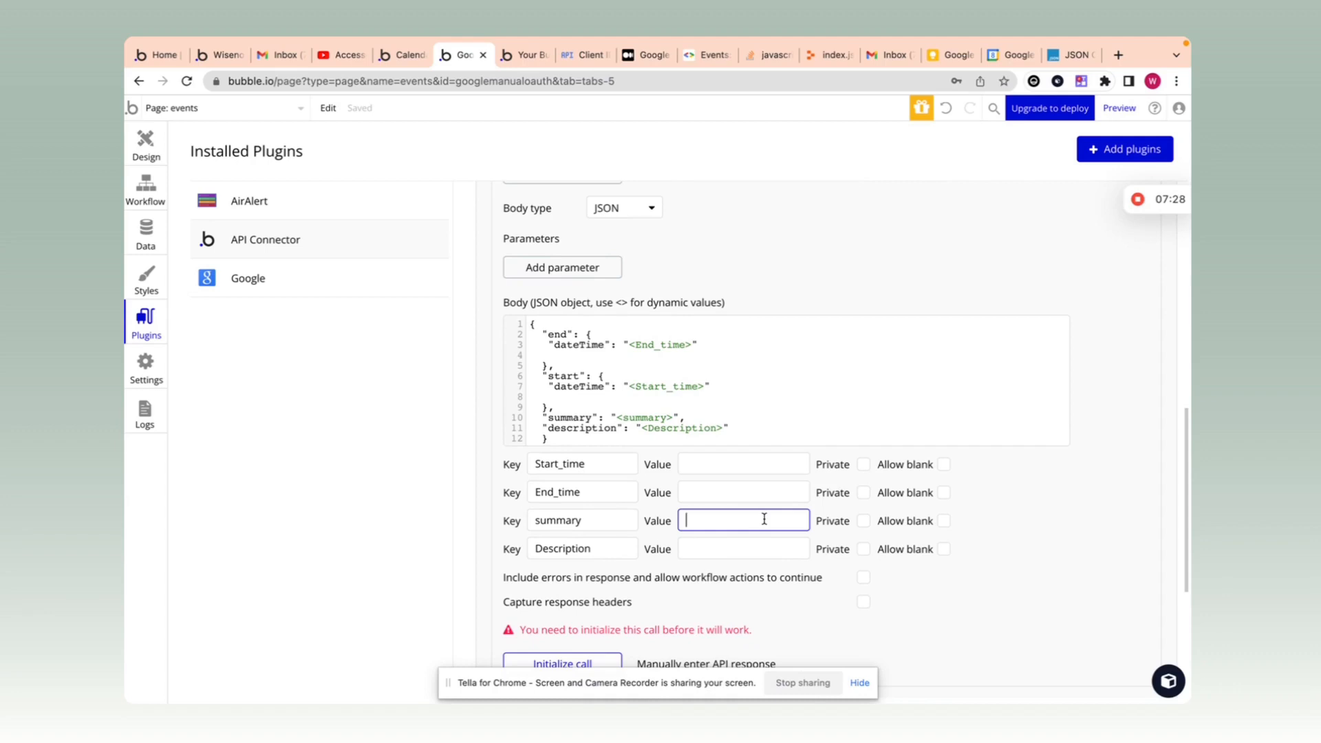
Step: Enter a summary test value starting with 'Initialization'
click(754, 474)
click(750, 485)
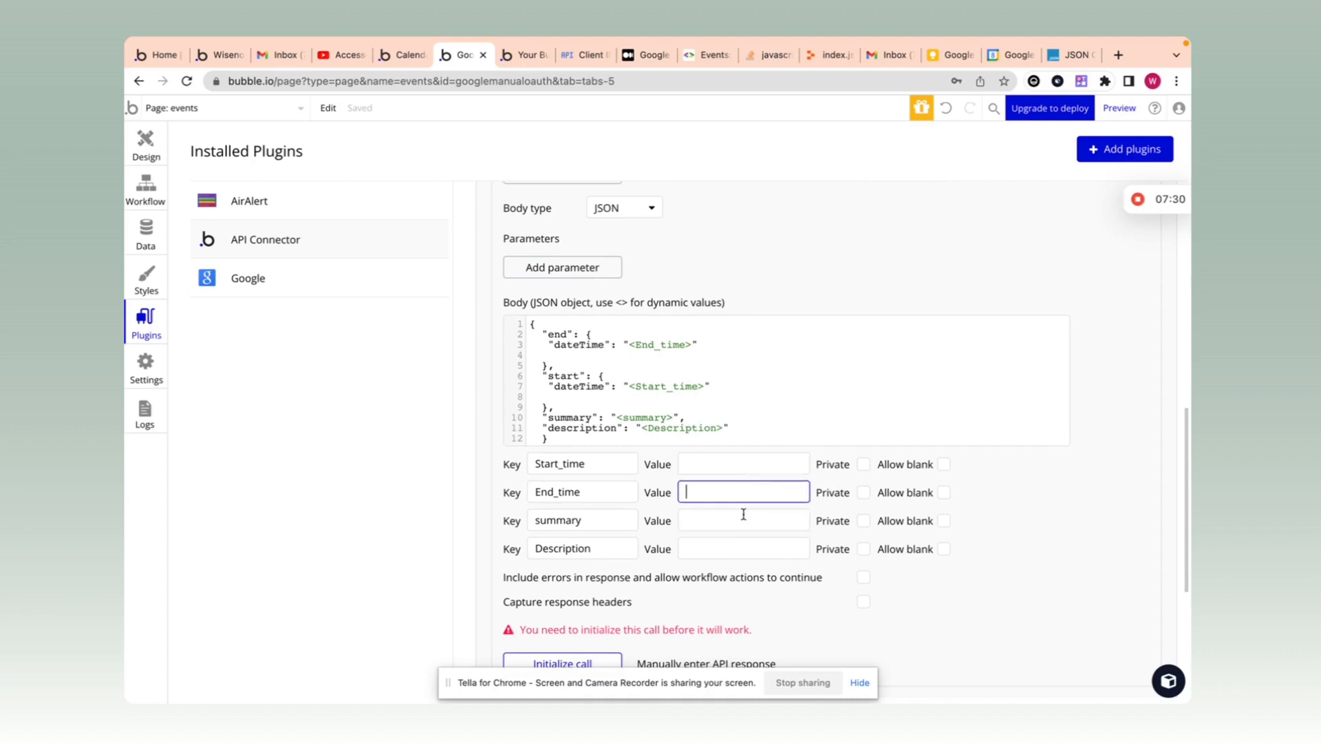
click(743, 516)
click(743, 522)
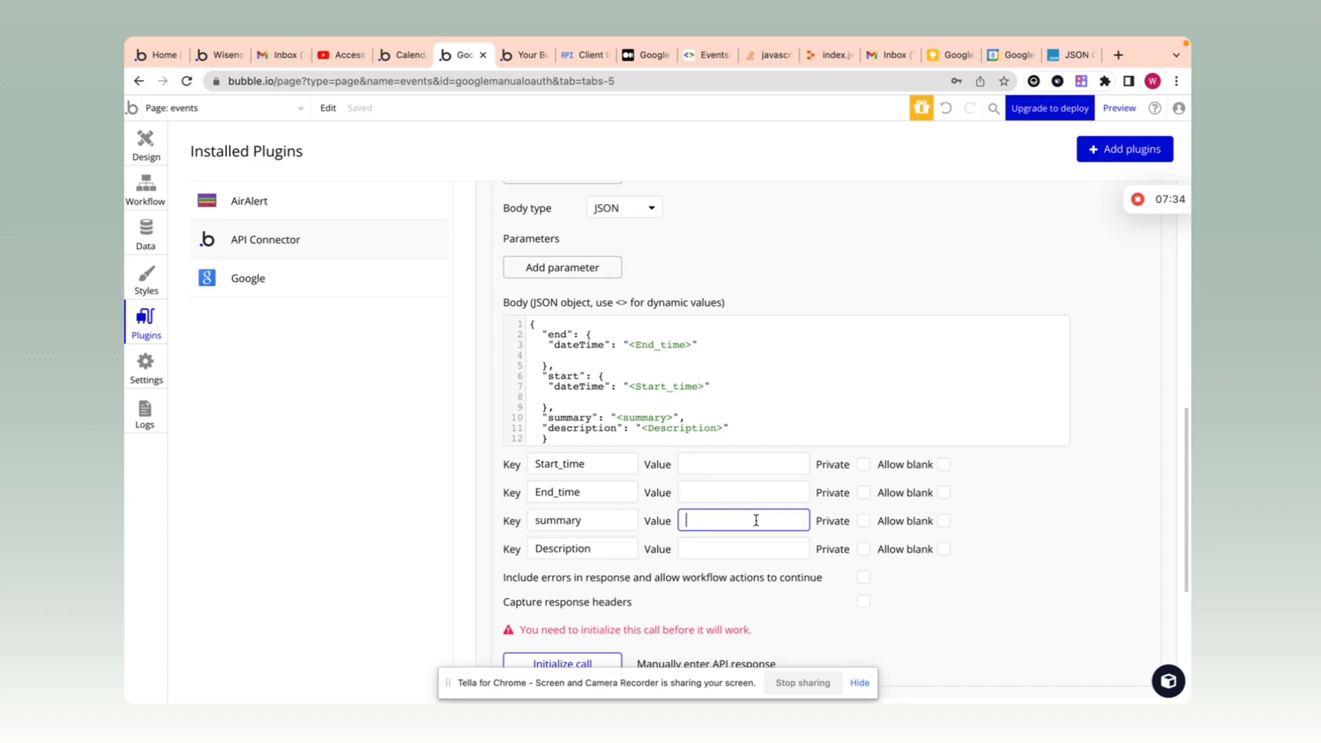
text(Test event wisebubblkerer)
drag(739, 518, 658, 524)
text(Initialization)
Step: Enter 'Initialization description' as the Description test value, then inspect the Authorization header
click(720, 551)
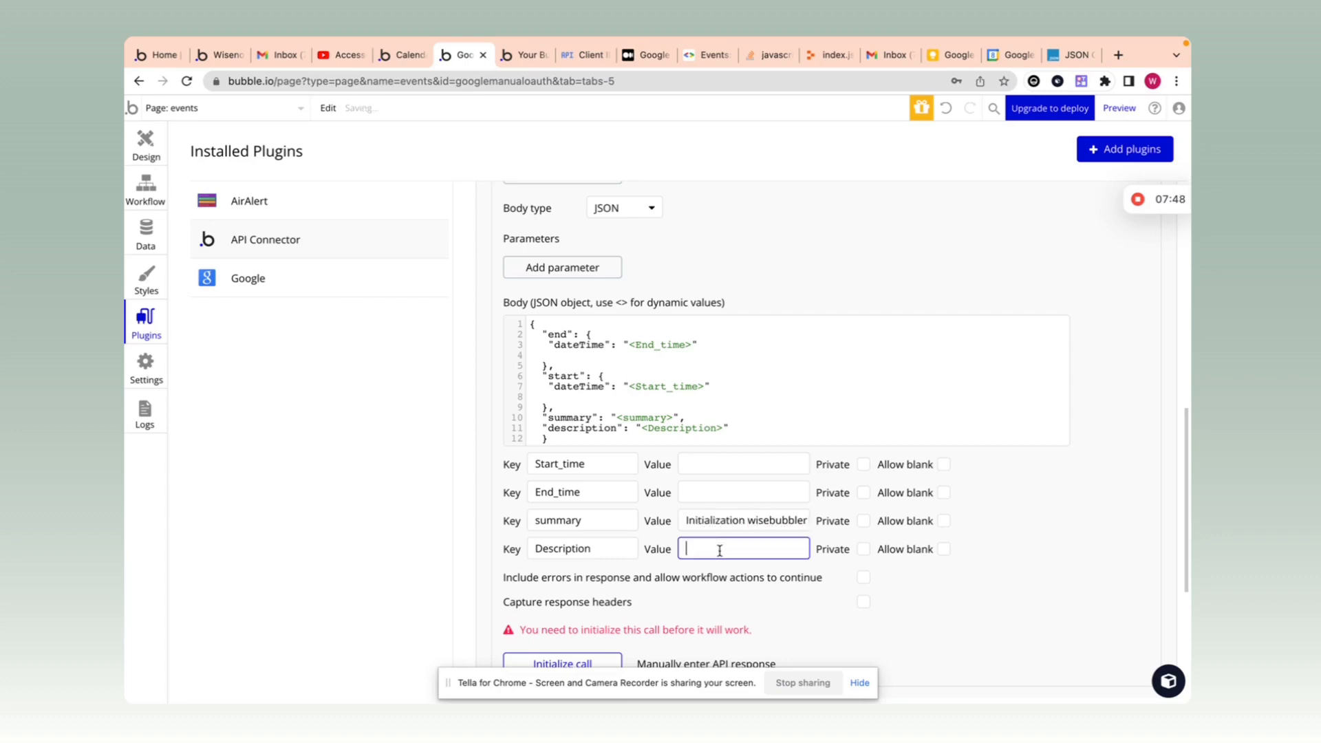
text(Initialization description)
click(772, 564)
scroll(764, 530, up, 5)
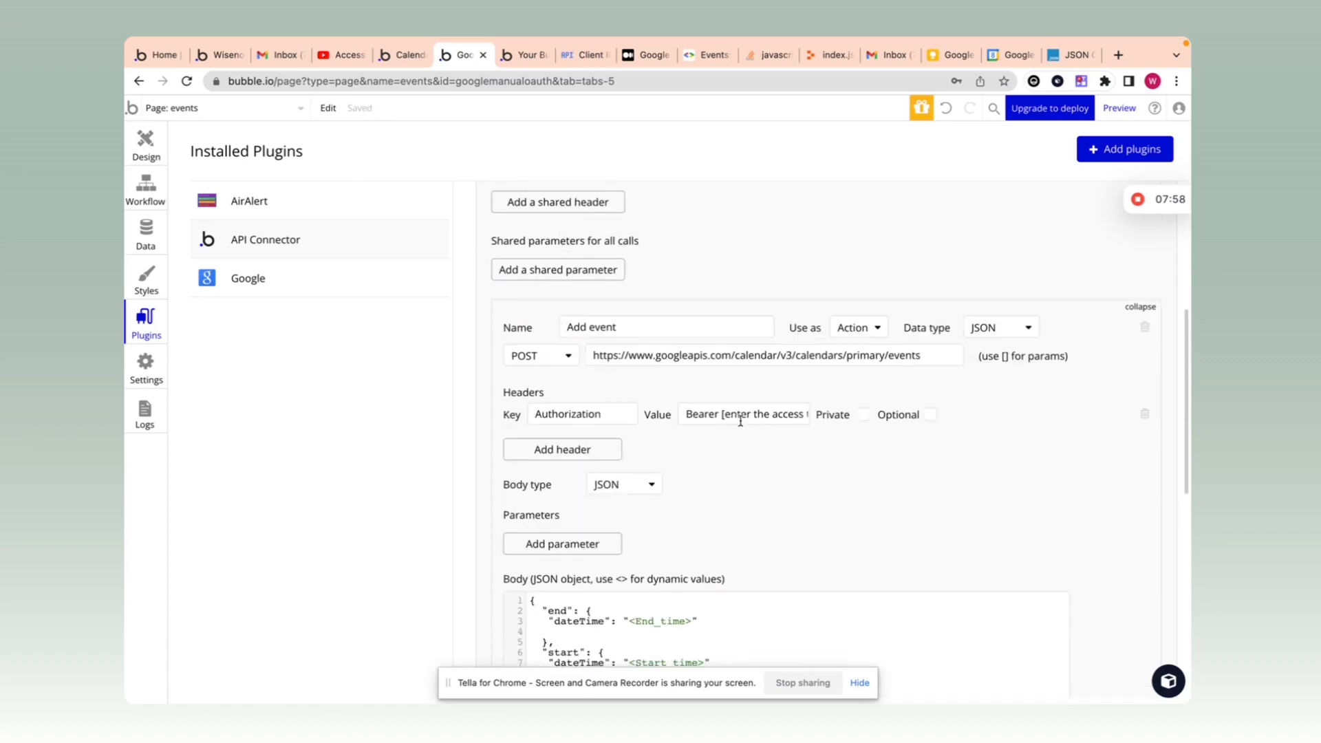
drag(722, 415, 1045, 425)
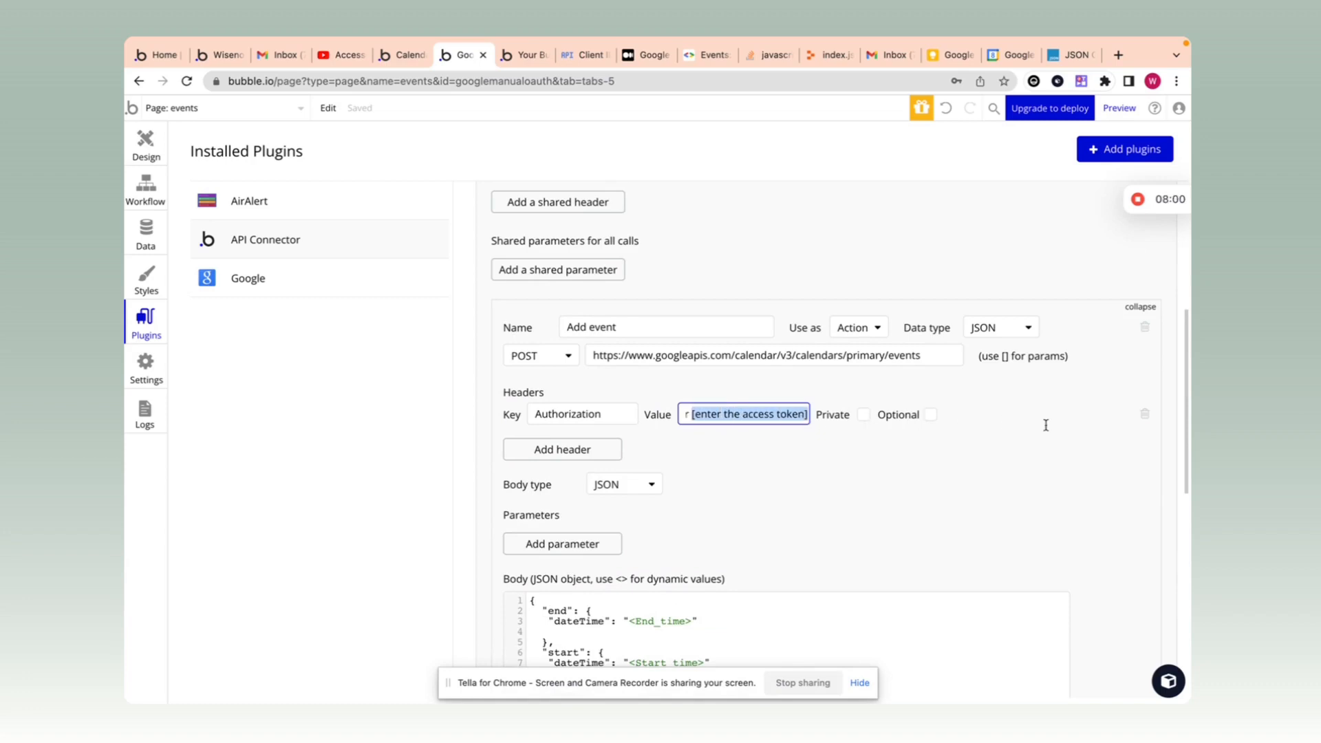
click(873, 454)
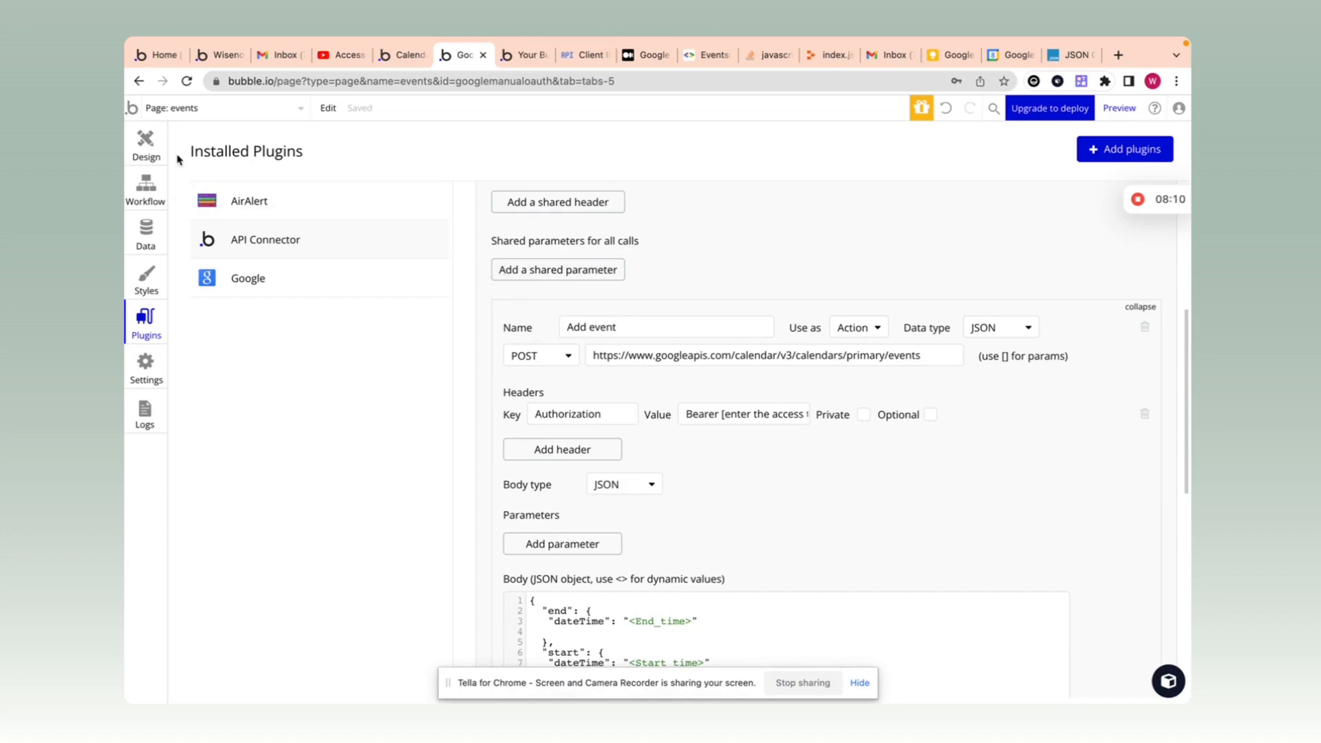
Step: Expand the google auth2 API and scroll through its two token calls
scroll(811, 298, up, 5)
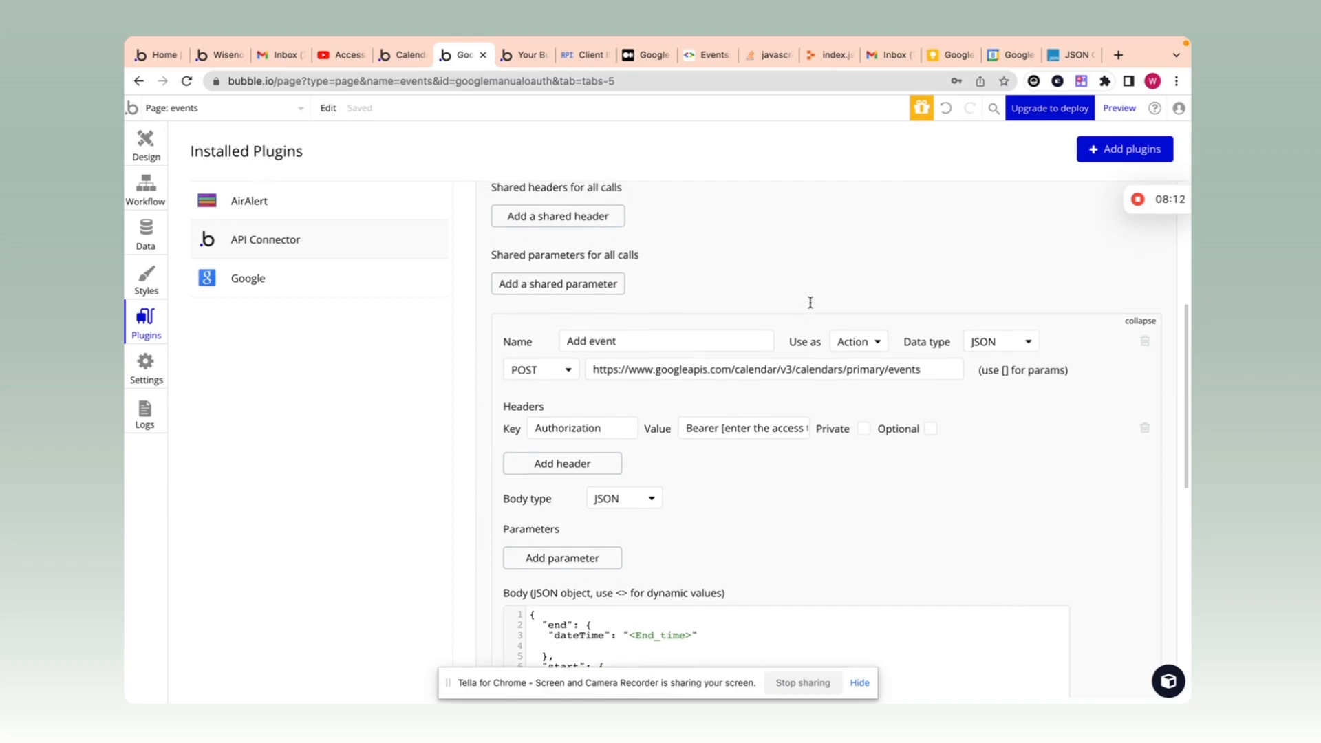
click(1155, 315)
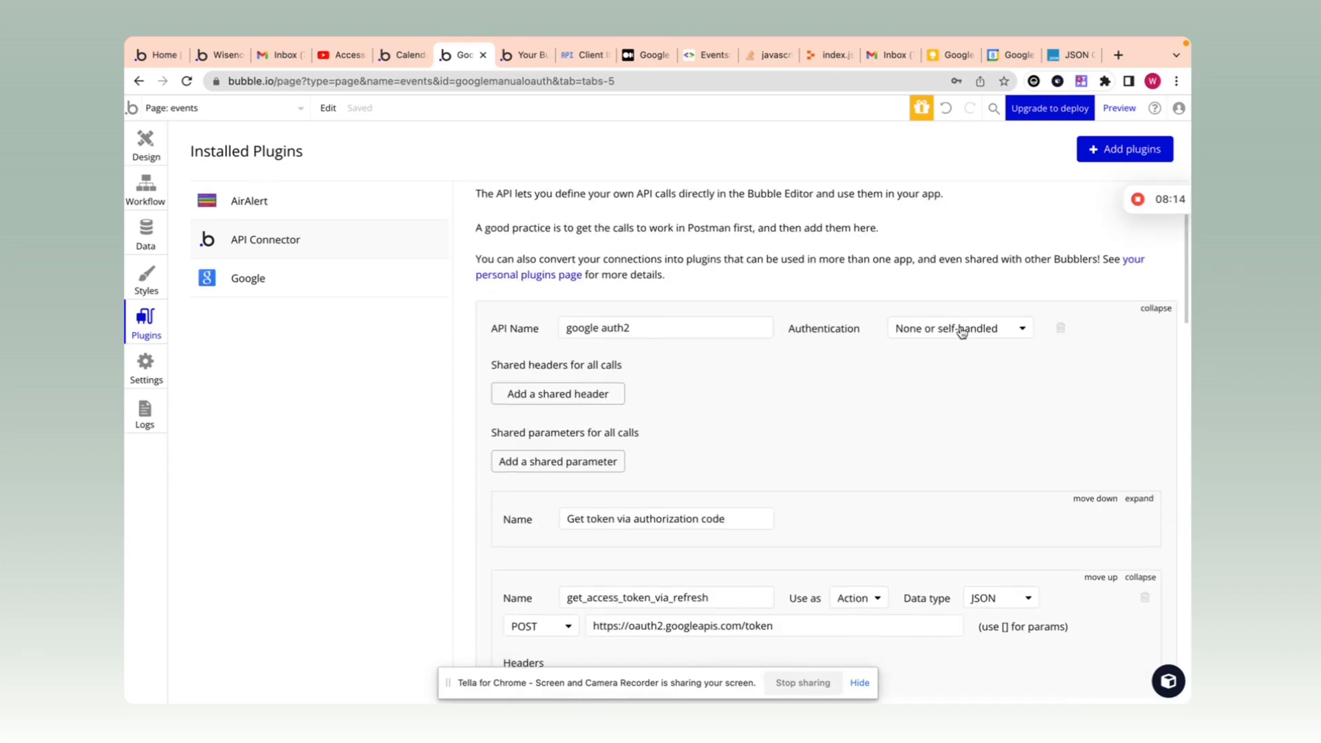
scroll(883, 441, down, 2)
scroll(829, 495, down, 4)
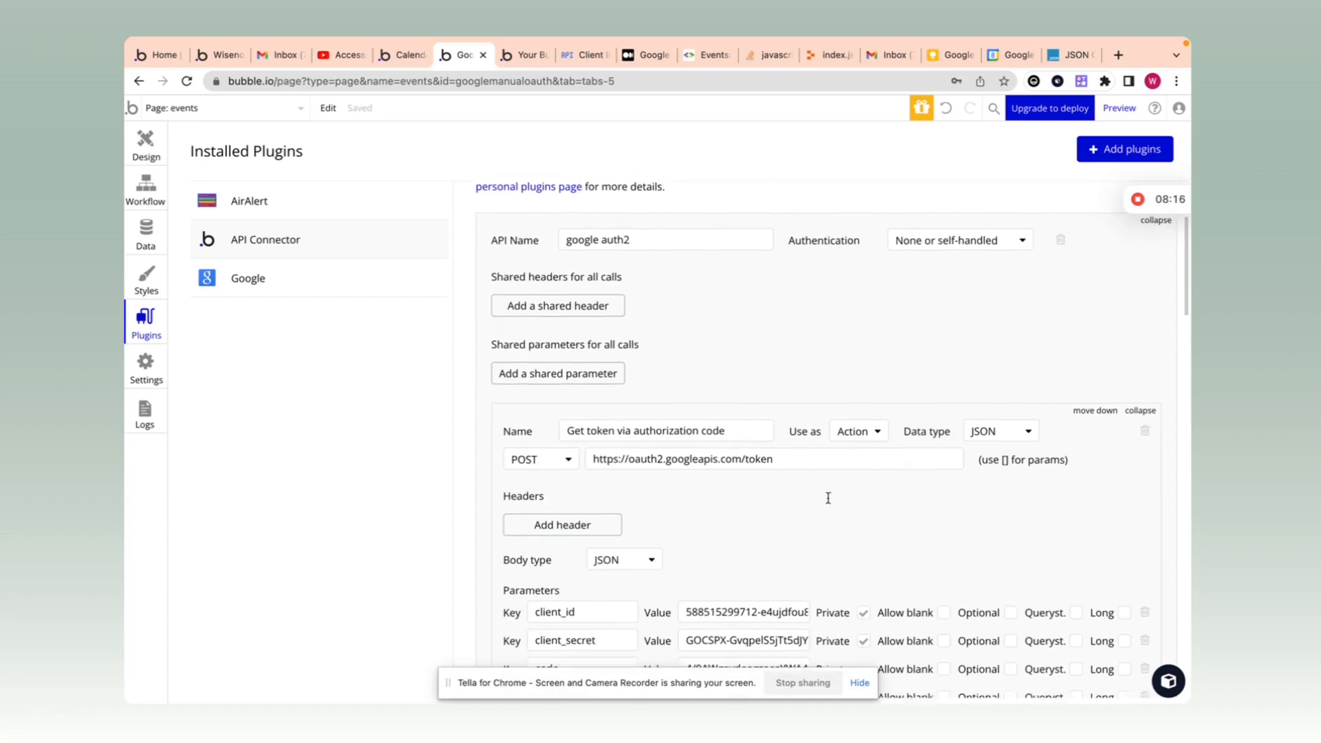
scroll(728, 588, down, 8)
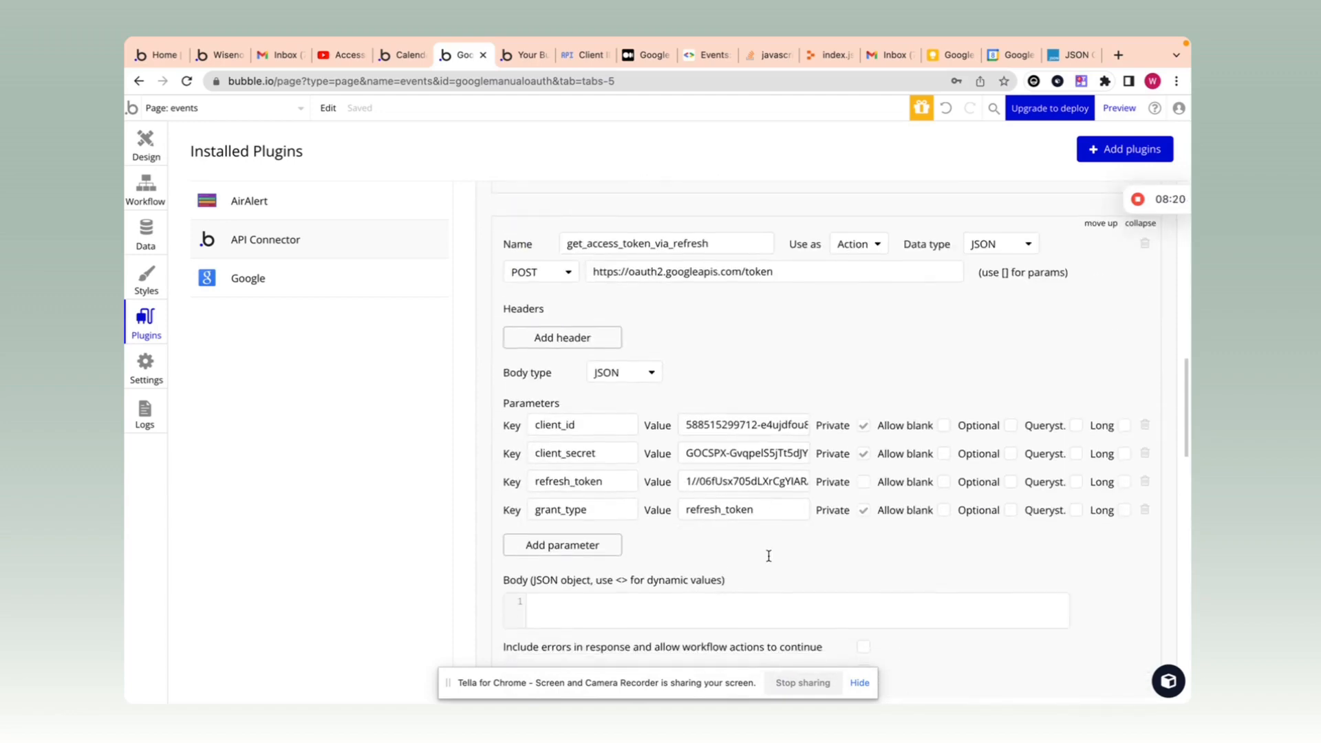
scroll(767, 554, down, 2)
scroll(1108, 420, up, 5)
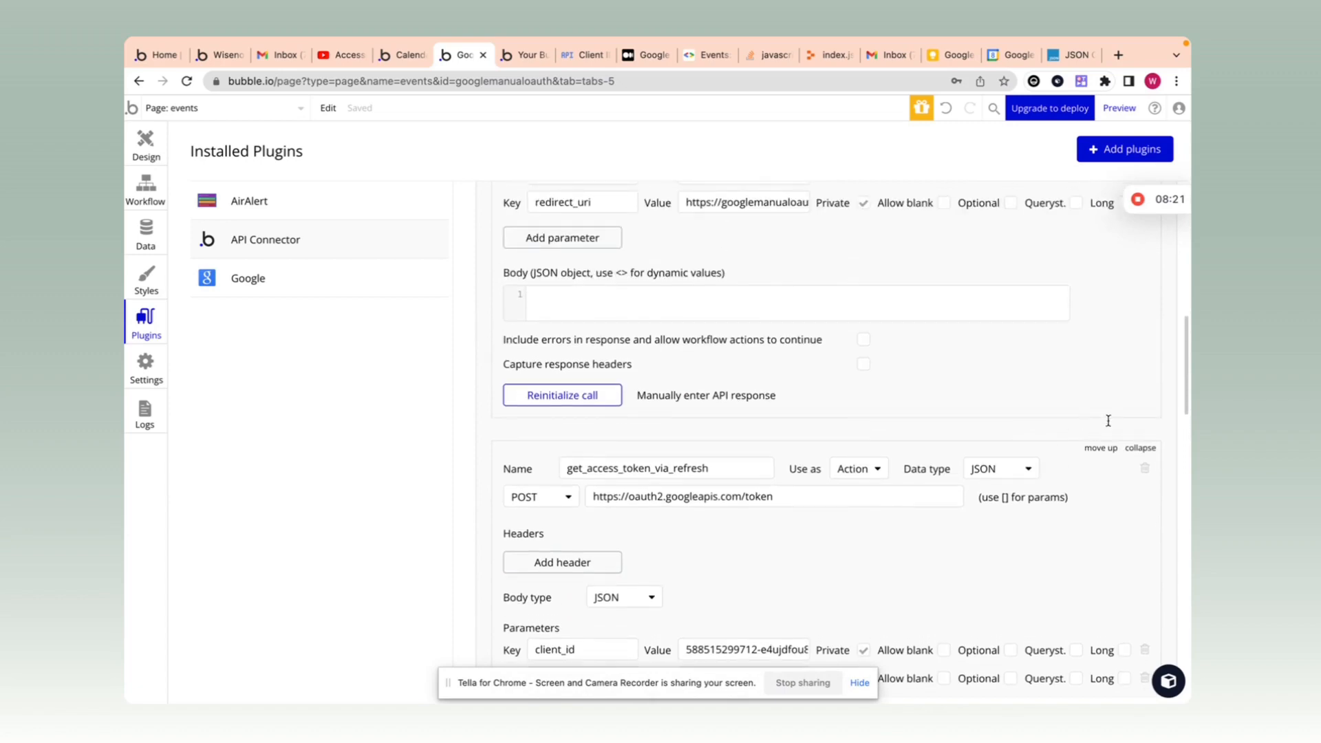
Step: Collapse the get_access_token_via_refresh and Get token via authorization code calls
click(1140, 448)
scroll(1144, 406, up, 8)
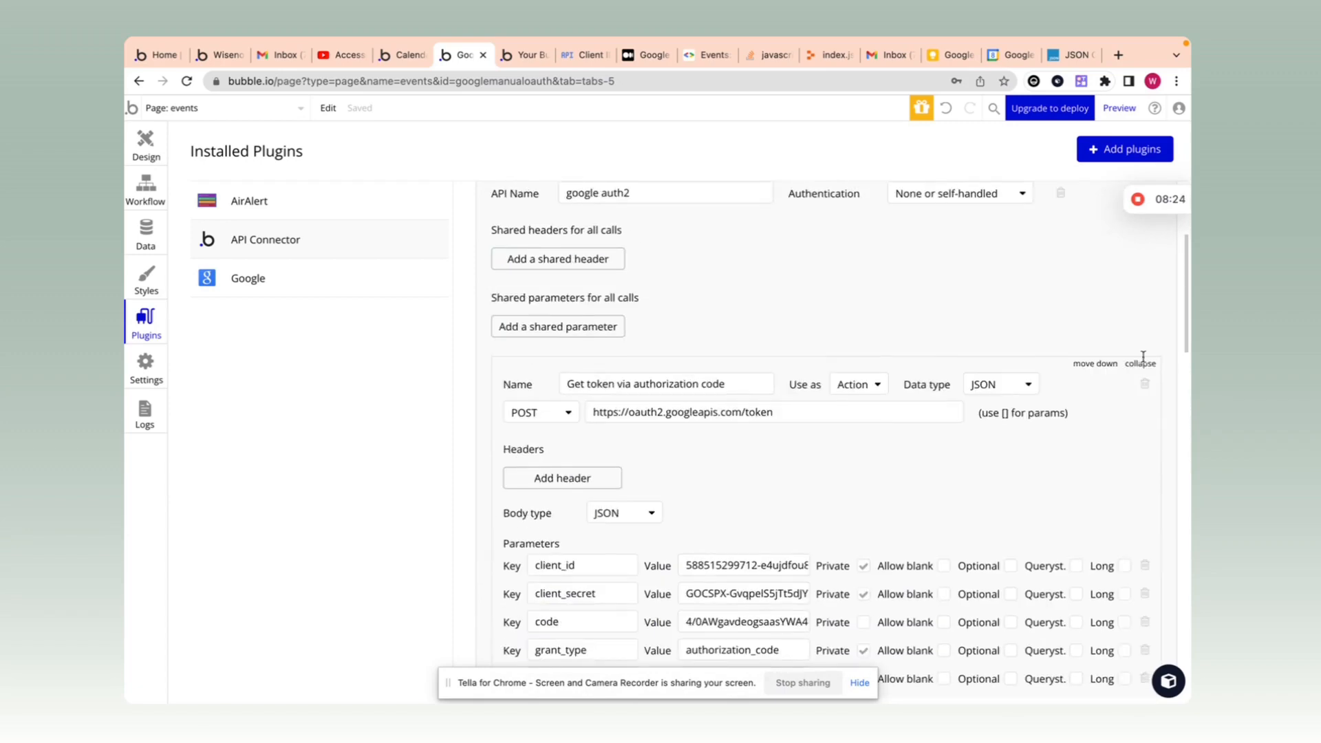
click(1141, 364)
scroll(1075, 304, up, 1)
scroll(1073, 301, up, 1)
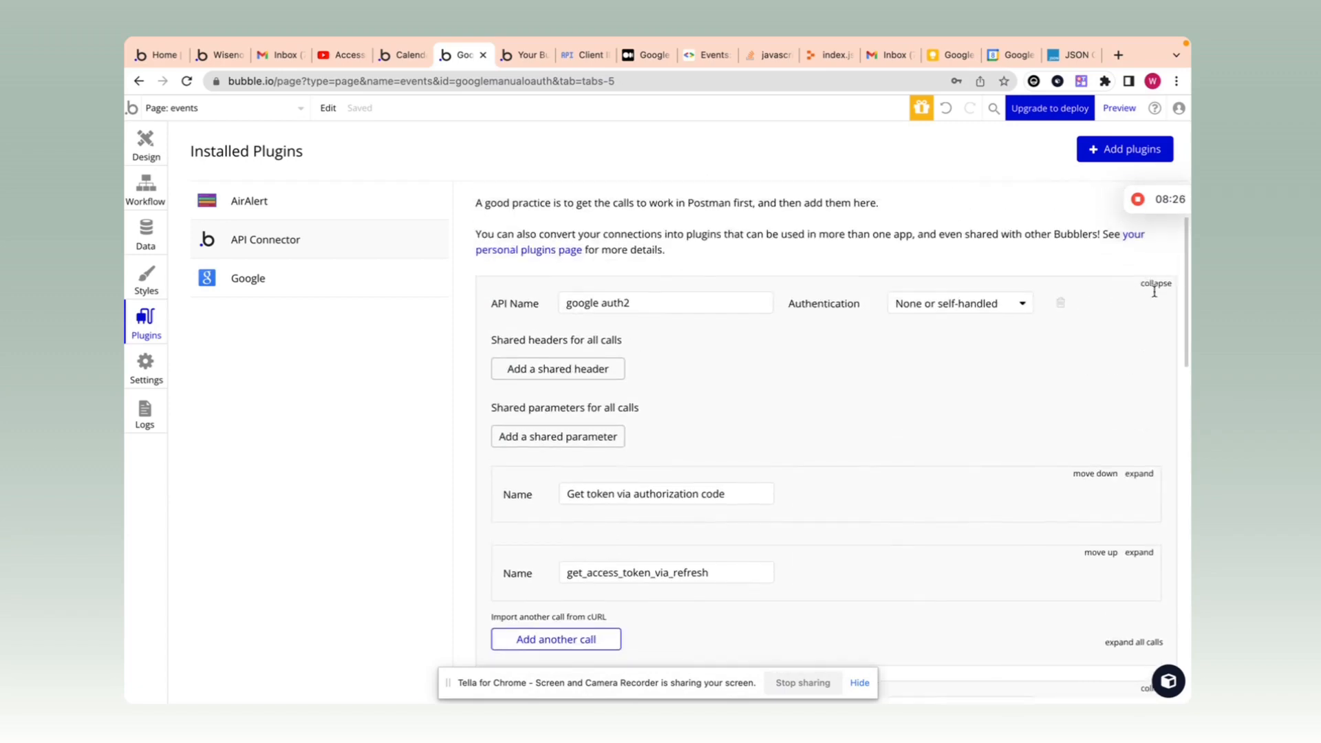
Step: Check the User Access_token field in Data, then view the All Users records
click(160, 241)
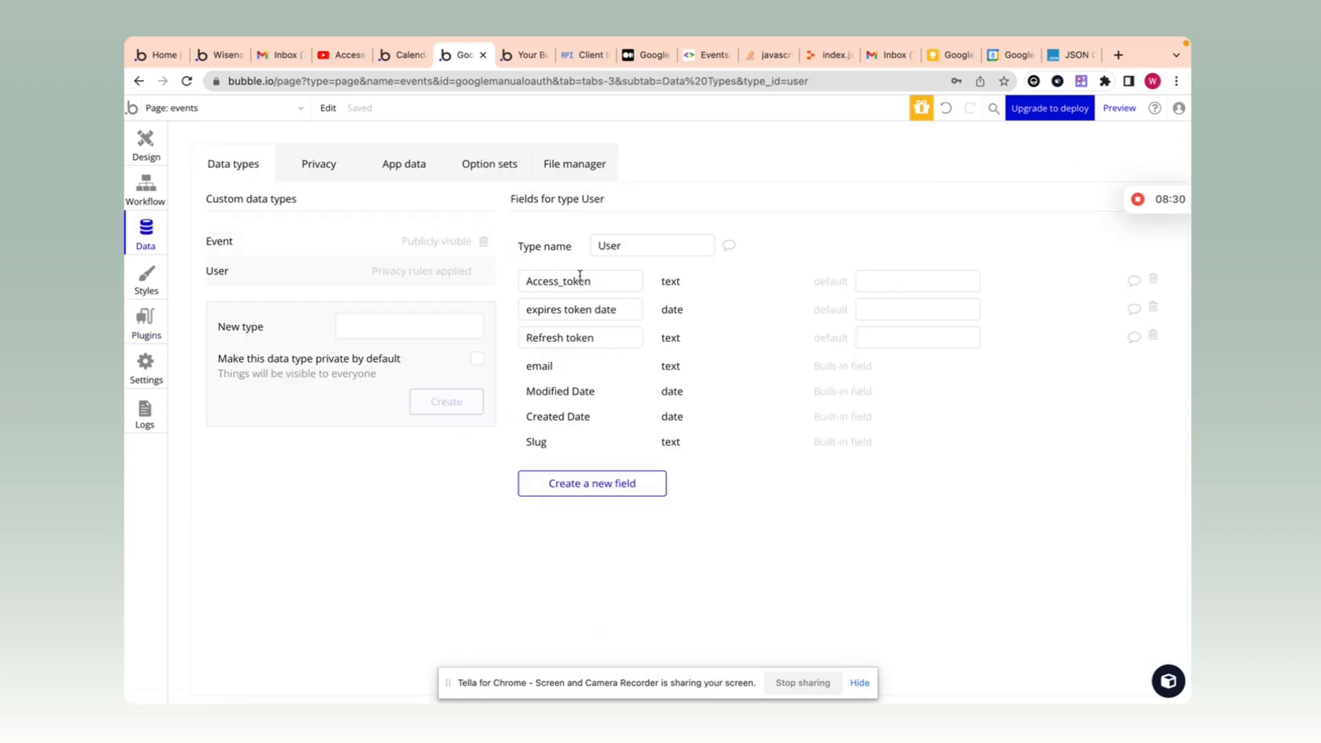
double_click(580, 278)
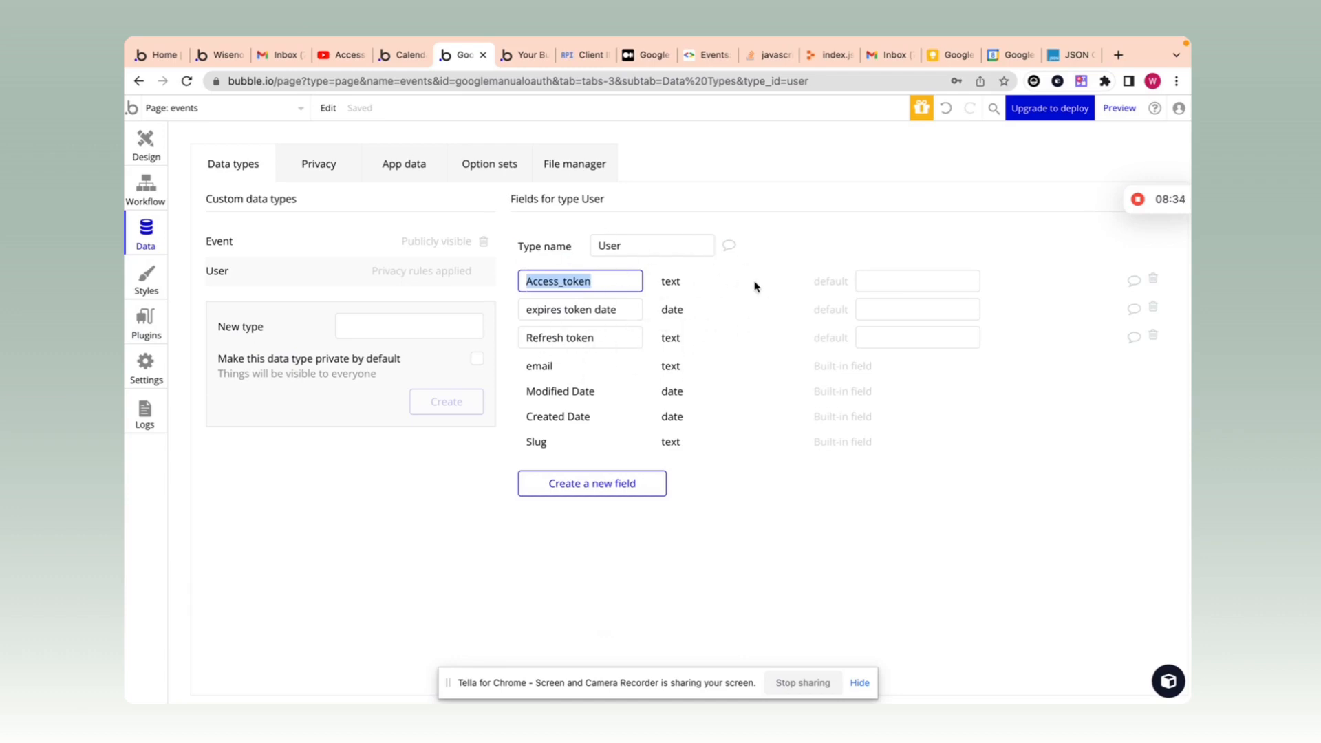
click(413, 172)
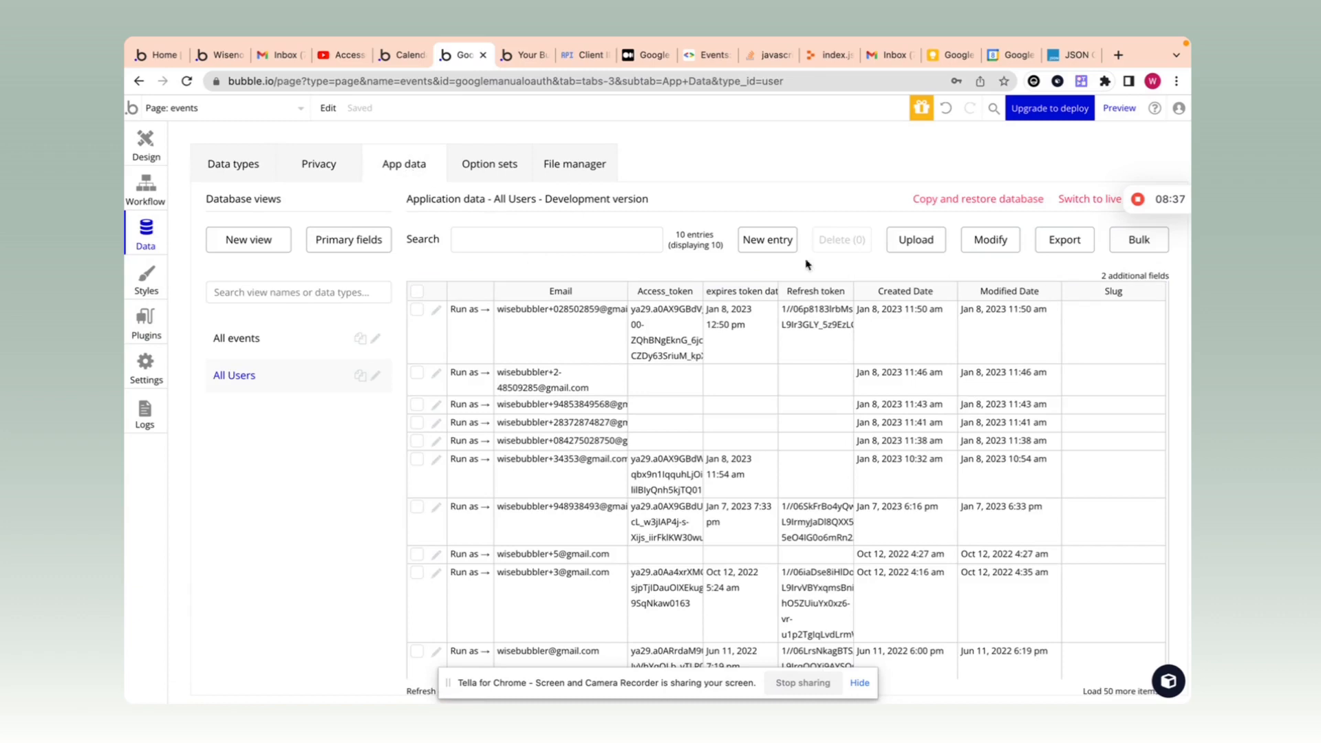
click(529, 318)
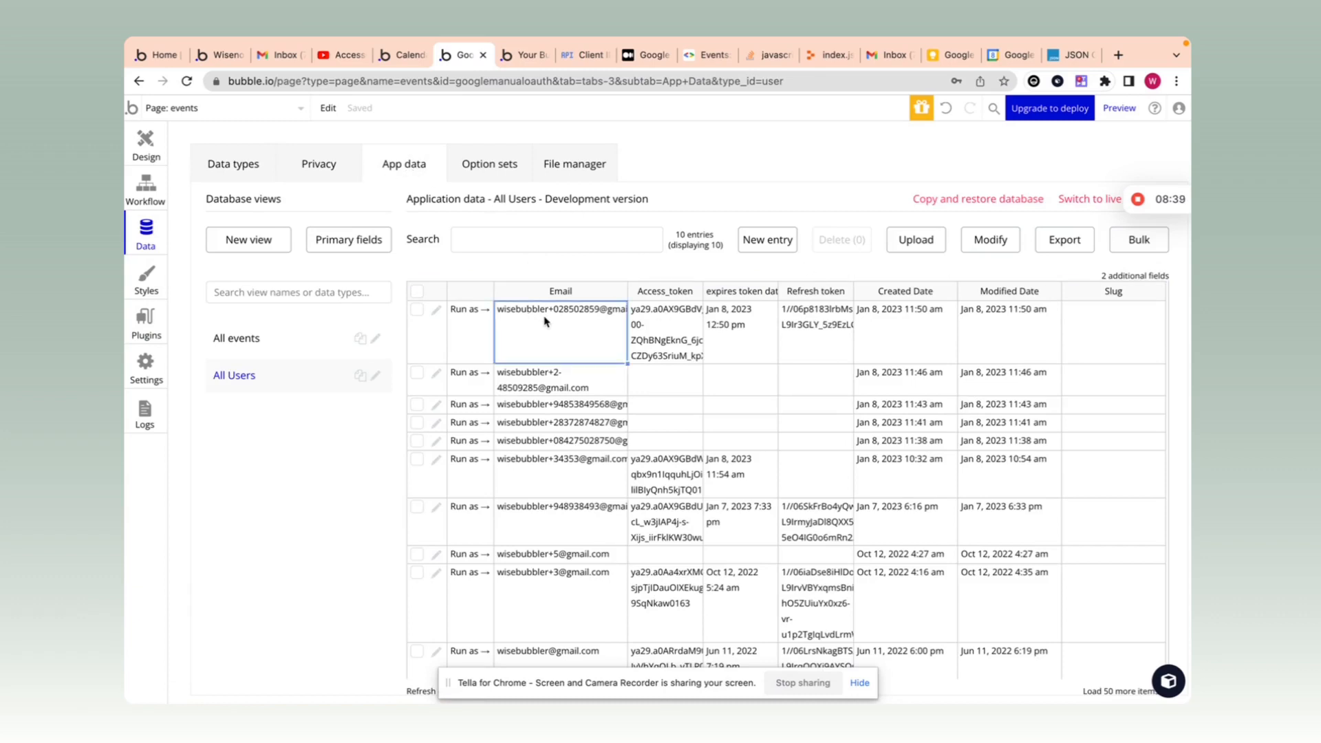
click(1029, 329)
Step: Inspect the users' modified dates and widen the Access_token column to read stored tokens
click(1015, 377)
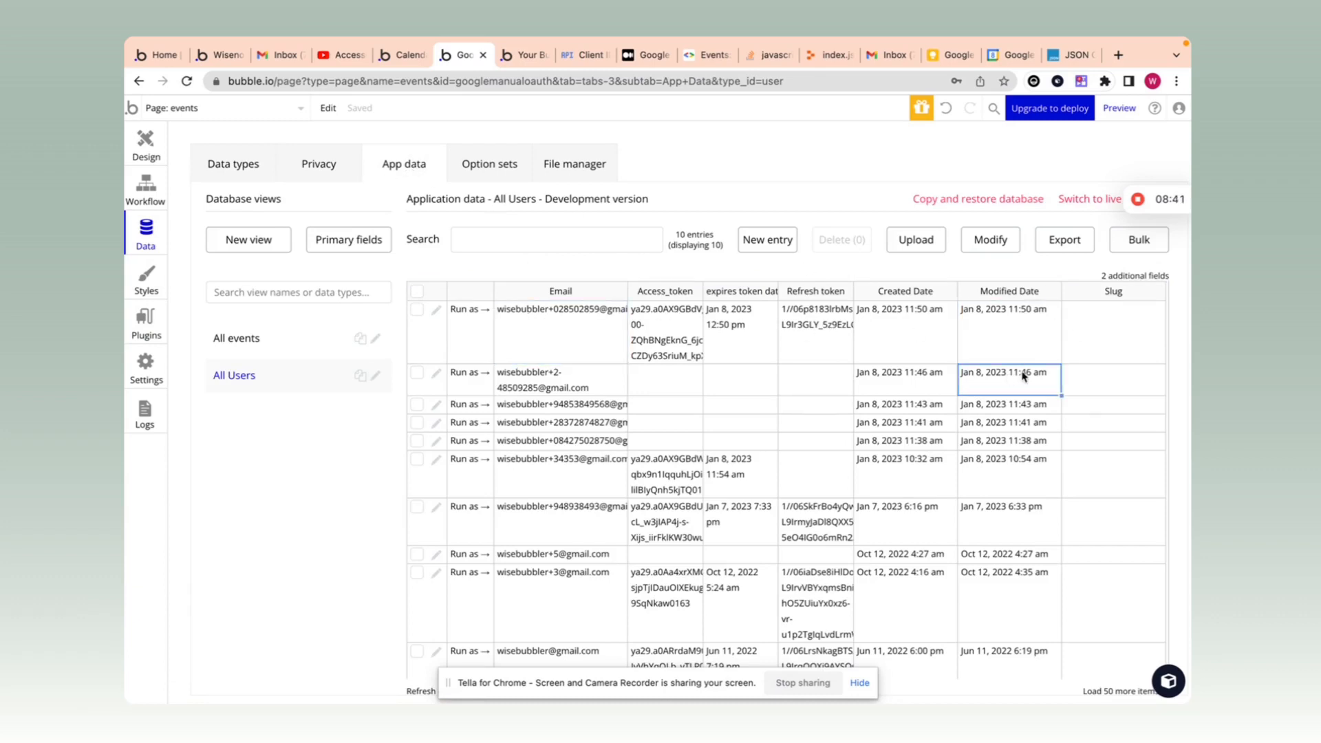
click(1046, 342)
click(663, 326)
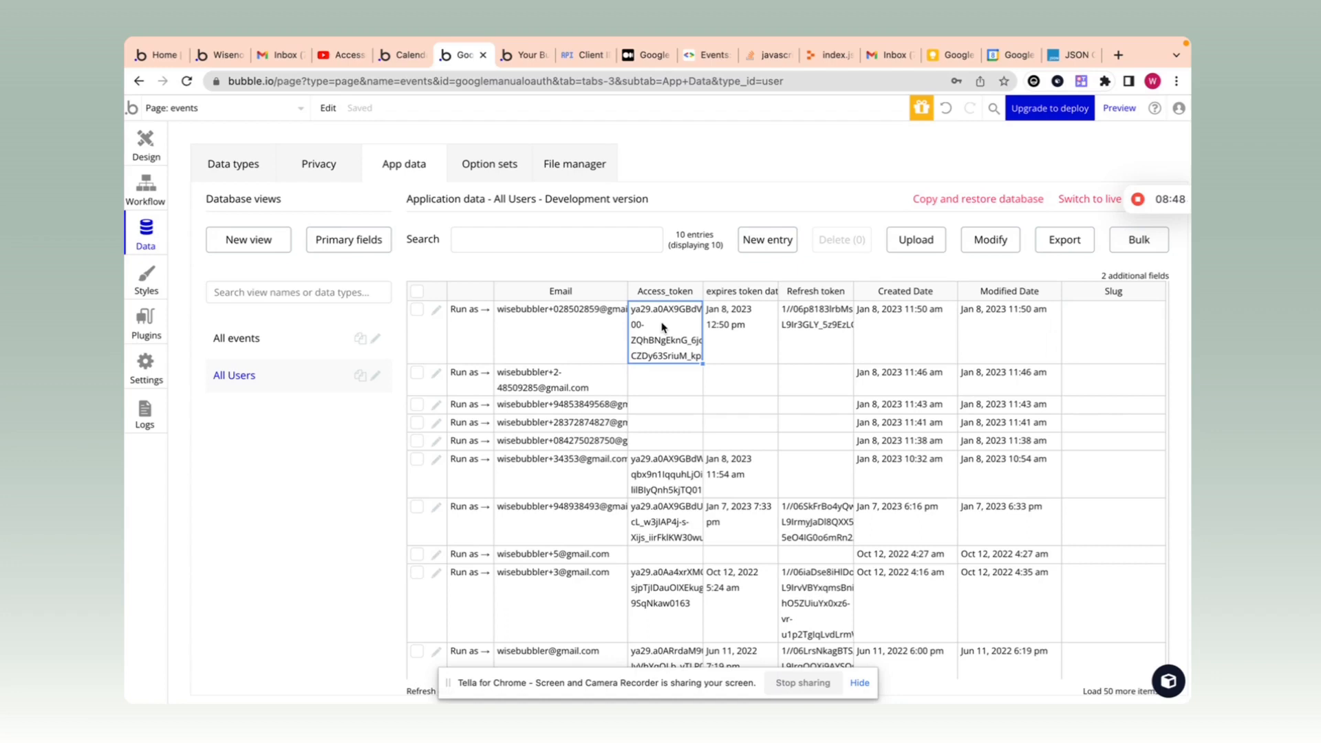
drag(702, 291, 745, 293)
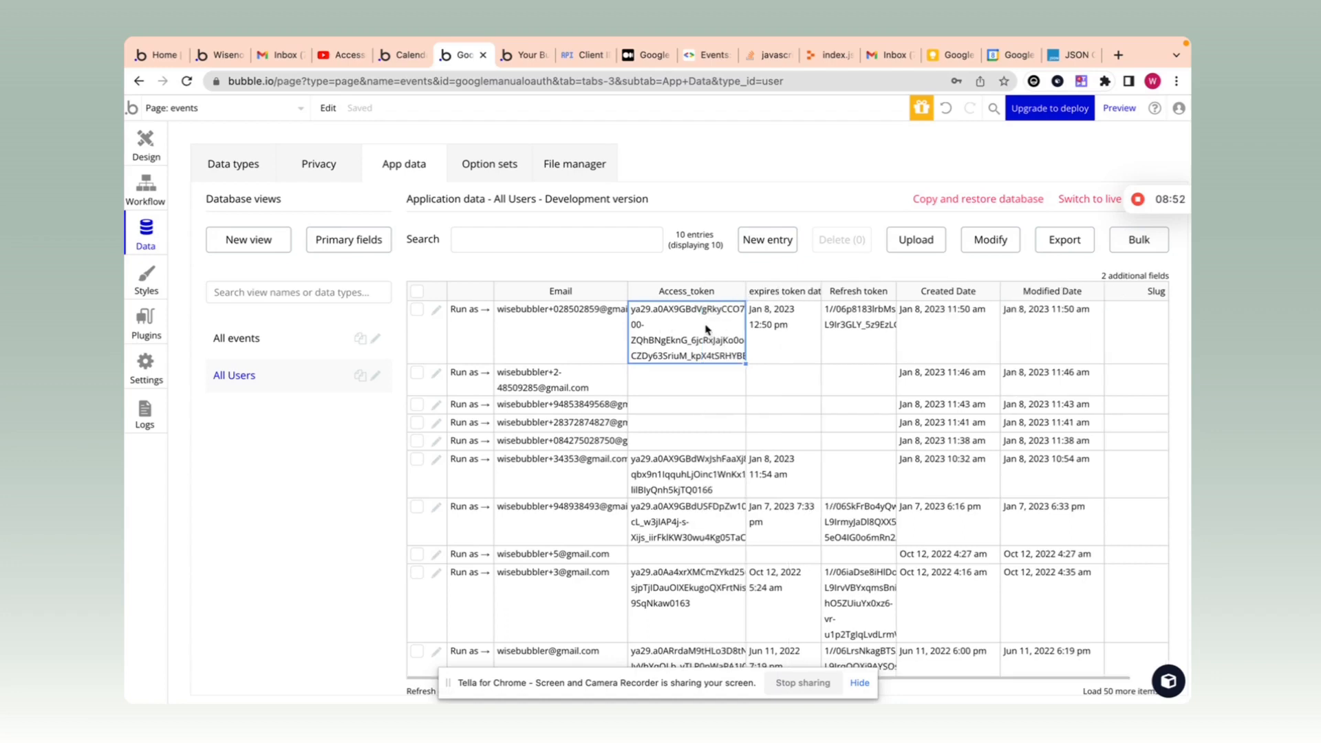
mouse_move(1172, 43)
click(138, 329)
Step: Replace the Add event Authorization header value with 'Bearer' plus the copied access token
scroll(769, 413, down, 6)
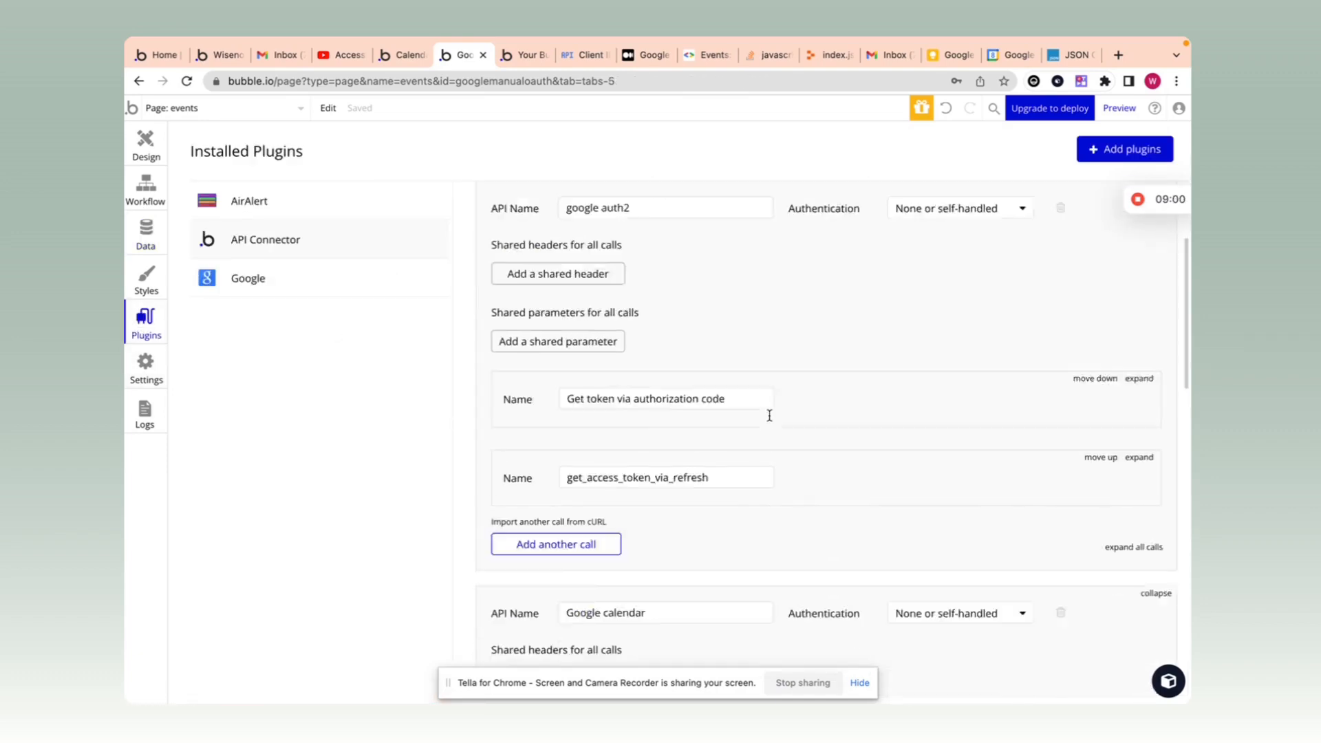
scroll(872, 494, down, 4)
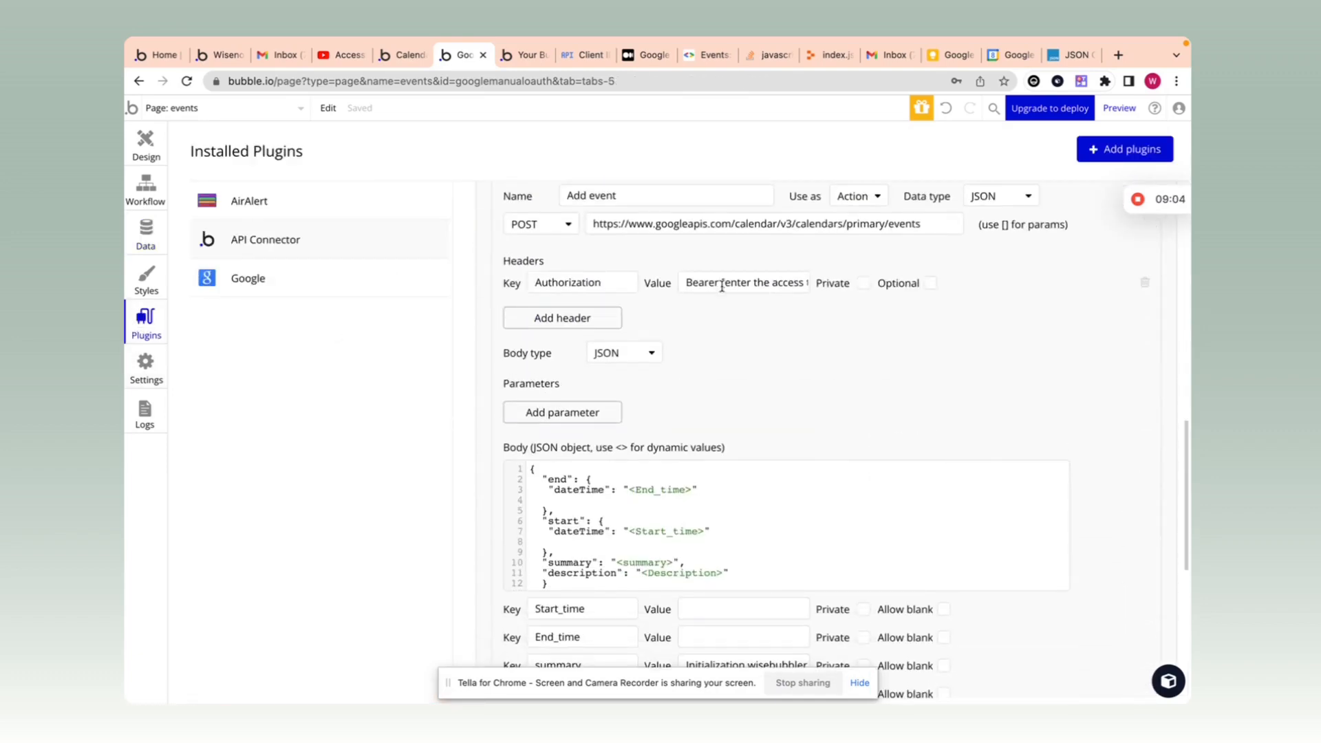
drag(688, 283, 837, 286)
key(super+v)
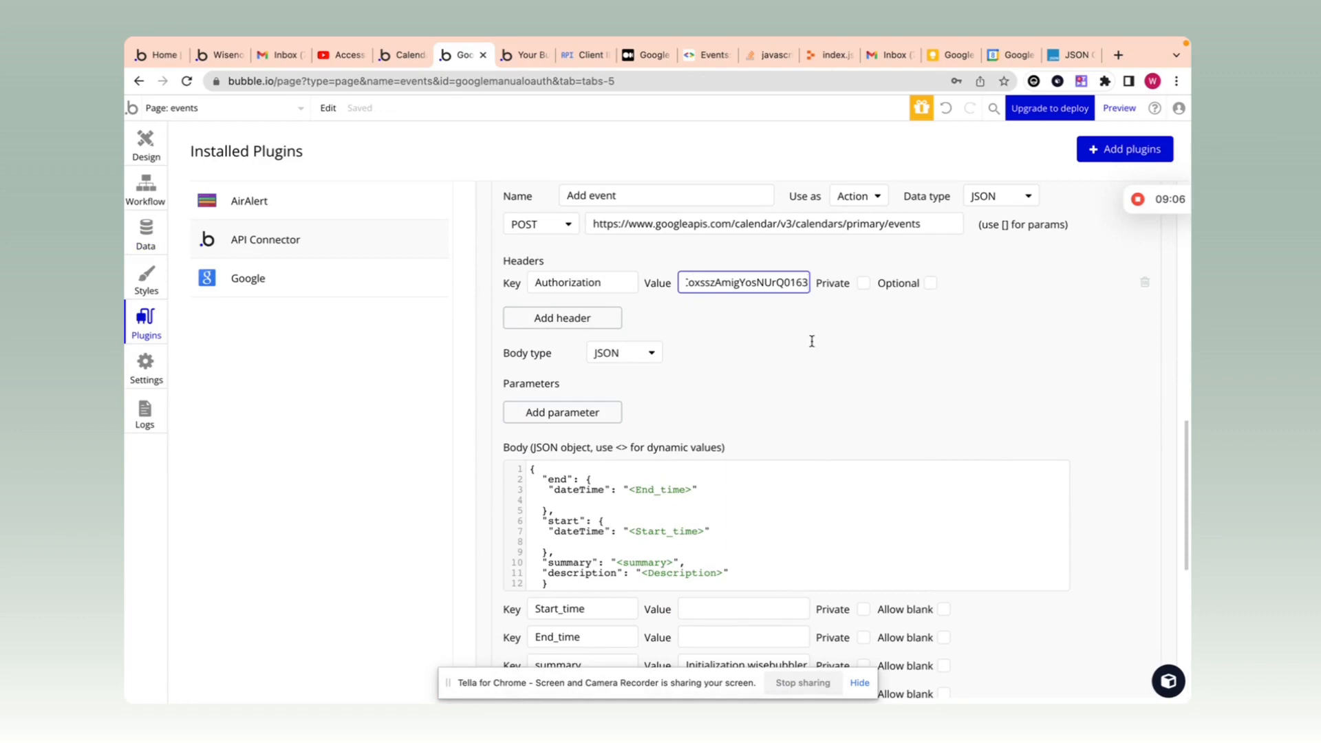
click(811, 341)
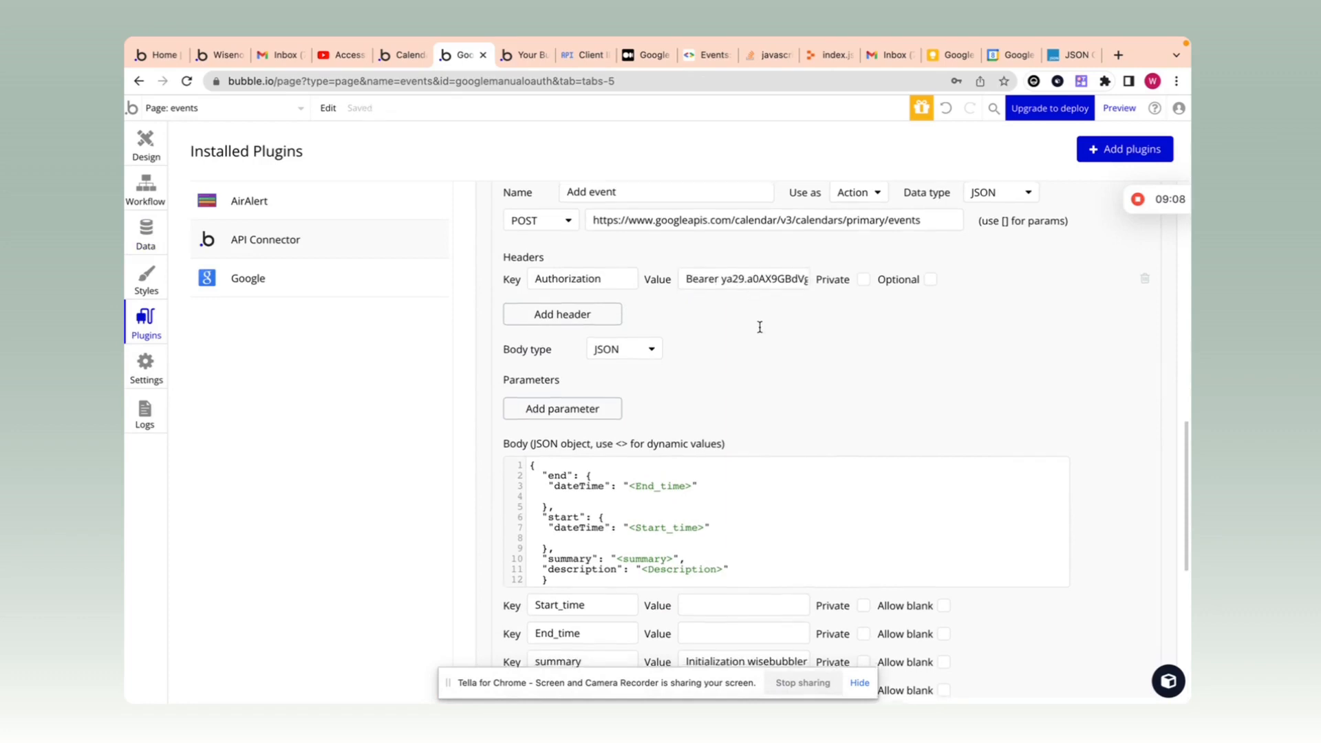
Step: Click into the Add event call's Start_time and End_time test values
scroll(756, 327, down, 3)
click(726, 434)
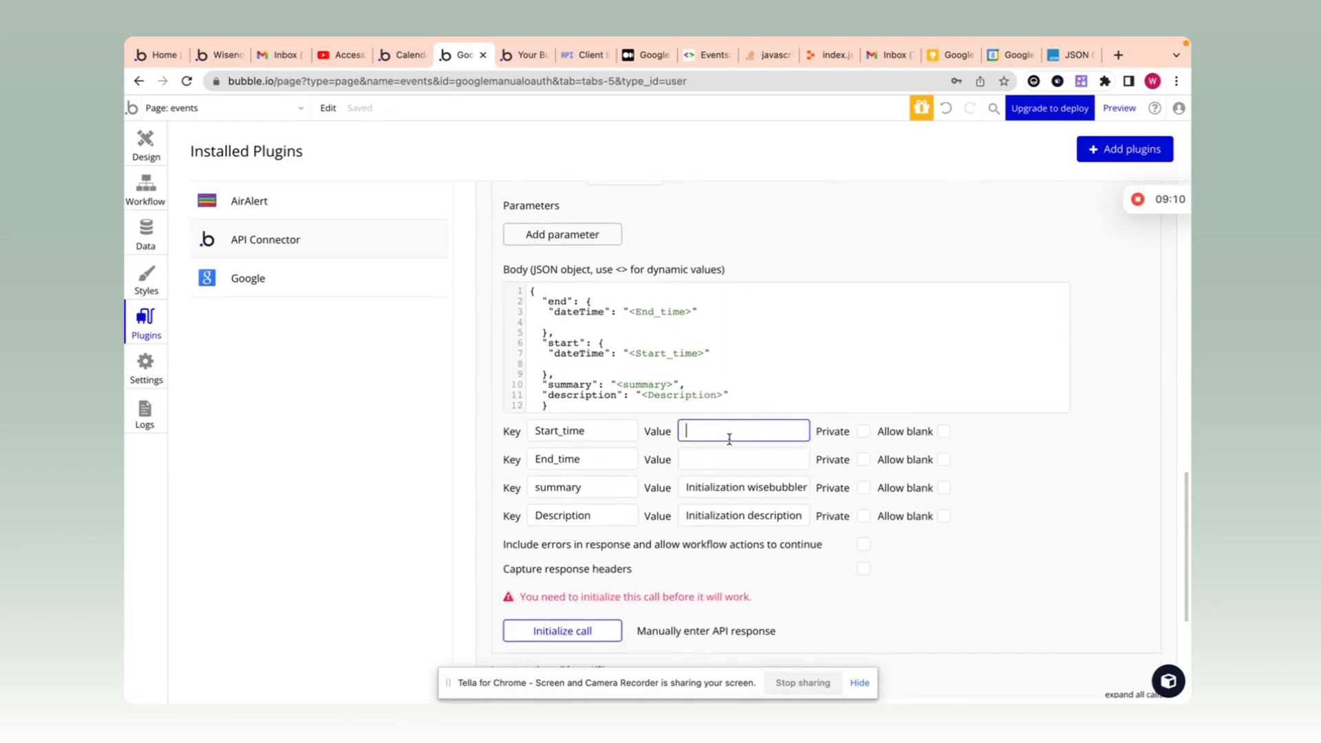
click(705, 453)
click(723, 434)
Step: Switch to the test page and delete the Check free busy button
click(282, 110)
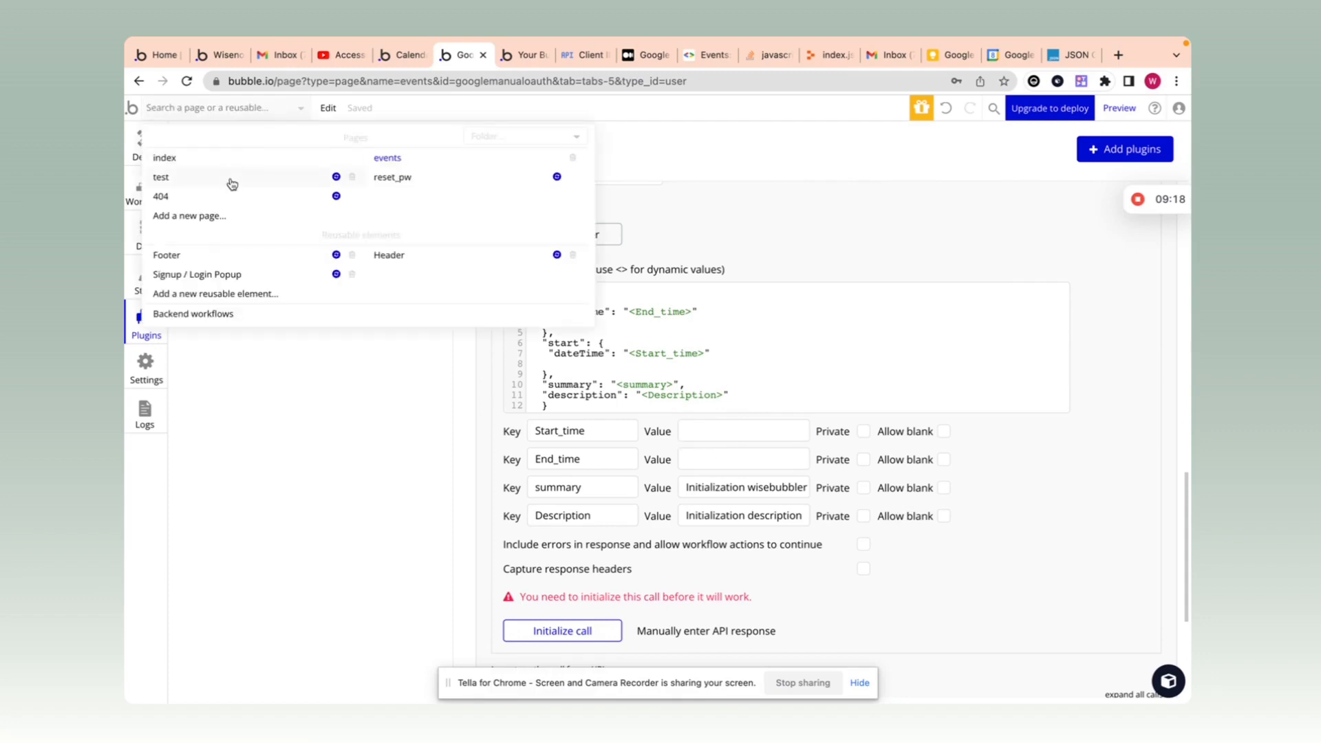
click(232, 183)
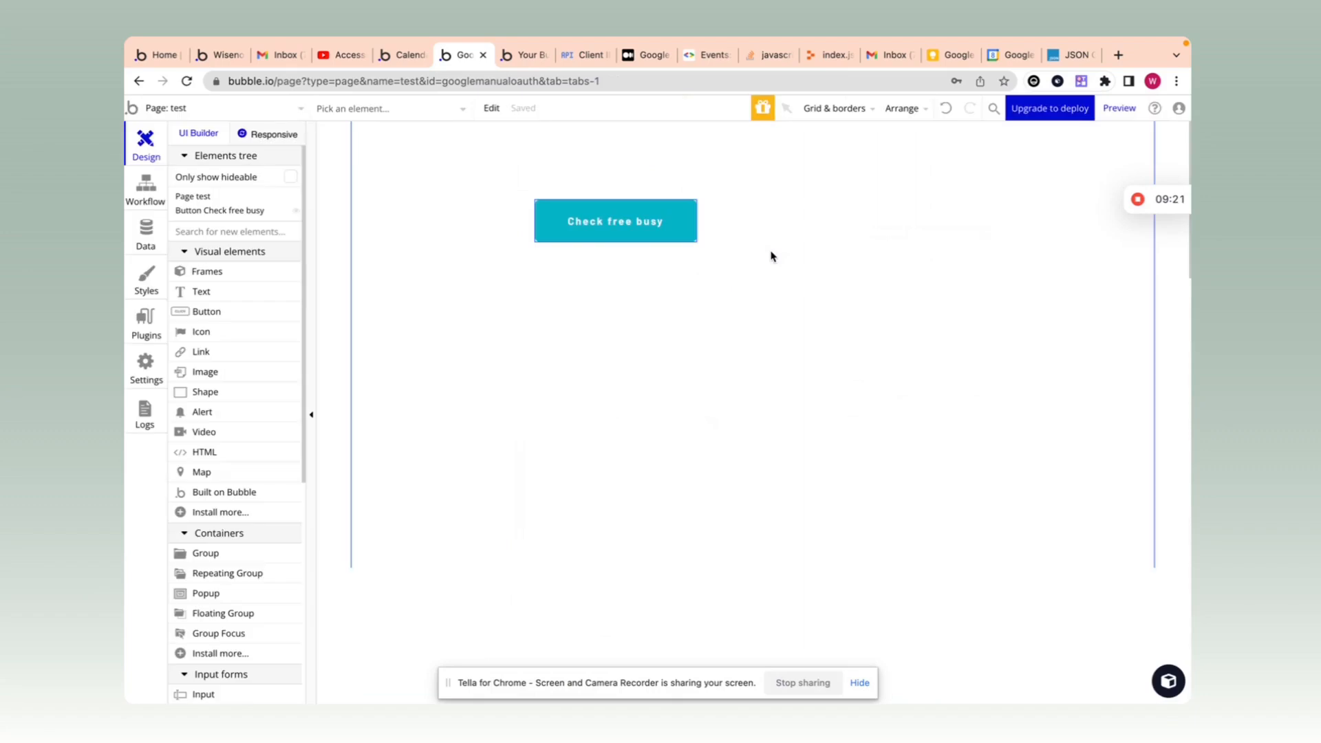
click(589, 209)
key(Delete)
Step: Add a text element showing Current date/time formatted as Simplified extended ISO
click(241, 215)
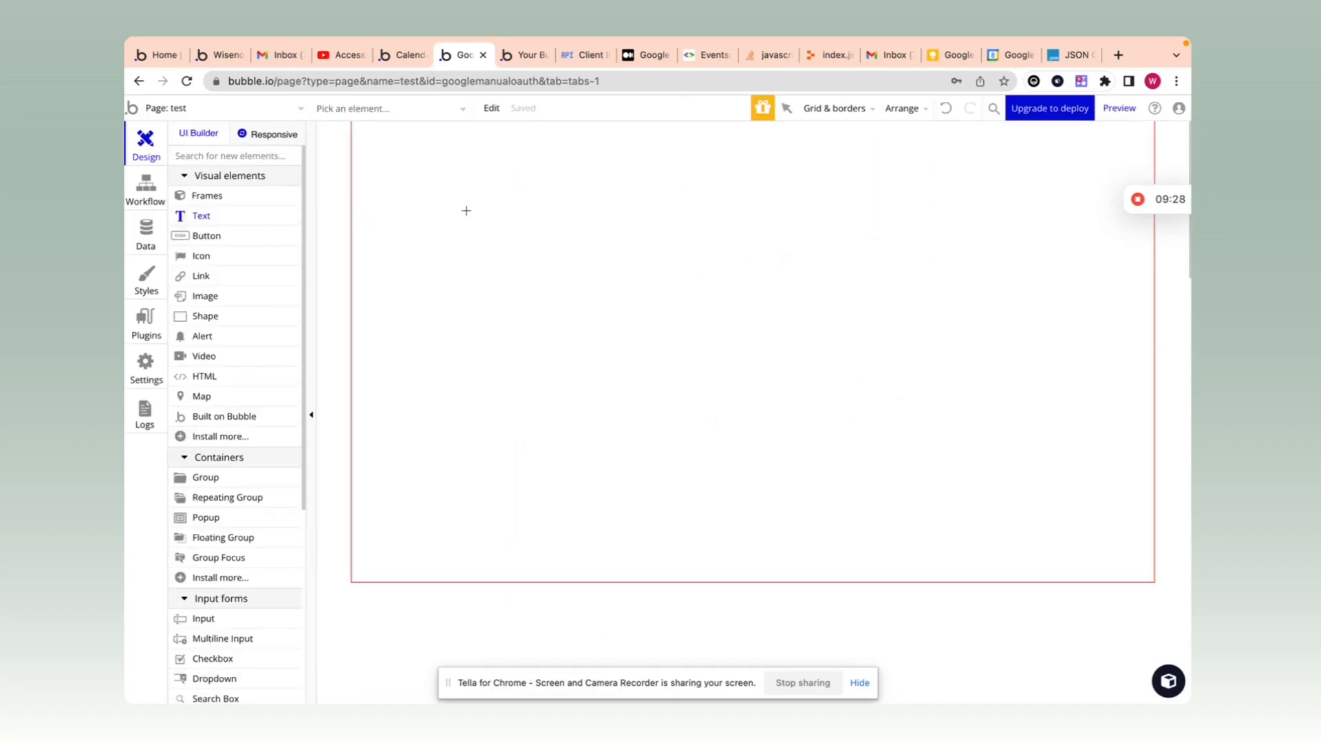
drag(466, 209, 705, 268)
key(BackSpace)
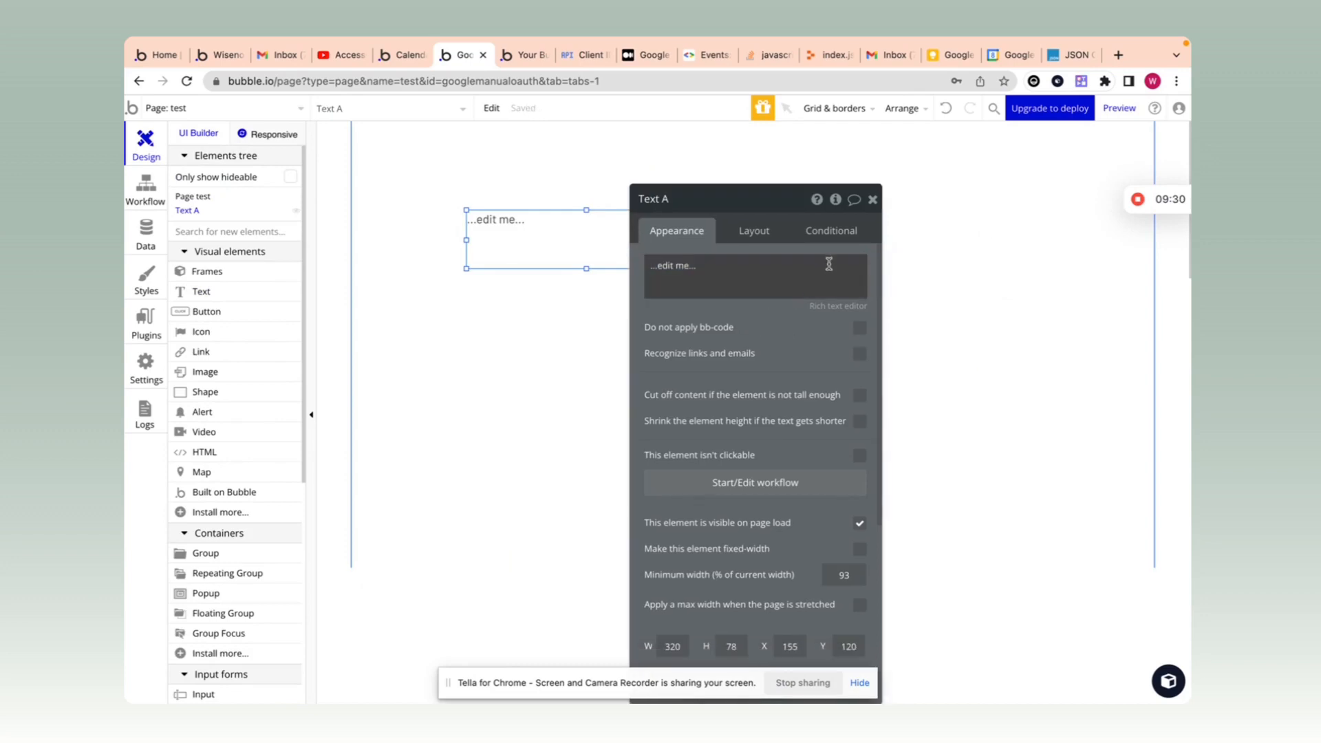
click(894, 272)
text(curr)
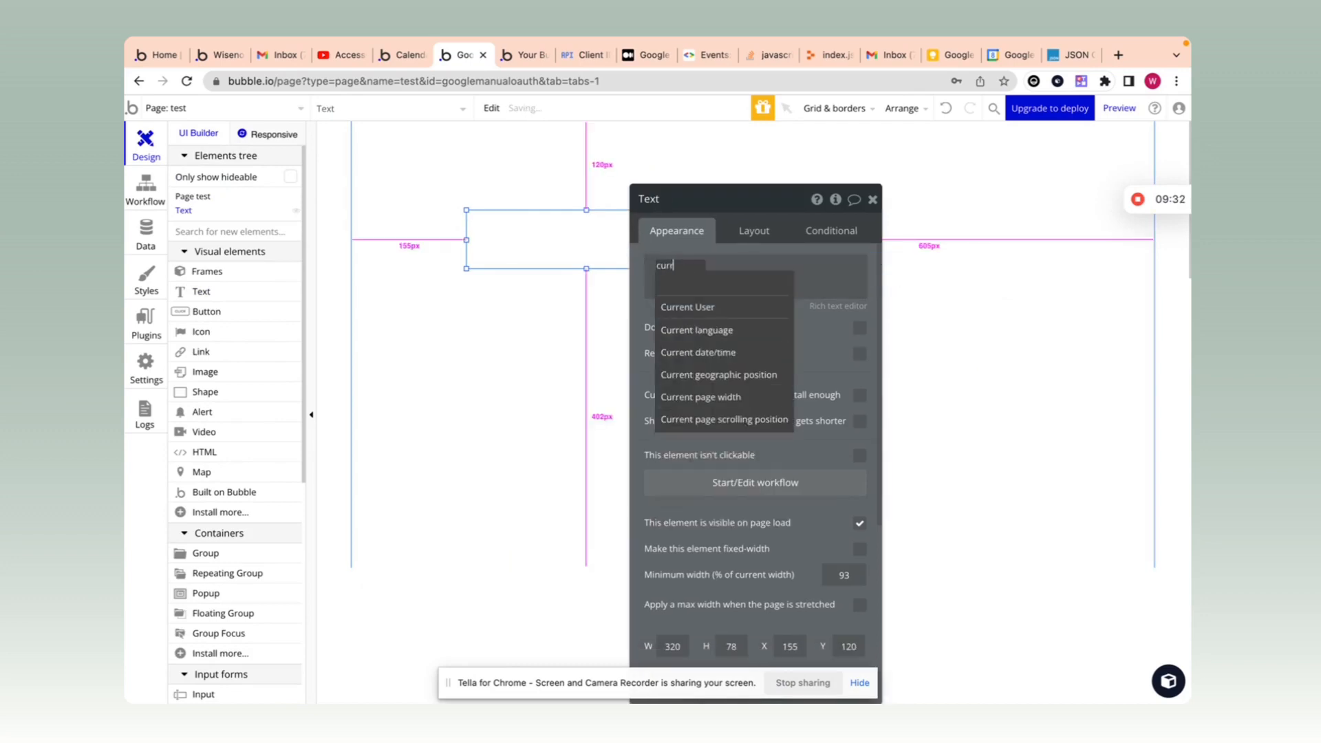
click(767, 355)
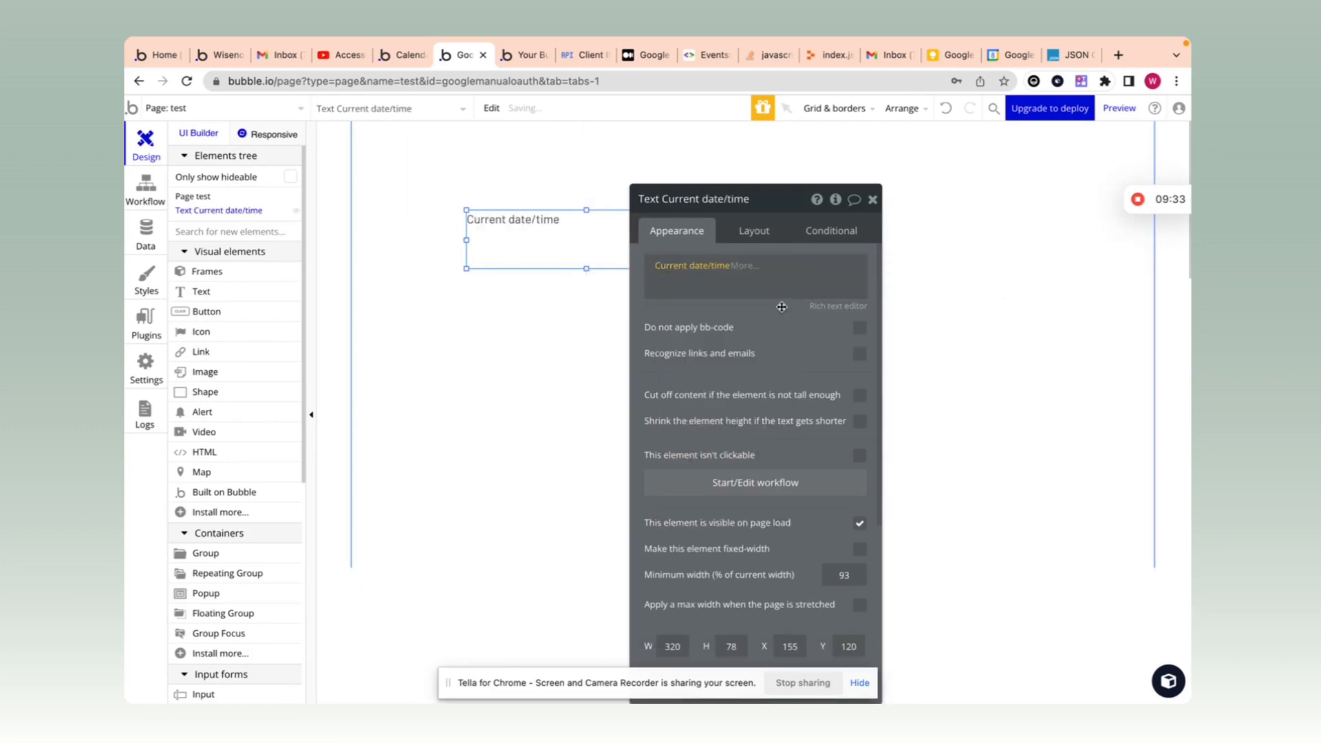
click(753, 267)
click(788, 312)
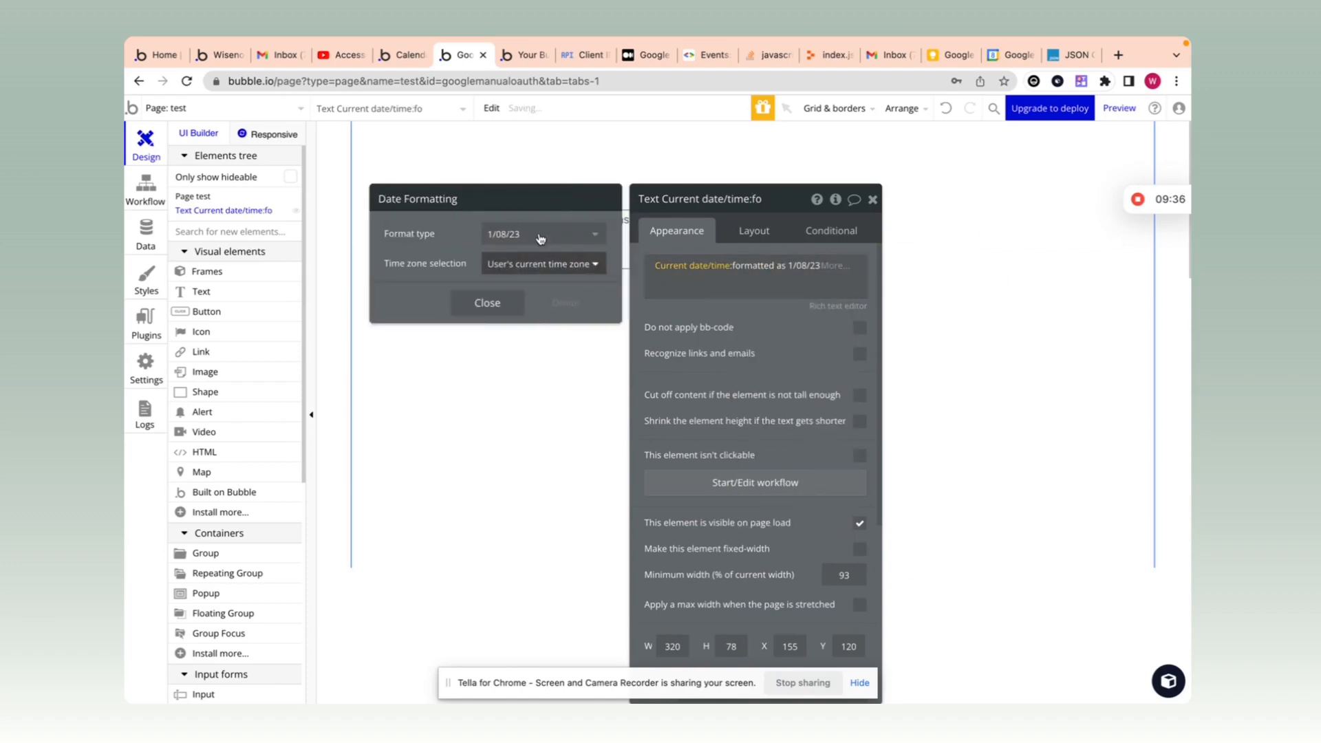
click(554, 235)
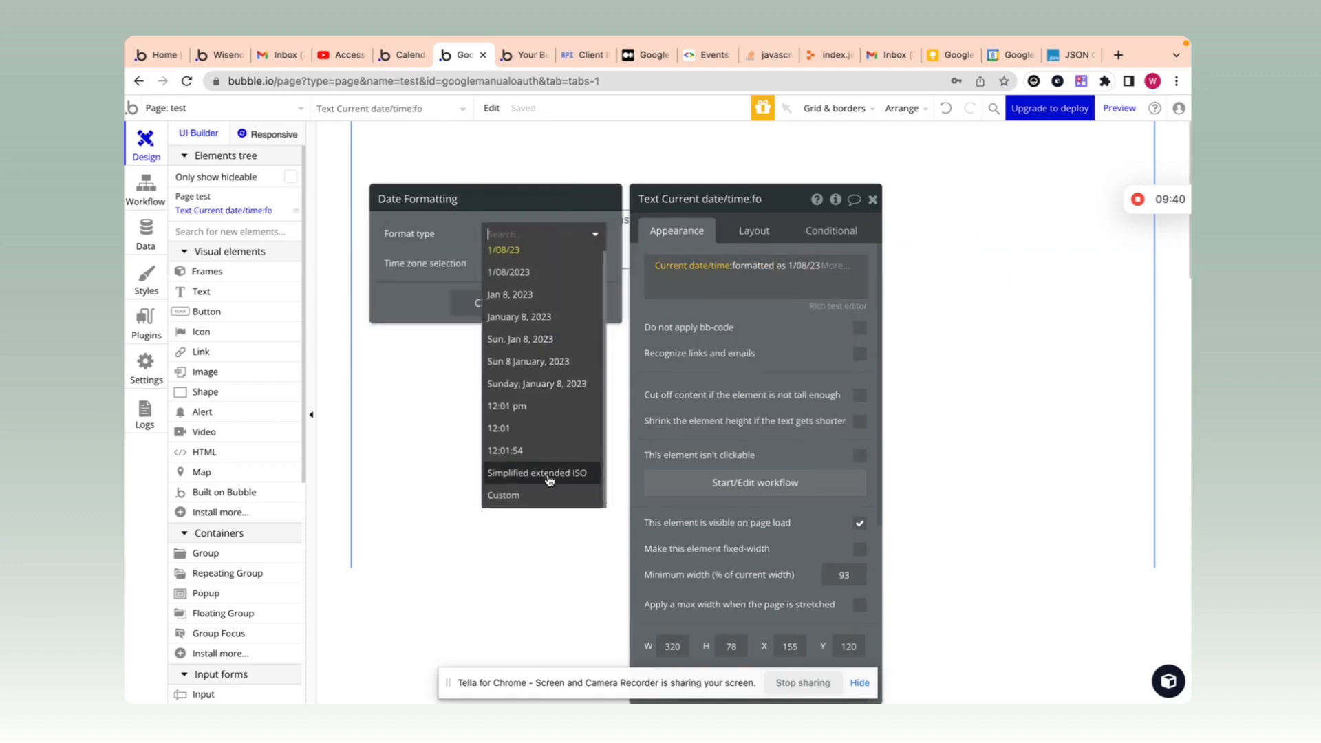
click(559, 479)
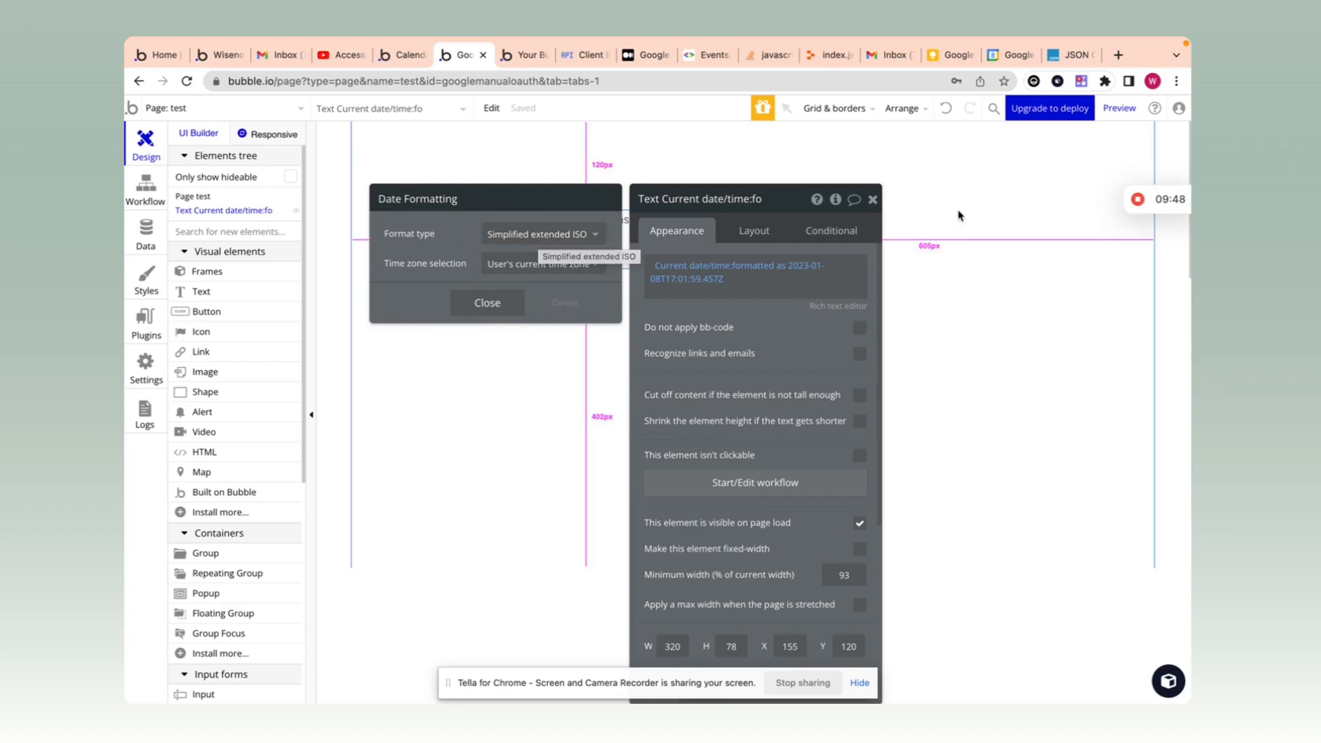
click(872, 199)
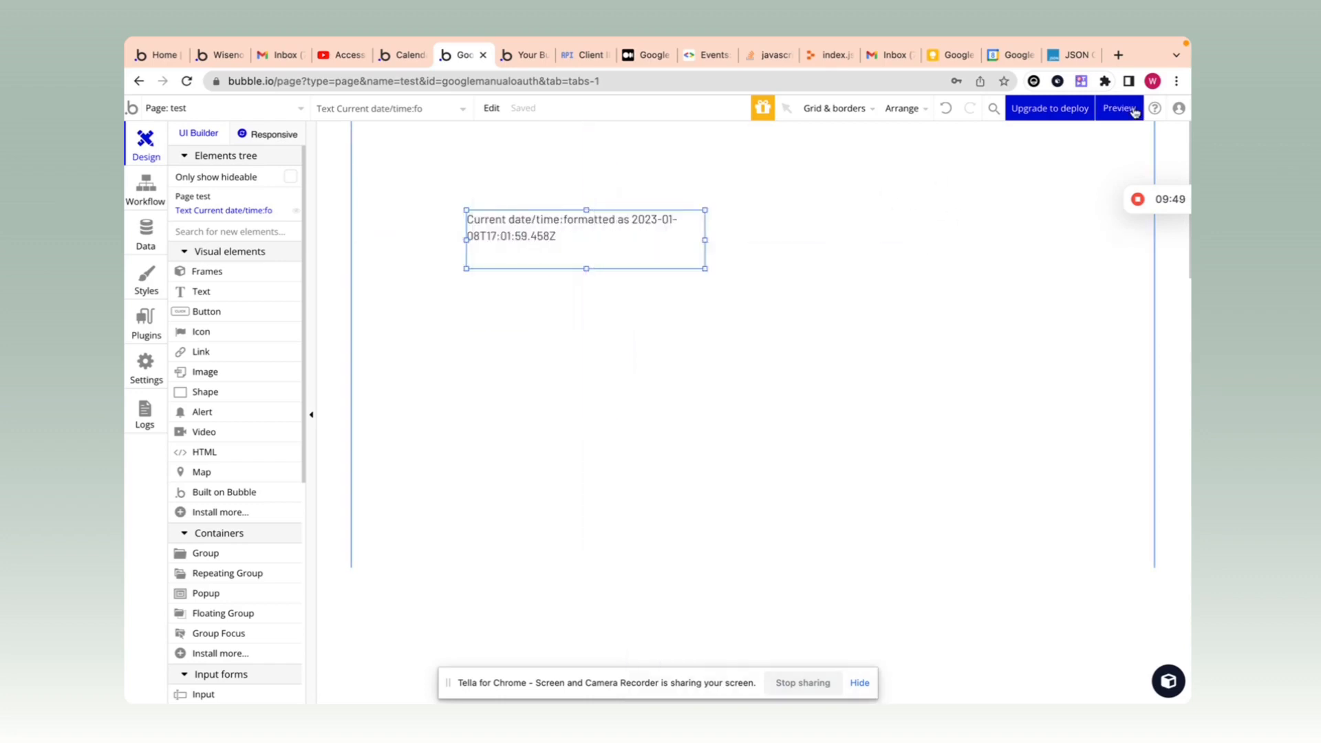
Step: Preview the test page, select its timestamp 2023-01-08T17:02:13.127Z, and return to the editor
click(1126, 110)
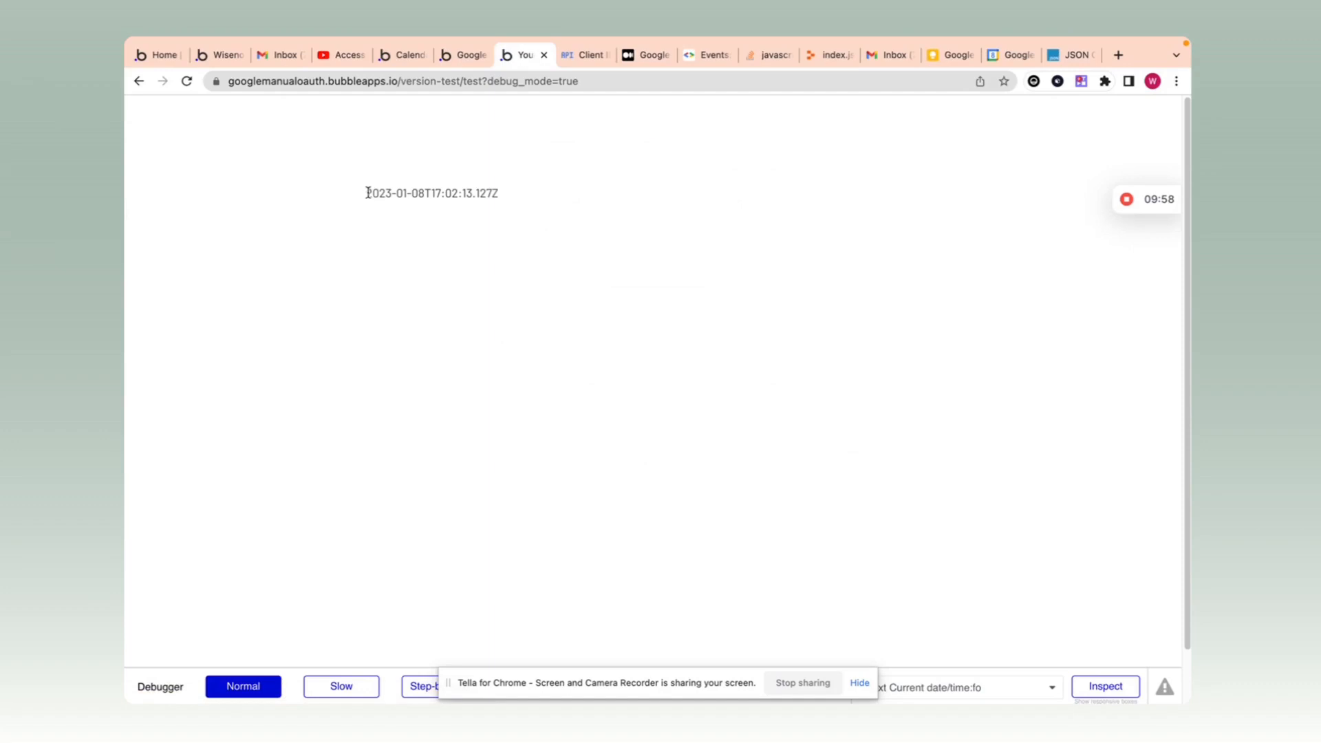
drag(367, 193, 528, 210)
key(super+c)
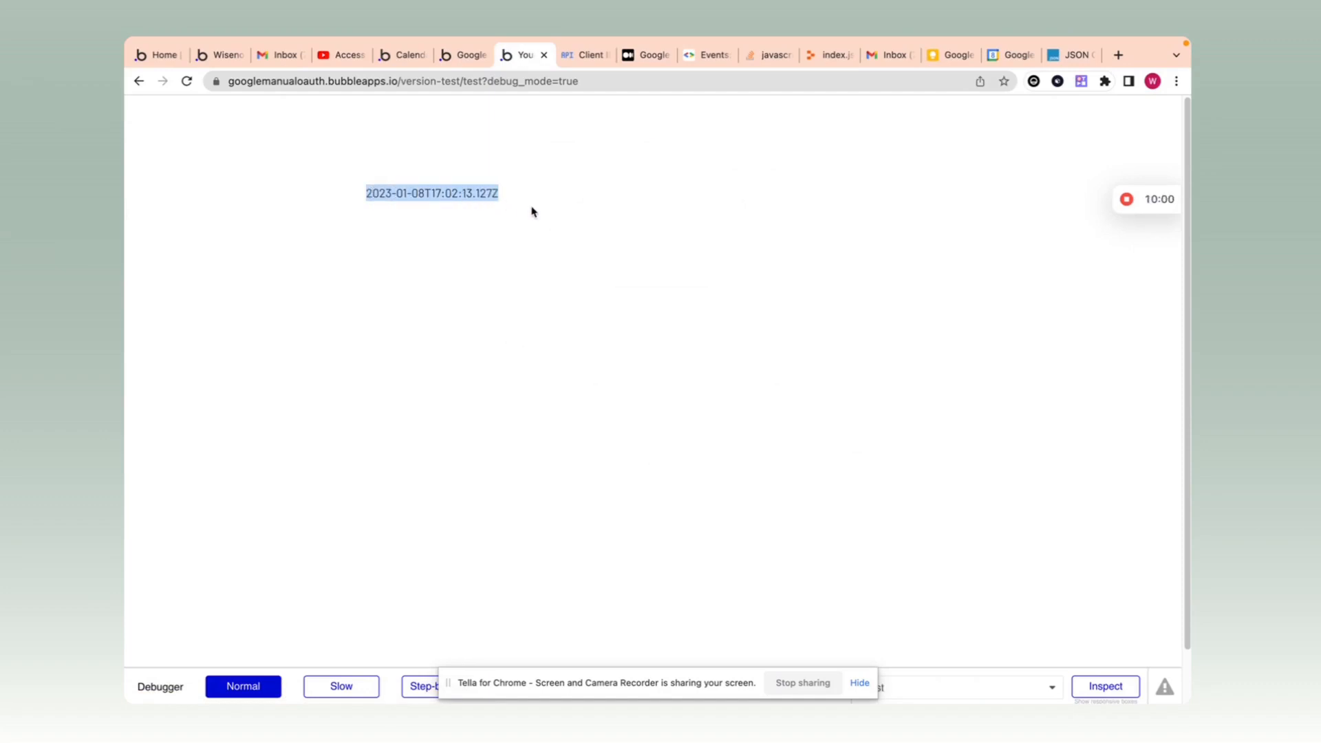
click(450, 55)
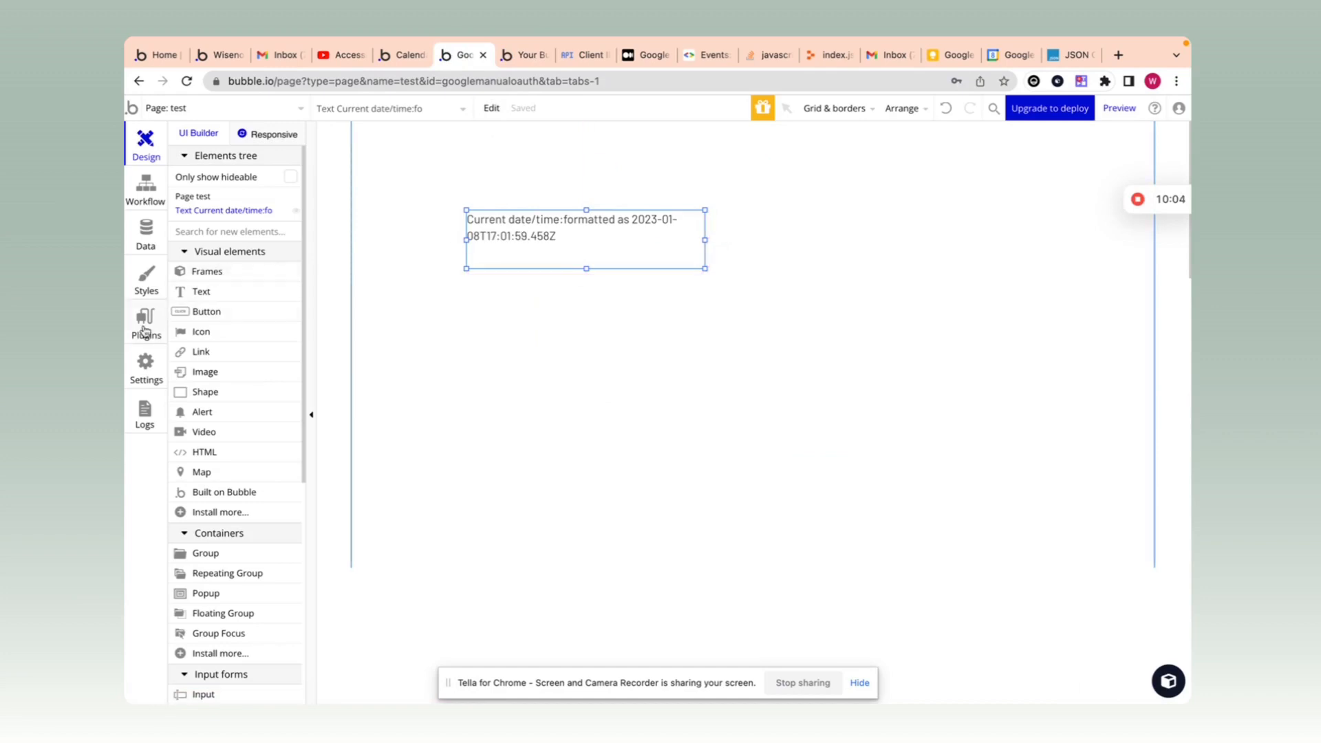
Step: Paste the timestamp 2023-01-08T17:02:13.127Z into the Add event Start_time value
click(144, 330)
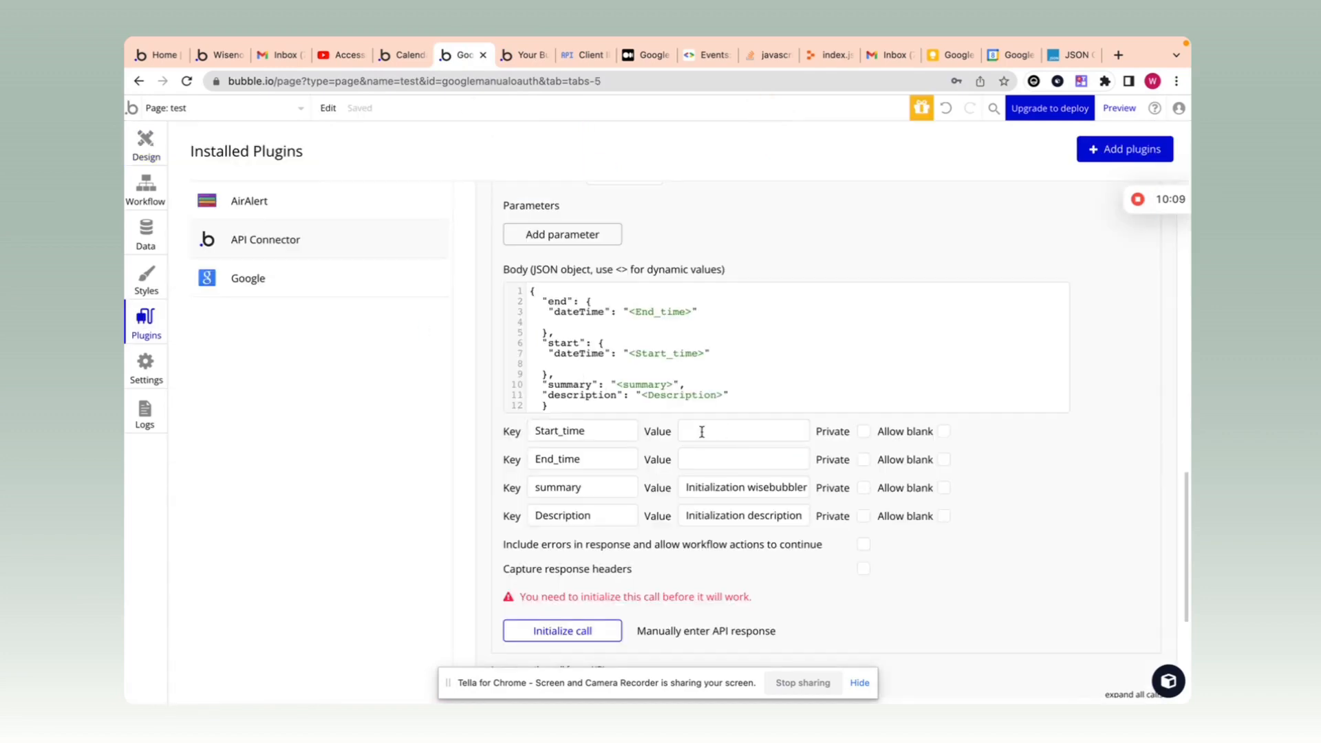
click(702, 432)
key(super+v)
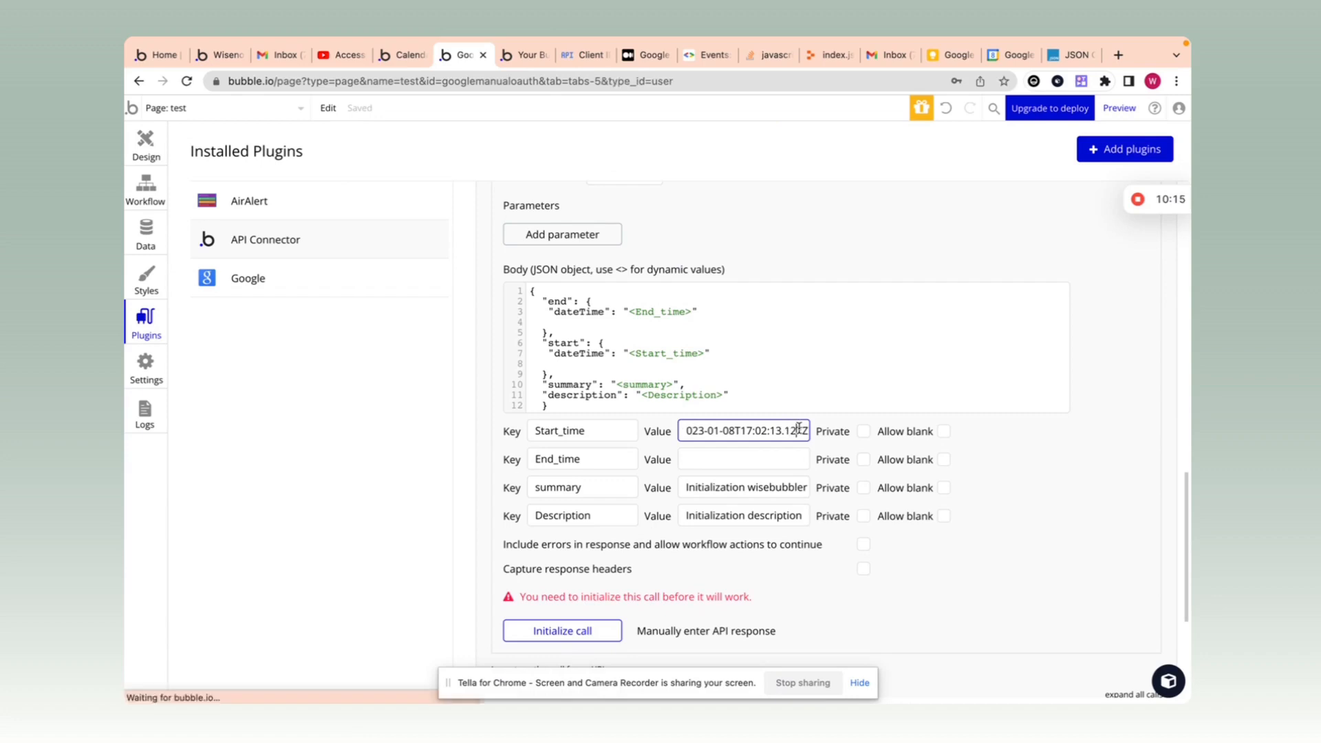
mouse_move(807, 435)
mouse_down()
mouse_move(633, 431)
mouse_move(809, 431)
mouse_up()
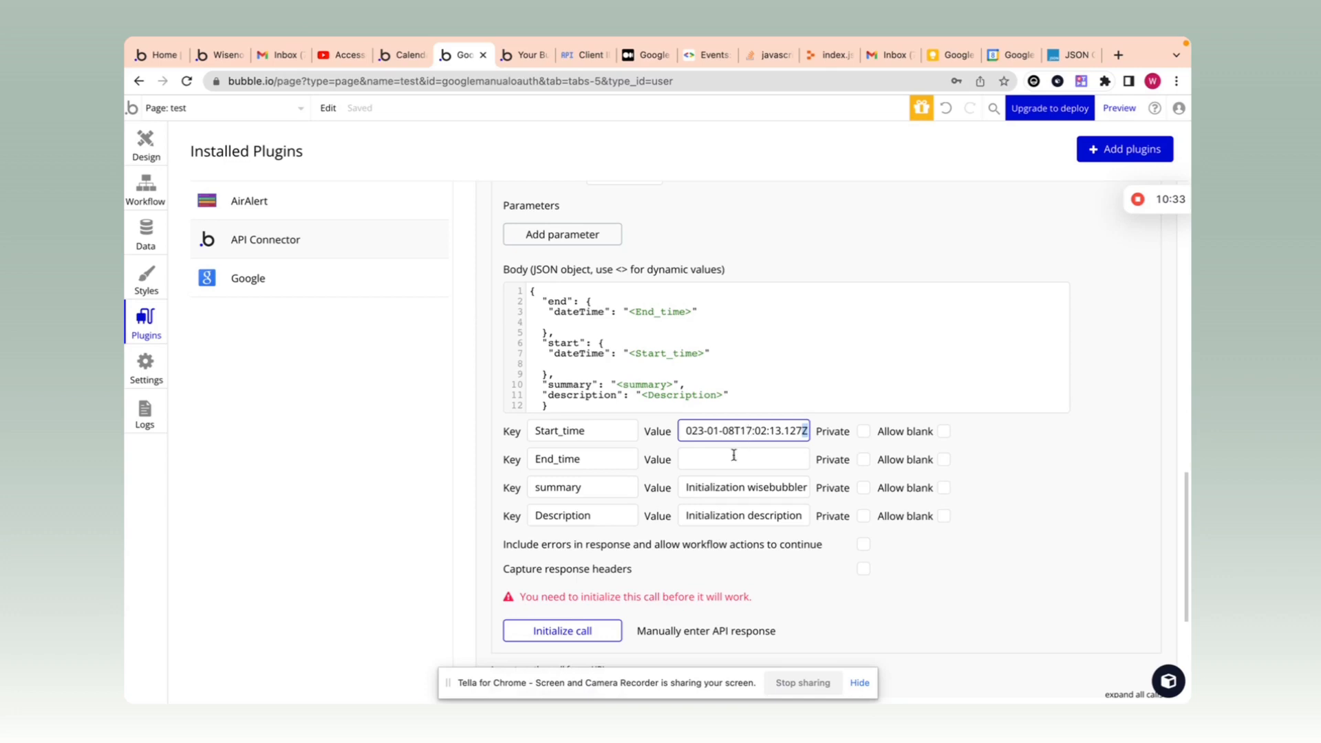
click(717, 427)
triple_click(719, 427)
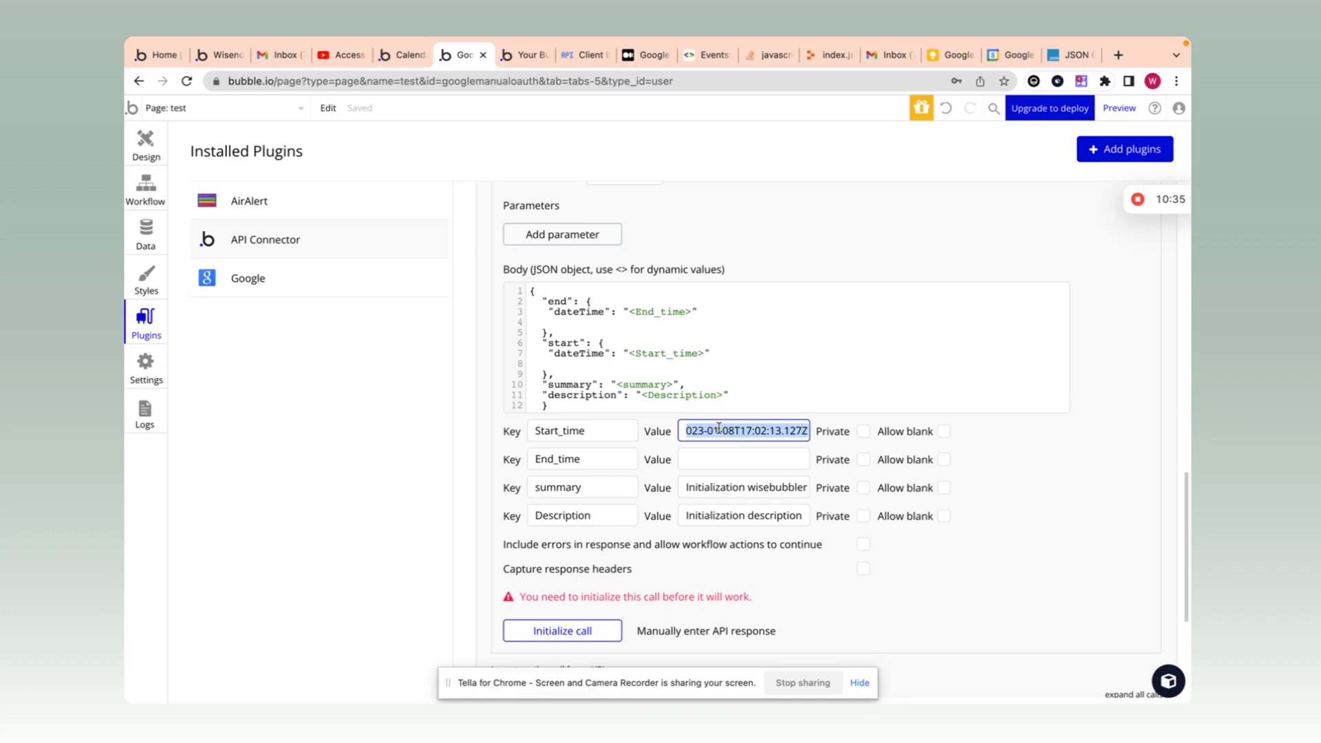
Step: Set End_time to 2023-01-08T19:02:13.127Z by pasting the timestamp and changing 17 to 19
click(722, 455)
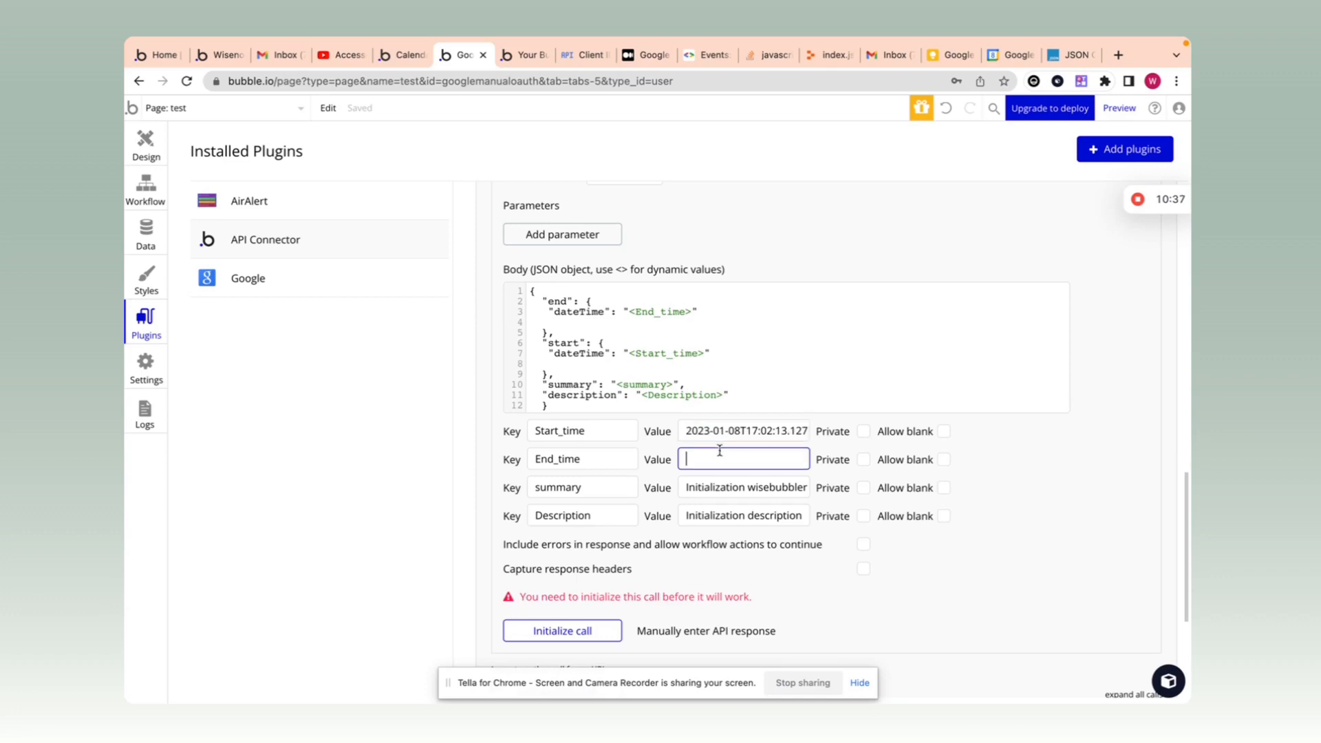
key(ctrl+v)
text(9)
scroll(695, 421, down, 1)
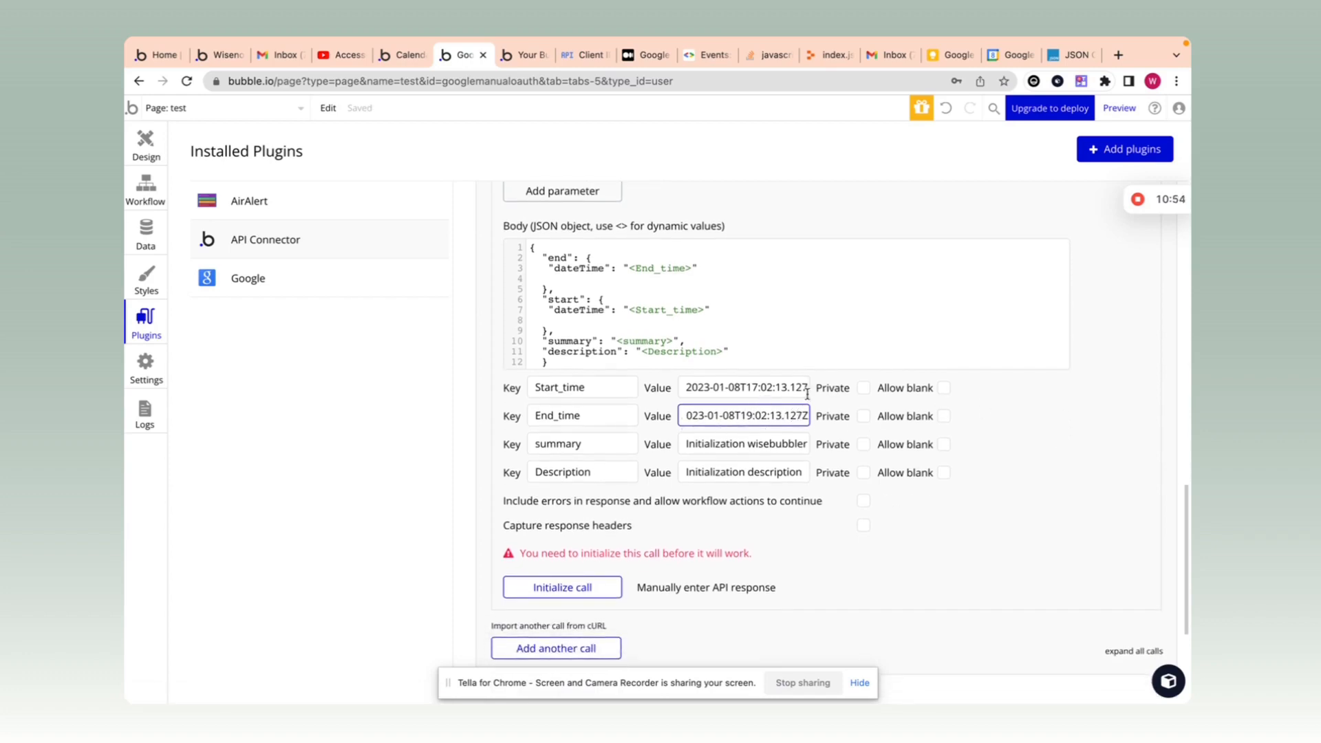
click(1017, 404)
scroll(1101, 384, up, 4)
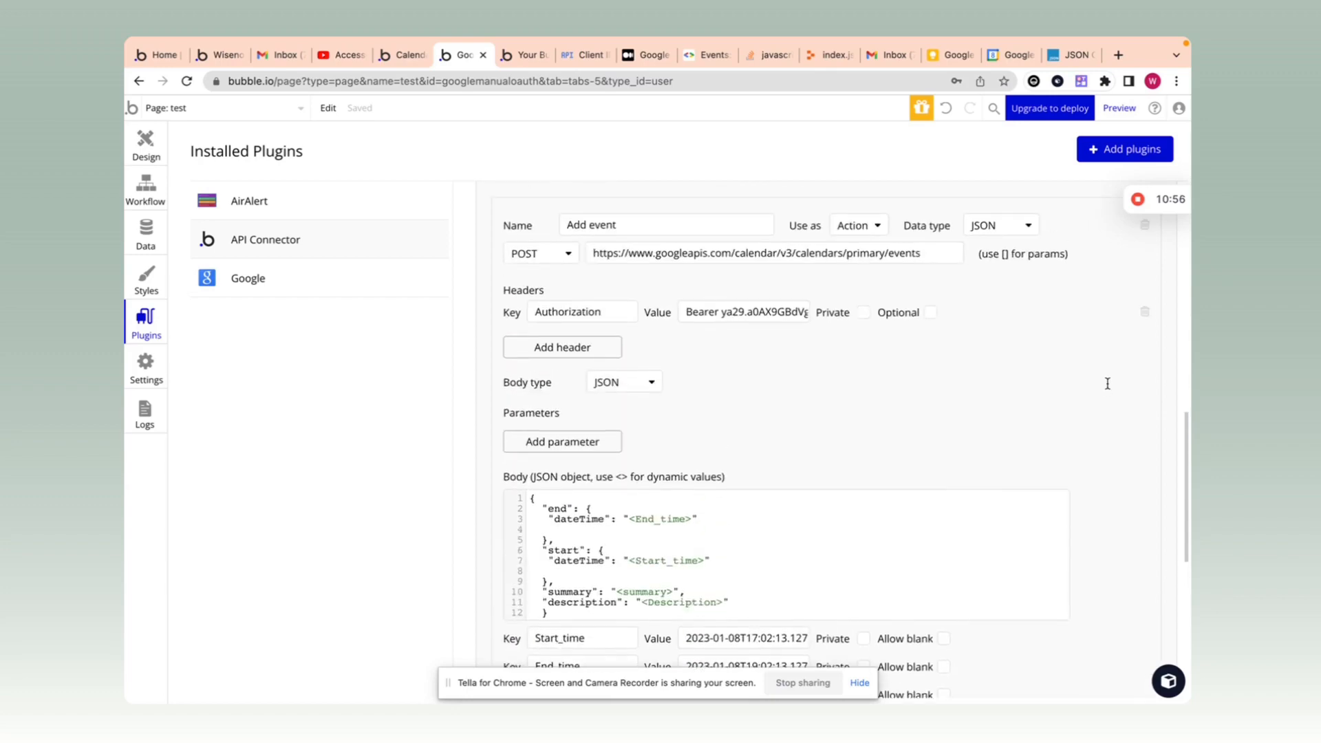
scroll(1107, 382, down, 5)
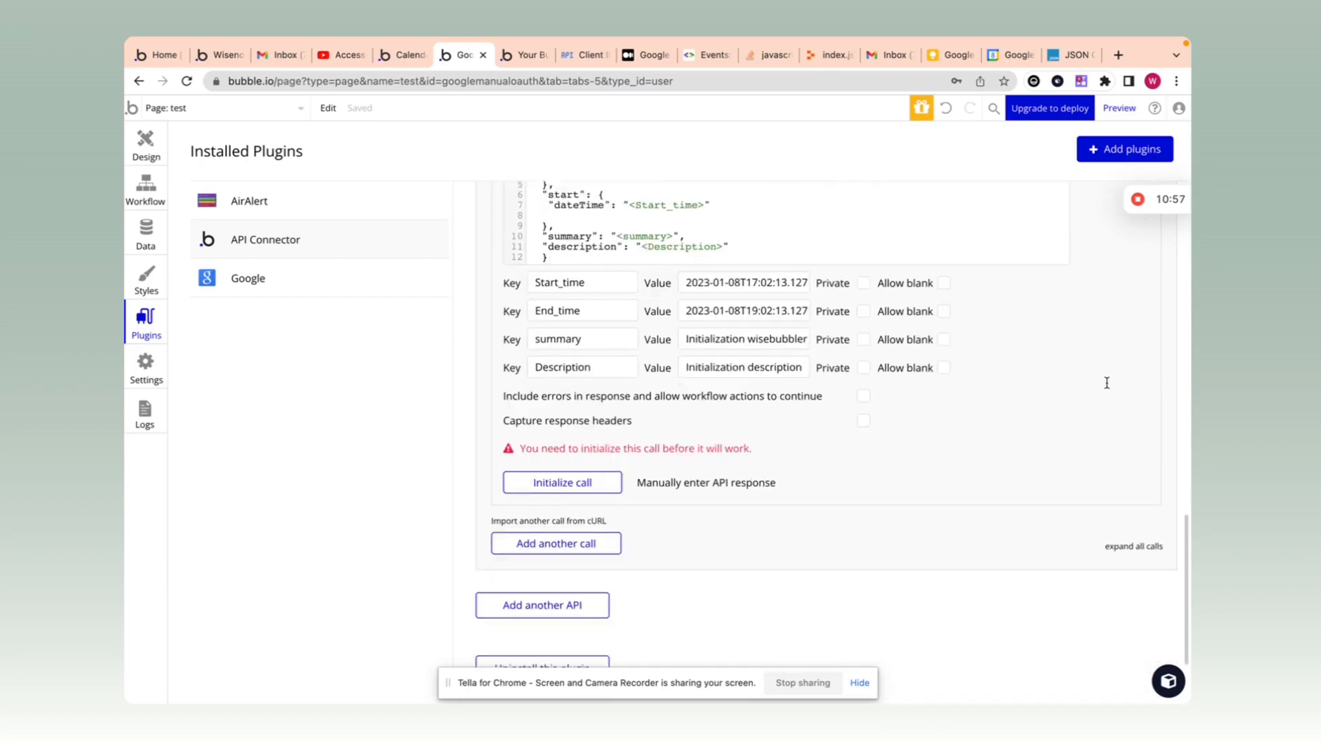
Step: Initialize the Add event call and save its returned value types
click(565, 475)
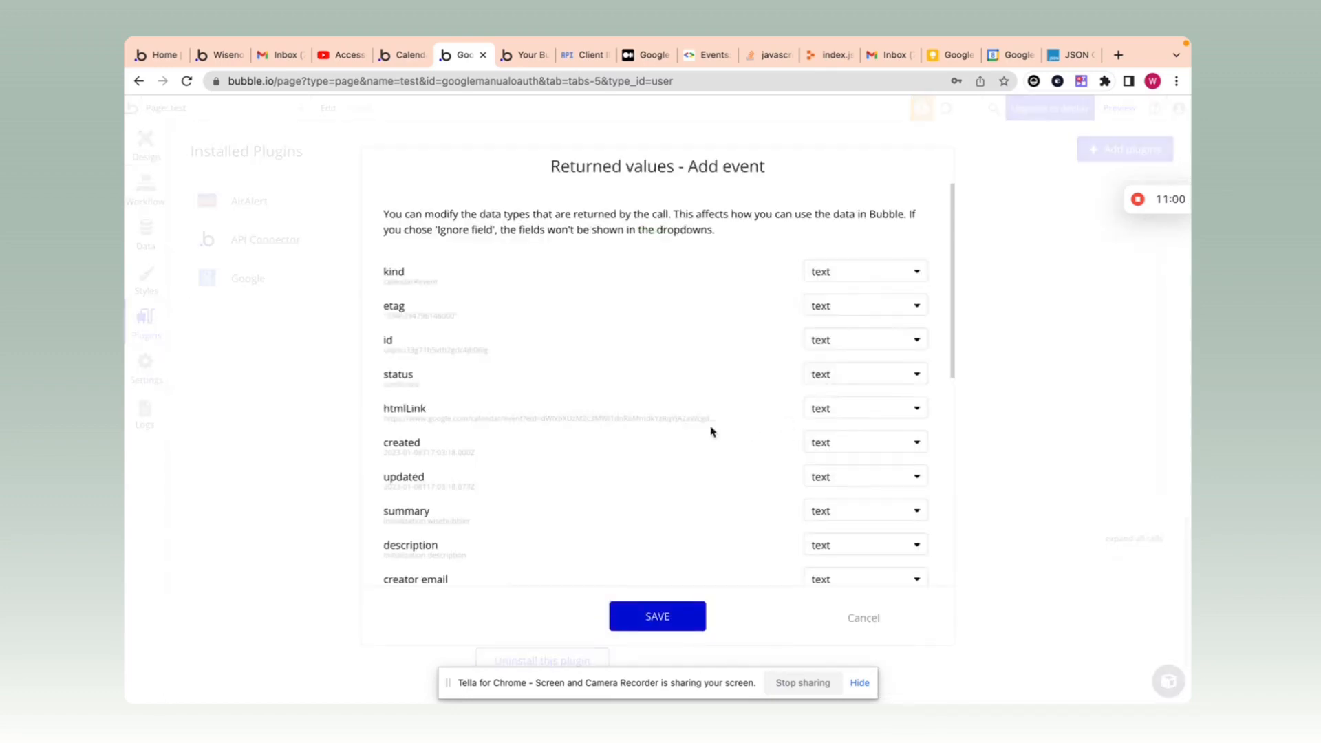
scroll(688, 429, down, 8)
scroll(671, 441, up, 8)
click(657, 616)
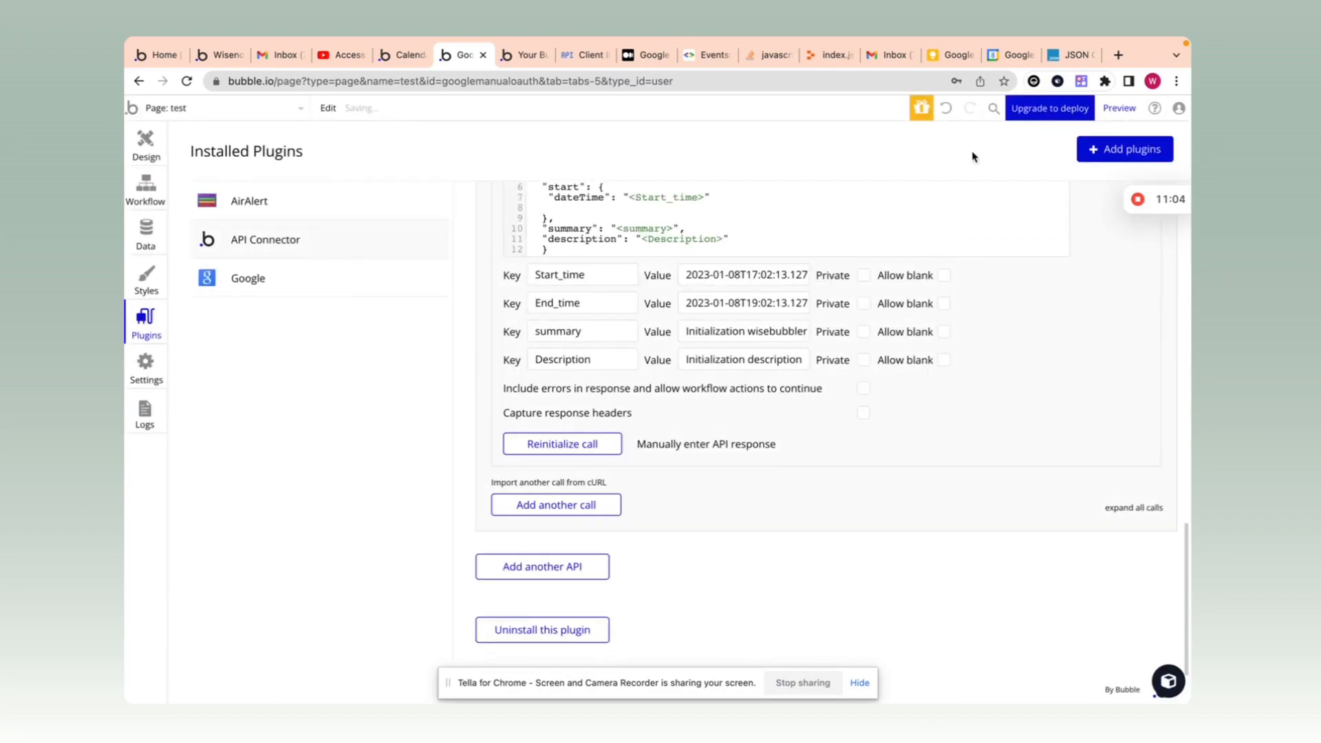
click(1012, 55)
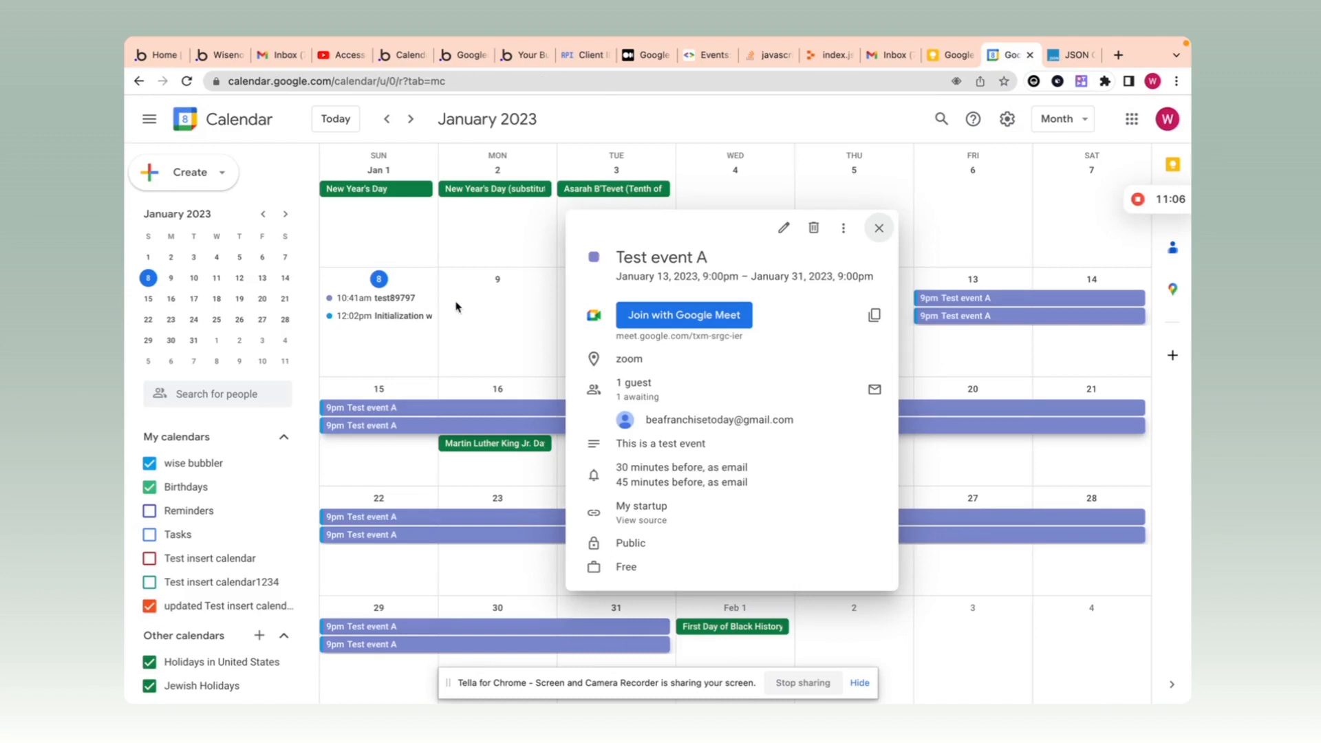
Step: Check the Initialization wisebubbler event on January 8, 12:02–2:02pm, then close its details
click(382, 317)
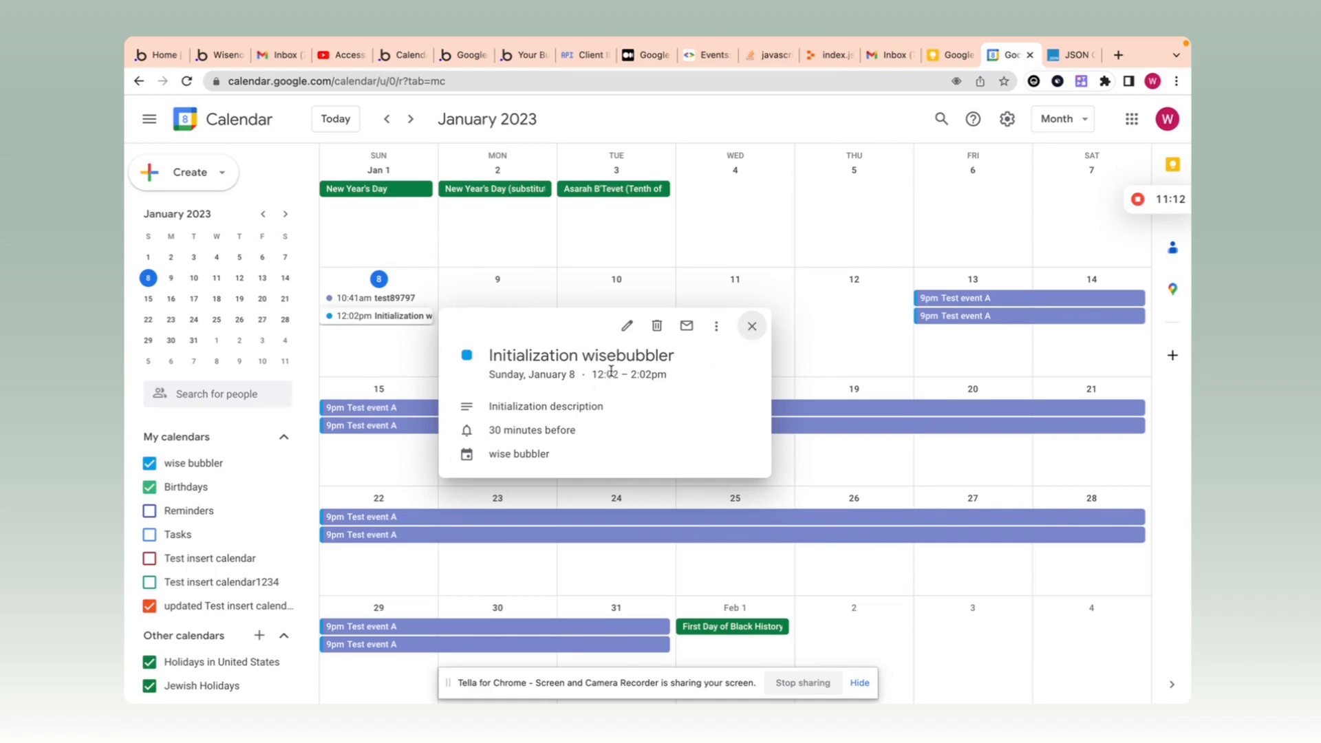
click(754, 326)
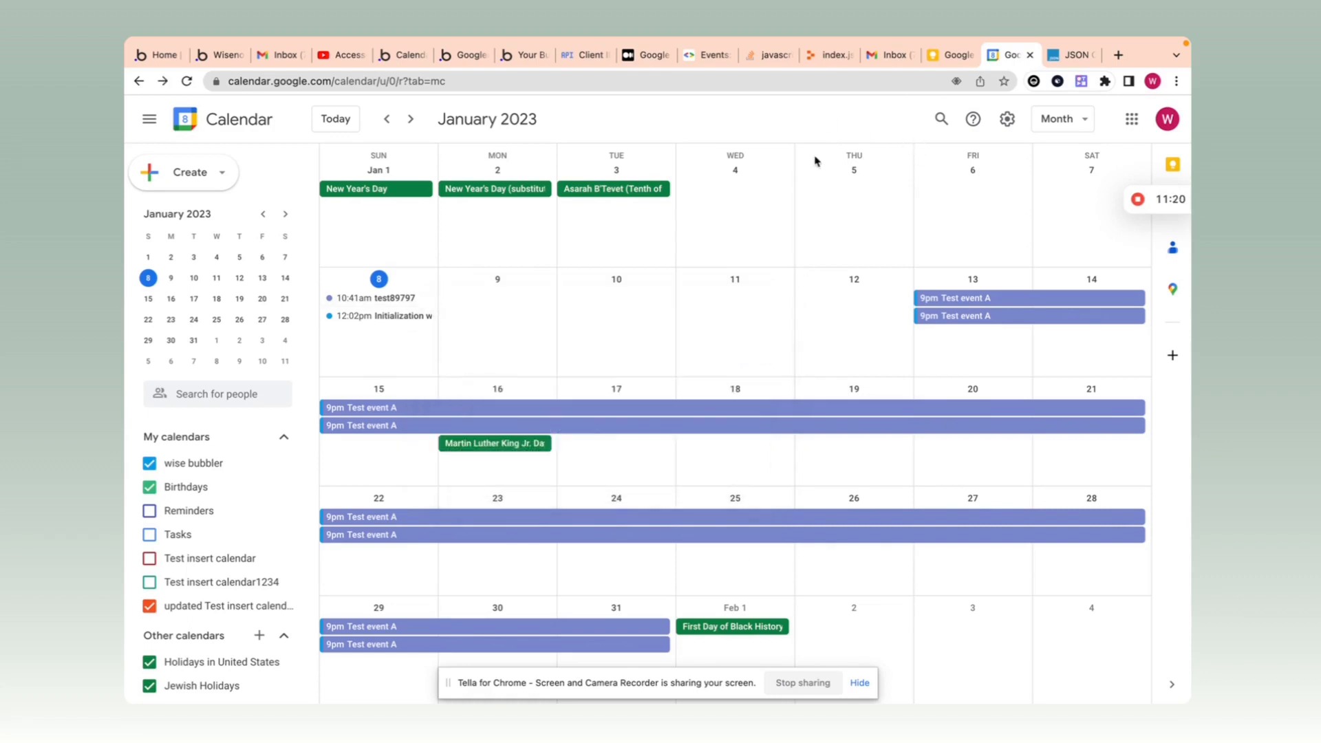
Step: Back in Bubble, collapse the Add event call settings
click(463, 61)
scroll(865, 437, up, 2)
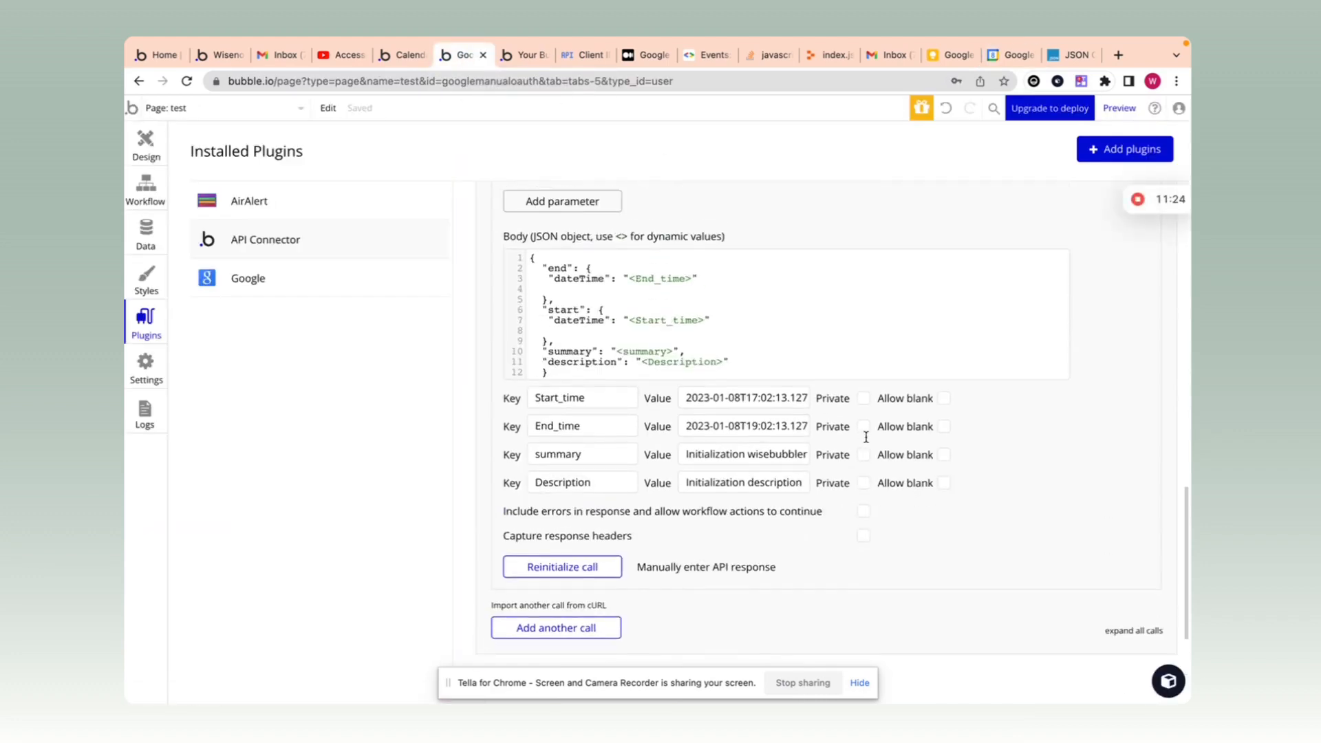
scroll(865, 437, up, 5)
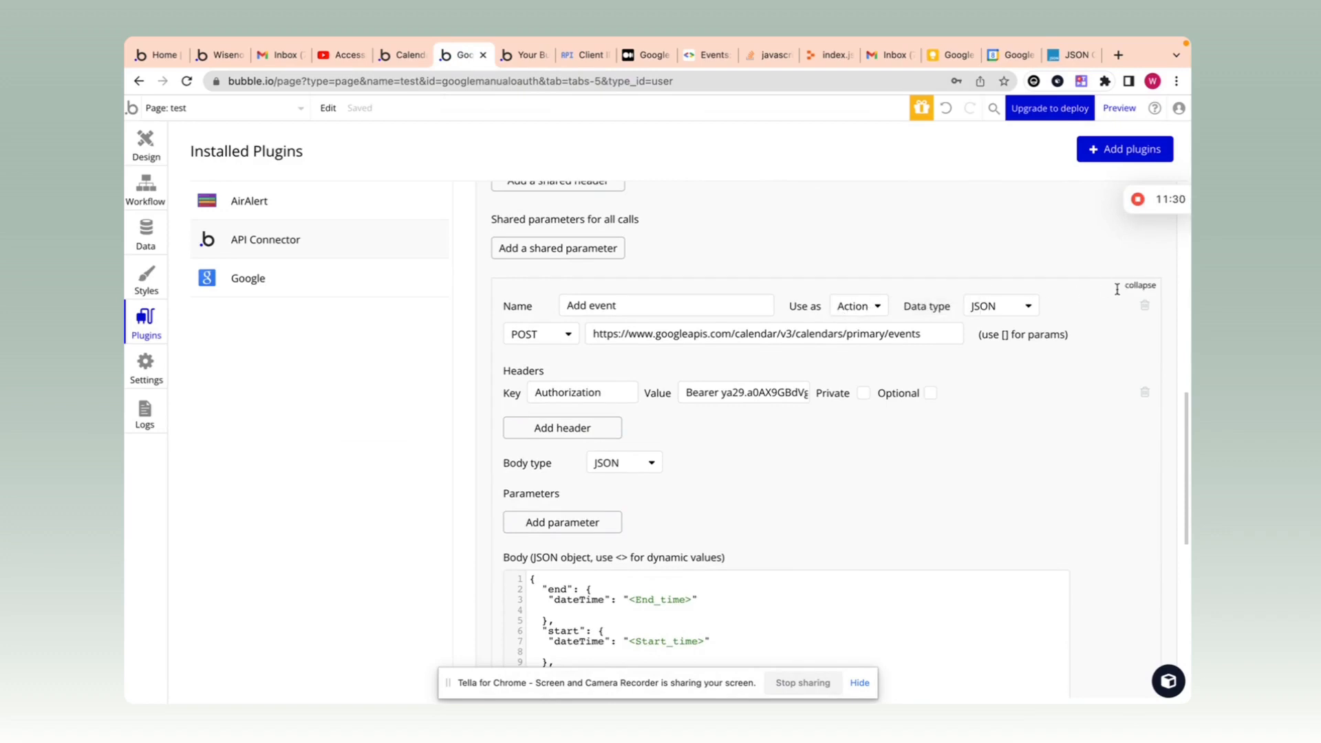
click(1140, 285)
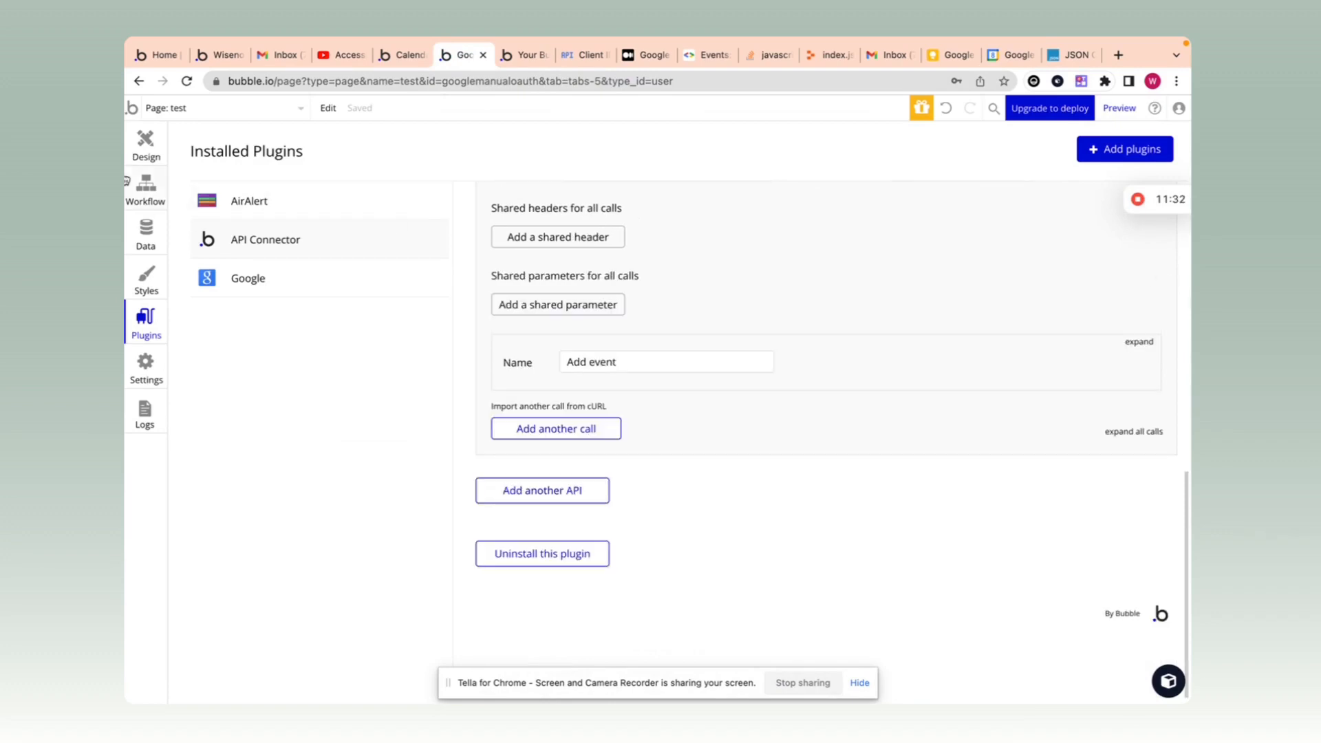
Step: On the events page, start a workflow for the Add to calendar button
click(146, 143)
click(230, 117)
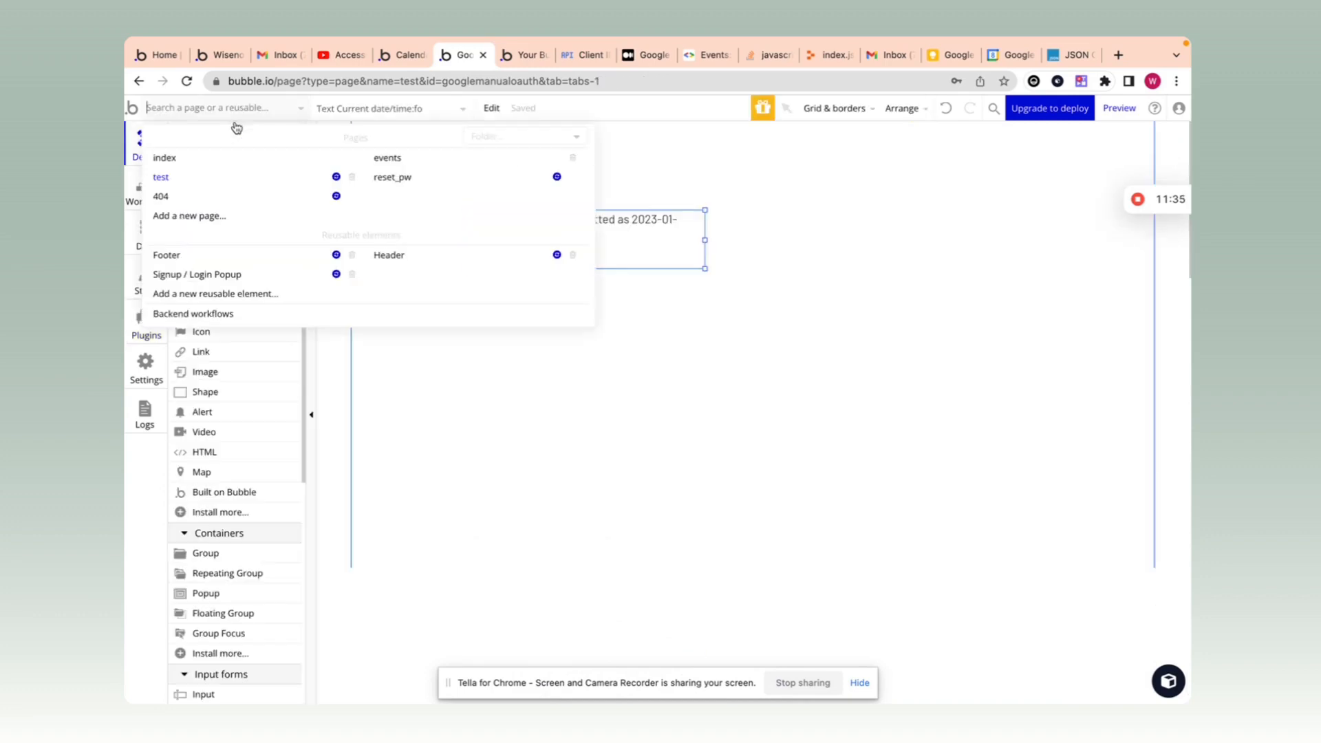
click(424, 161)
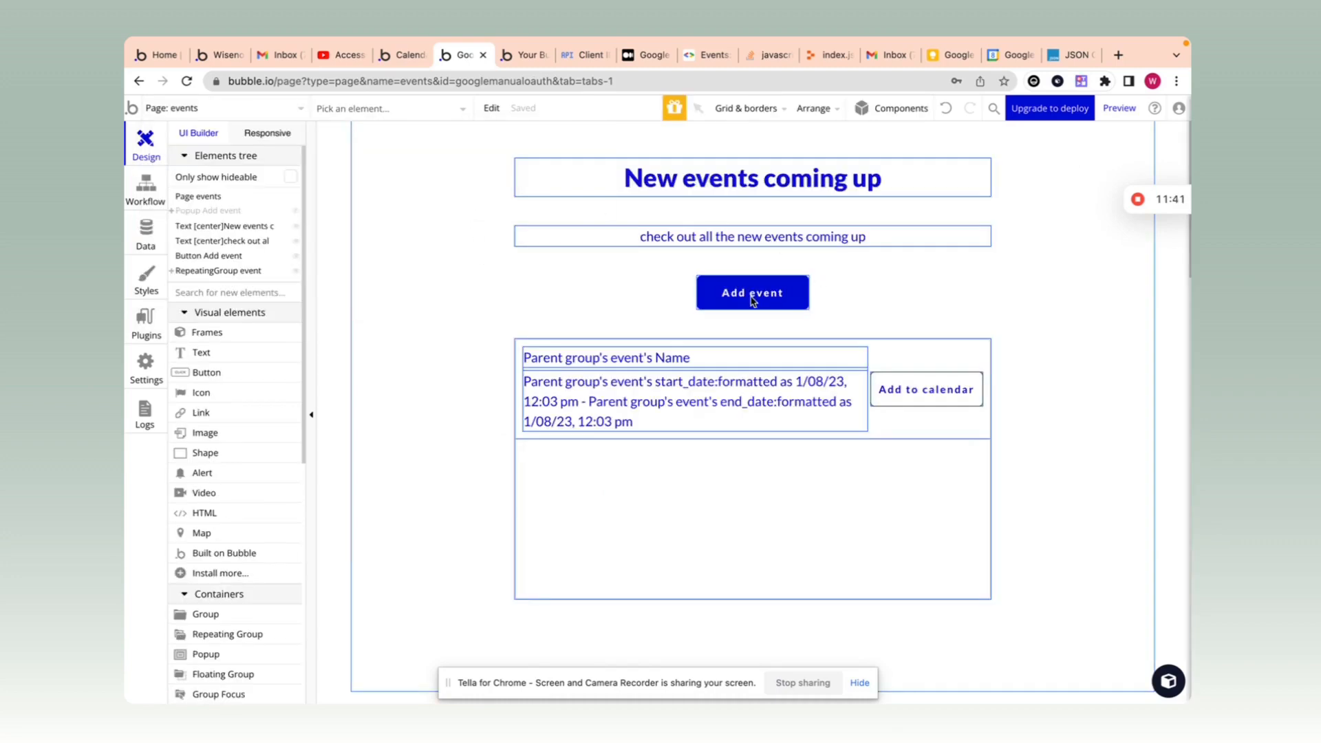
double_click(916, 398)
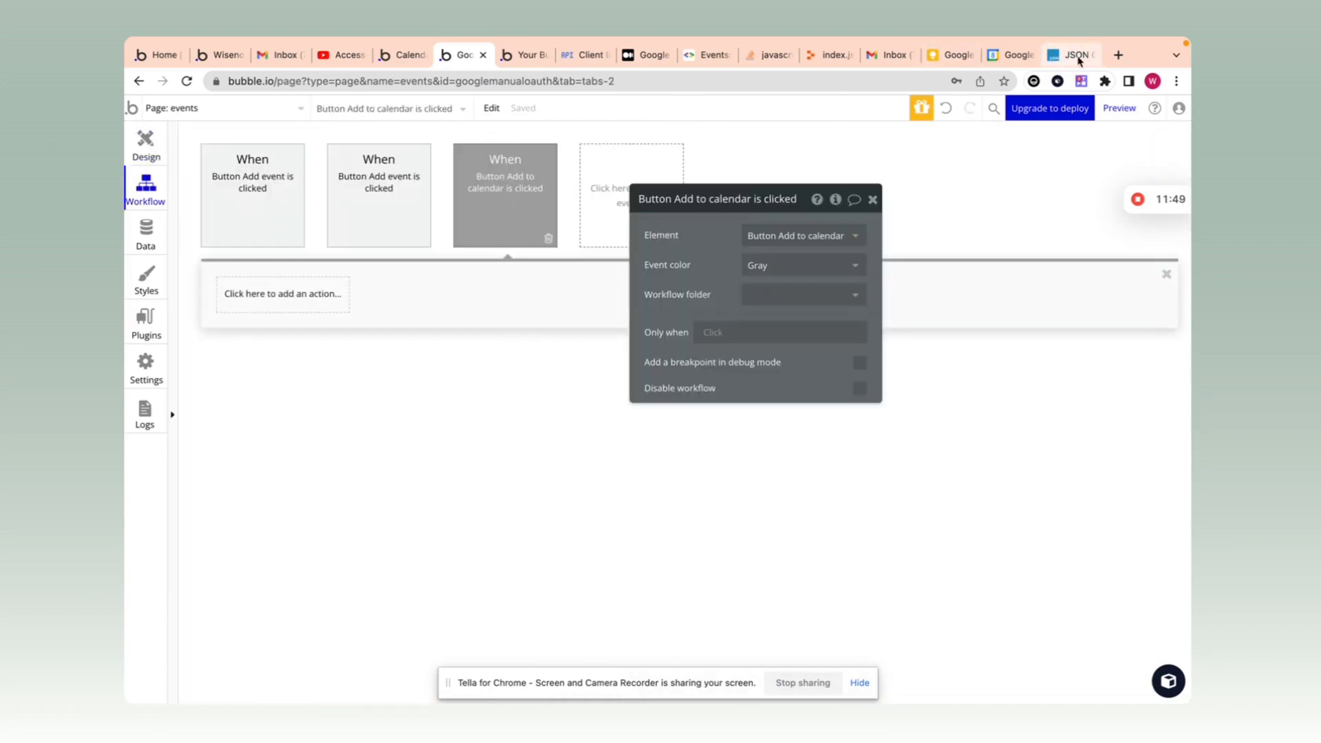
Step: Close the leftover browser tabs (JSON validator, notes, Stack Overflow, Gmail, YouTube, Bubble home)
click(1081, 59)
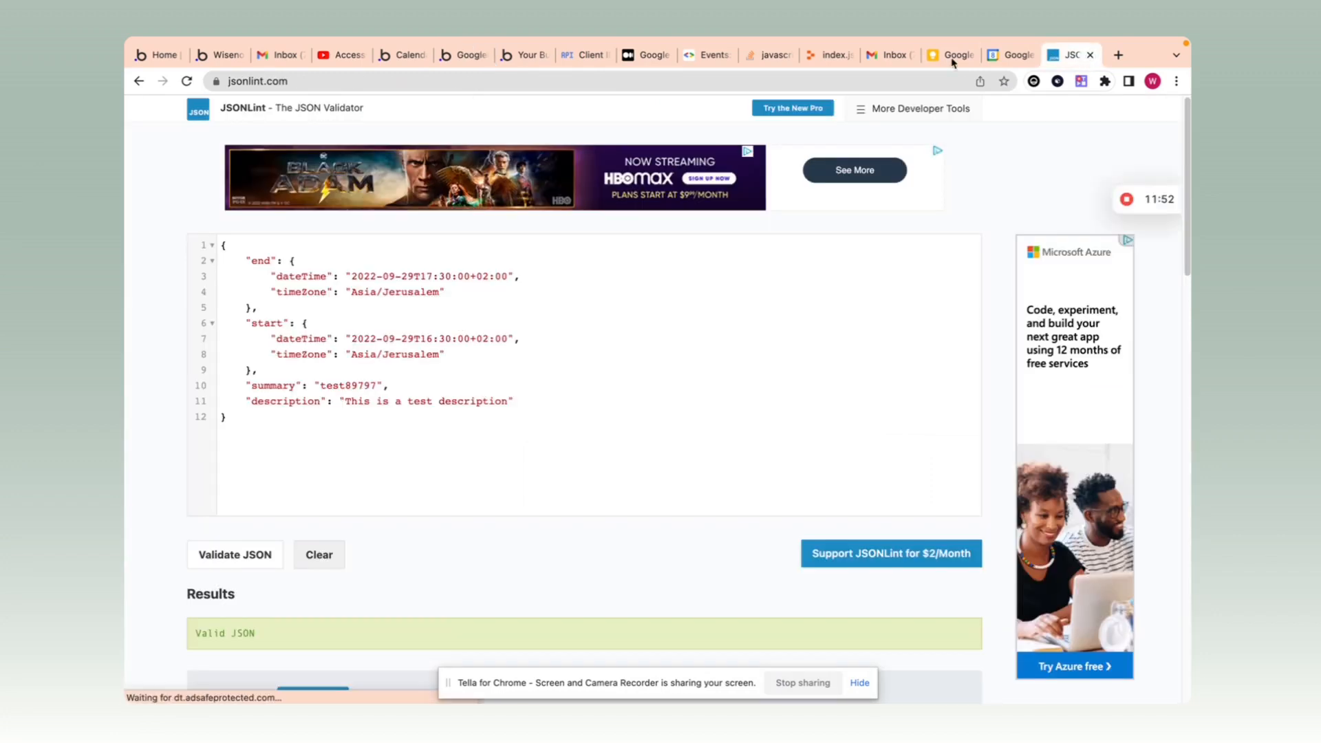
key(ctrl+w)
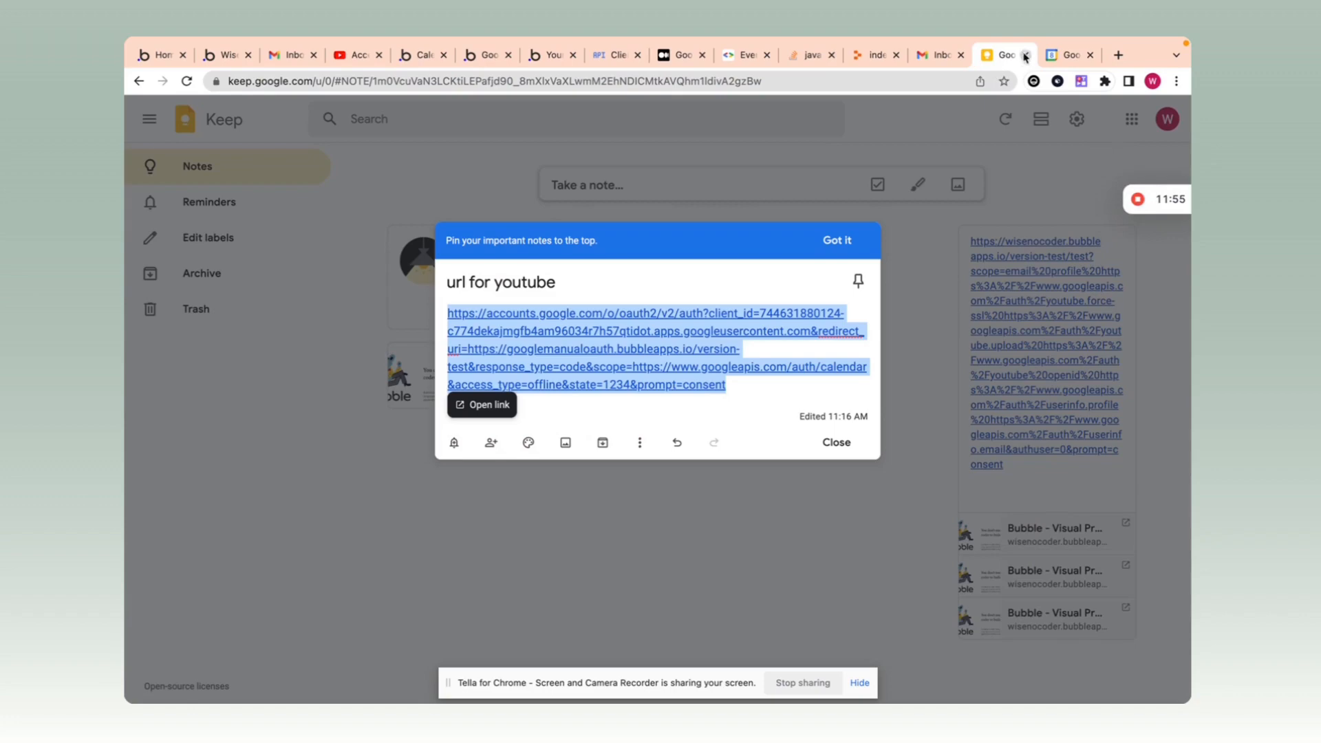
key(ctrl+w)
click(873, 55)
click(896, 55)
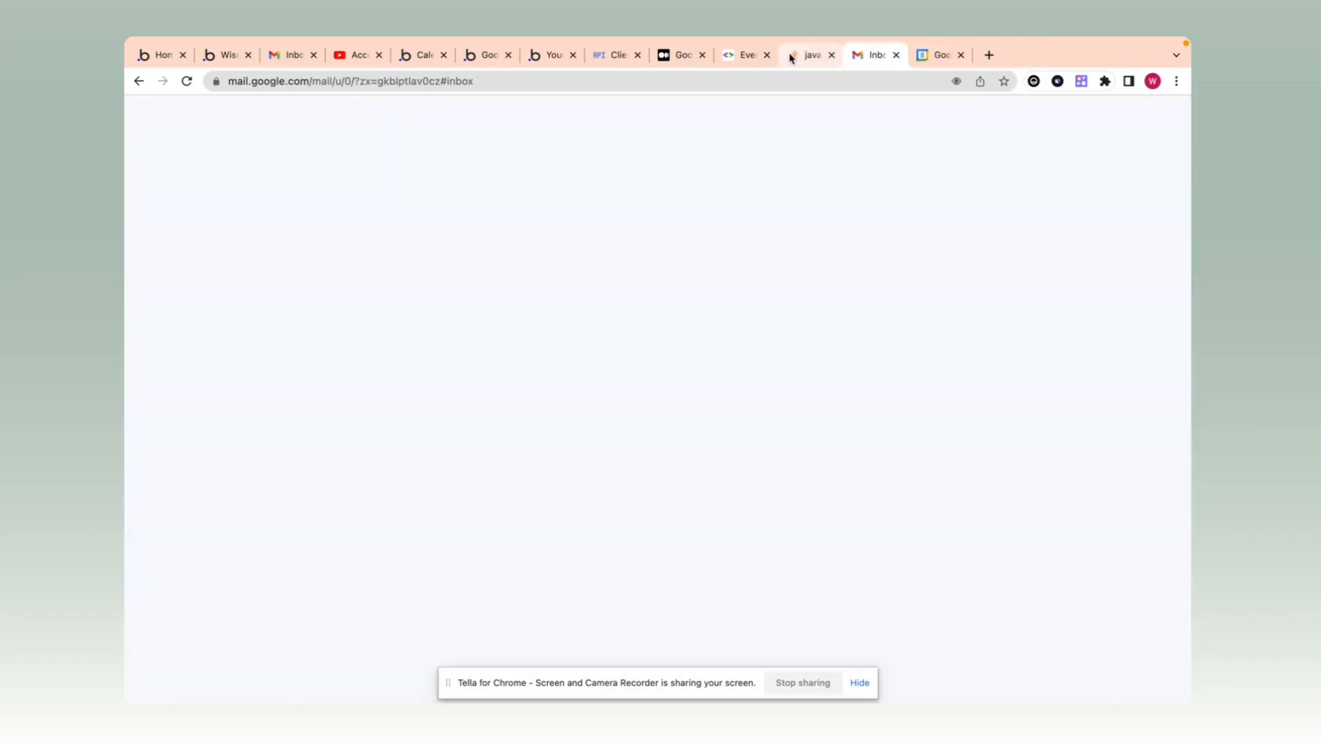
click(822, 58)
click(830, 55)
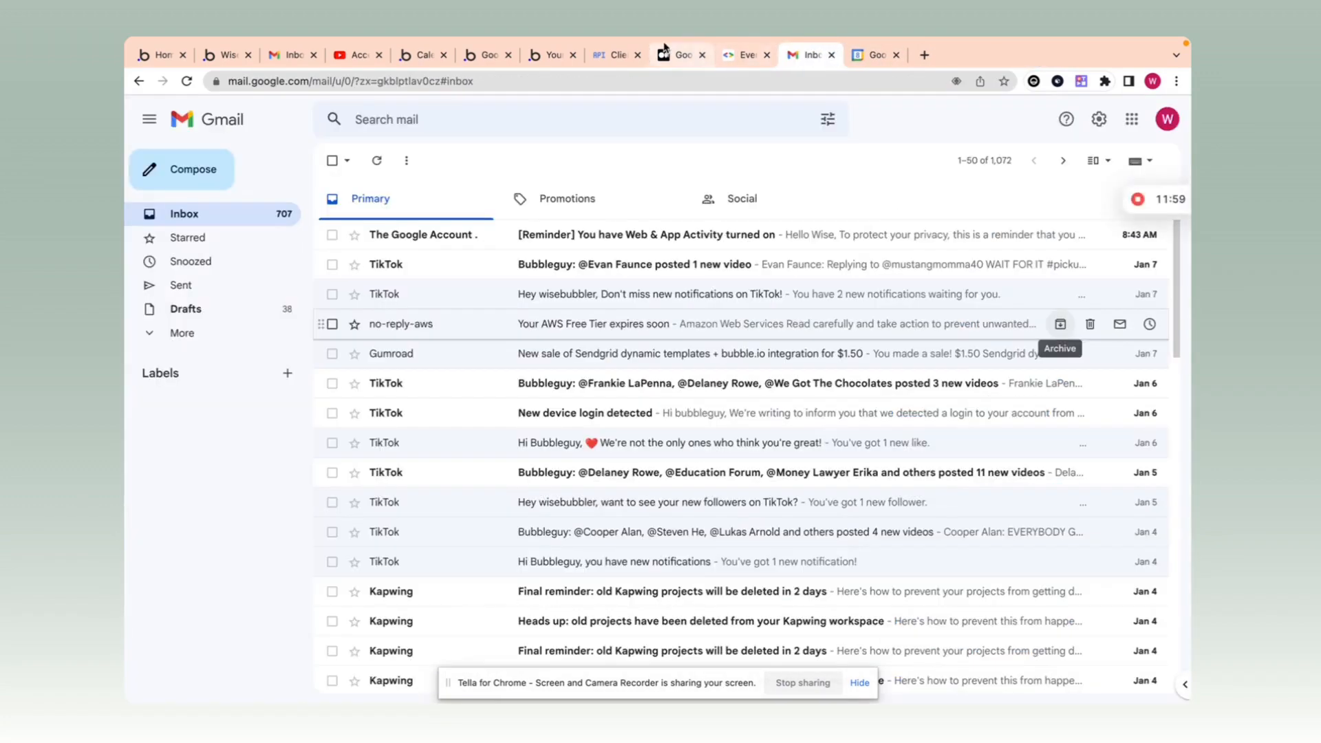
click(830, 55)
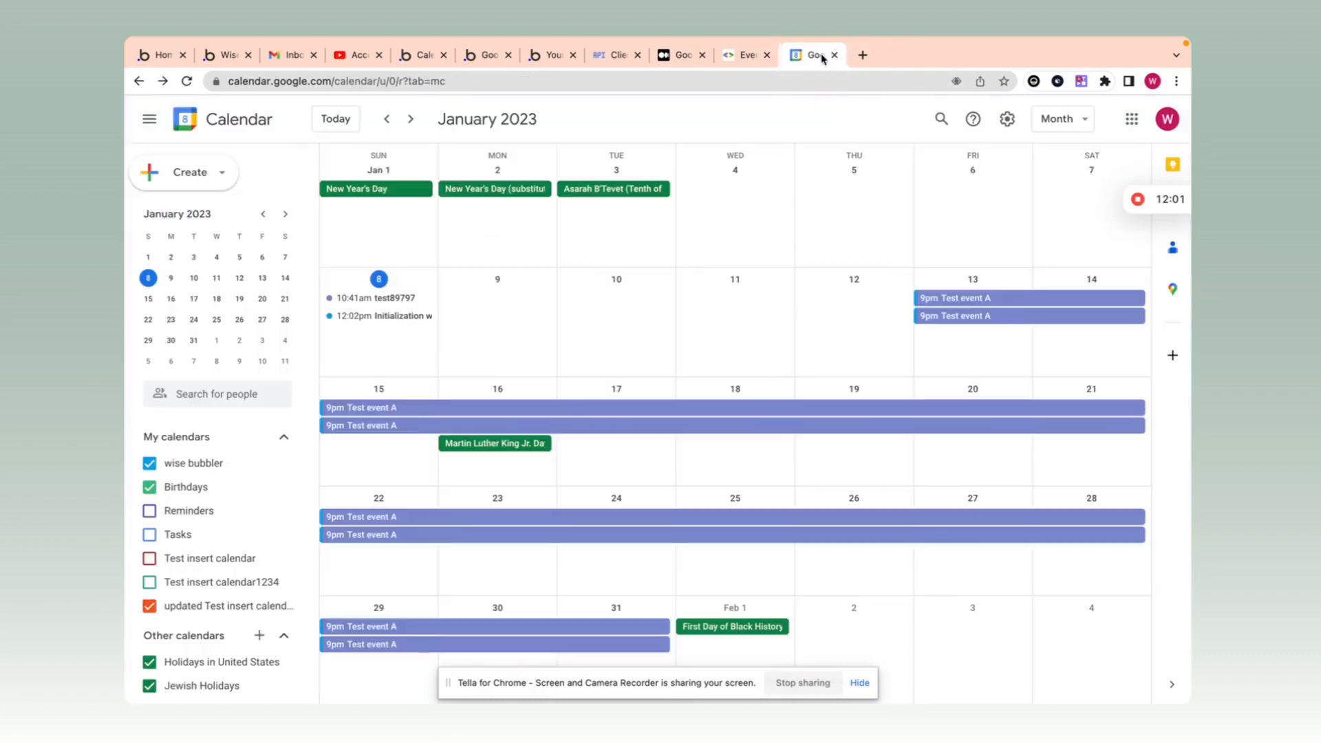
click(443, 55)
click(428, 58)
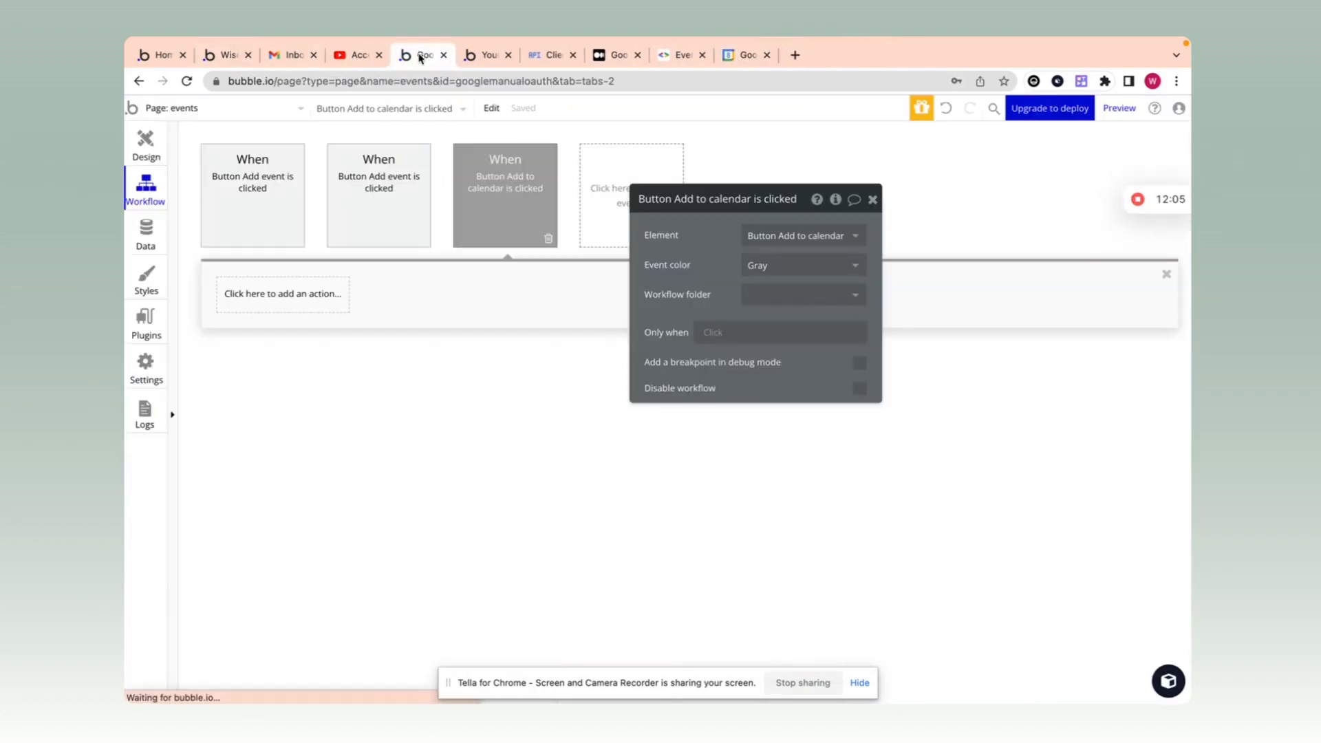
click(372, 55)
click(379, 55)
click(169, 55)
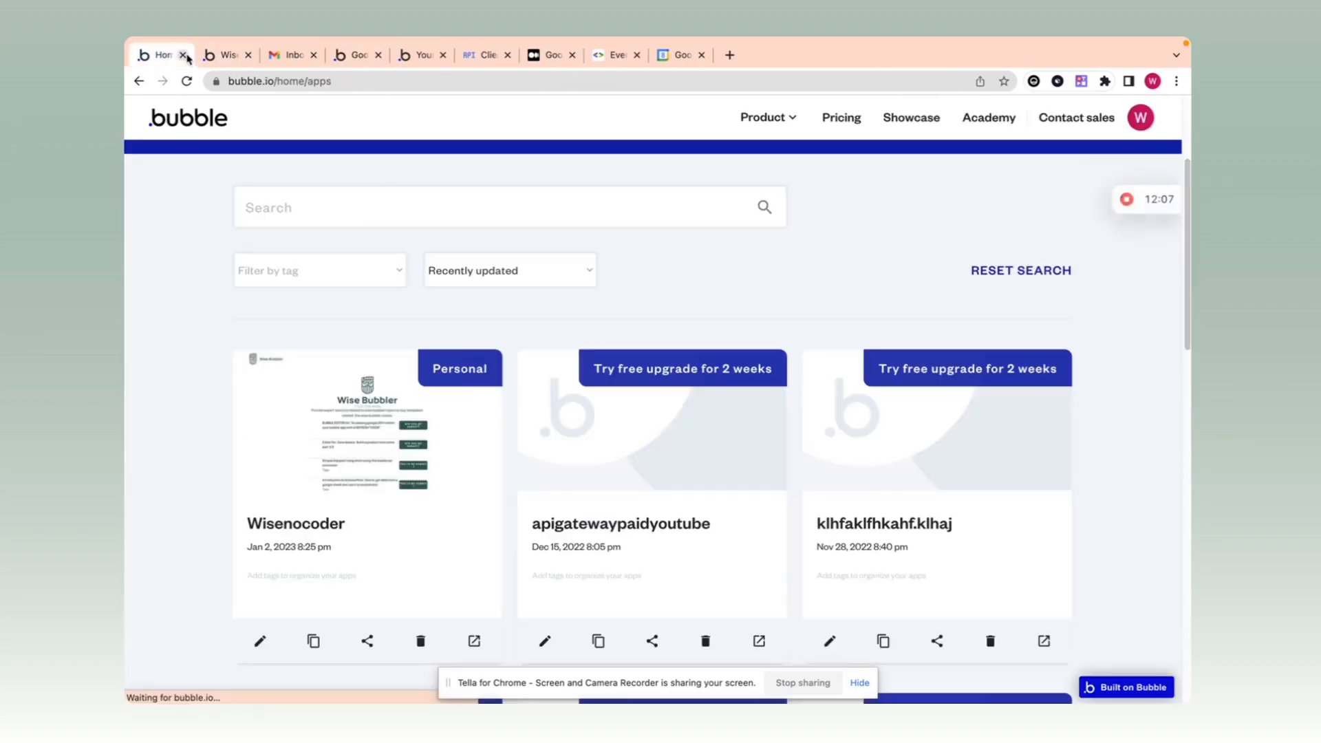
click(182, 55)
click(182, 55)
click(213, 58)
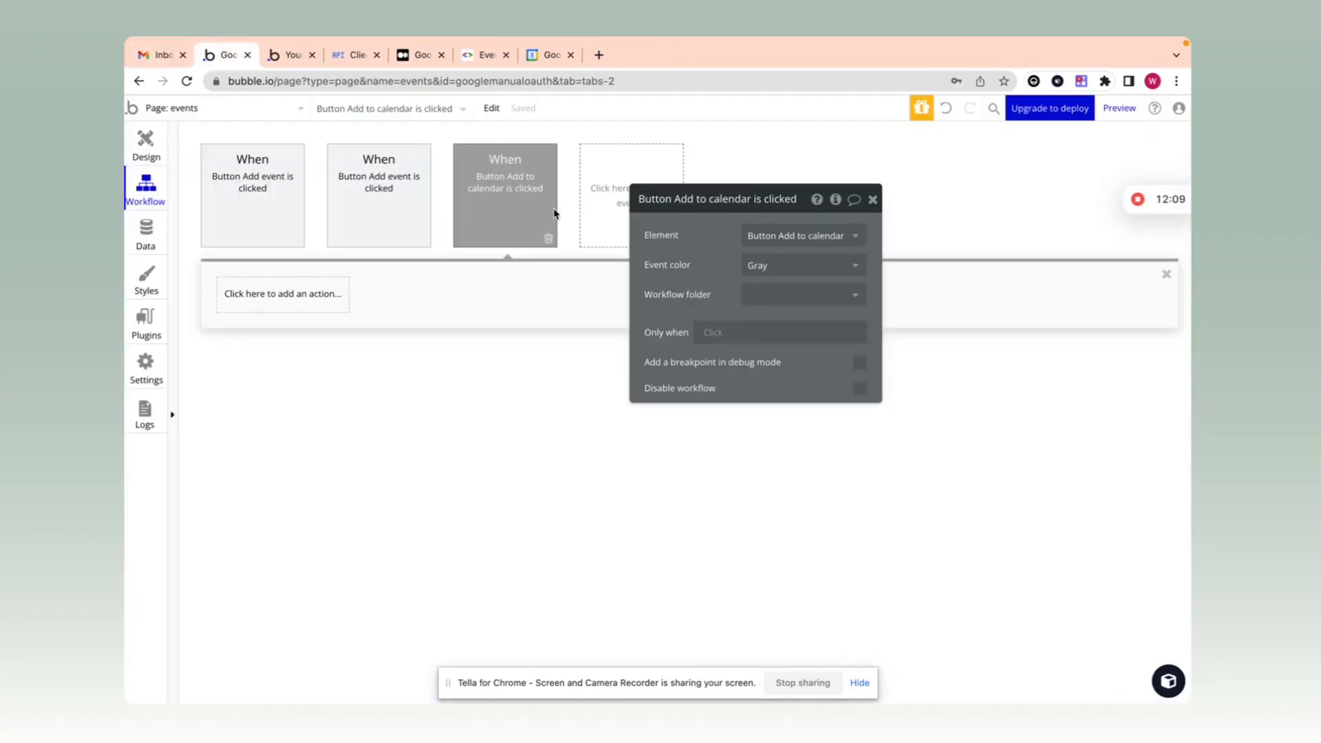
Step: Close the Add to calendar event panel and action list, then open the Data section
drag(651, 242, 610, 243)
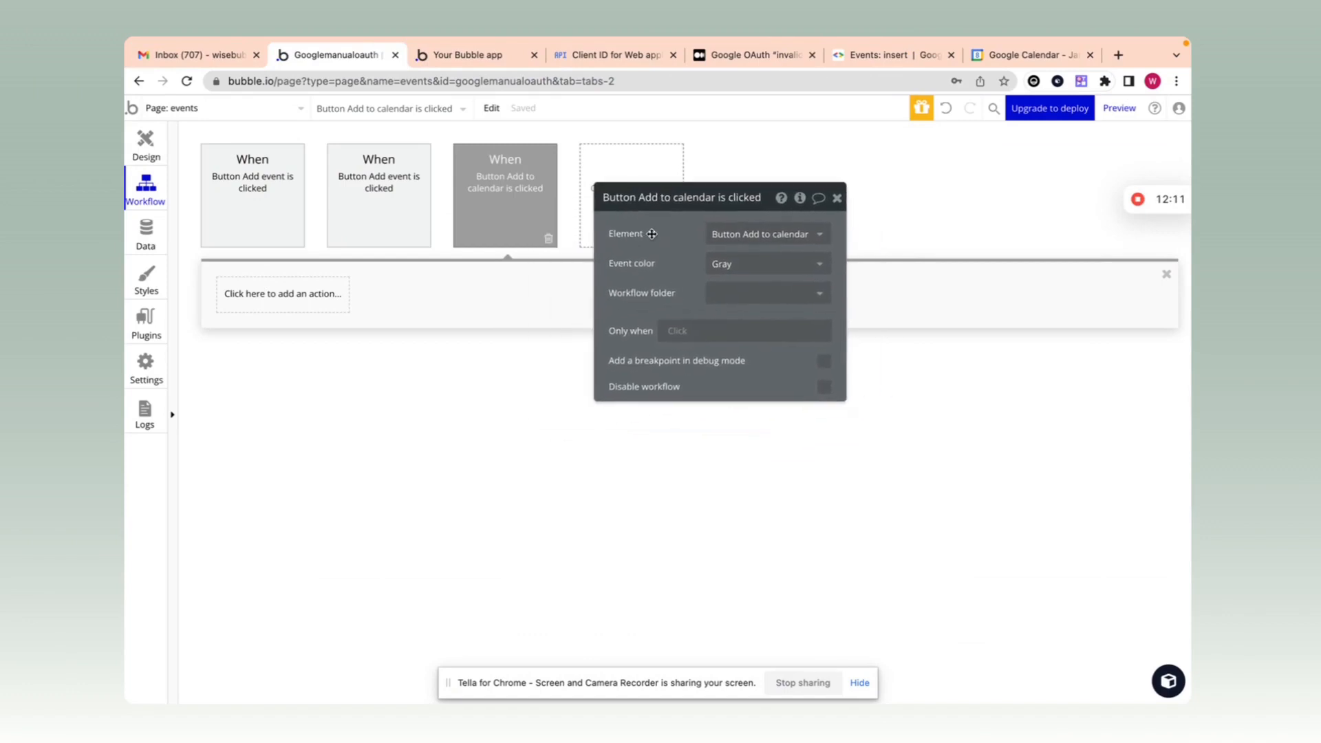
click(836, 199)
click(274, 292)
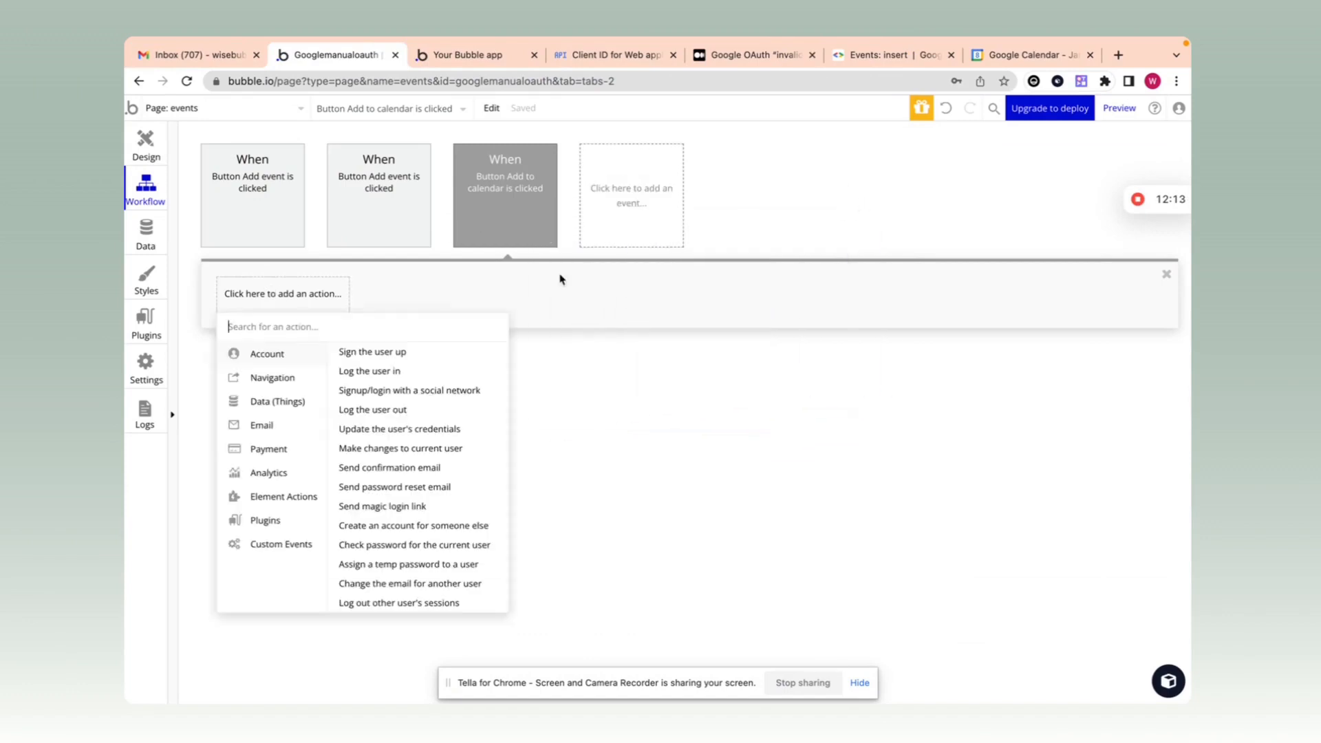
click(783, 190)
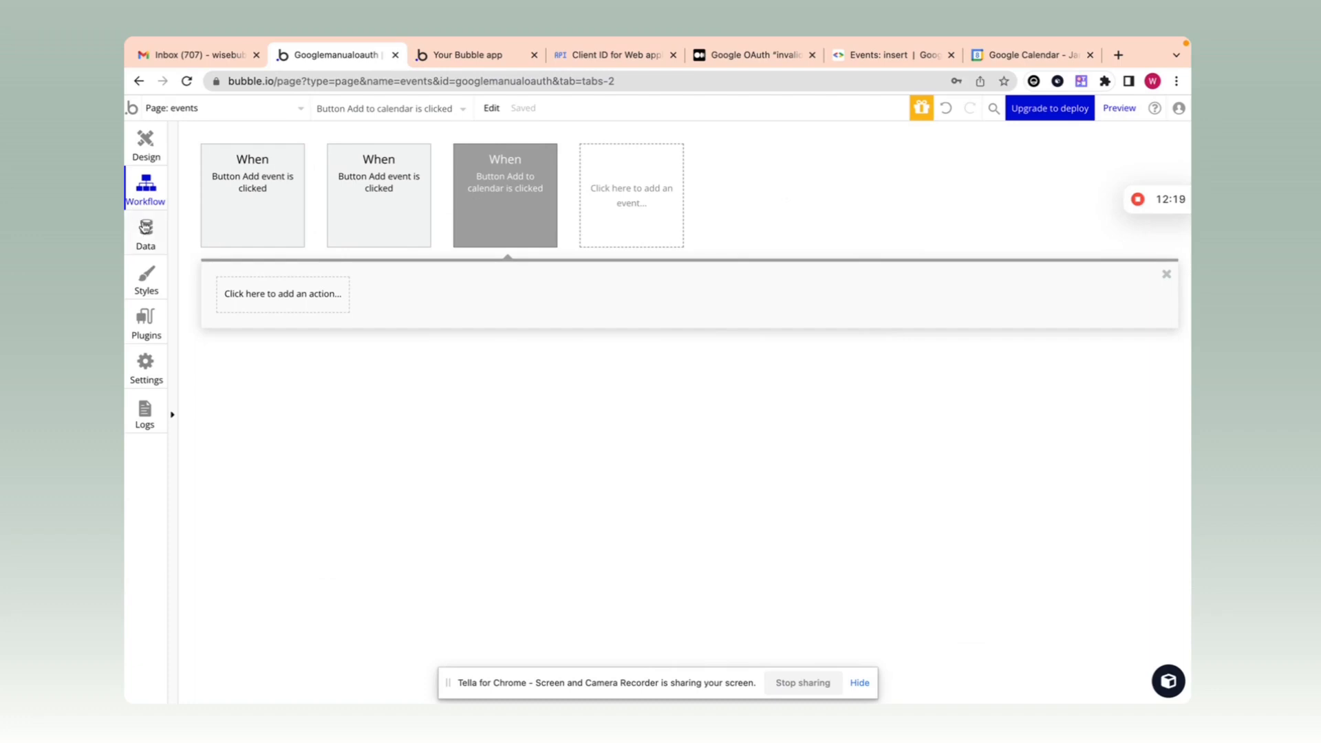
click(145, 232)
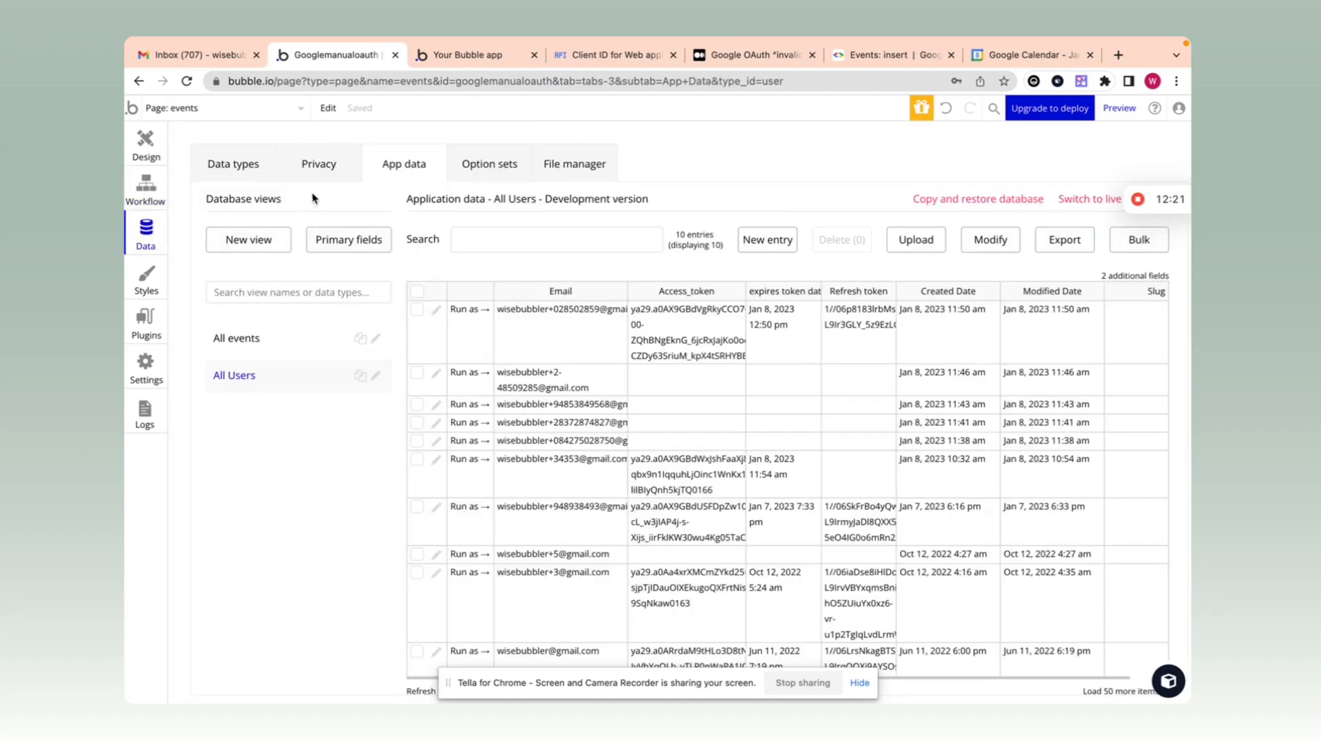
Step: Review the User type's Access_token, expires token date and Refresh token field names
click(229, 176)
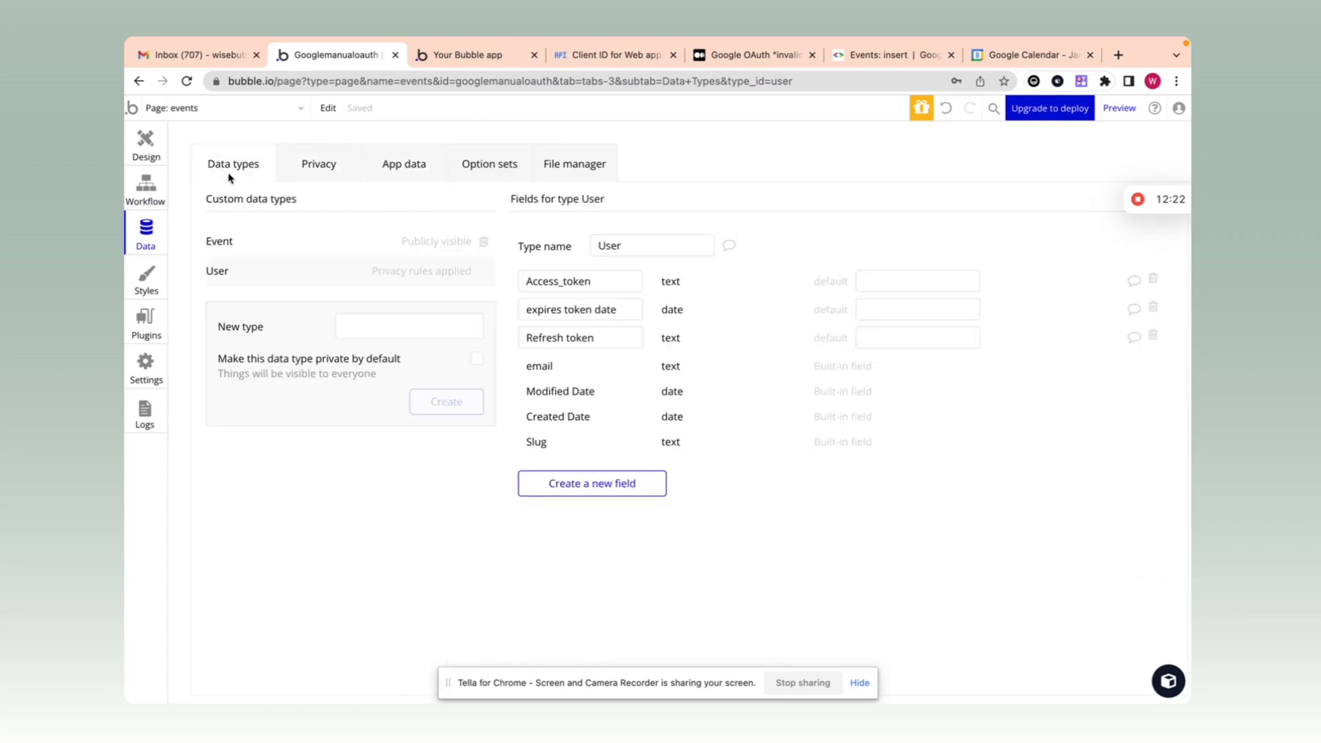
double_click(615, 282)
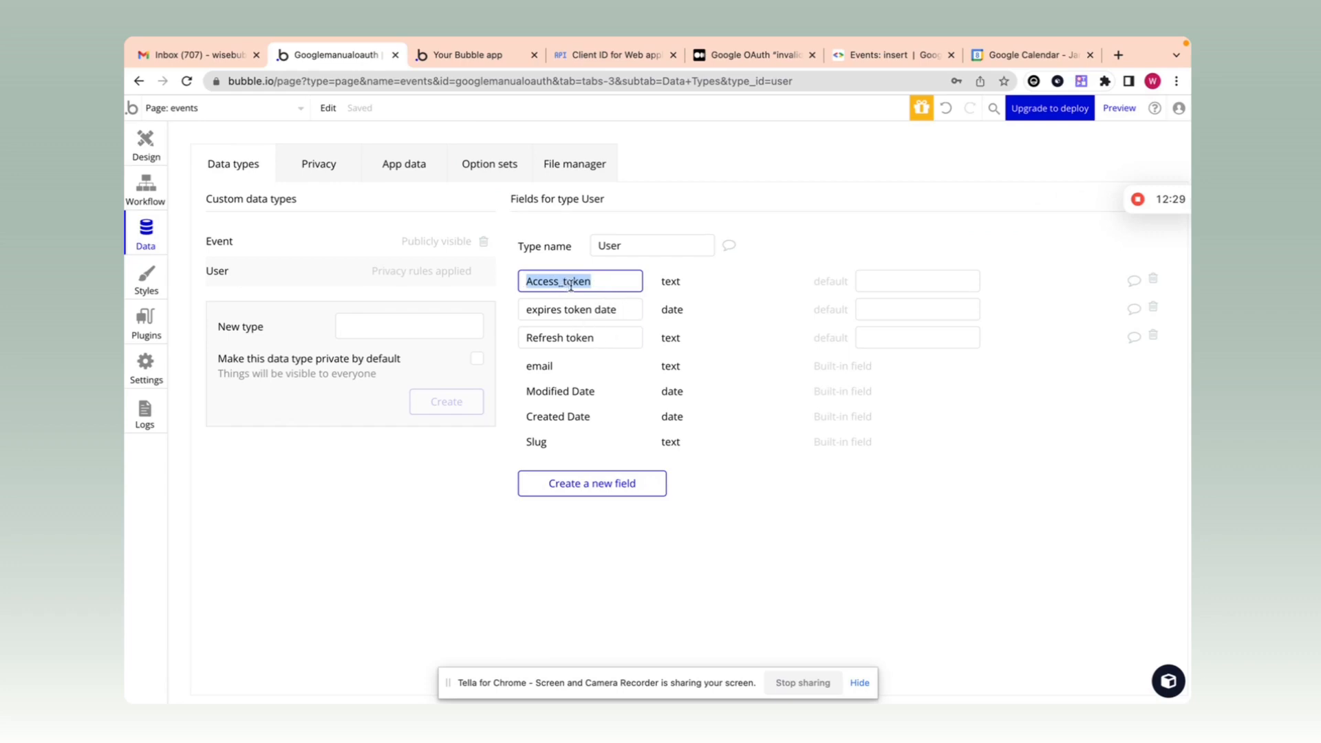
drag(595, 283, 525, 286)
drag(612, 338, 540, 338)
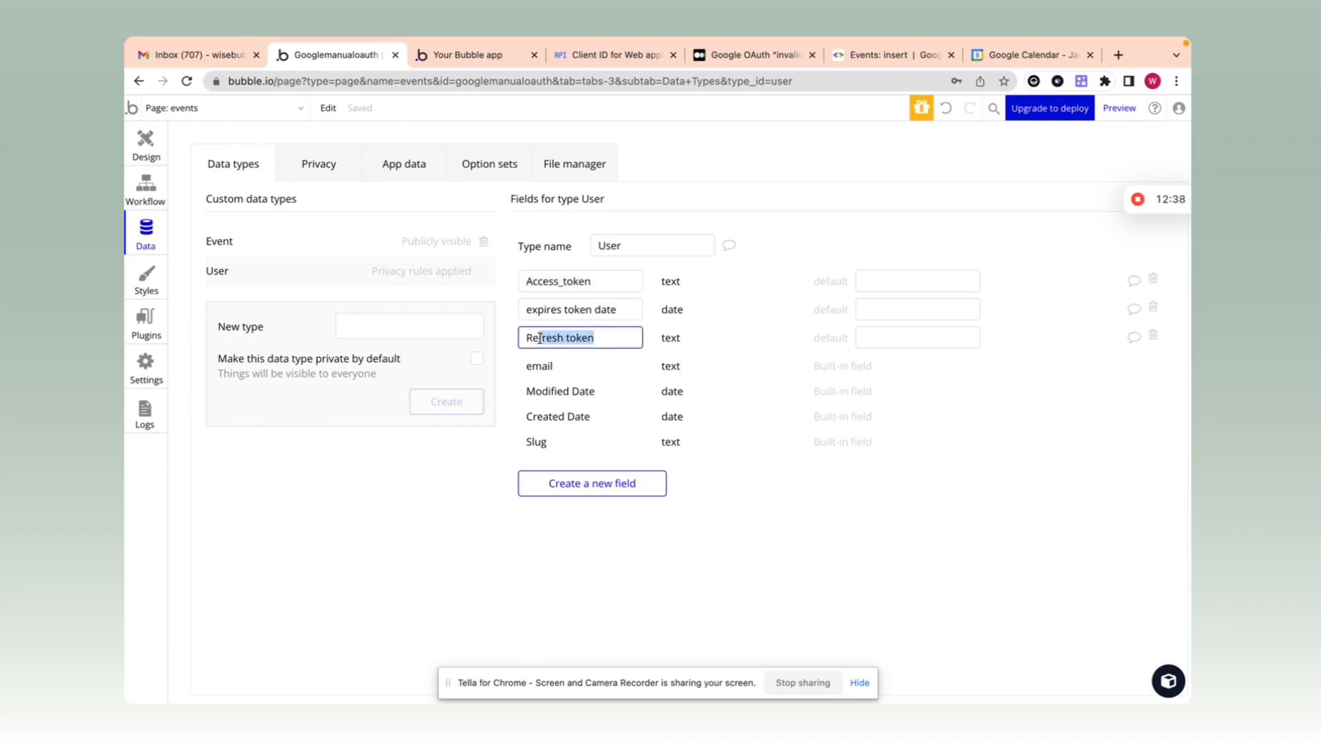
drag(611, 281, 517, 275)
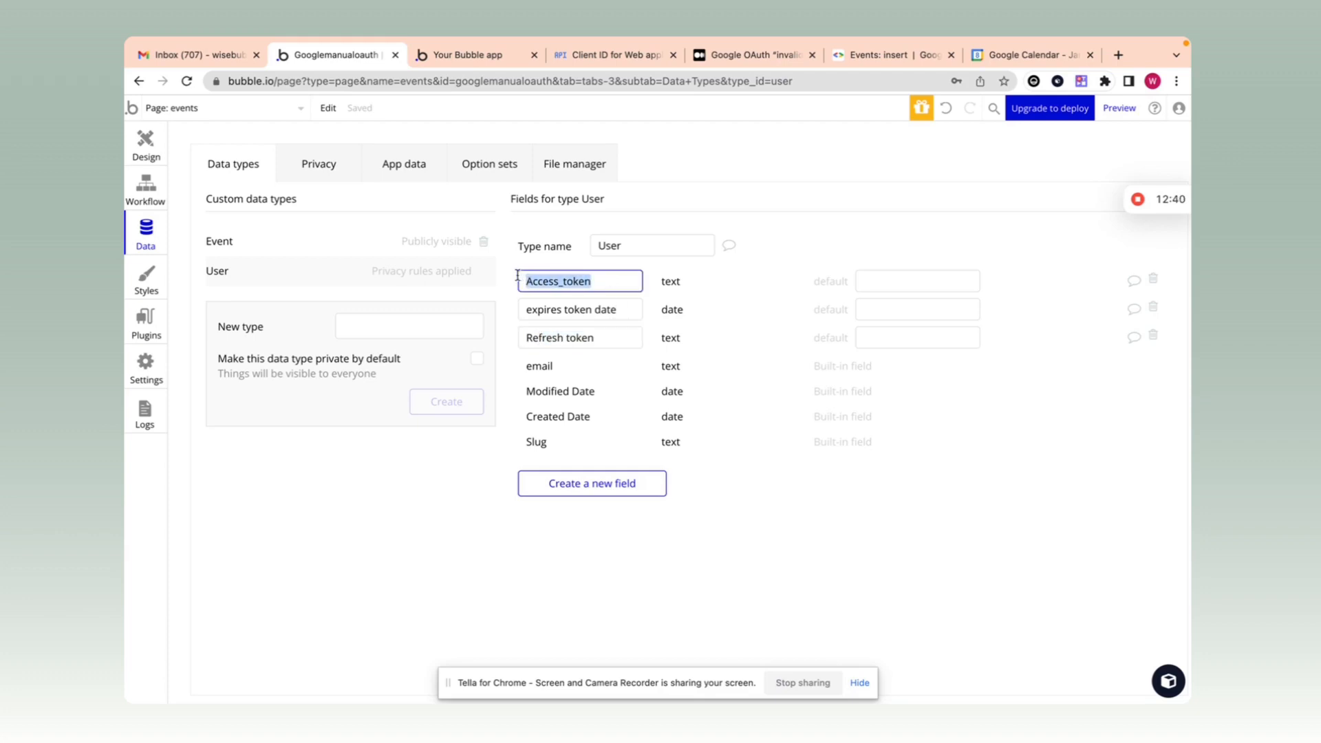
drag(628, 313, 526, 311)
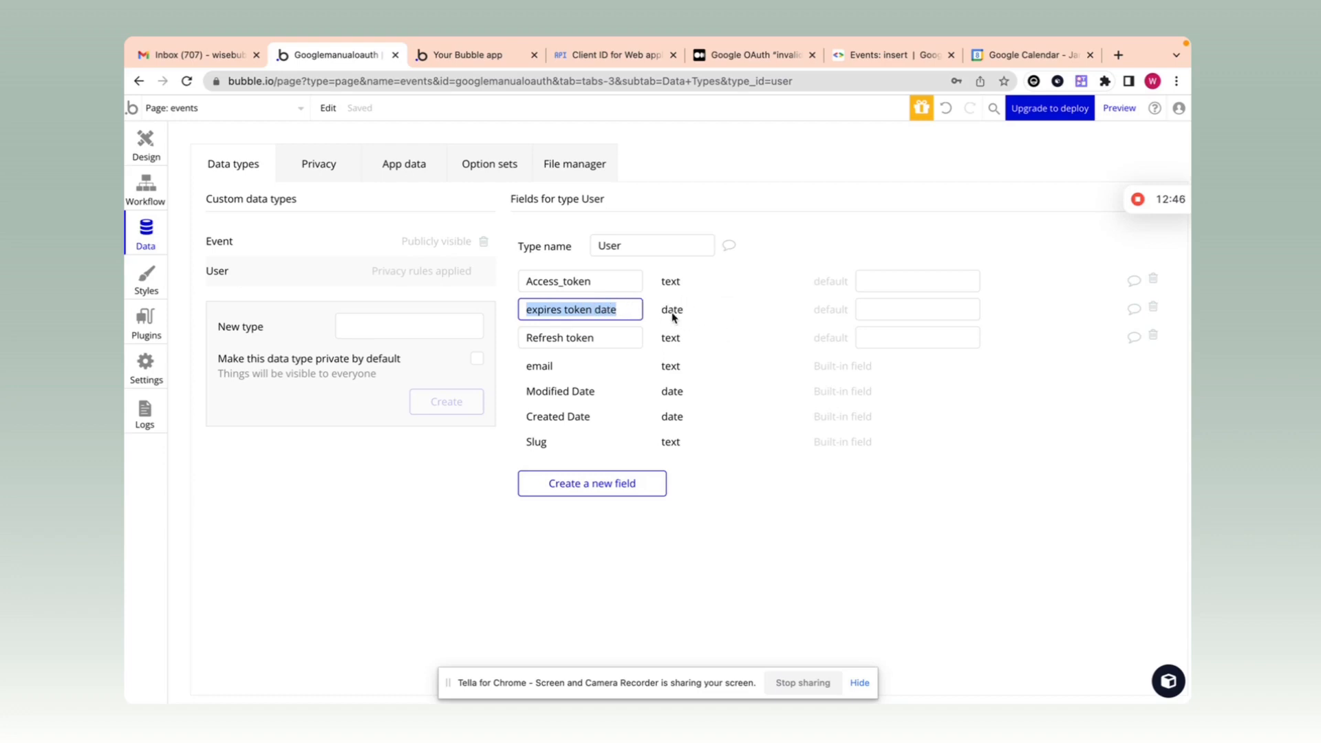
drag(602, 280, 504, 279)
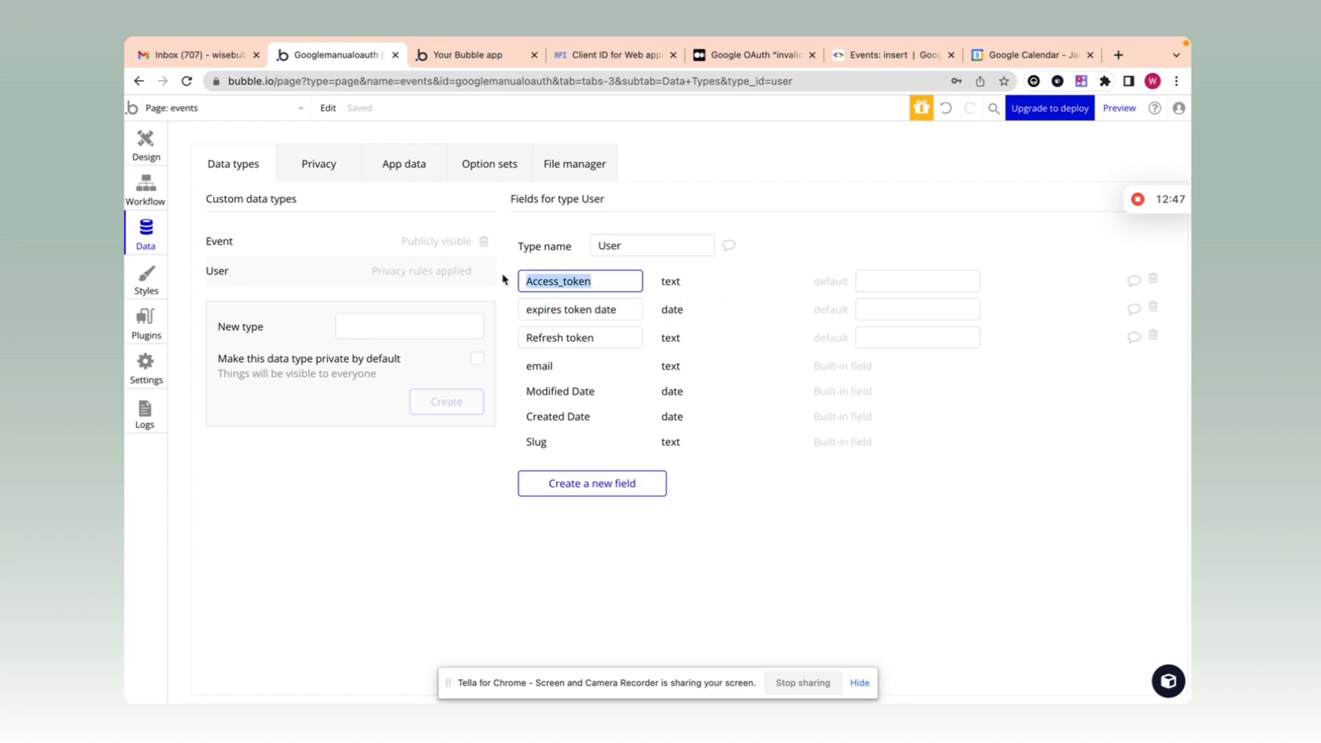
click(693, 310)
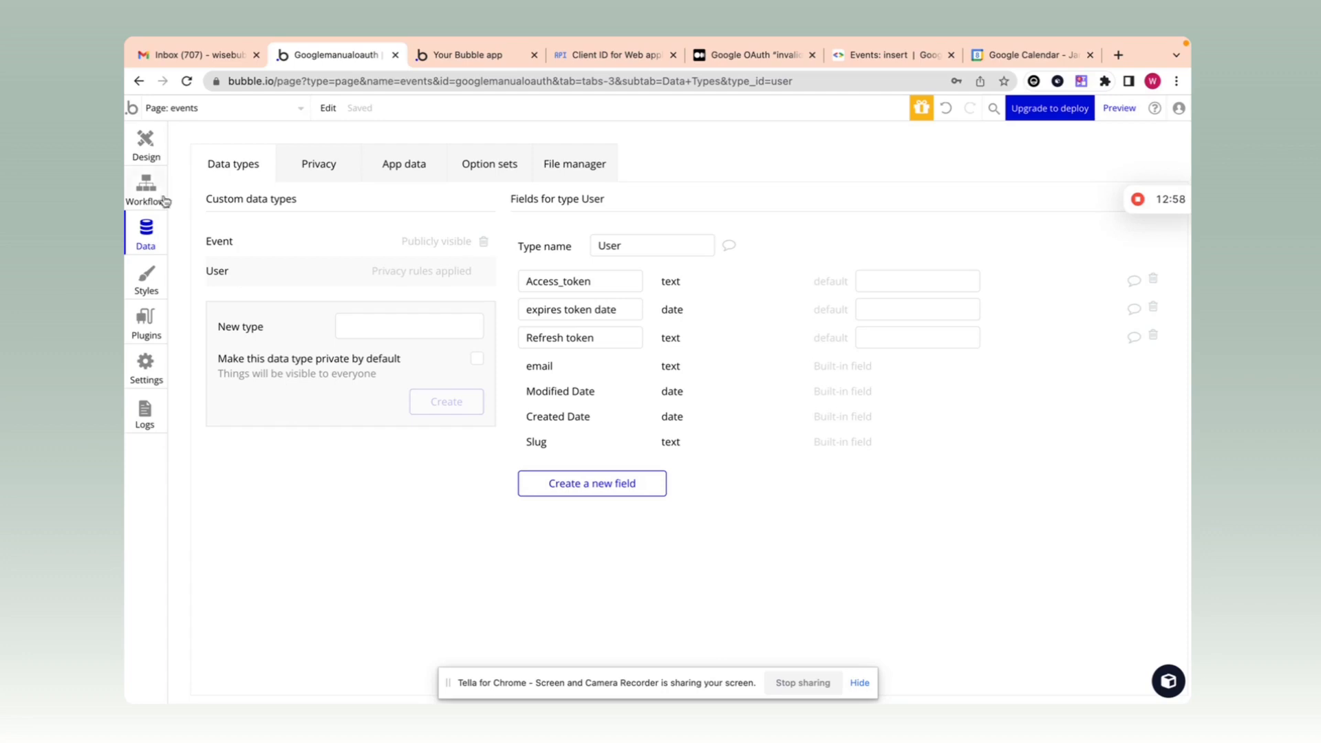
drag(619, 337, 508, 343)
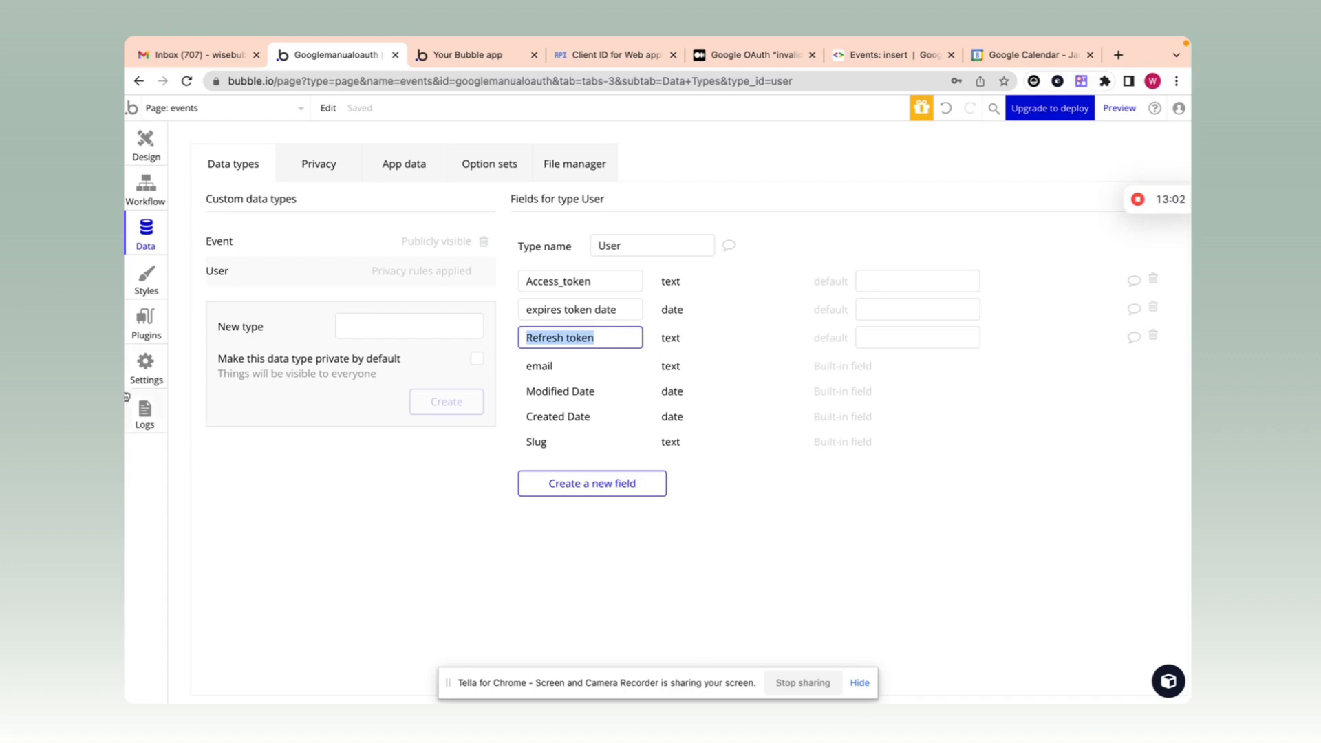
click(145, 328)
Step: Review the get_access_token_via_refresh call's parameters, then go back to the events page workflows
scroll(790, 318, up, 10)
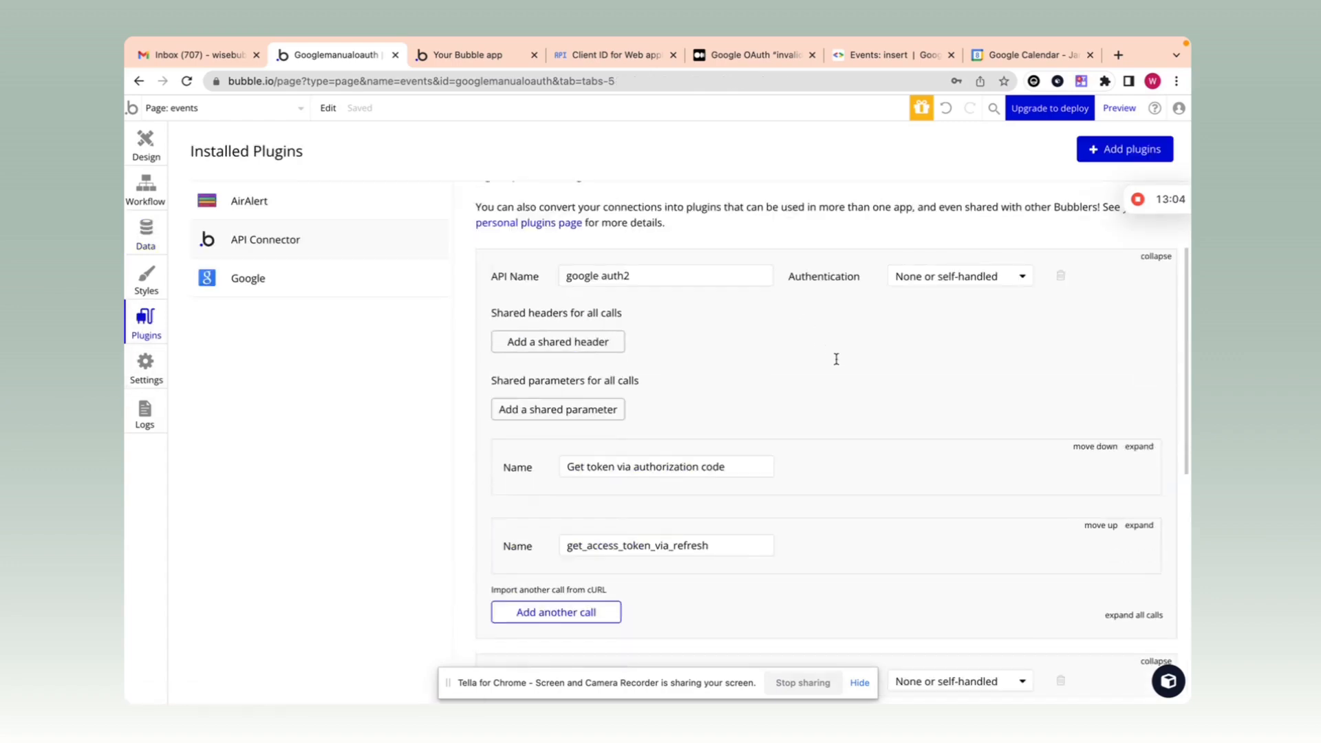
scroll(963, 385, down, 1)
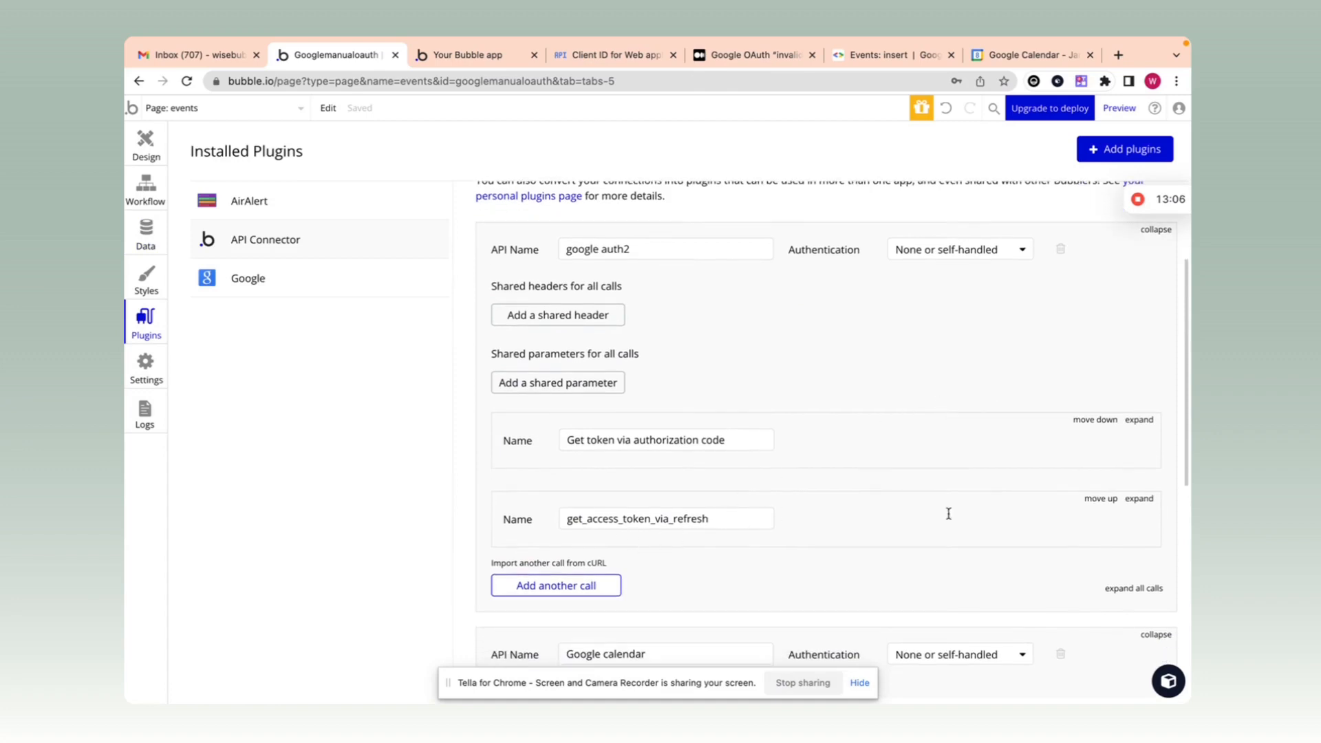
click(1142, 499)
scroll(791, 504, down, 4)
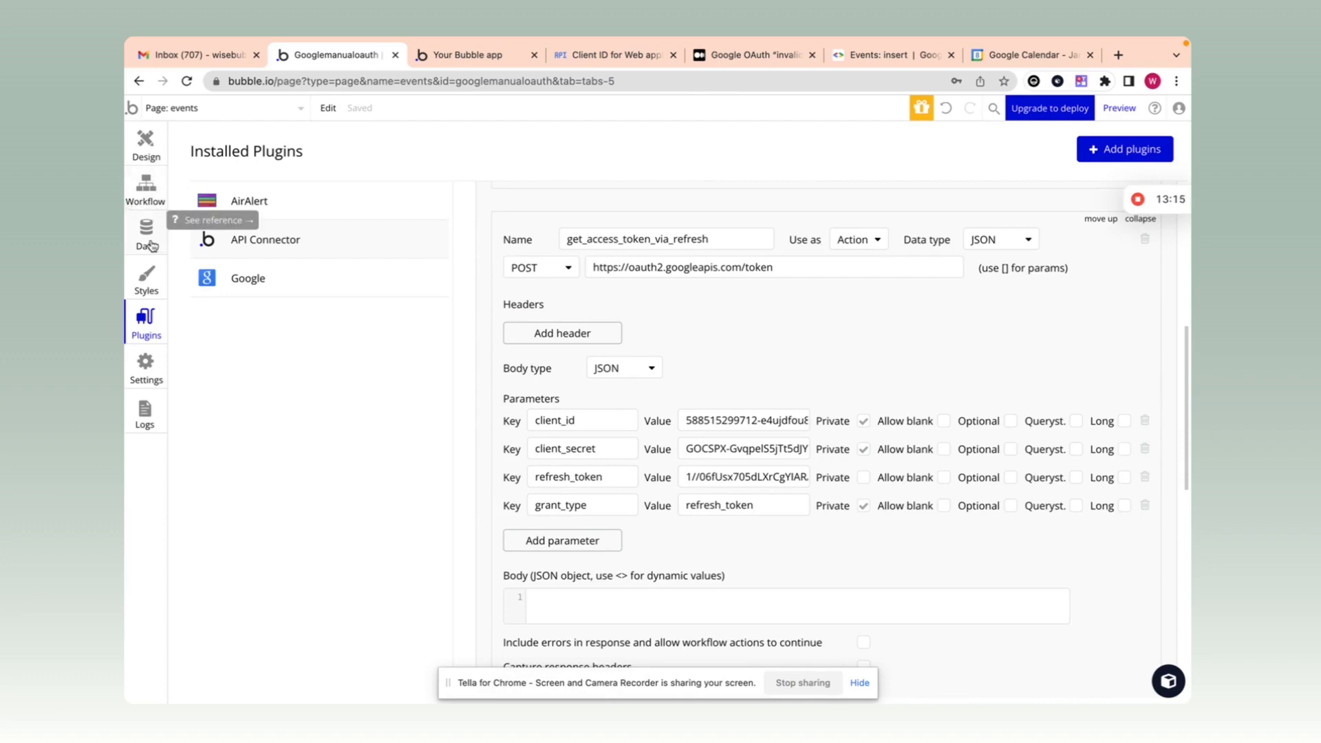
click(151, 184)
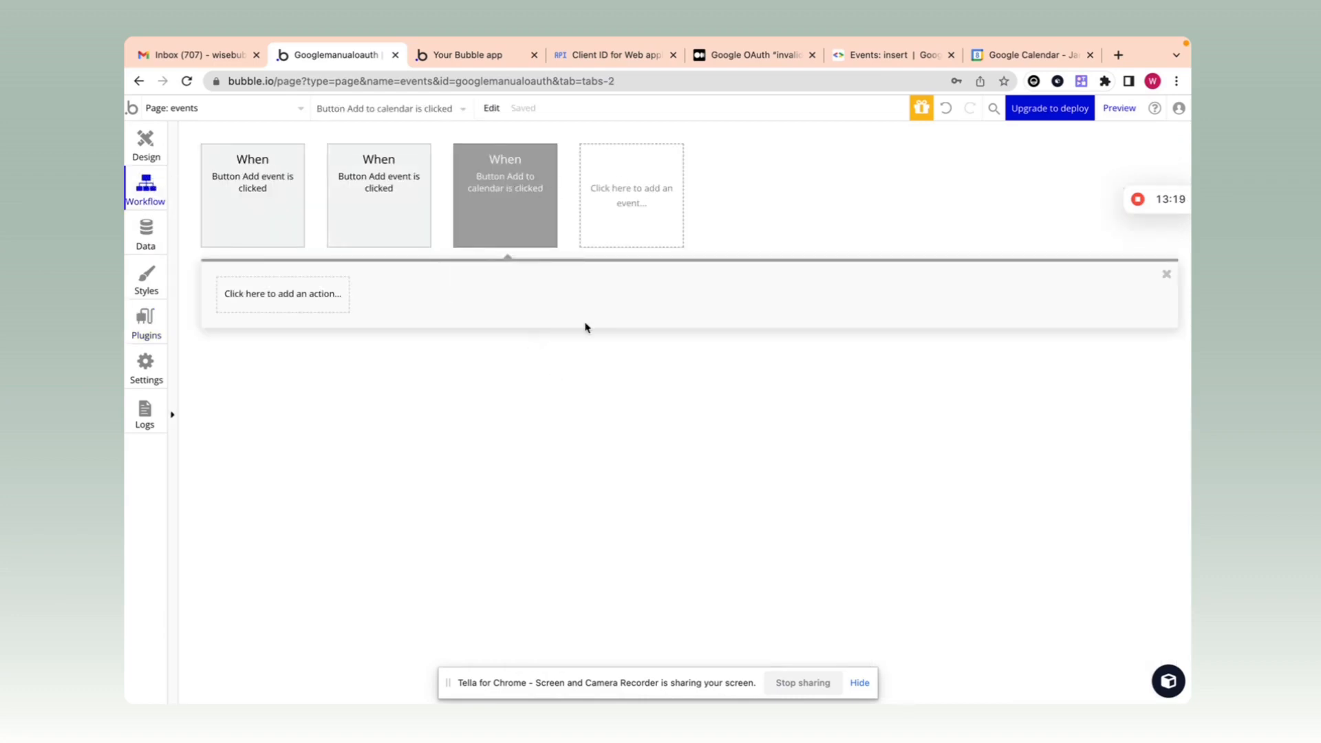
Step: Create a custom event named get_new_access_token on the events page
click(638, 217)
mouse_move(630, 347)
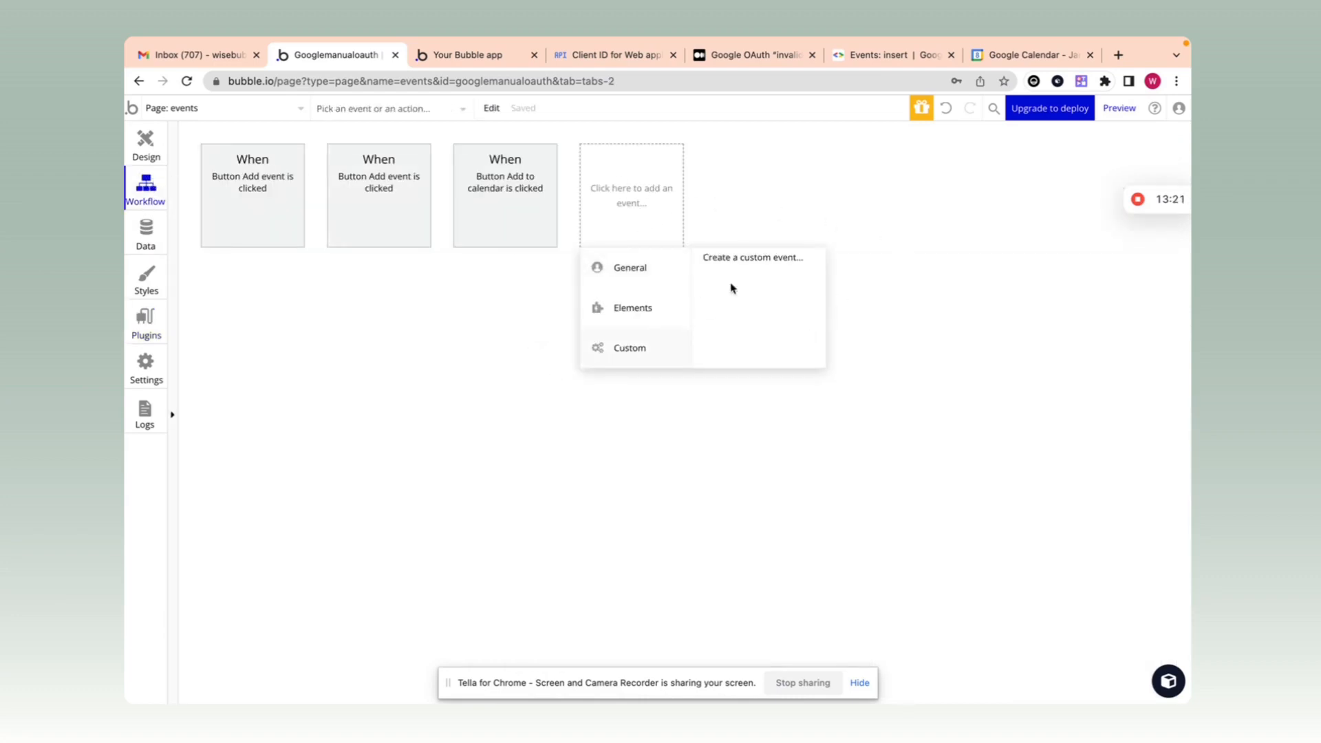
click(755, 259)
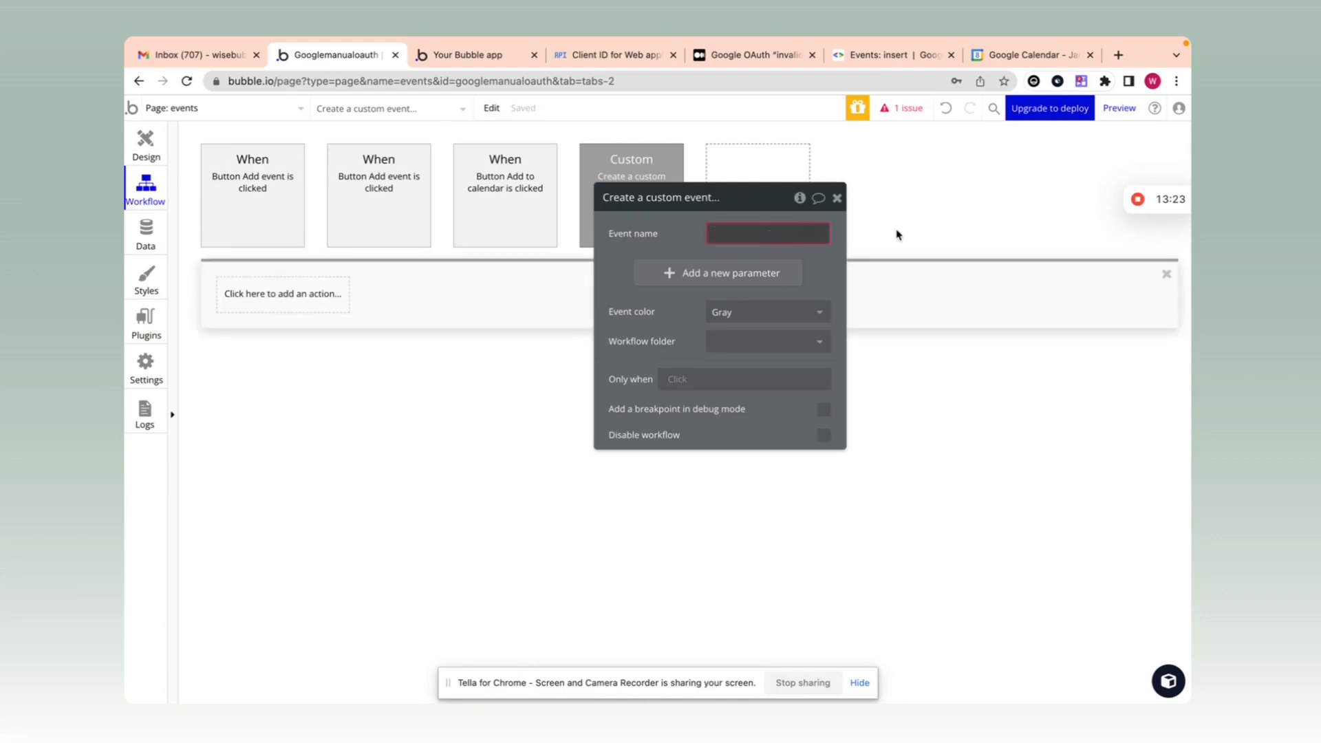
text(sget)
key(BackSpace)
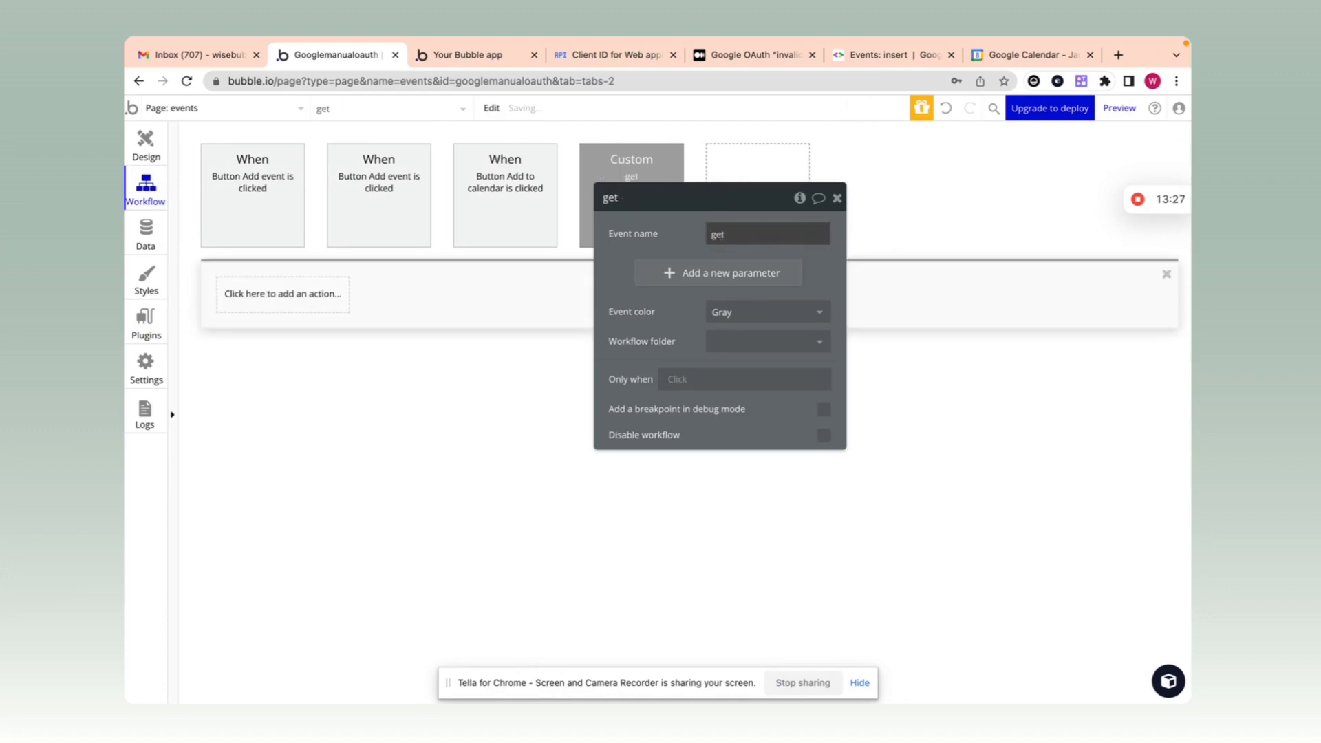
text(_new_access_token)
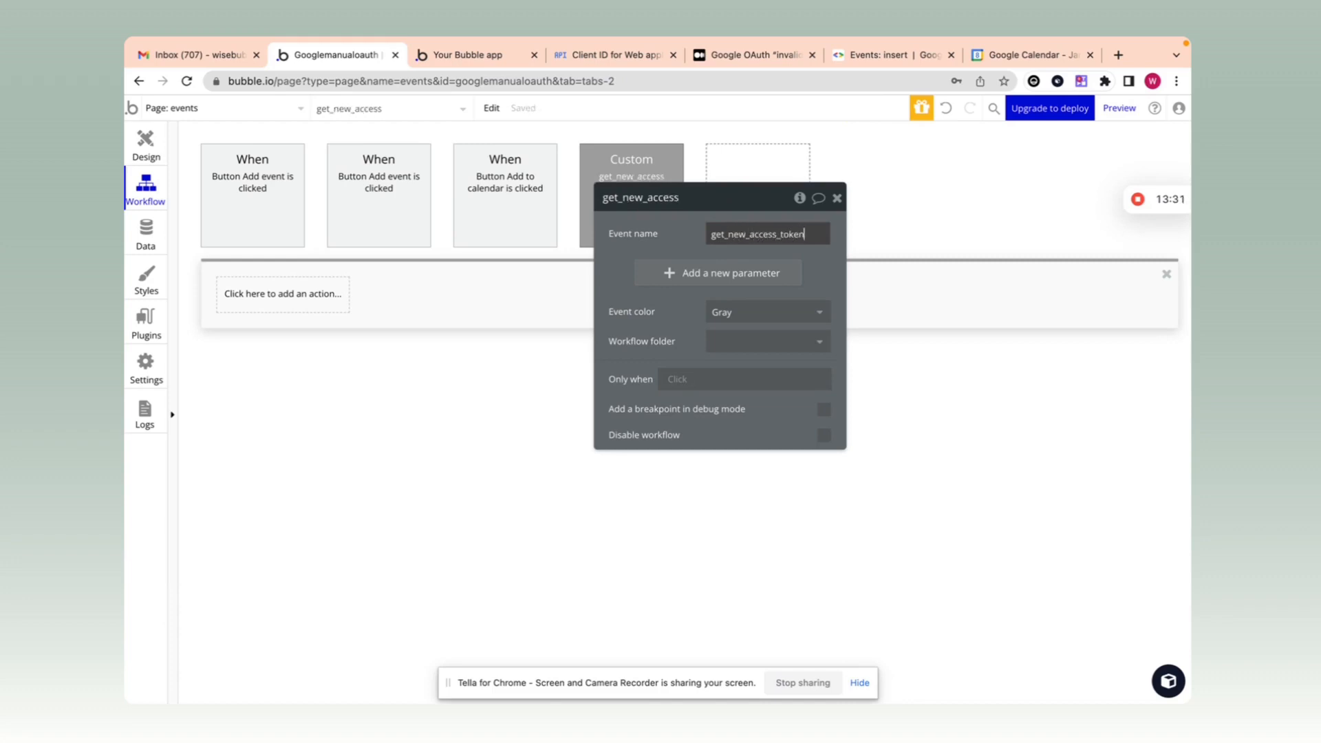
drag(669, 252, 751, 228)
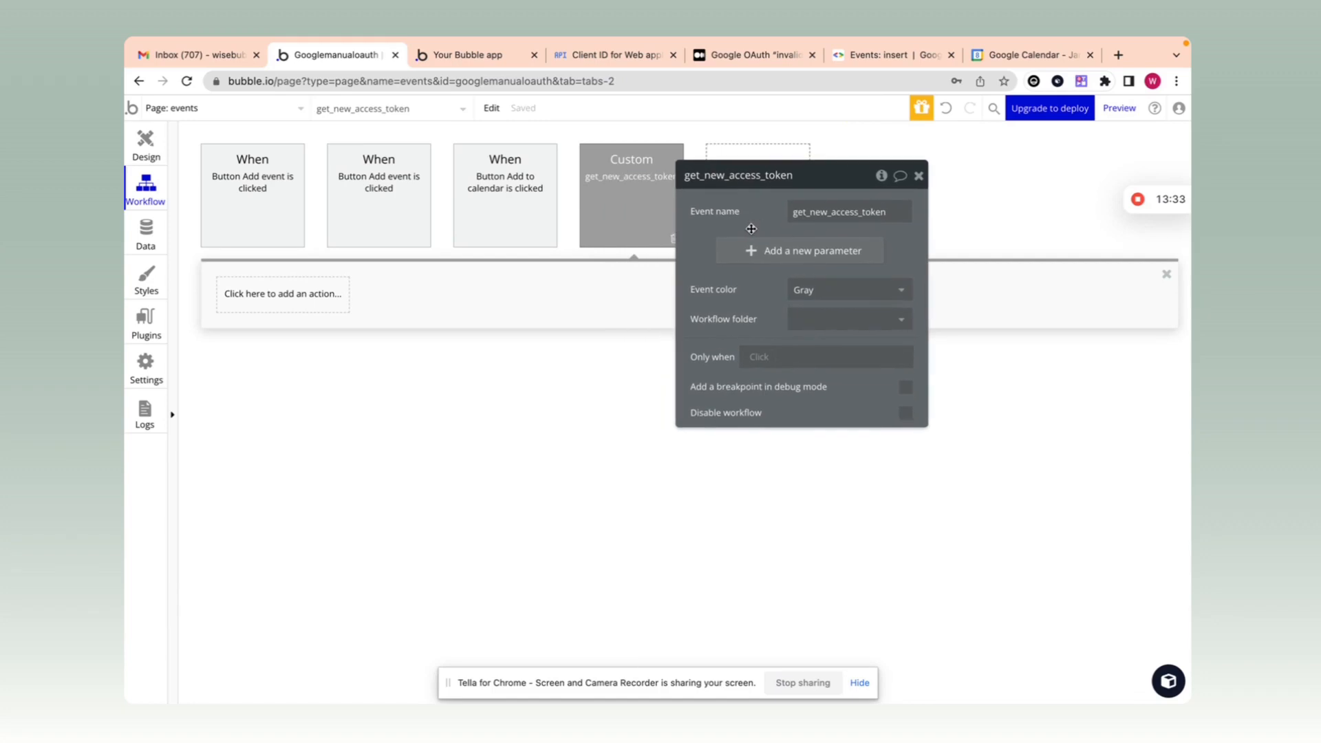
click(501, 296)
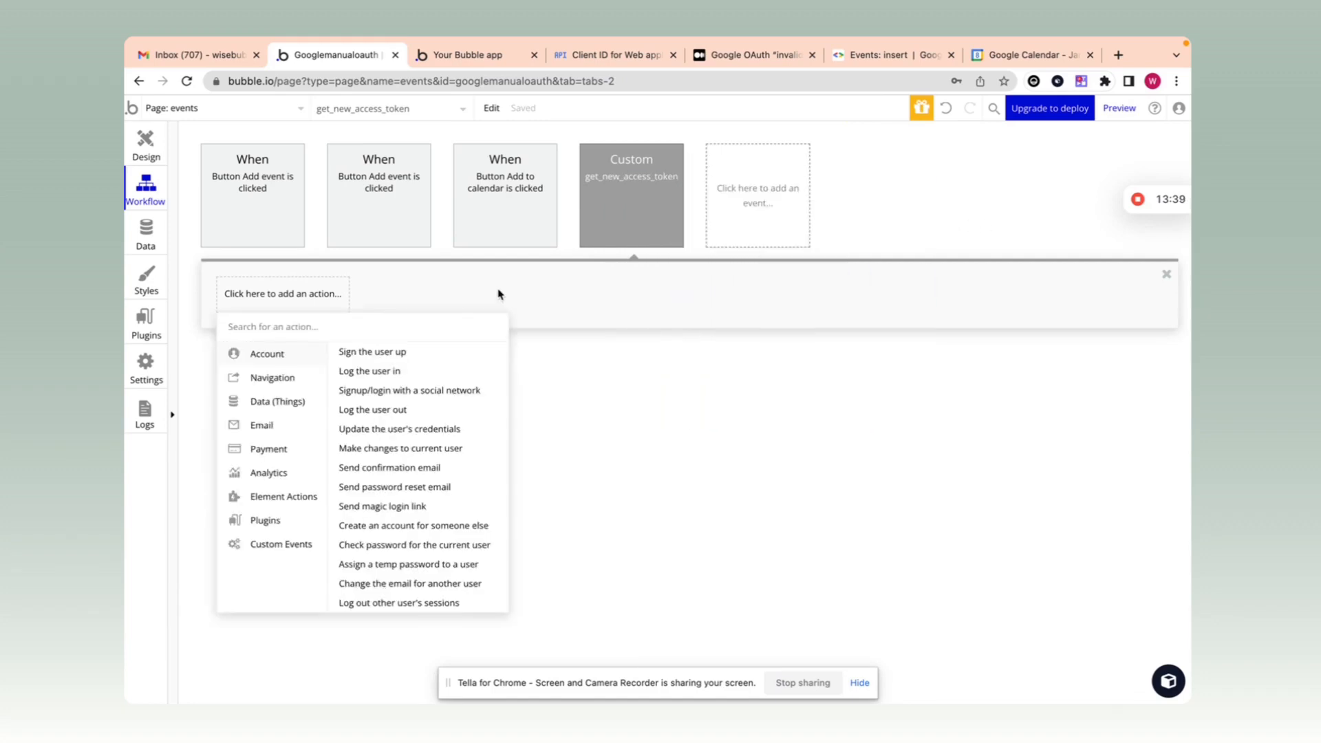
mouse_move(274, 520)
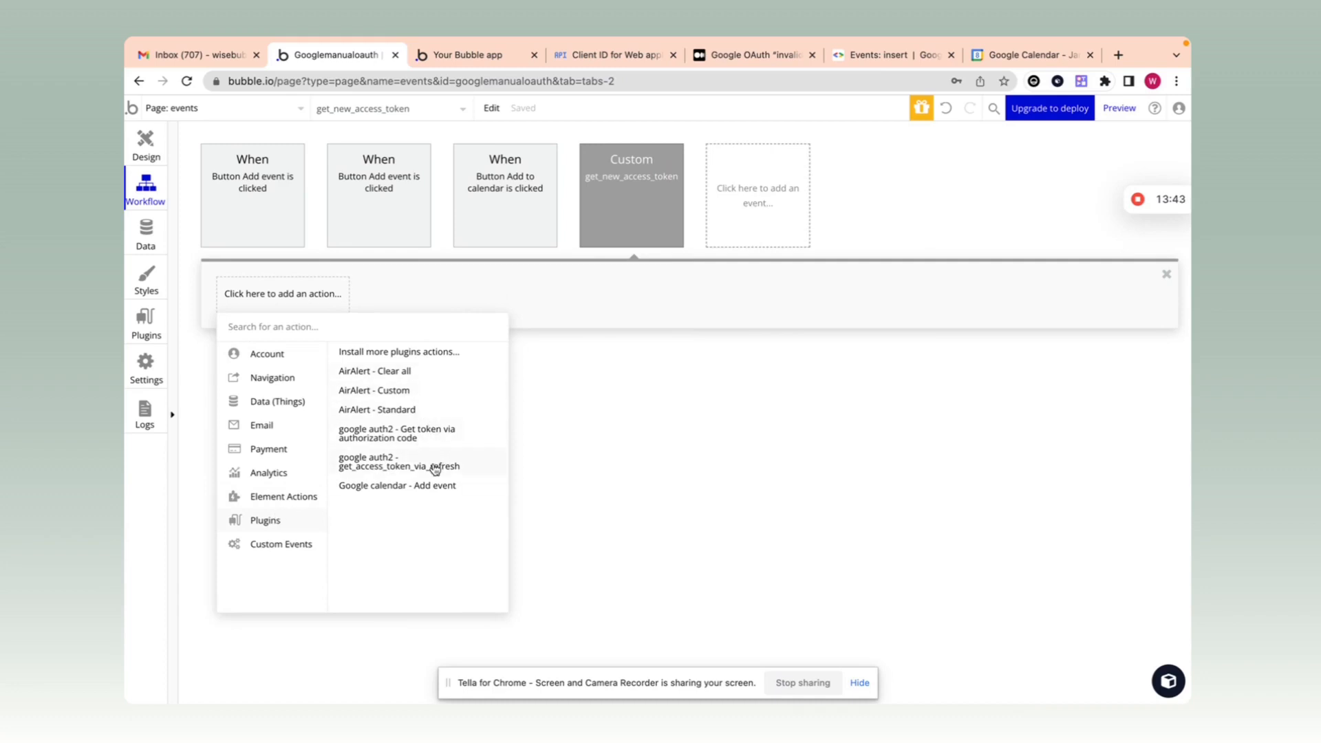
Step: Add get_access_token_via_refresh as step 1, with refresh_token set to Current User's Refresh token
click(380, 473)
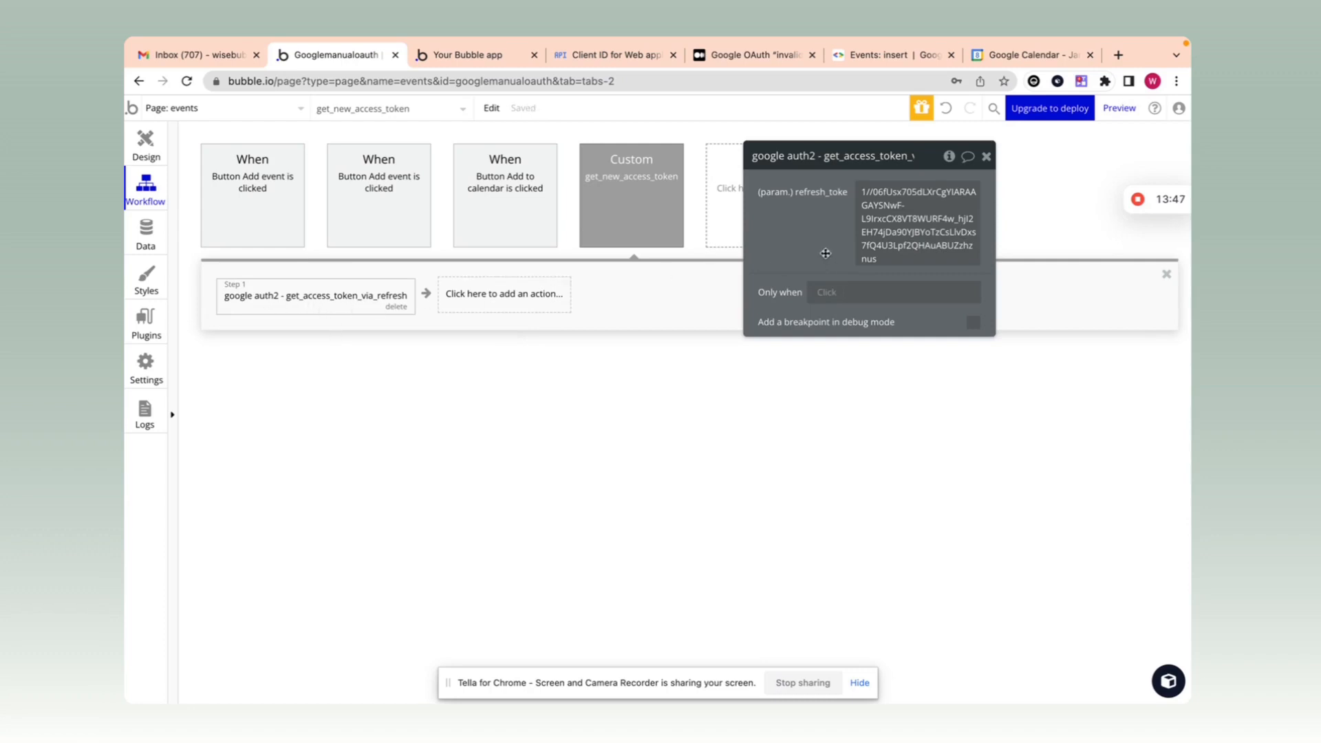
click(860, 256)
click(1043, 193)
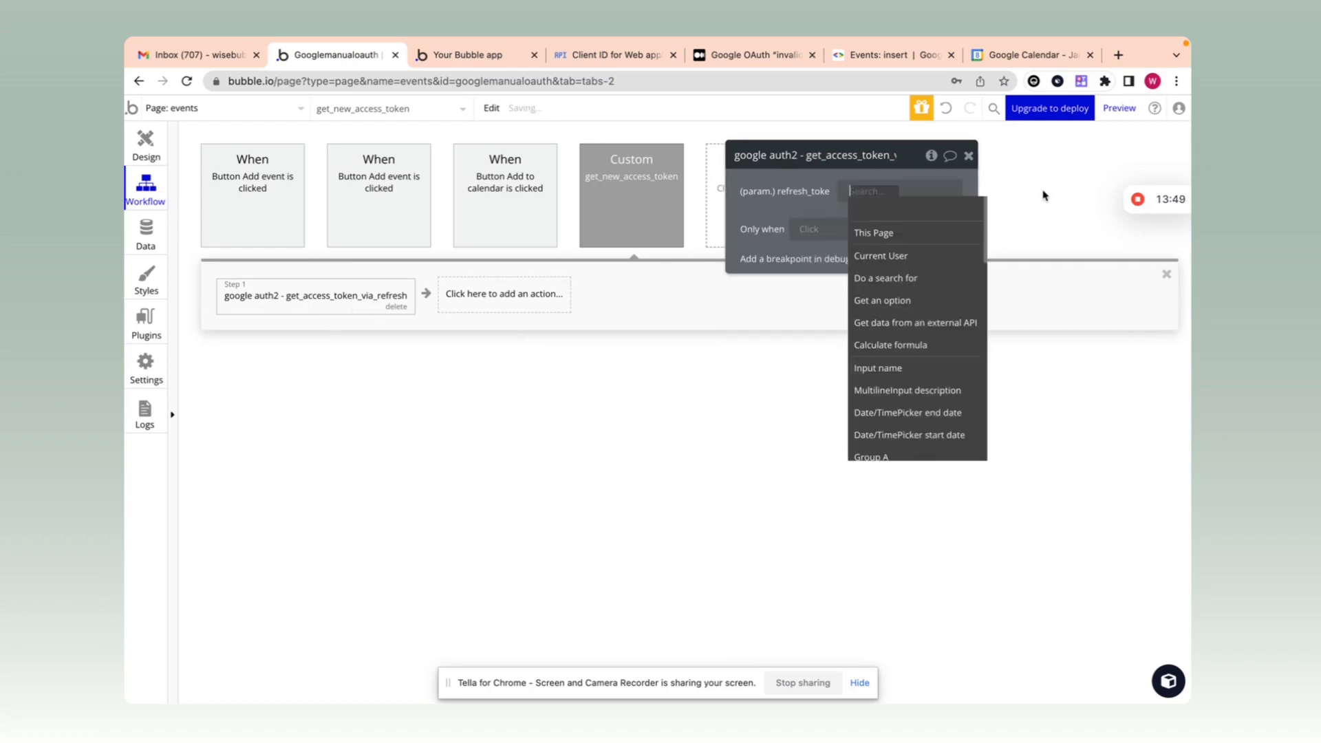
text(curr)
click(937, 232)
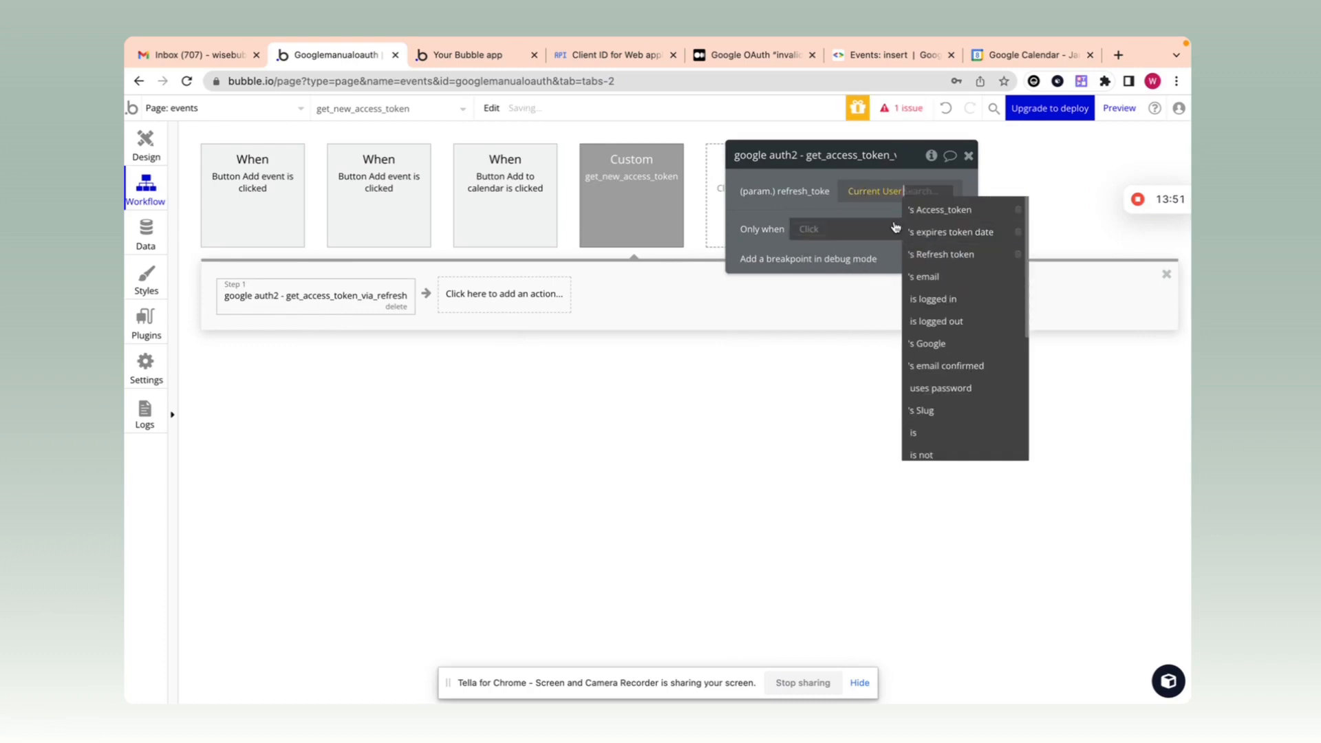
text(ref)
click(934, 210)
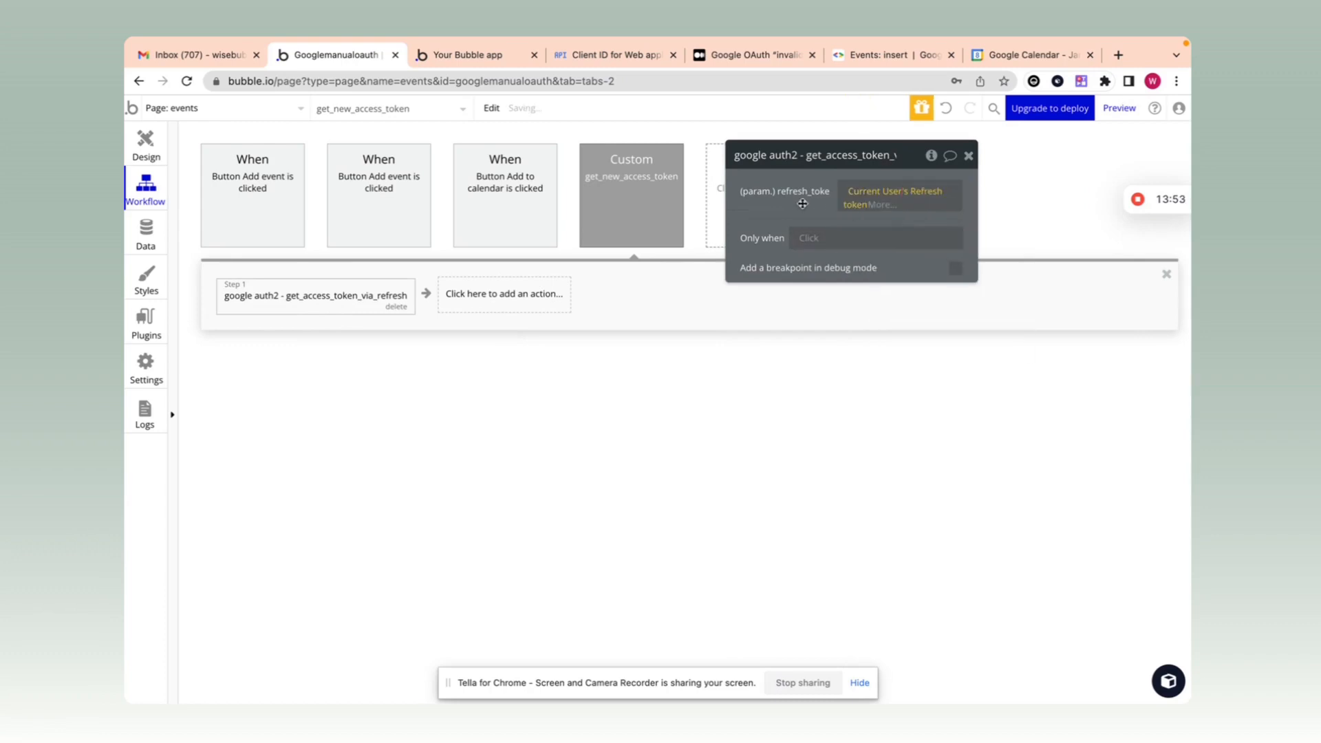
Step: Add a 'Make changes to current user' step setting Access_token to step 1's access_token
click(500, 296)
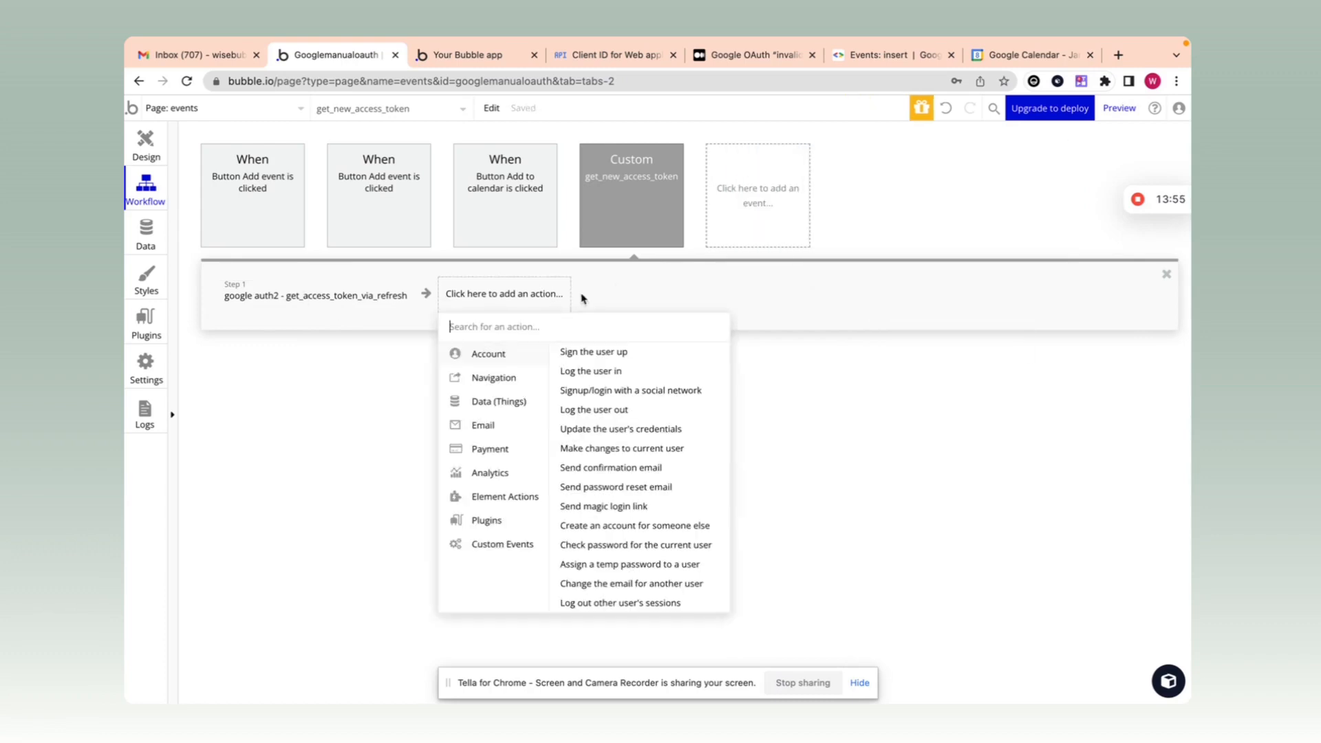
text(make)
click(544, 354)
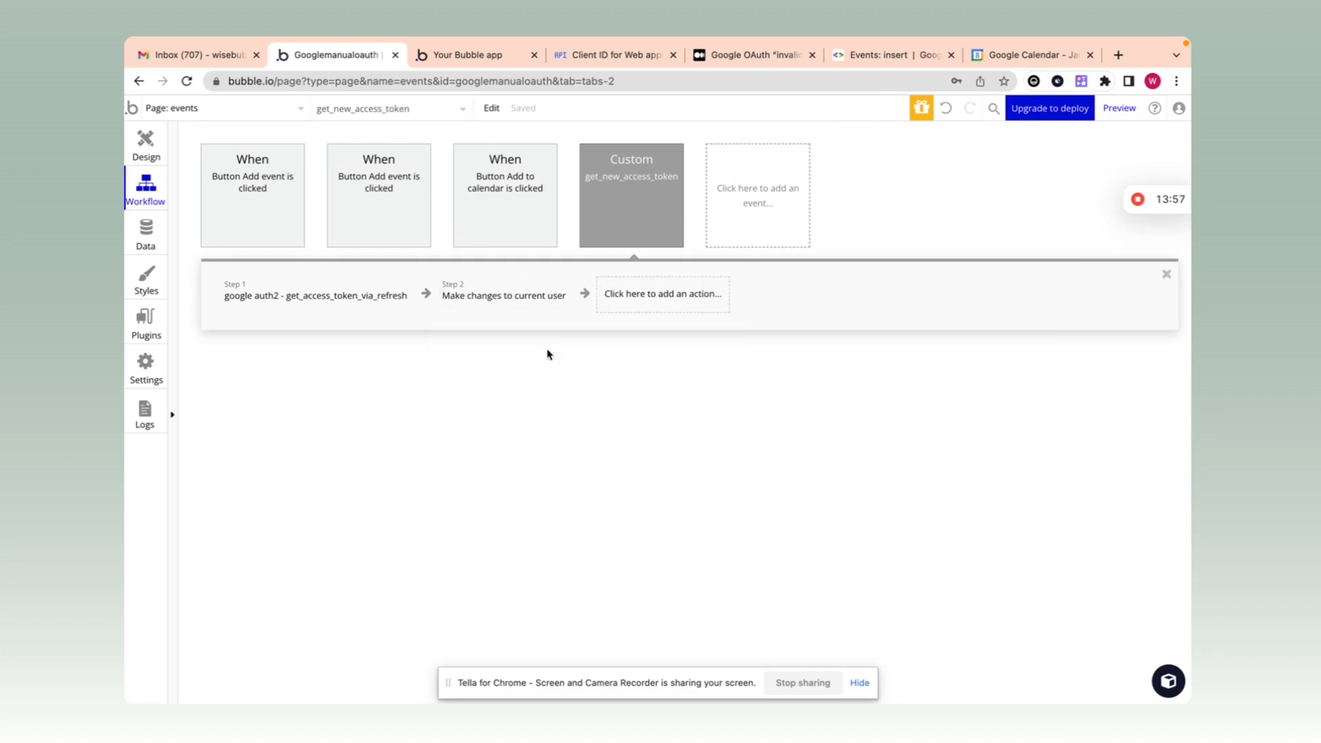
click(895, 201)
click(860, 201)
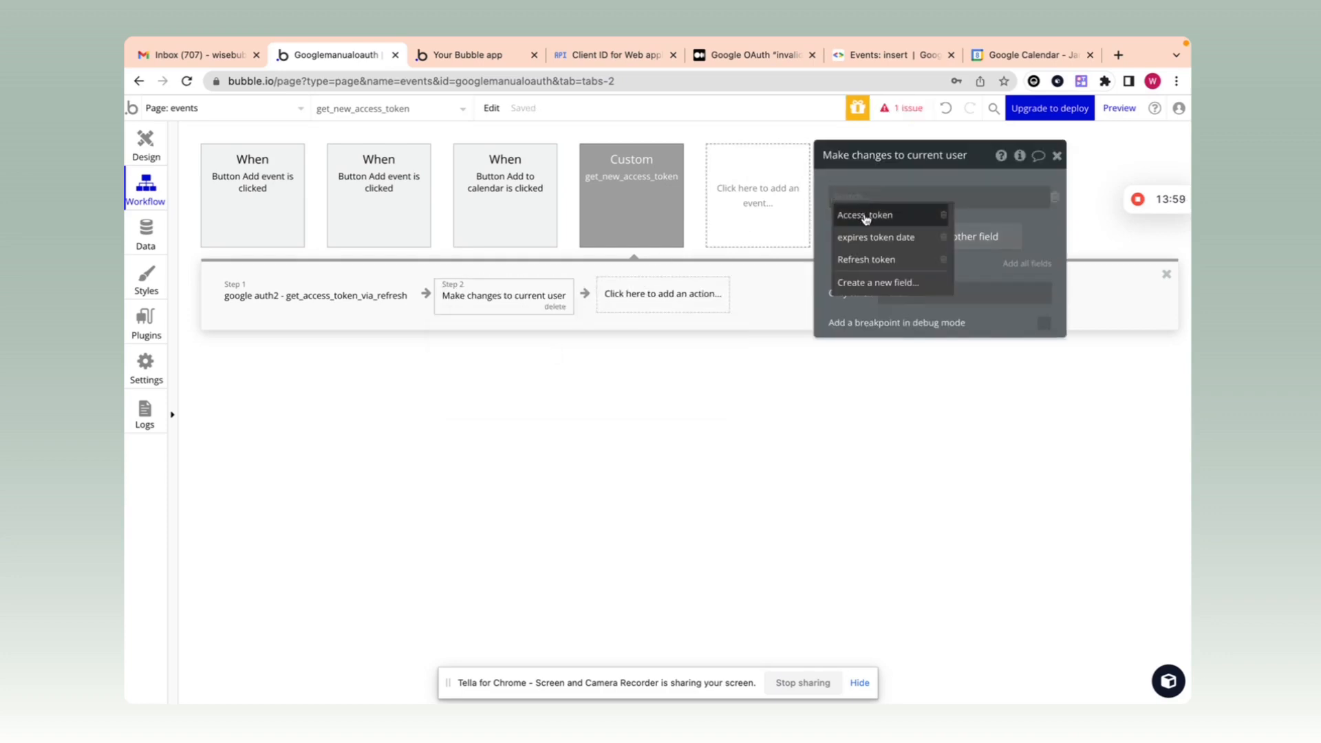
click(864, 215)
click(921, 200)
click(952, 259)
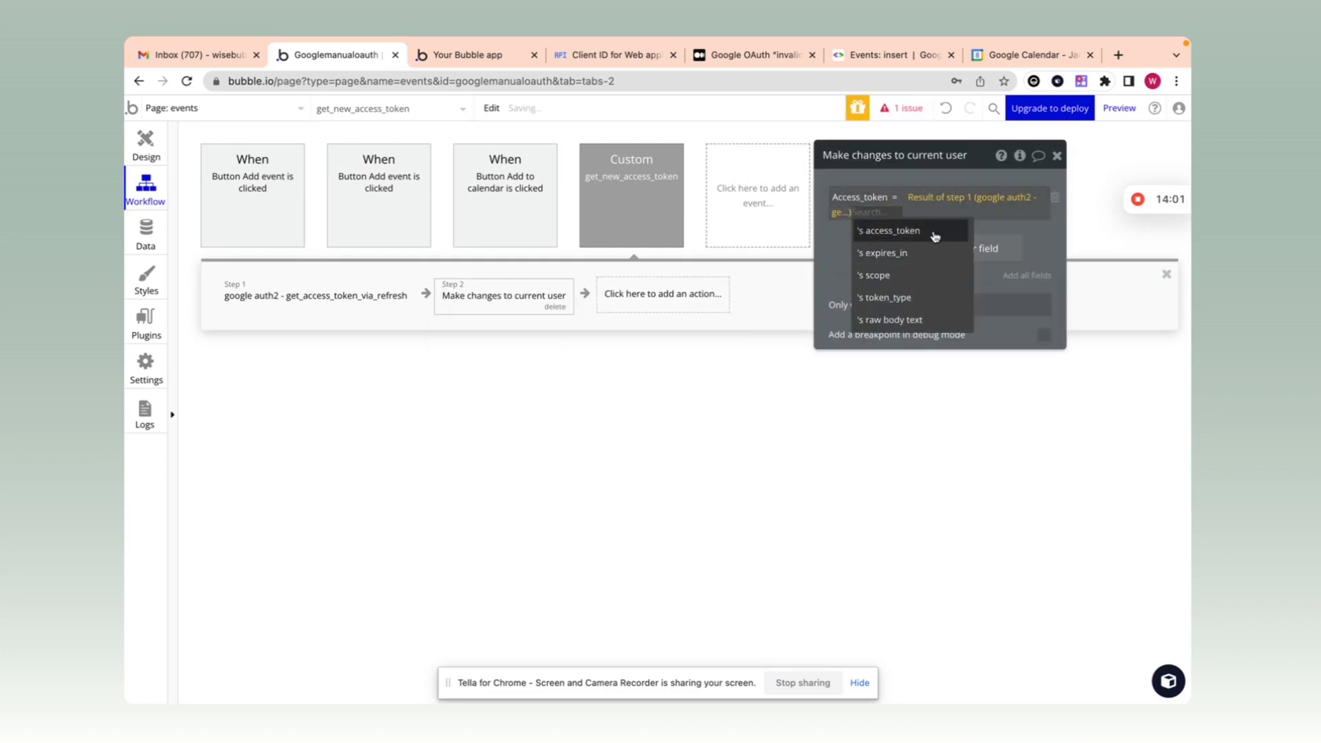
click(932, 233)
Step: Set expires token date to Current date/time +(seconds) step 1's expires_in
click(894, 247)
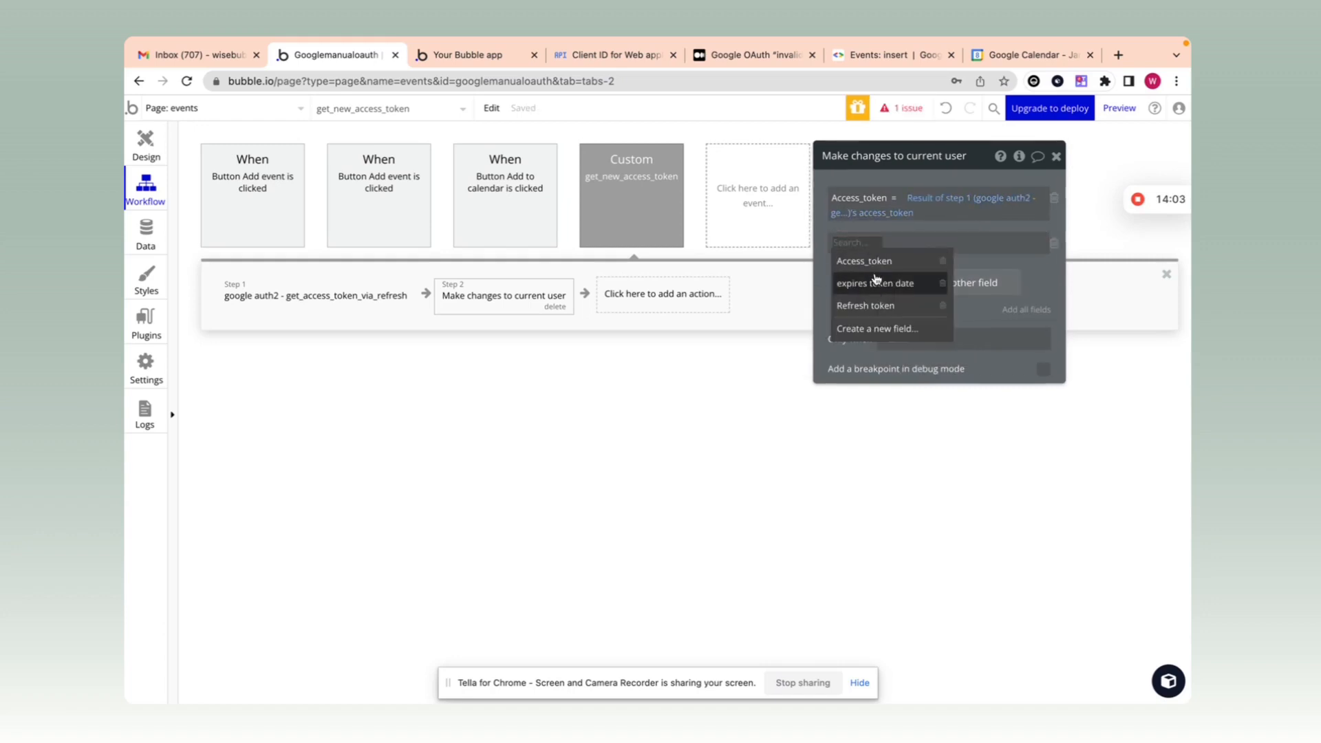
click(878, 290)
click(932, 242)
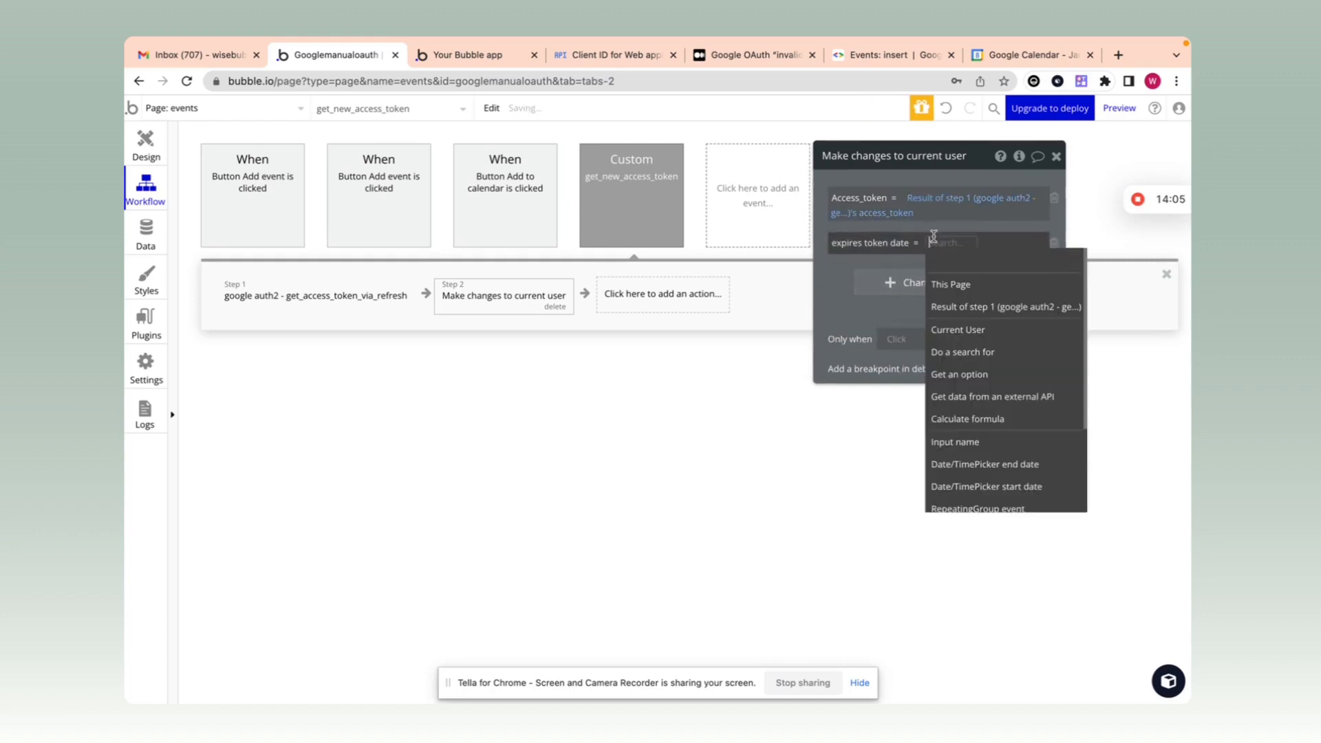
text(curr)
click(977, 305)
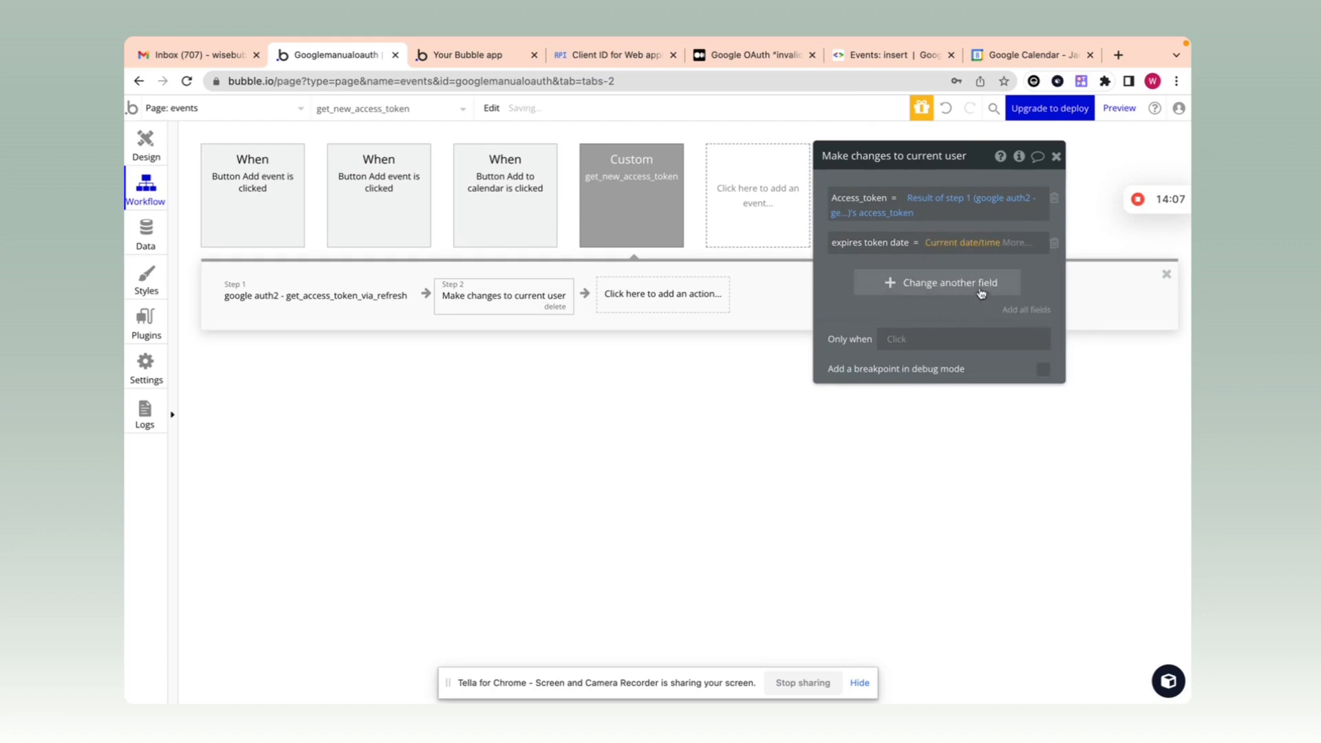
click(1030, 245)
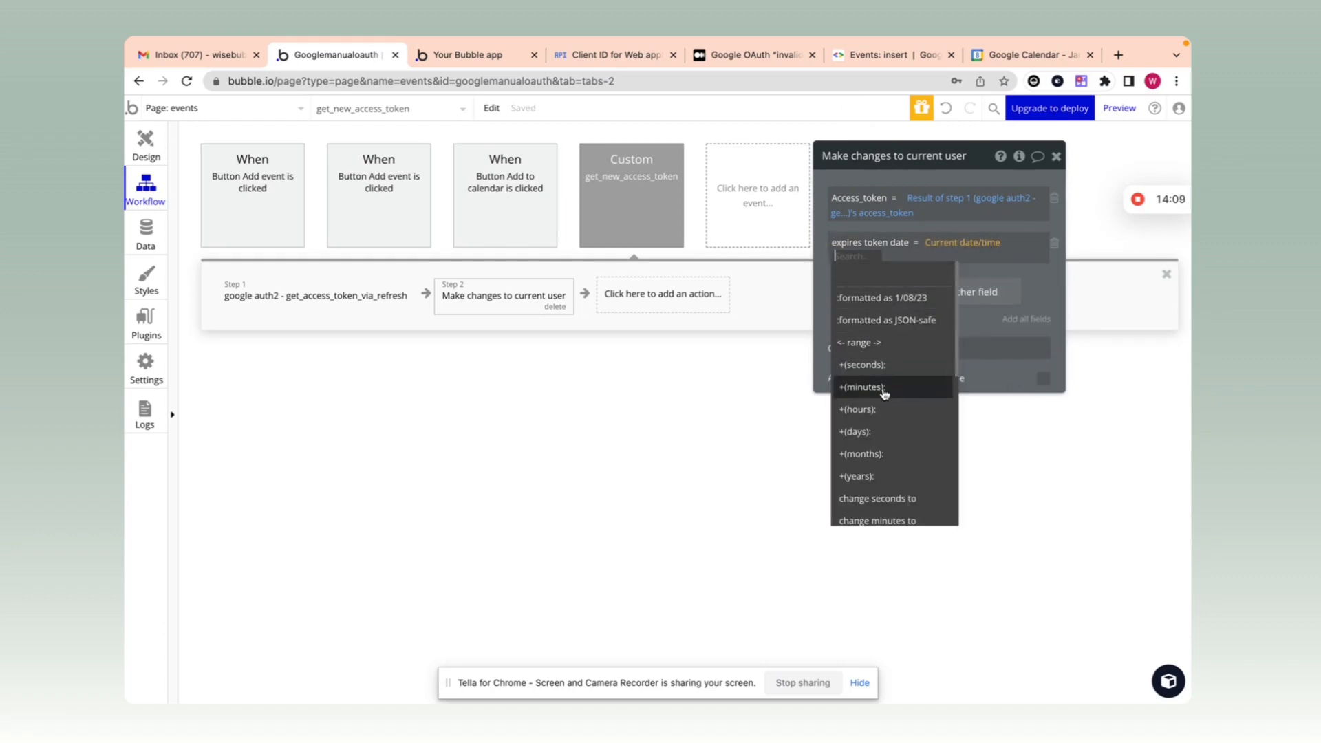
click(895, 364)
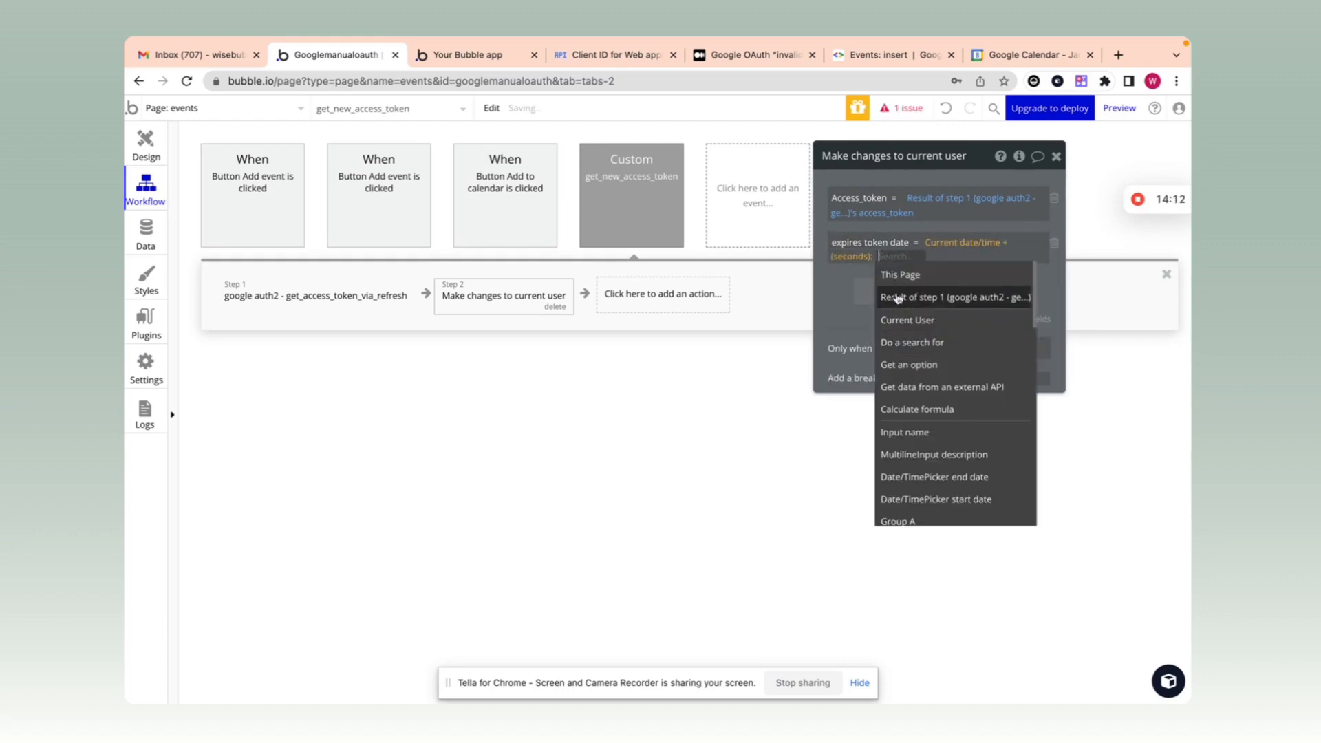
click(930, 297)
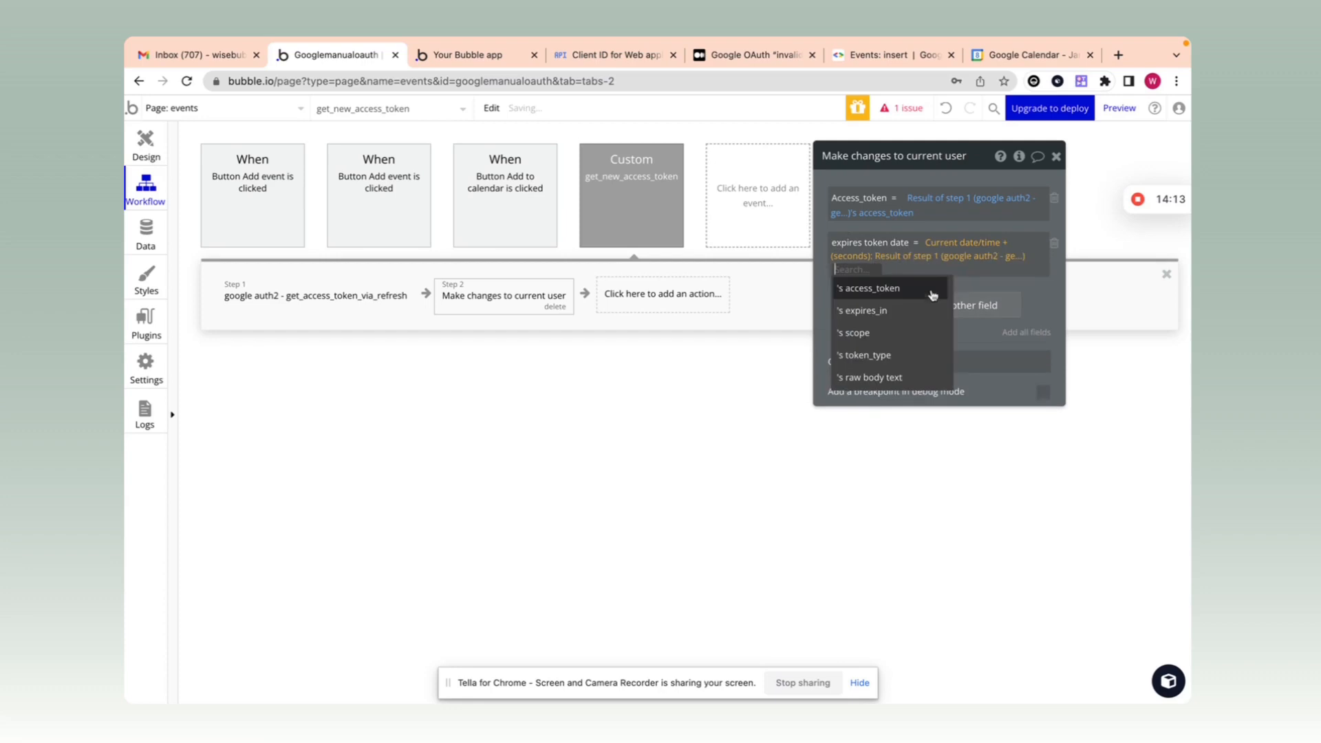
click(868, 314)
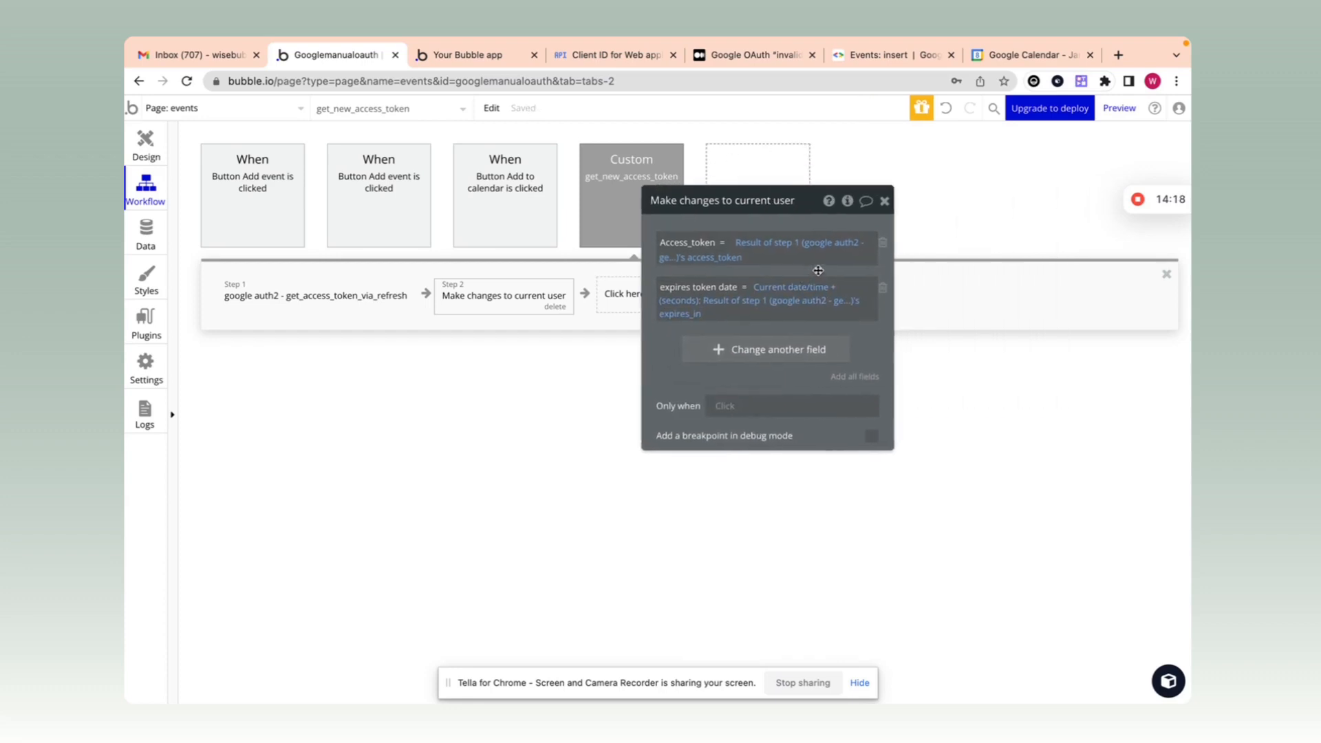
click(887, 201)
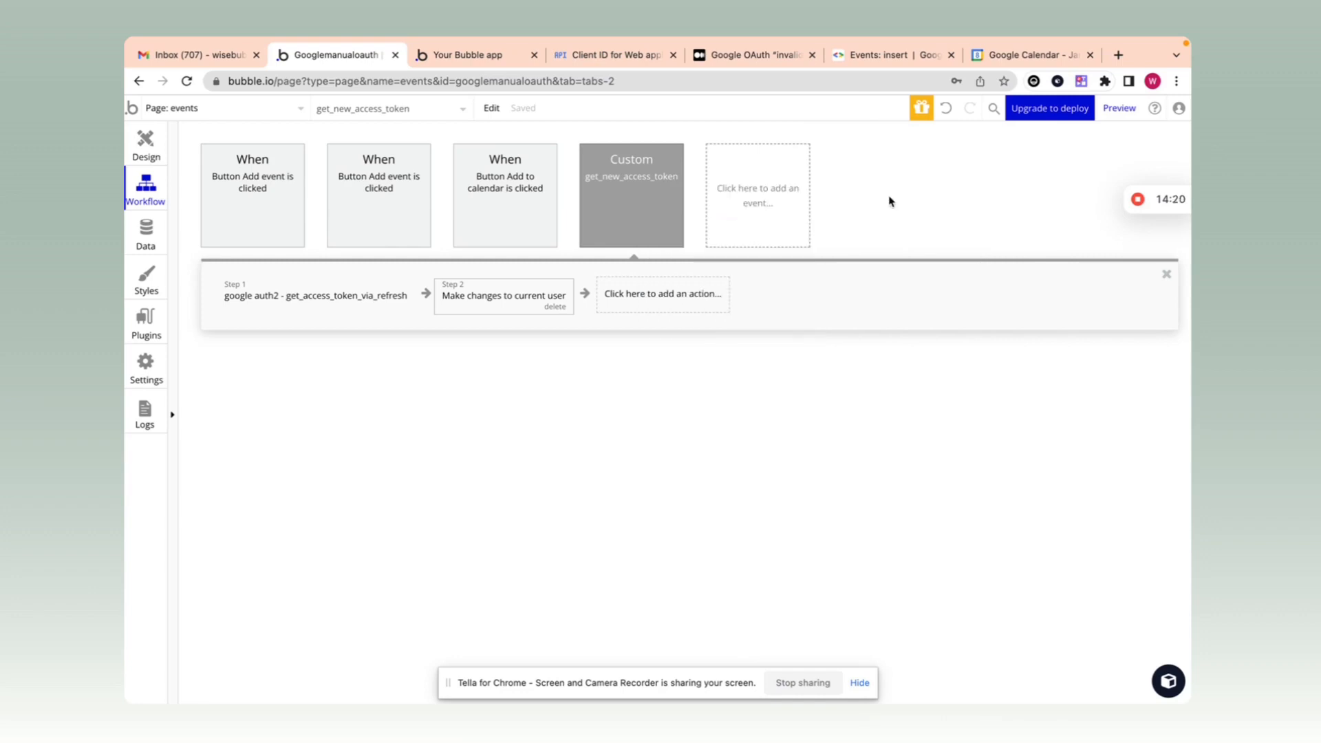
Step: Add Google calendar - Add event as the first action of the Add to calendar button's workflow
click(516, 172)
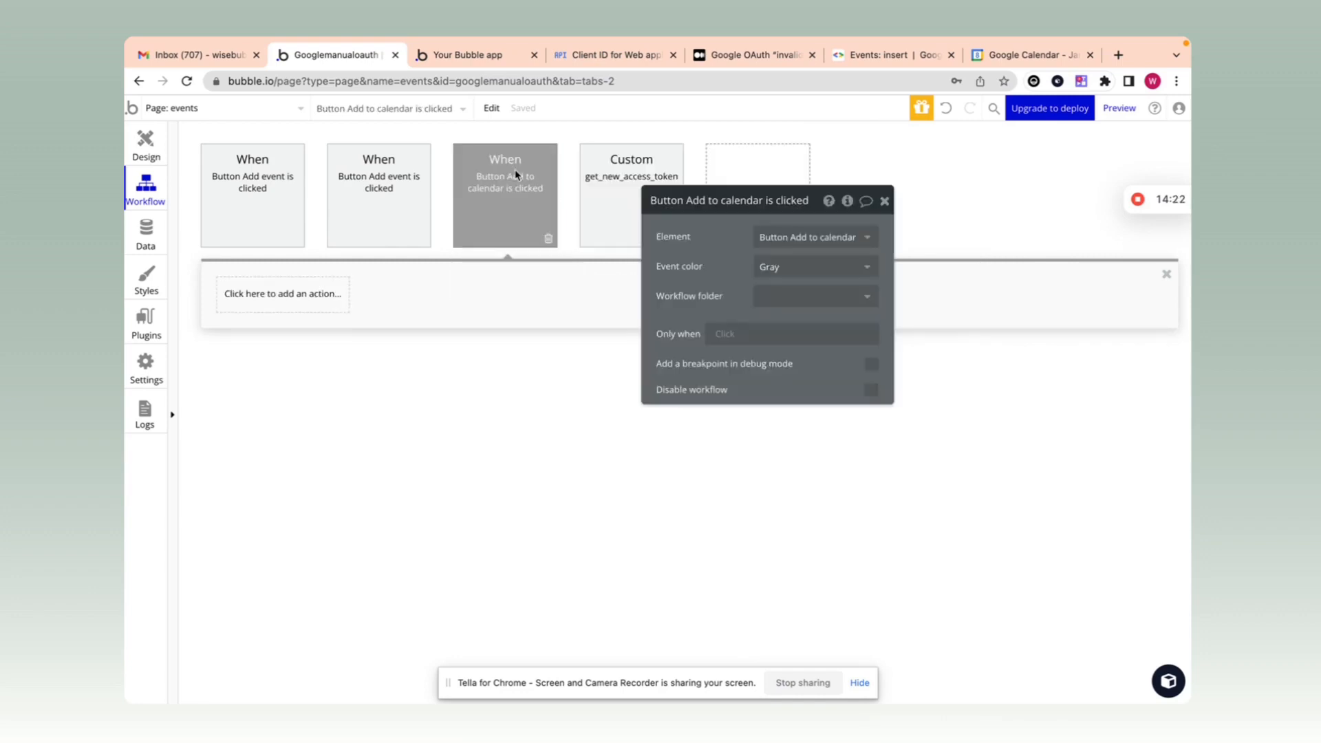
click(157, 150)
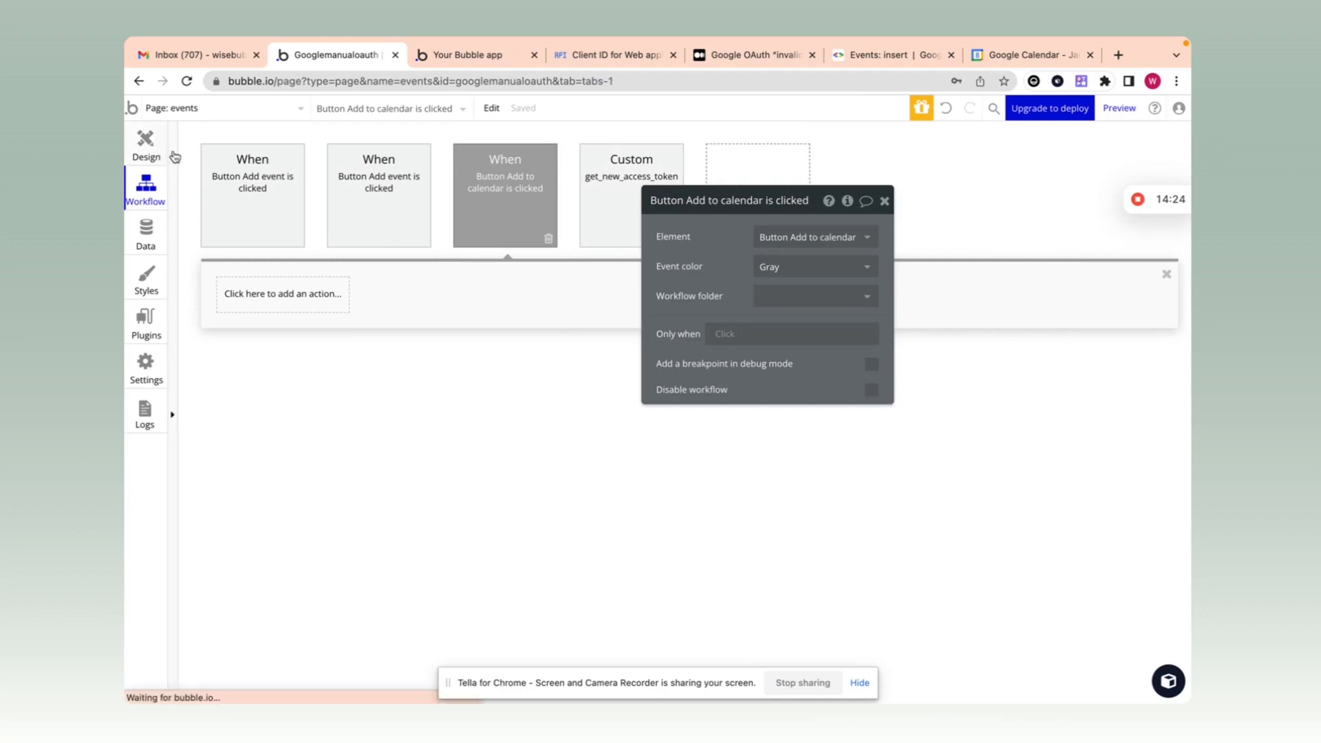
click(764, 266)
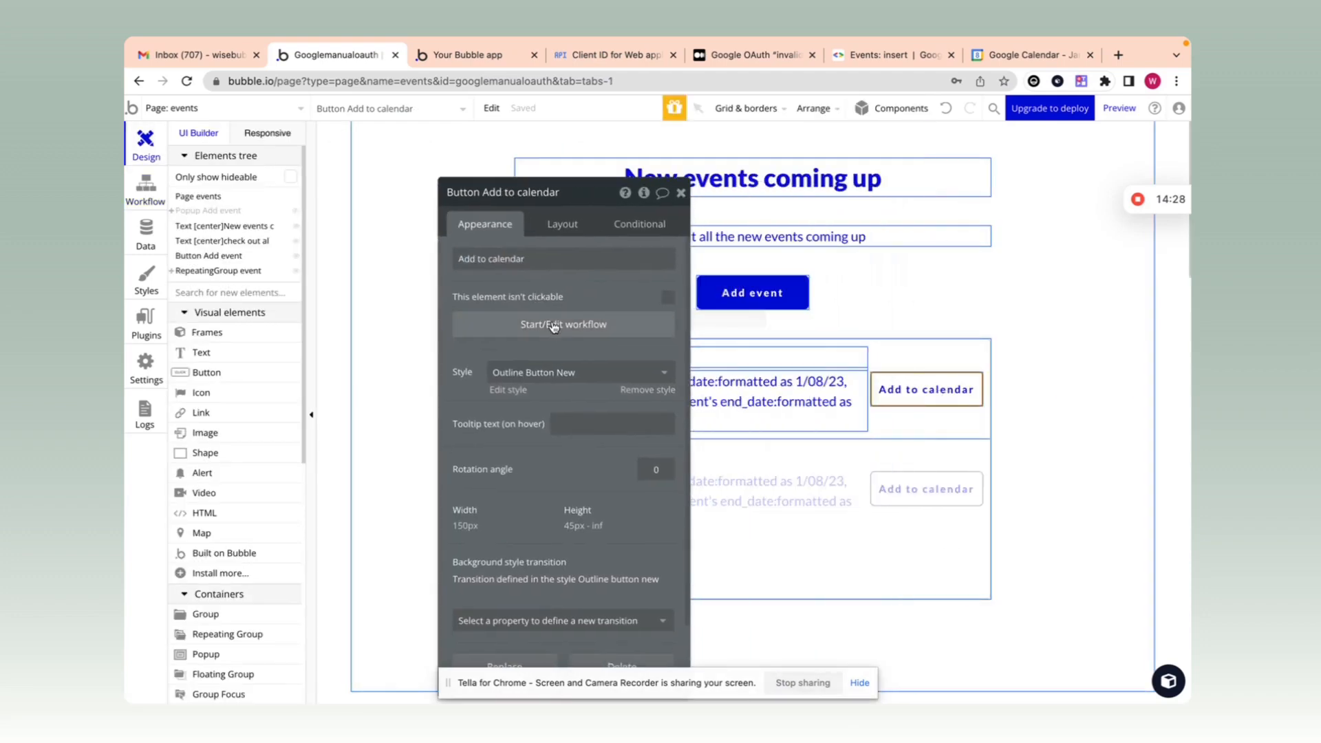
click(554, 324)
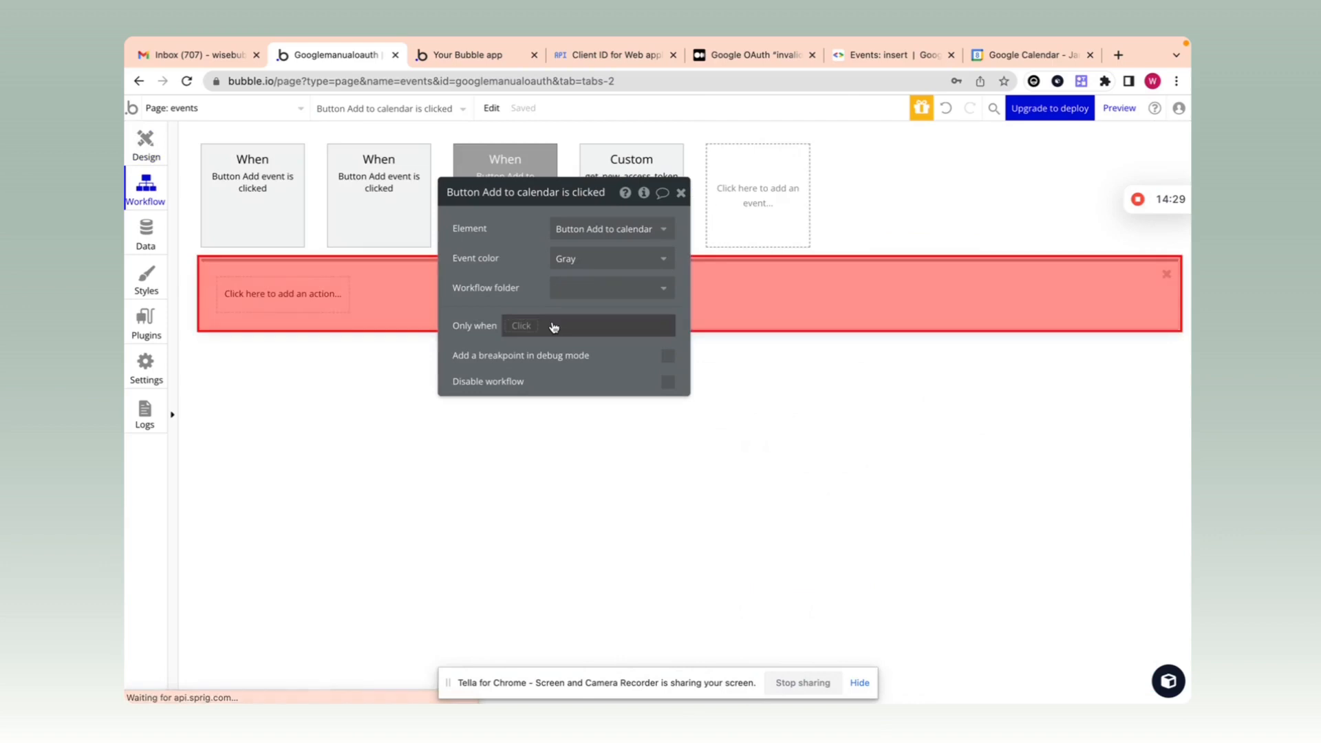
click(297, 303)
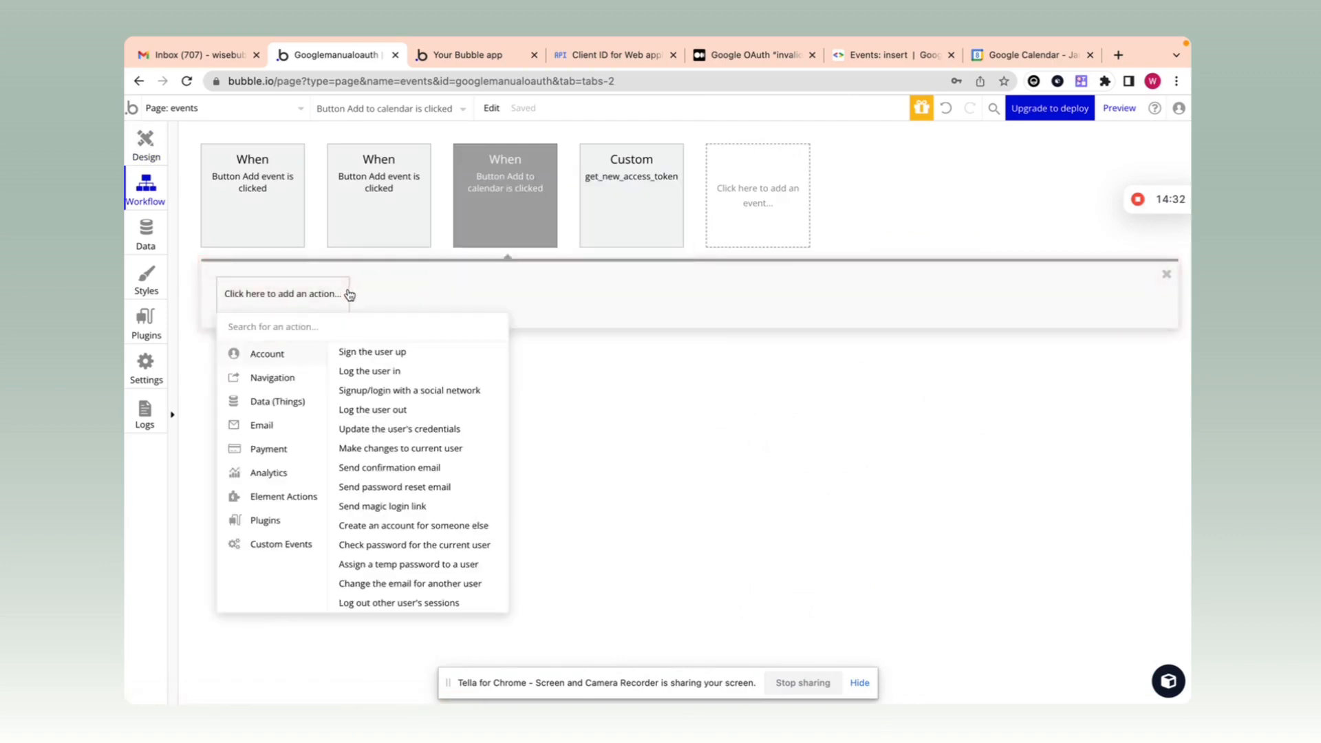
mouse_move(274, 521)
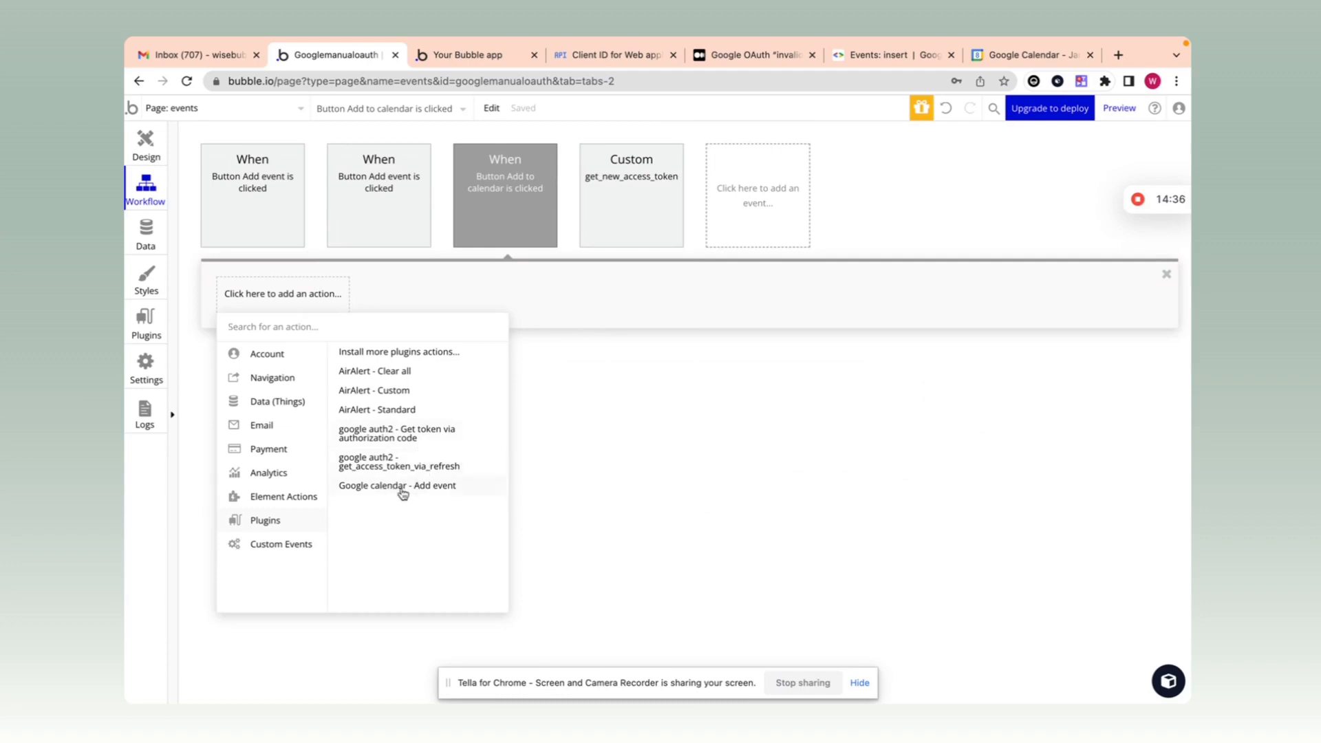
click(429, 493)
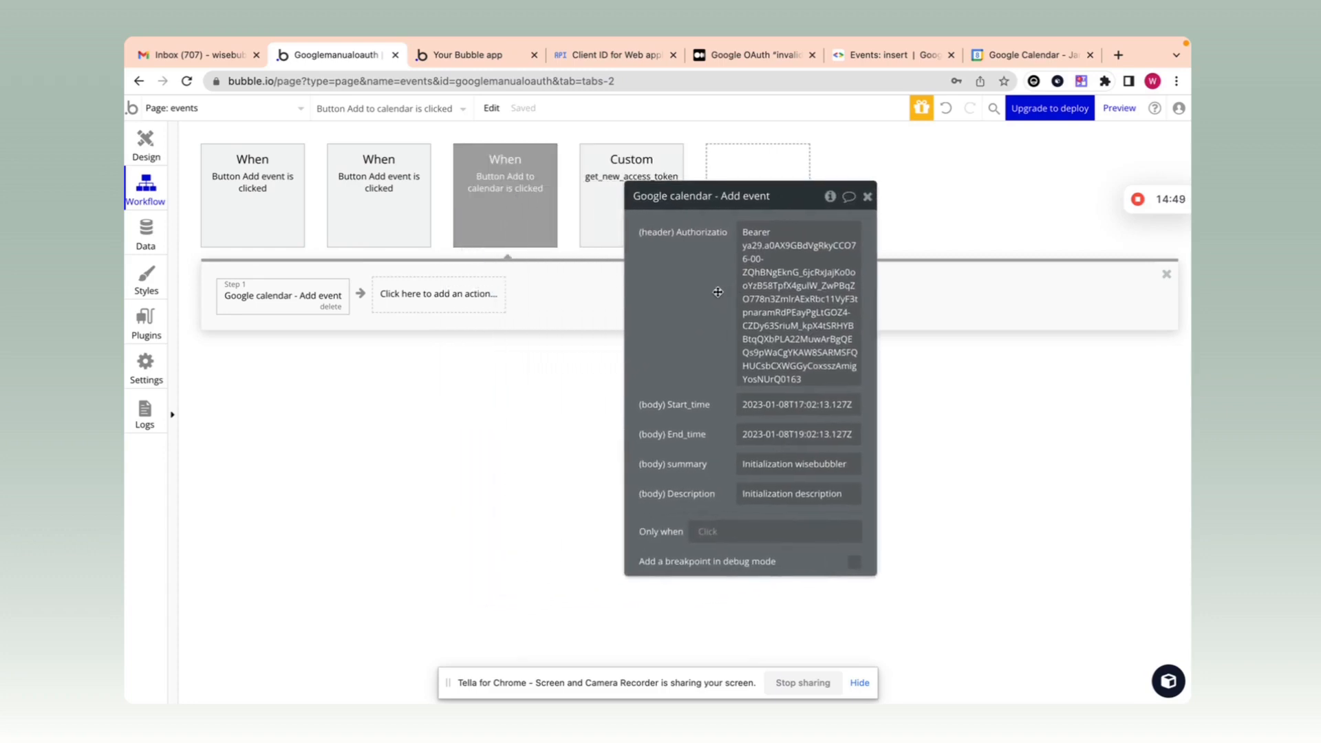
Step: Add a 'Trigger a custom event' step for get_new_access_token and move it before the calendar step
click(396, 301)
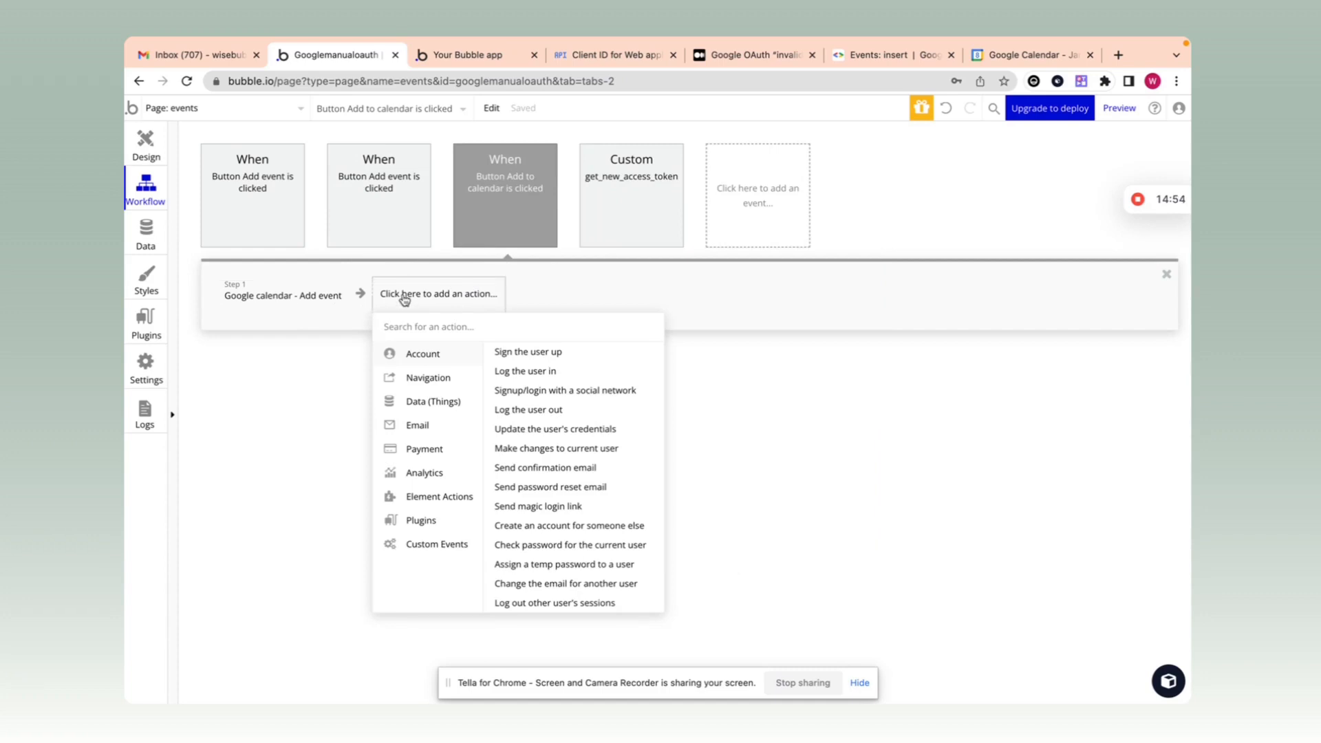
text(tri)
click(427, 351)
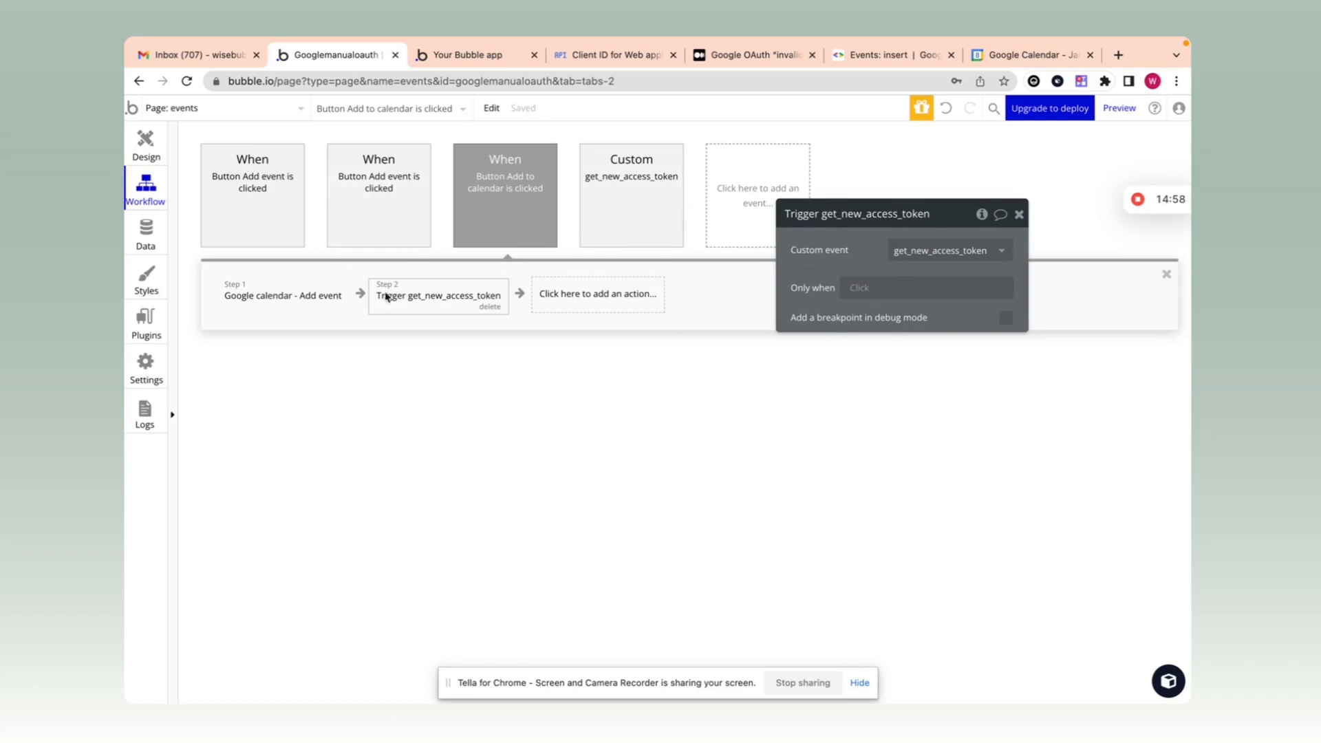
drag(413, 300, 268, 294)
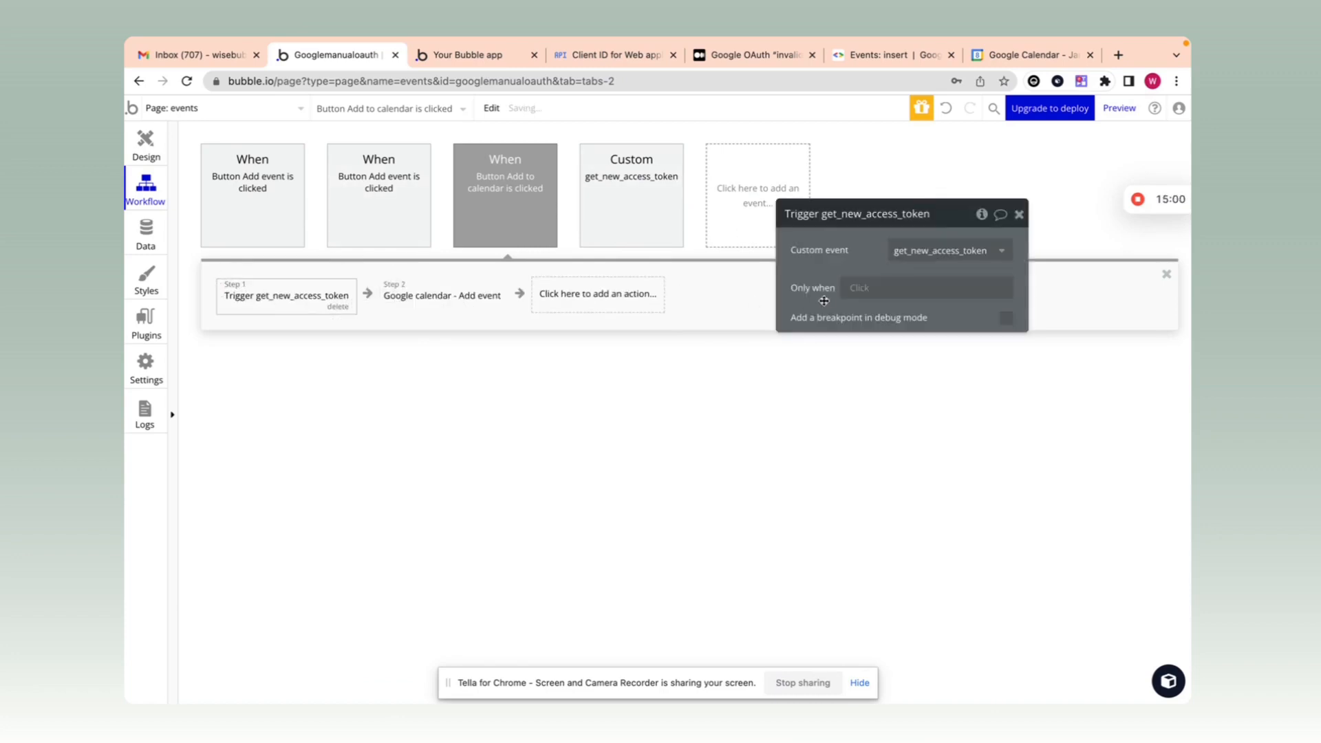
Step: Run the trigger only when Current User's expires token date < Current date/time
click(860, 288)
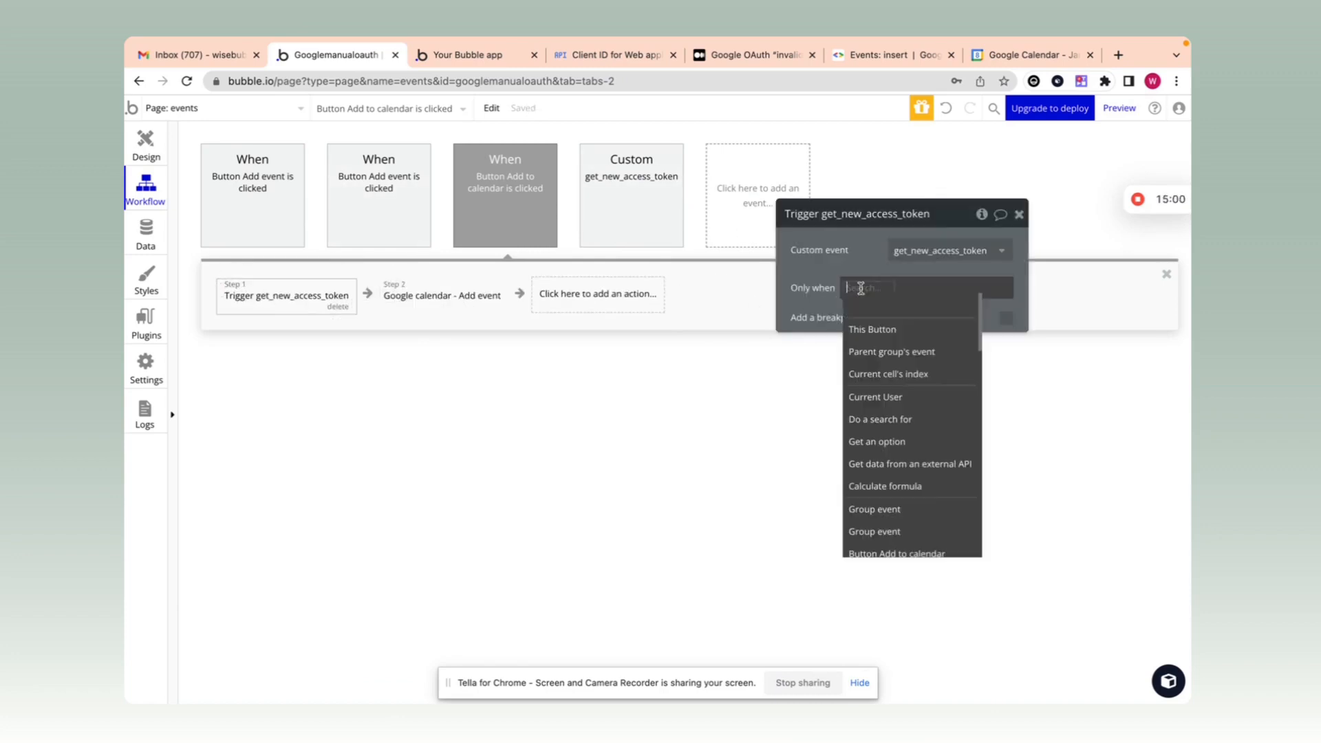
click(907, 397)
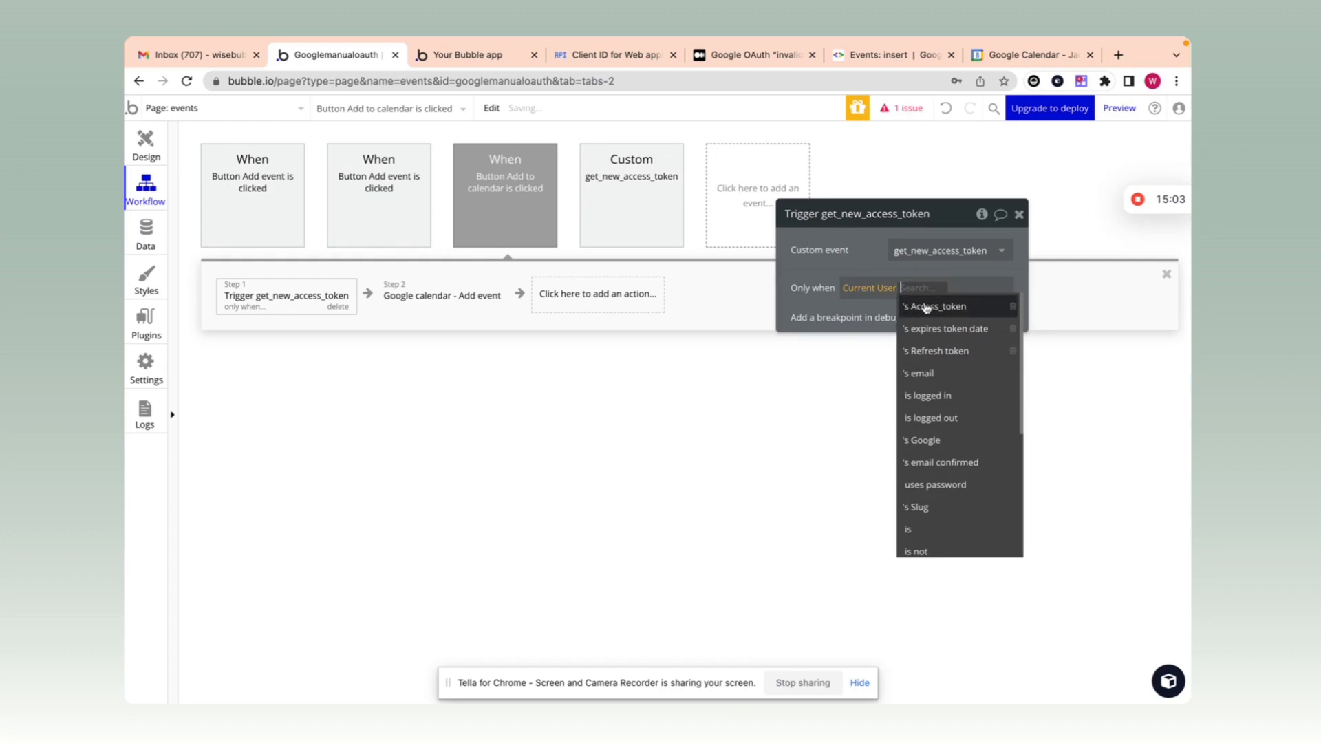
click(968, 335)
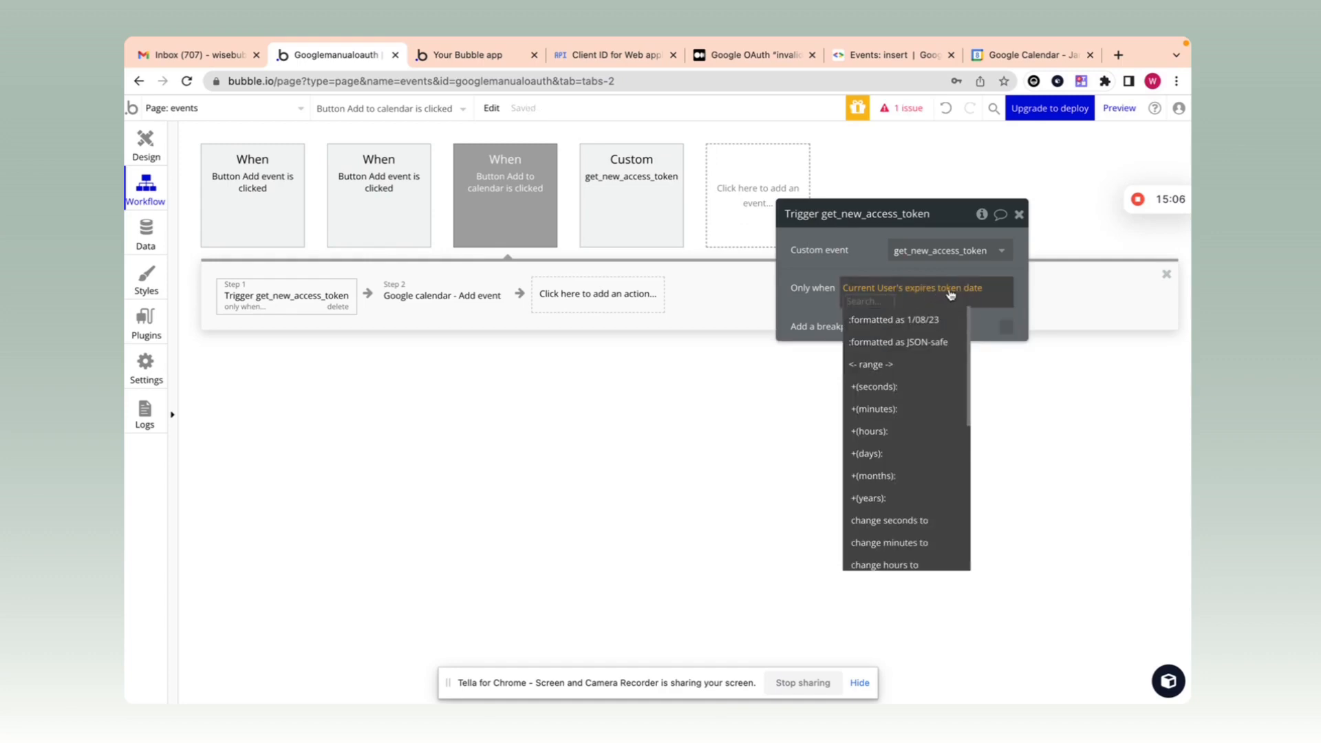
scroll(894, 482, down, 5)
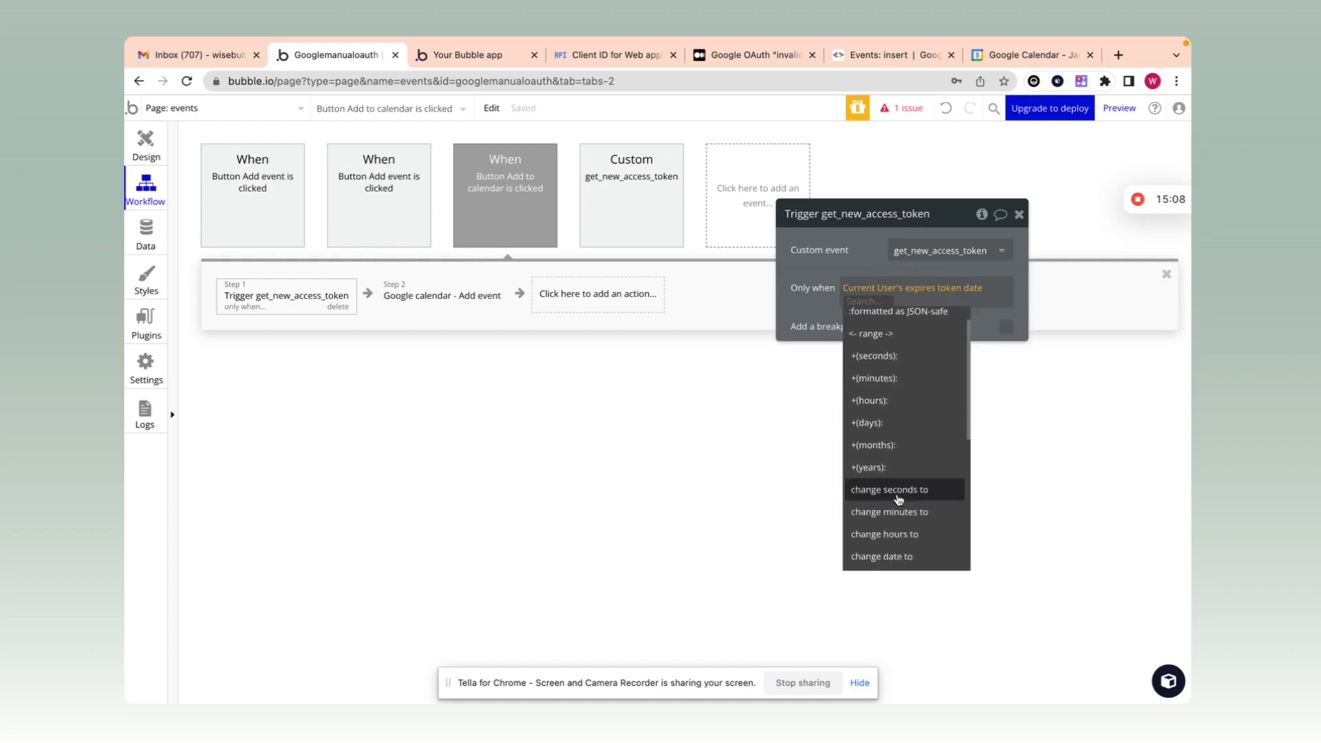
scroll(897, 498, down, 1)
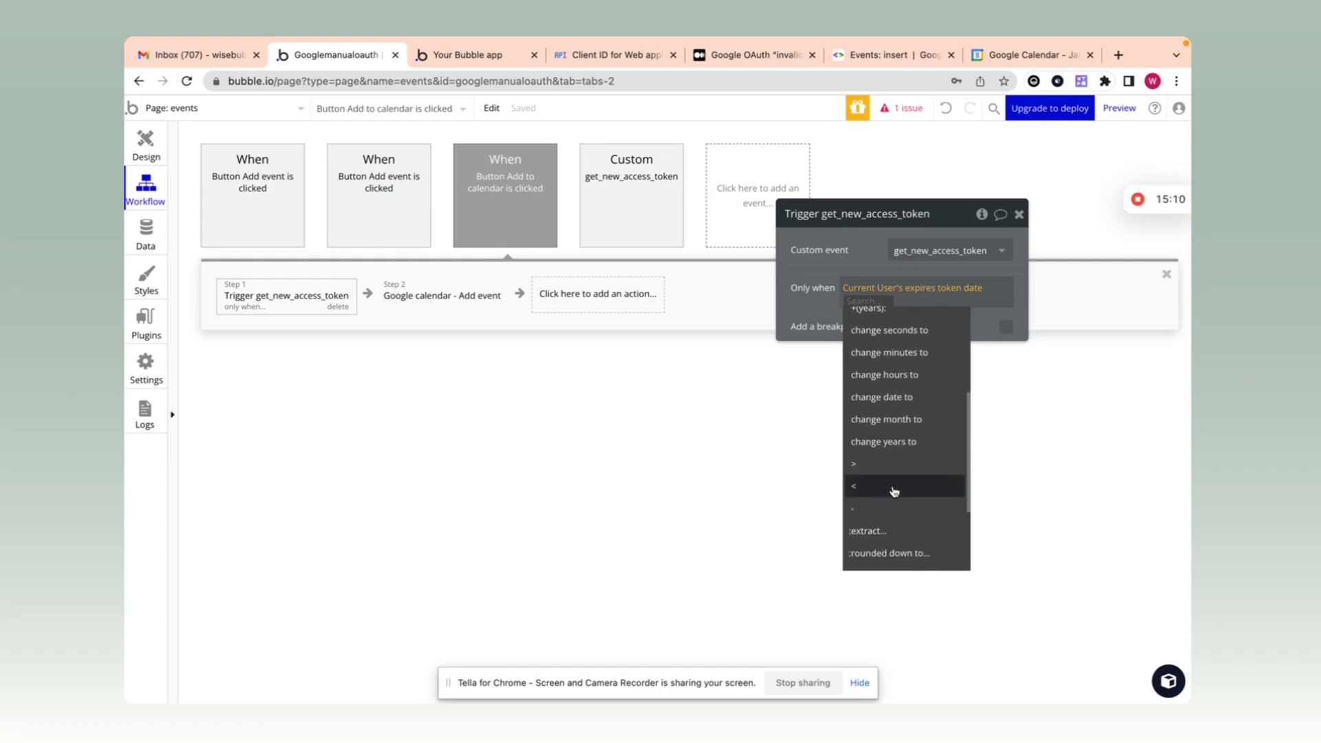
click(893, 492)
text(c)
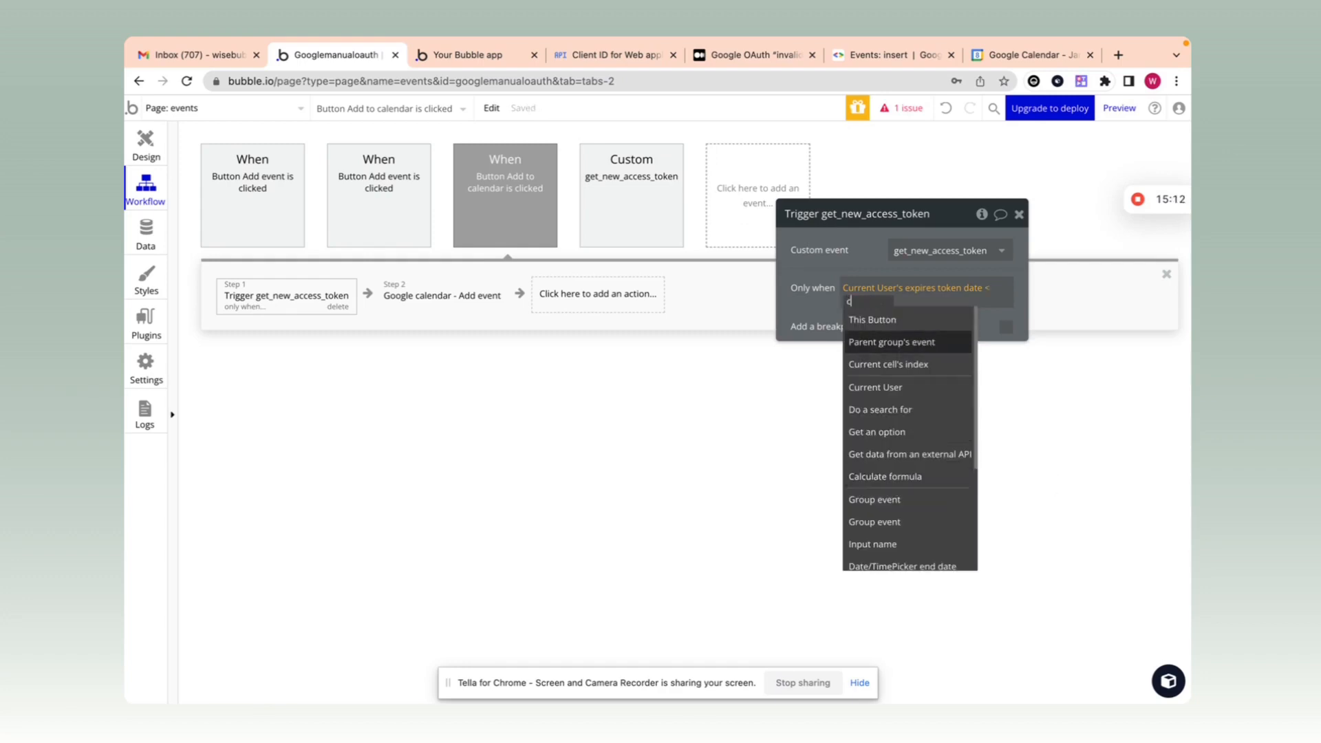
text(urrent date/time)
drag(874, 264, 859, 272)
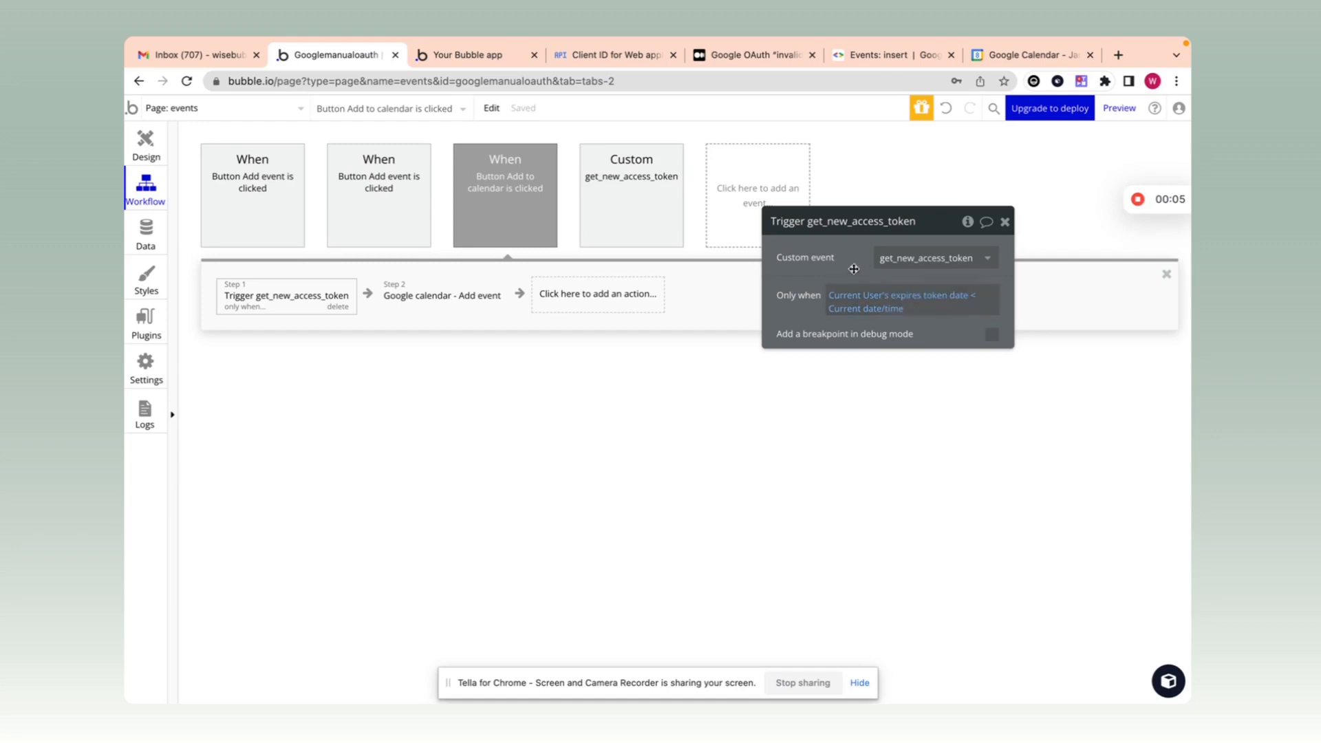
drag(835, 267, 842, 261)
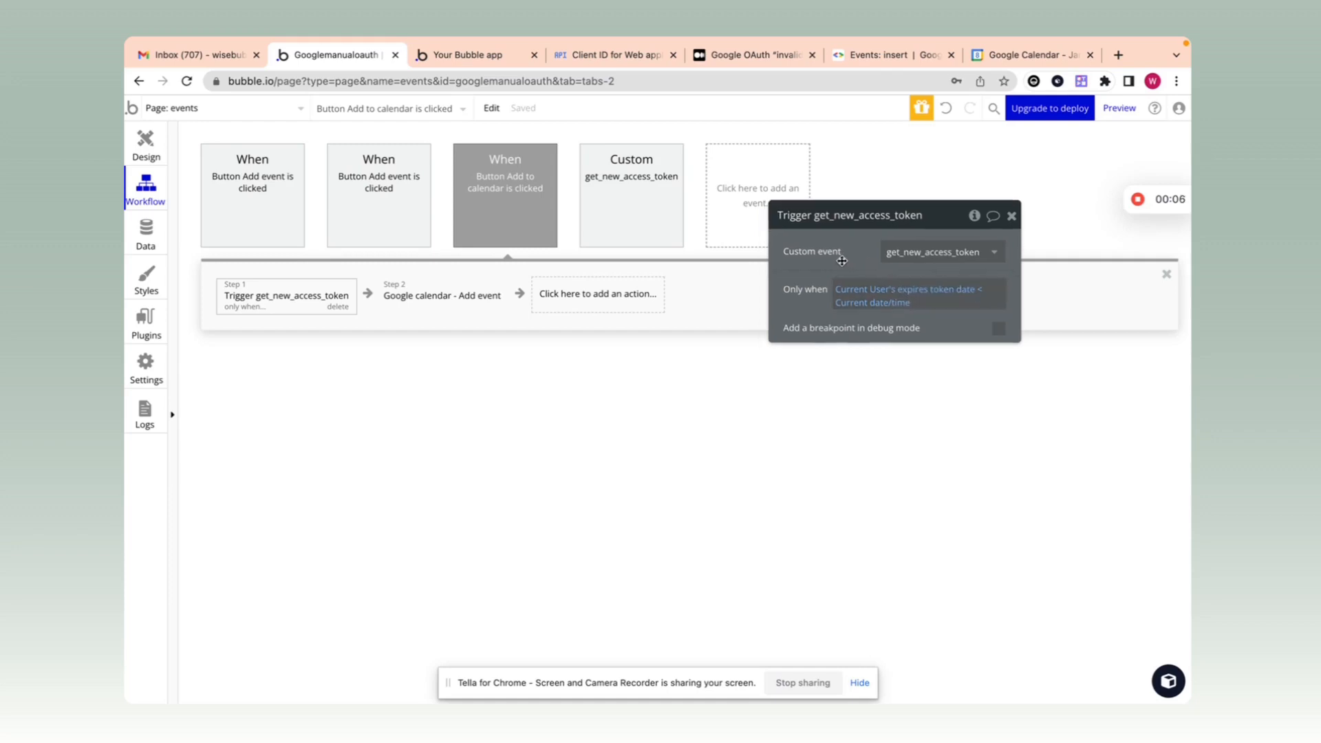
Step: Clear the hard-coded bearer token from the Add event step's Authorization header
click(427, 304)
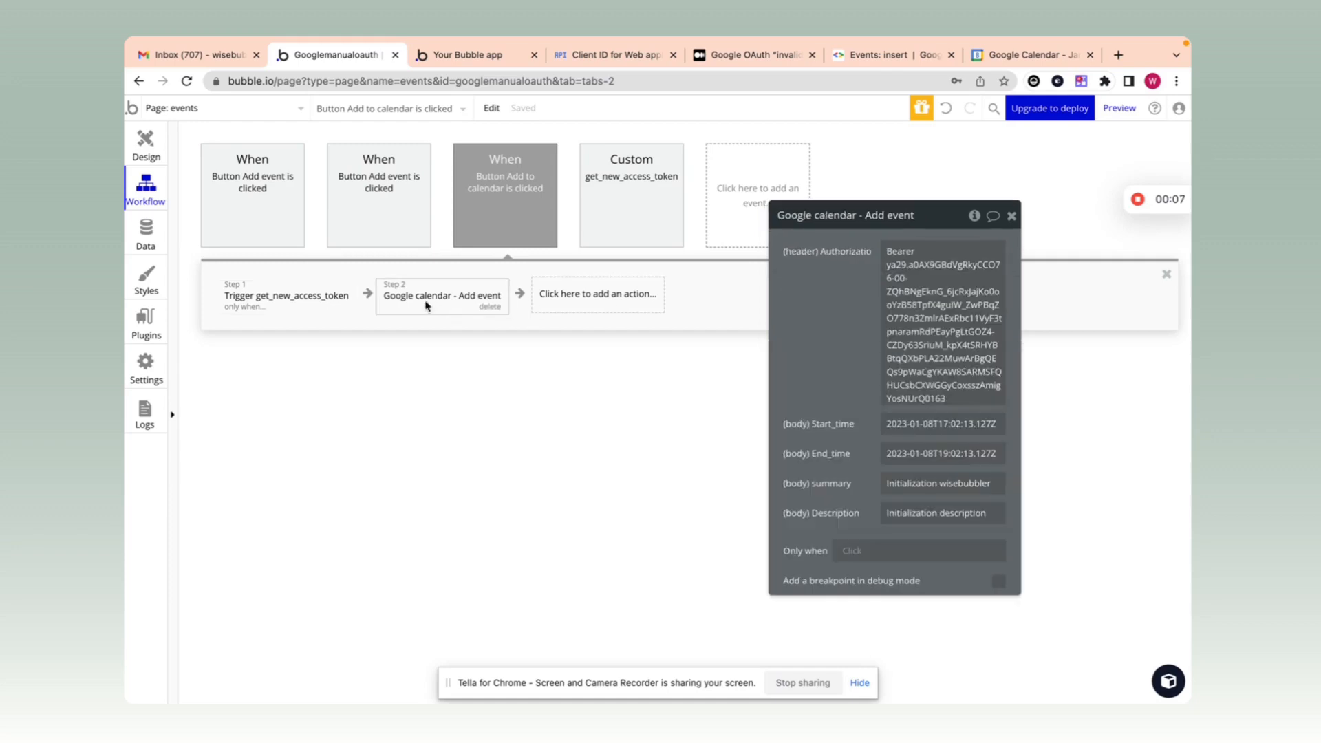
click(899, 271)
drag(928, 253, 803, 271)
click(830, 274)
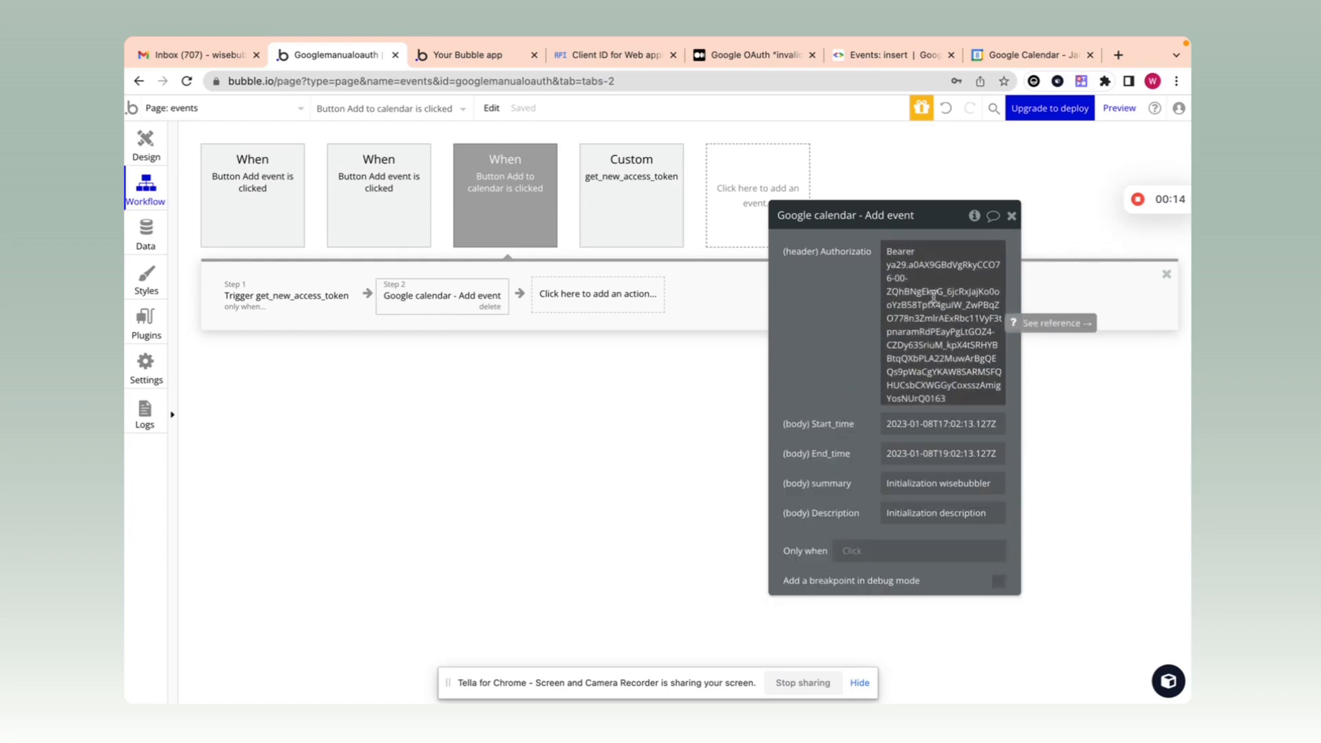
click(936, 284)
key(ctrl+a)
key(BackSpace)
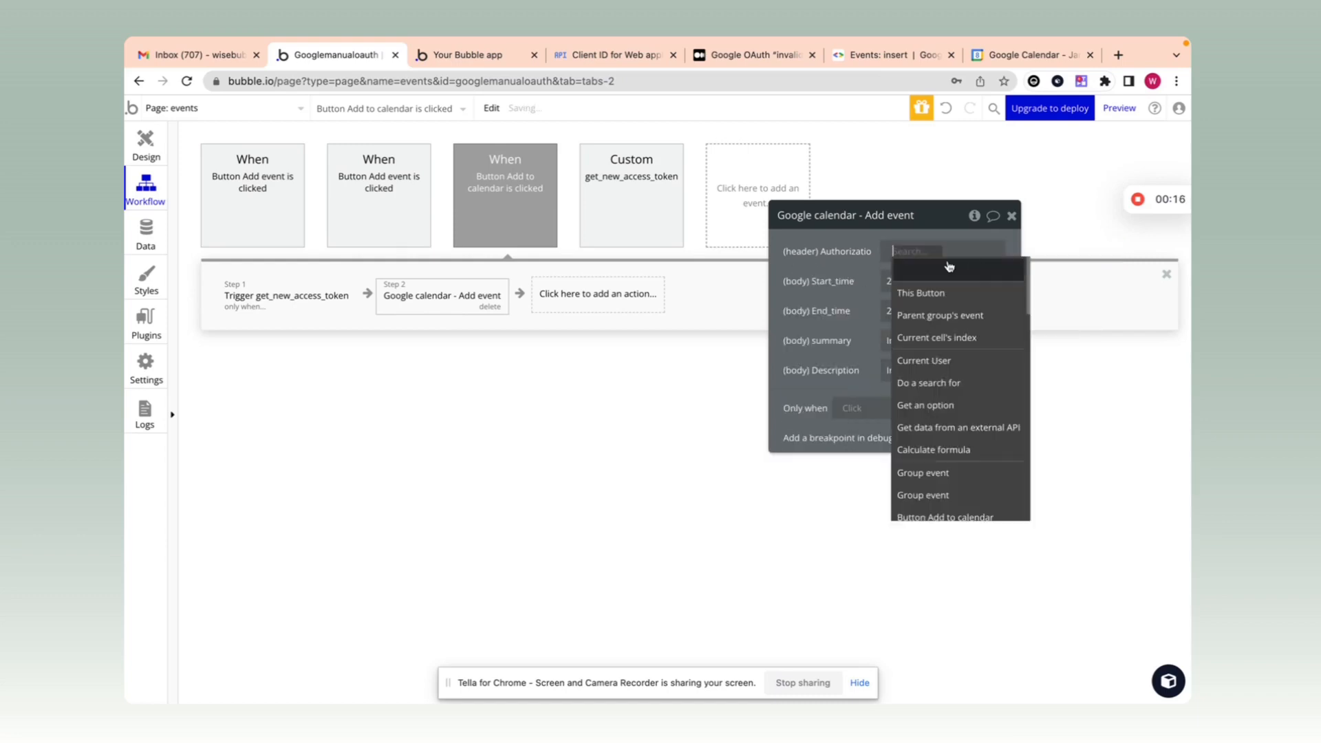
Step: Set Authorization to arbitrary text 'Bearer ' followed by Current User's Access_token
text(arb)
key(Return)
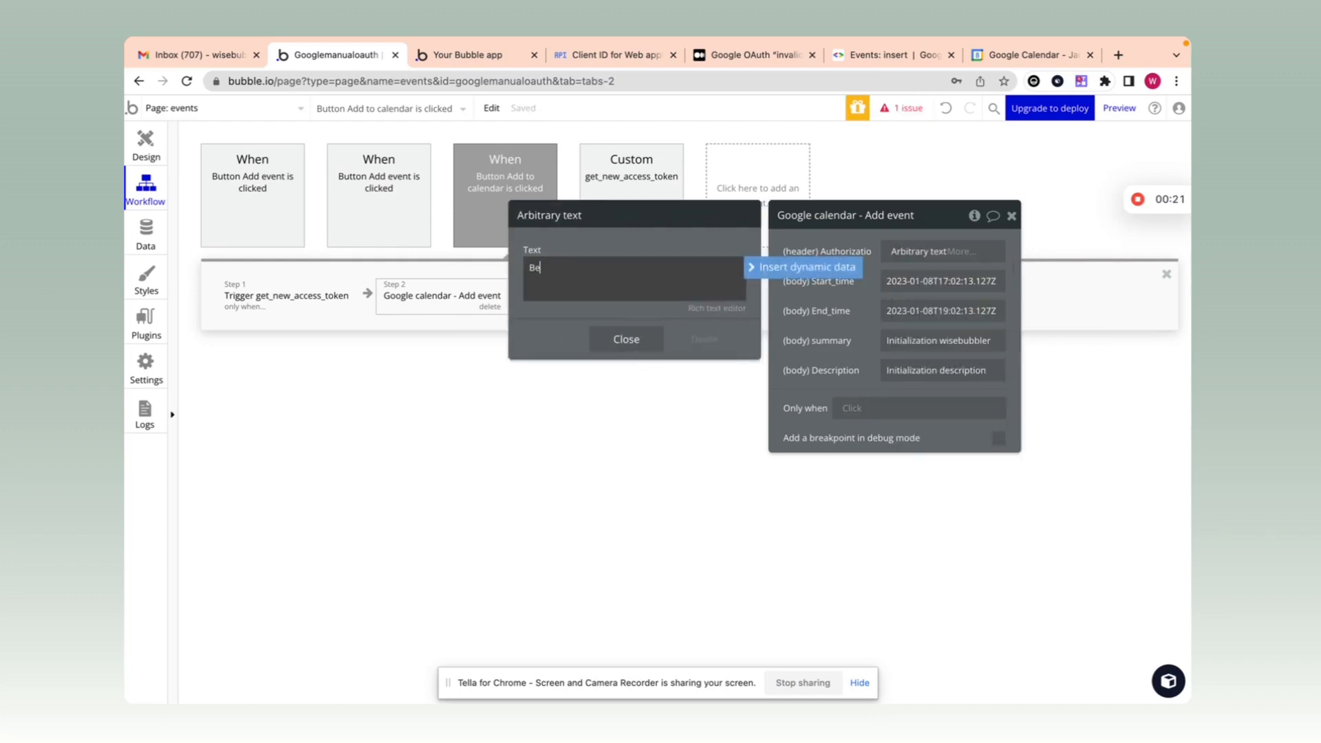
text(Bearer)
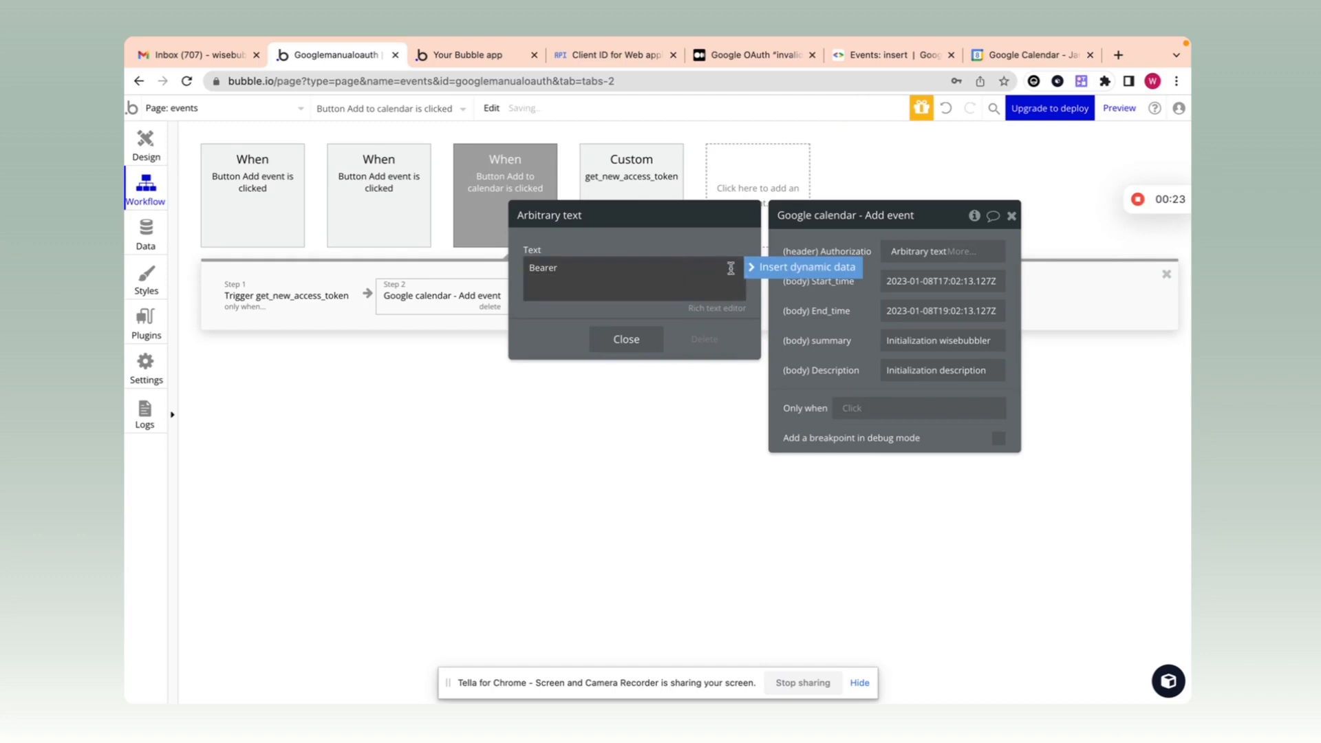
click(803, 267)
text(current)
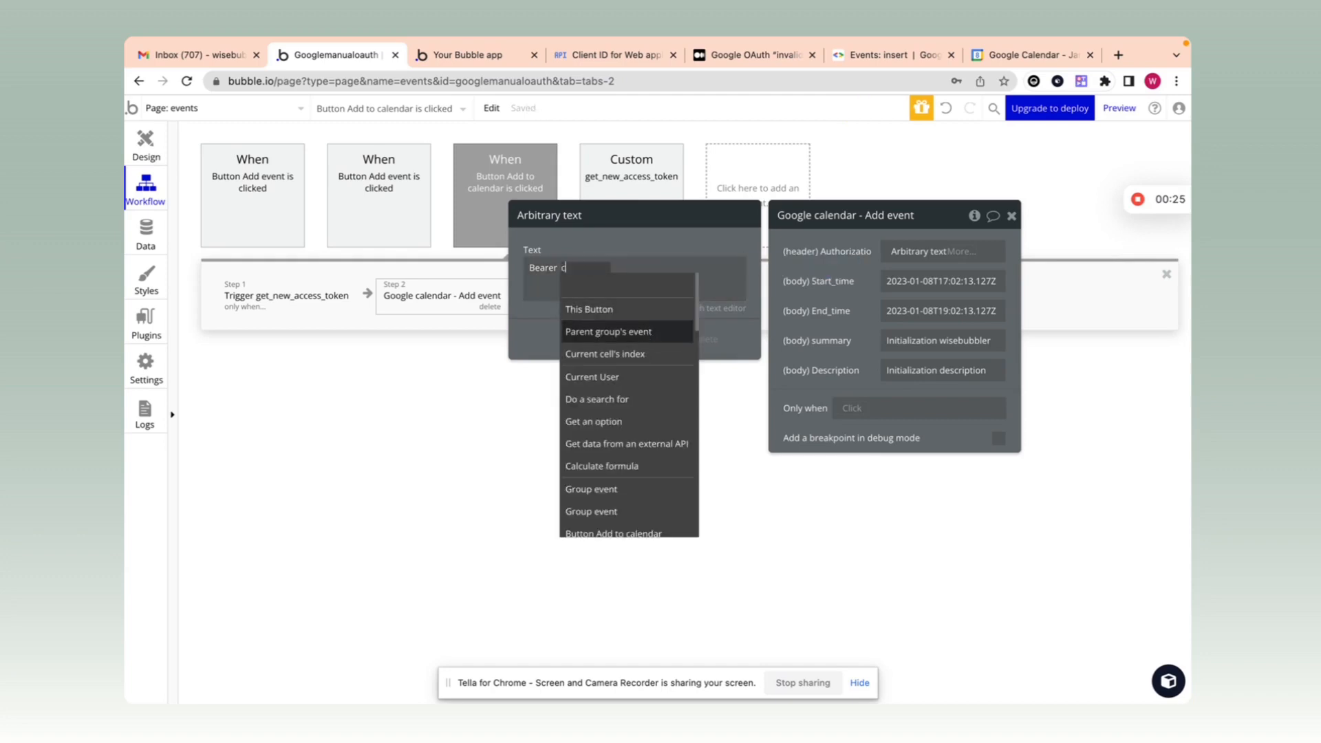
click(638, 336)
click(650, 285)
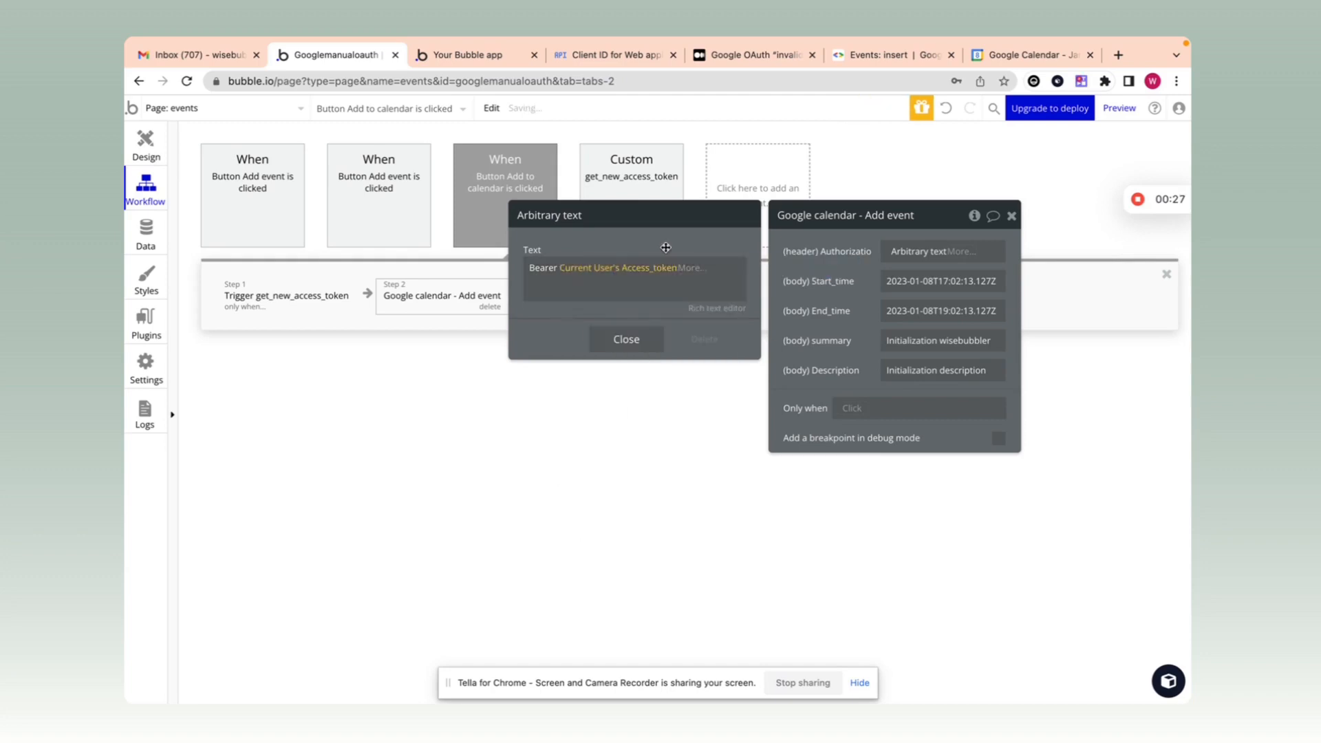
click(941, 280)
drag(853, 281, 764, 276)
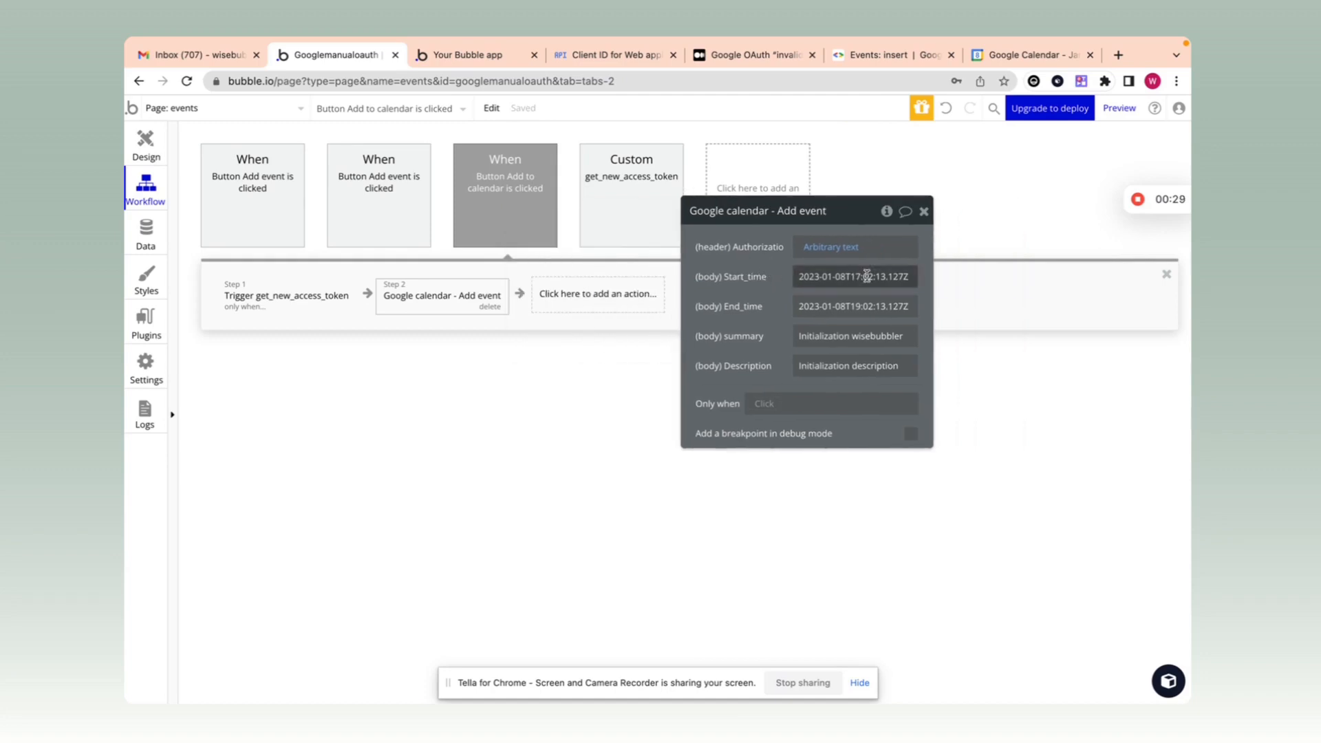
Step: Base Start_time on the parent group's event, checking the cell group's data source in the design view
click(970, 275)
click(853, 341)
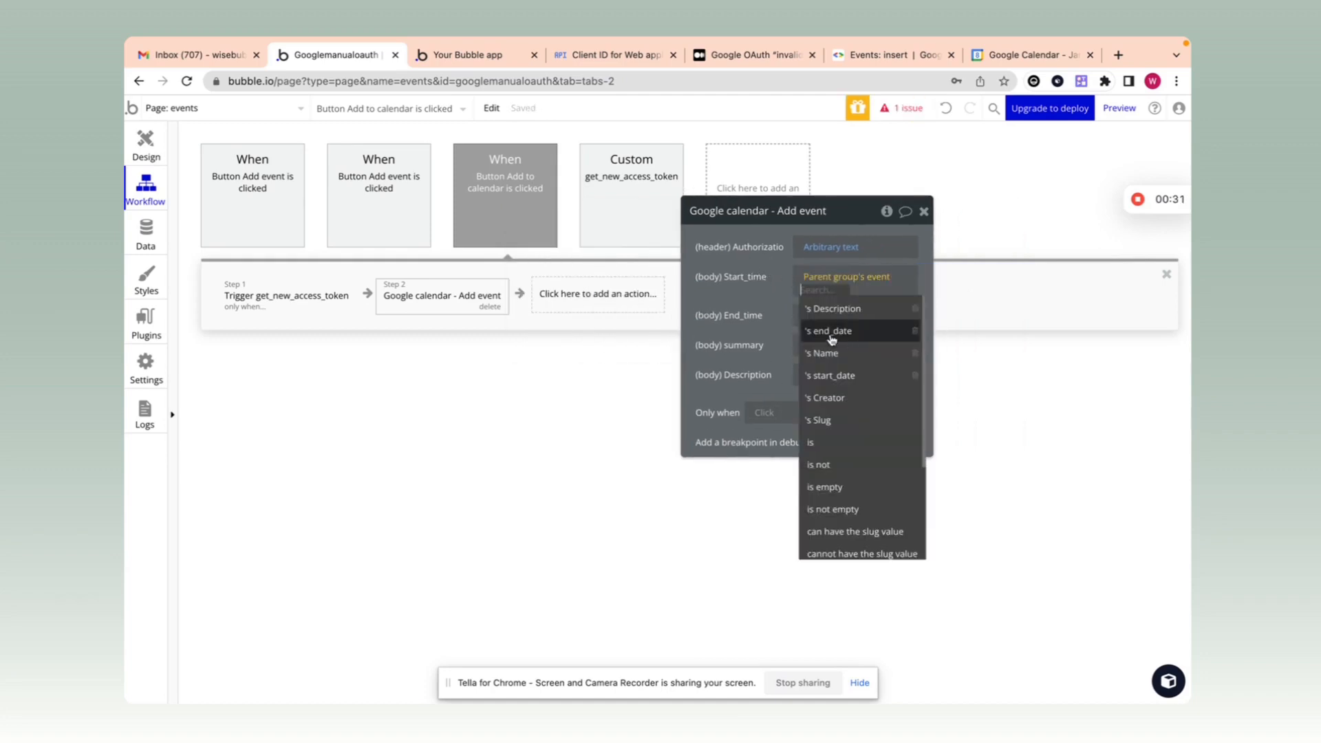
click(147, 165)
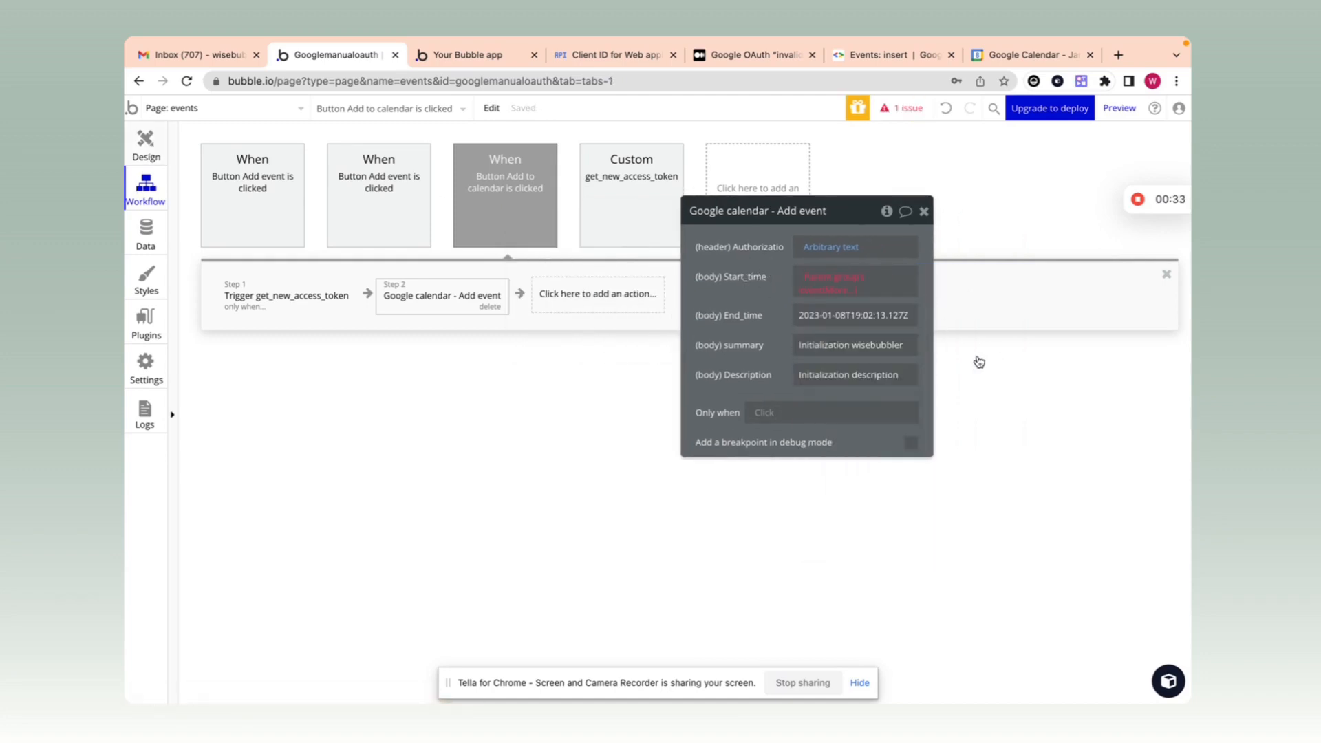
click(147, 144)
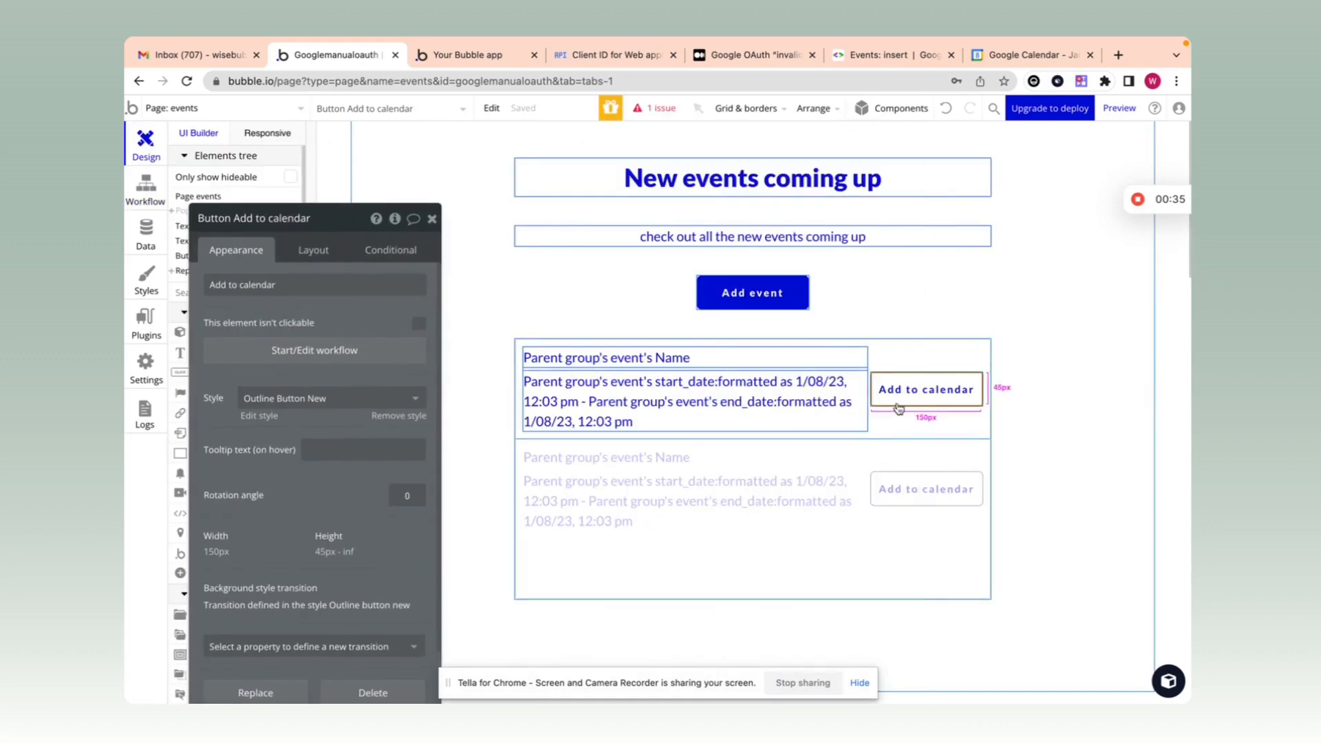
click(924, 362)
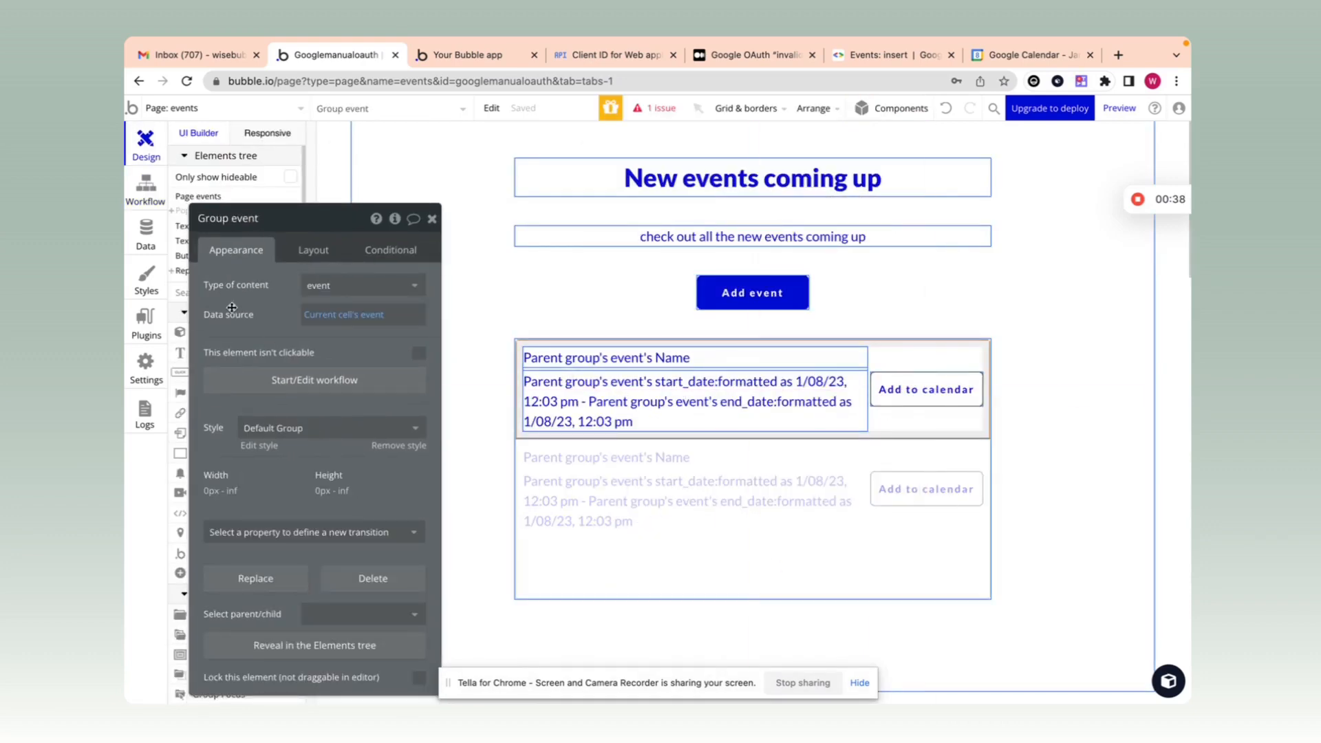
click(935, 411)
click(936, 409)
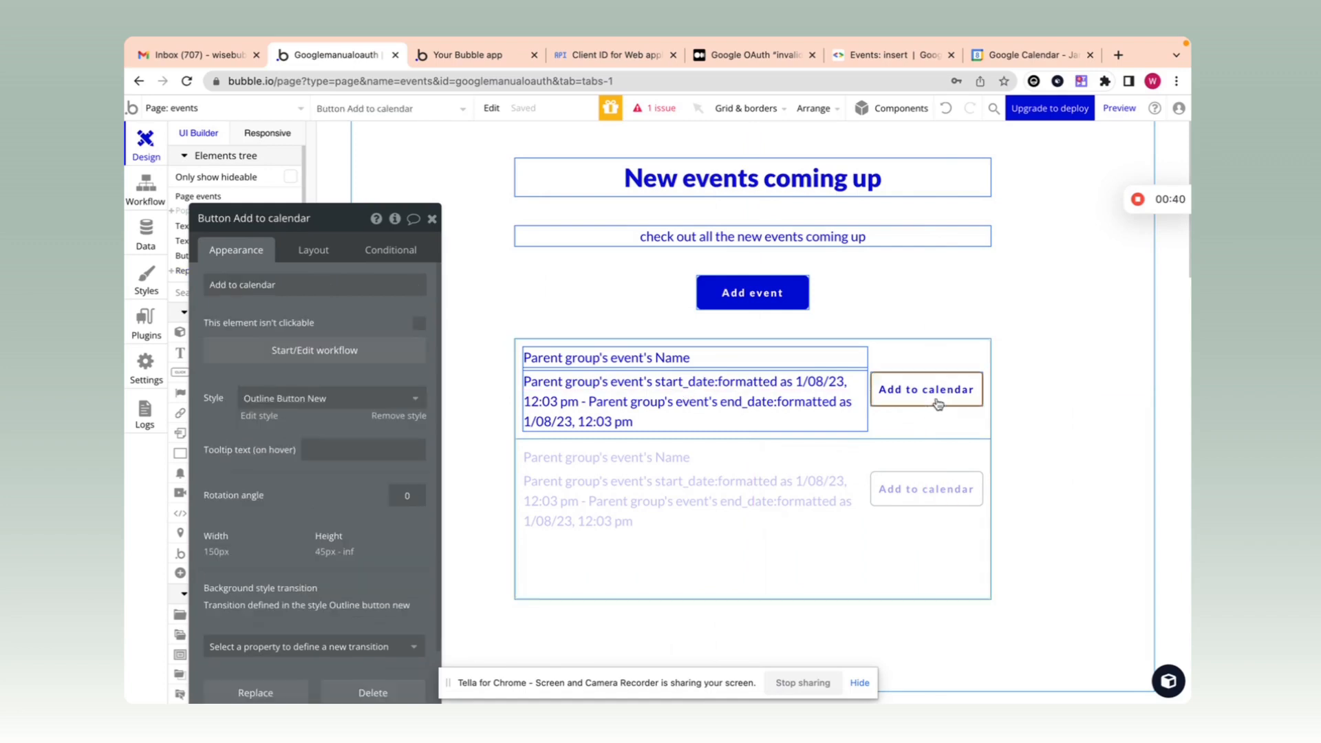
click(912, 357)
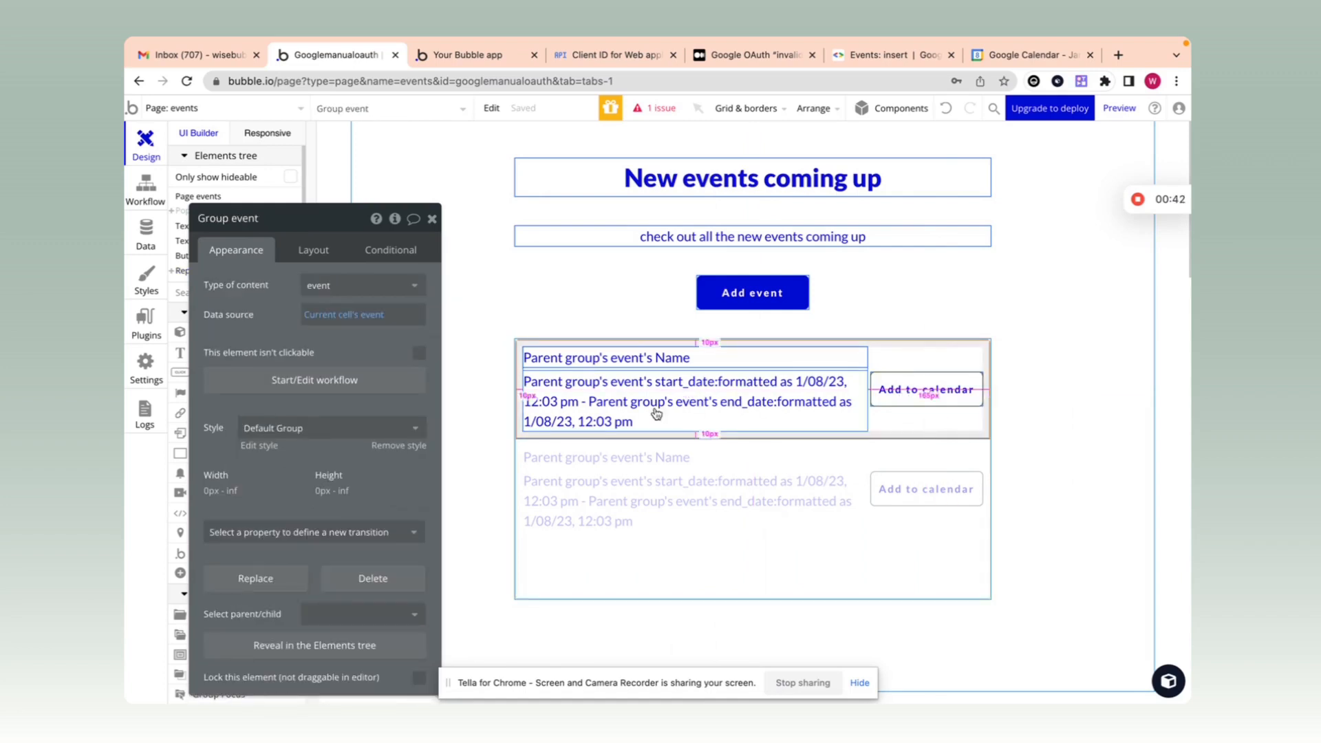
click(921, 389)
click(333, 348)
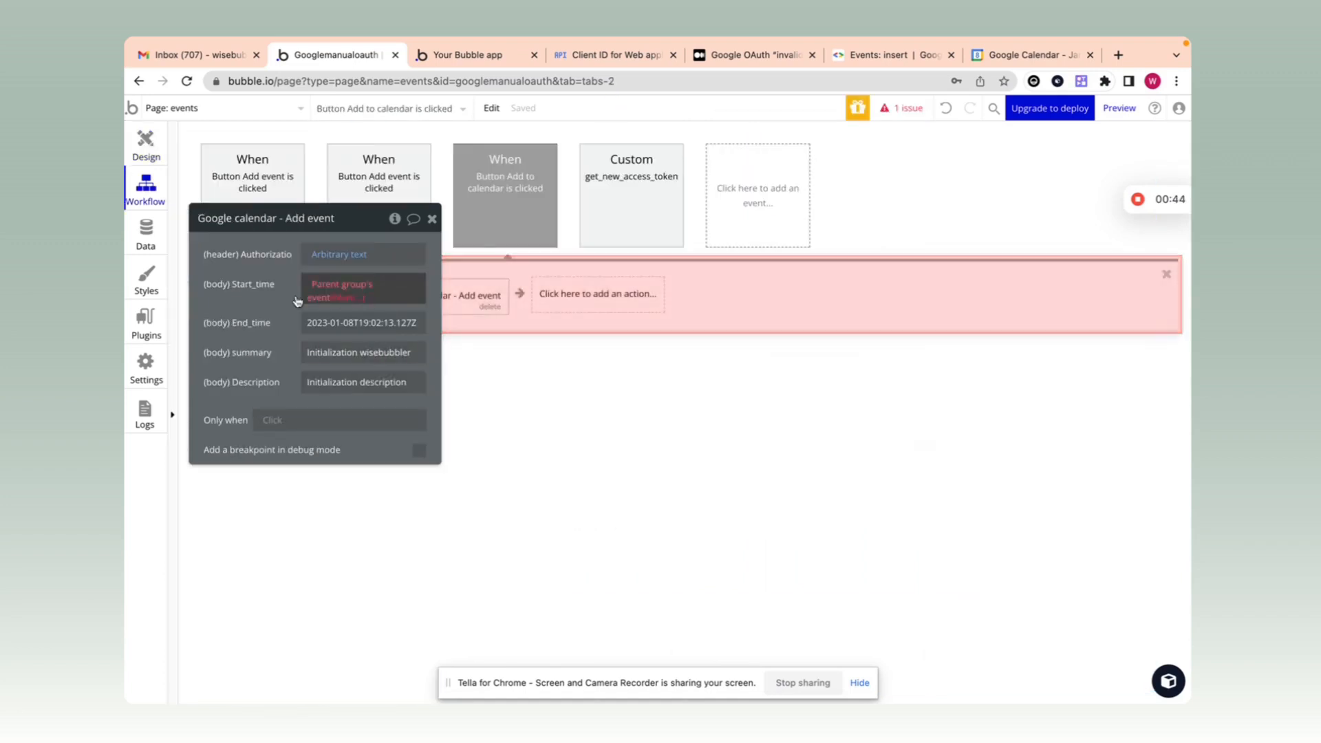
Step: Set Start_time to the event's start_date formatted as Simplified extended ISO
click(659, 302)
click(658, 301)
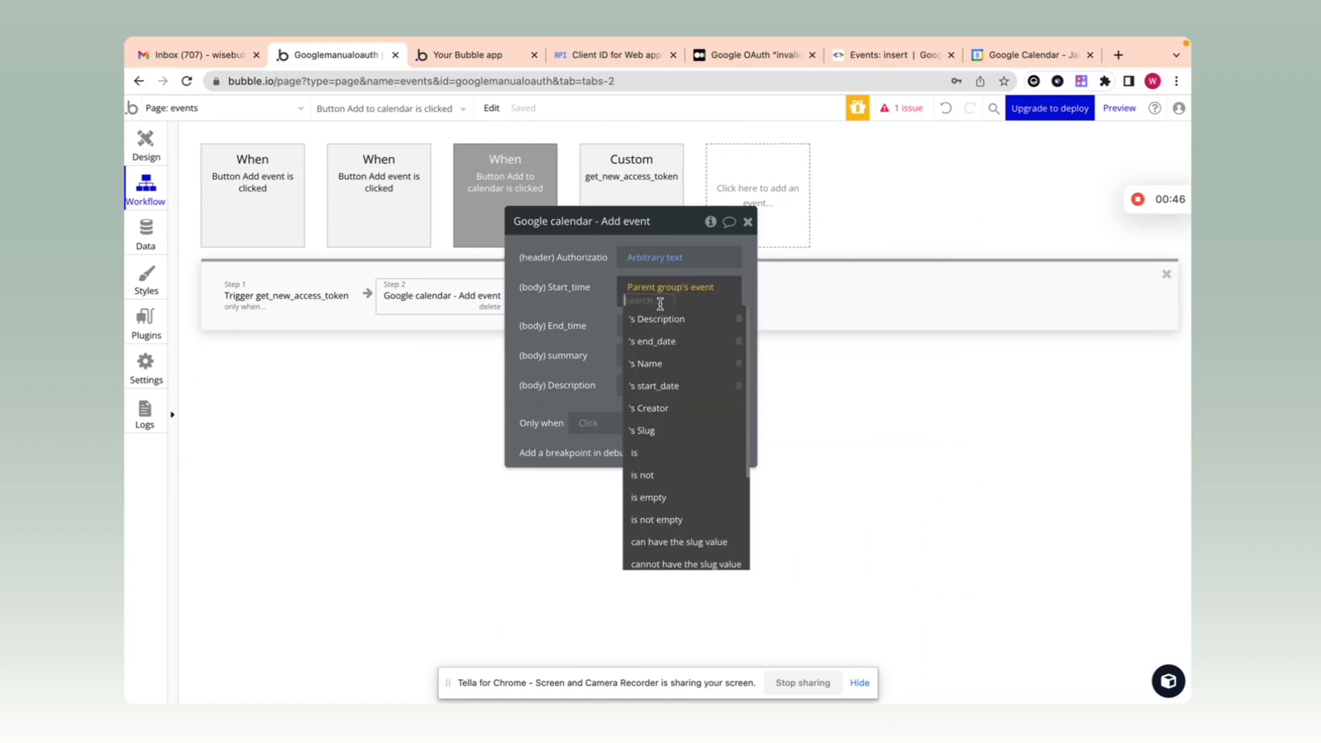
text(st)
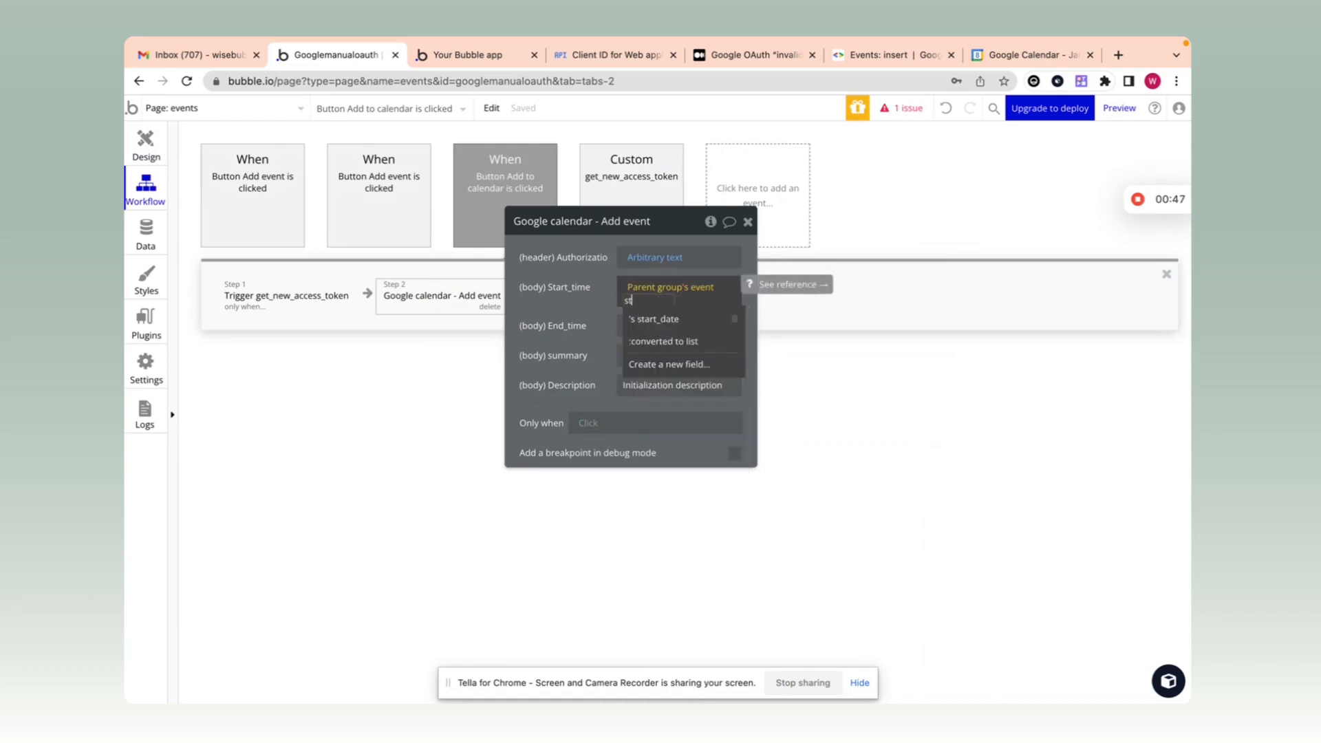
click(665, 319)
click(677, 302)
click(784, 342)
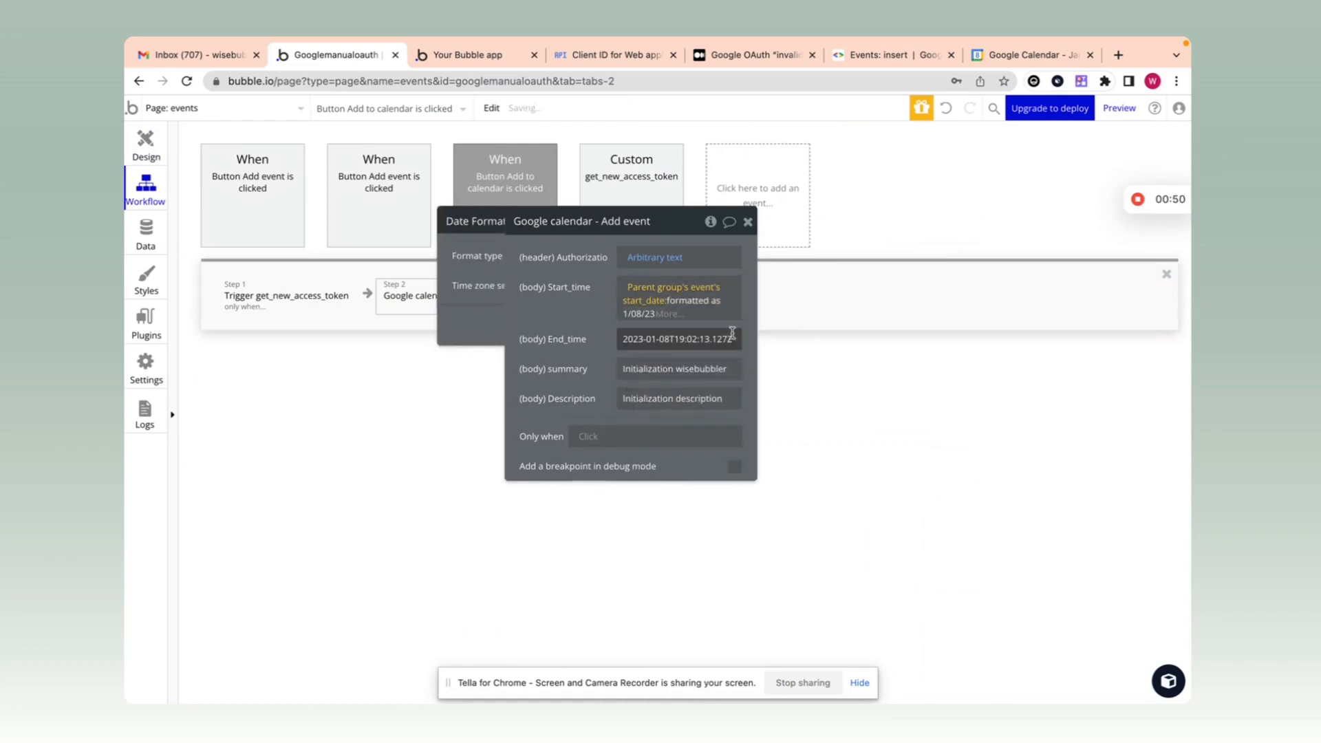
click(374, 256)
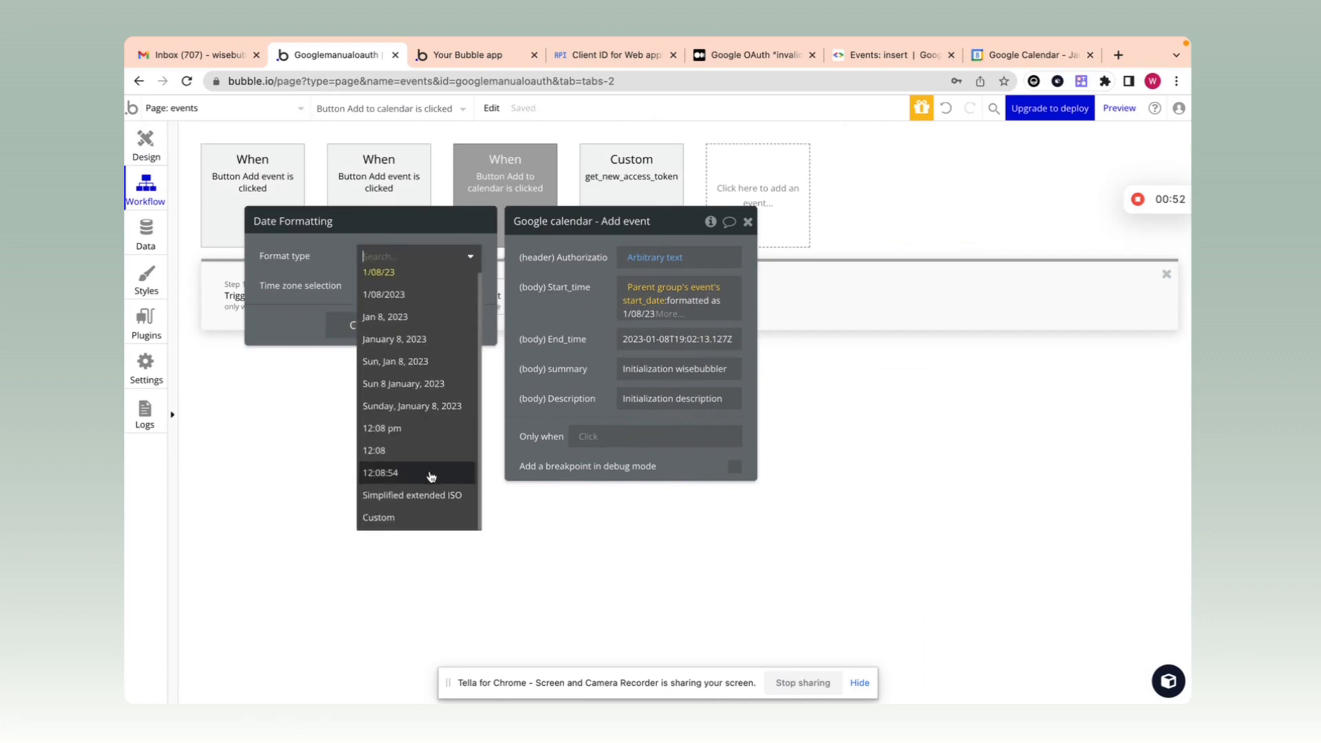
click(445, 506)
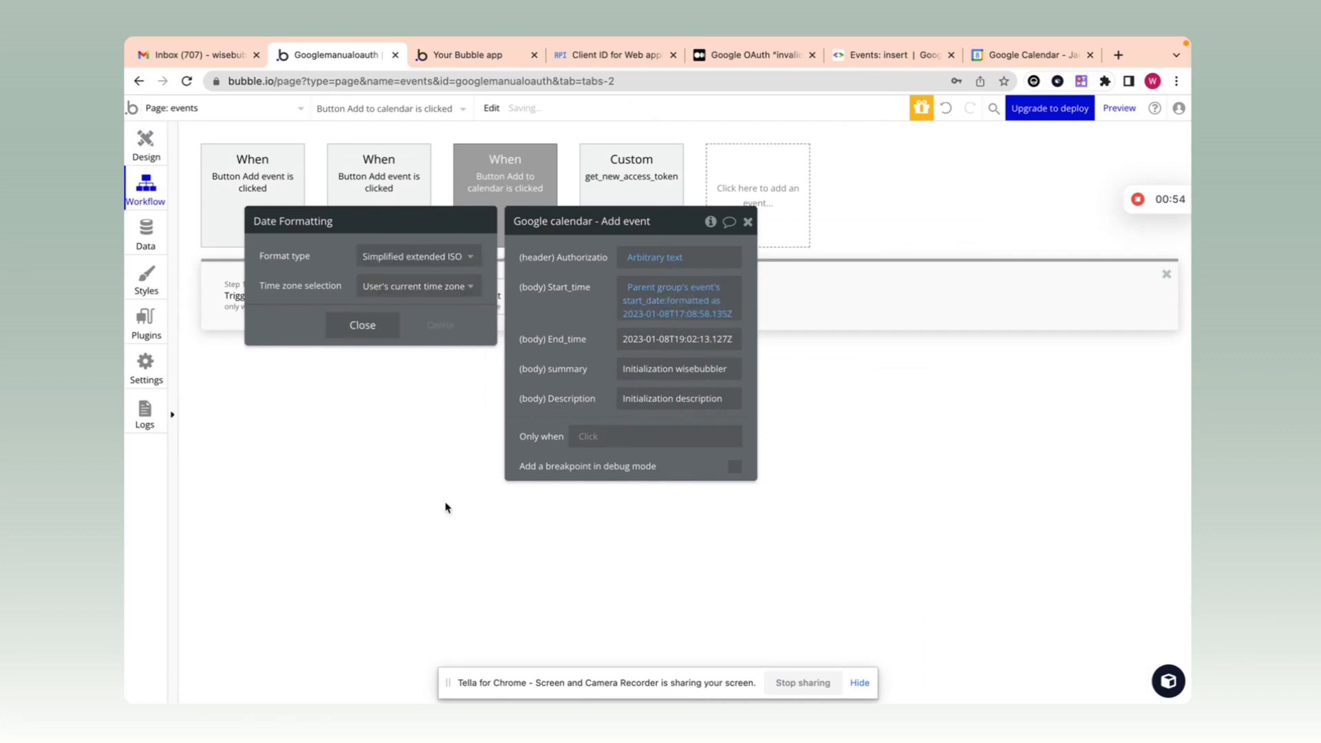
click(557, 373)
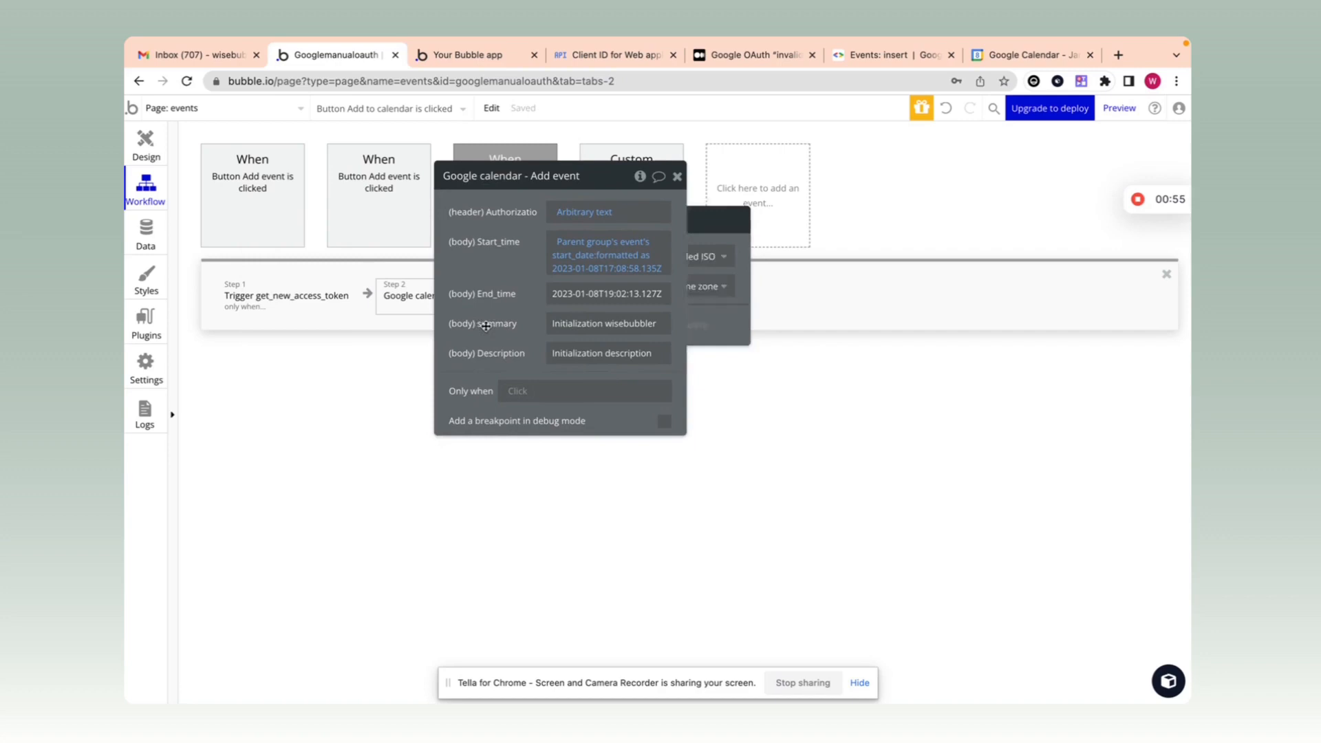
Step: Replace the hard-coded End_time with the event's end_date formatted as Simplified extended ISO
click(593, 292)
key(ctrl+a)
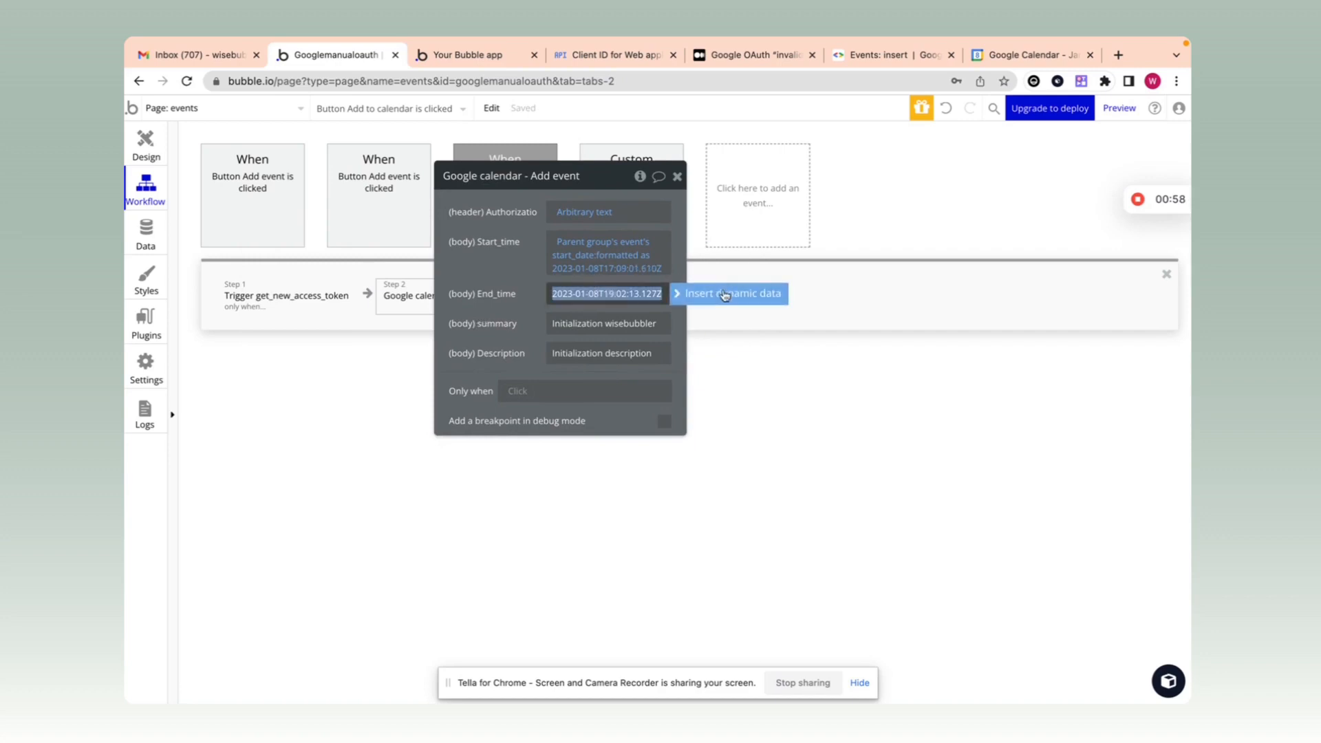
key(BackSpace)
click(612, 358)
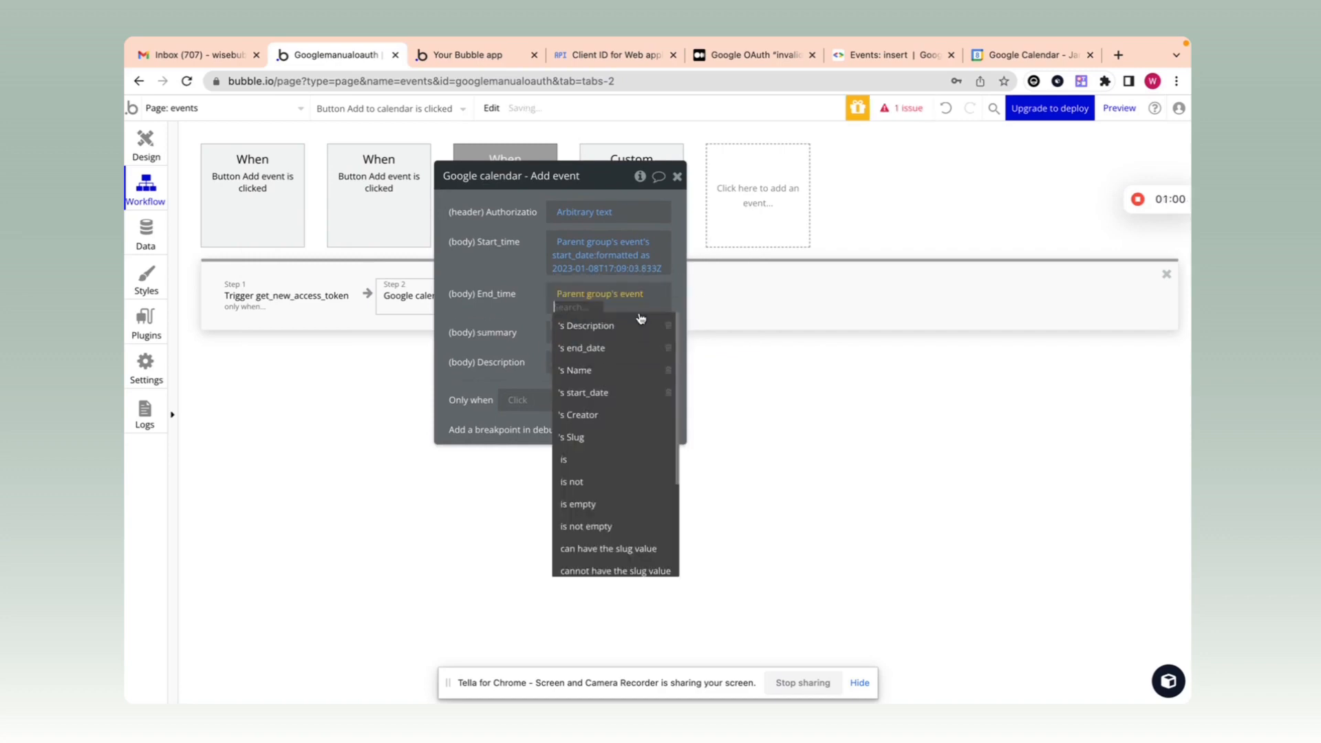
click(623, 358)
click(619, 307)
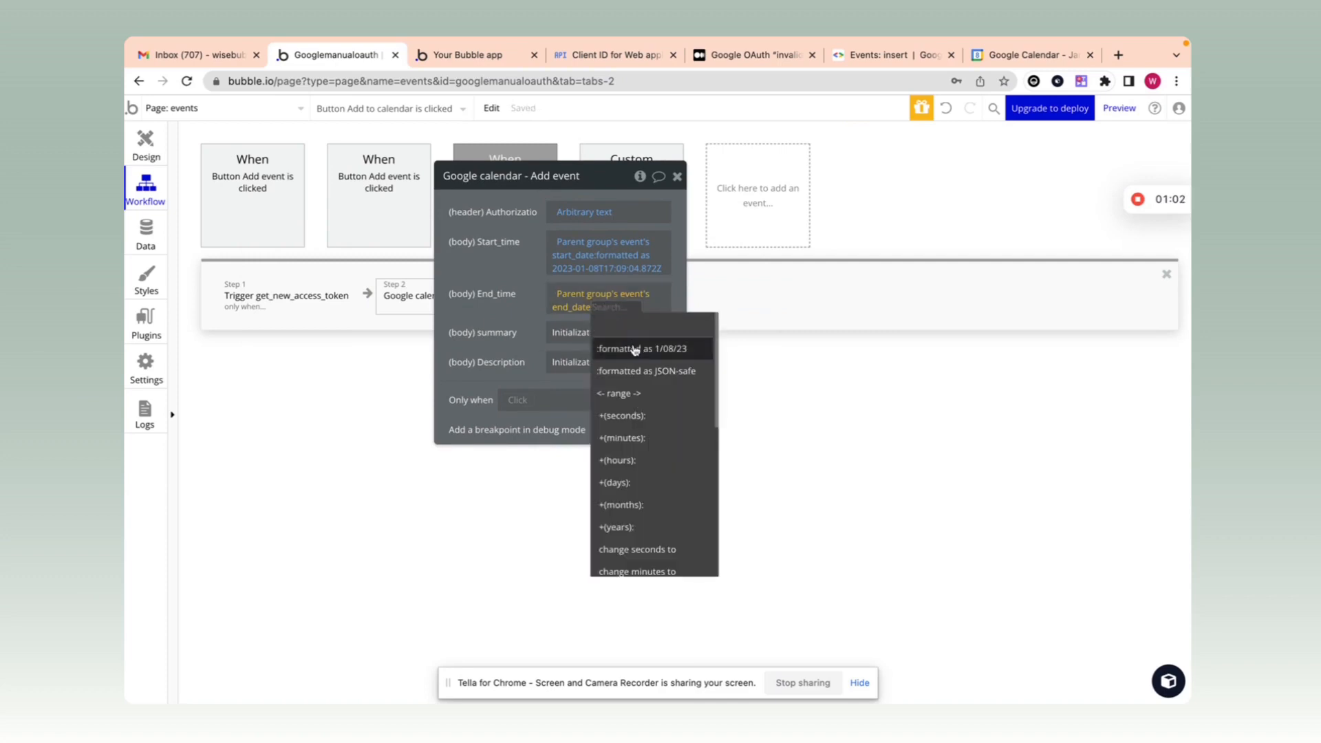
click(628, 348)
click(347, 211)
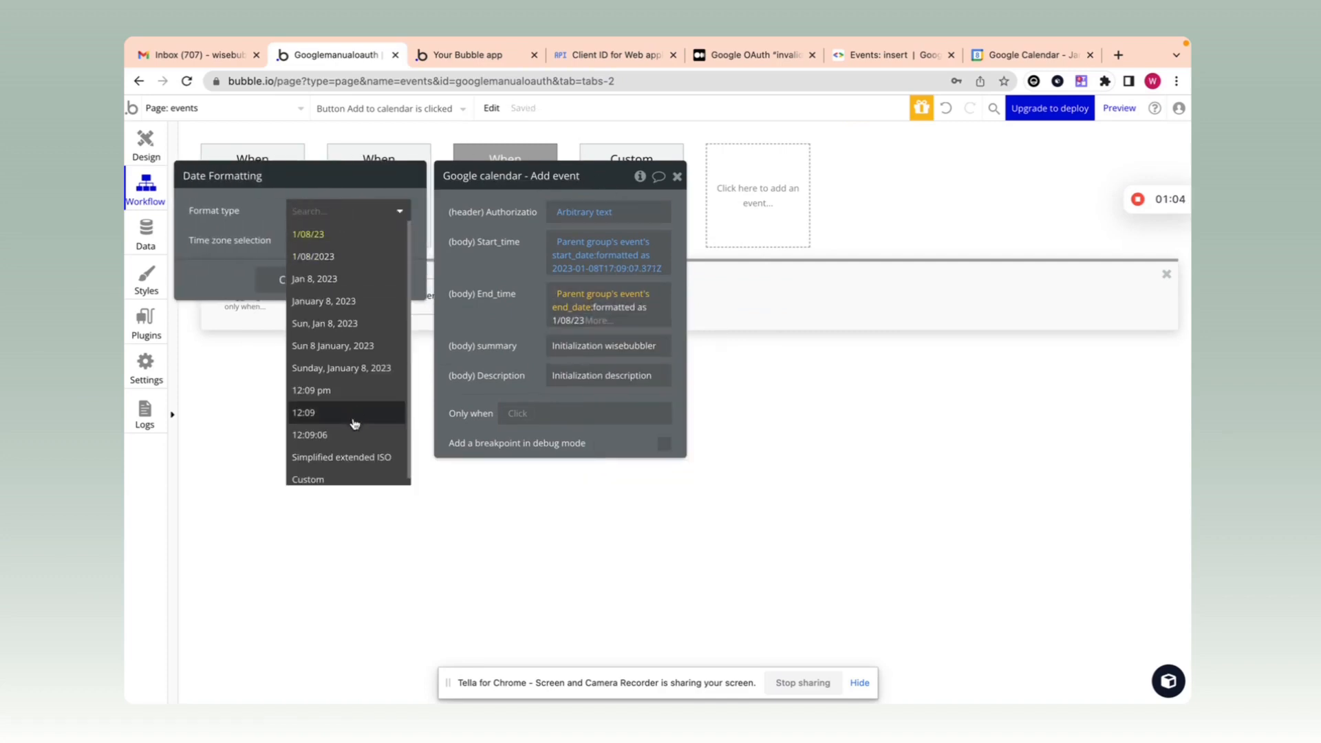
click(348, 457)
Step: Set the summary to the parent group's event's Name
click(599, 346)
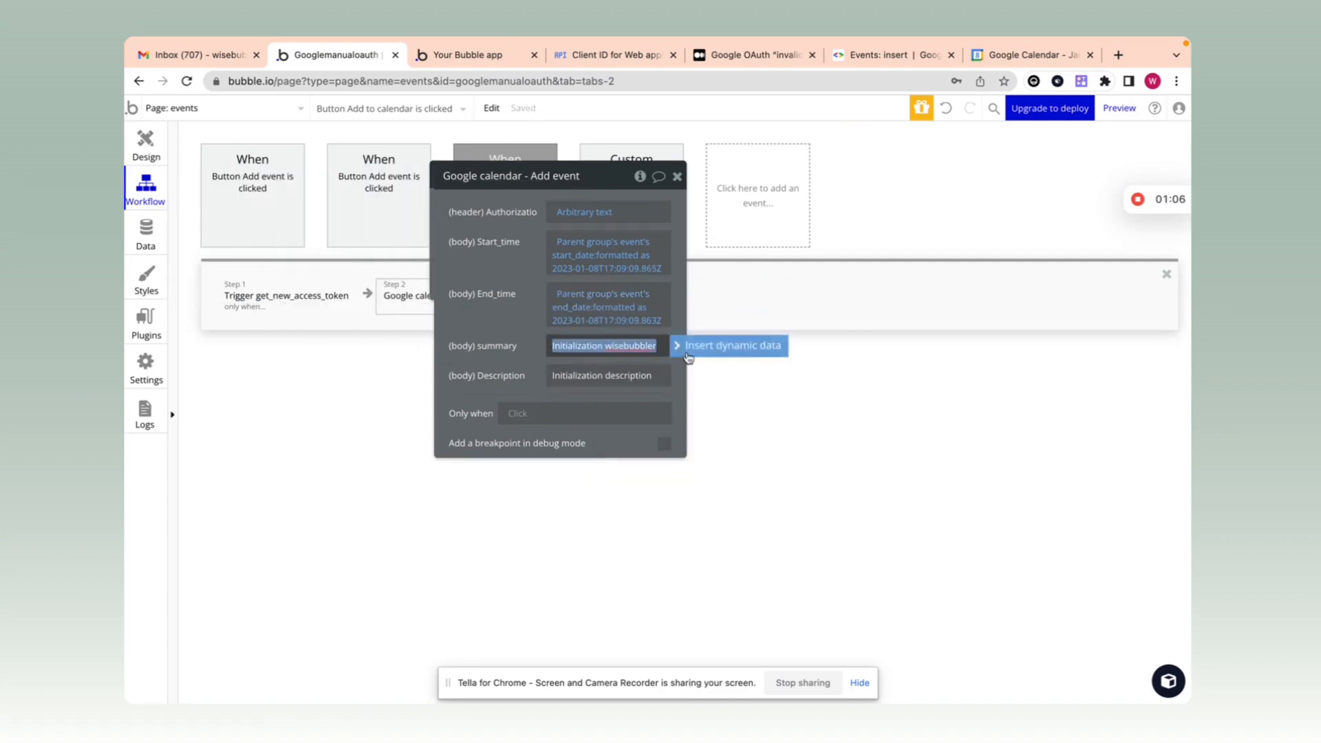
click(749, 354)
click(595, 386)
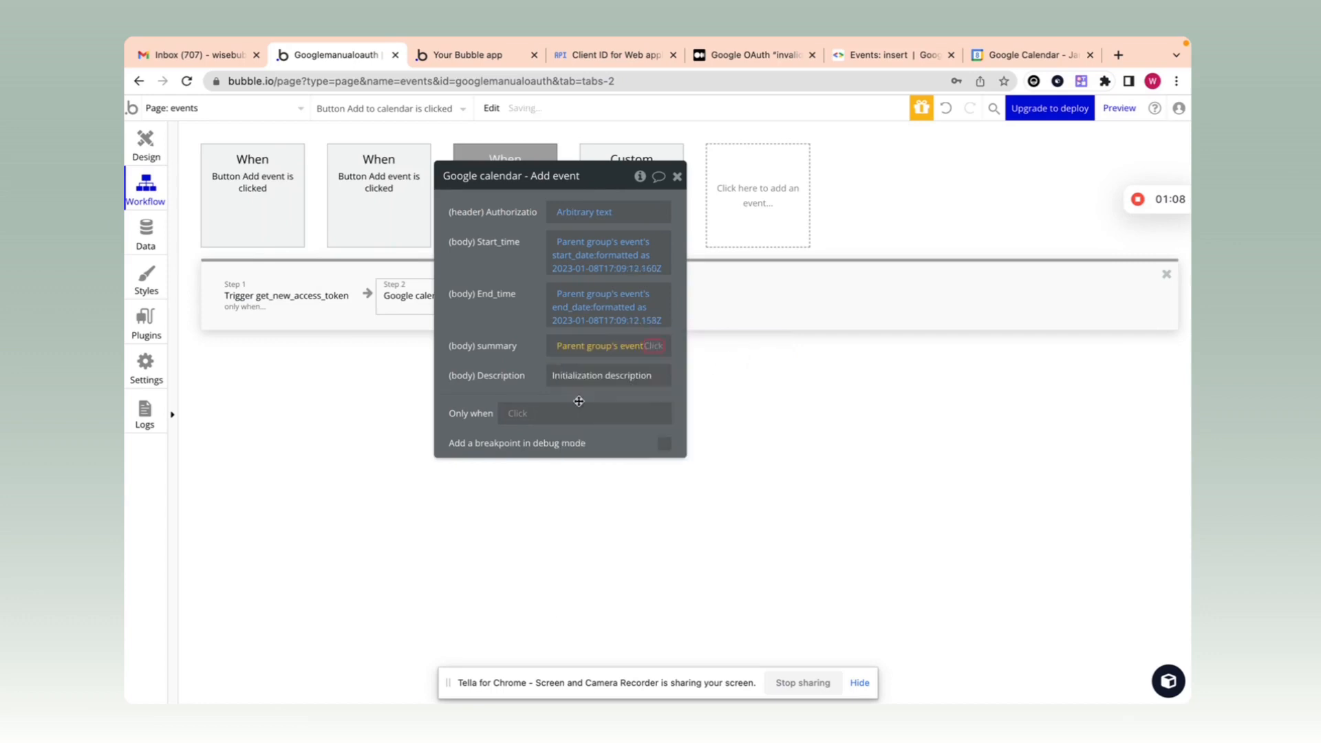
click(596, 422)
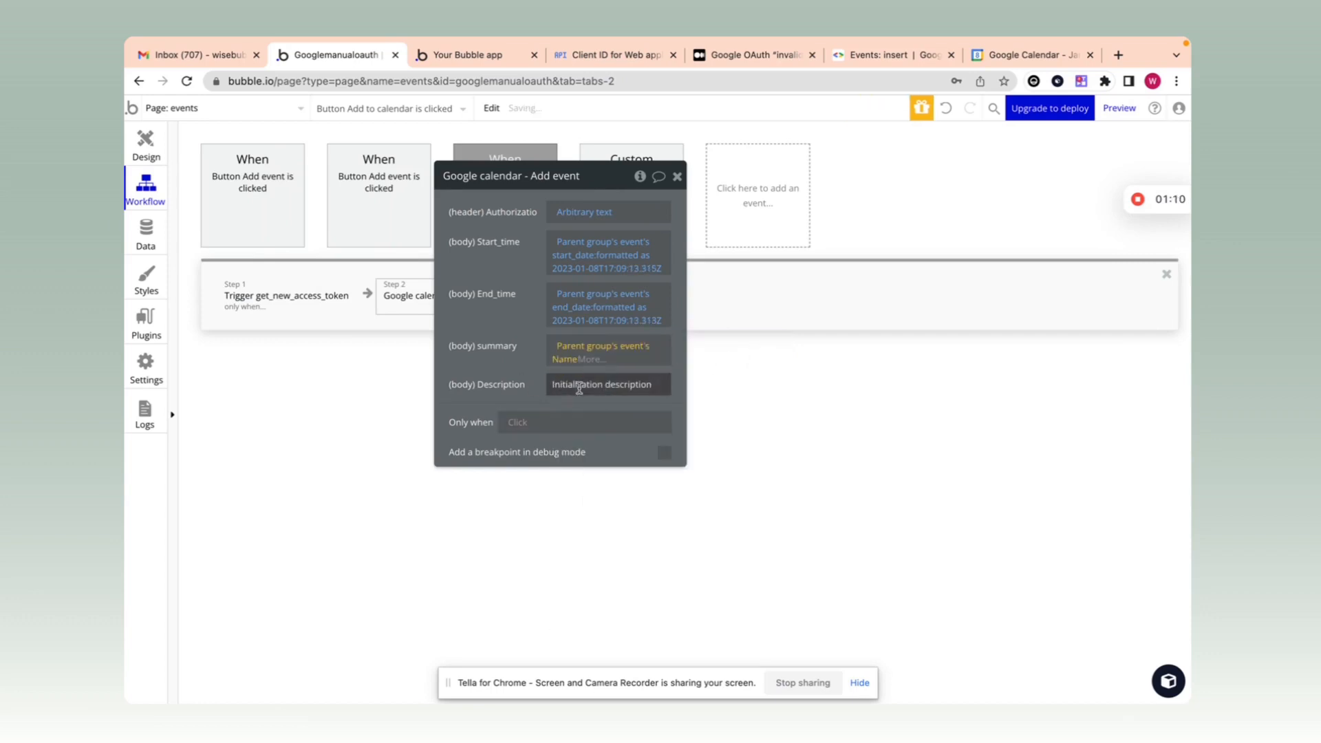
Step: Set the Description to the parent group's event's Description
click(589, 386)
click(743, 386)
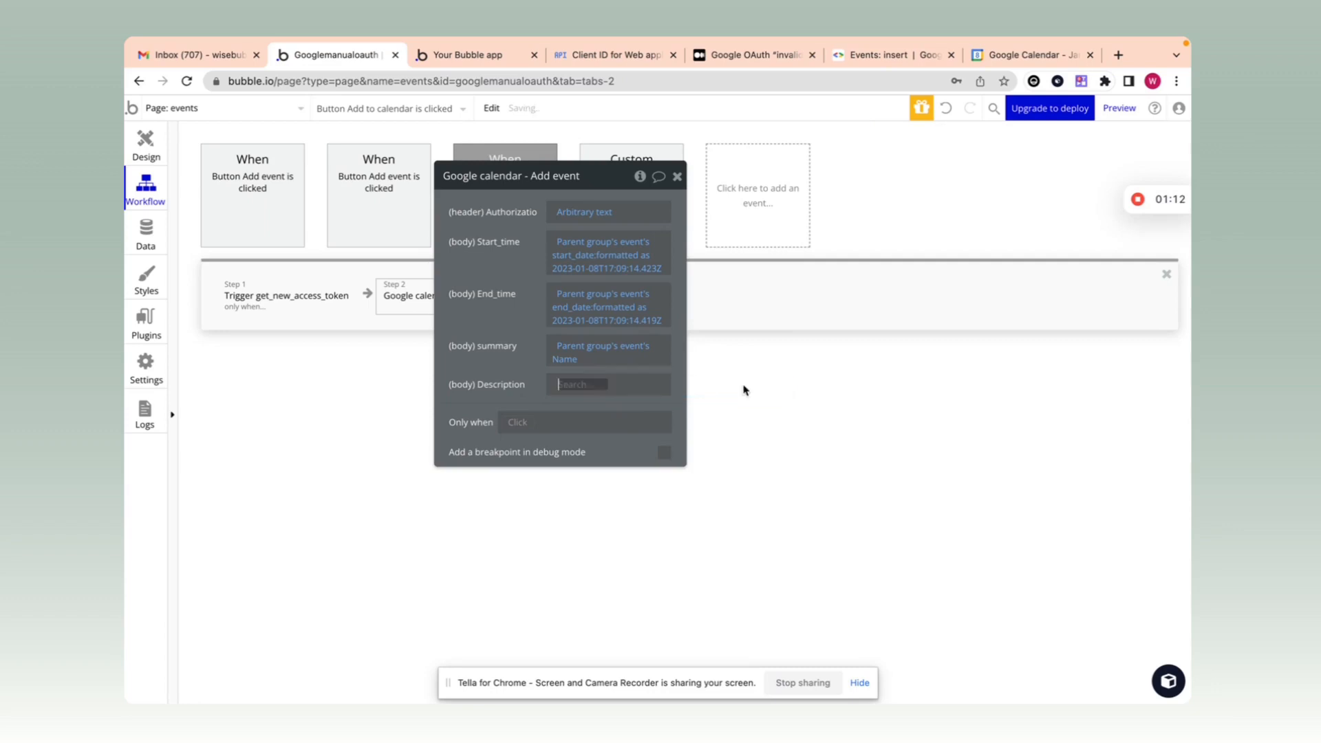
click(653, 447)
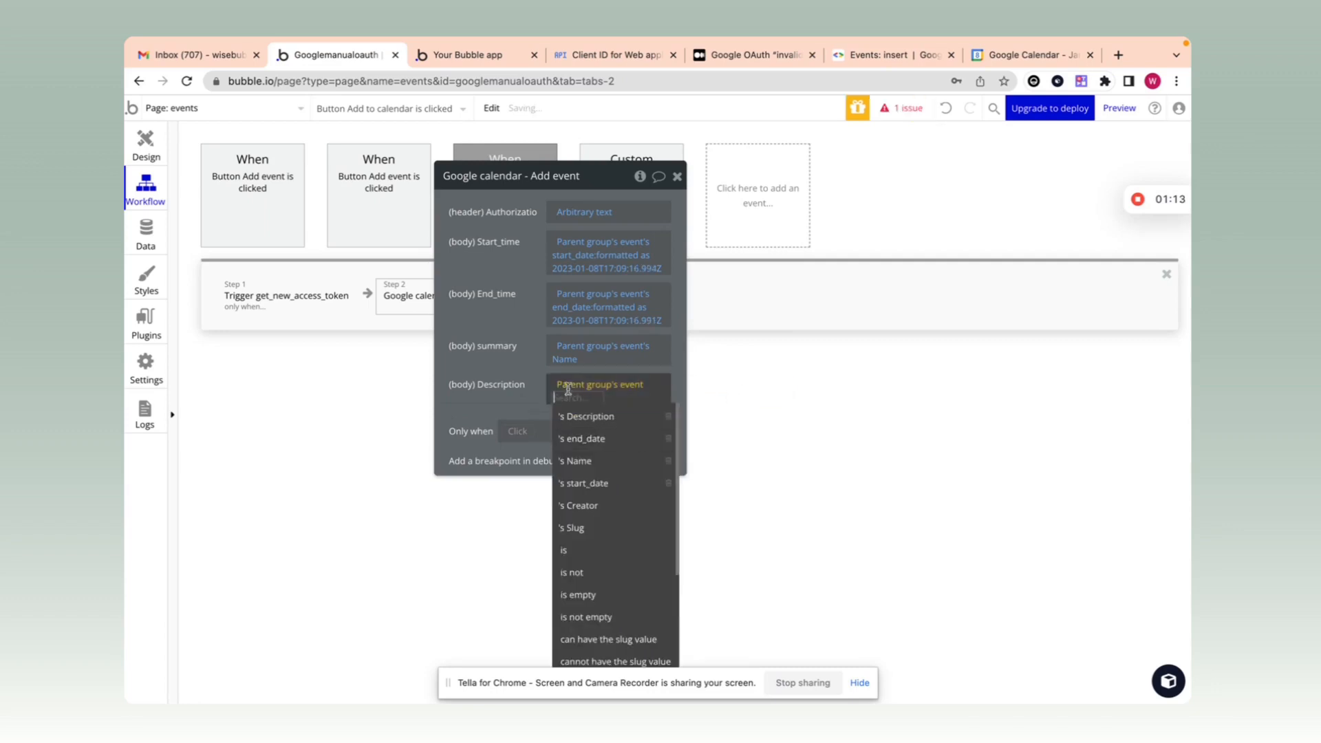
click(629, 427)
drag(472, 338, 386, 382)
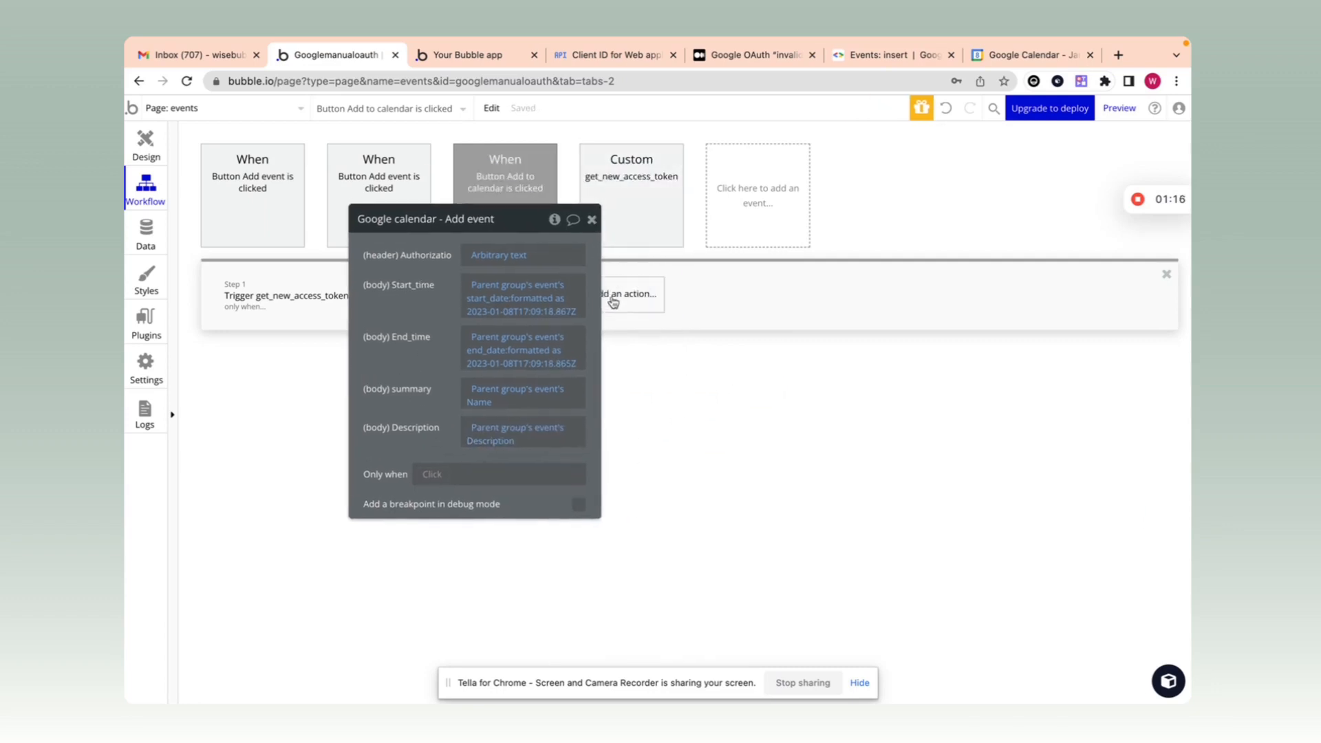
click(591, 220)
Step: Add an AirAlert - Standard step with heading '<b> Event added</b>' and message 'Event added successfully'
click(611, 303)
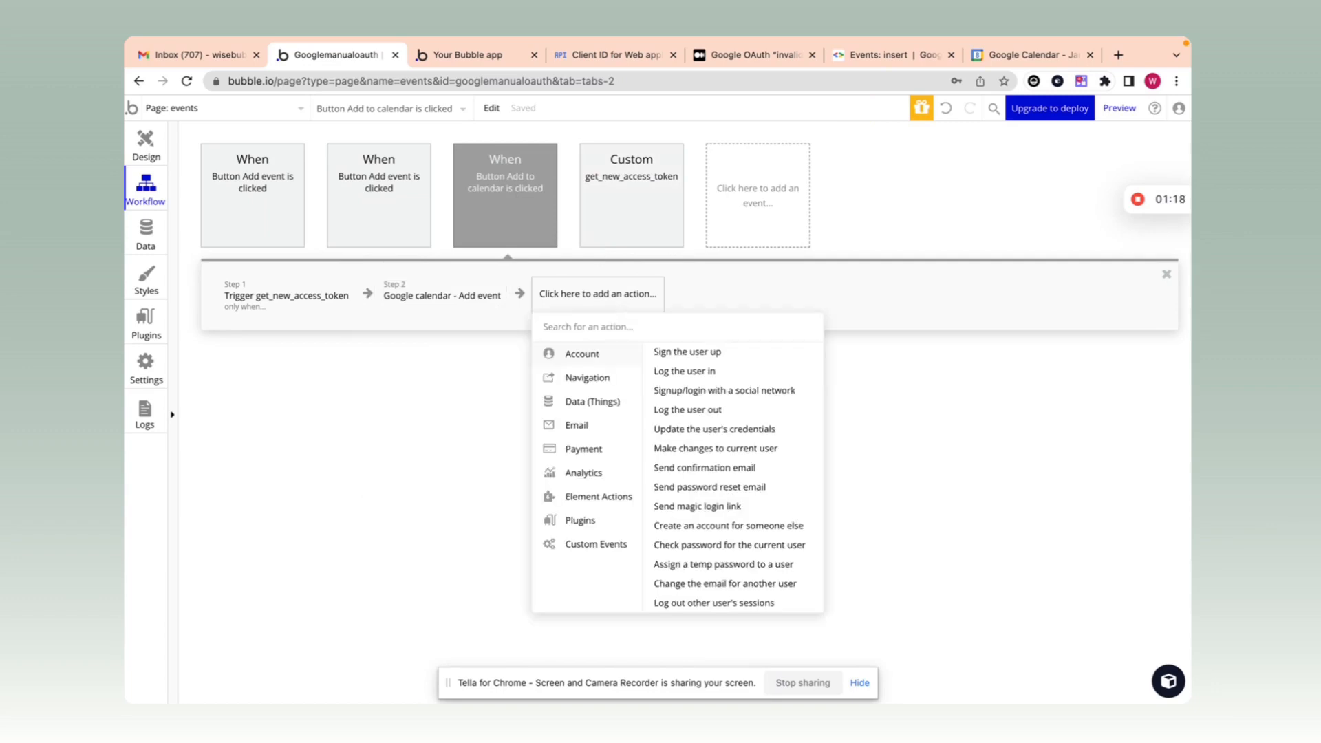
text(air)
click(628, 386)
click(493, 290)
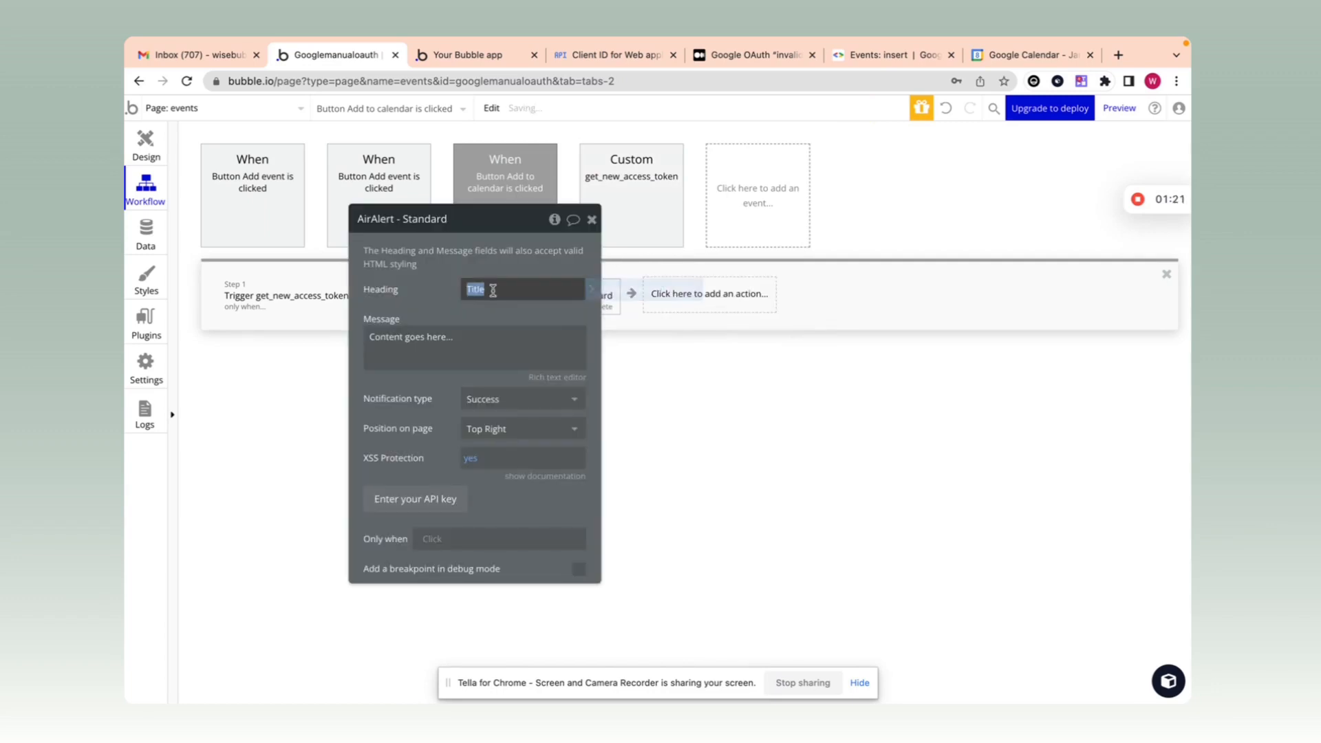
key(BackSpace)
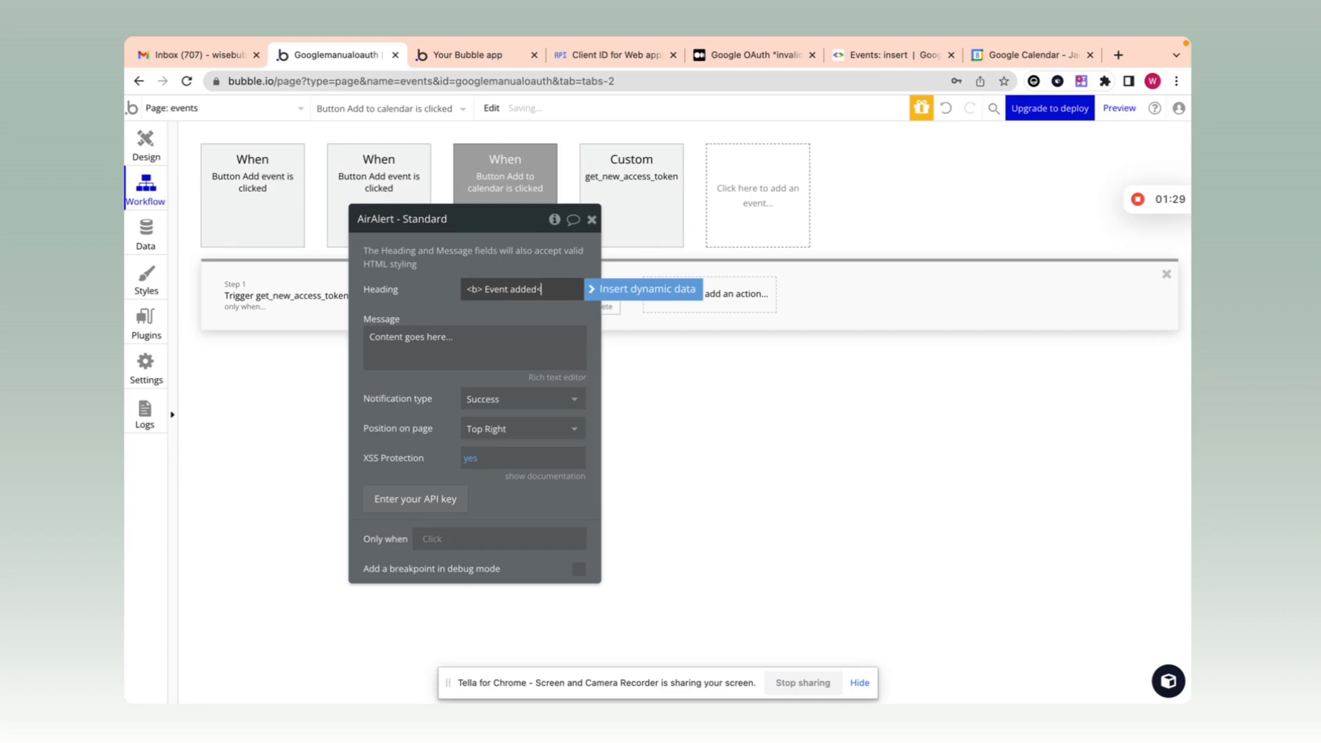
click(571, 280)
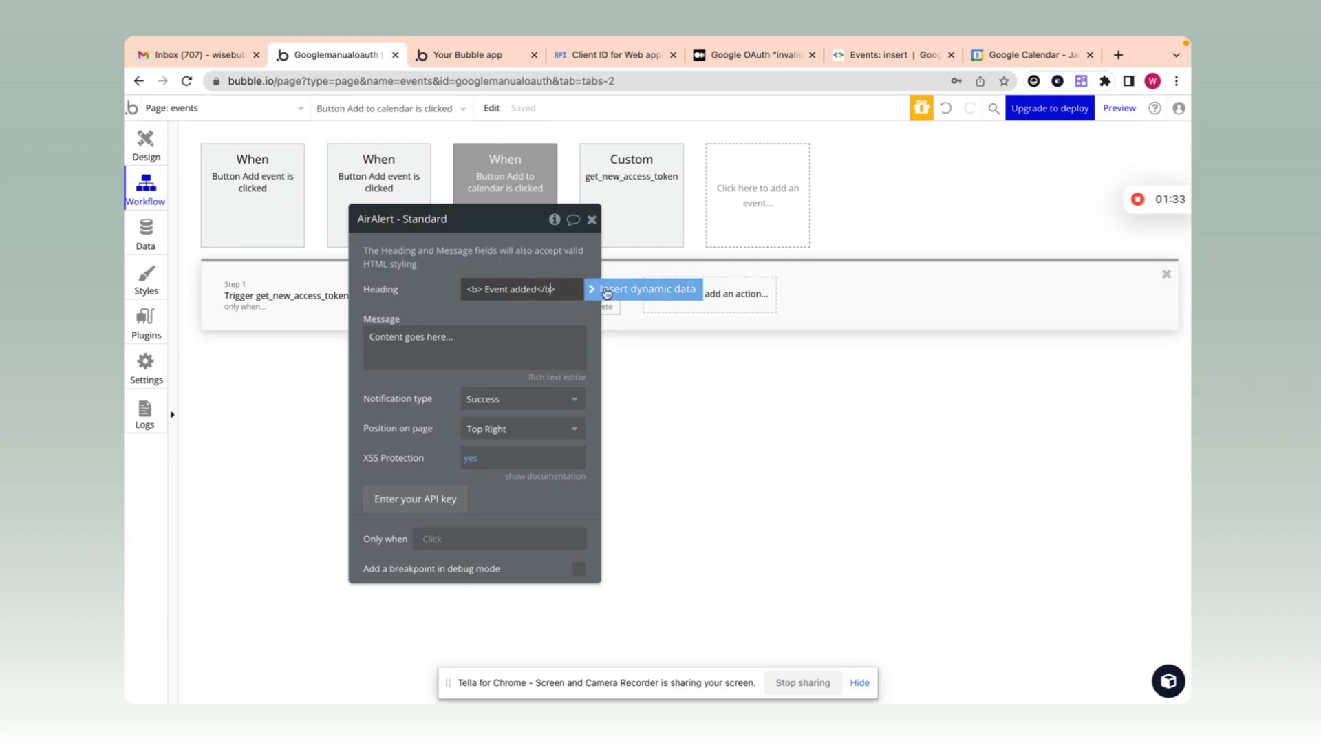
click(534, 335)
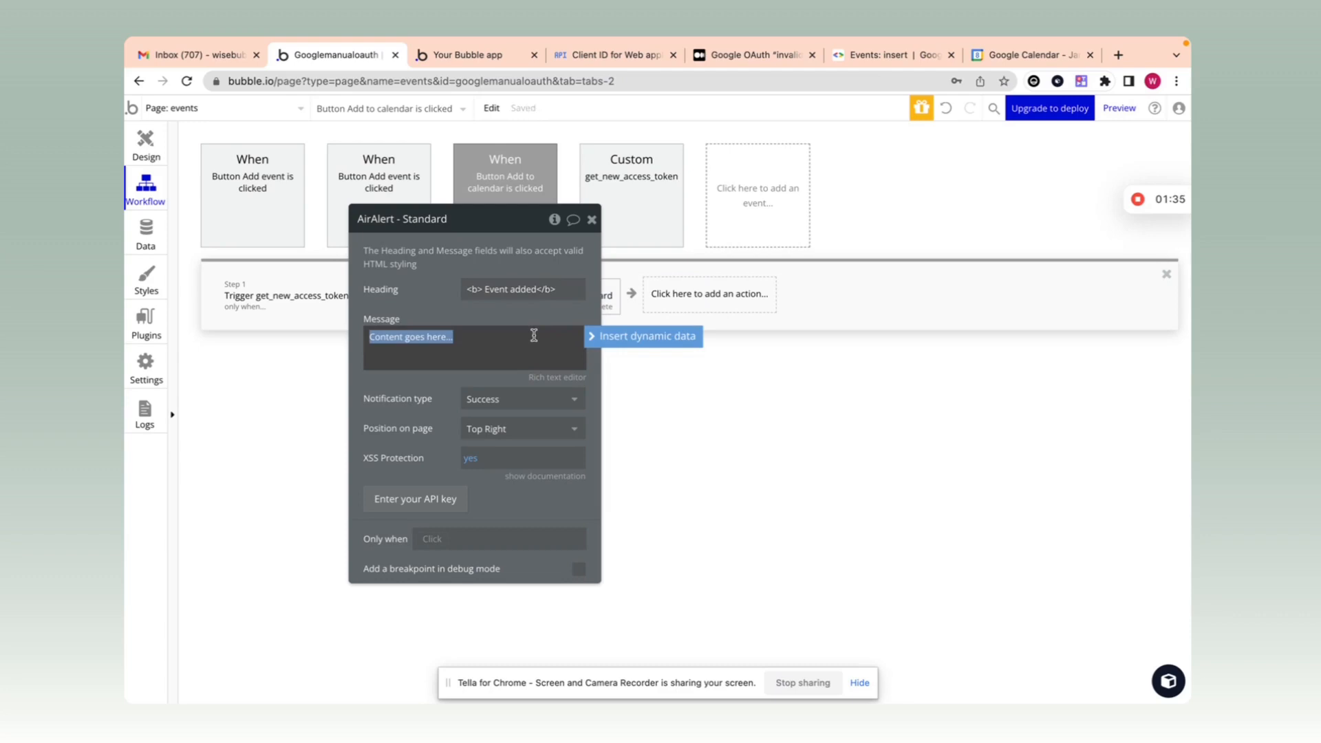
text(Ev)
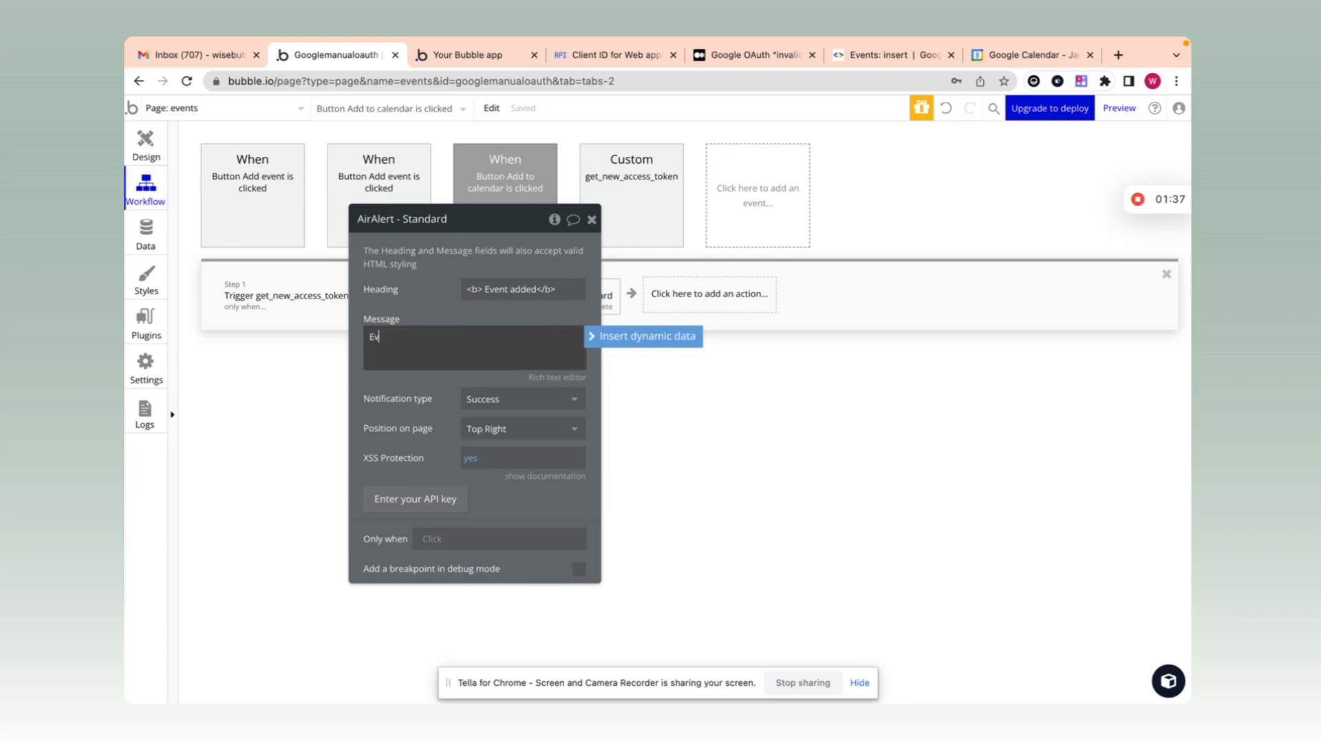
text(ent added successfully)
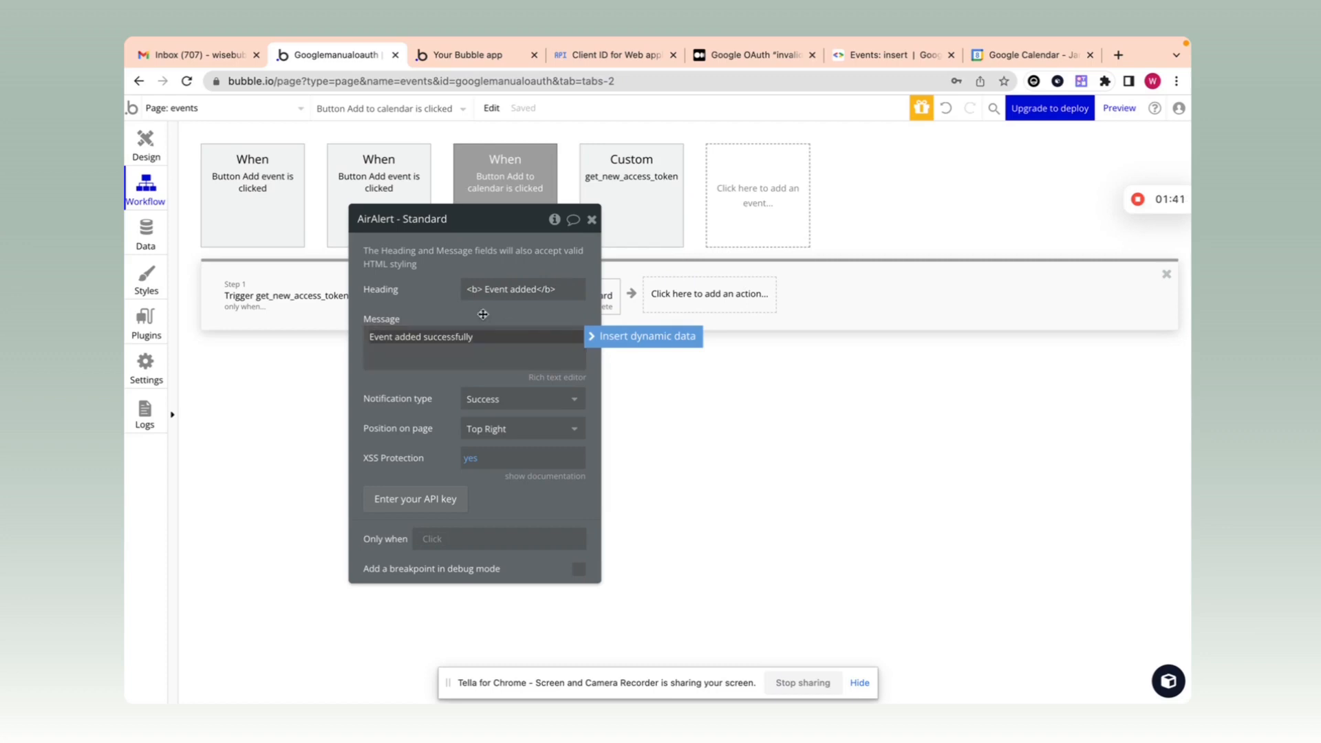
click(448, 303)
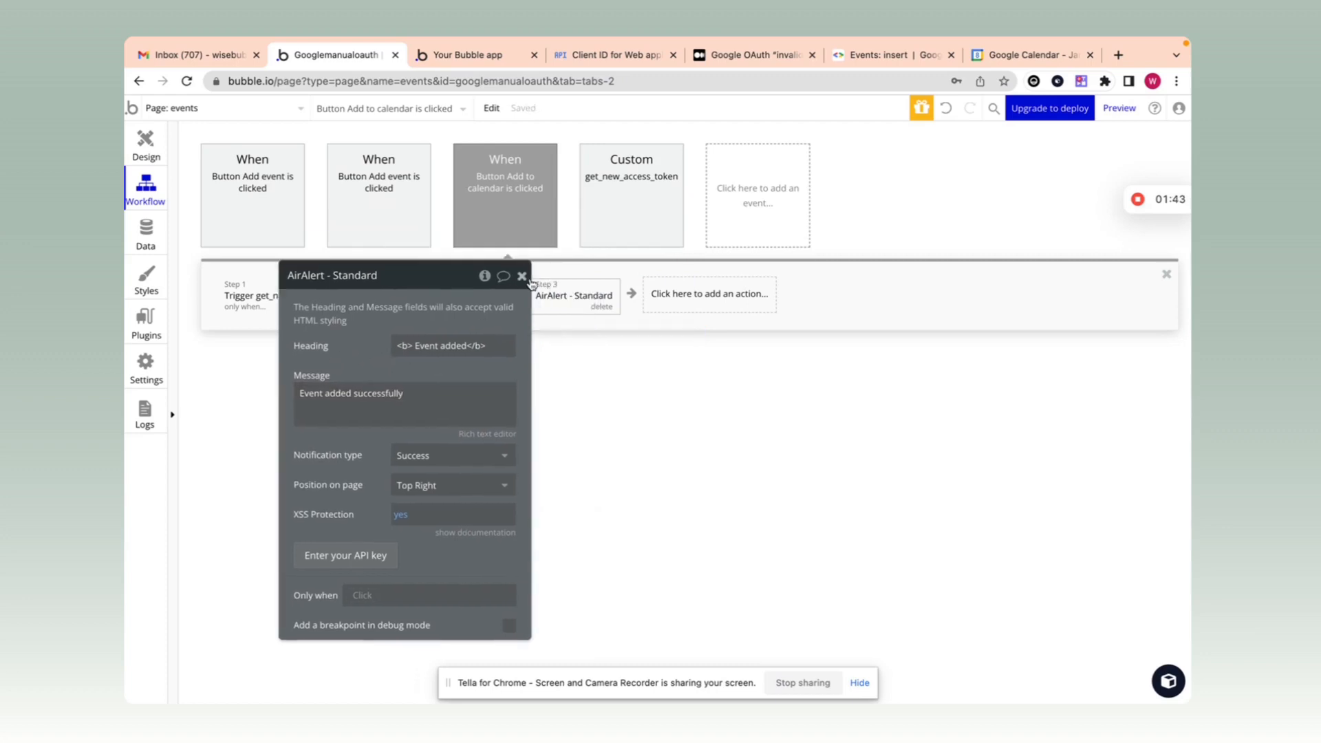
click(522, 276)
Step: Preview the app and send Test event 2 to Google Calendar via its Add to calendar button
click(480, 57)
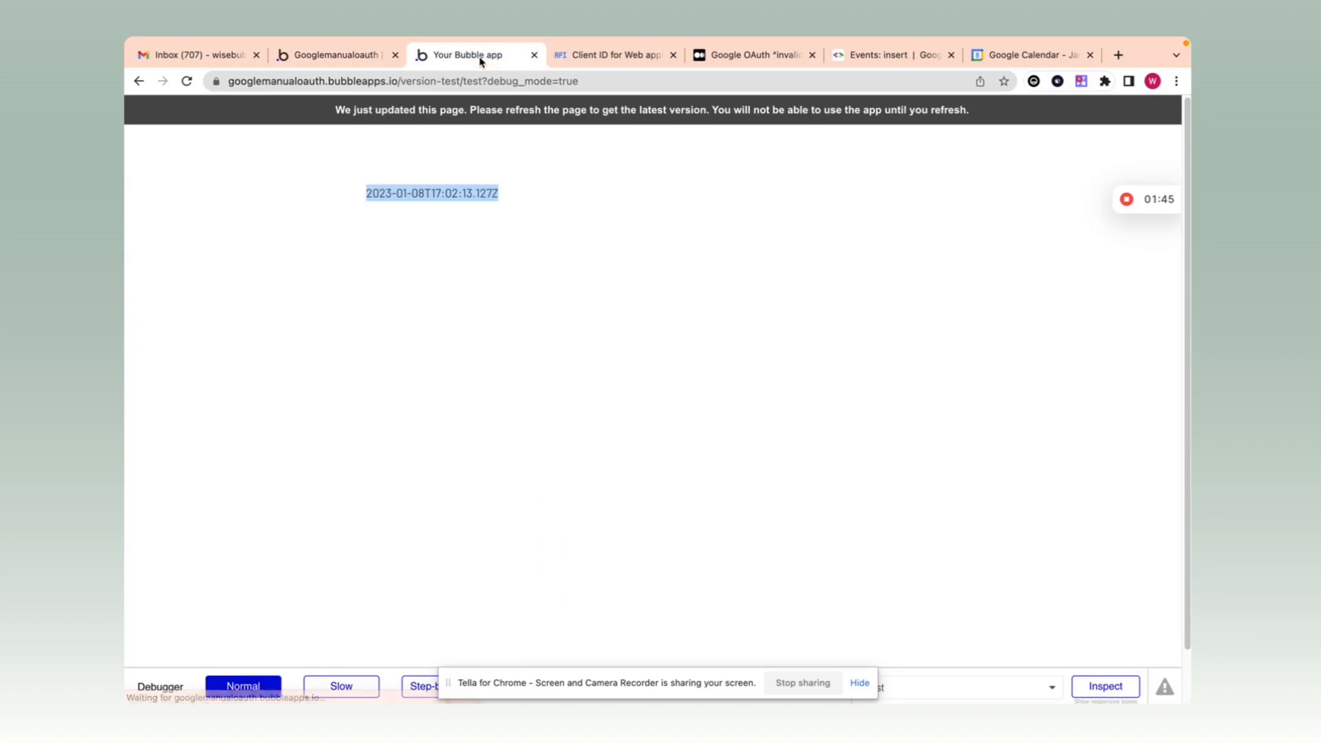
click(332, 54)
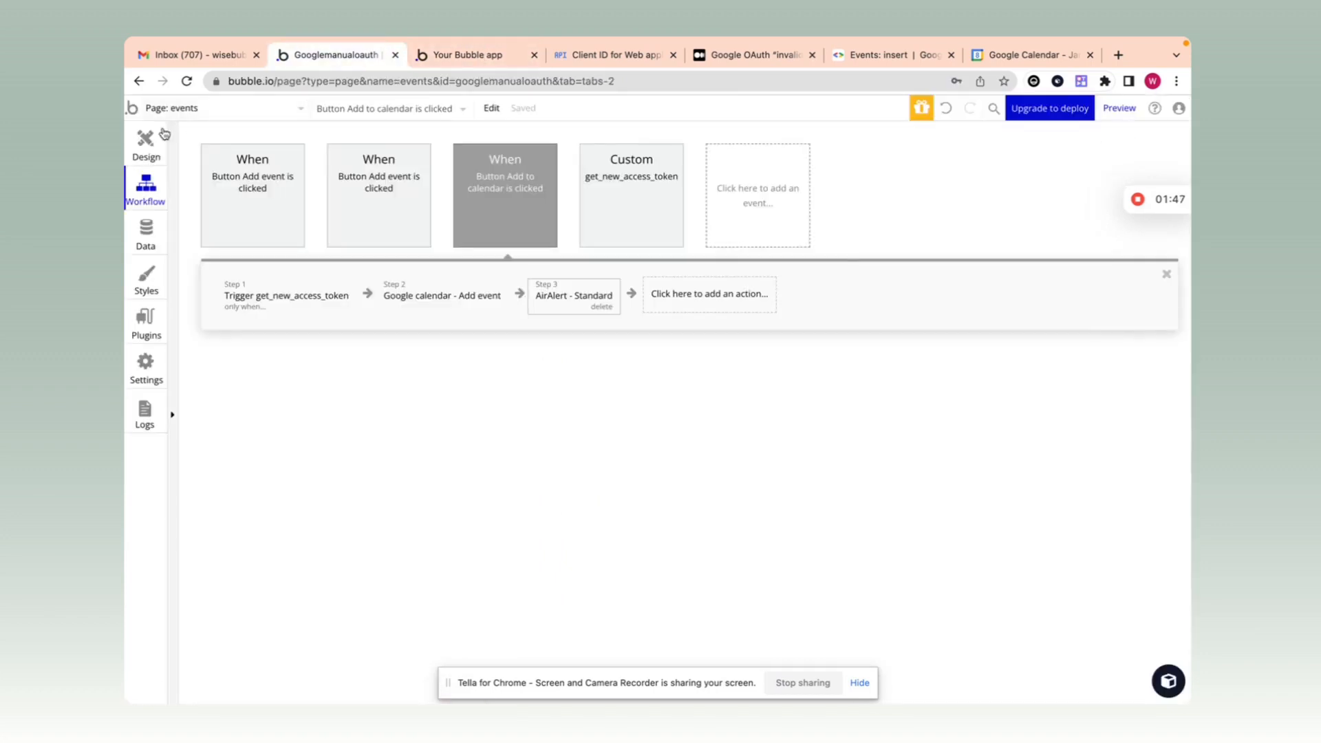
click(134, 143)
click(1119, 110)
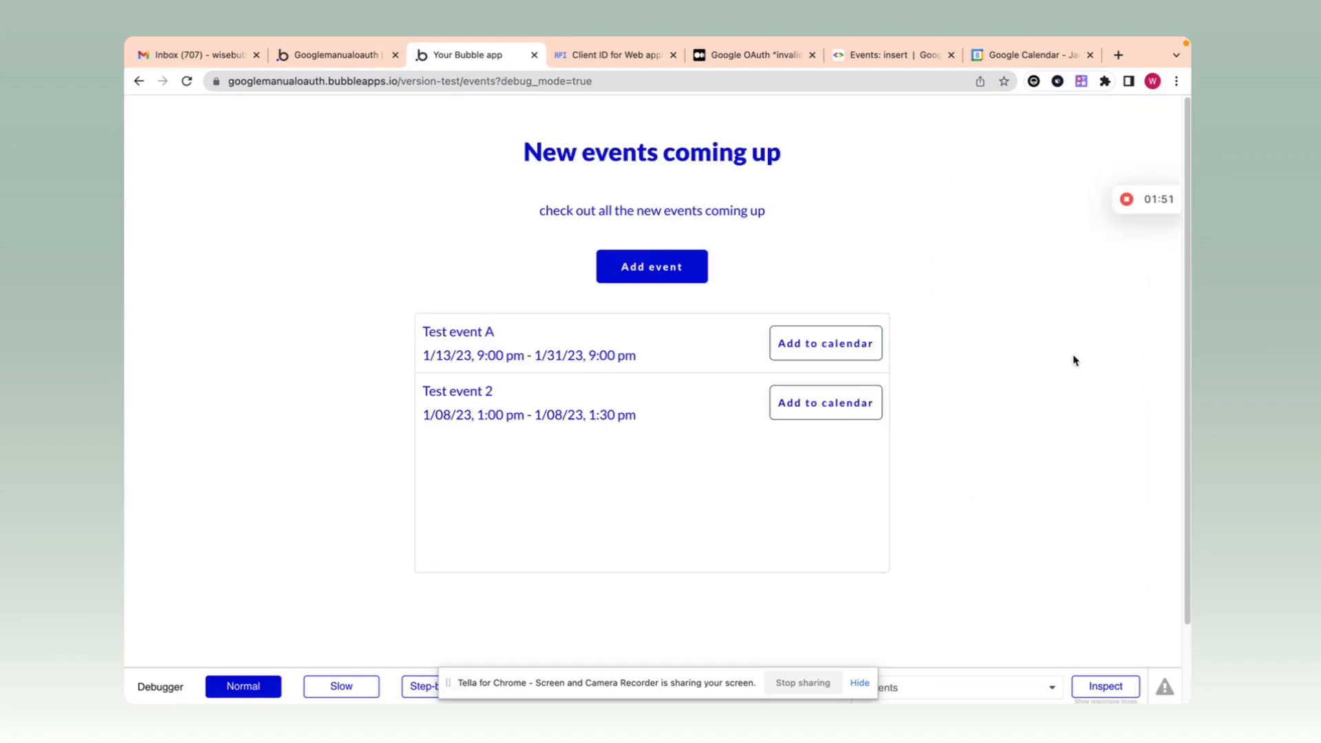
click(826, 412)
Step: Check Test event 2's details at 1pm on January 8 in Google Calendar, then return to the app
click(1040, 60)
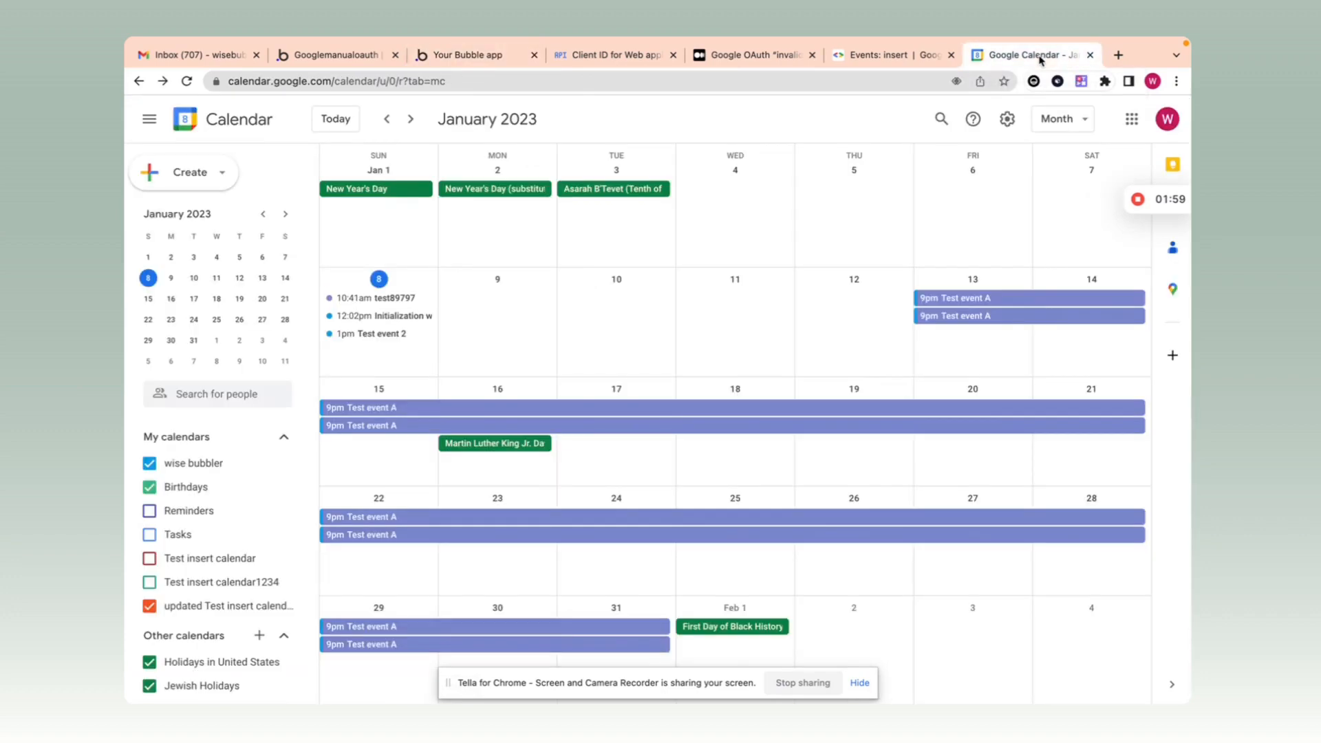
click(368, 334)
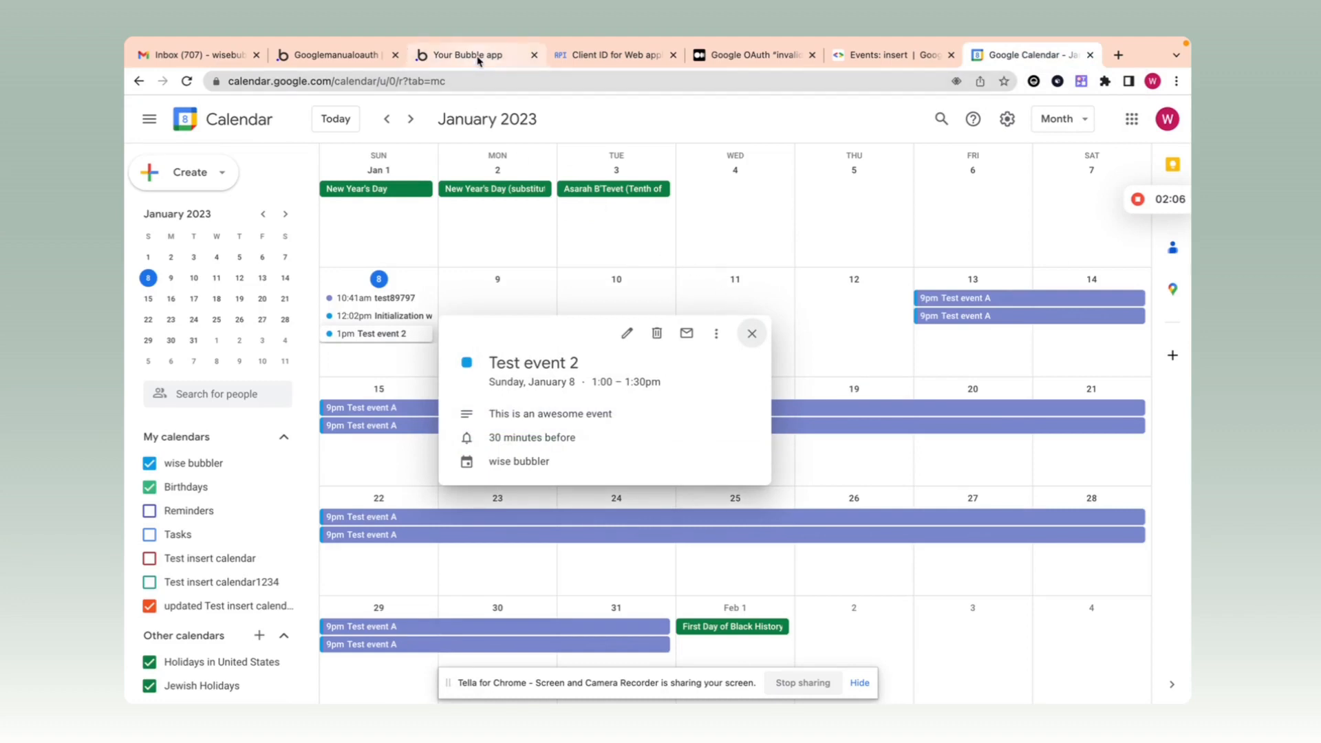
click(475, 59)
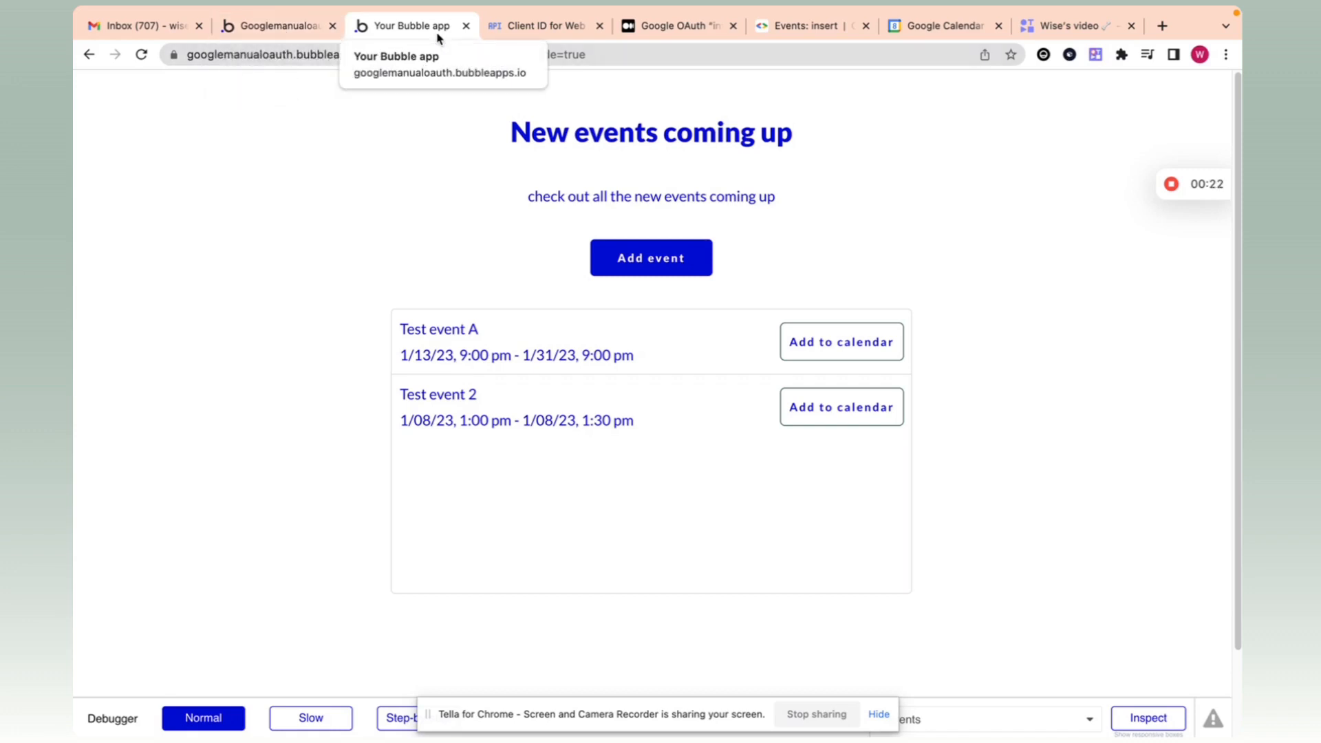
Step: Switch to the index page and select the Access Google calendar button on the canvas
click(289, 28)
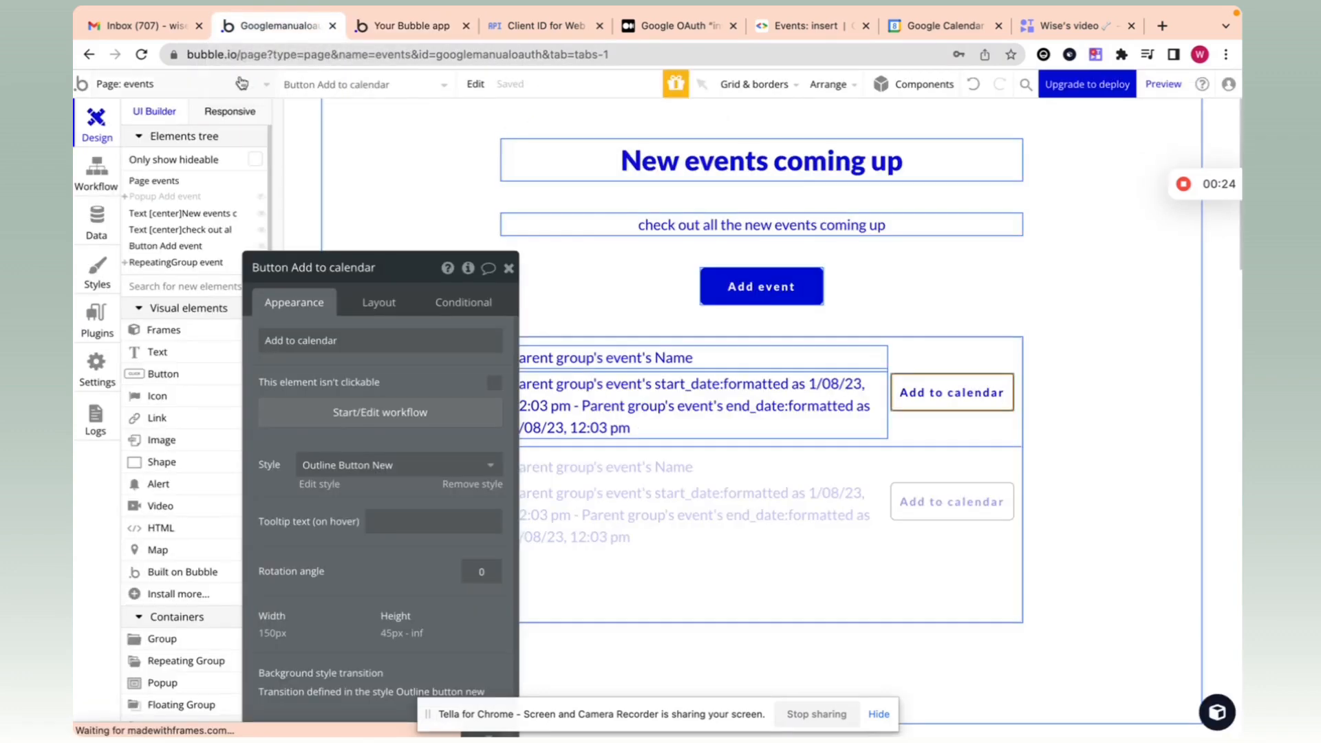
click(183, 83)
click(186, 139)
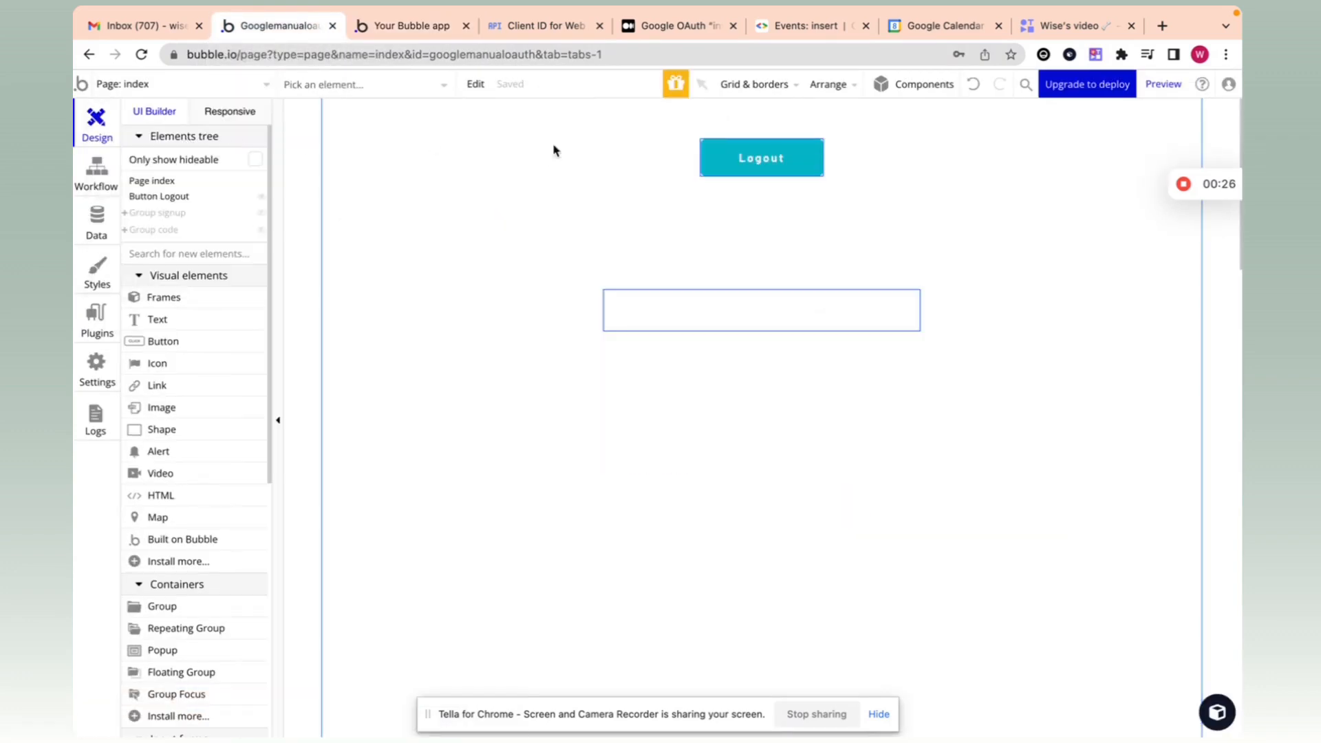
click(156, 213)
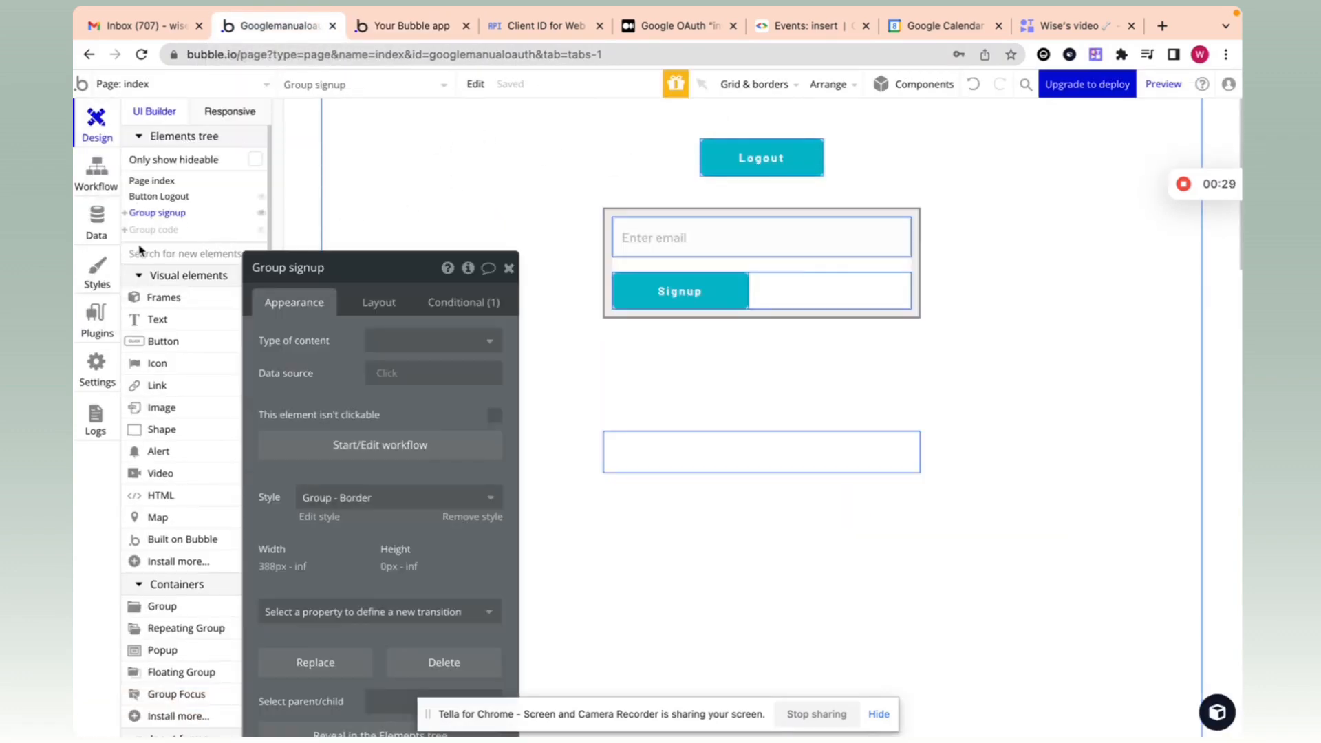
click(154, 229)
click(734, 461)
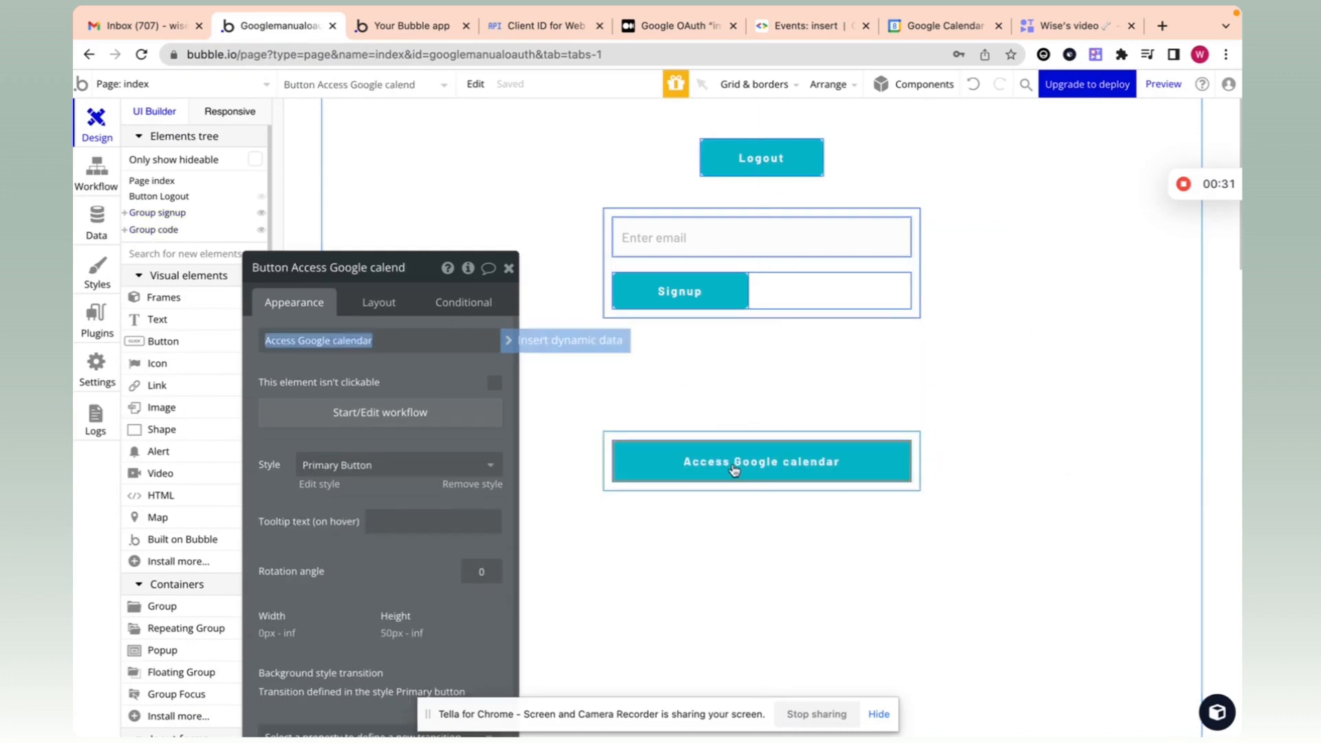
Step: In the button's workflow, review the Open an external website step's OAuth URL and the click event settings
click(439, 399)
click(254, 283)
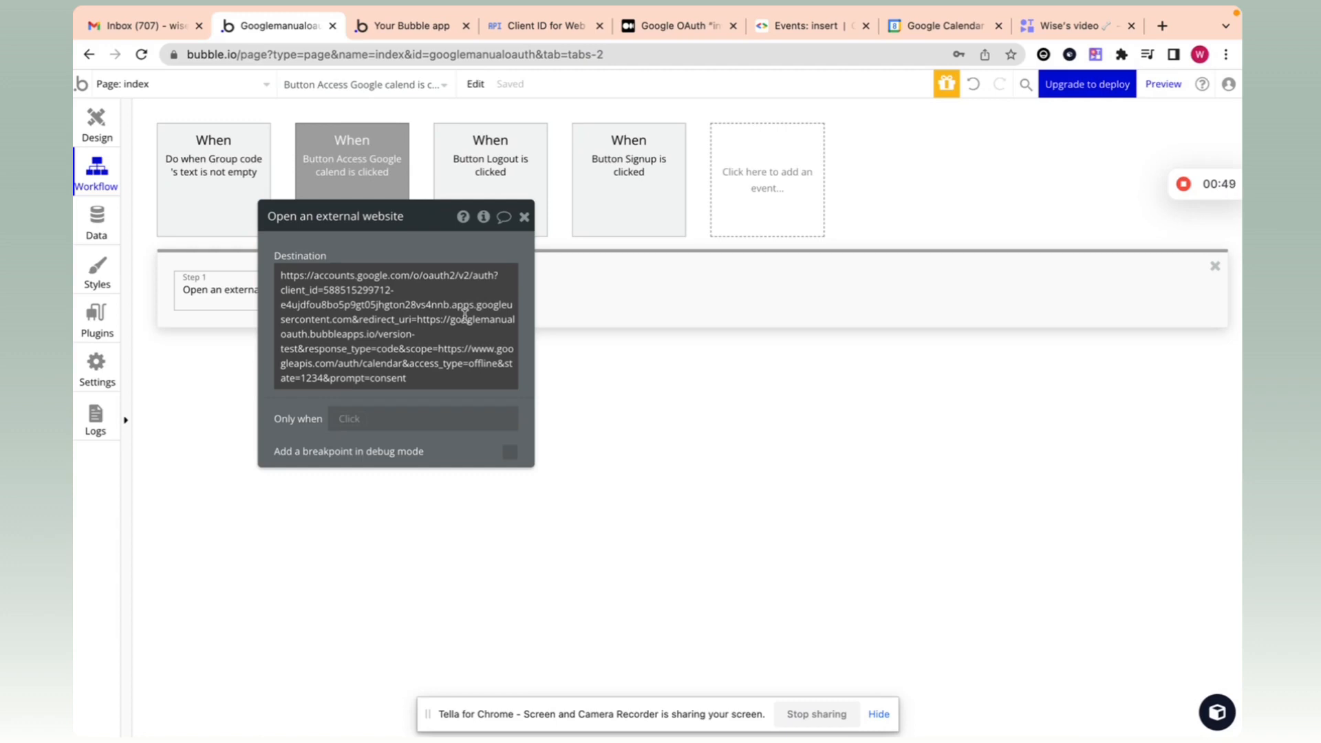
drag(509, 216, 519, 212)
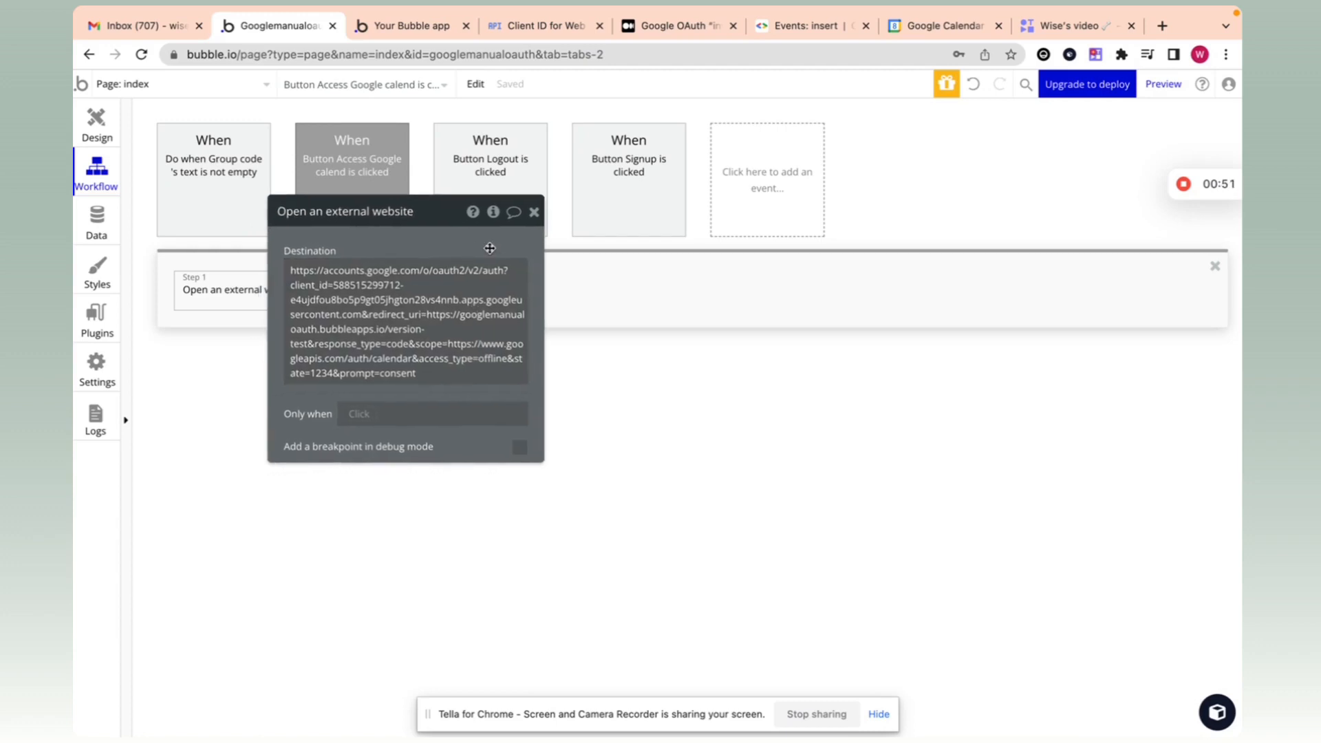
click(534, 216)
click(342, 158)
drag(349, 264, 359, 258)
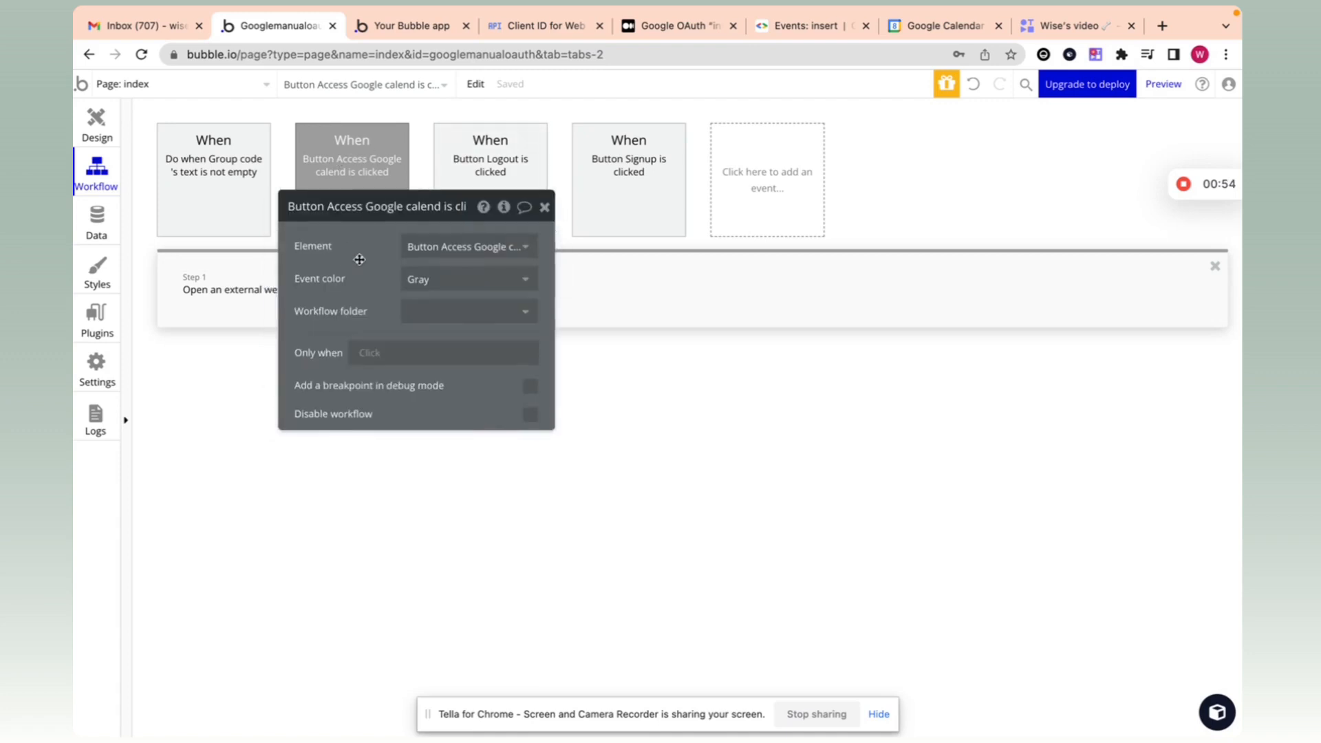
Step: Review the API Connector token call and make its redirect_uri parameter non-private
click(97, 318)
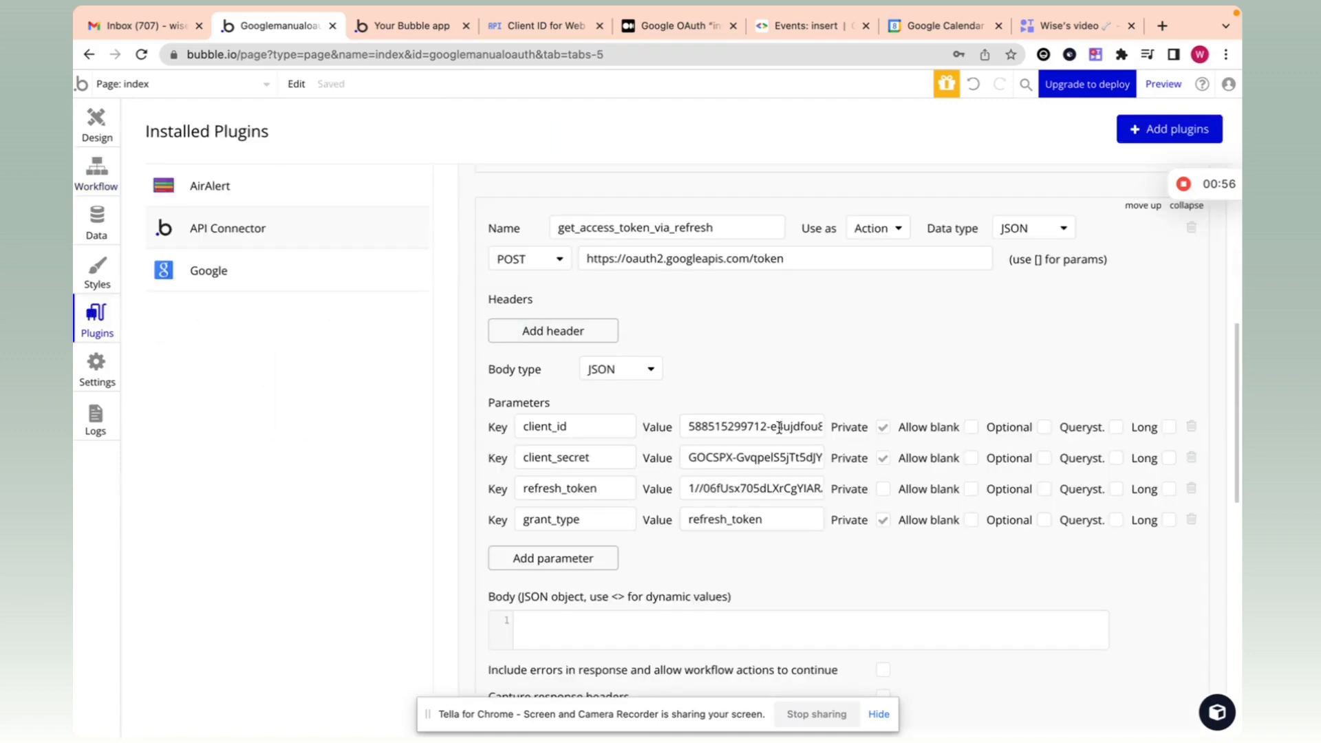
scroll(650, 488, down, 6)
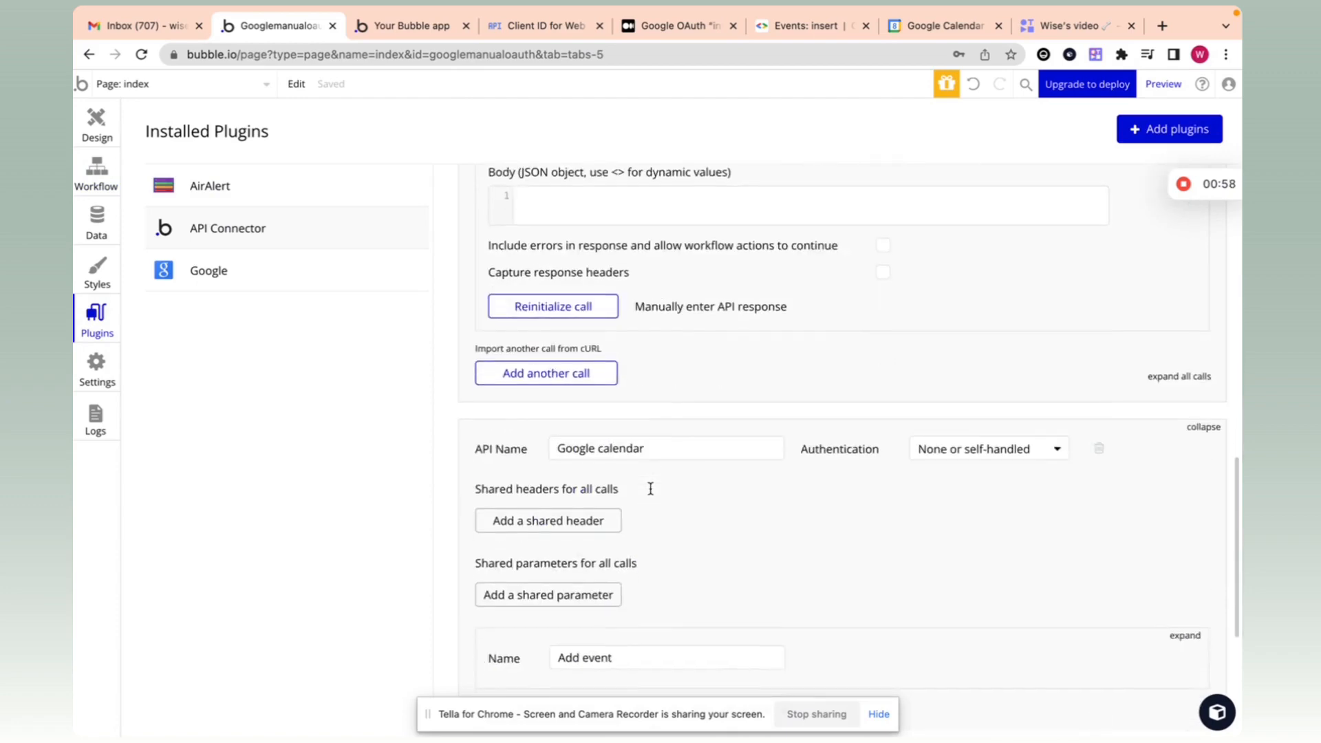
scroll(650, 489, down, 3)
scroll(759, 450, up, 4)
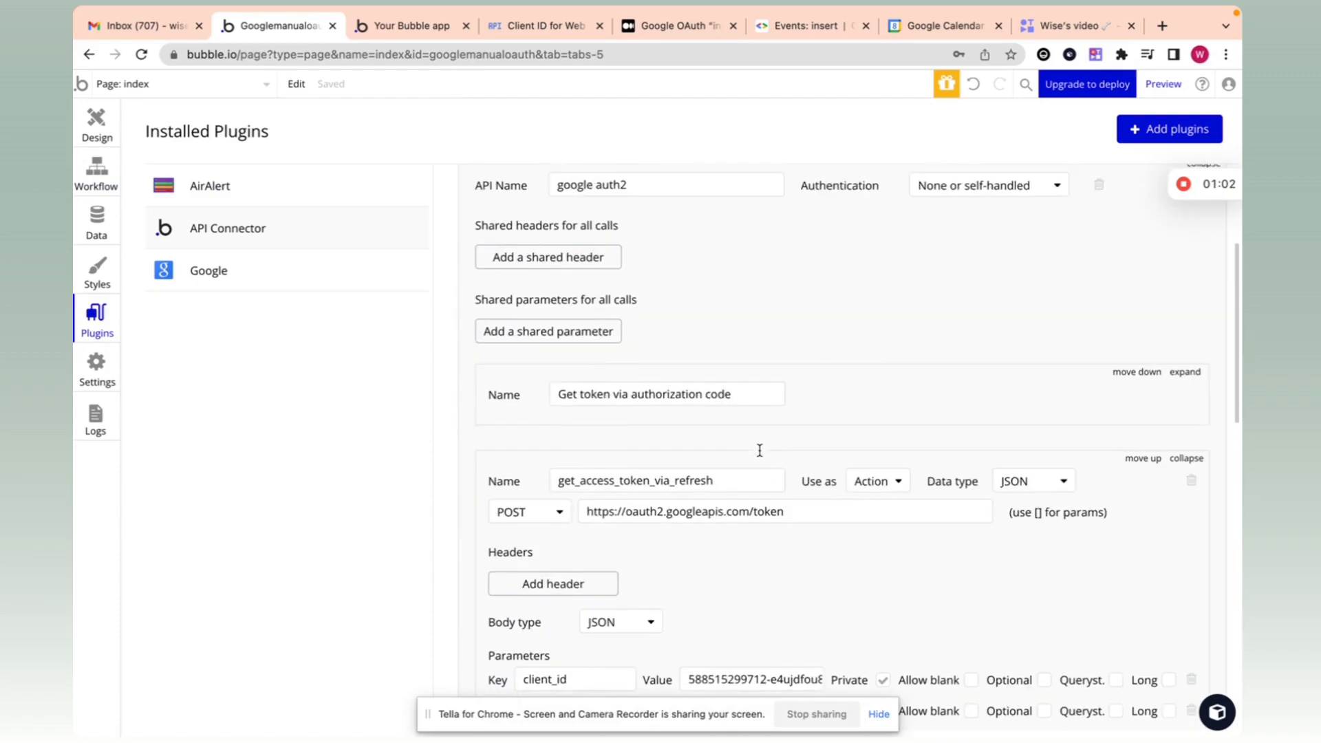
click(1184, 512)
scroll(932, 399, down, 8)
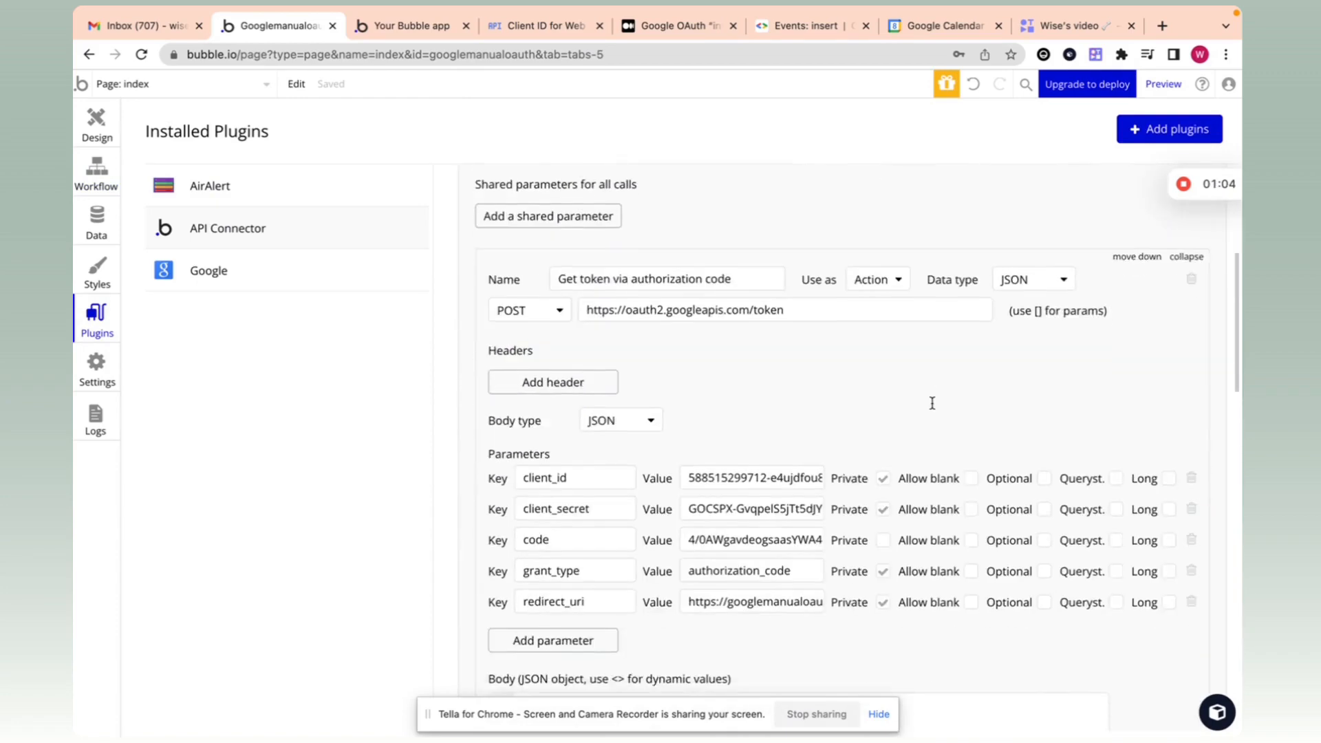
click(1185, 585)
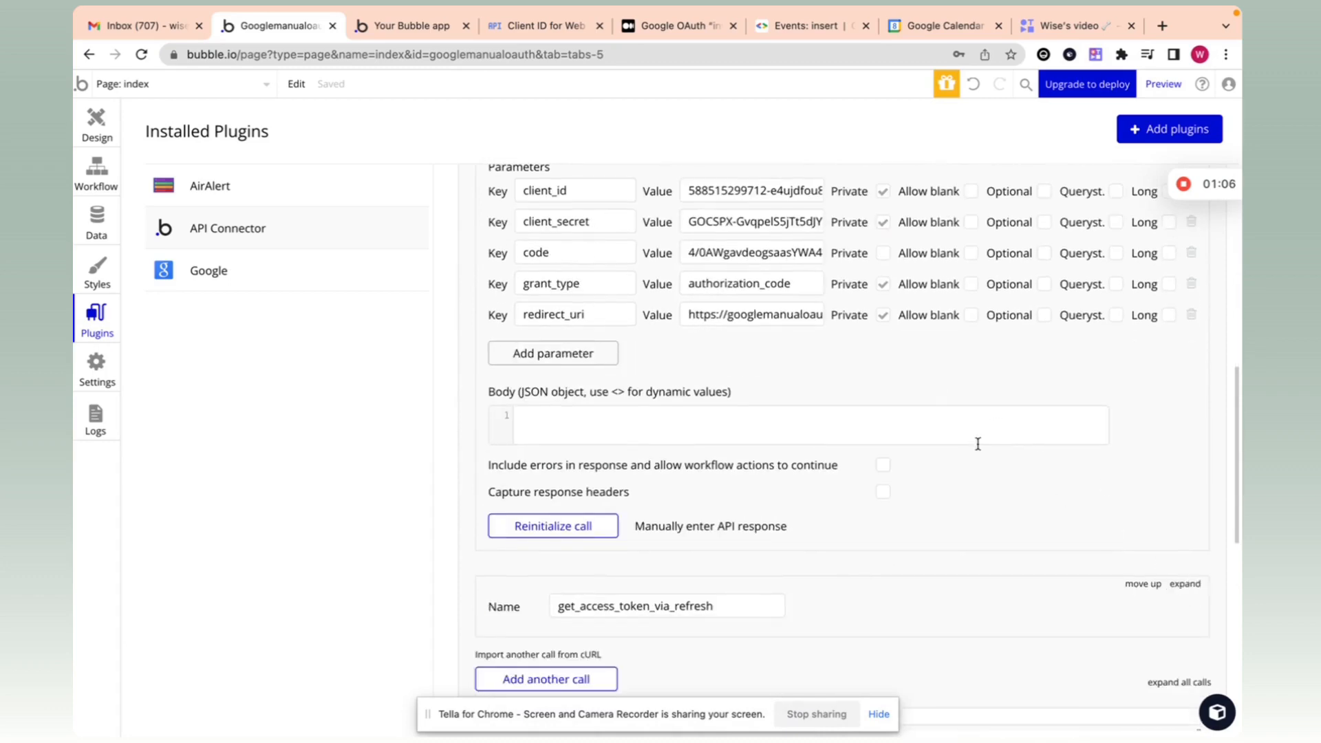
scroll(963, 444, up, 2)
click(883, 450)
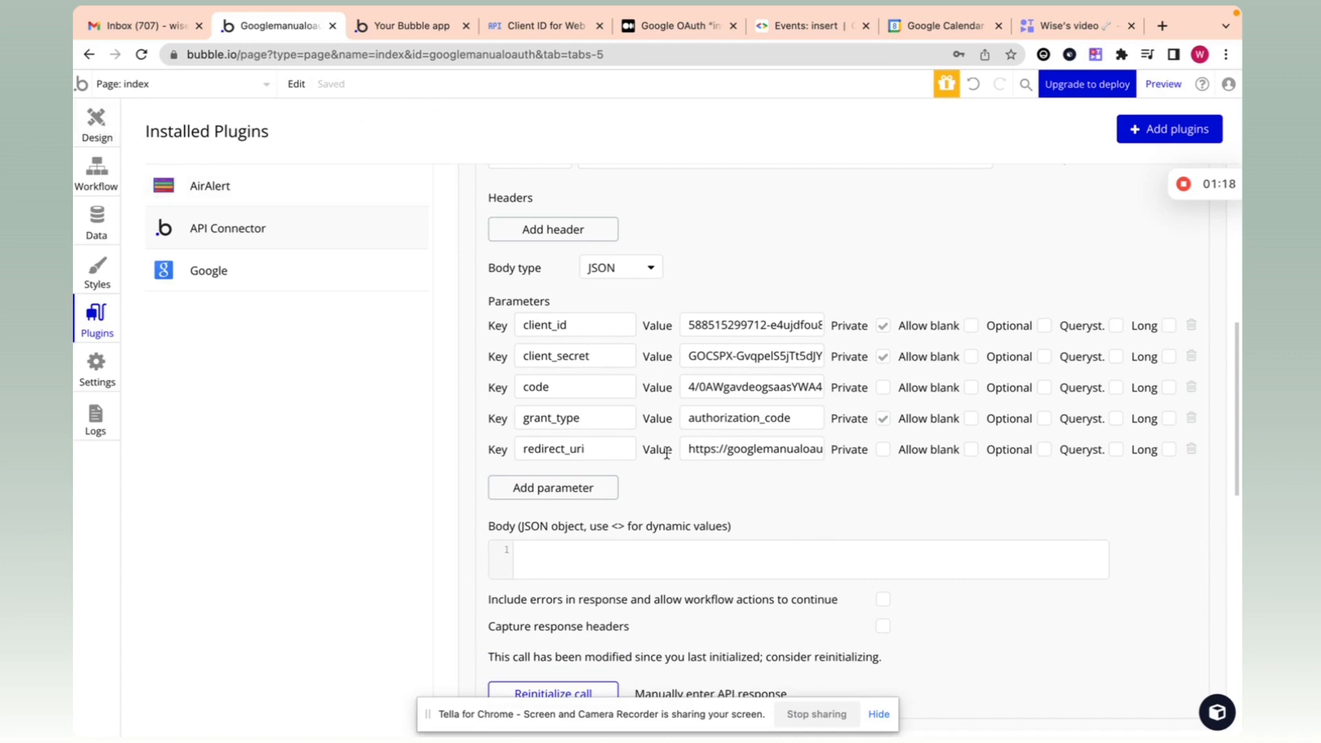
click(96, 127)
click(543, 26)
scroll(589, 406, down, 4)
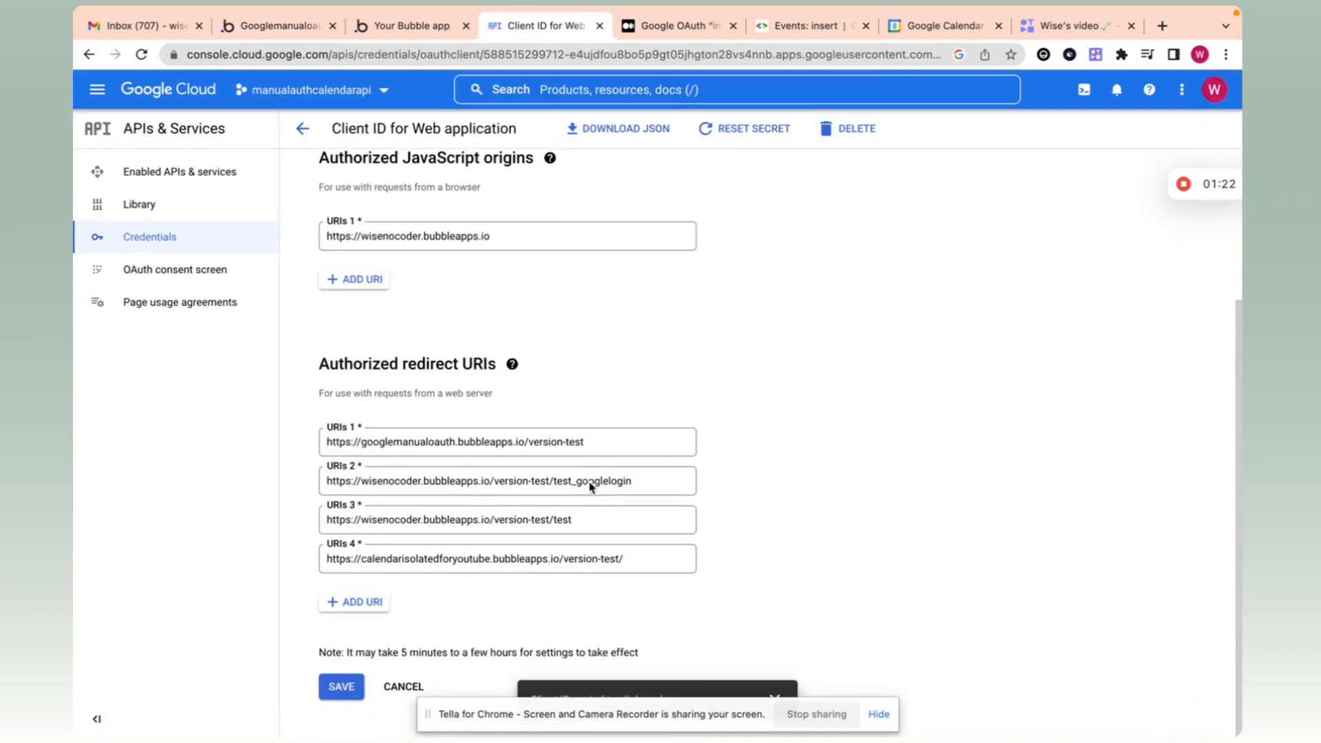
drag(618, 444, 301, 450)
key(ctrl+c)
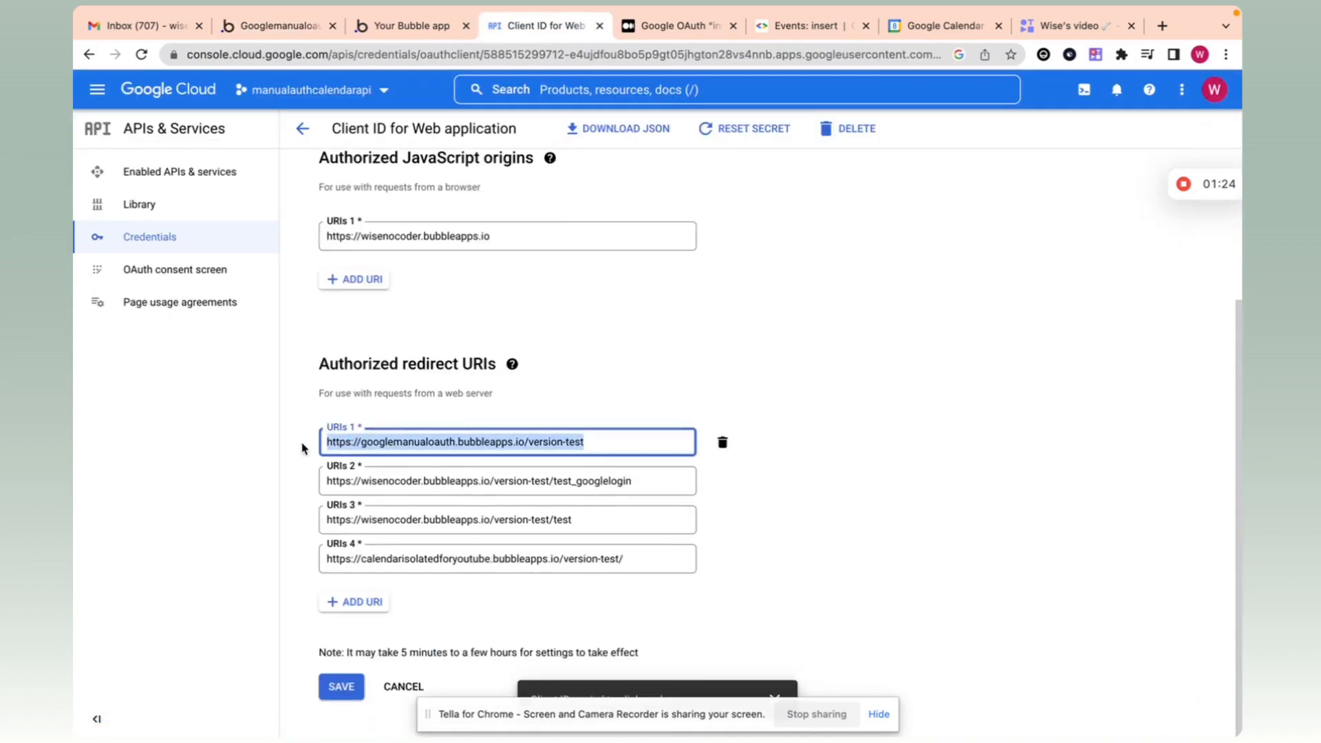
click(353, 601)
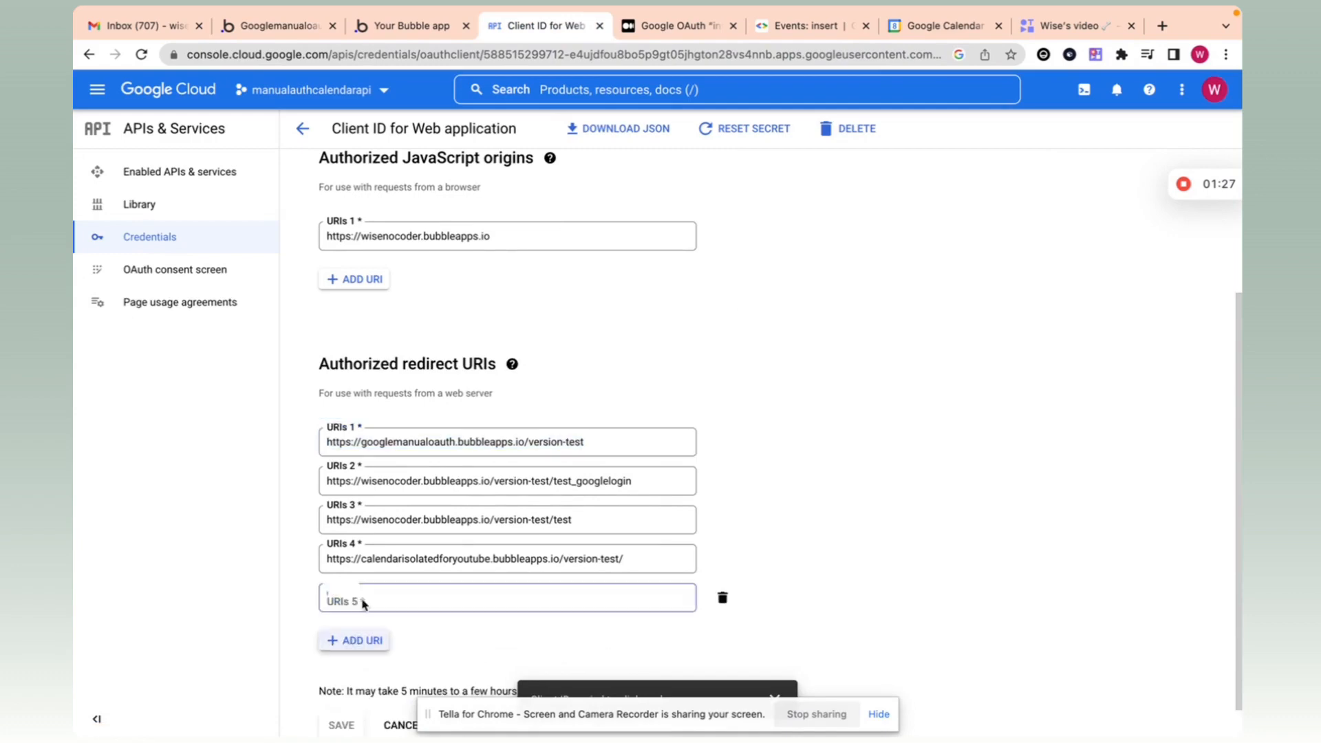
key(ctrl+v)
click(546, 622)
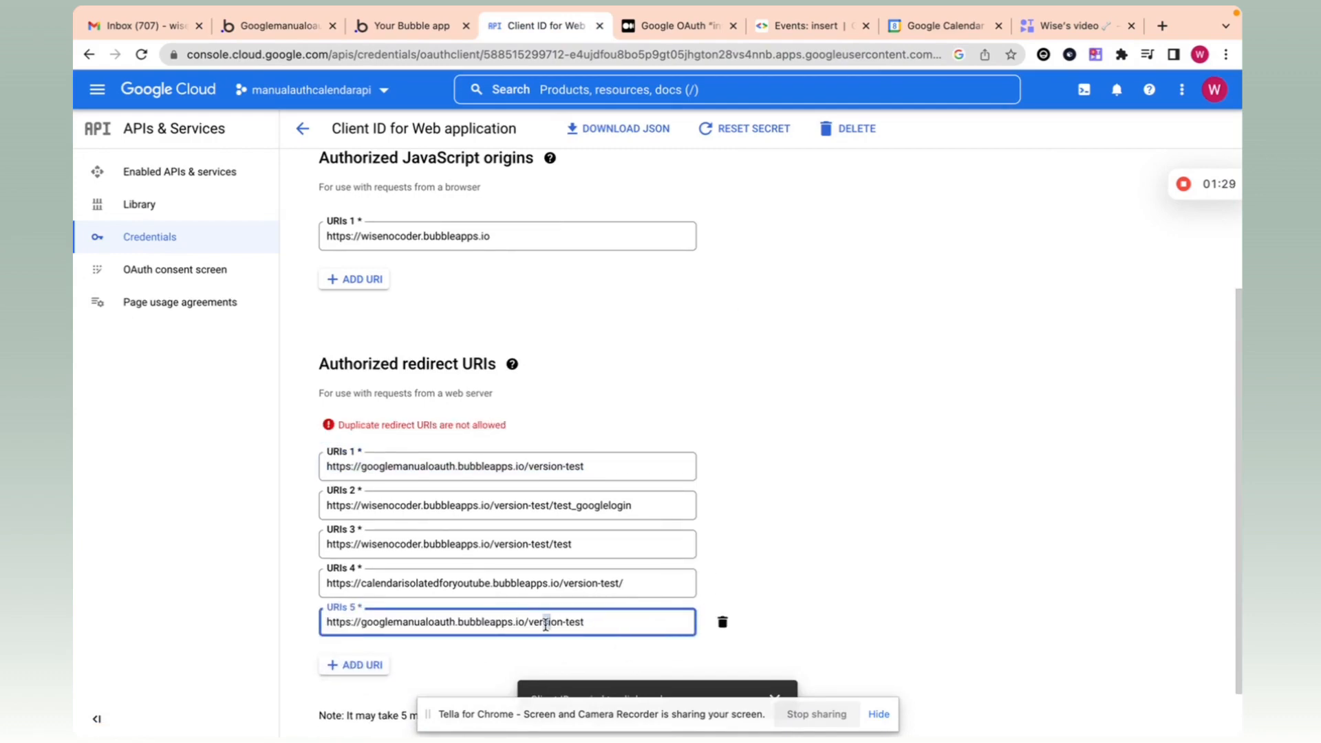
drag(602, 622, 532, 623)
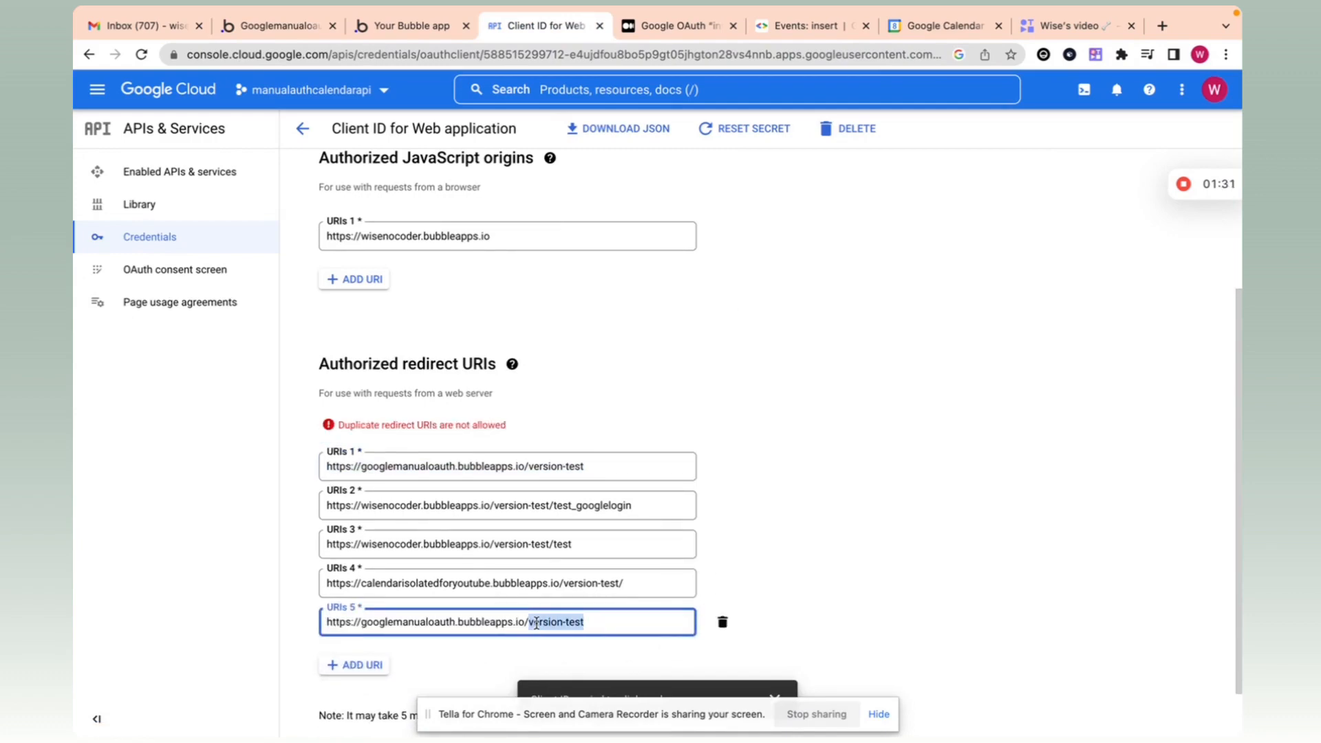
key(BackSpace)
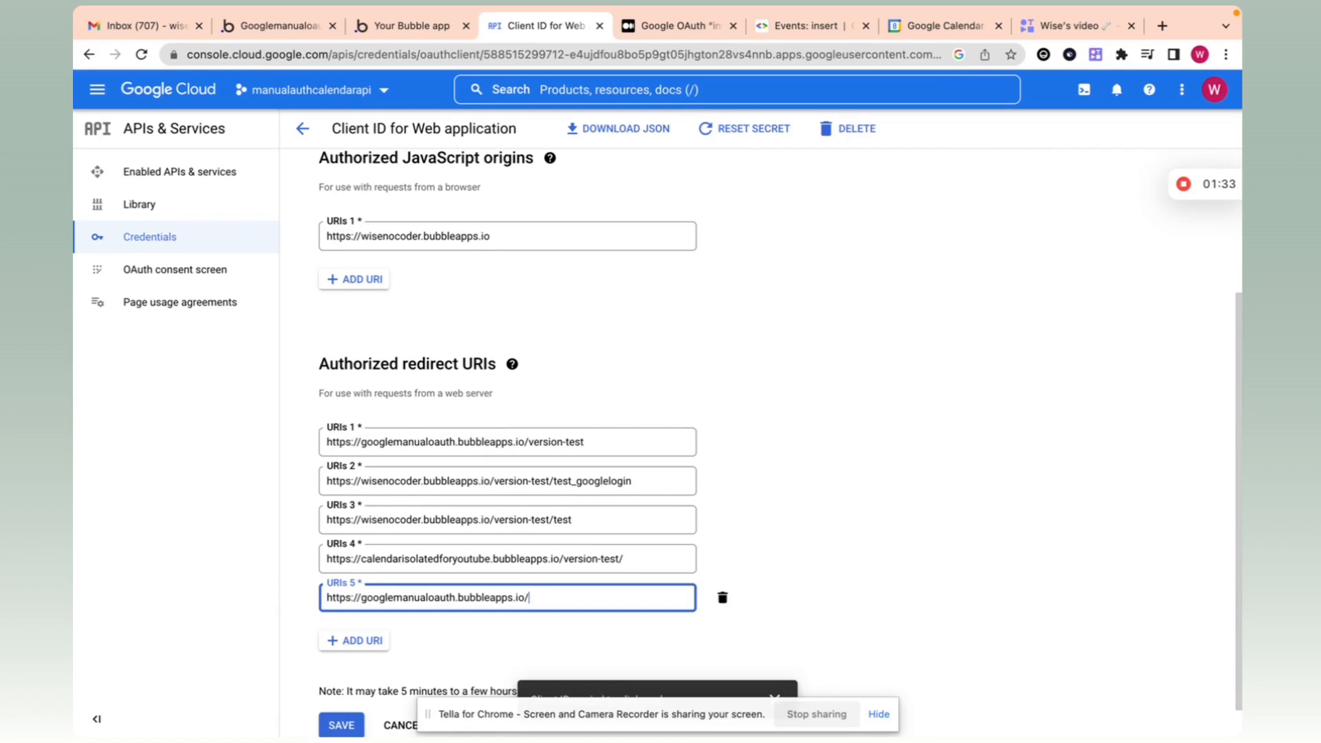
key(BackSpace)
click(519, 637)
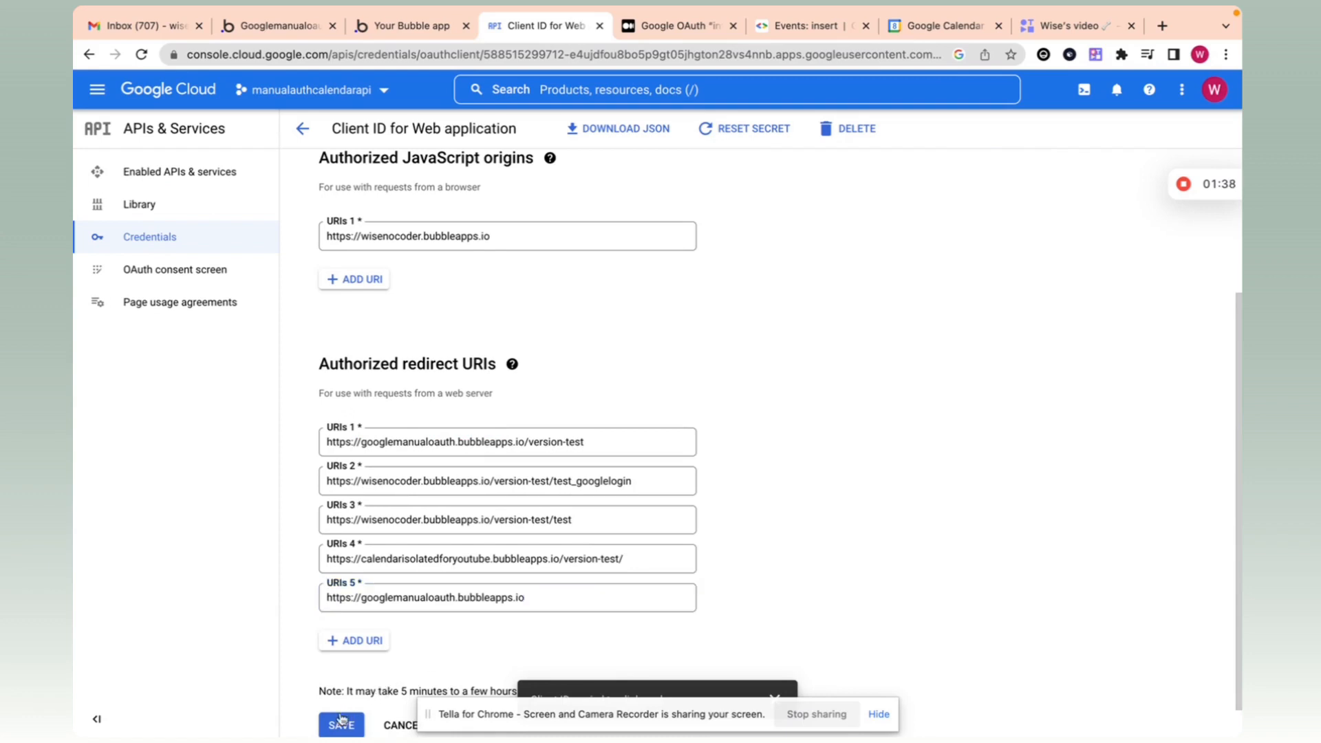
Step: Save the web client's updated authorized redirect URIs
triple_click(468, 595)
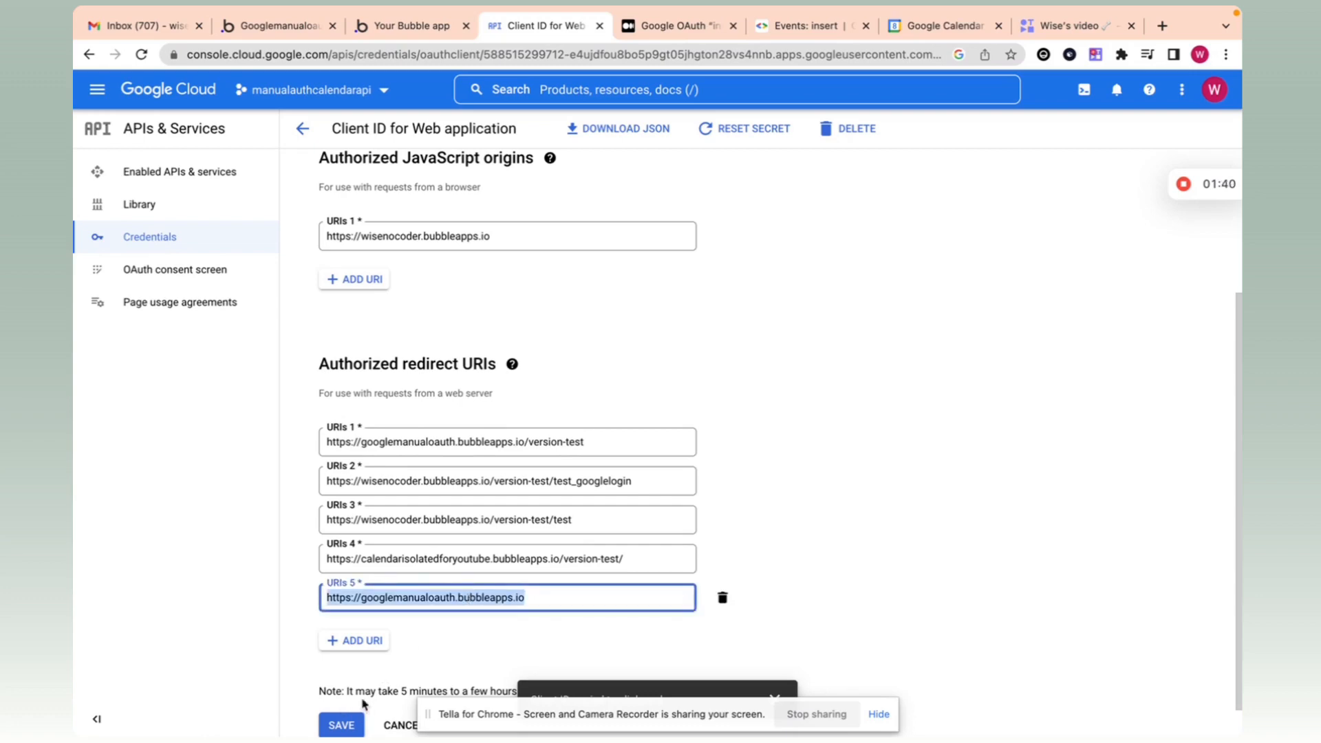
click(343, 725)
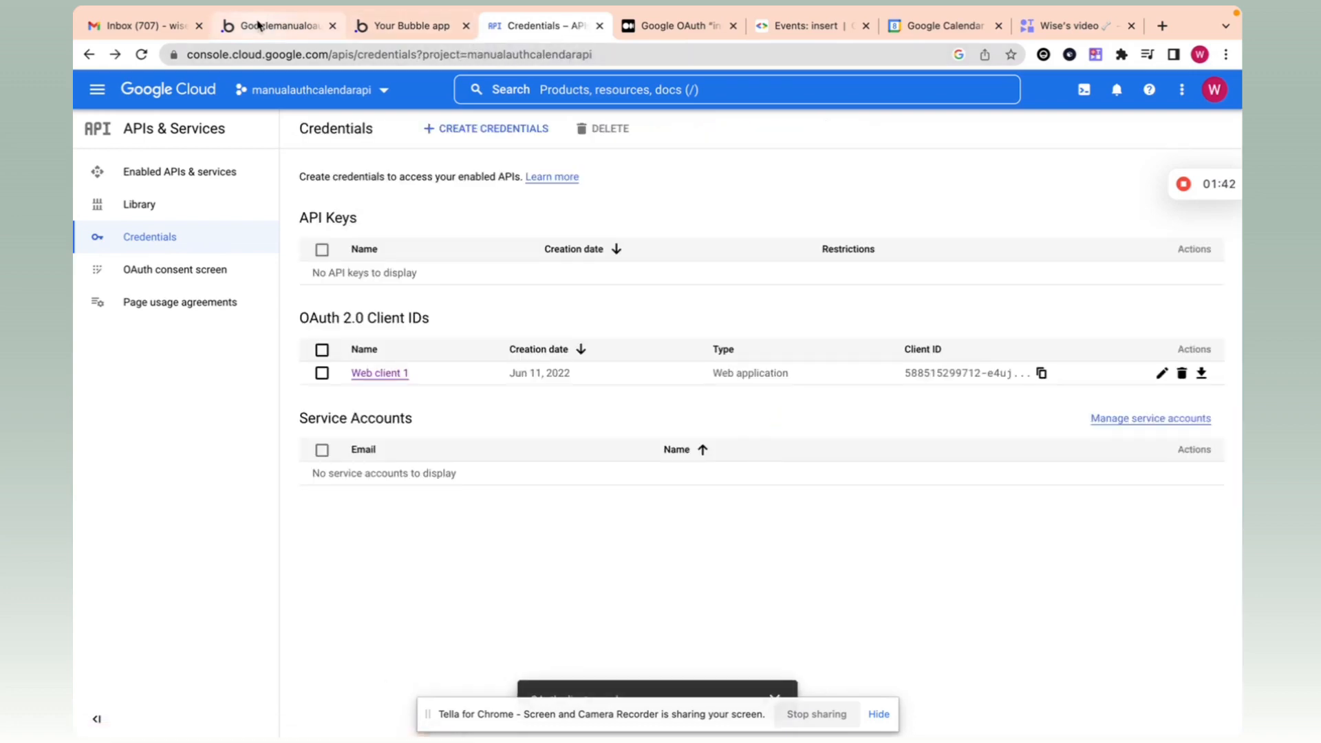
click(274, 26)
Step: Replace the external website step's Destination with Arbitrary text holding the pasted Google OAuth URL
click(591, 194)
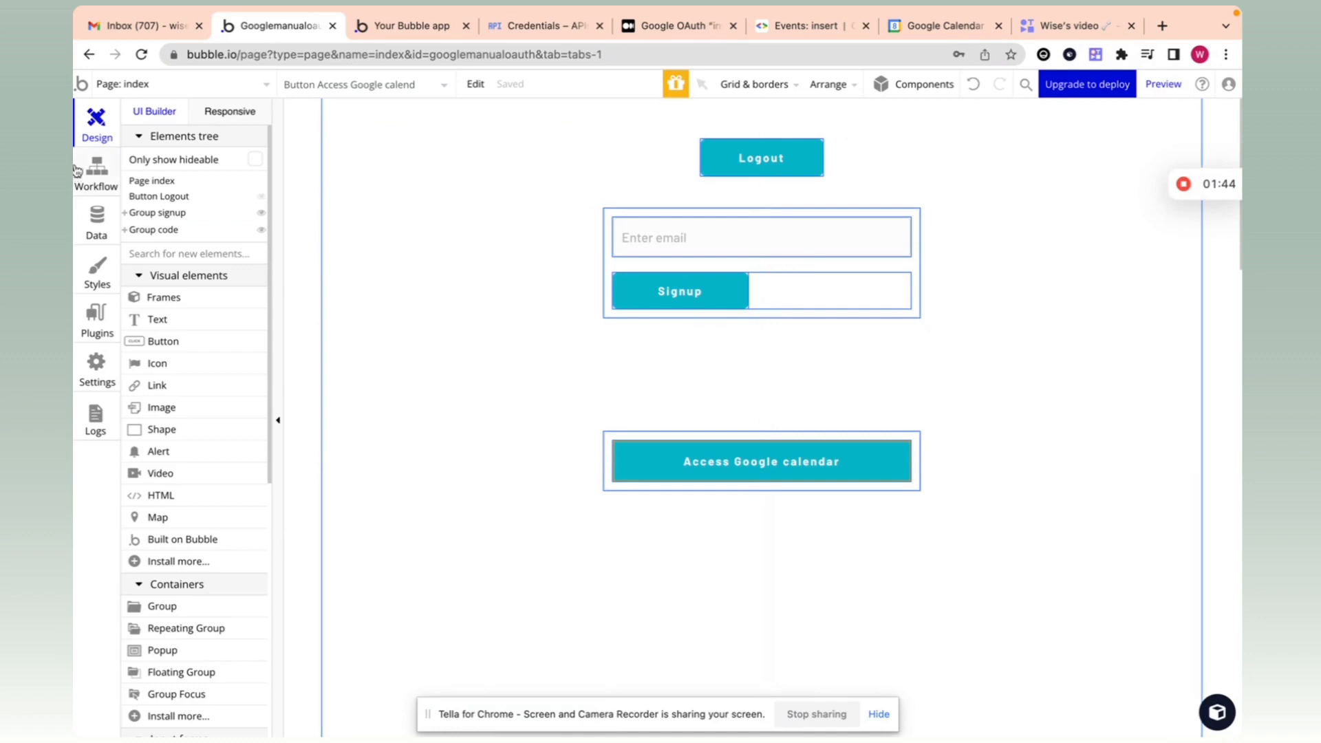
click(96, 170)
click(259, 291)
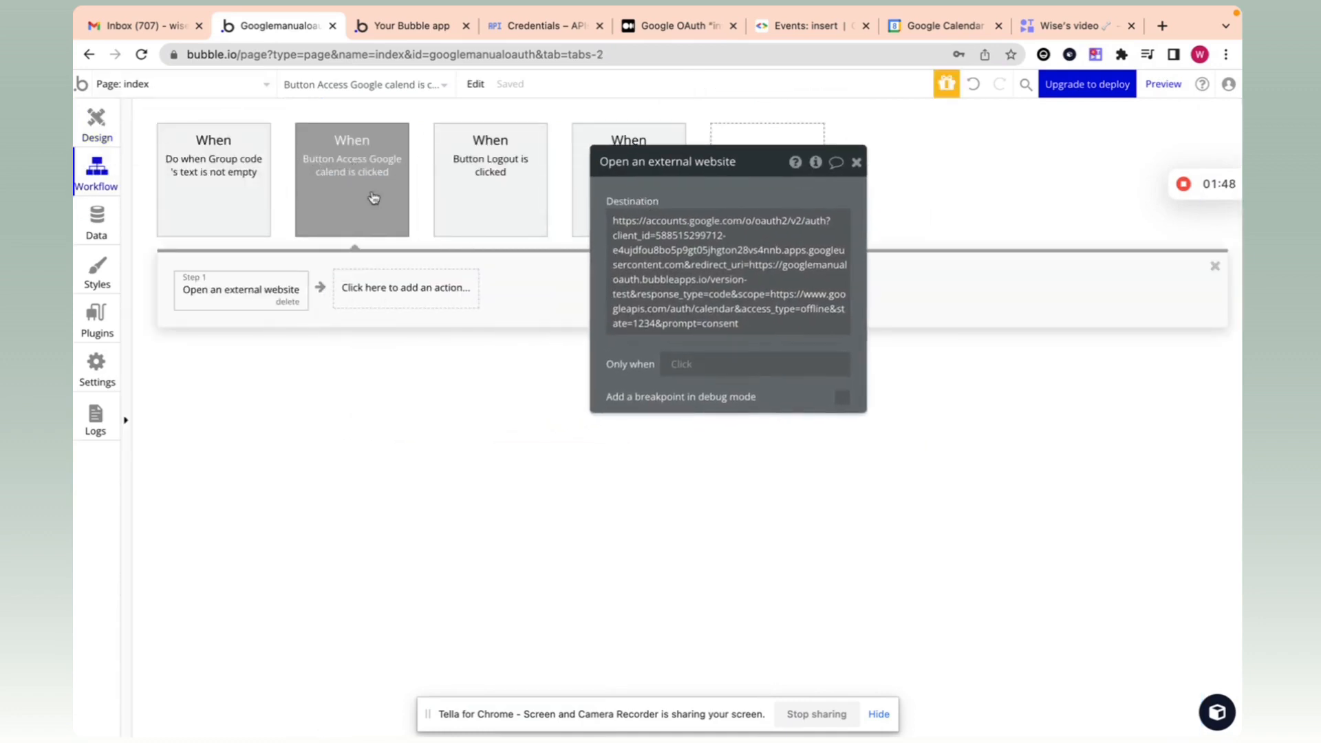
triple_click(674, 254)
key(ctrl+c)
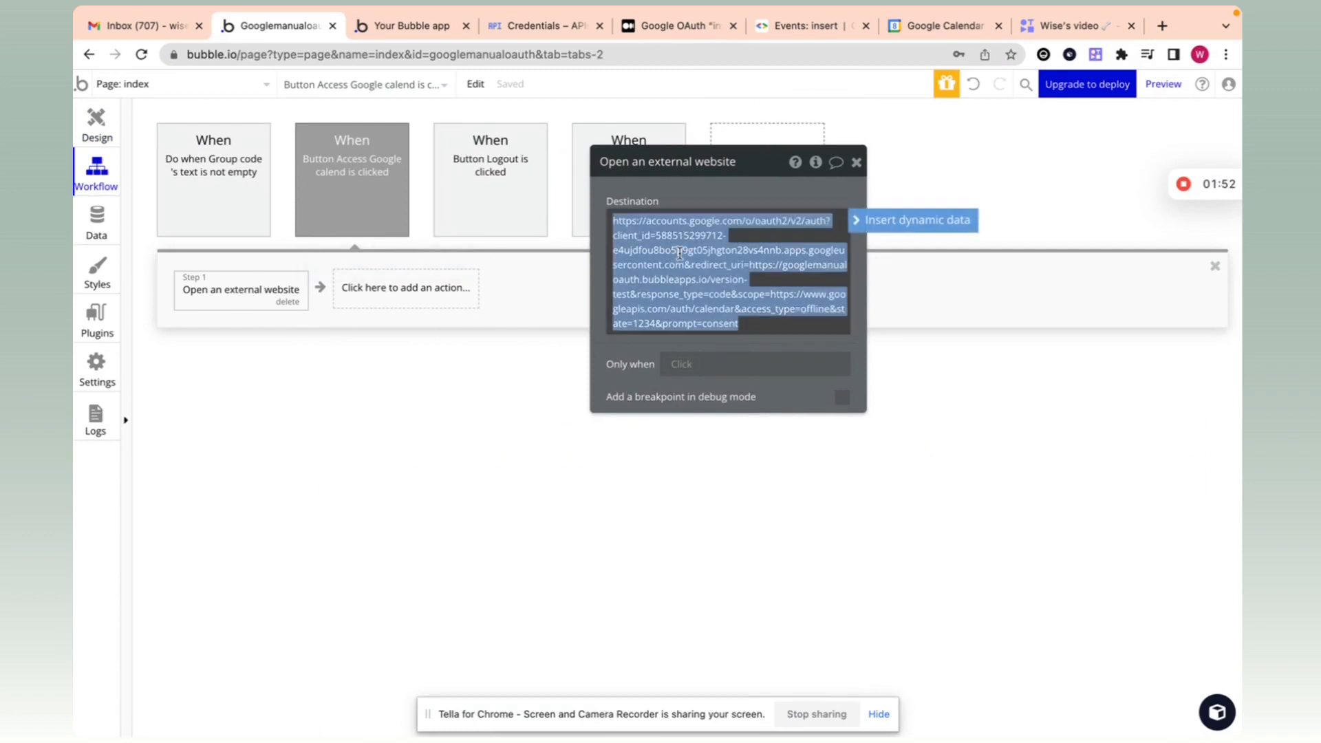
key(BackSpace)
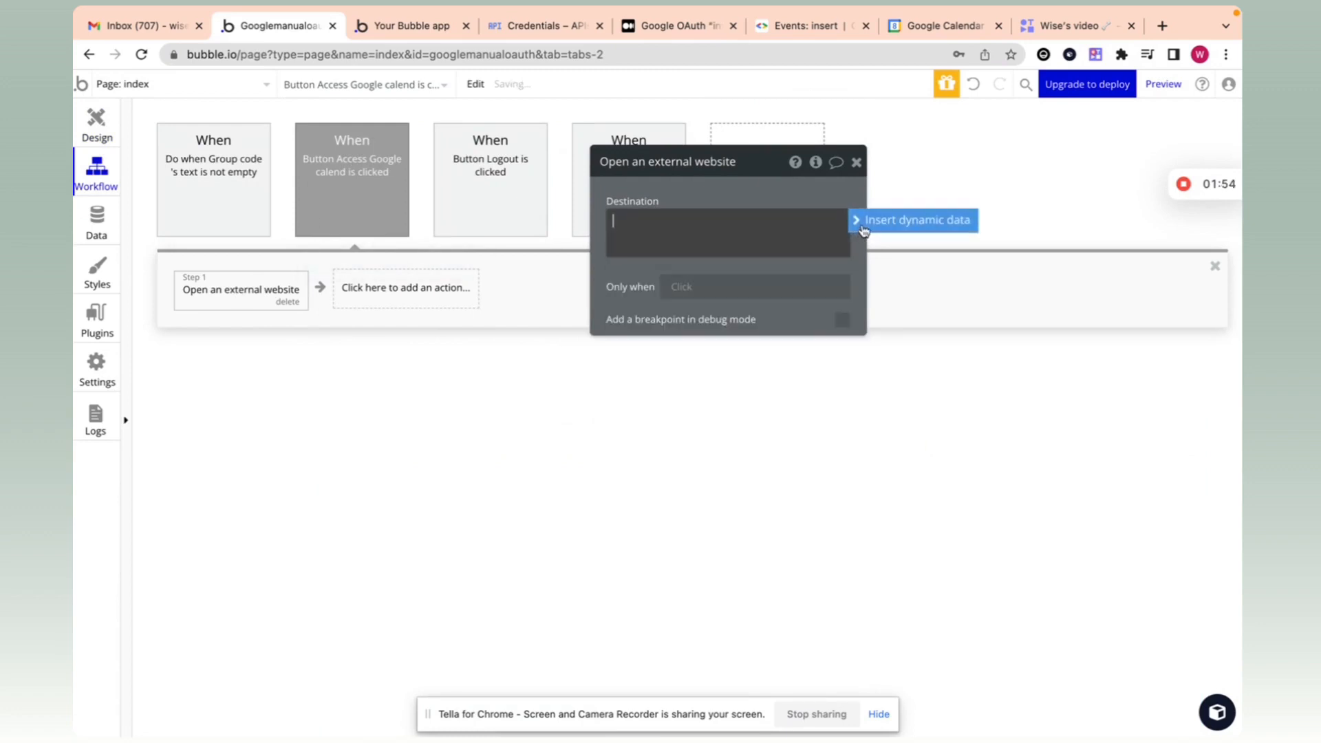
click(722, 220)
text(ar)
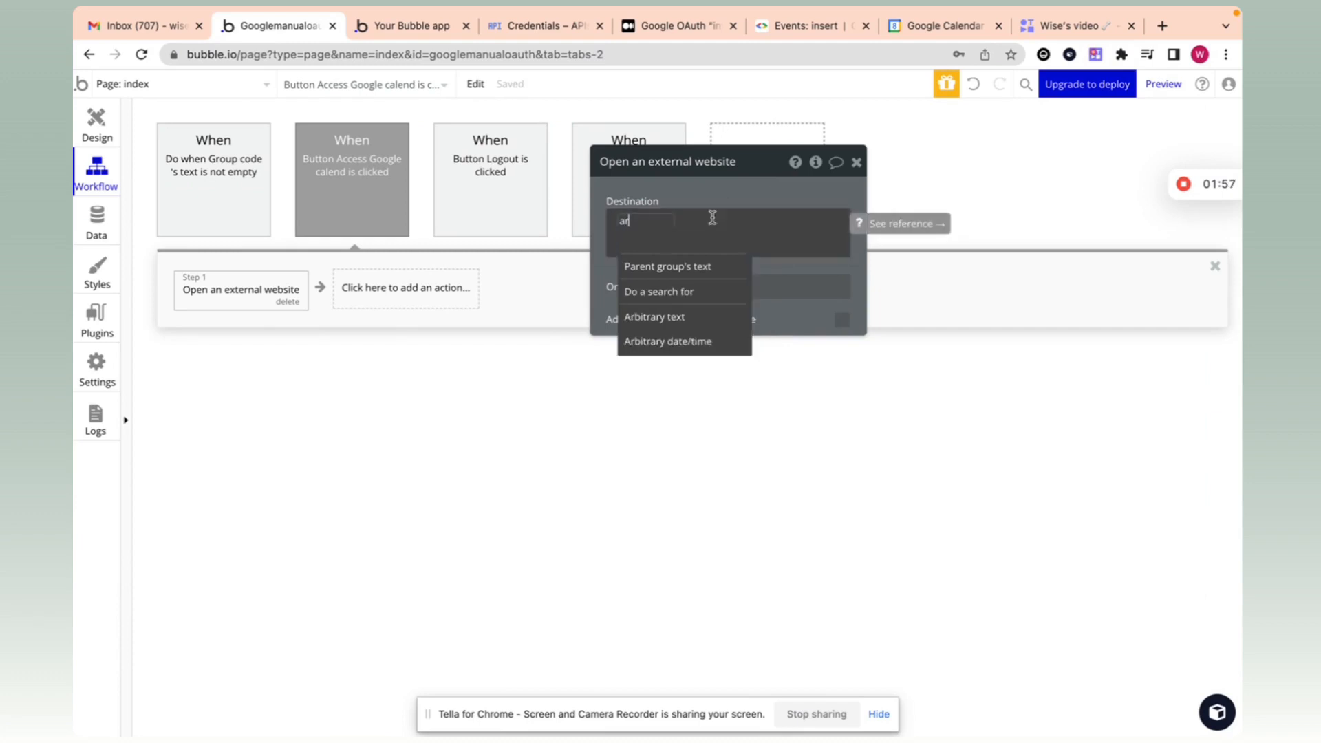
click(691, 320)
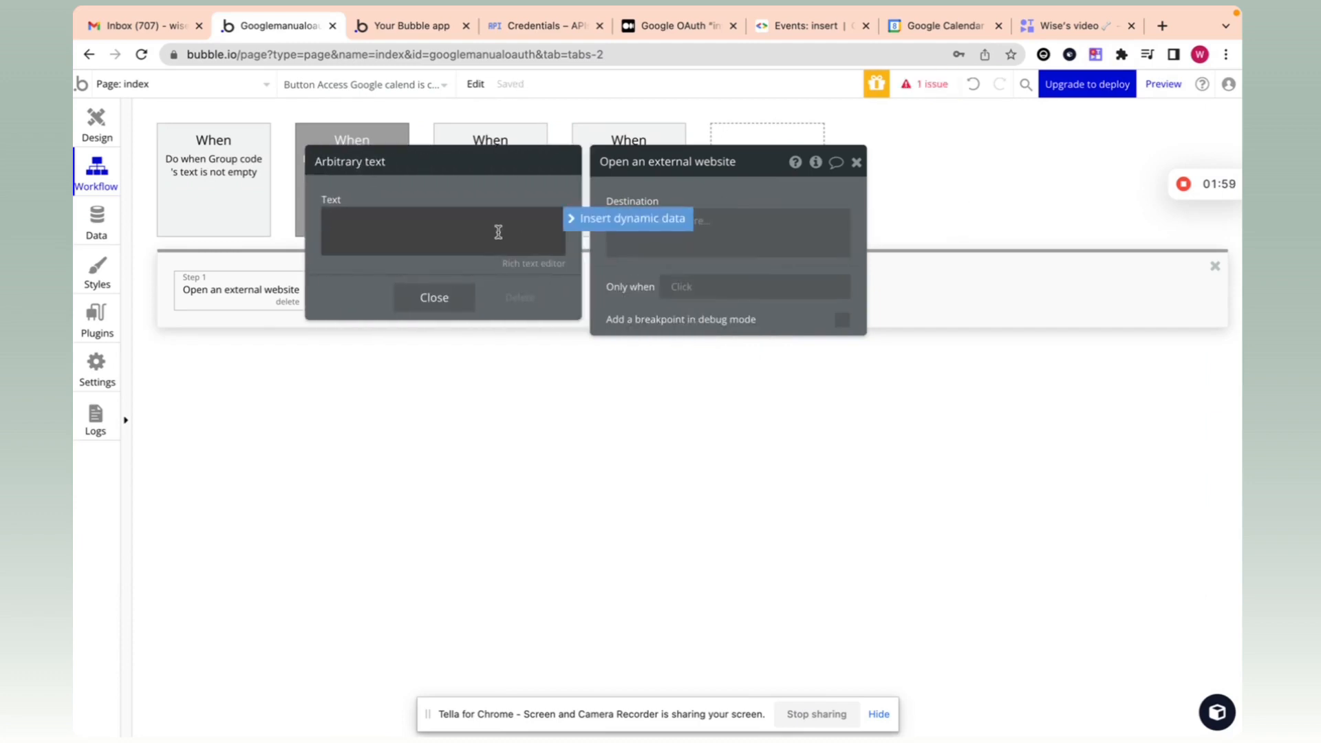
key(ctrl+v)
Step: Select the test redirect URL following redirect_uri= in the OAuth URL
key(ctrl+a)
click(475, 197)
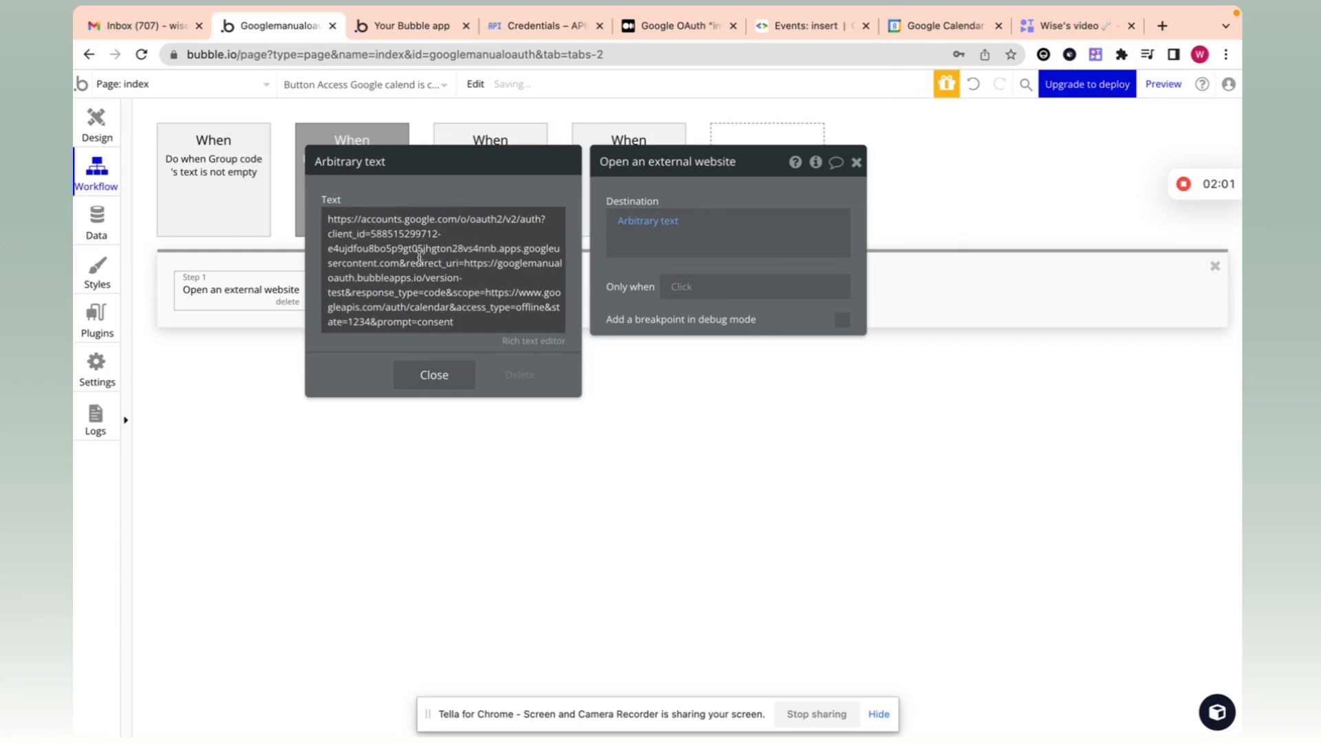
key(ctrl+a)
click(443, 259)
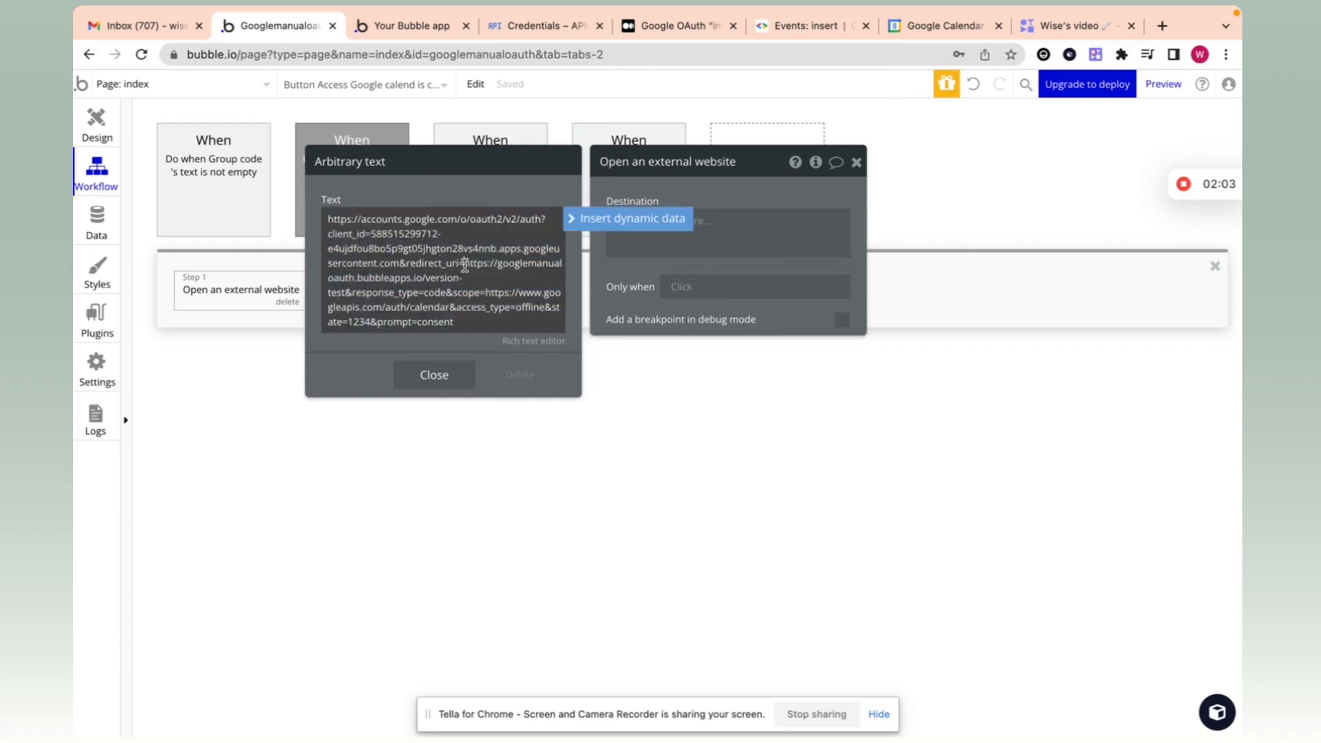
drag(465, 263, 342, 292)
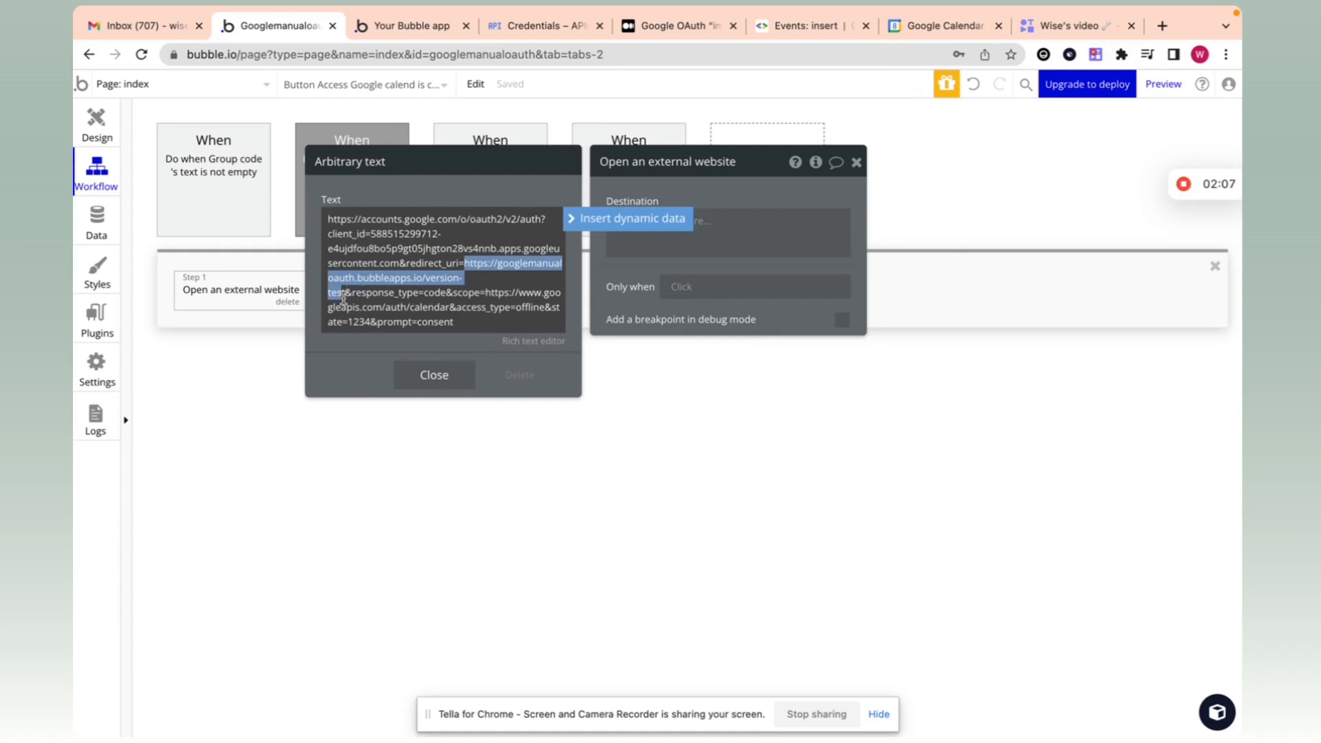
click(345, 293)
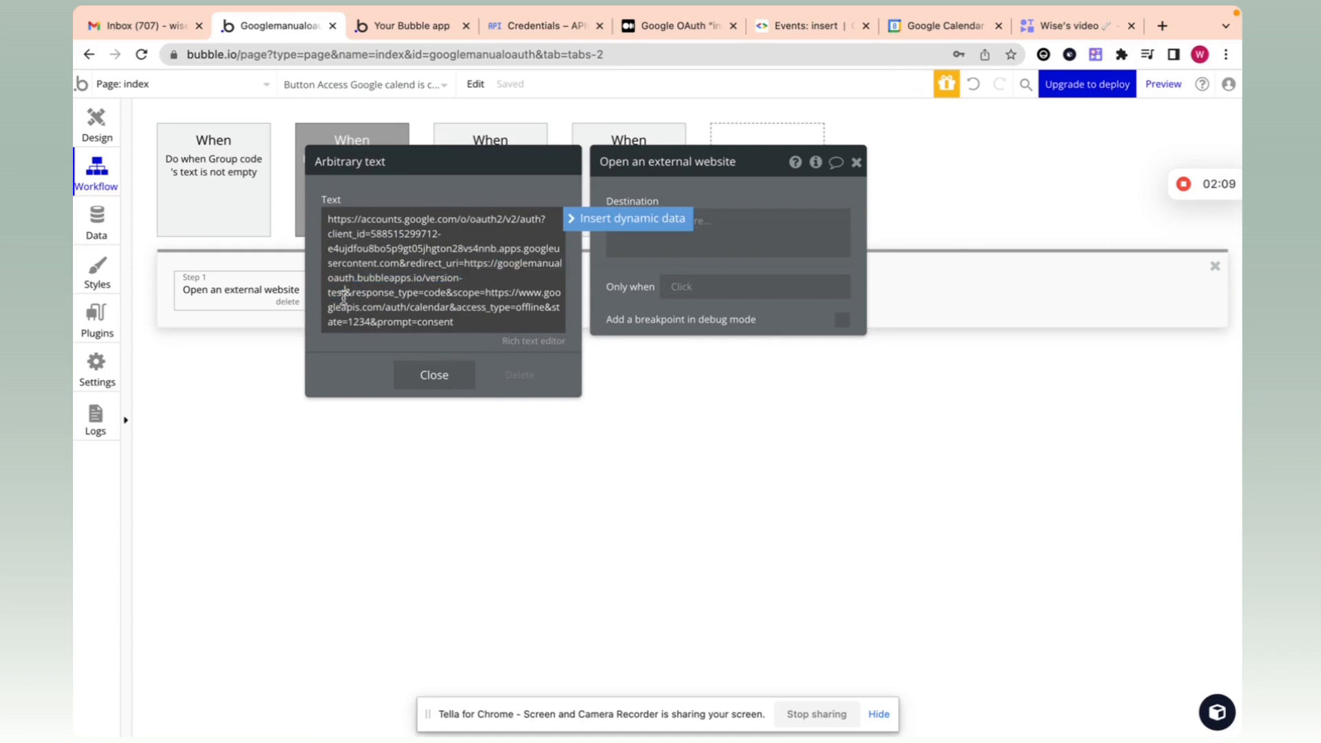
drag(344, 294, 459, 267)
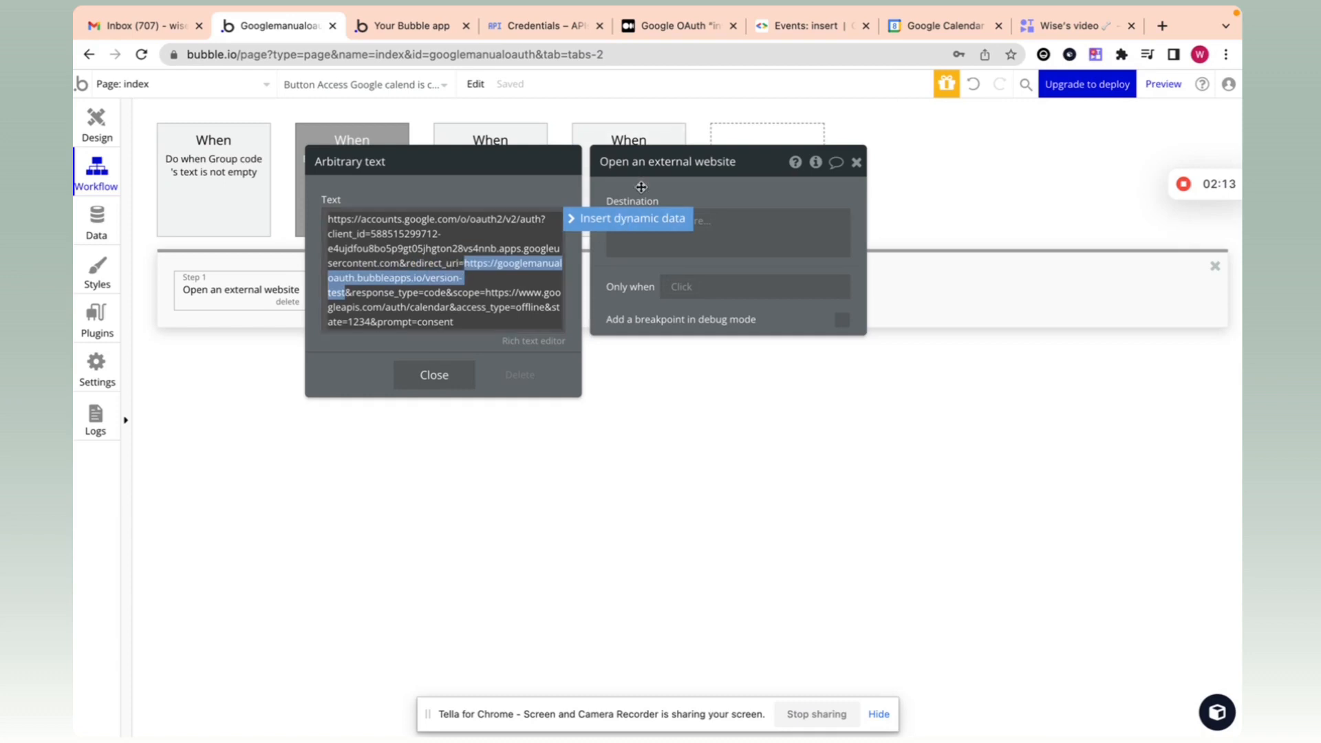
Step: Replace the redirect URL with Isn't live version formatted as text, clearing the yes value
click(622, 218)
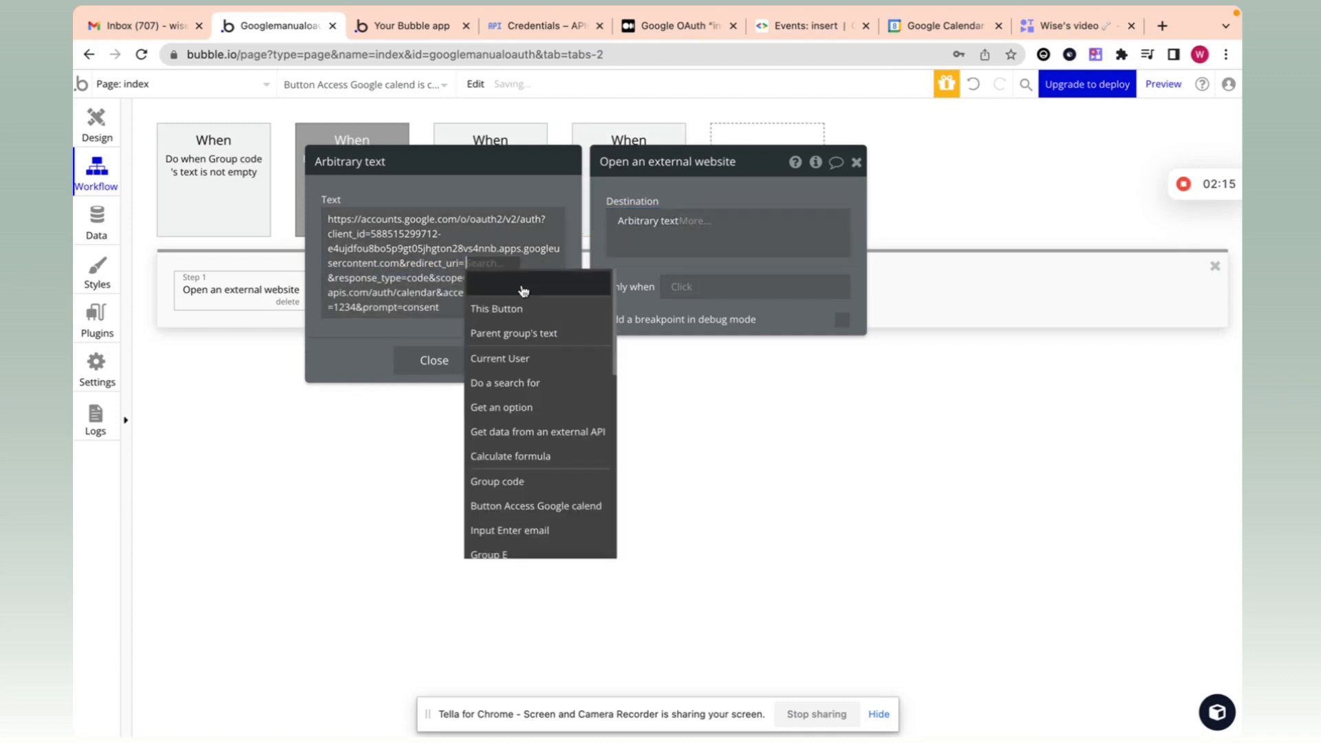
text(li)
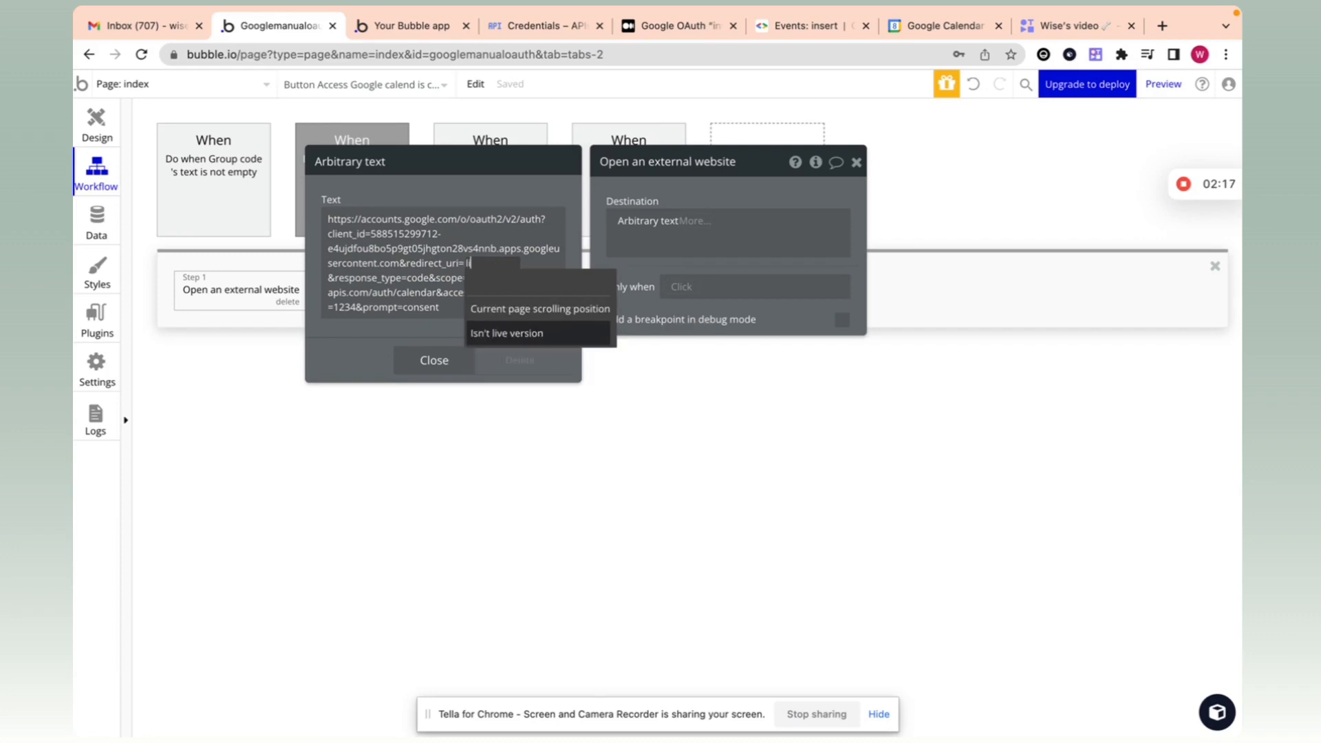
mouse_move(513, 344)
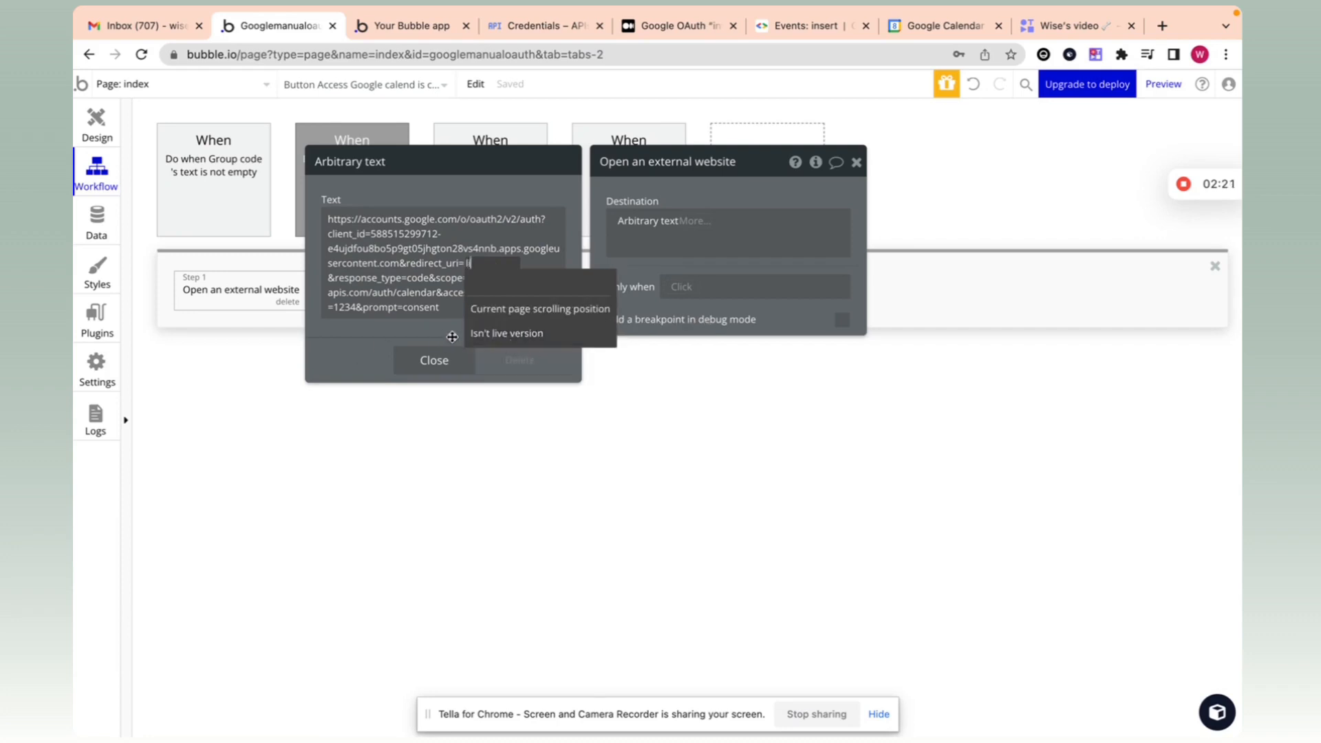
click(513, 343)
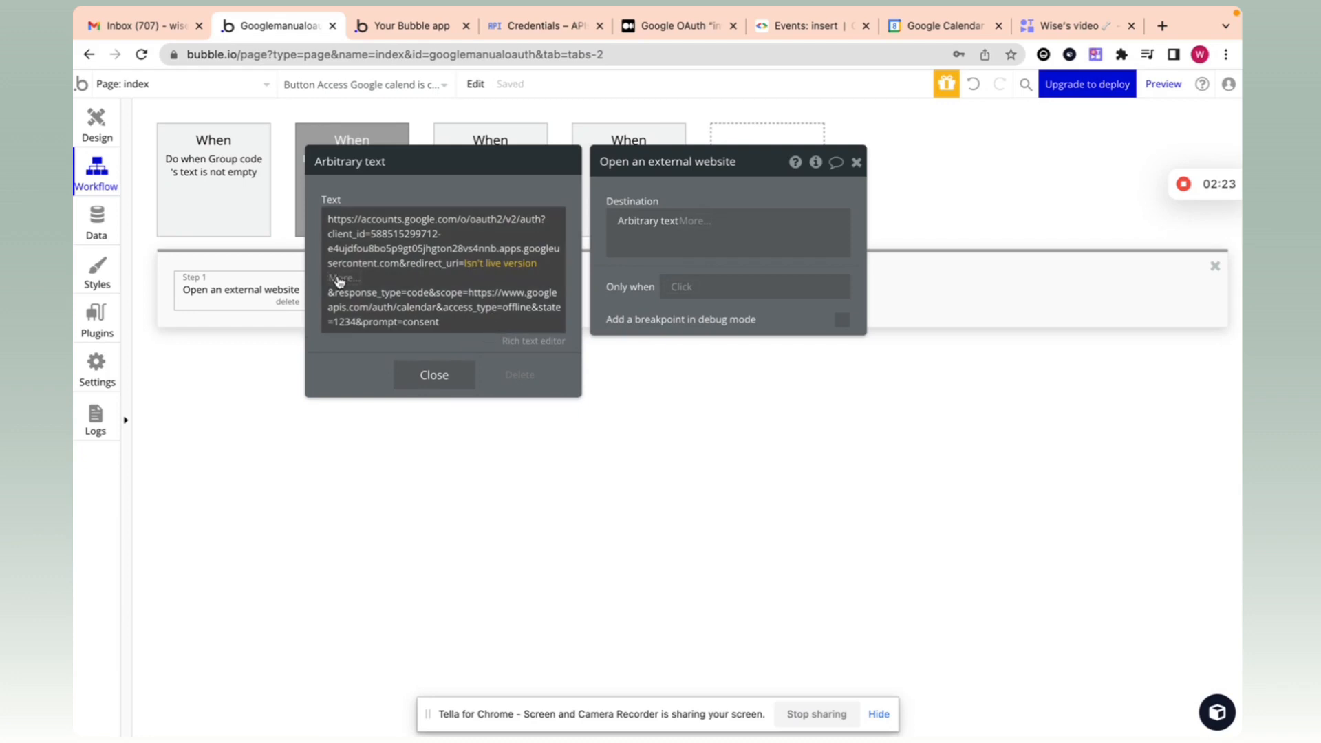
click(340, 279)
click(385, 371)
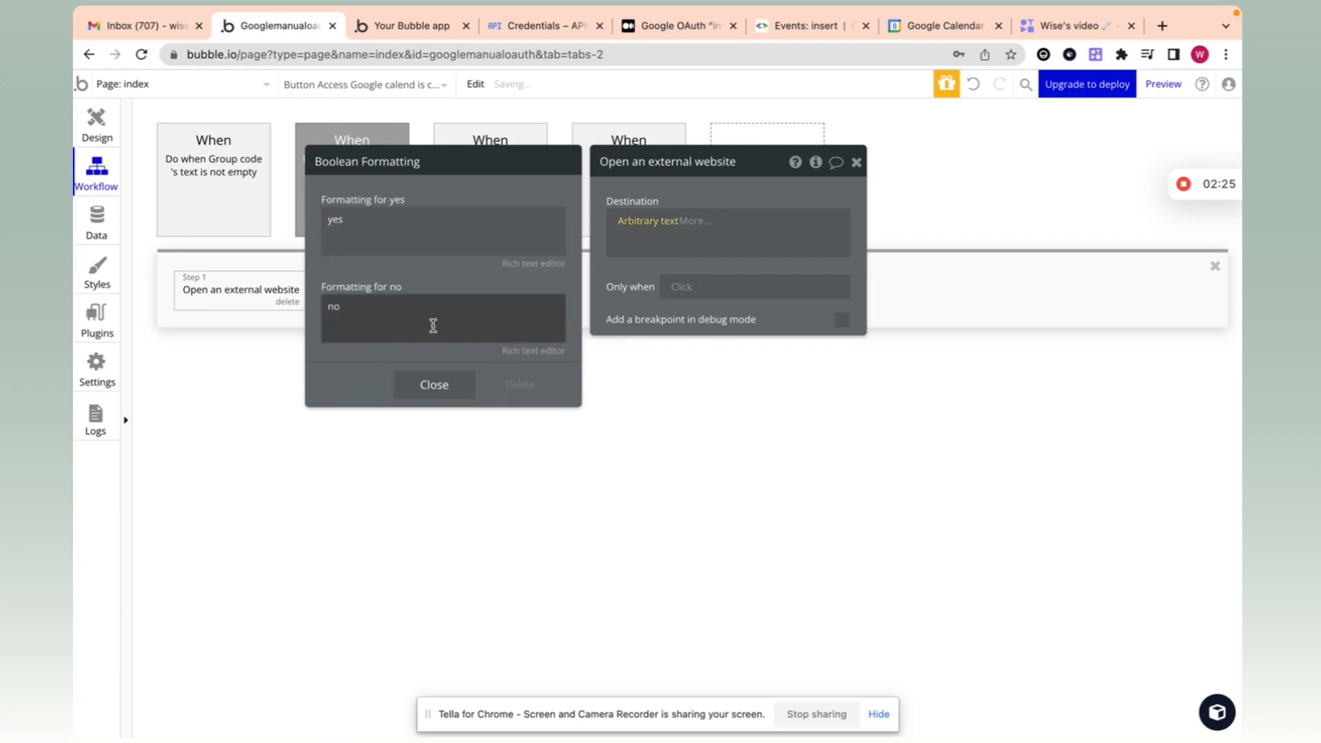
click(404, 227)
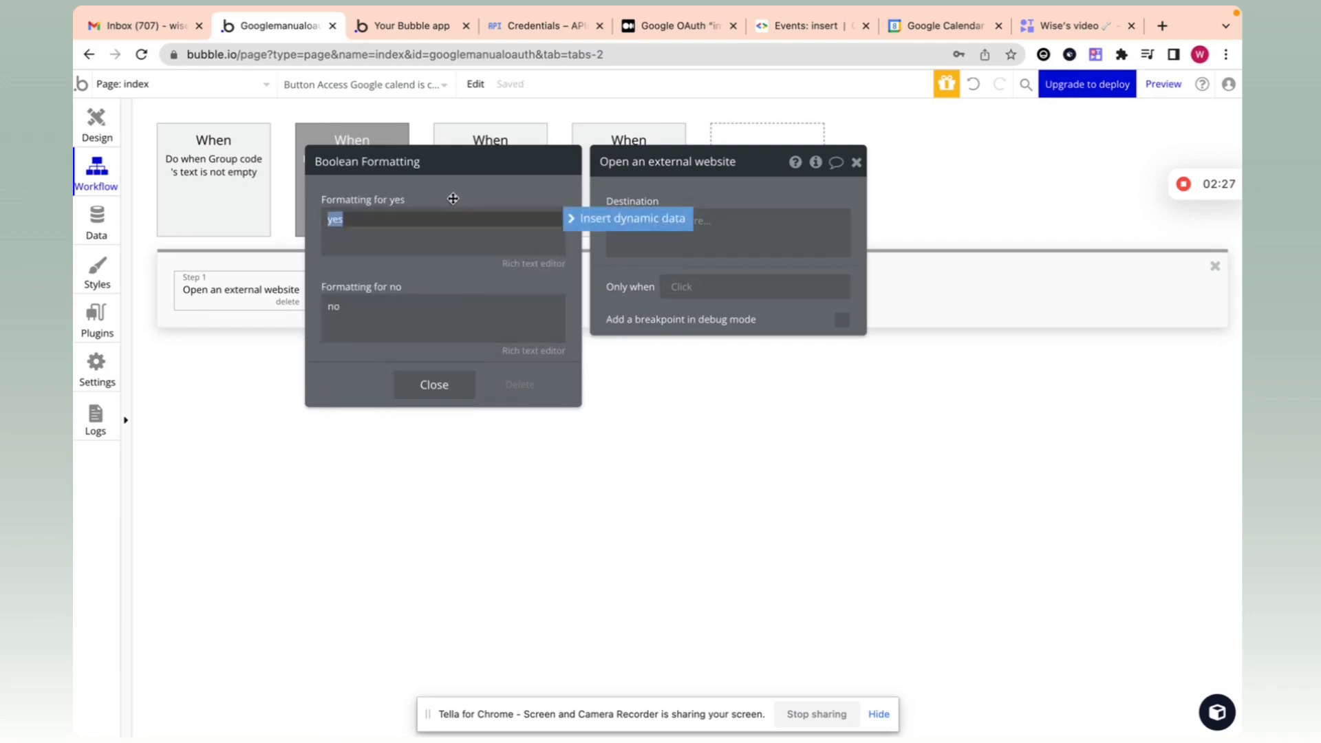
key(BackSpace)
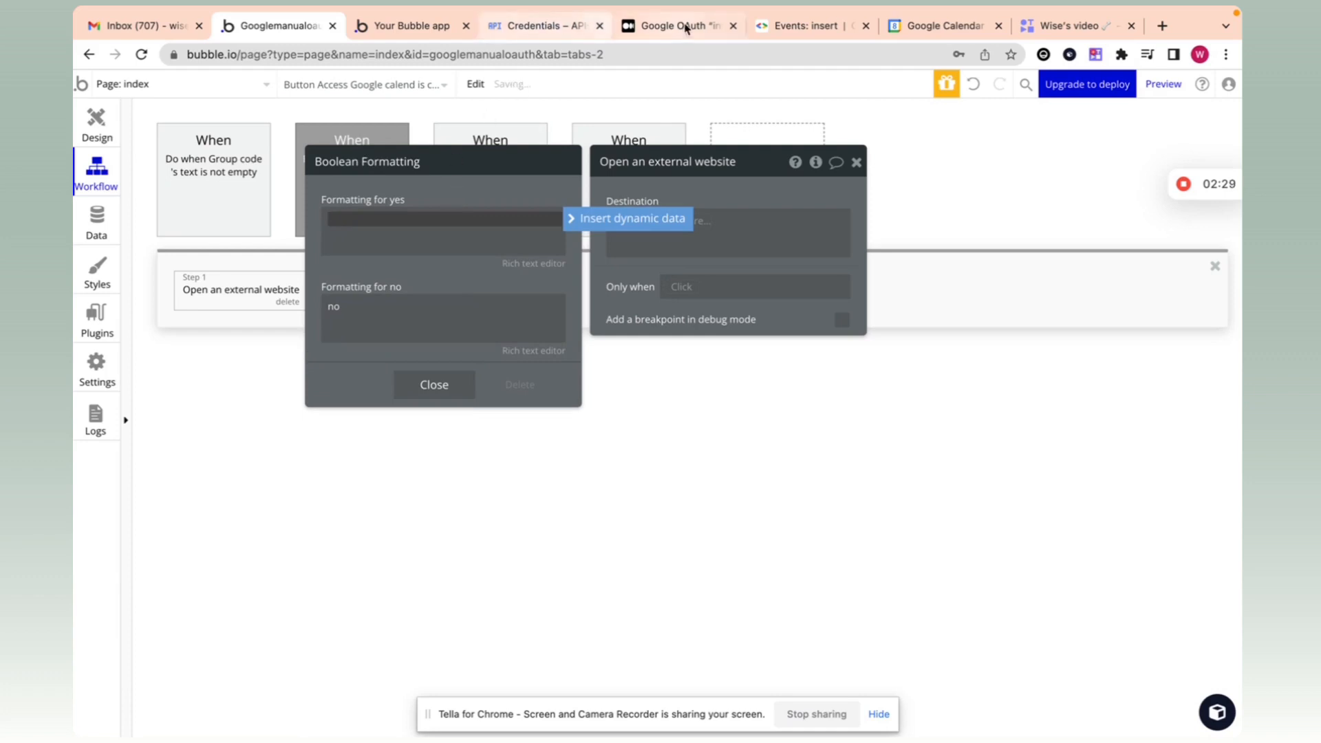
Step: Copy the version-test redirect URI from Google Cloud's Web client 1 page
click(566, 29)
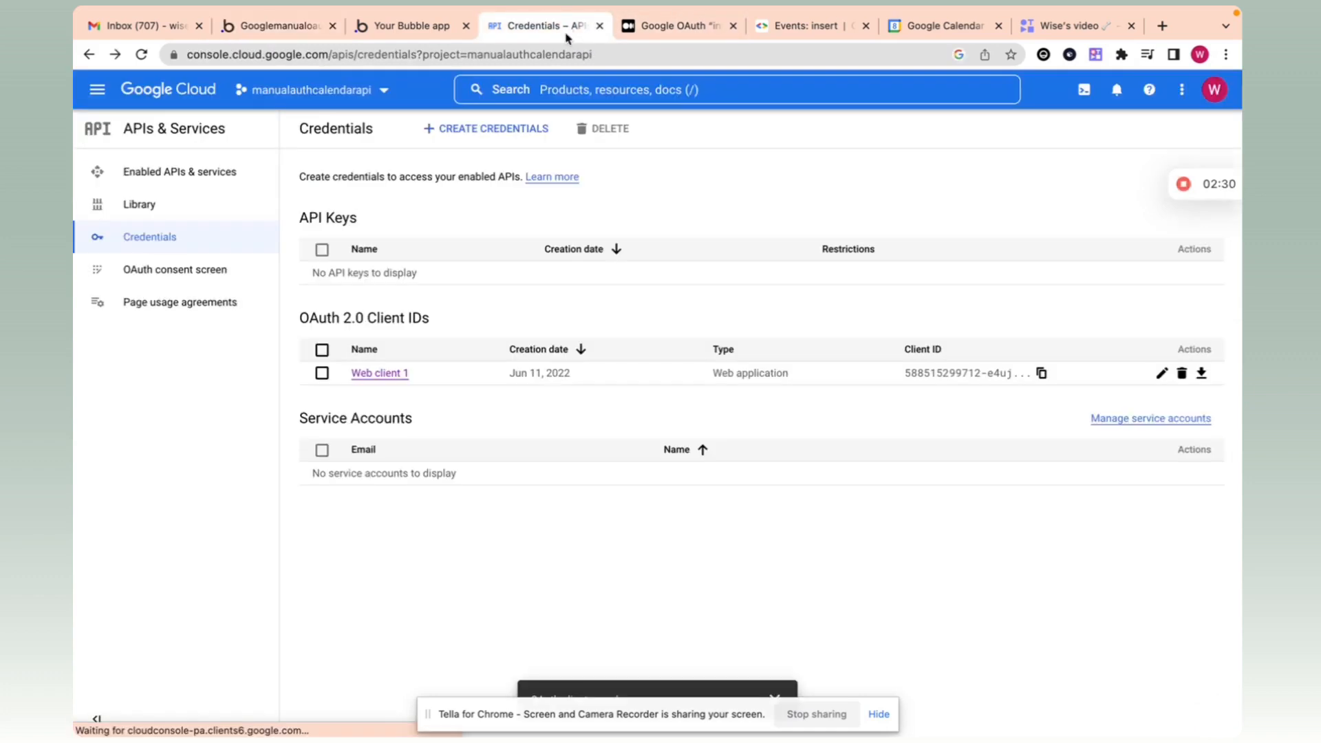
click(371, 373)
scroll(483, 467, down, 4)
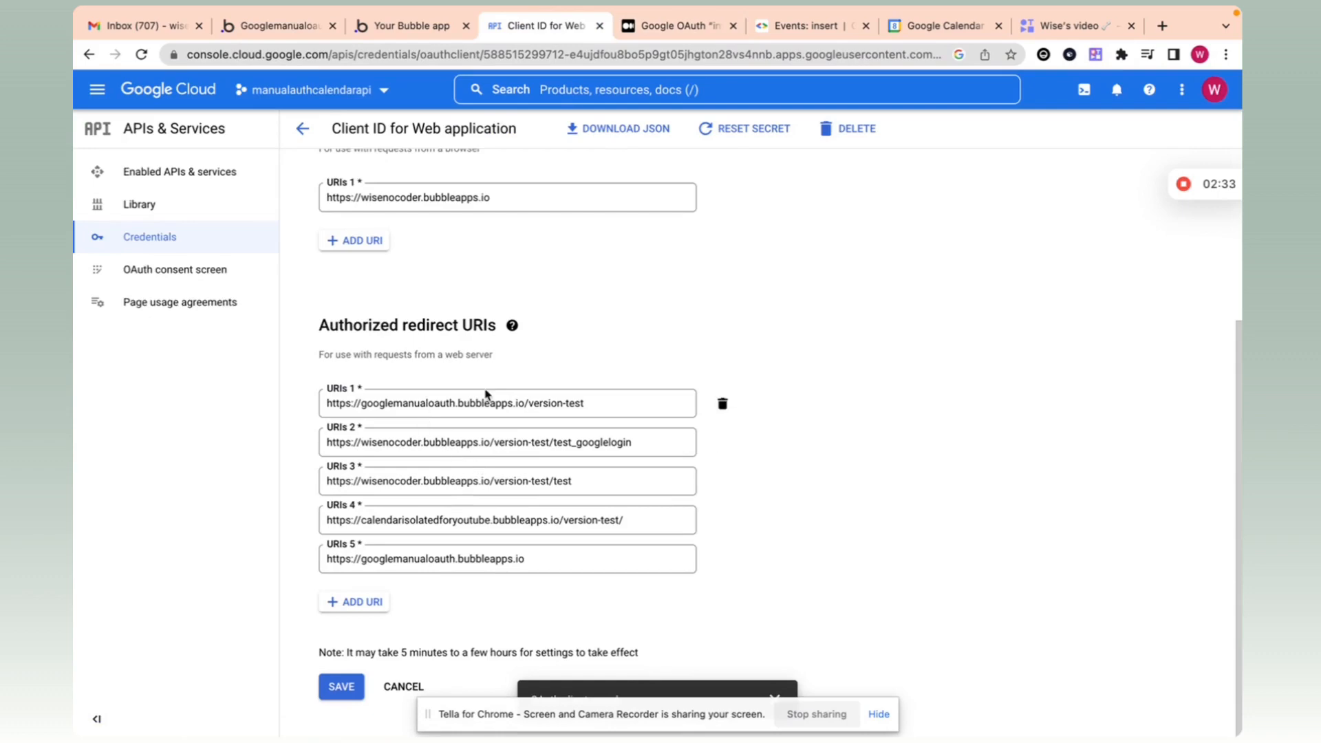
triple_click(484, 397)
key(ctrl+c)
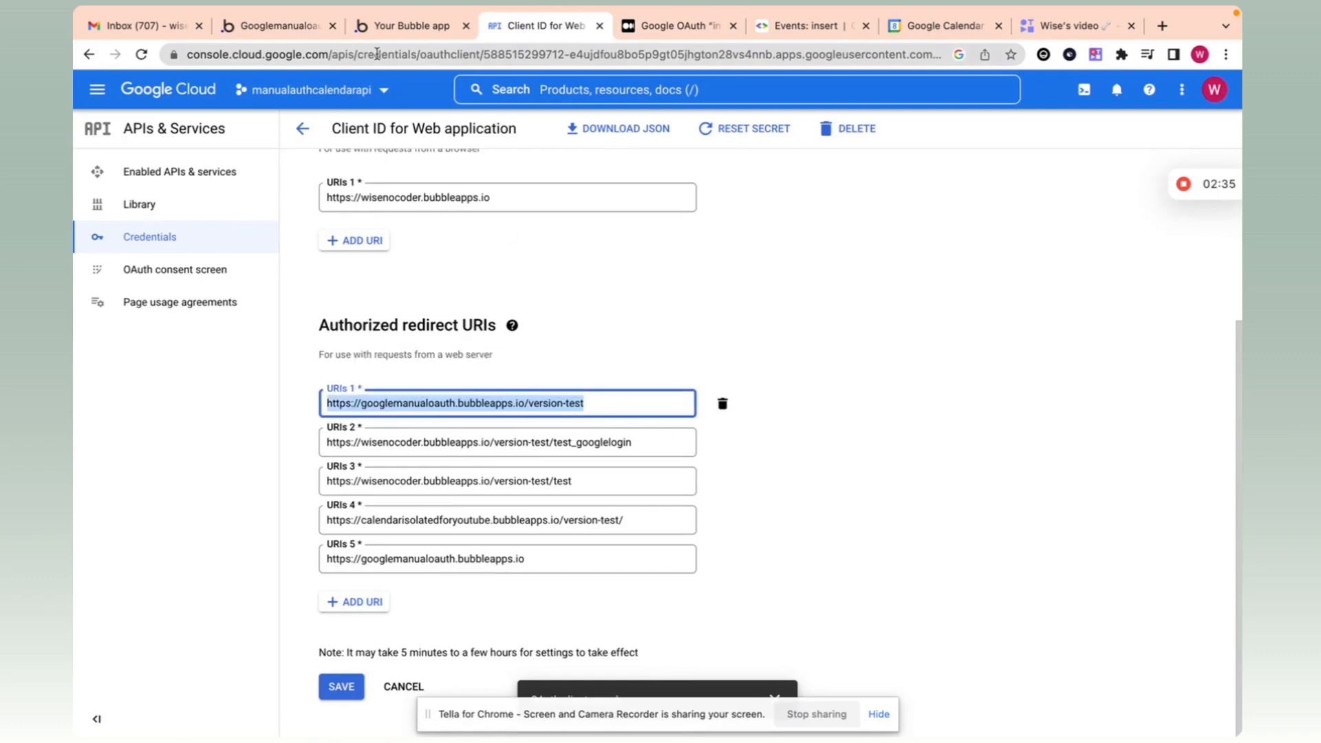
click(383, 28)
click(303, 28)
click(436, 227)
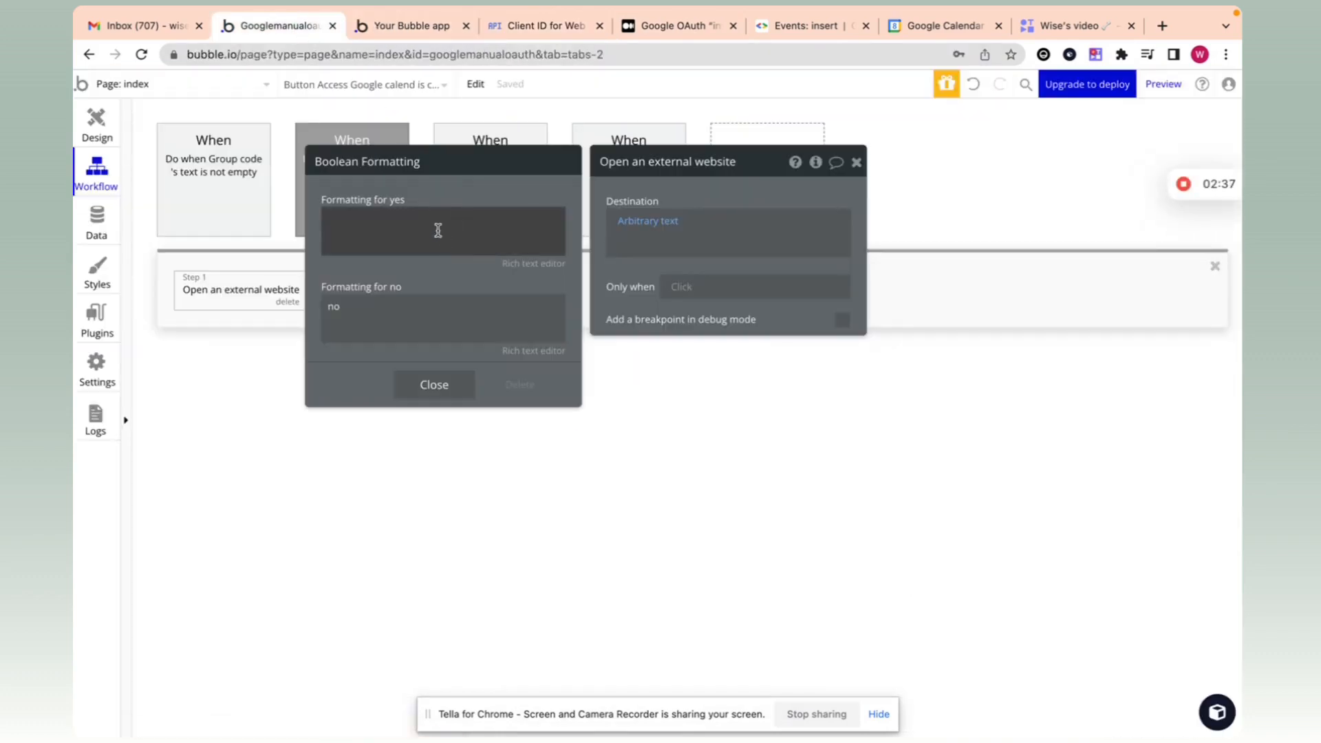
key(ctrl+v)
click(380, 320)
double_click(386, 317)
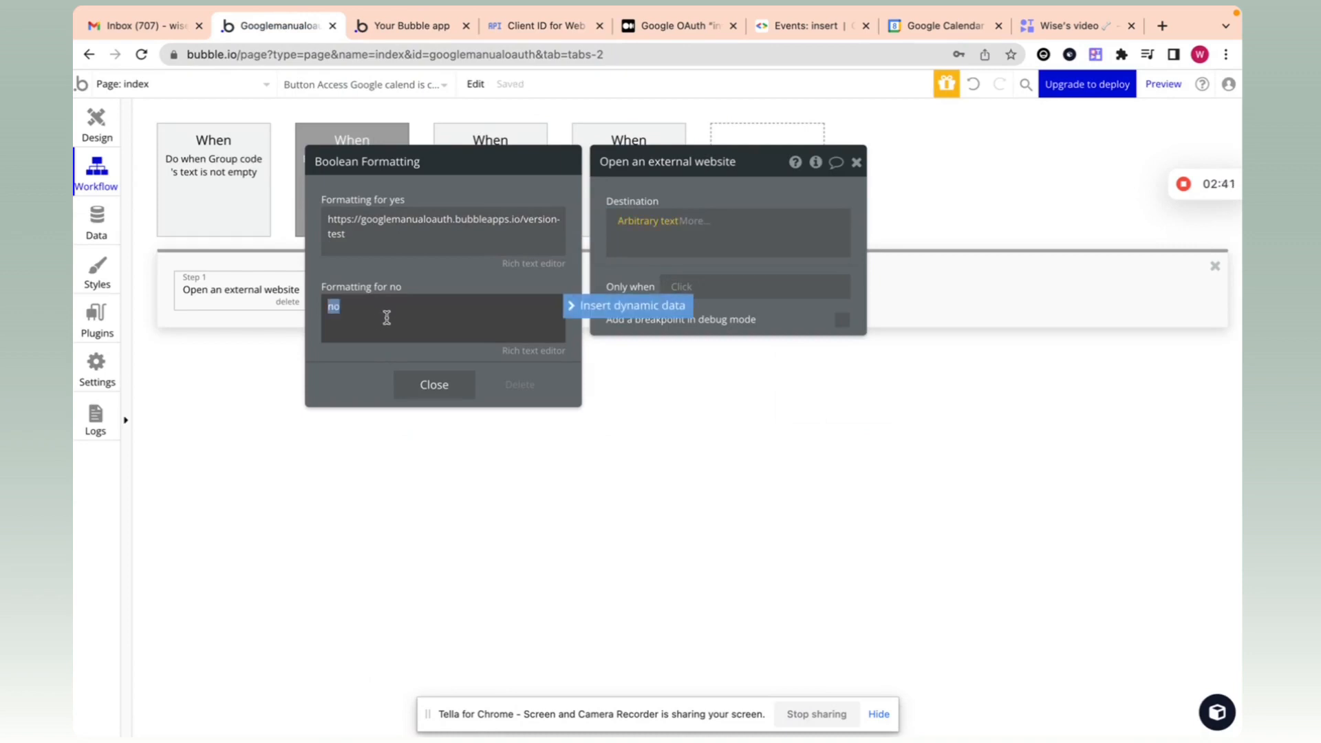
key(BackSpace)
click(354, 218)
key(ctrl+a)
key(ctrl+c)
click(380, 317)
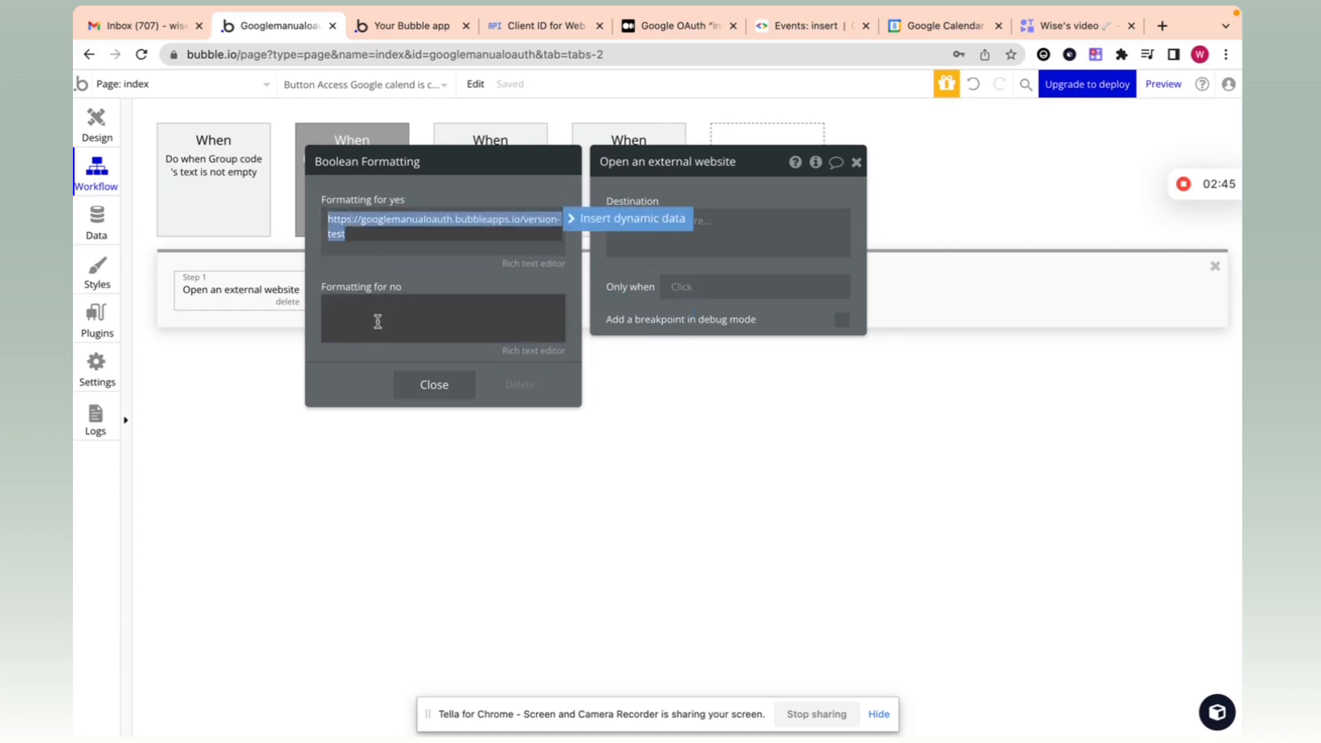
key(ctrl+v)
key(ctrl+a)
key(Right)
key(ctrl+shift+Left)
key(ctrl+shift+Left)
key(ctrl+shift+Left)
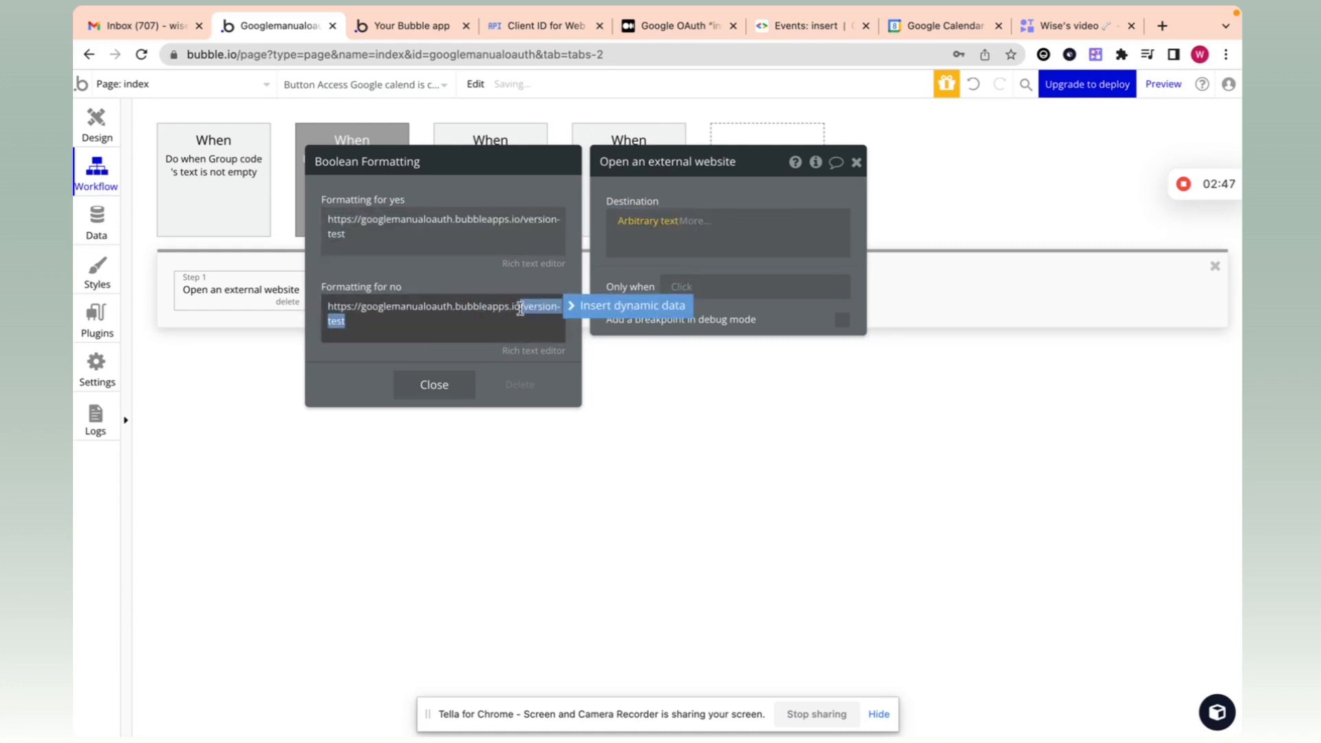
key(BackSpace)
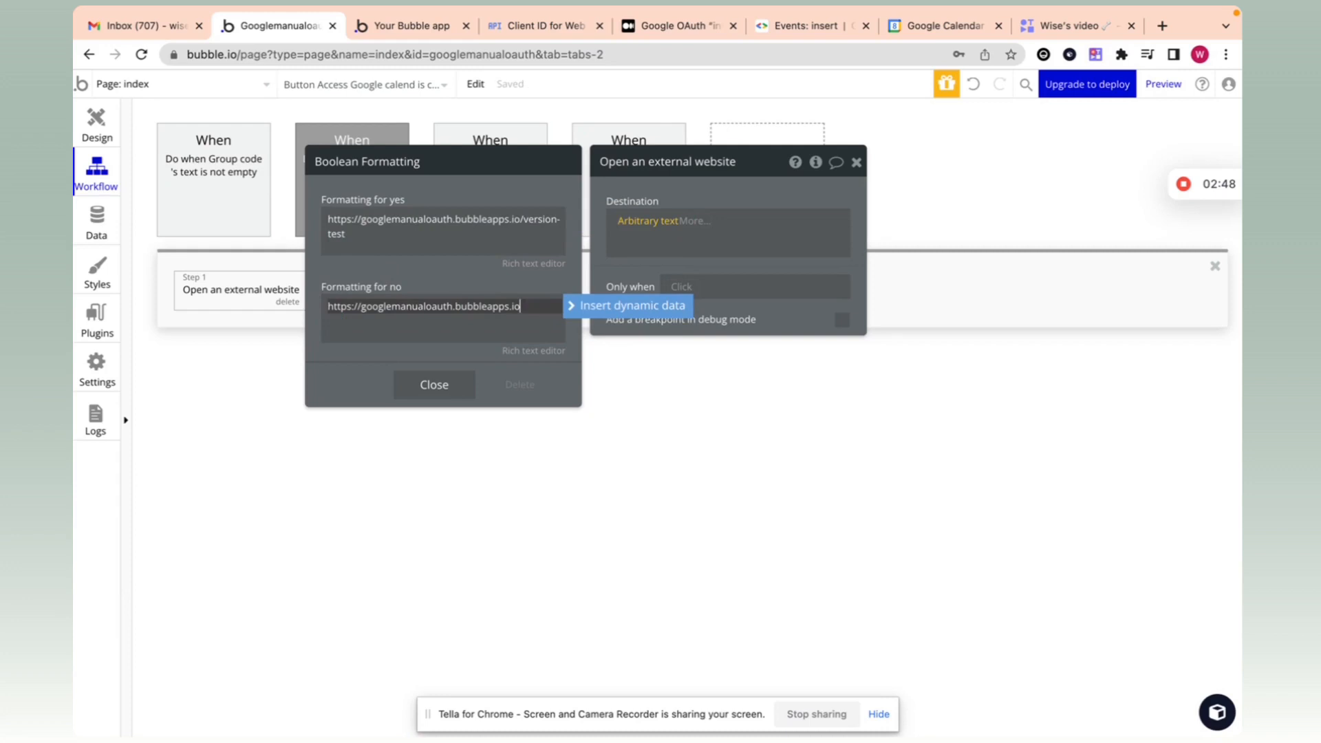
click(453, 284)
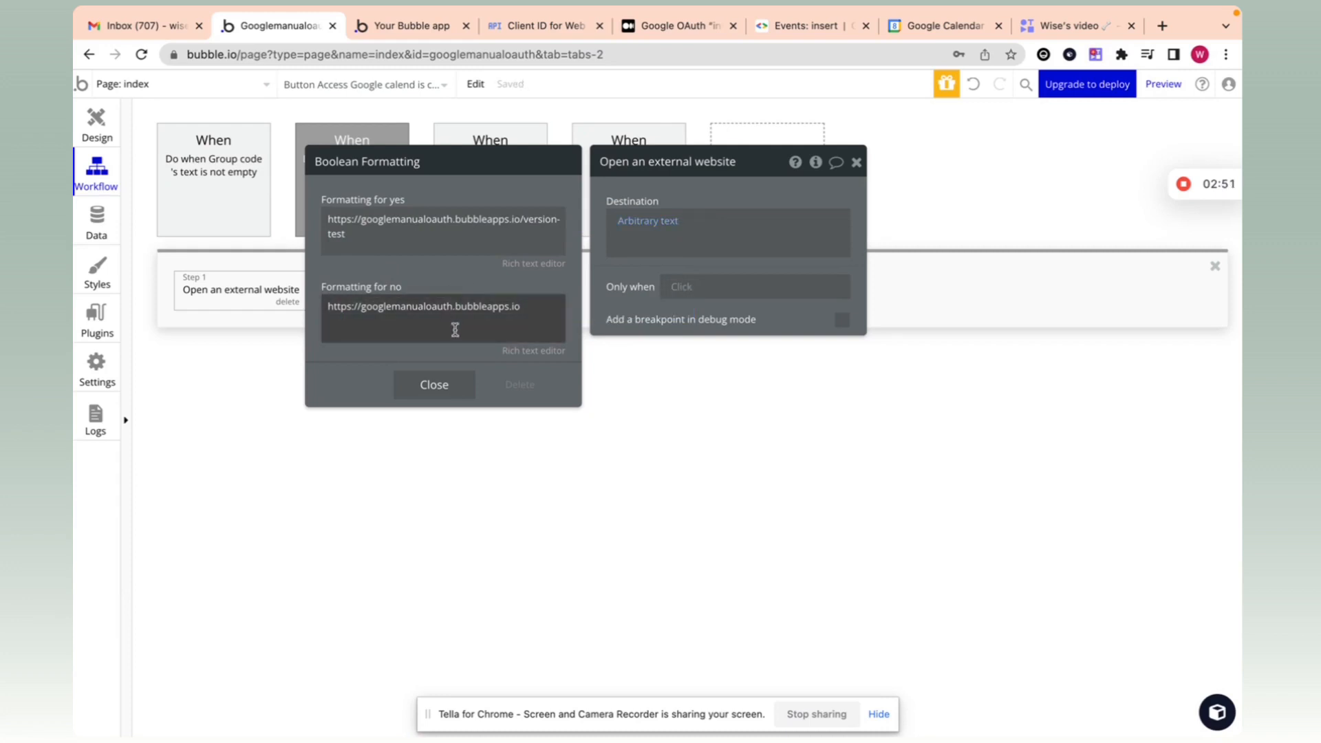
click(448, 385)
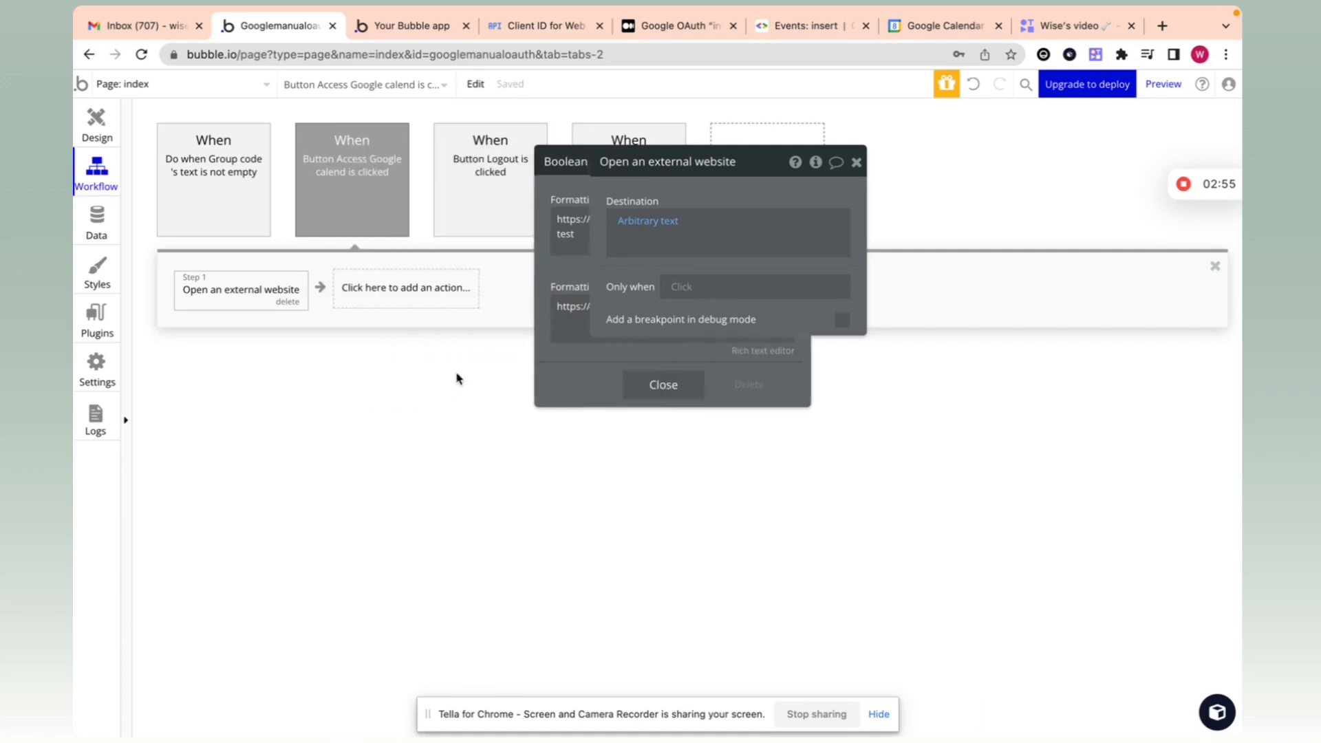
Step: Copy the 'Isn't live version:formatted as text' expression from the external website step's URL
click(740, 196)
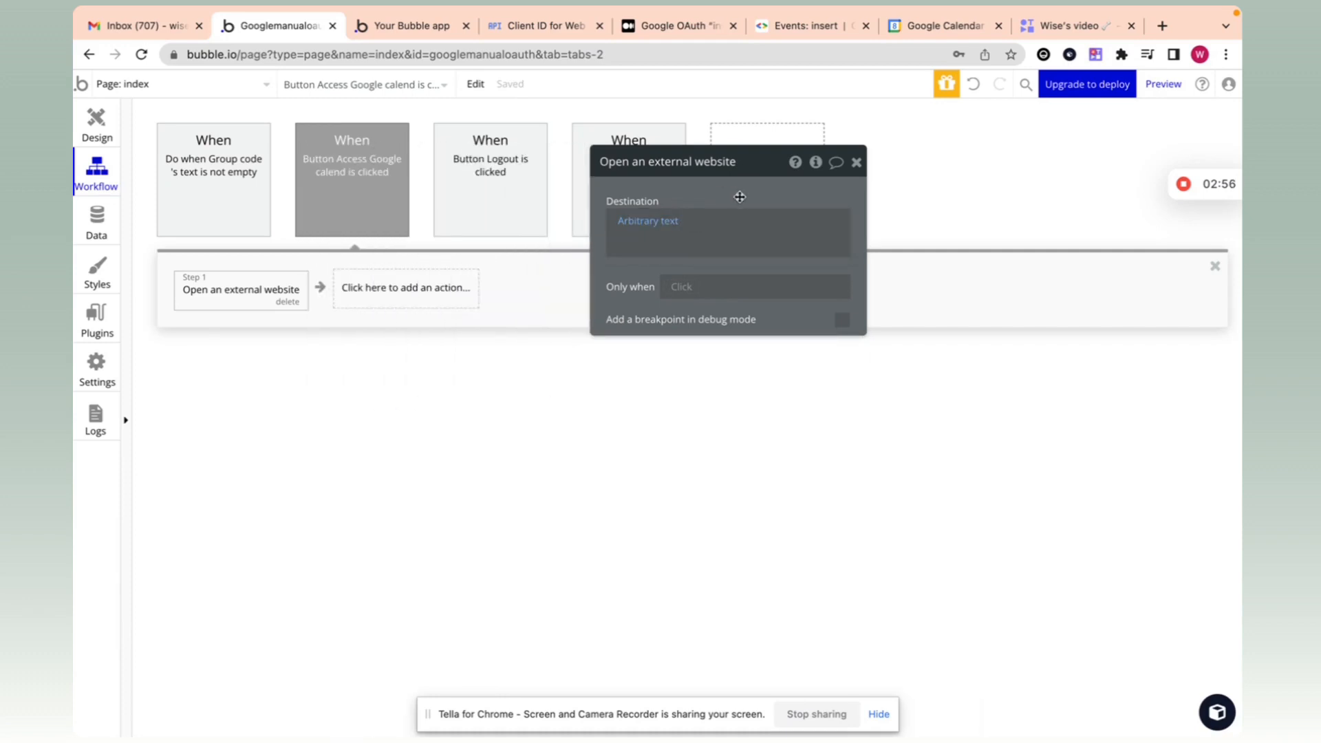
click(183, 155)
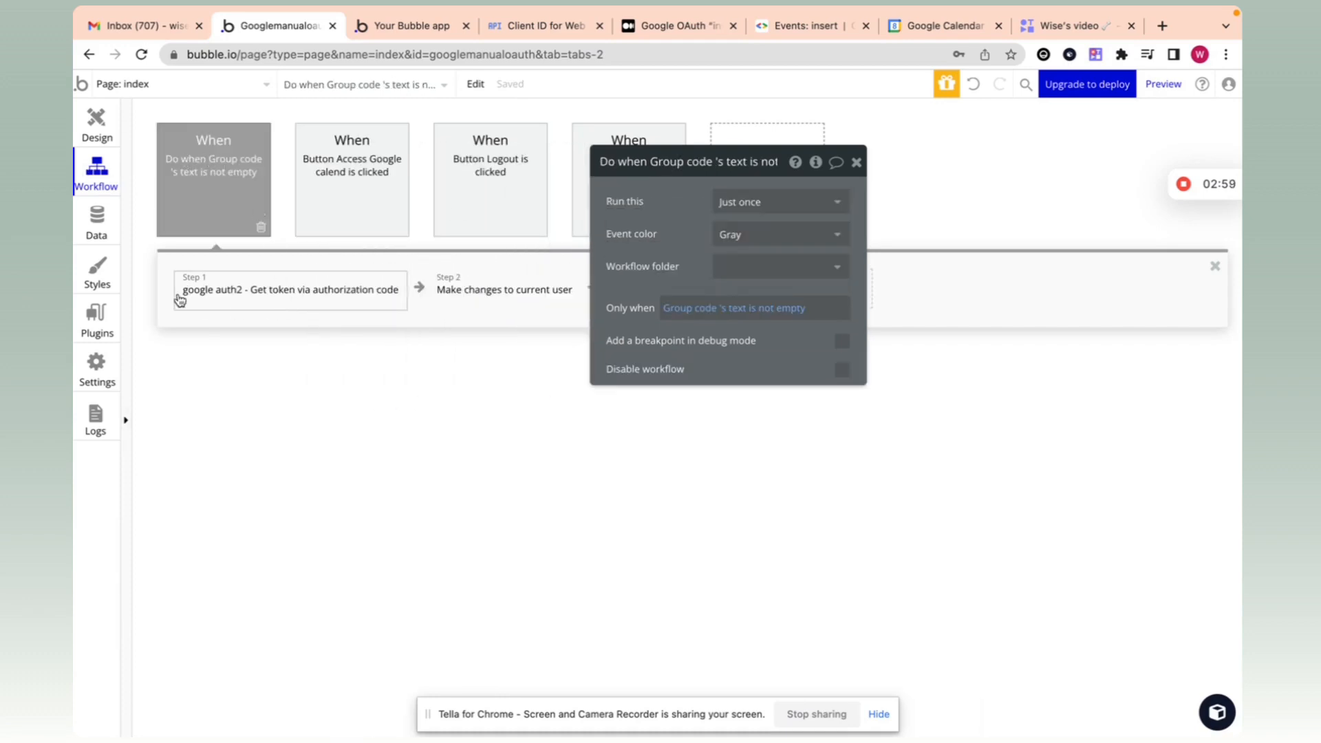
click(237, 285)
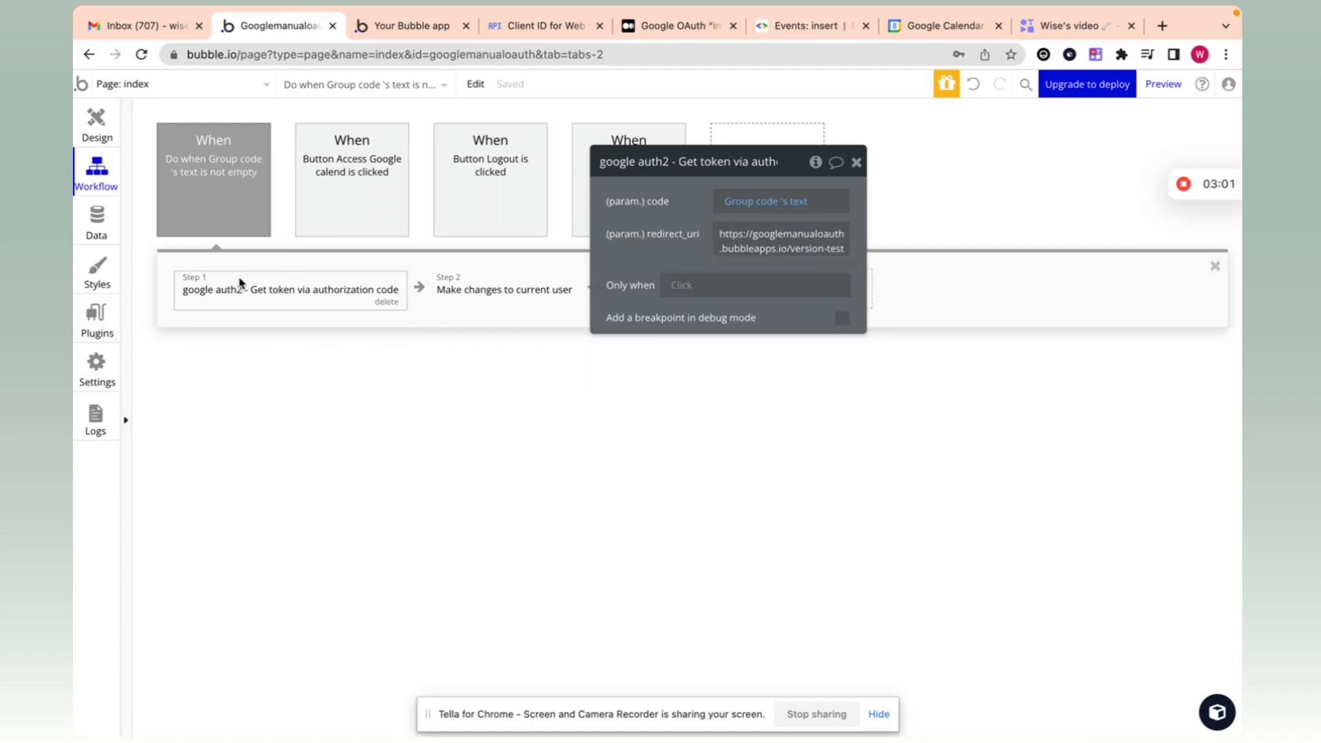
drag(653, 235, 633, 234)
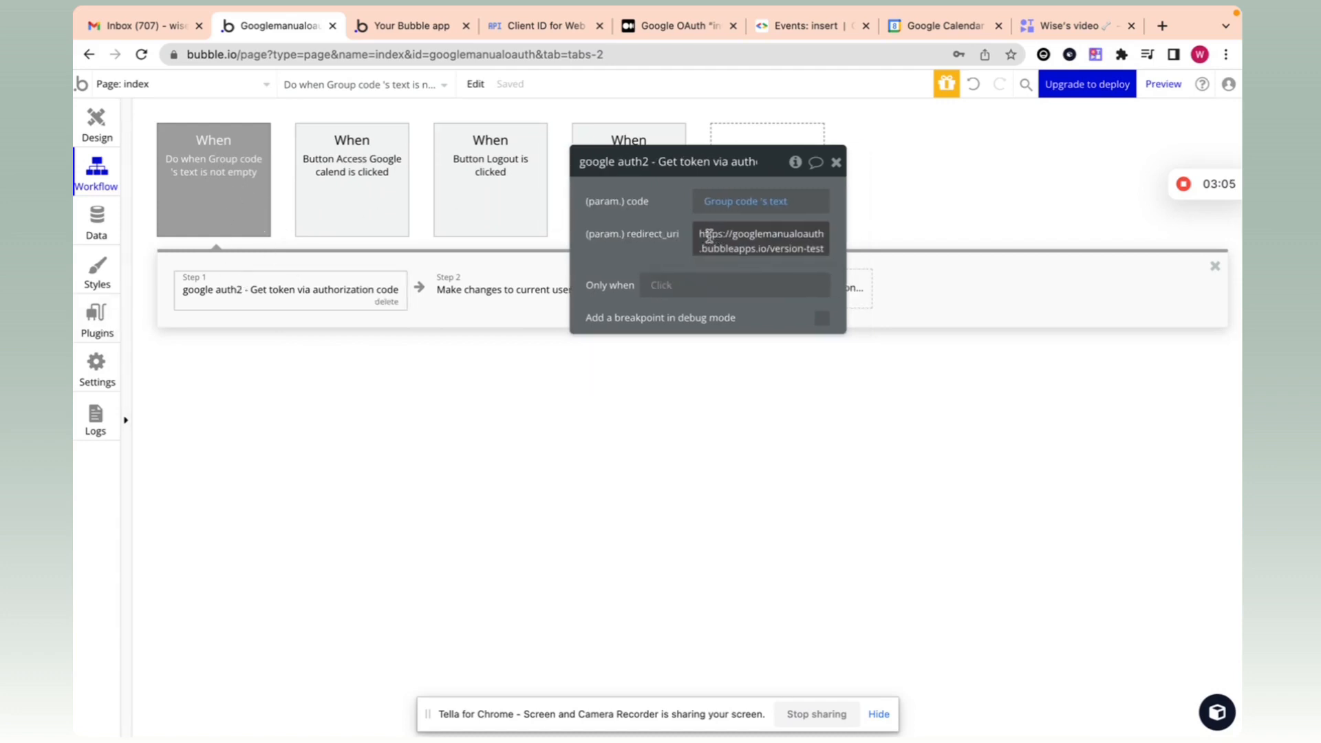
click(361, 185)
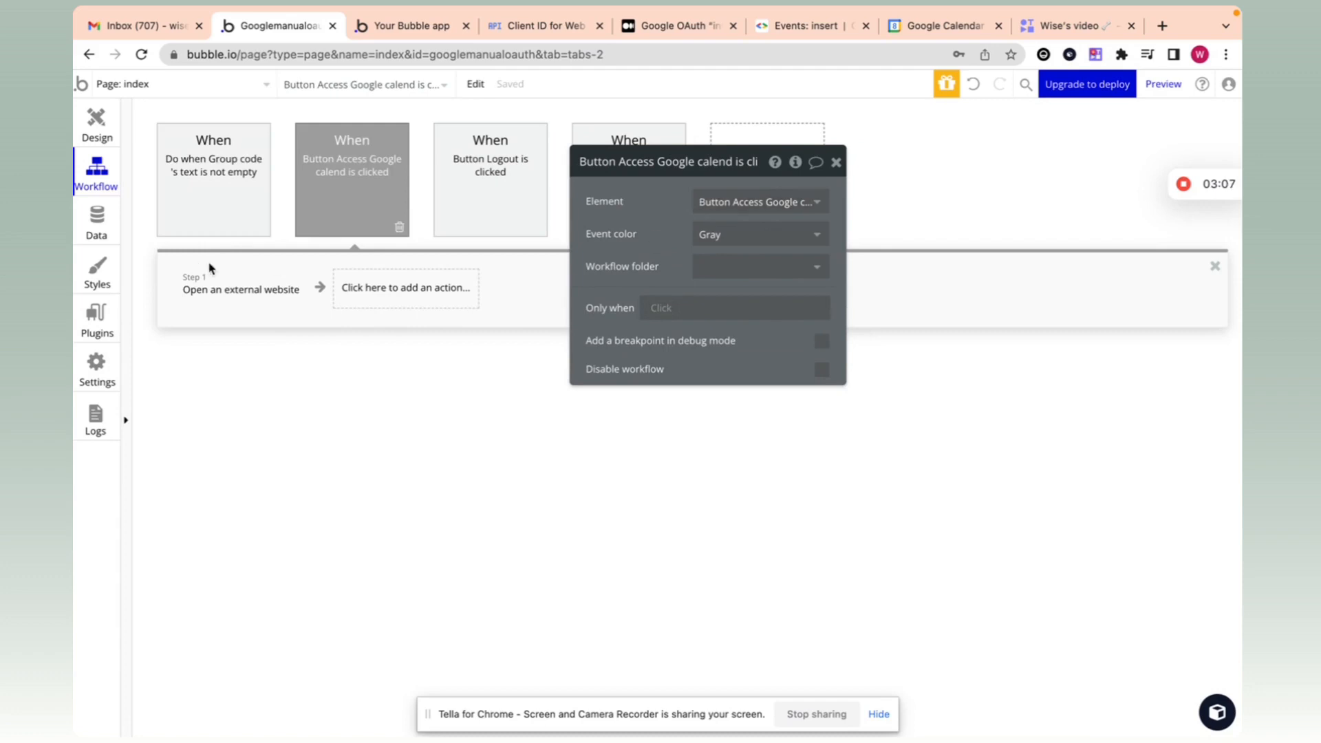
click(240, 289)
click(630, 223)
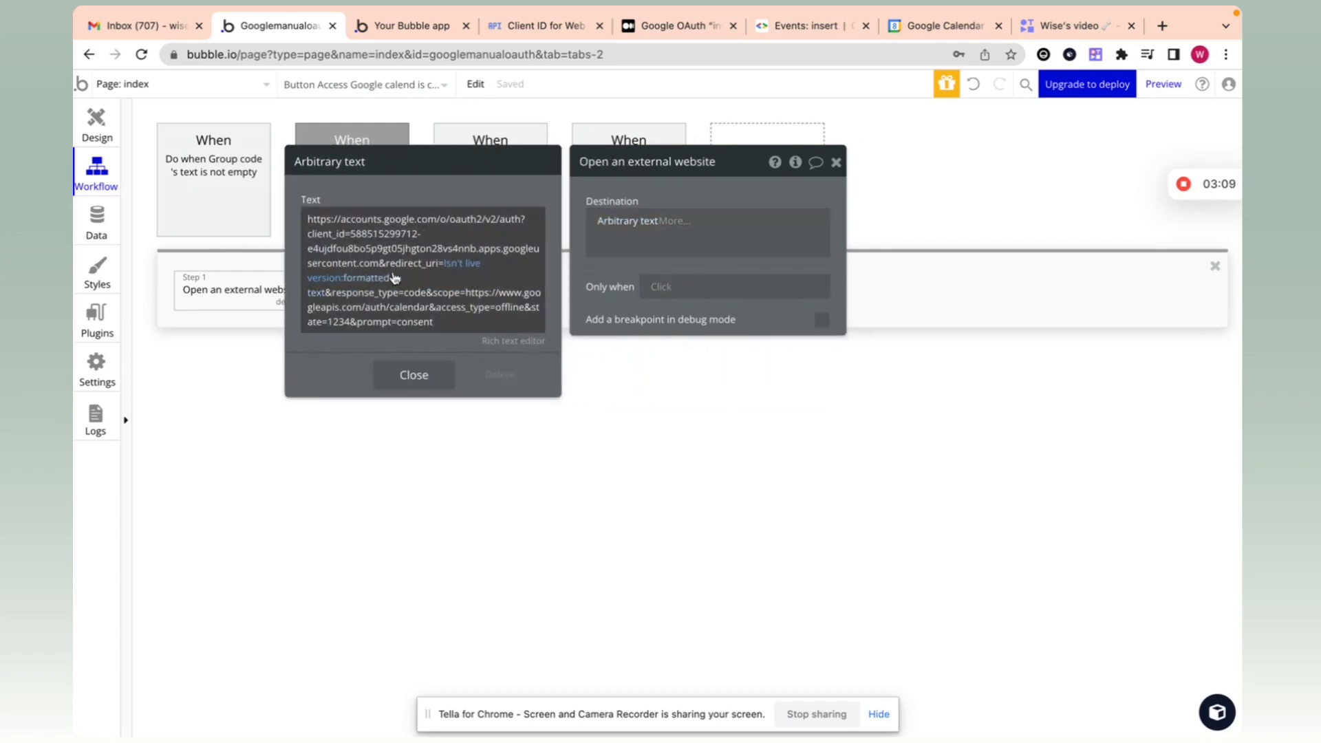
right_click(519, 209)
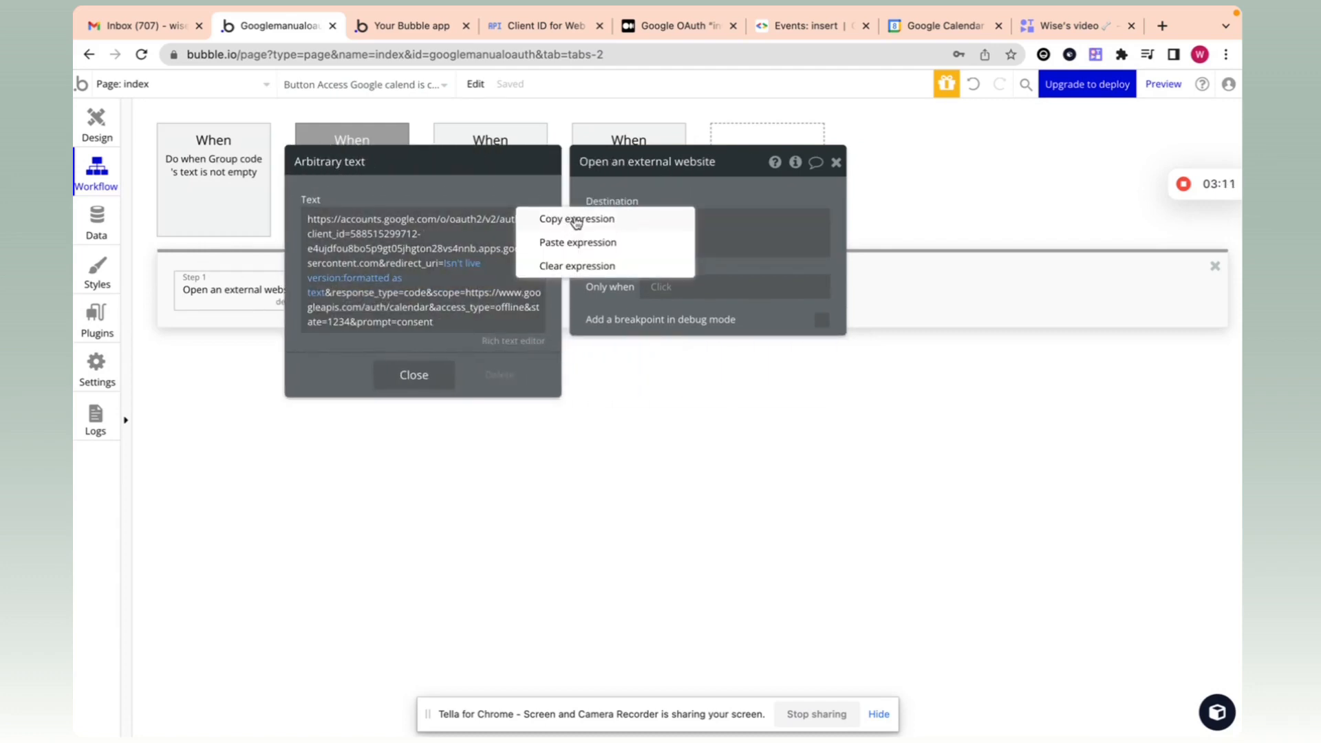
click(576, 220)
click(206, 230)
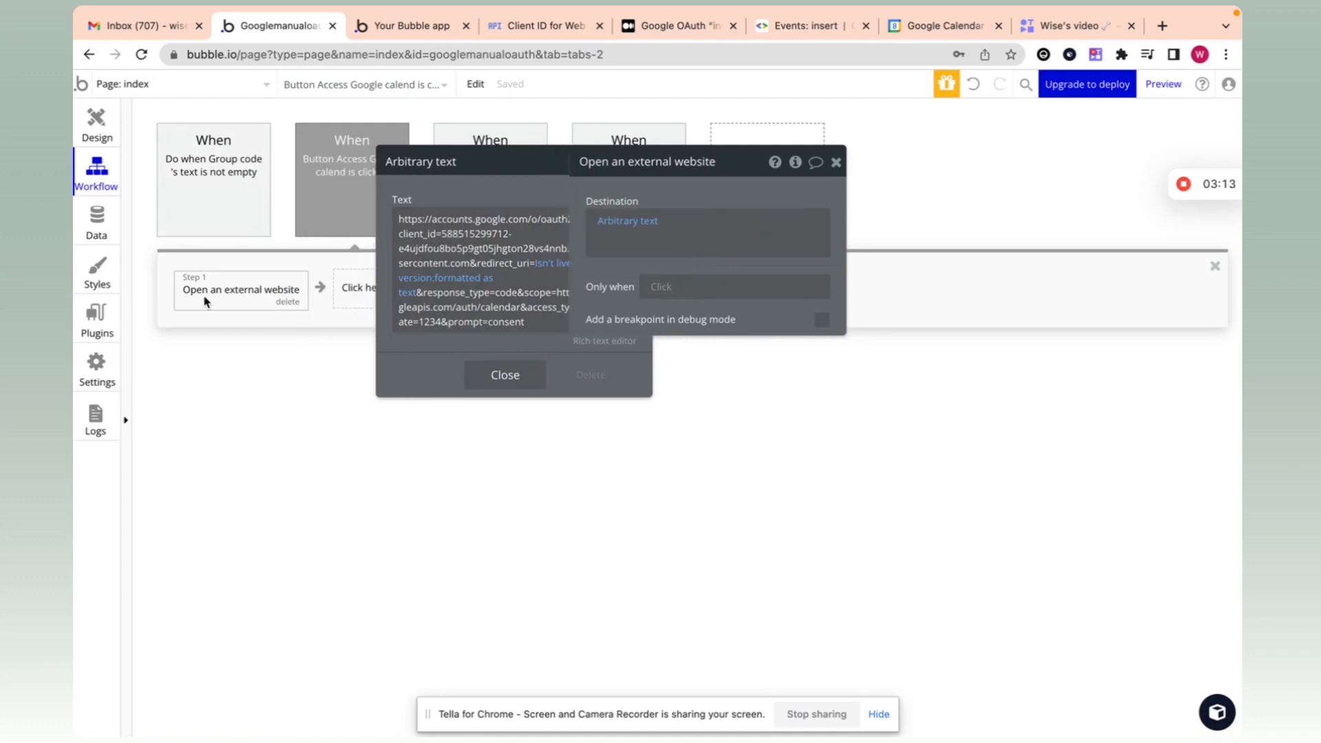
Step: Replace the Get token step's hard-coded redirect_uri with the pasted Isn't live version expression
click(225, 234)
click(238, 288)
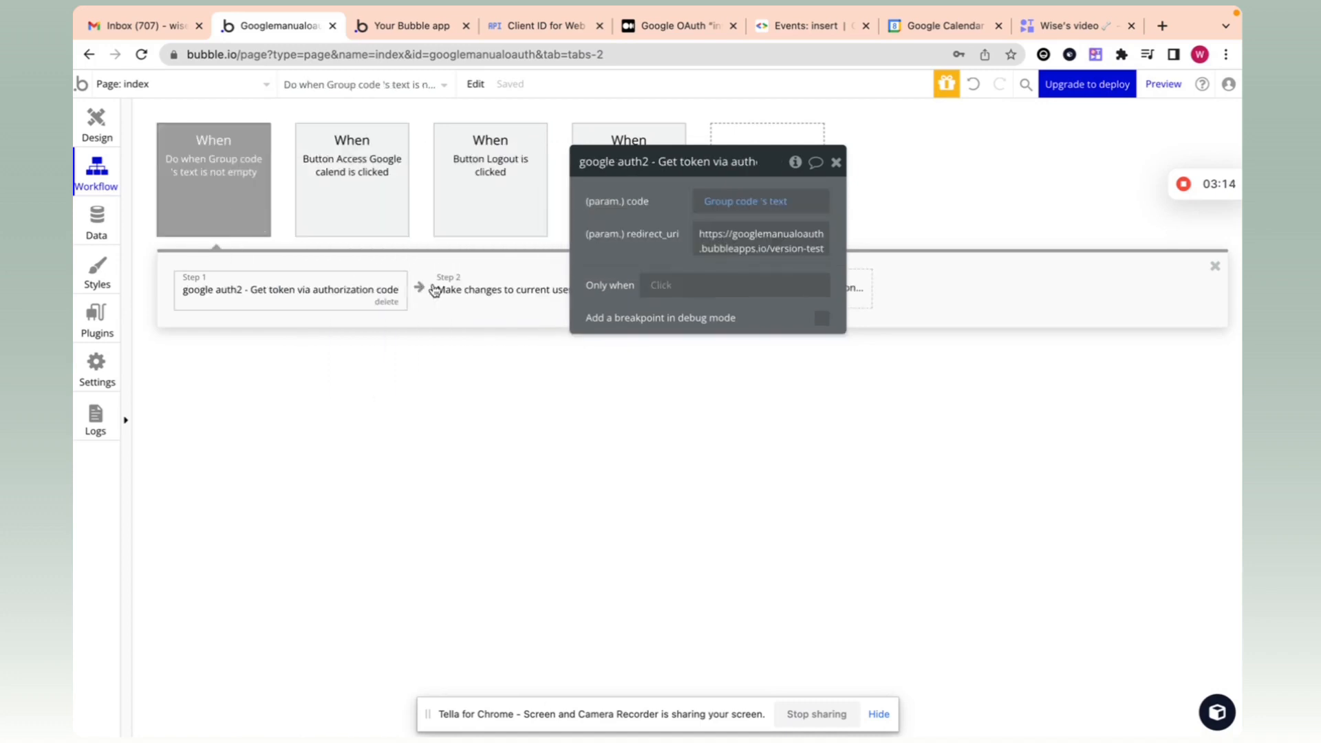
click(719, 237)
click(858, 234)
click(653, 227)
right_click(707, 242)
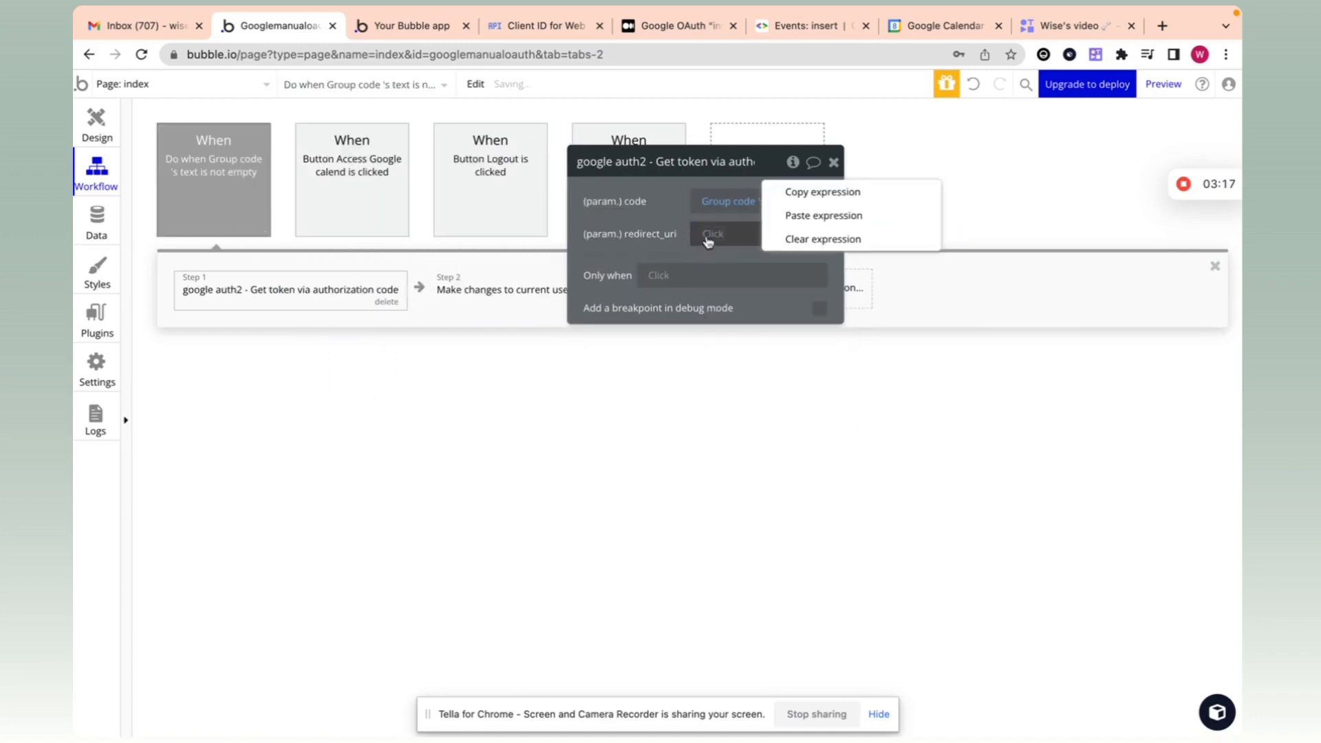
click(822, 215)
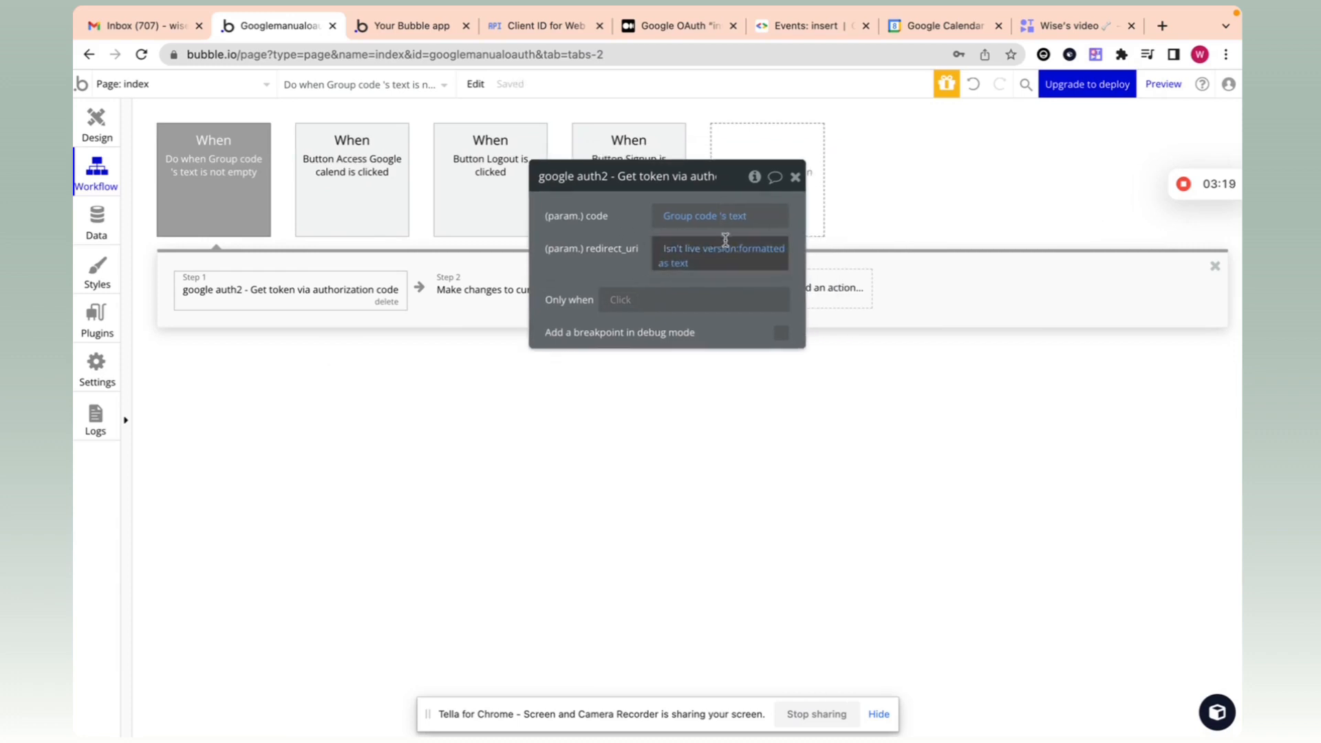
click(763, 257)
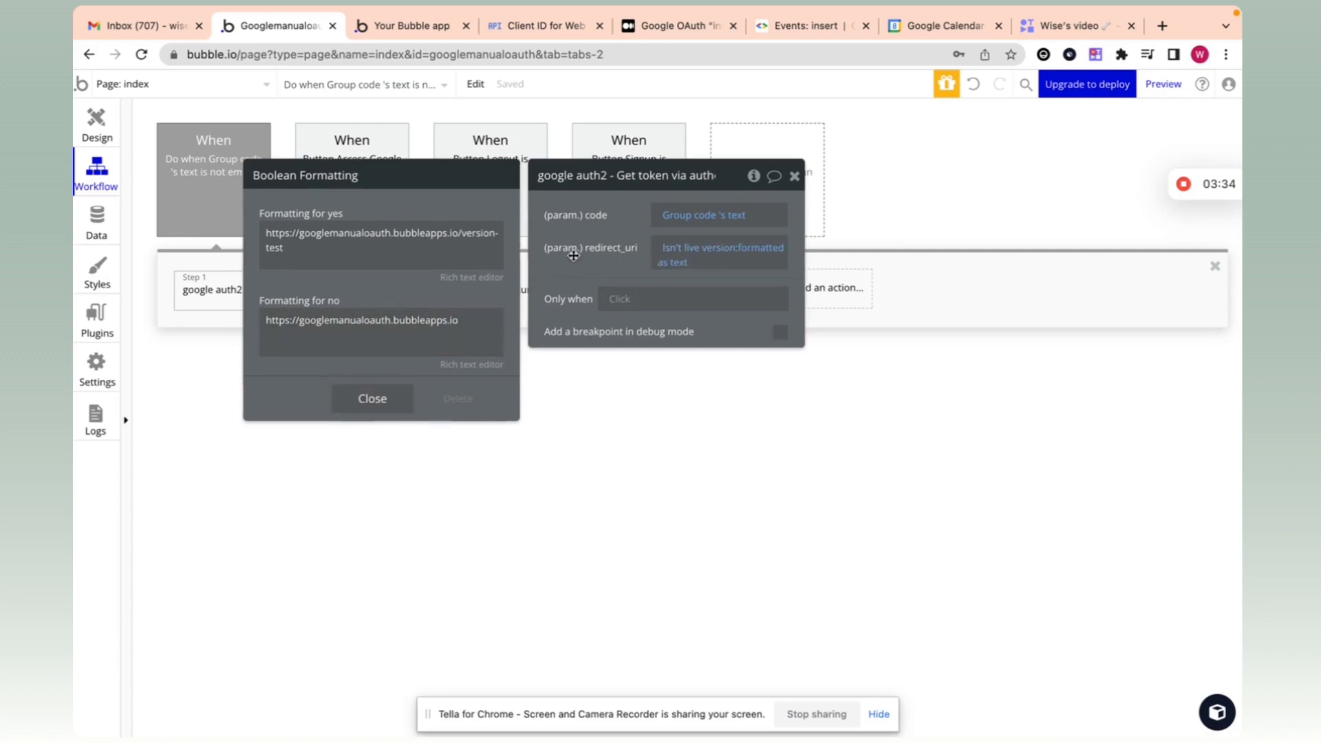
click(548, 272)
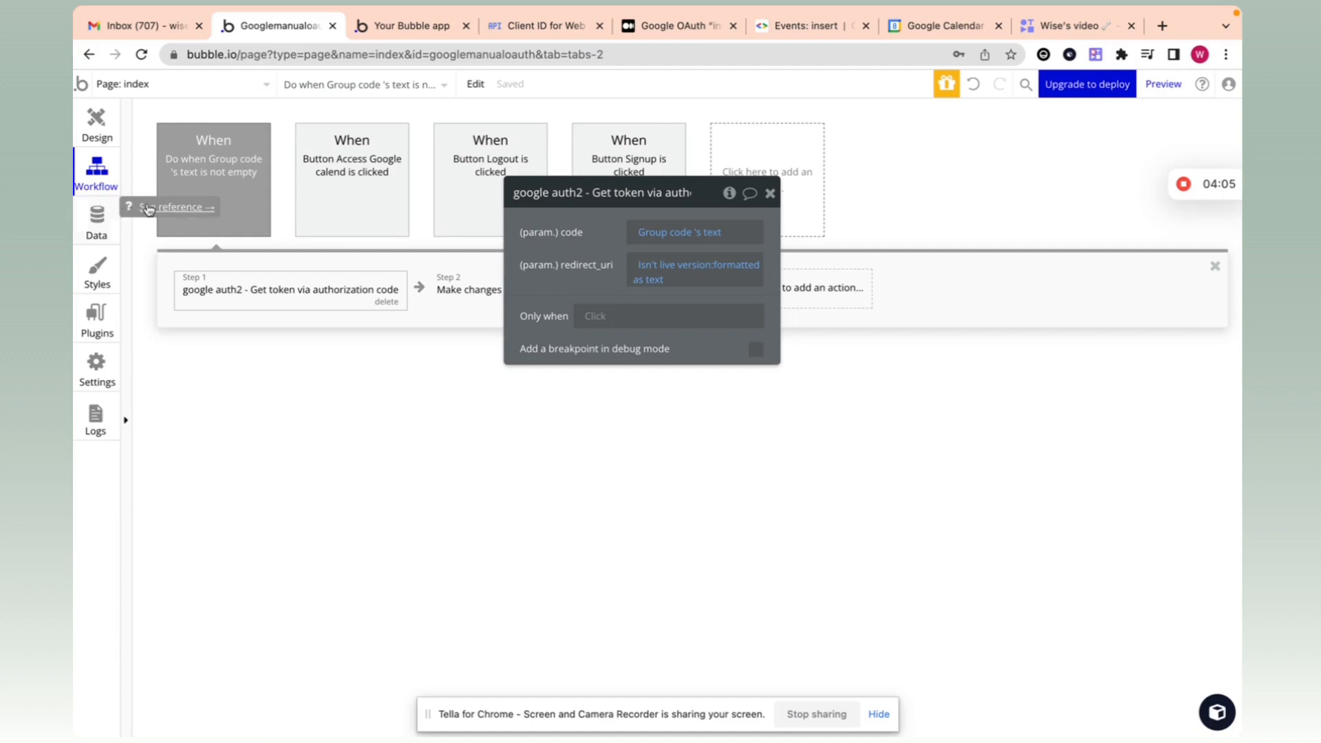
click(770, 194)
mouse_move(1186, 195)
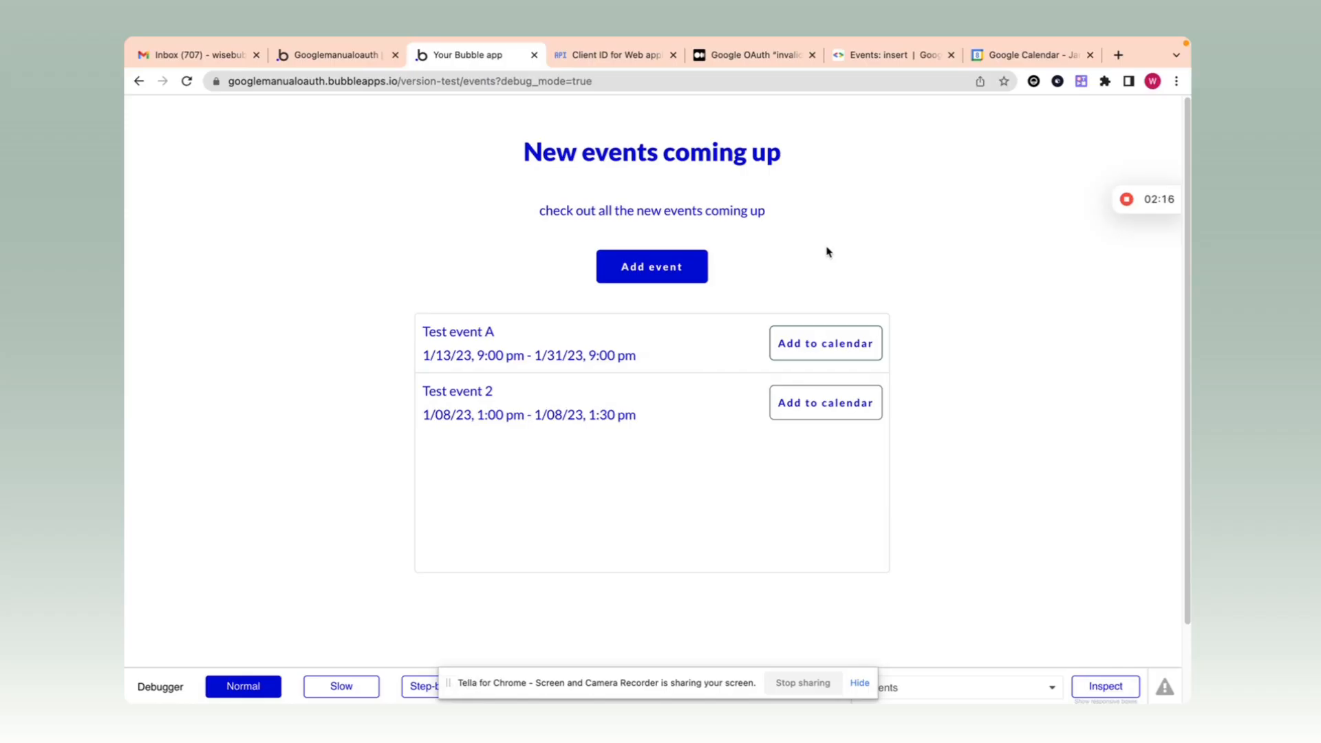